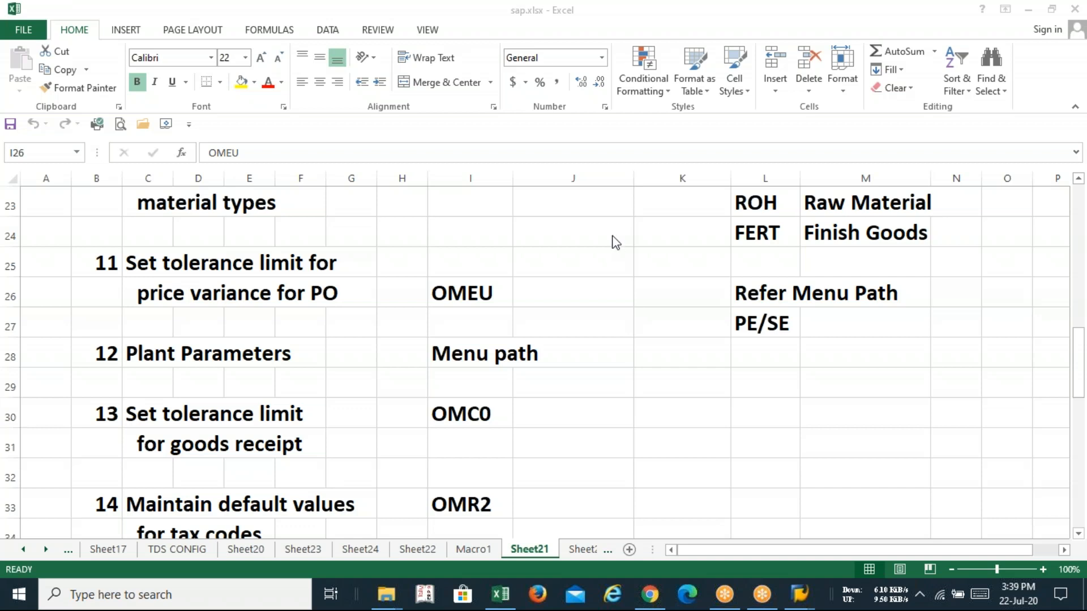
Step: Review the configuration list and its transaction codes from Define Plant through Maintain Cocd MM
left_click(491, 290)
key("Down")
key("Up")
key("Up")
key("Up")
key("Up")
key("Up")
key("Up")
key("Up")
key("Up")
key("Up")
key("Up")
key("Up")
key("Up")
key("Up")
key("Up")
key("Up")
key("Up")
key("Up")
key("Up")
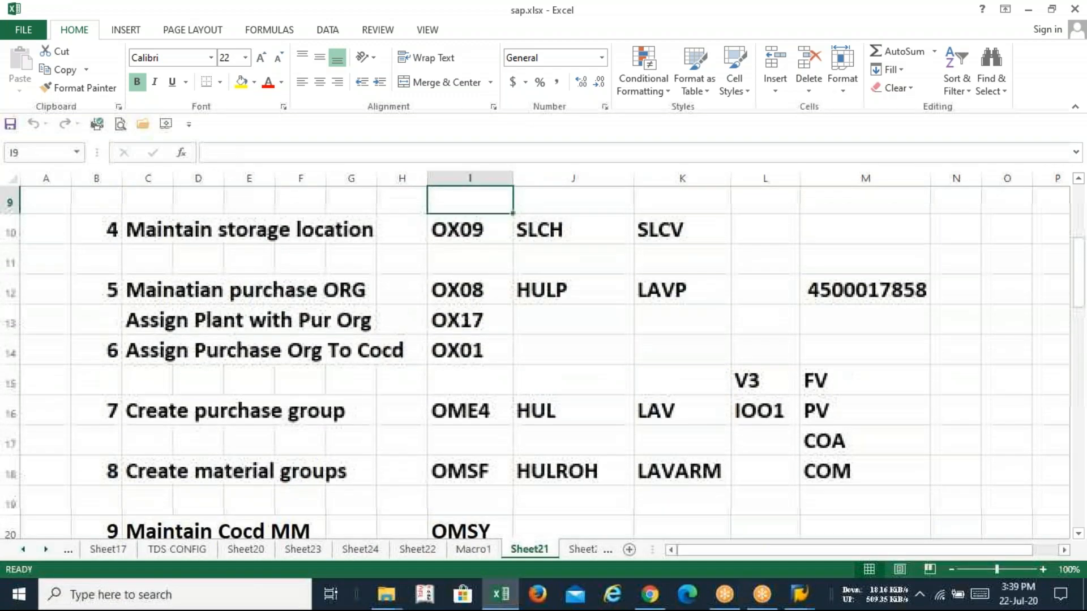
key("Up")
key("Up")
key("Up")
key("Up")
key("Up")
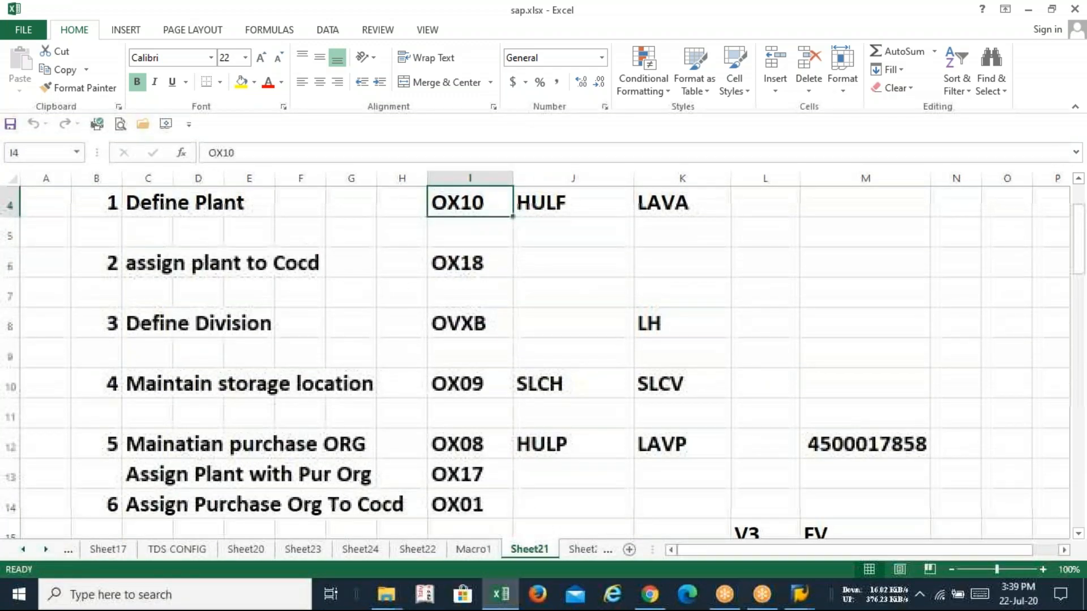
key("Down")
key("Down")
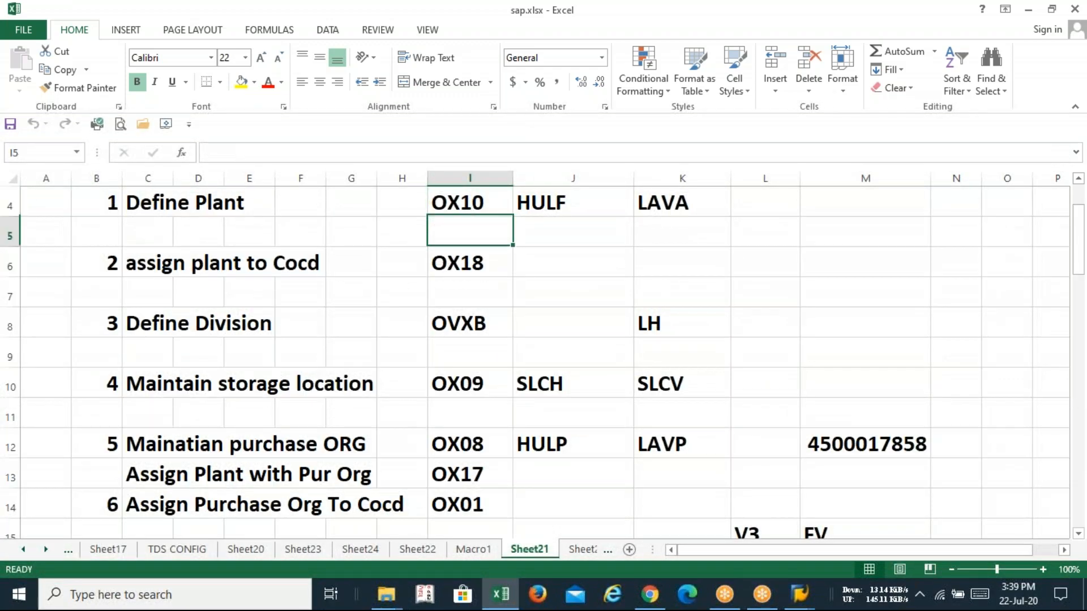
key("Down")
key("Down")
key("Down")
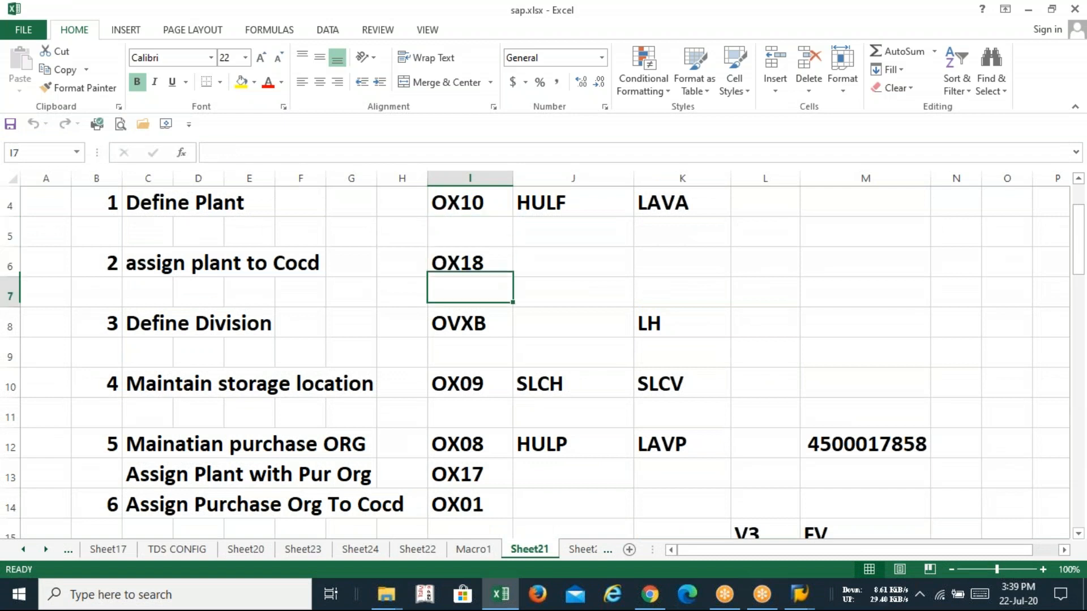
key("Down")
key("Down")
key("Down")
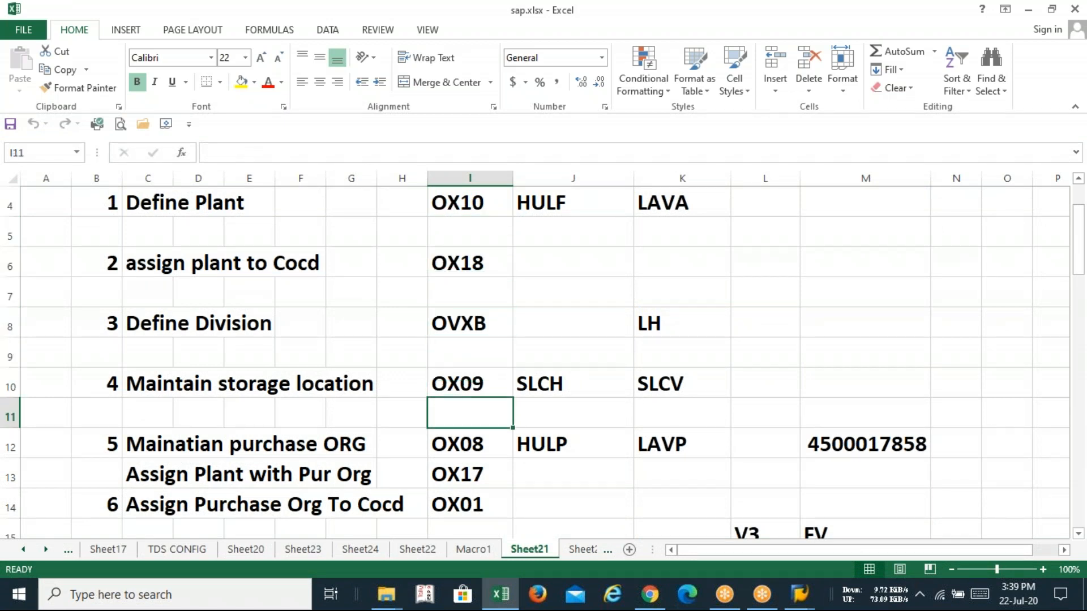
key("Down")
key("Down")
key("Down")
key("Down")
key("Down")
key("Down")
key("Down")
key("Down")
key("Down")
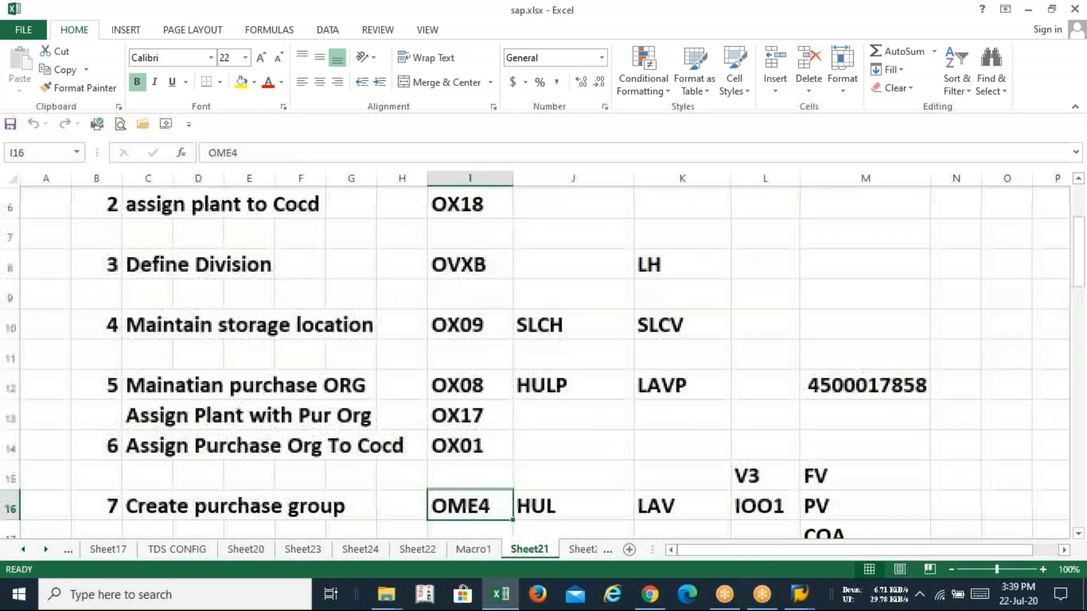
key("Down")
key("Down")
key("Down")
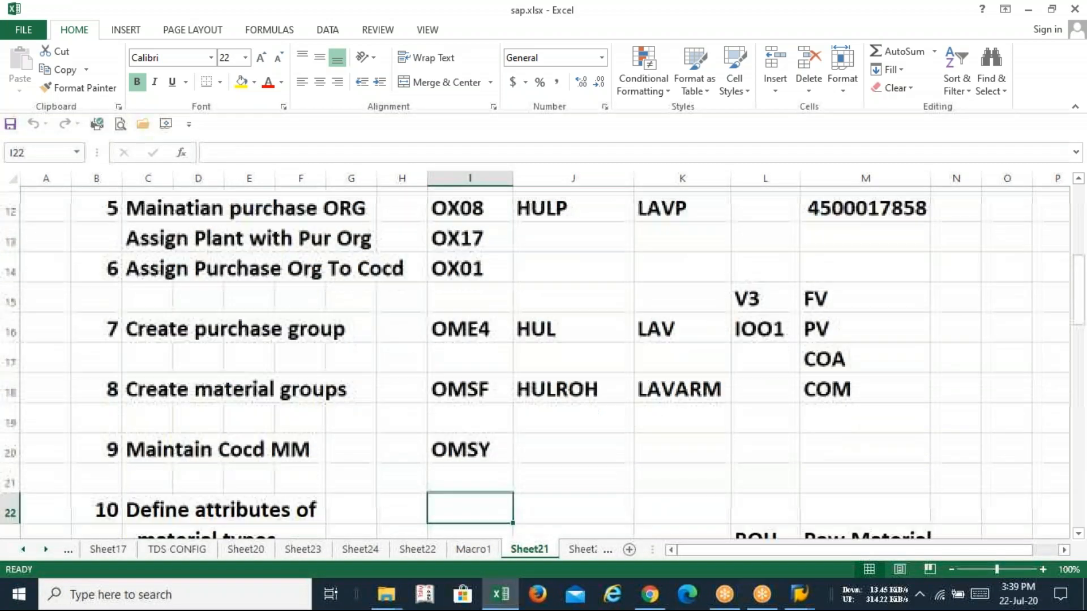
Step: Examine the list entries from Maintain Cocd MM to Plant Parameters, including the code column for material type attributes
key("Up")
key("Up")
key("Up")
key("Up")
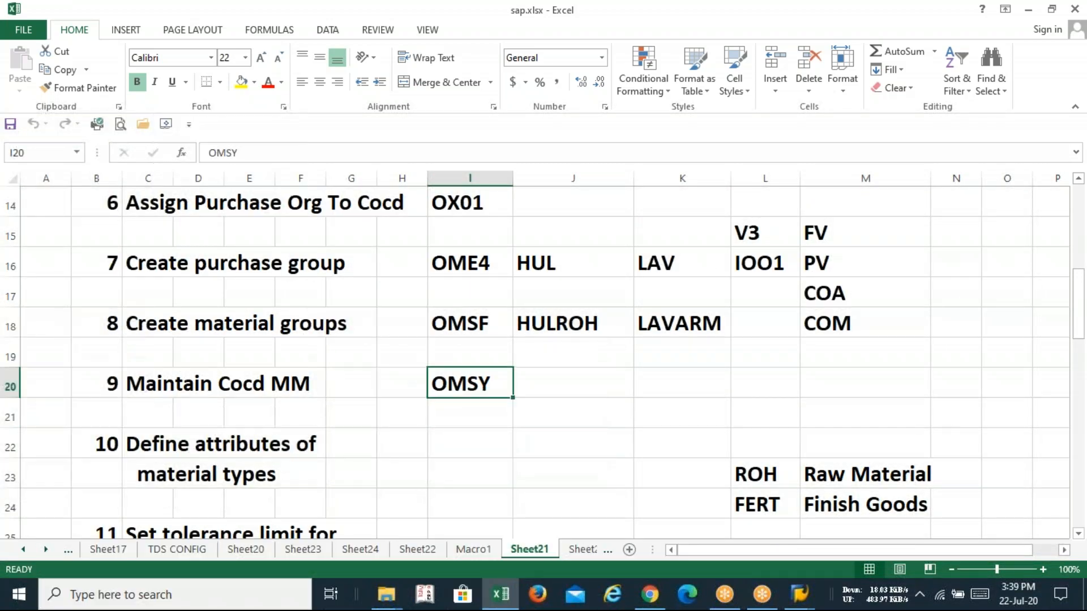
key("Down")
key("Down")
key("Down")
key("Down")
key("Down")
key("Down")
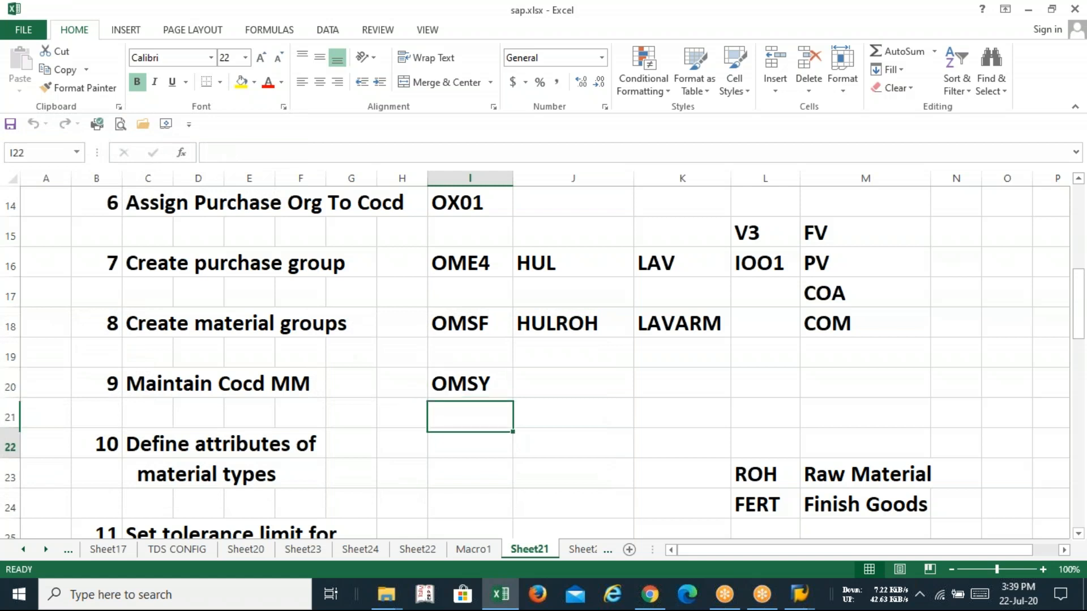
key("Up")
key("Up")
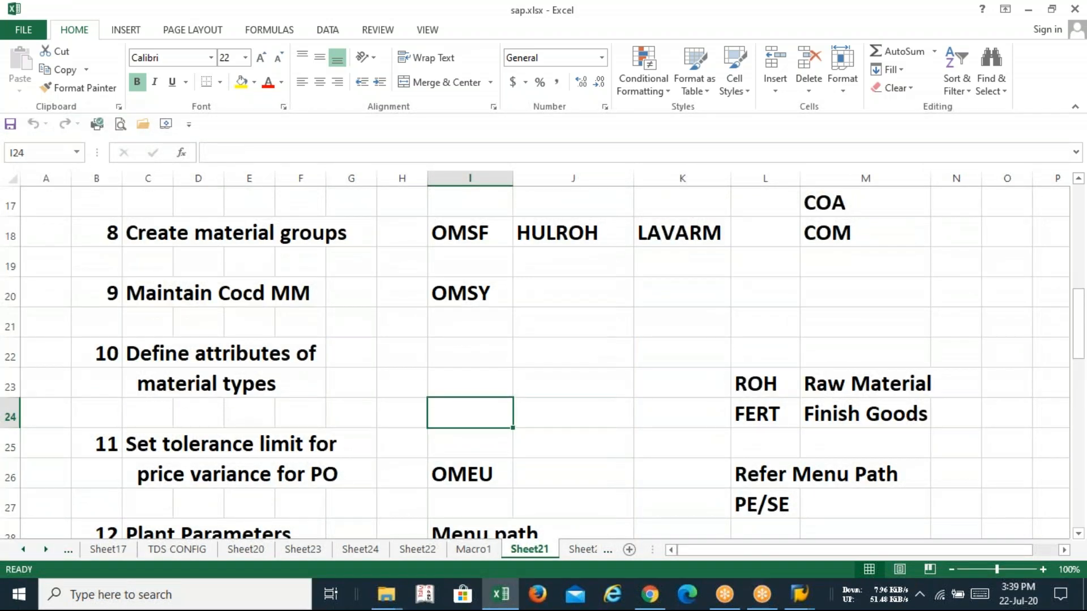
key("Up")
key("Up")
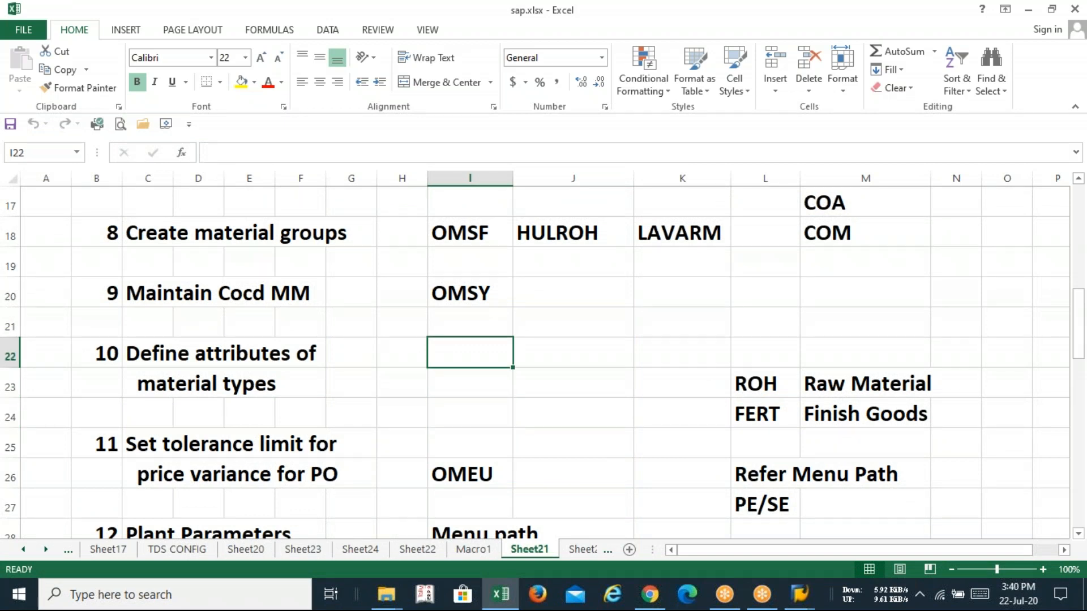
key("Down")
key("Down")
key("Down")
key("Down")
key("Down")
key("Down")
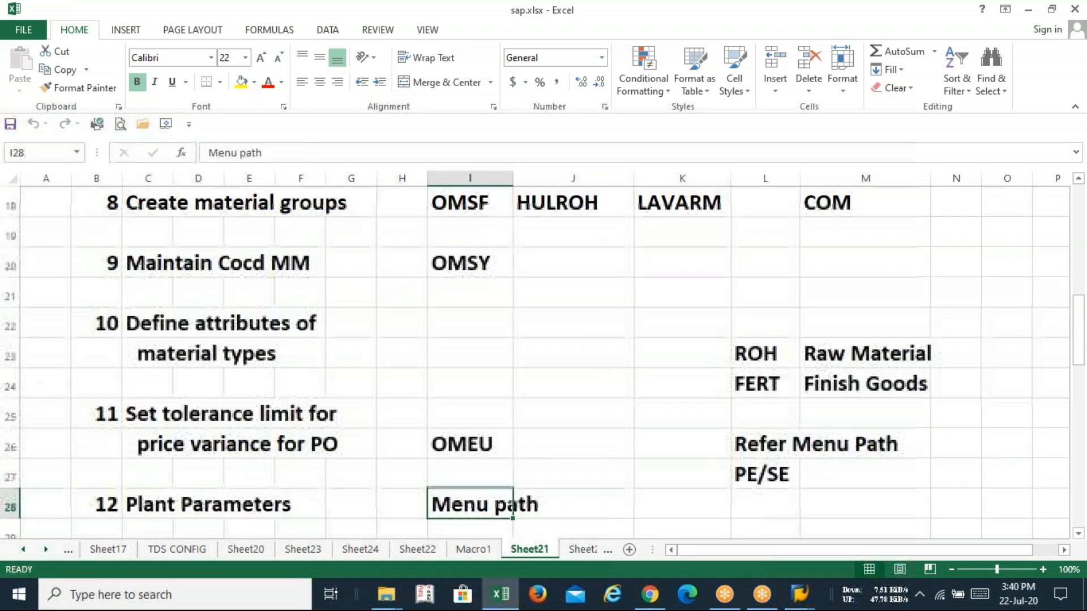
Step: Enter OMSK in cell I23 as the transaction code for defining attributes of material types
key("Up")
key("Up")
key("Up")
key("Up")
key("Up")
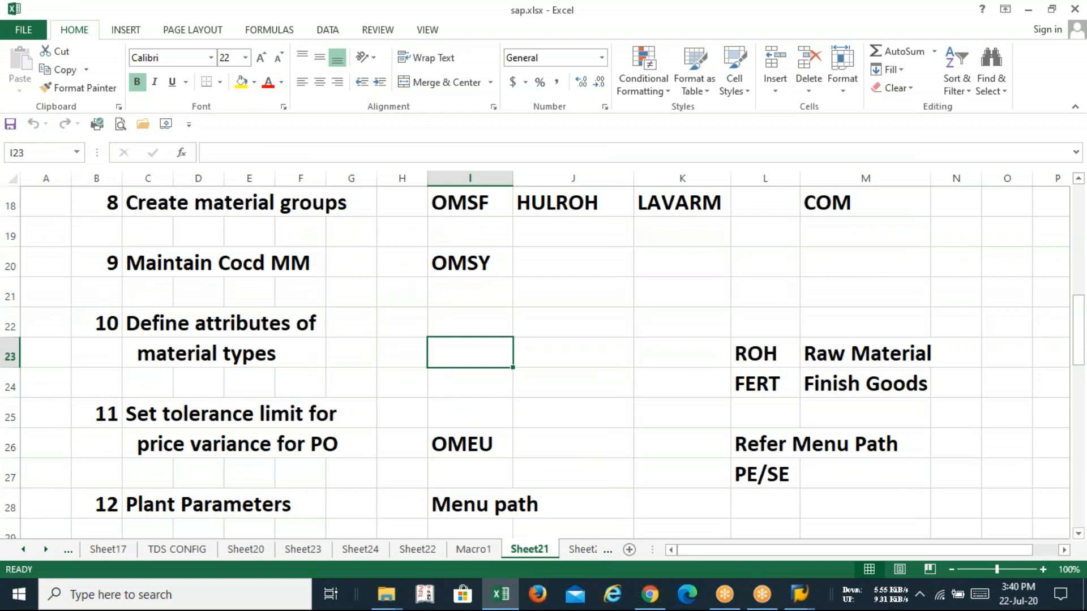
type("omsk")
key("BackSpace")
key("BackSpace")
key("BackSpace")
key("BackSpace")
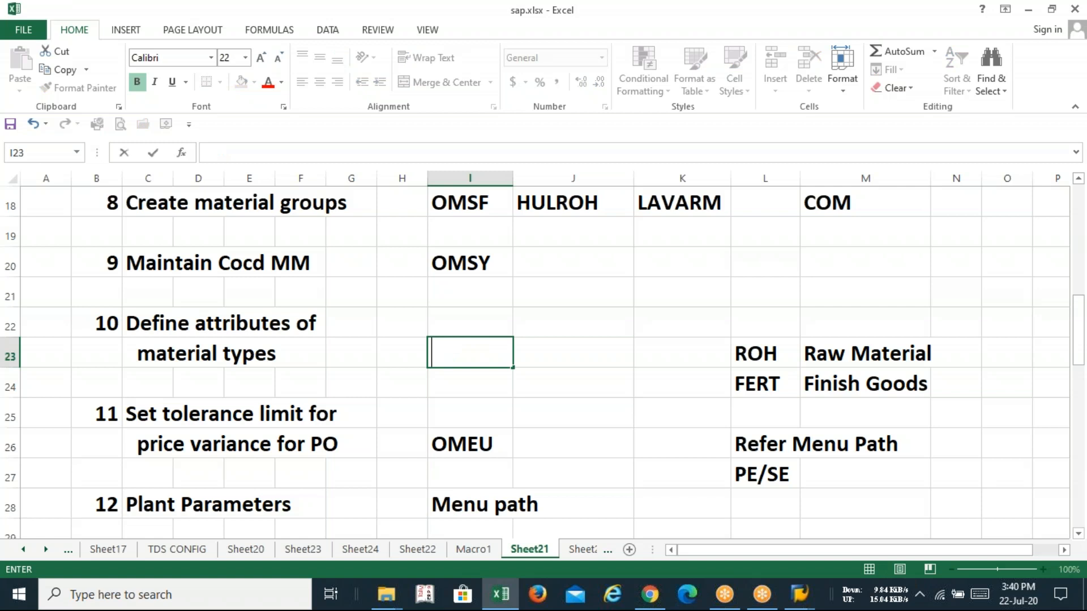
type("OMSK")
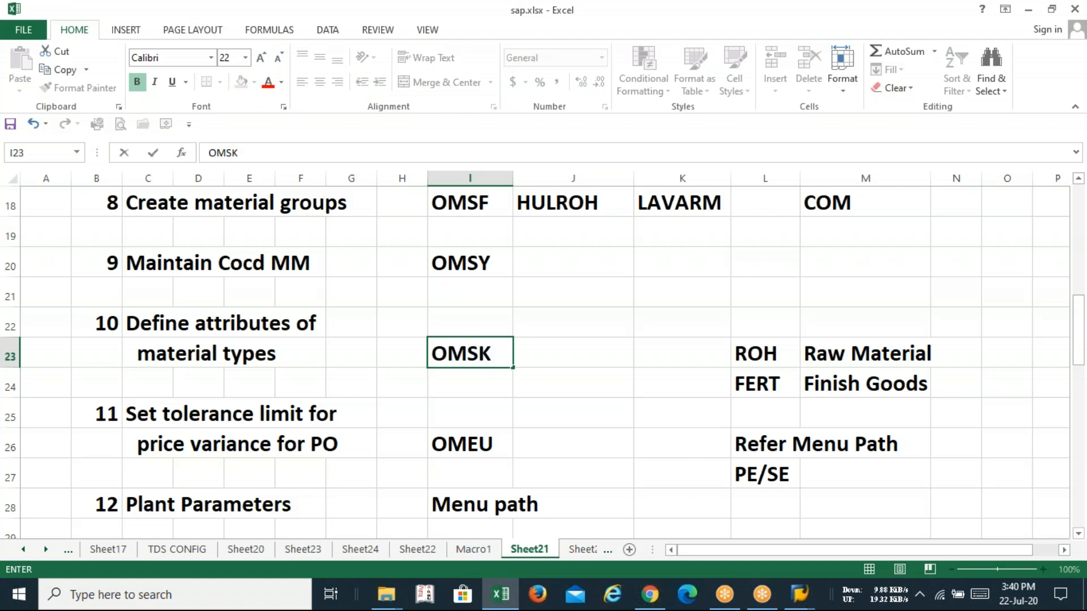
key("Return")
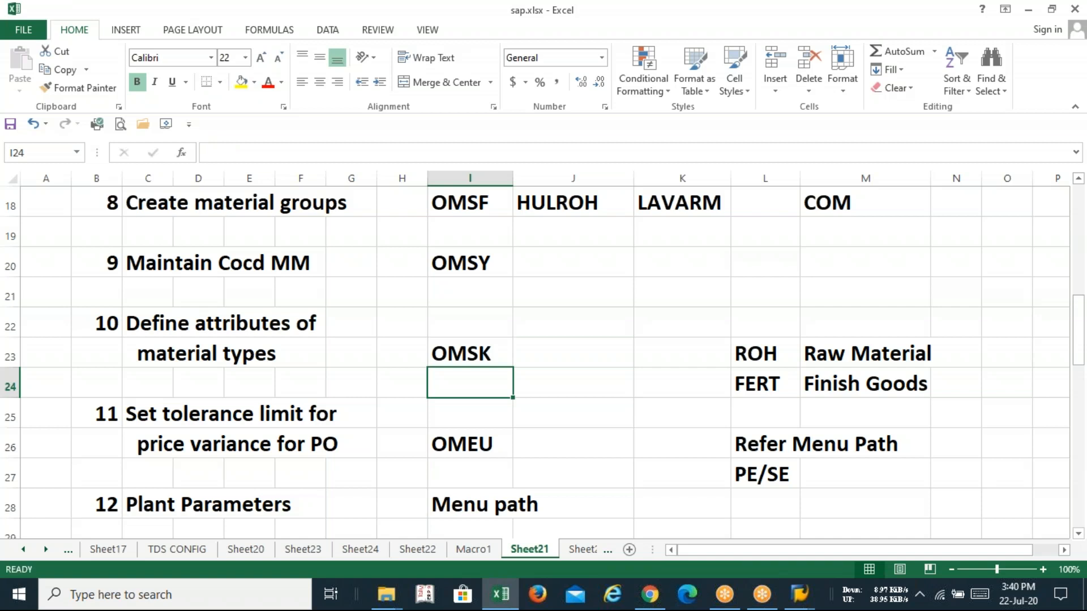
Step: Replace the transaction code for material type attributes in I23 with OMSQ
key("Down")
key("Down")
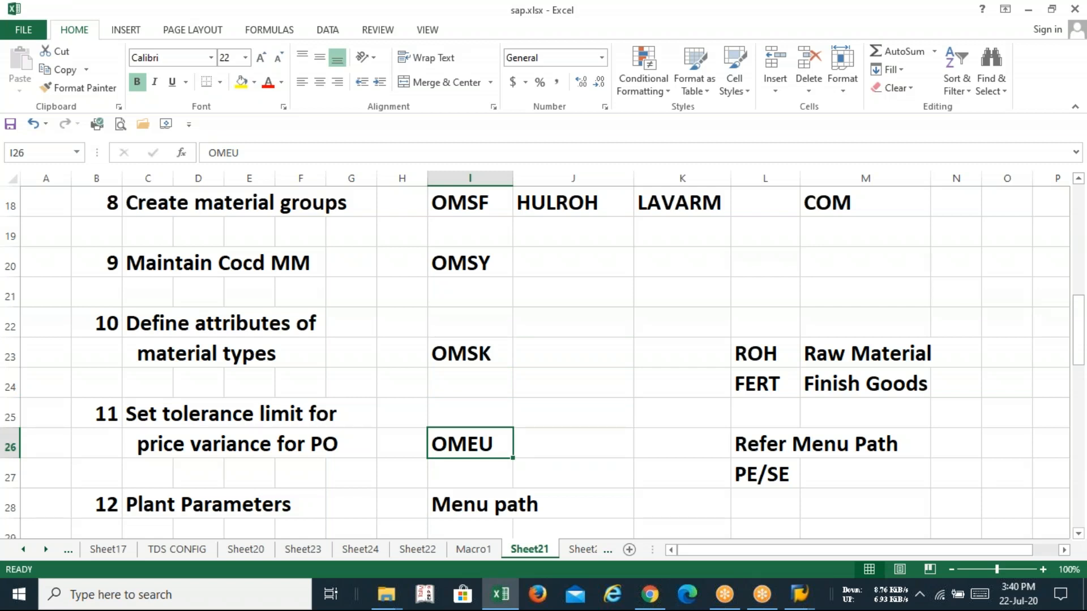
key("Up")
key("Up")
key("Up")
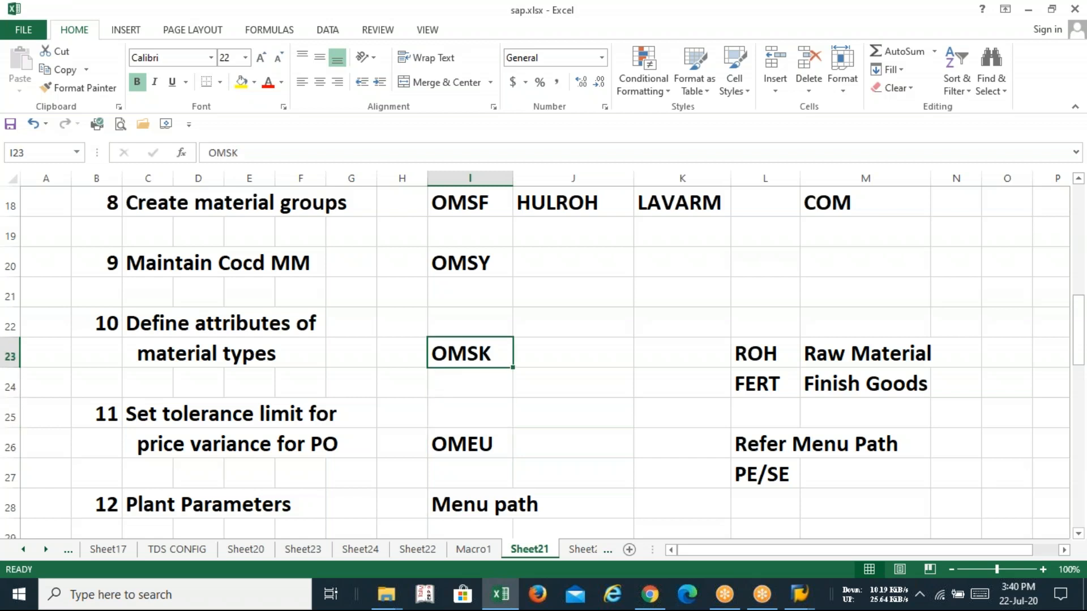
type("OMSQ")
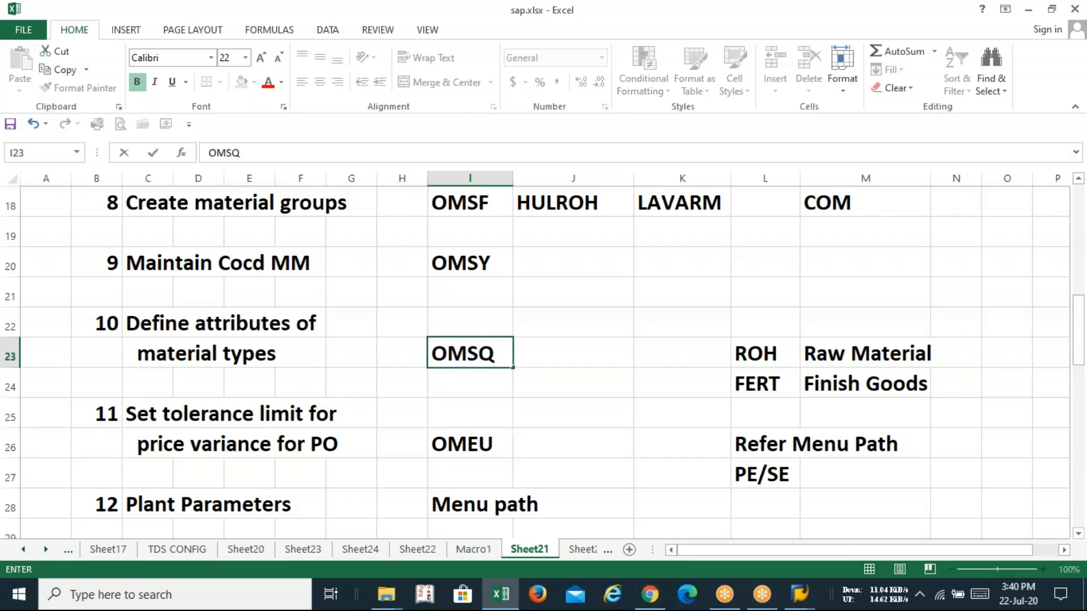
key("Return")
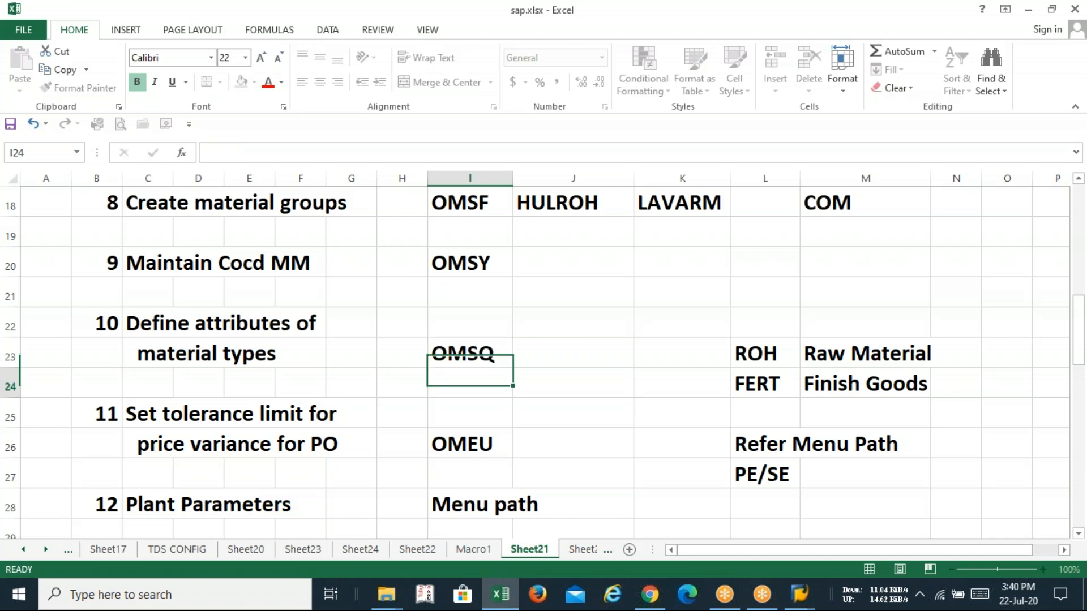
Step: Set the transaction code for defining attributes of material types in I23 to OMS2
key("Down")
key("Up")
key("Up")
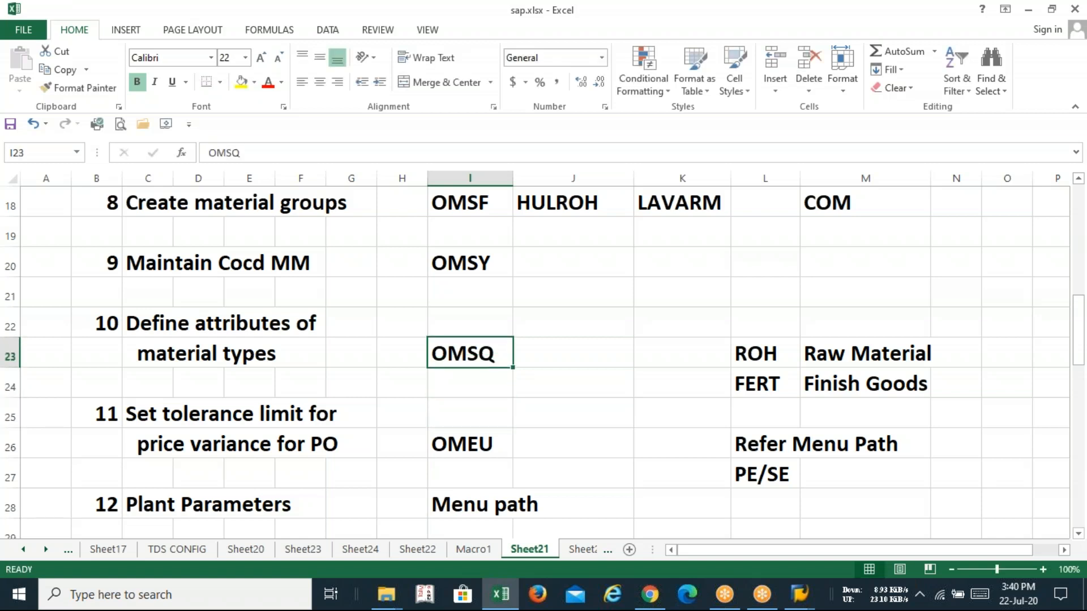
type("OMS2")
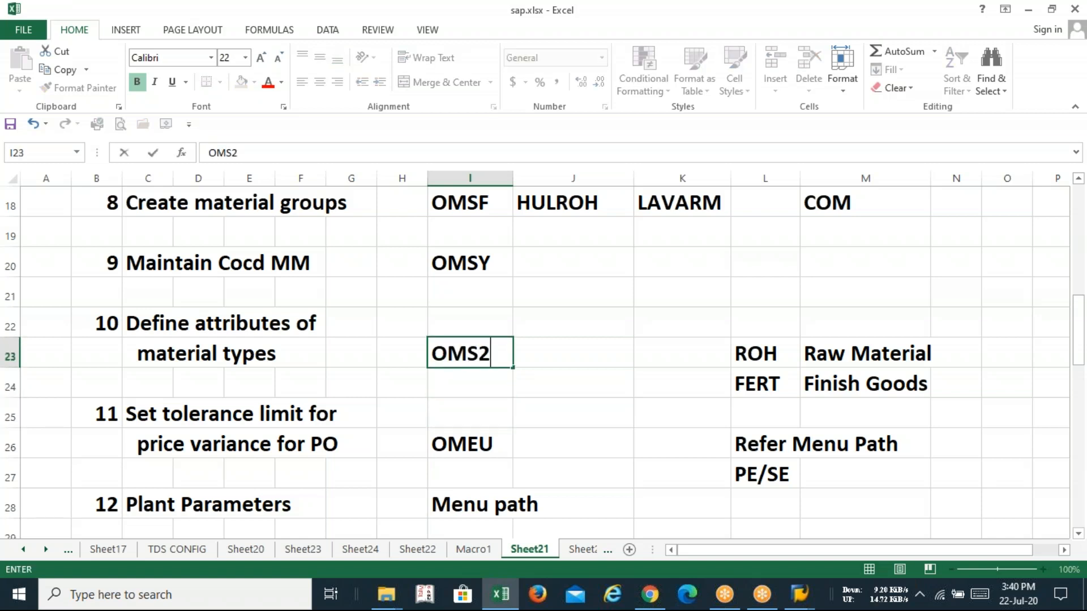
key("Return")
Step: Examine list entries 11 to 13 and the code for the PO price variance tolerance limit
key("Down")
key("Down")
key("Down")
key("Down")
key("Down")
key("Down")
key("Down")
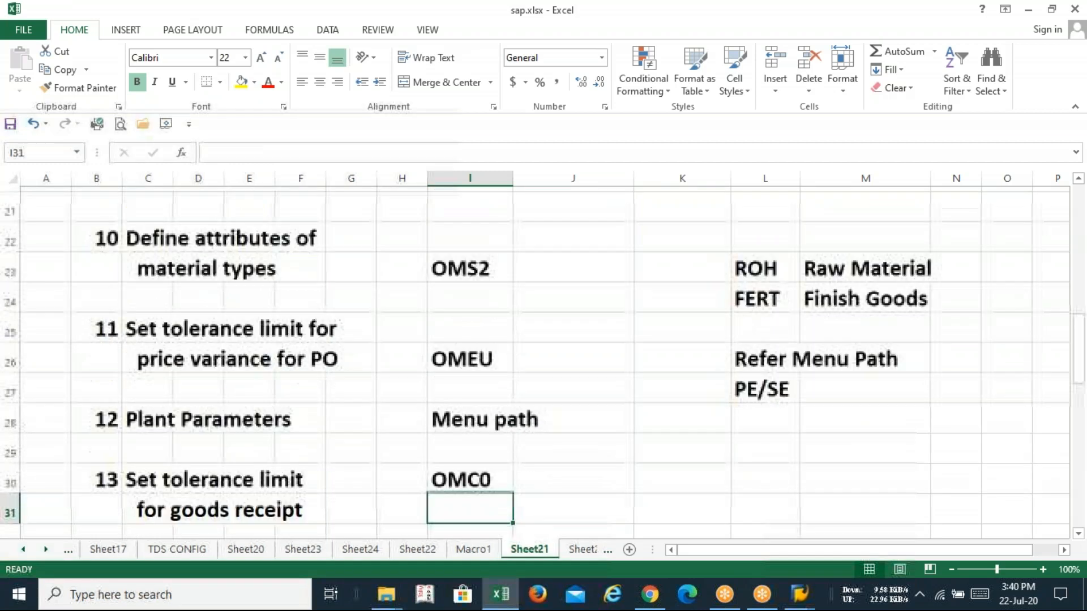
key("Up")
key("Up")
key("Up")
key("Up")
key("Up")
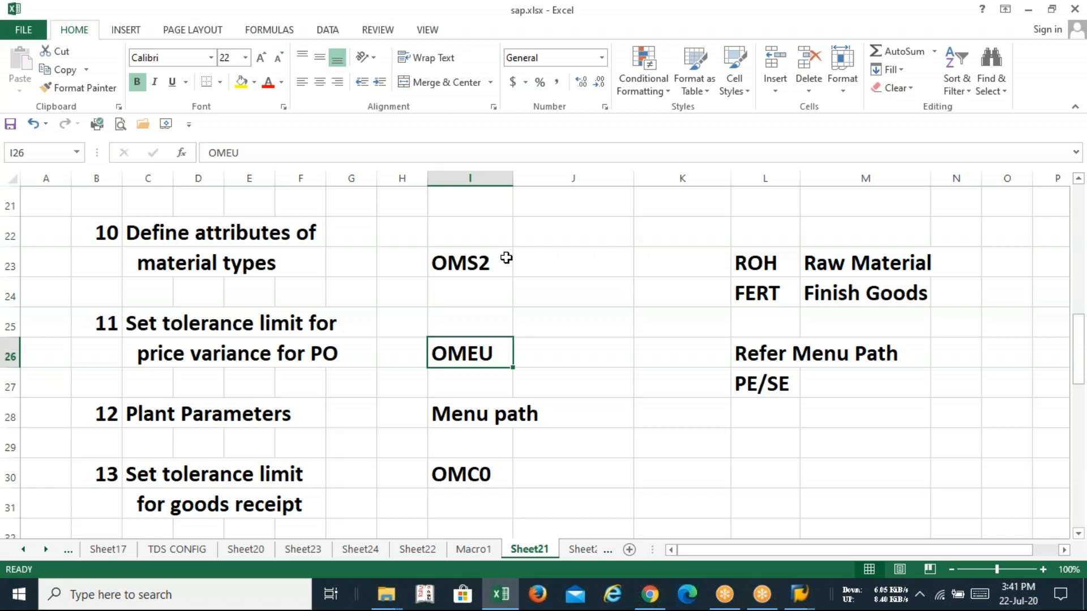
key("Up")
key("Down")
Step: Switch to SAP Easy Access and try to run transaction OMEU
key("alt+Tab")
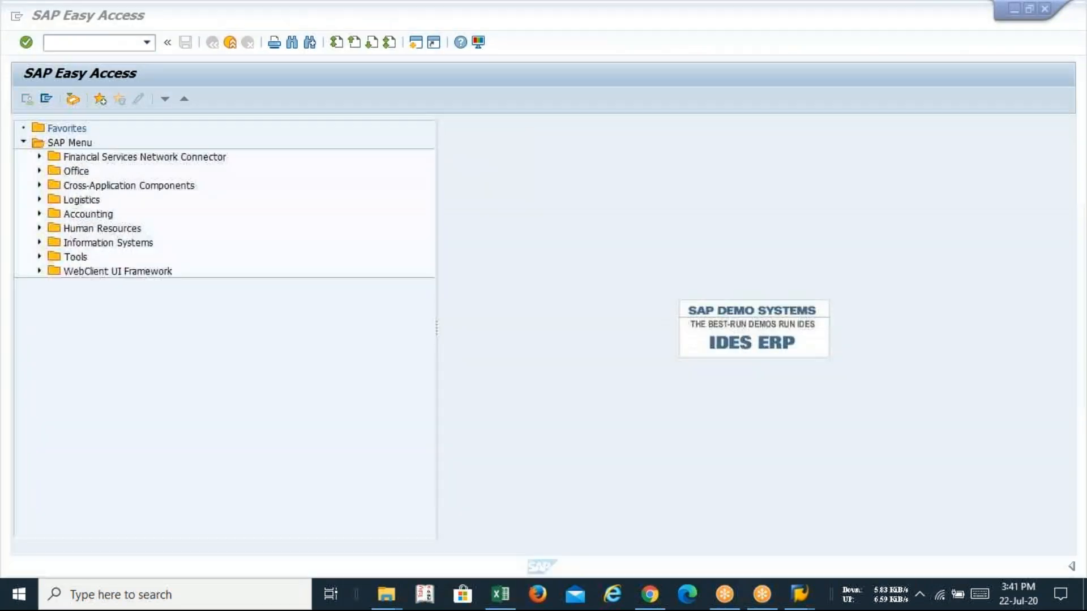
type("OM")
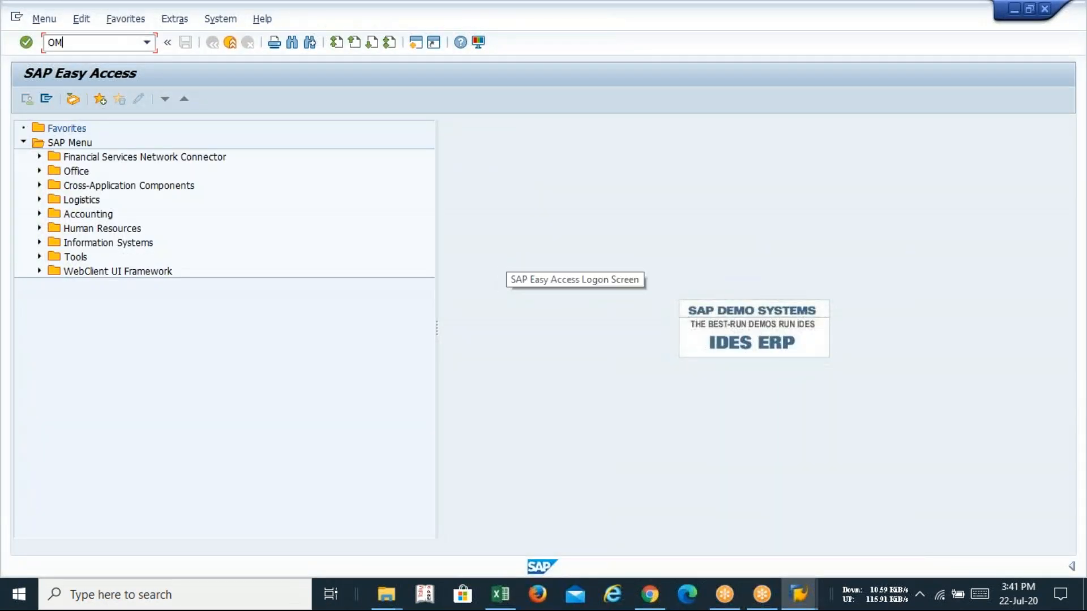
type("EU")
key("Return")
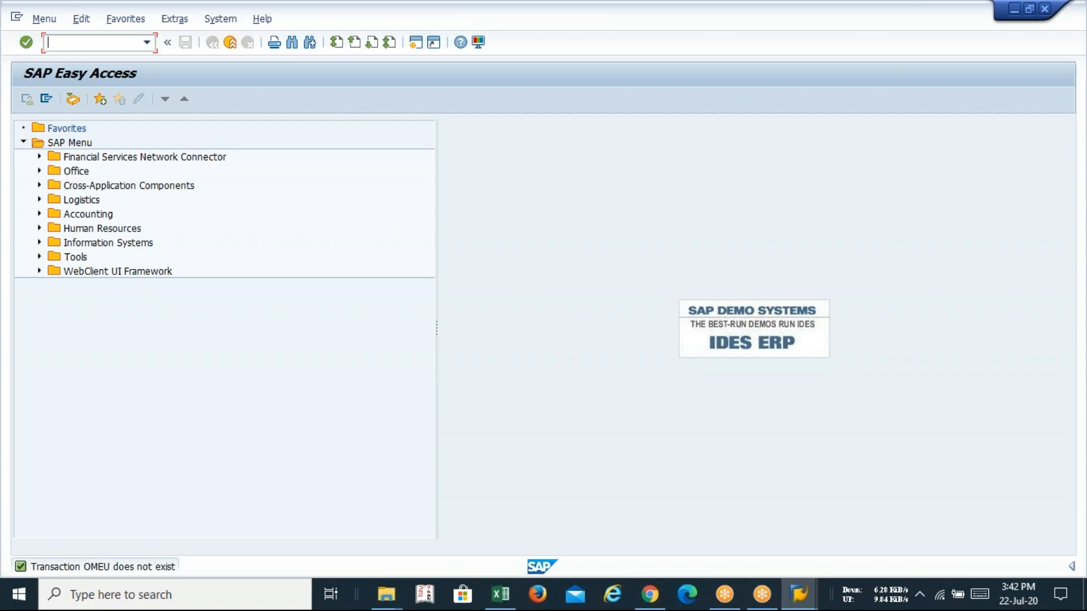
Step: Return to the Excel list and check the note beside the PO price variance tolerance entry
key("alt+Tab")
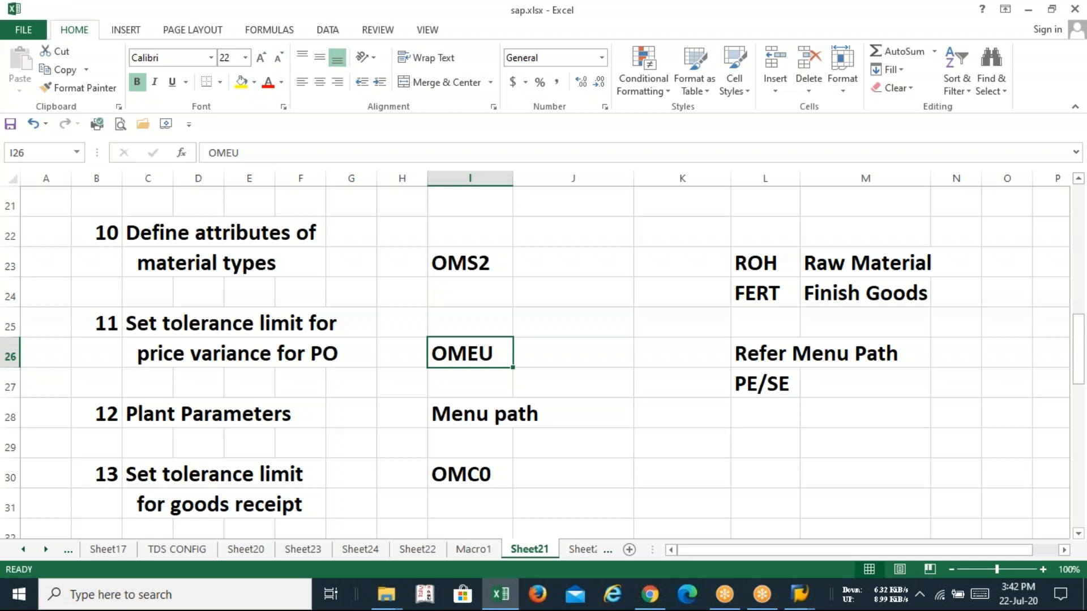
key("Right")
key("Right")
key("Right")
key("Right")
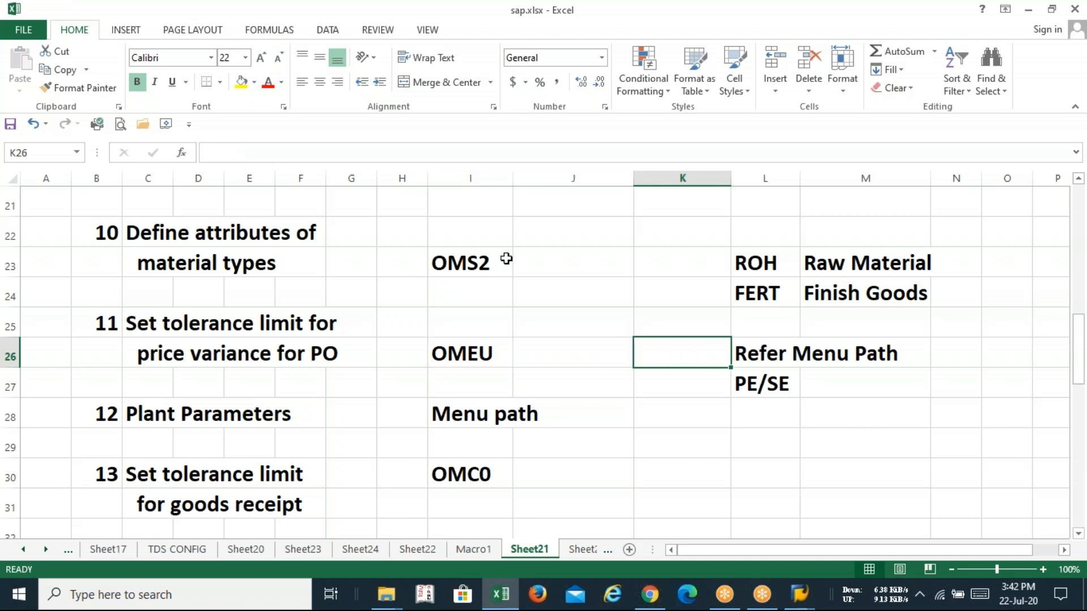
key("Left")
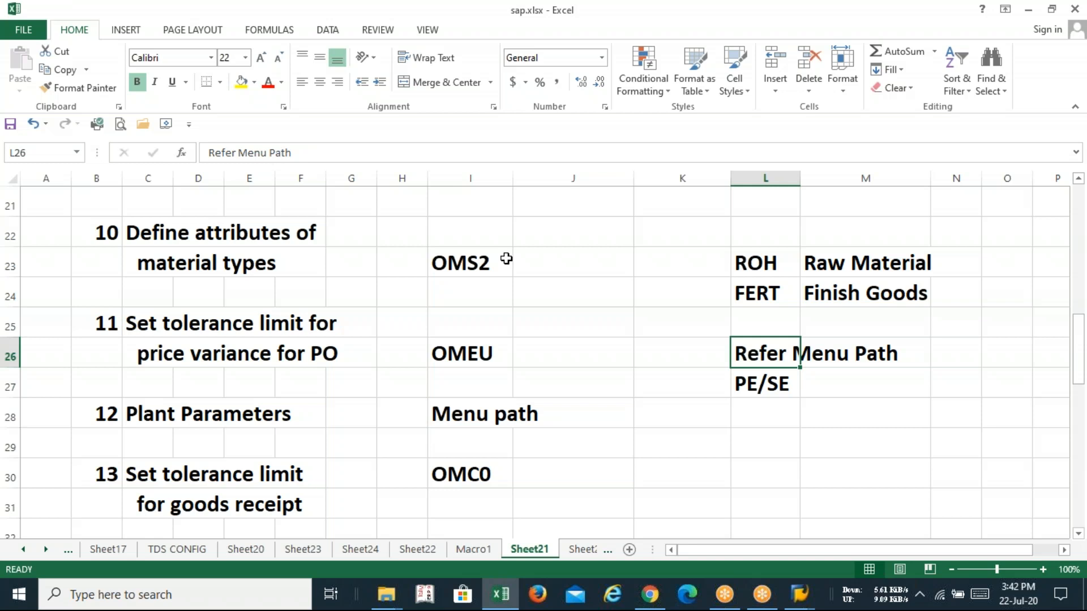
Step: Switch to SAP, run transaction SPRO and open the SAP Reference IMG
key("alt+Tab")
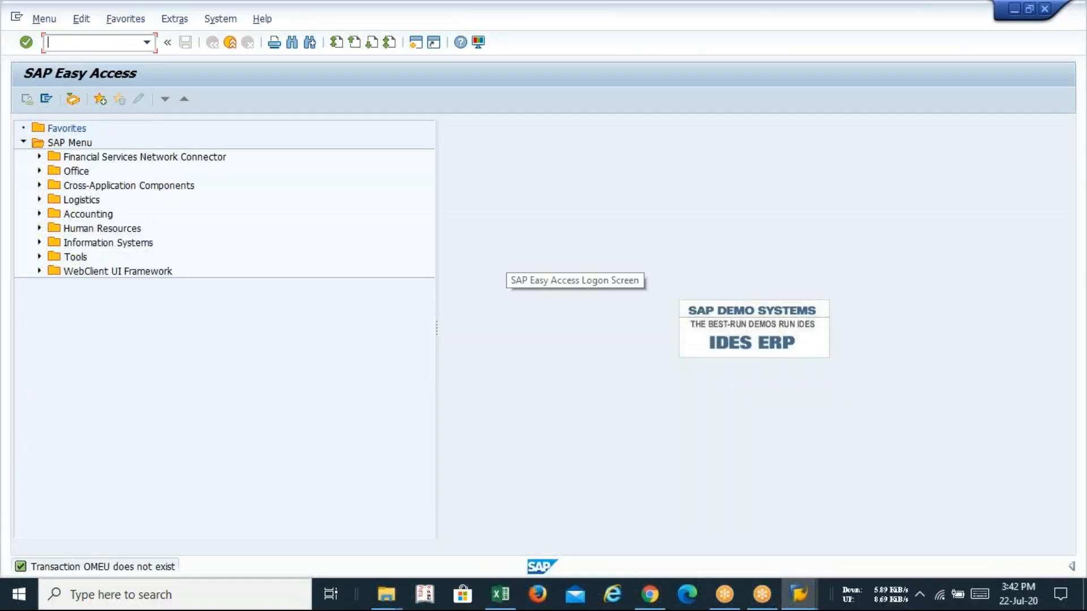
type("SPRO")
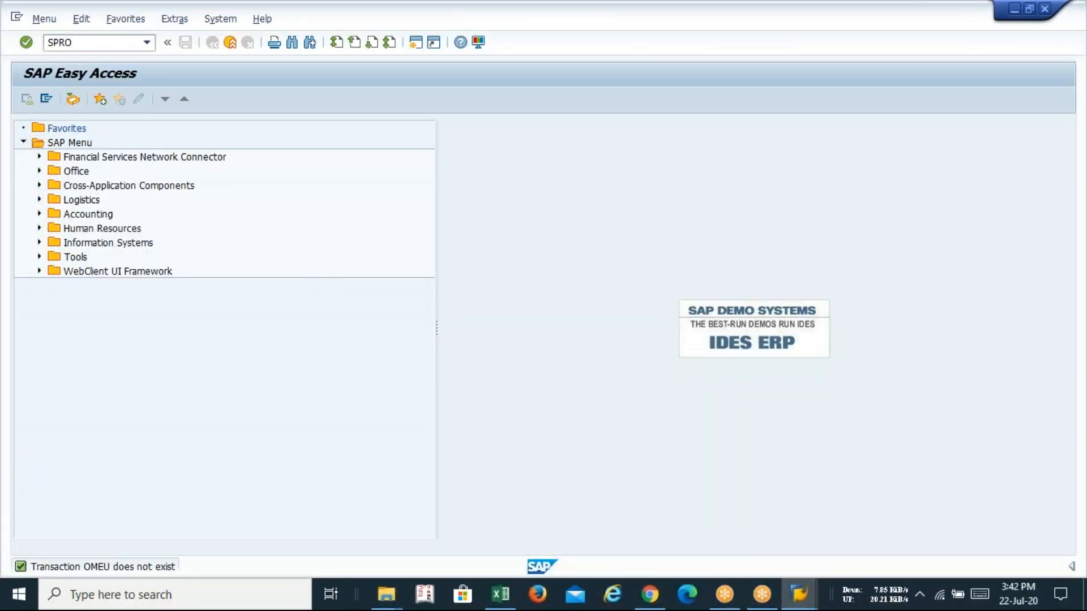
key("Return")
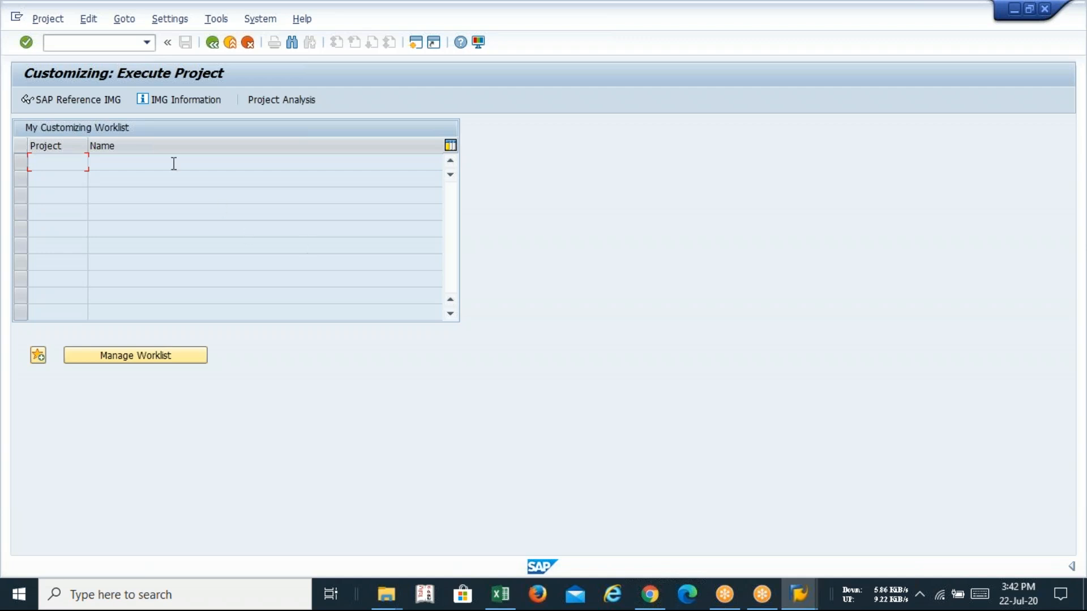
left_click(88, 99)
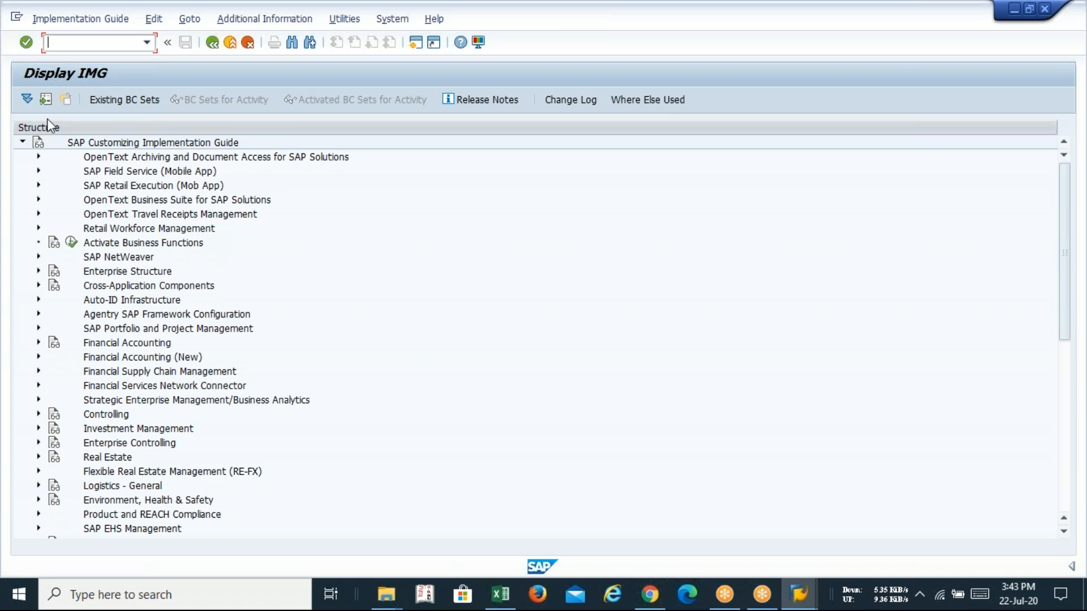
scroll(126, 406, "down", 2)
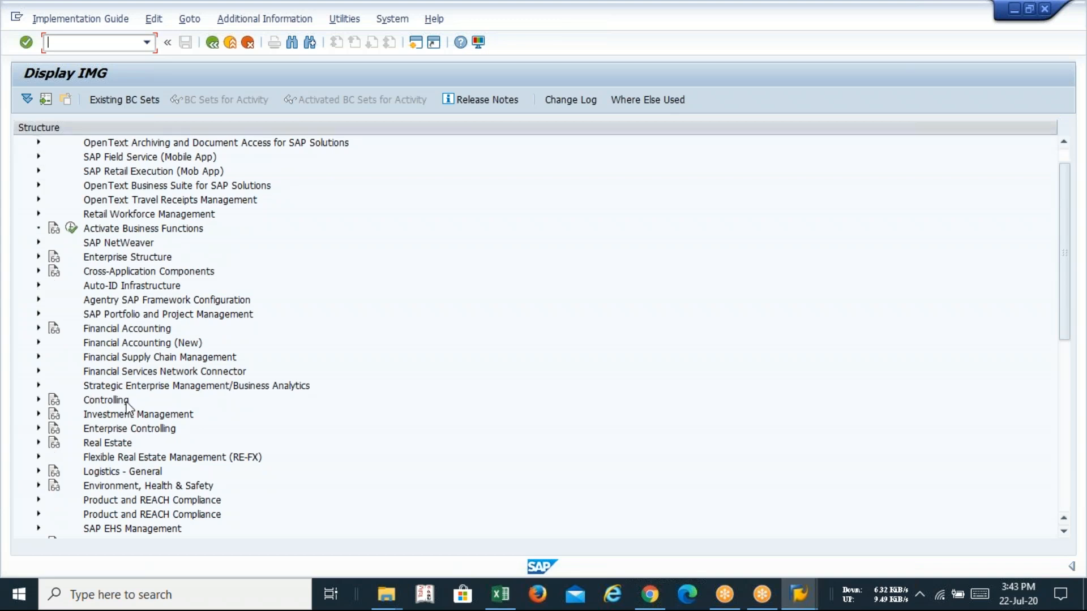
Step: Expand Materials Management, Purchasing and Purchase Order in the implementation guide tree
scroll(127, 406, "down", 7)
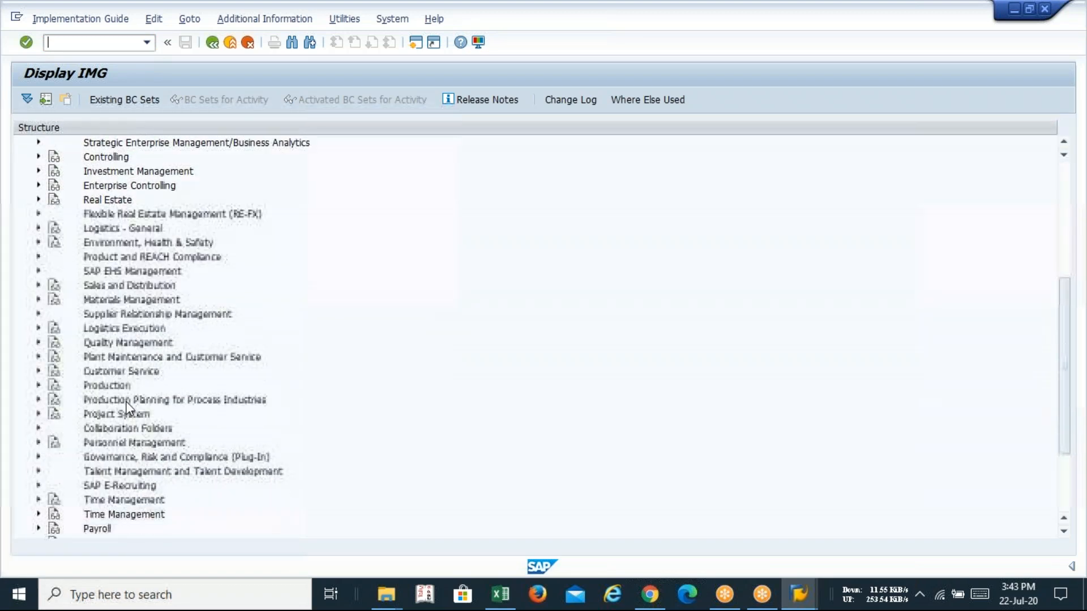
scroll(126, 406, "down", 1)
scroll(127, 406, "up", 1)
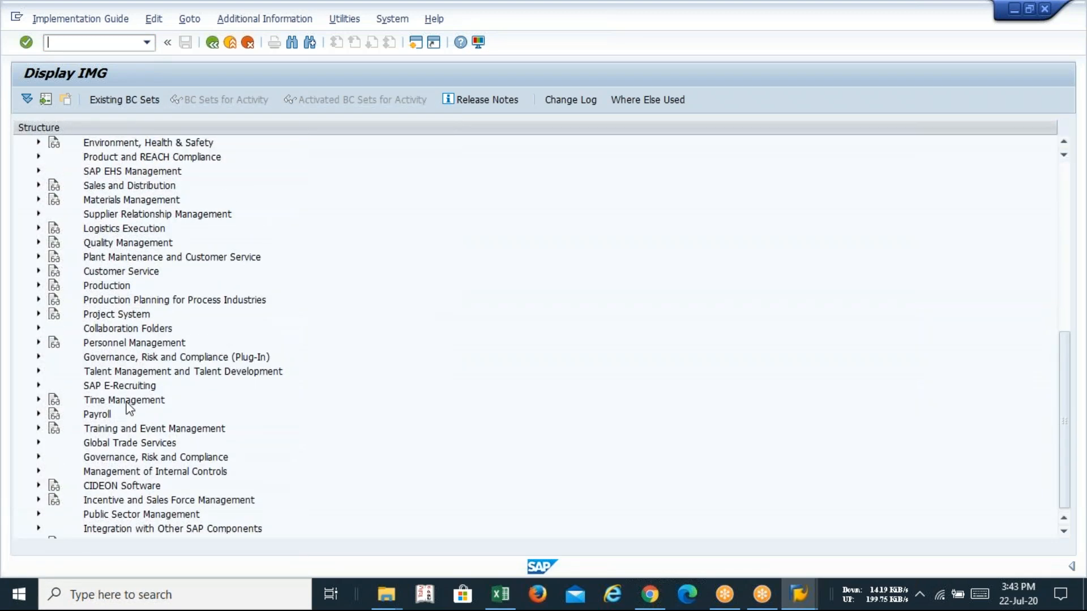
left_click(39, 201)
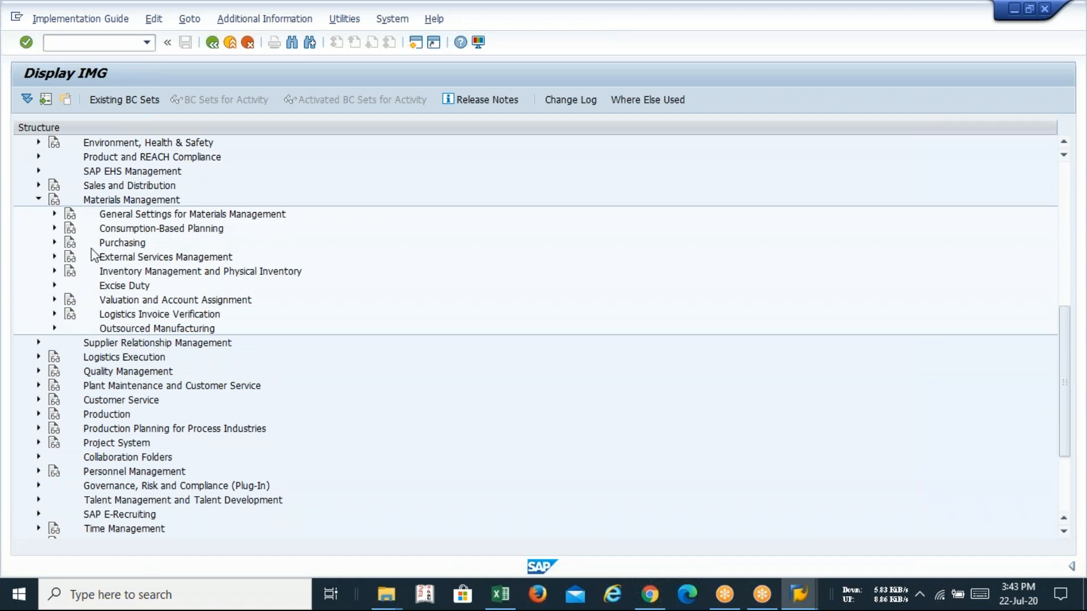
left_click(54, 243)
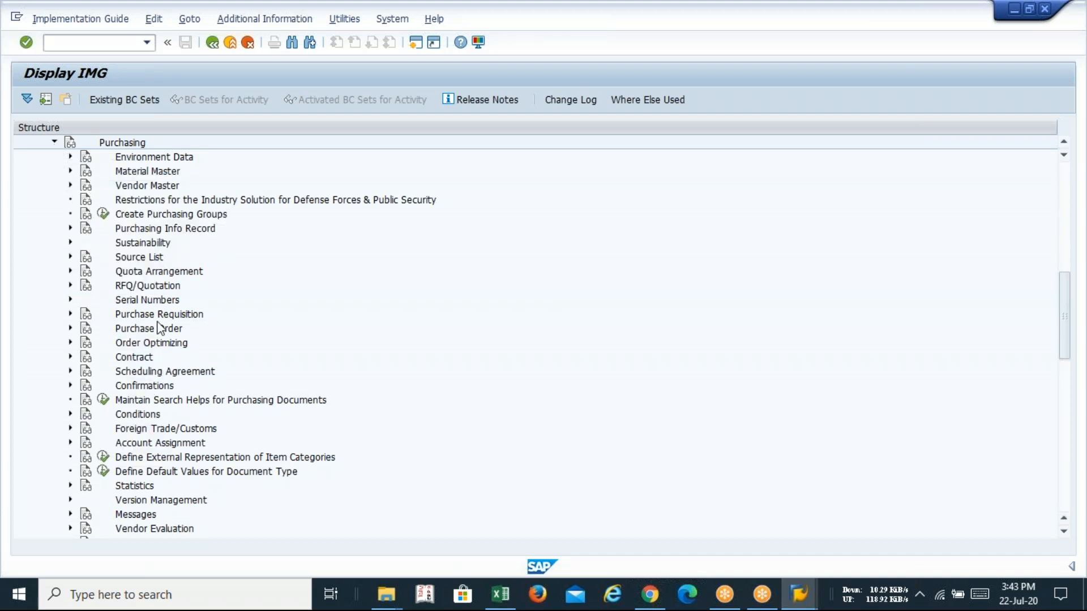
left_click(70, 328)
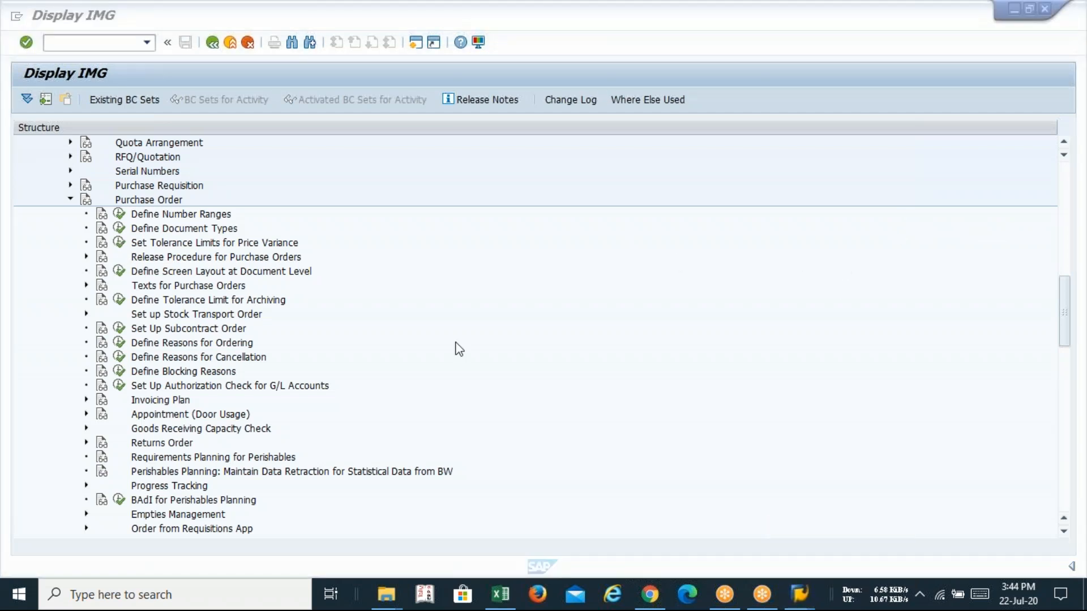
Step: Collapse the Purchase Order, Purchasing and Materials Management nodes and return to the start of the tree
scroll(227, 351, "up", 3)
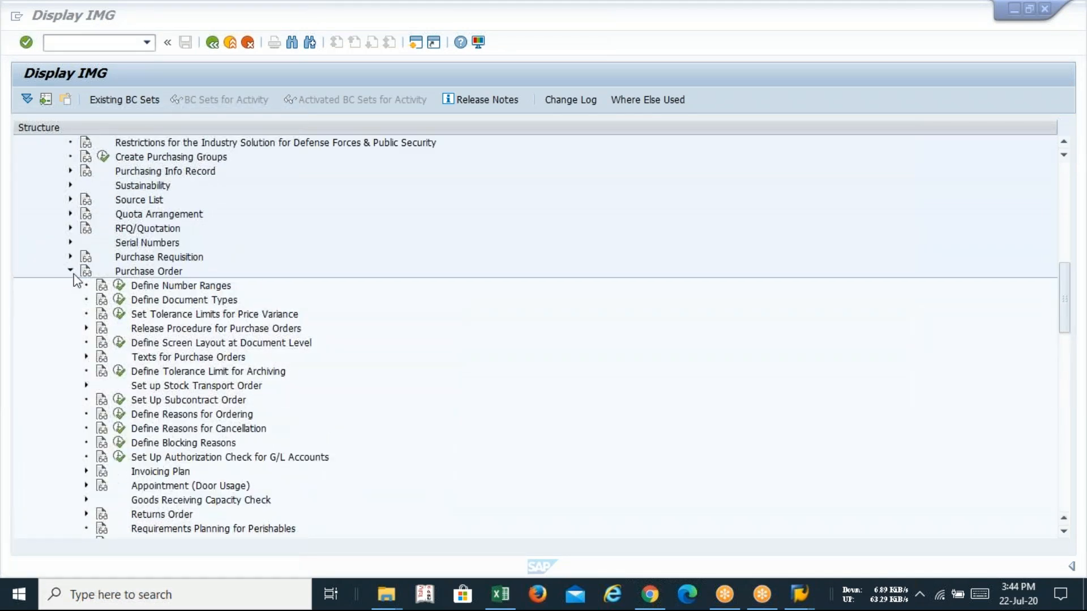
left_click(70, 271)
scroll(70, 270, "up", 4)
scroll(71, 271, "up", 2)
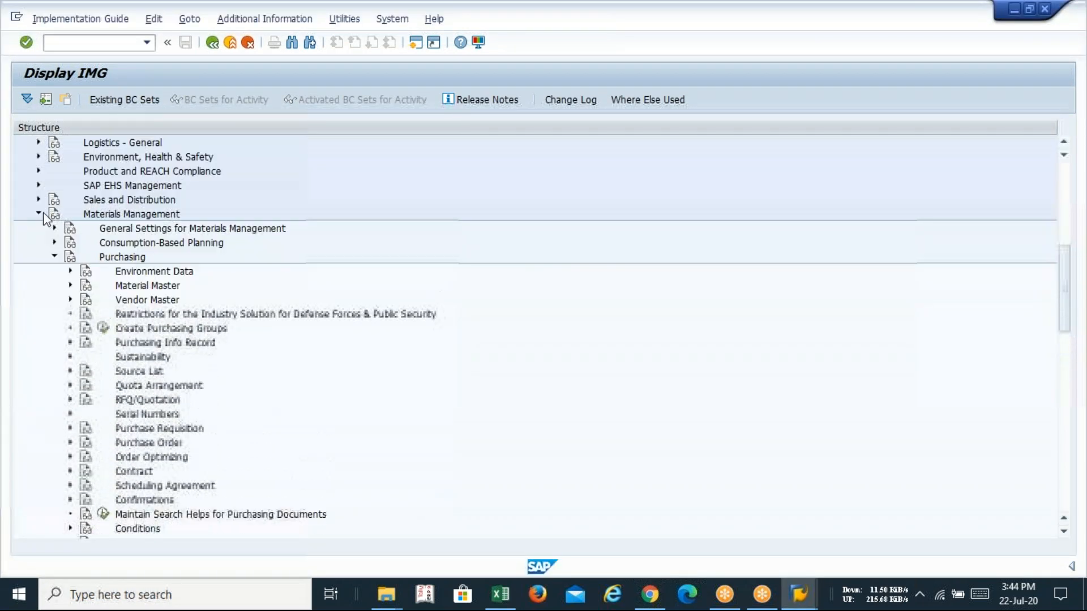
left_click(55, 257)
left_click(38, 214)
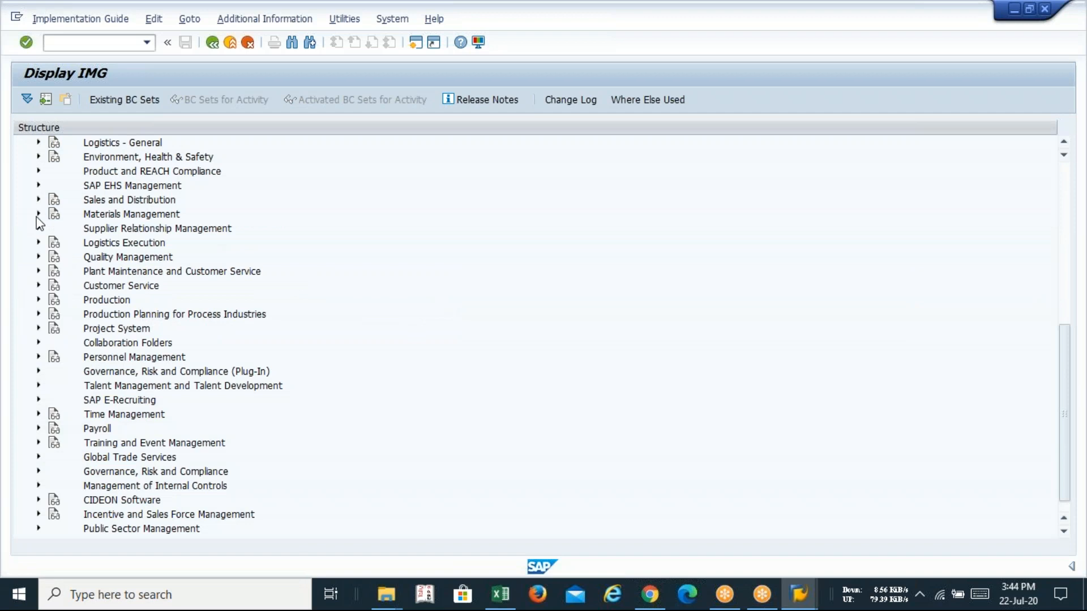
scroll(39, 223, "up", 6)
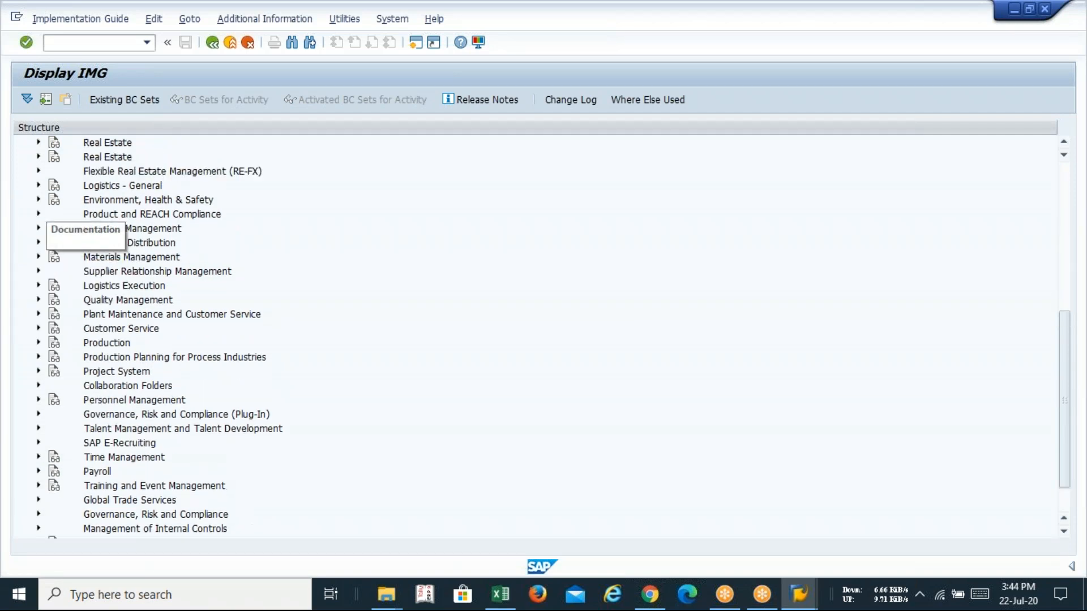
scroll(39, 223, "up", 3)
Step: Leave the implementation guide with /N, run transaction SPRO and open the SAP Reference IMG
left_click(70, 41)
type("/")
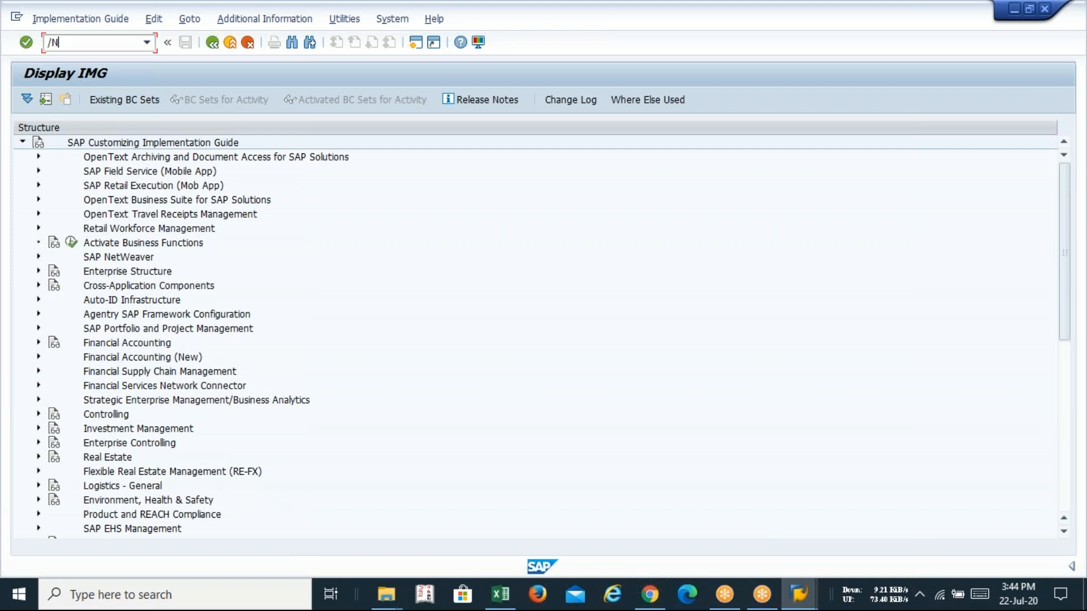
type("N")
key("Return")
type("SPRO")
key("Return")
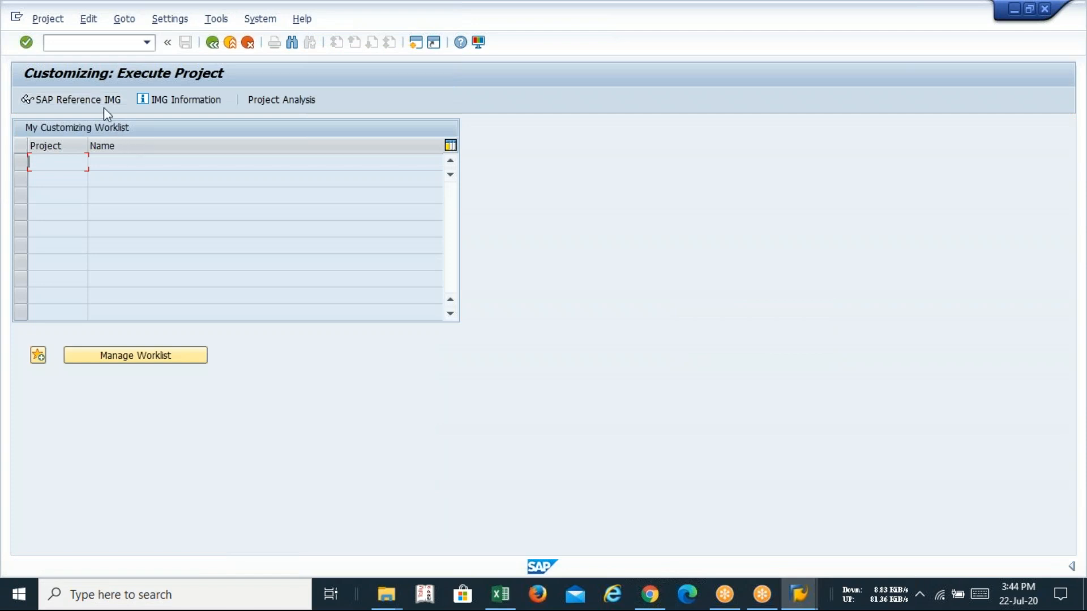
left_click(103, 99)
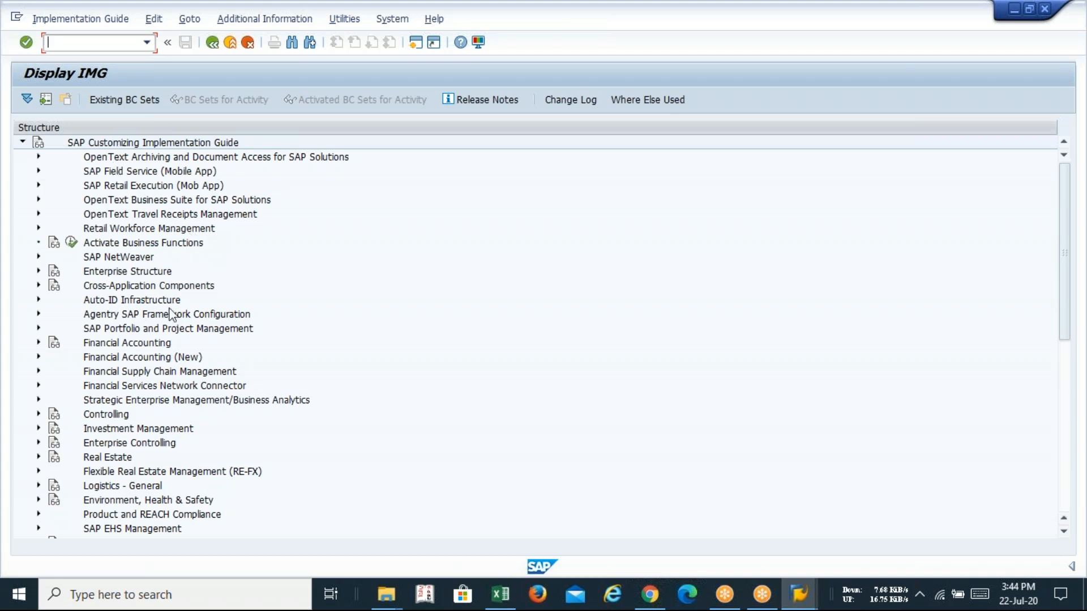
Step: Expand Materials Management > Purchasing > Purchase Order to reach the tolerance limits activity for price variance
scroll(139, 418, "down", 1)
scroll(136, 418, "down", 3)
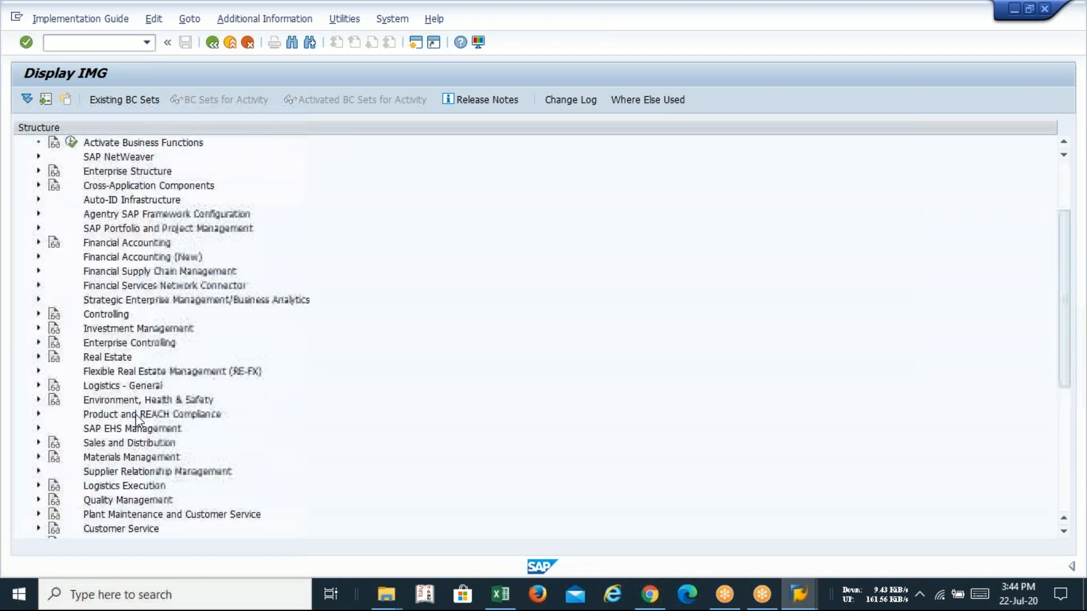
scroll(140, 413, "down", 3)
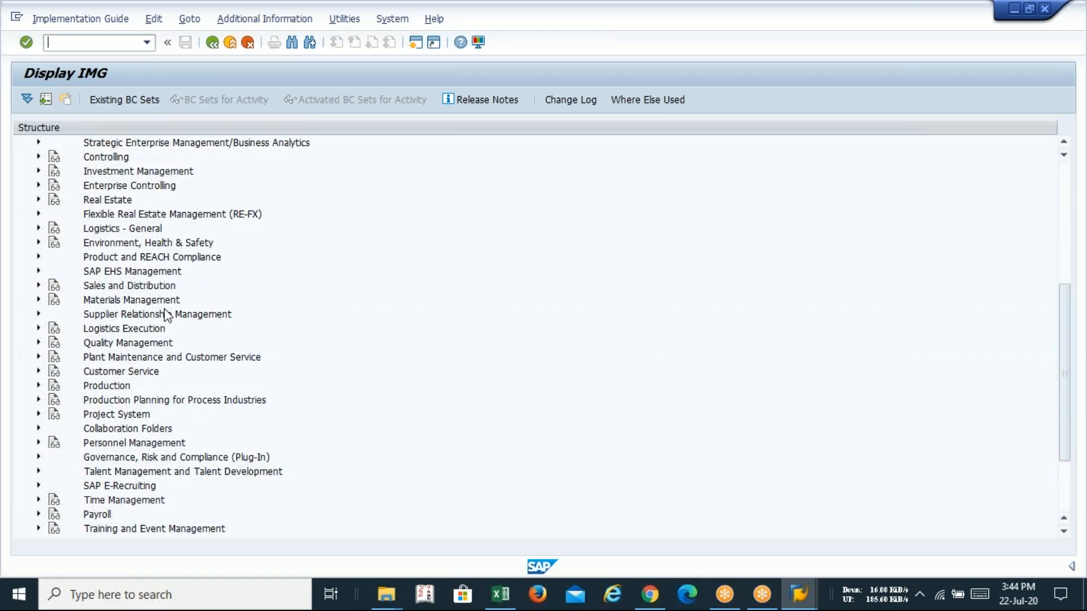
left_click(39, 300)
scroll(213, 415, "down", 1)
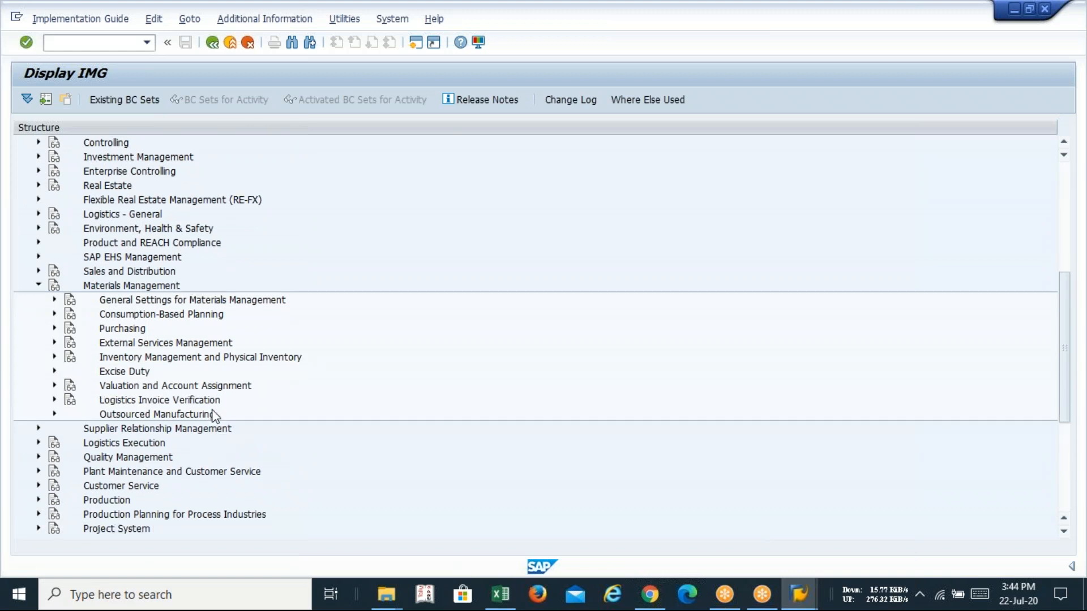
left_click(54, 314)
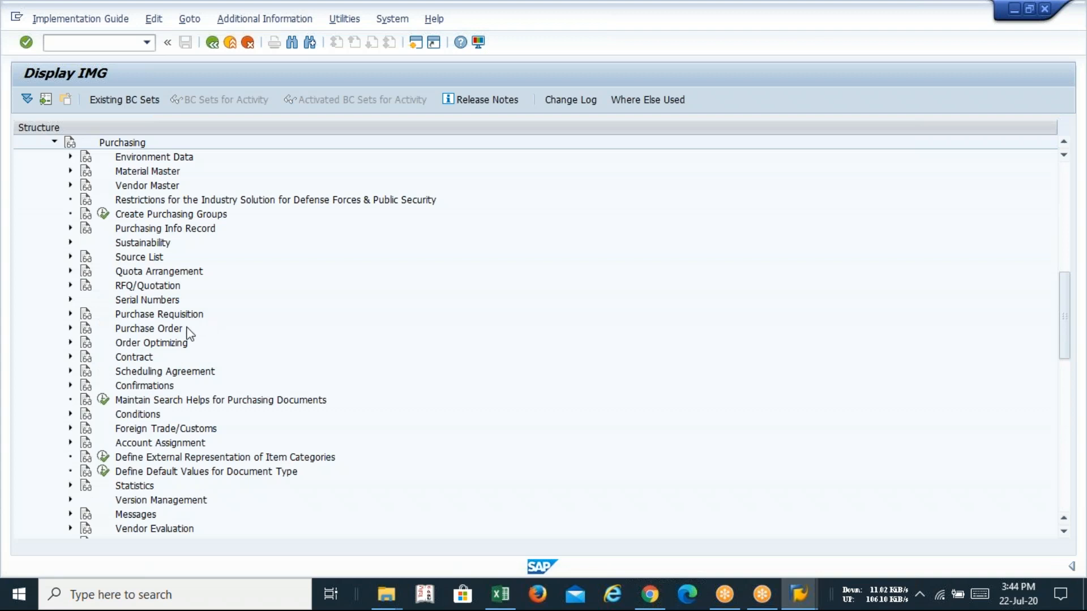
left_click(71, 328)
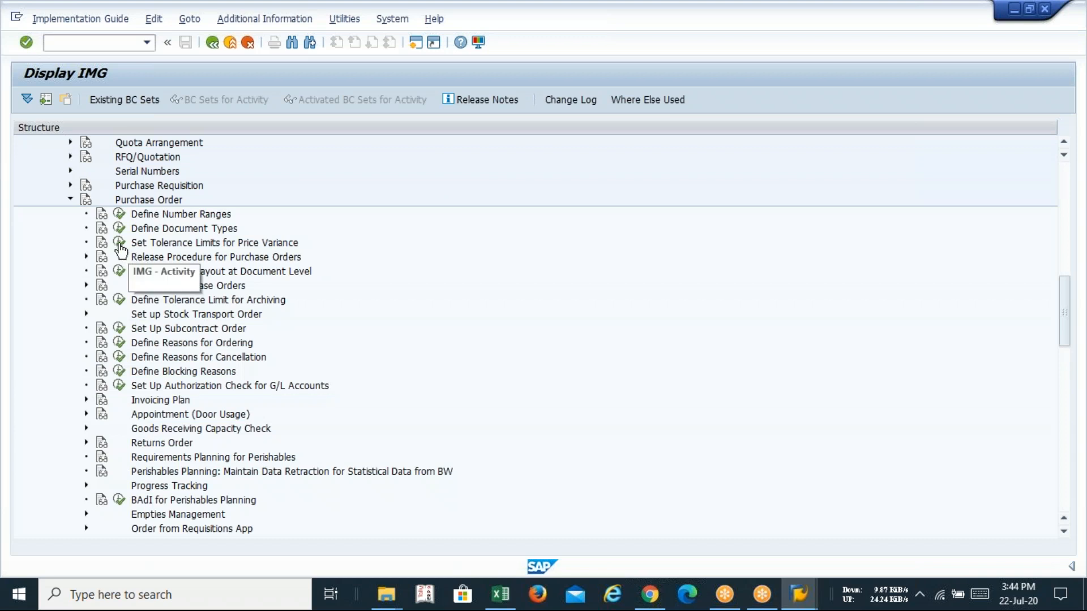
Step: Review the path from SAP Customizing Implementation Guide down to Set Tolerance Limits for Price Variance
scroll(441, 342, "up", 6)
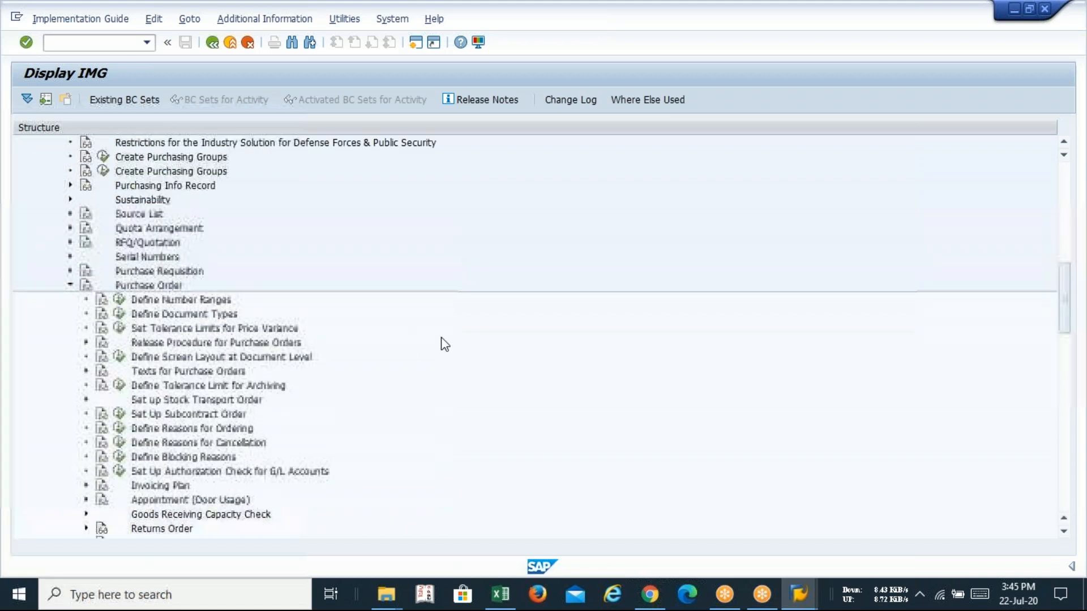
scroll(442, 338, "up", 8)
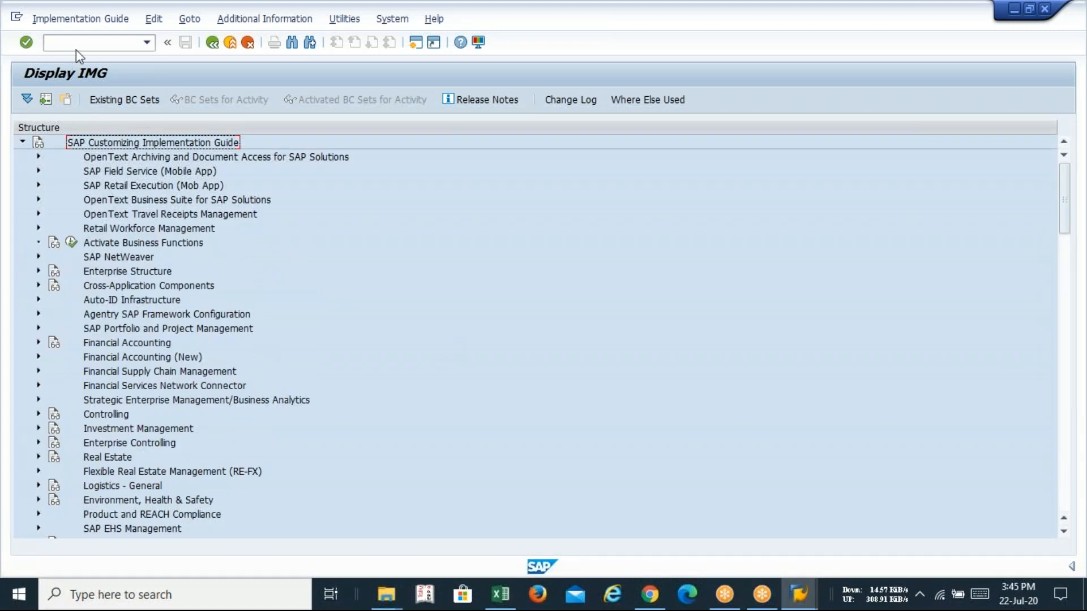
scroll(171, 315, "down", 2)
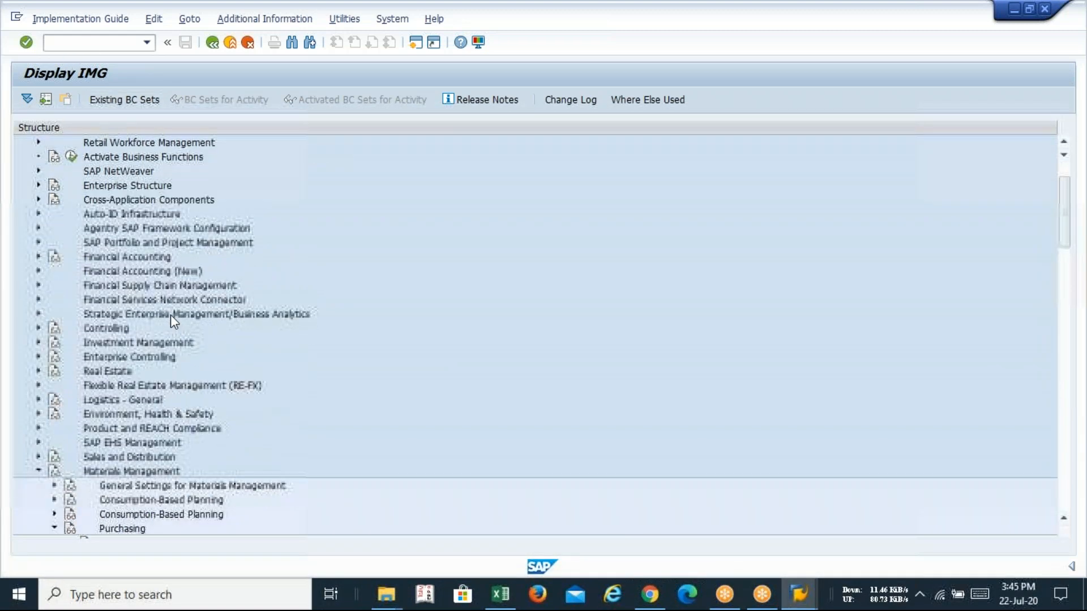
scroll(171, 314, "down", 3)
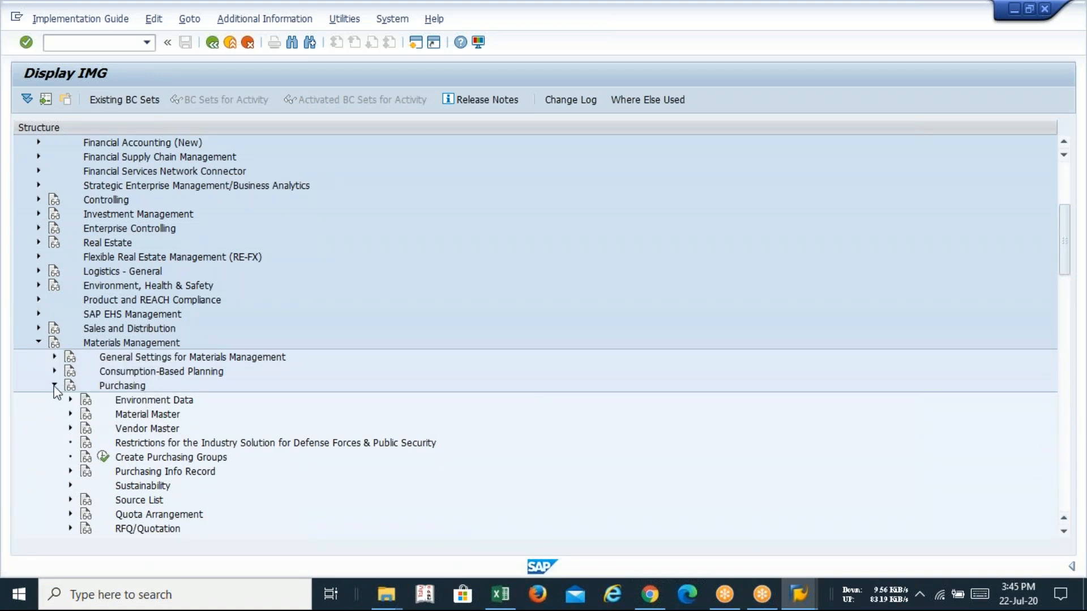
scroll(55, 391, "down", 4)
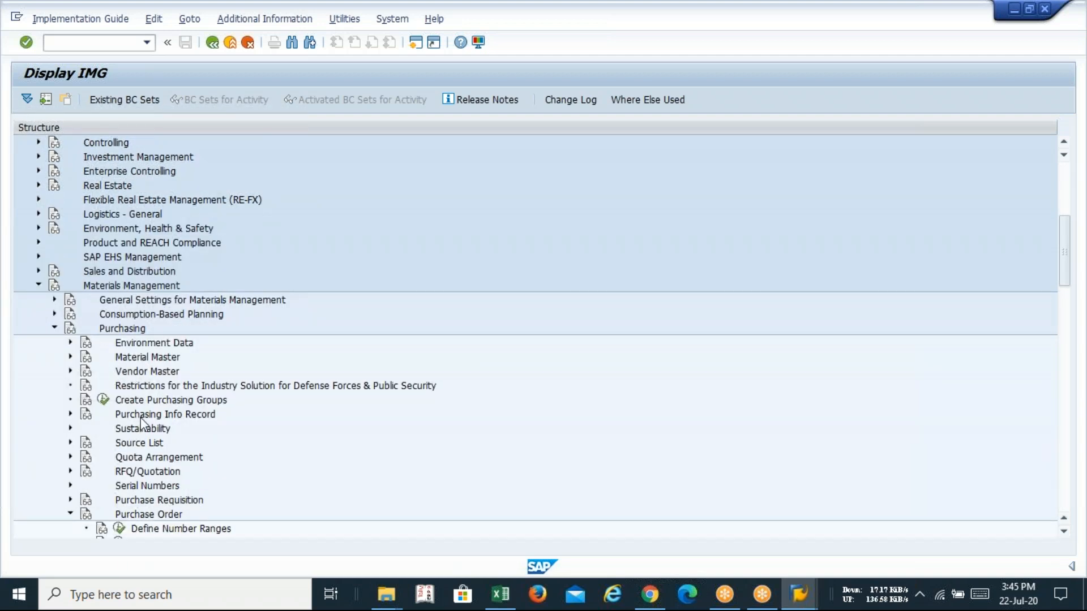
scroll(138, 422, "down", 2)
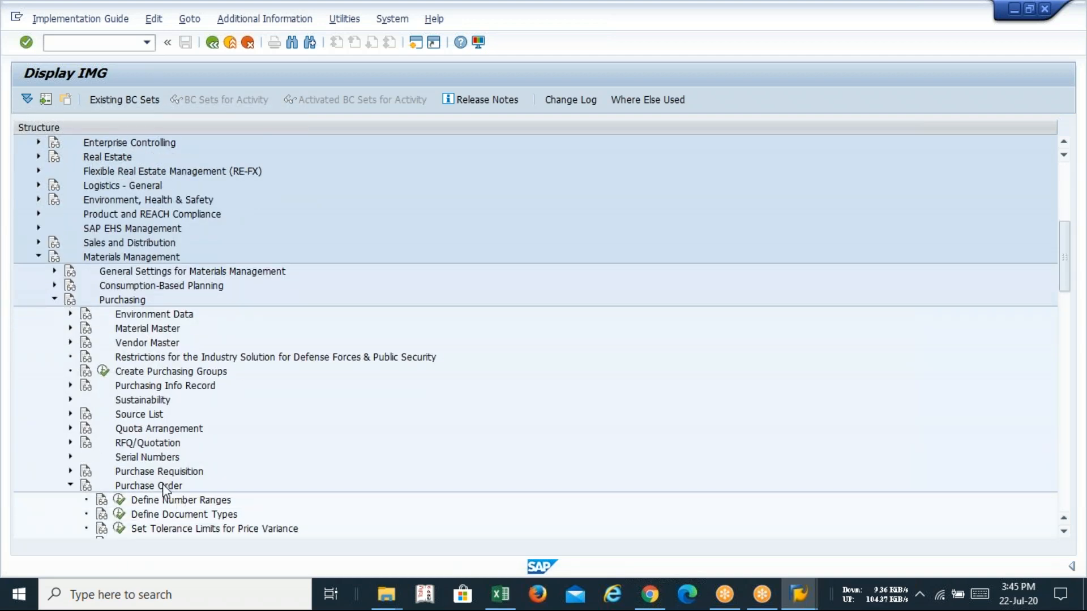
scroll(162, 484, "down", 7)
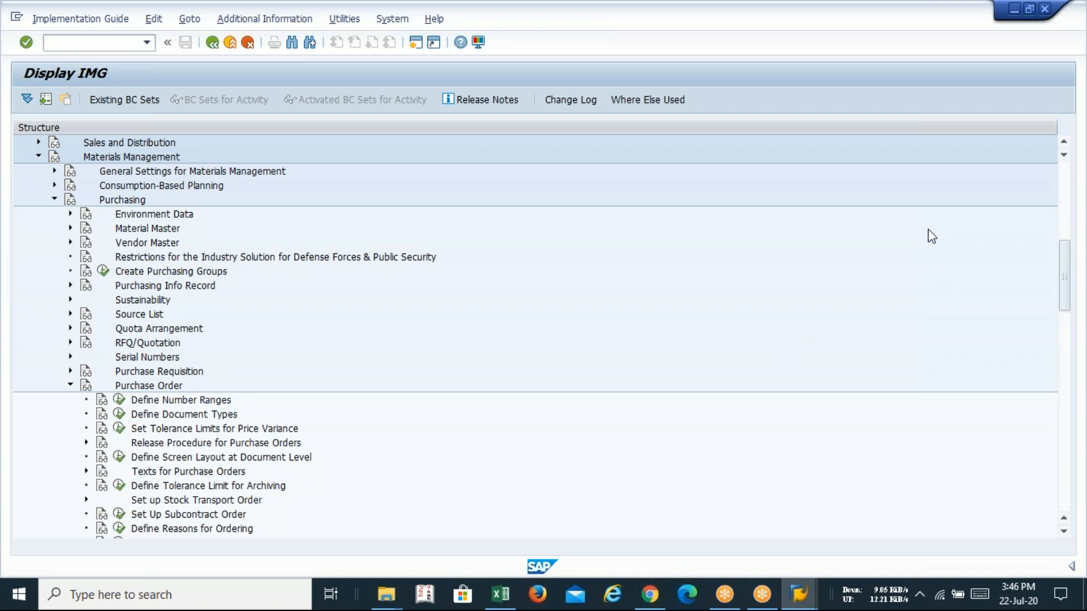
Step: Execute the Set Tolerance Limits for Price Variance activity under Purchase Order
left_click(913, 278)
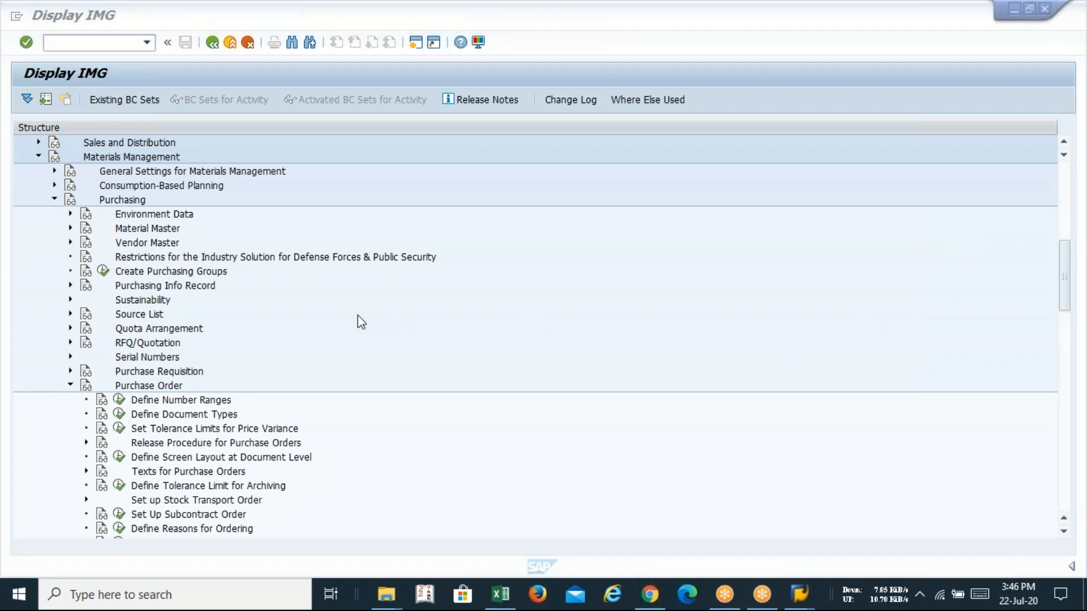
left_click(120, 430)
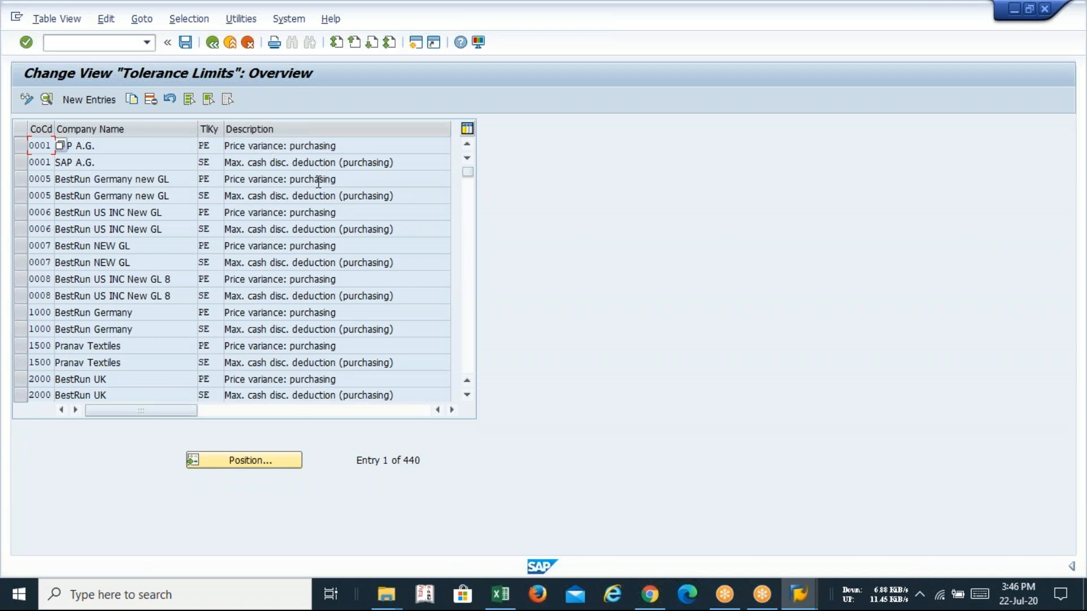
left_click(180, 163)
Step: Switch to the Excel list to check the PE/SE note for PO price variance, then return to SAP
key("alt+Tab")
left_click(759, 384)
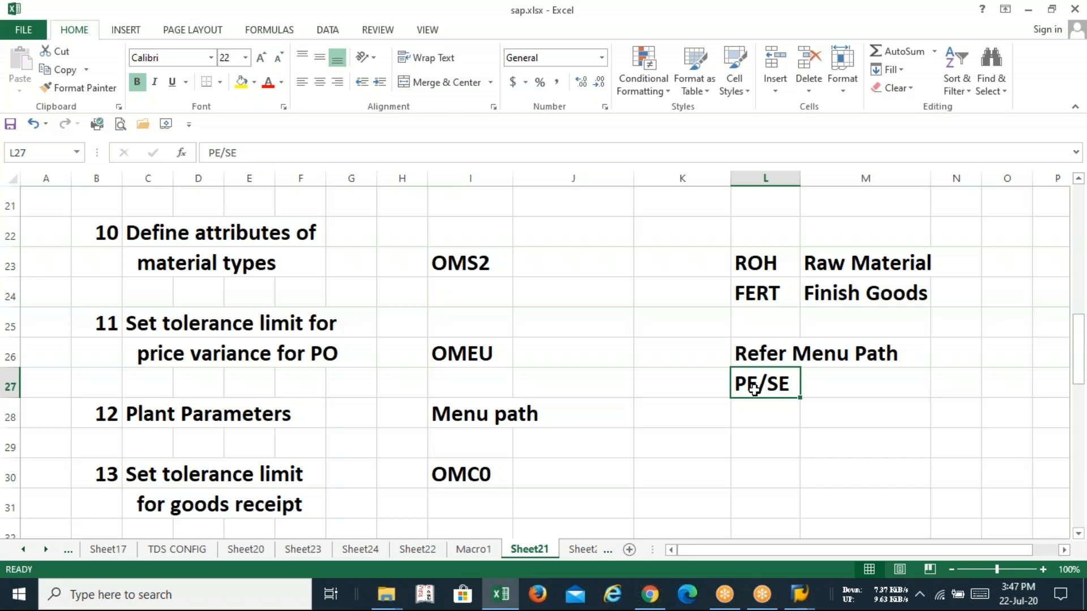
key("alt+Tab")
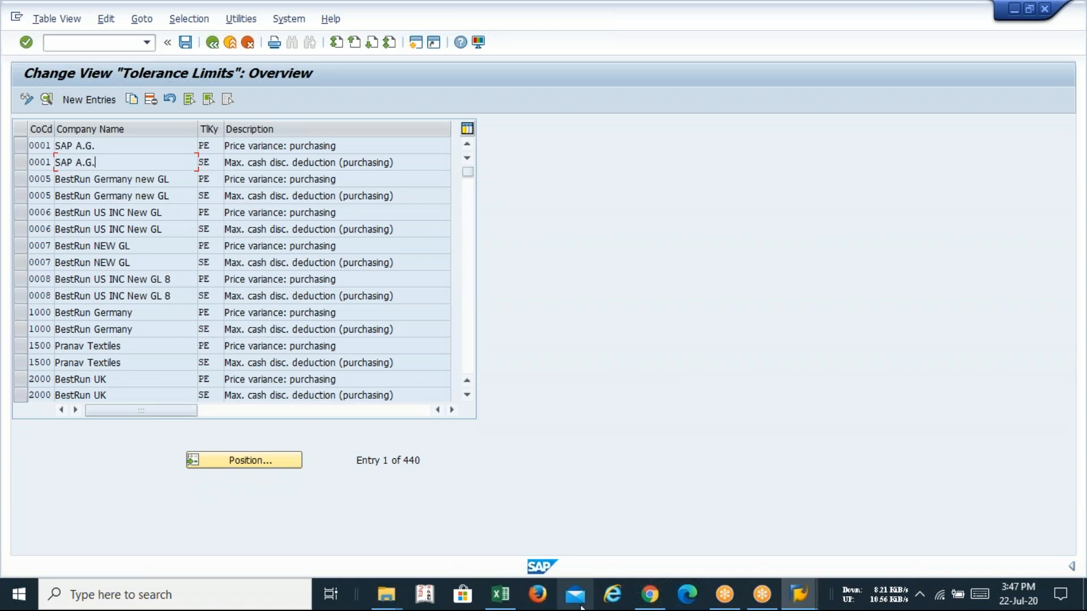
left_click(108, 106)
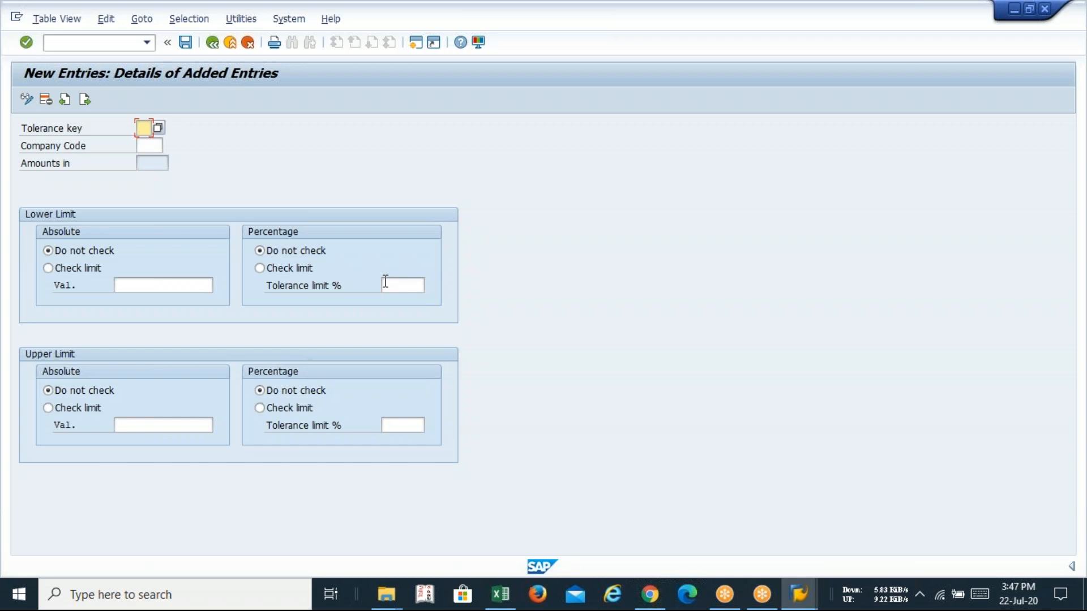
left_click(212, 43)
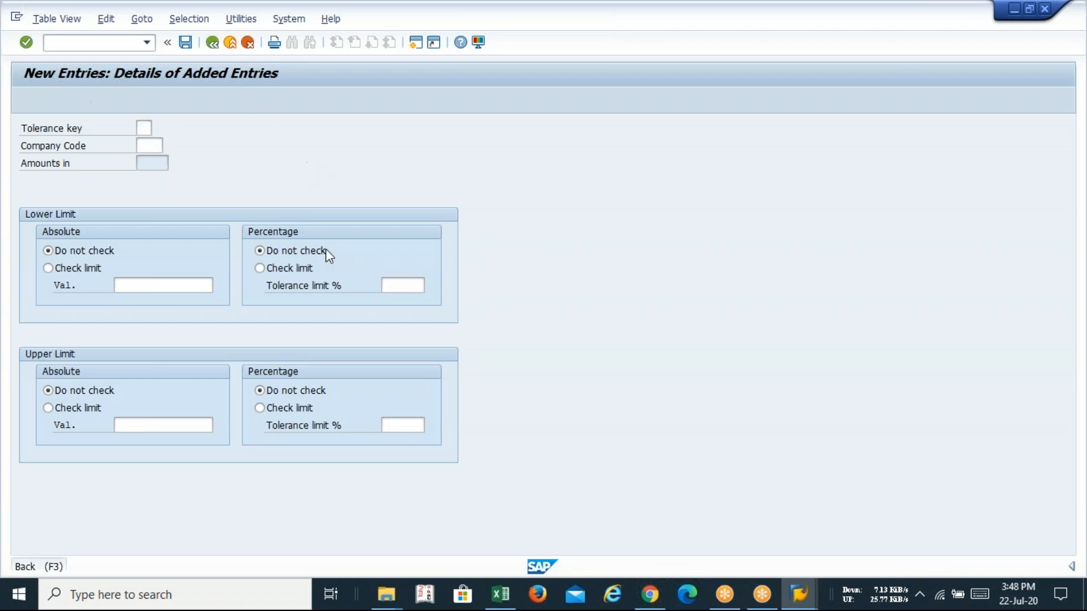
left_click(248, 43)
left_click(216, 289)
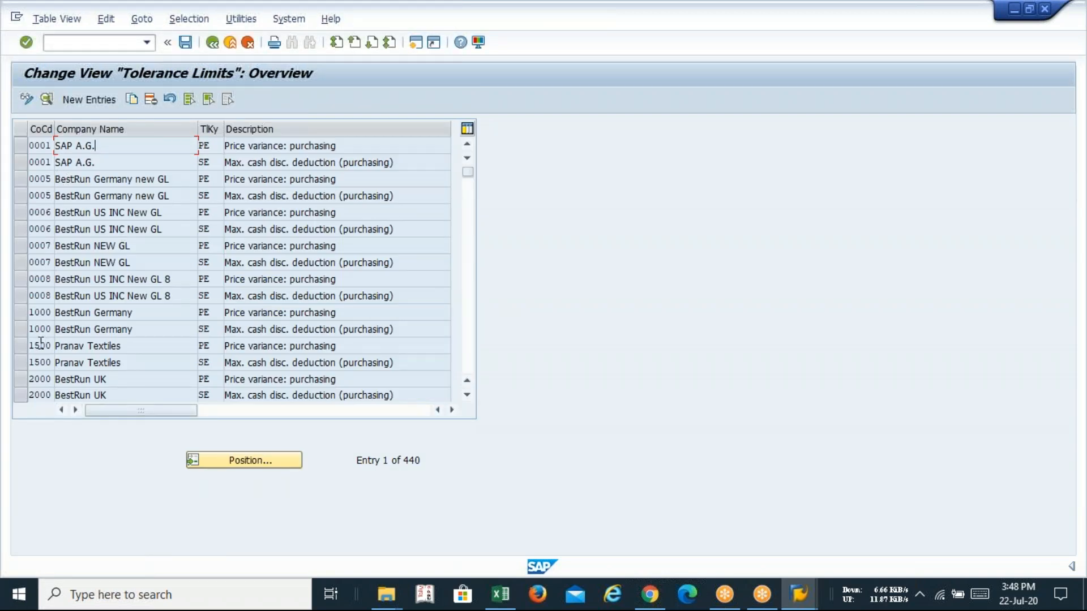
Step: Position the tolerance limits table at company code ICSI and select its PE price variance entry
left_click(243, 465)
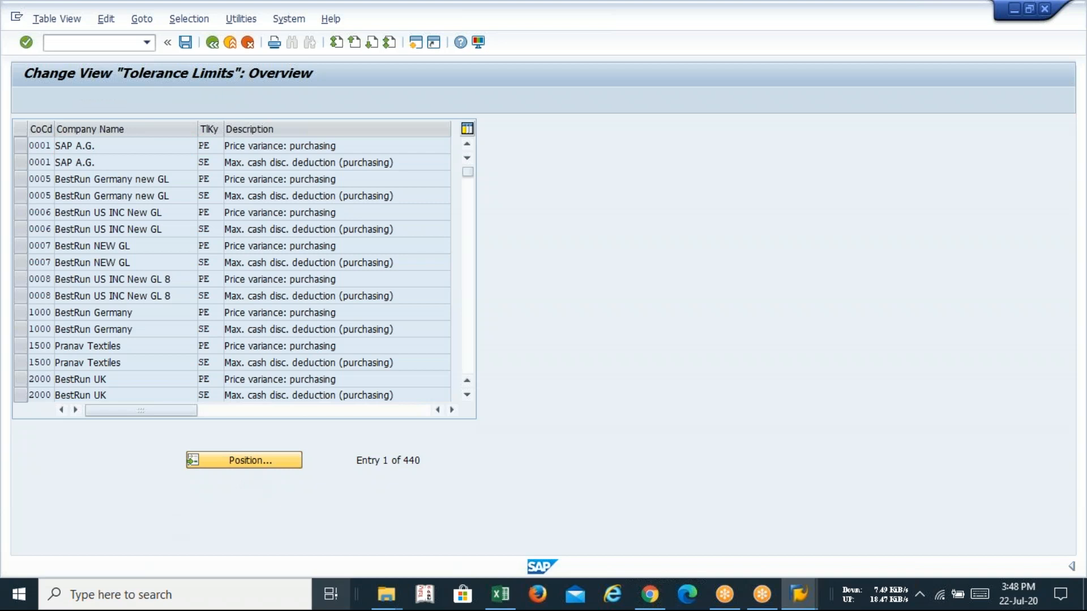
type("ICSI")
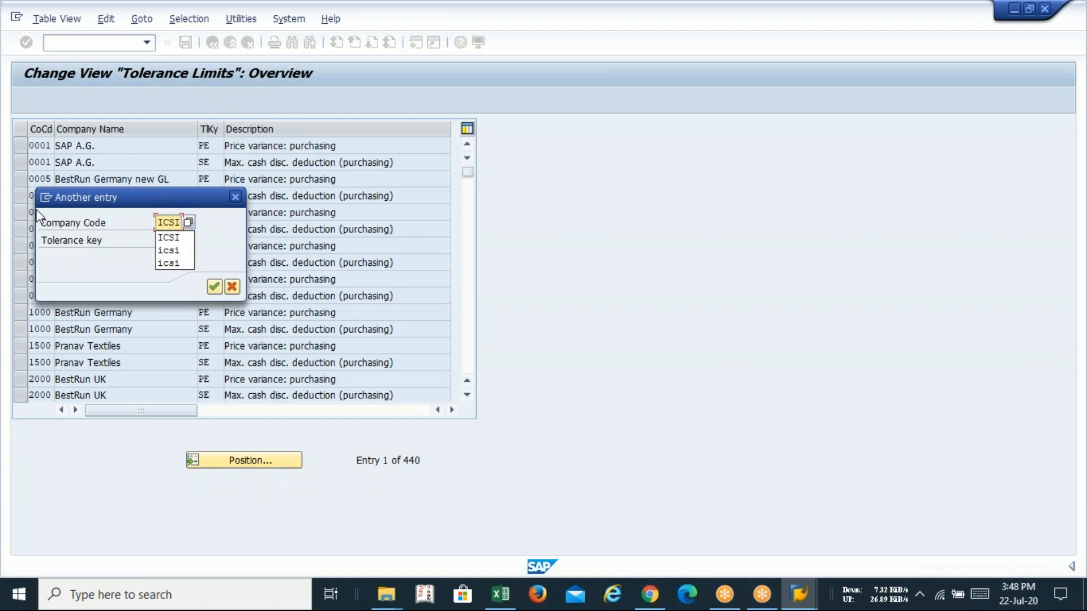
key("Return")
key("Return")
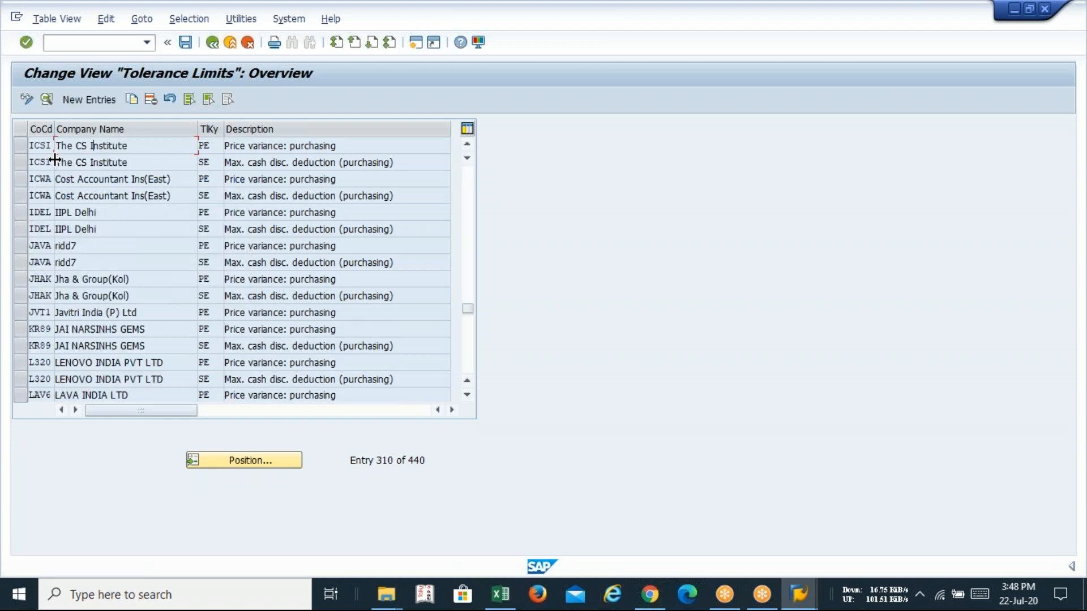
left_click(24, 145)
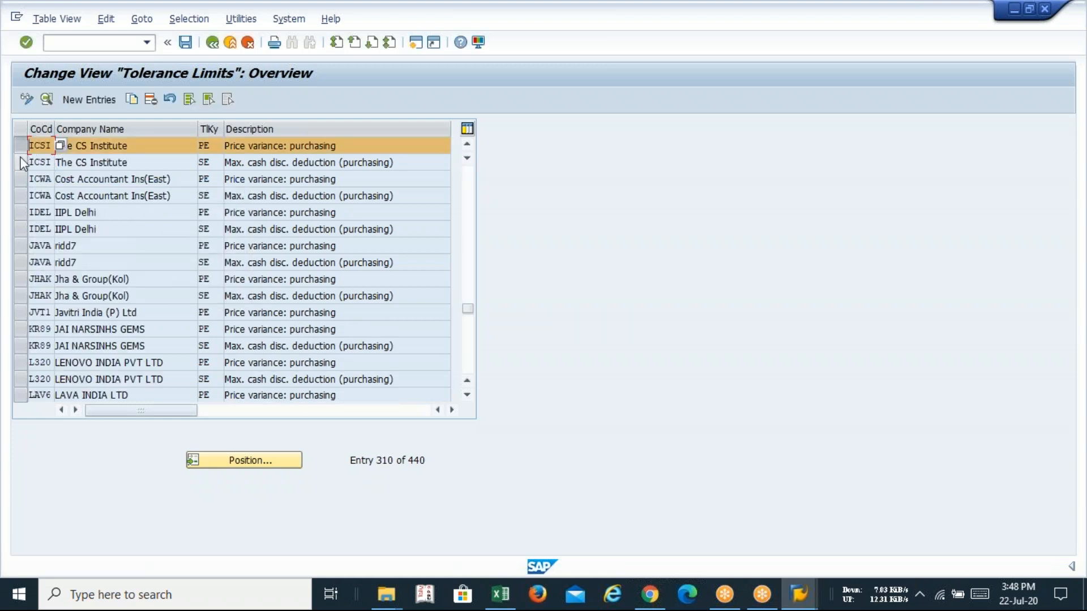
Step: Try to copy the PE and SE tolerance limits of company code ICSI to company code LAVA
left_click(21, 162)
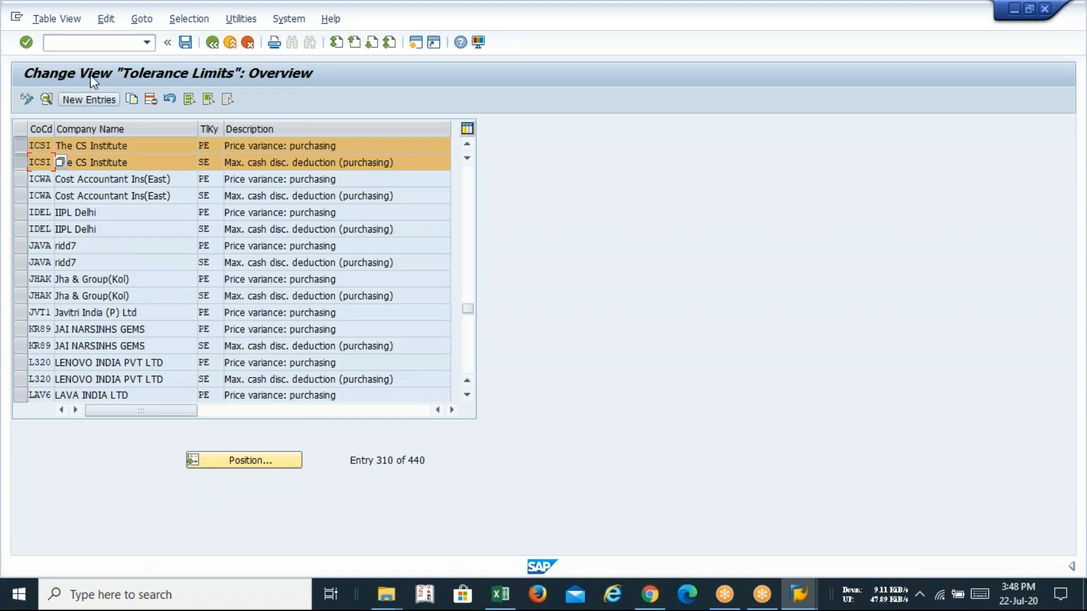
left_click(131, 100)
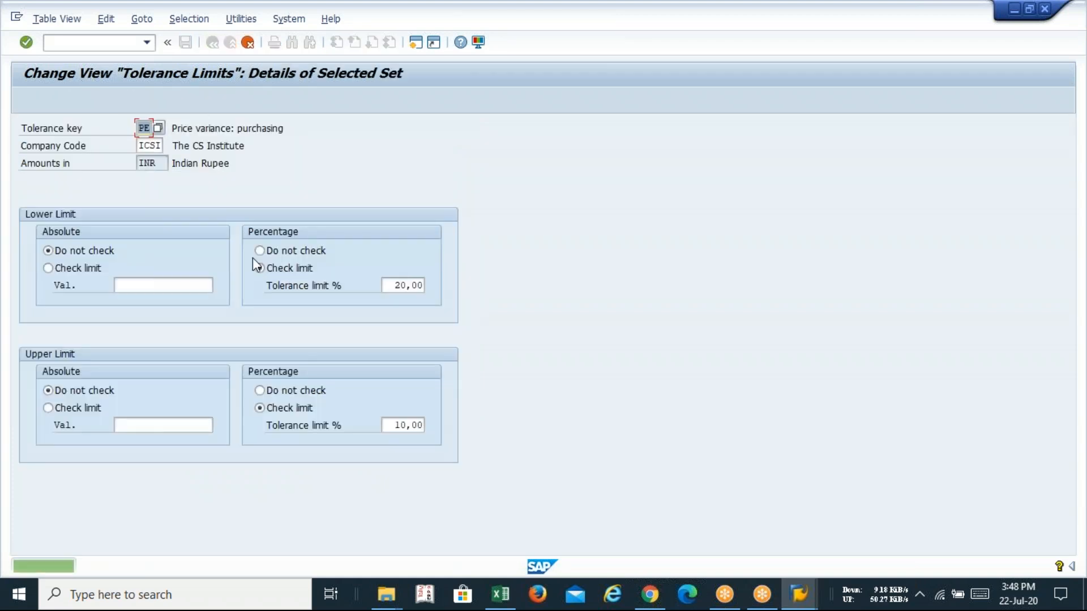
double_click(161, 145)
key("BackSpace")
key("BackSpace")
key("BackSpace")
key("BackSpace")
type("LAVA")
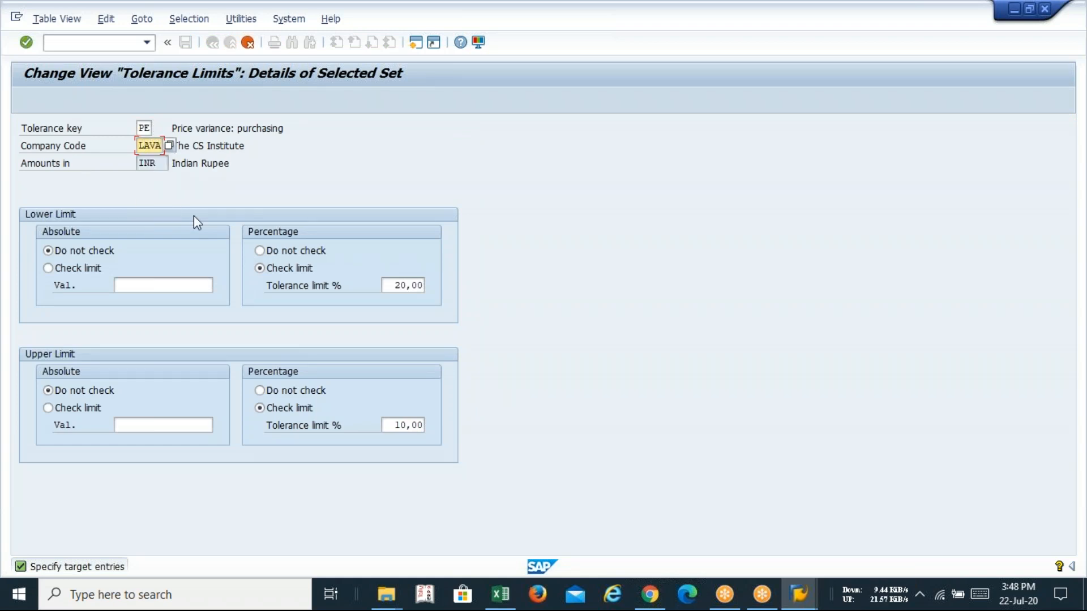
key("Tab")
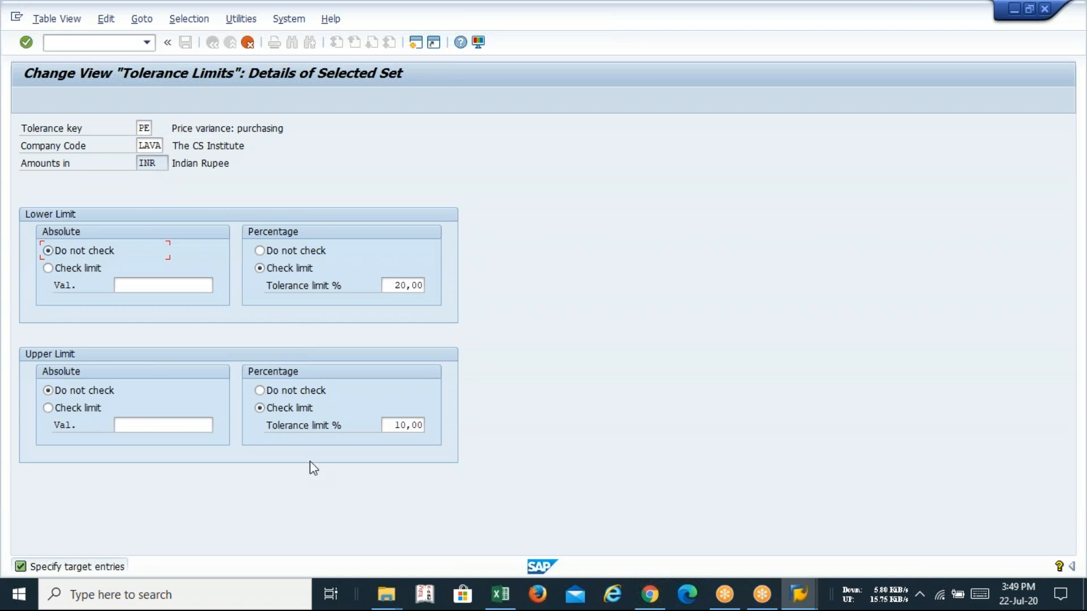
key("F8")
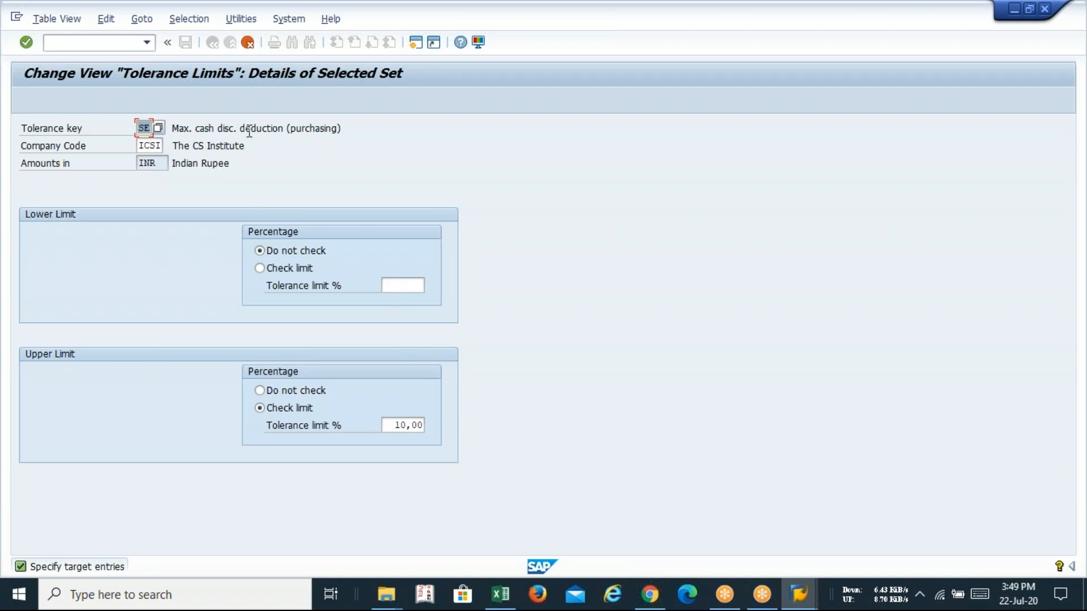
left_click(248, 43)
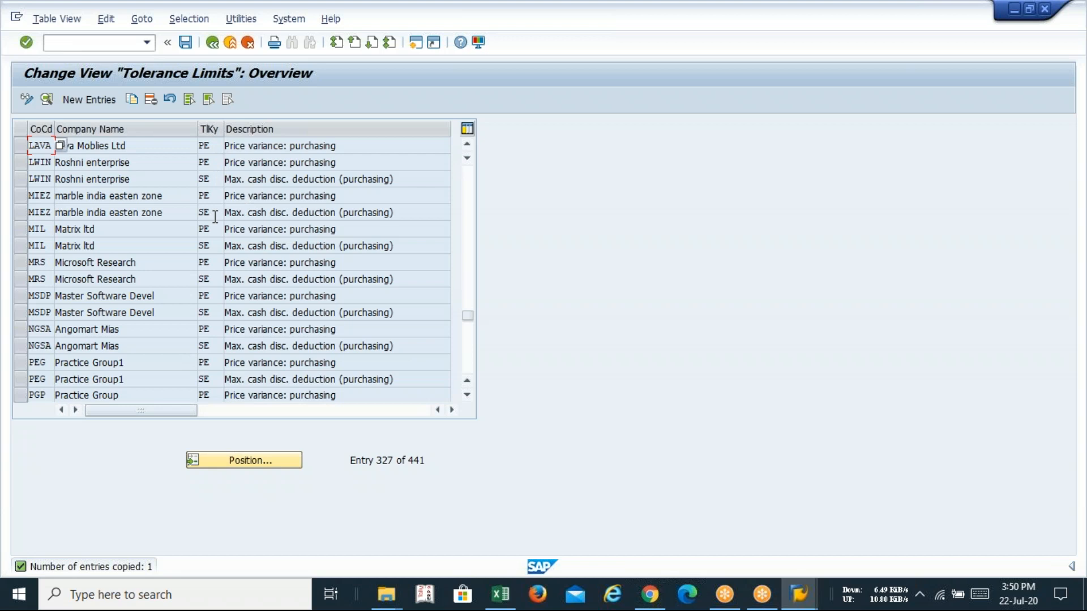
Step: Leave the tolerance limits table without saving and reopen the SAP Reference IMG through transaction SPRO
left_click(87, 44)
type("/n")
key("Return")
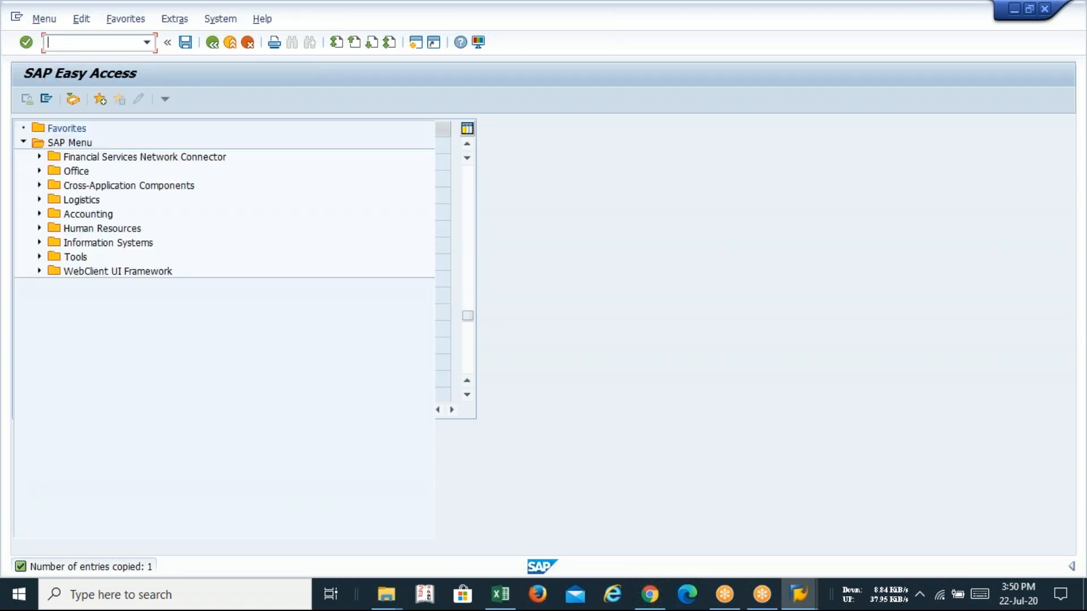
type("SPRO")
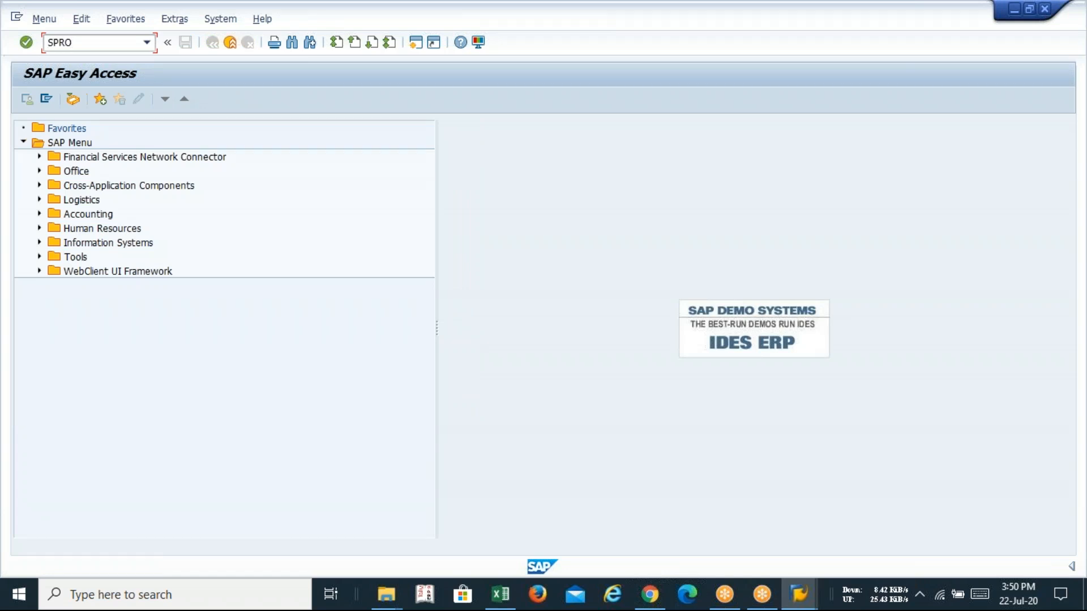
key("Return")
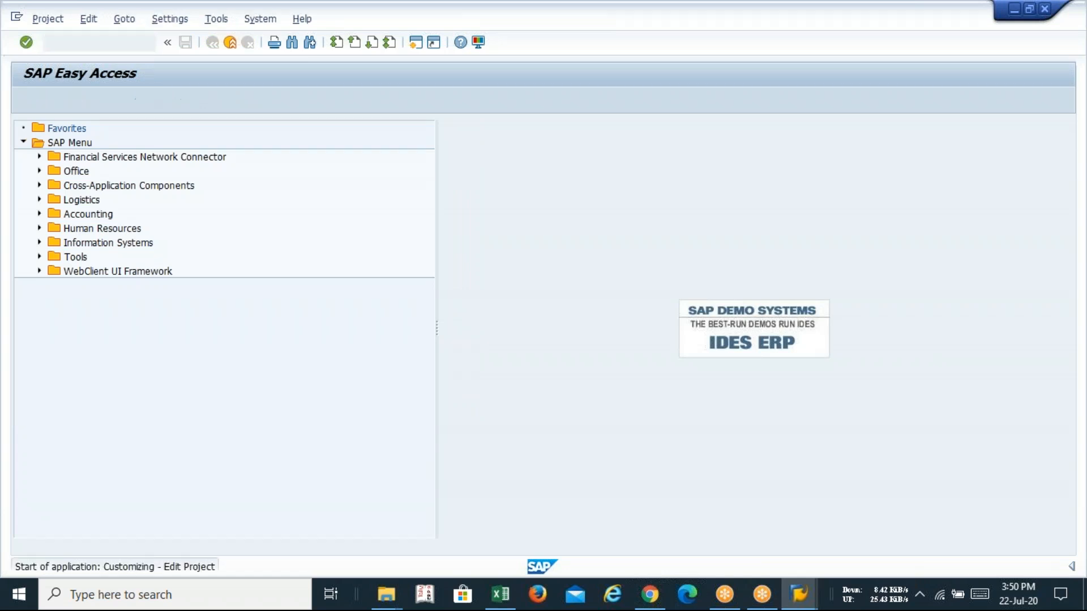
left_click(90, 103)
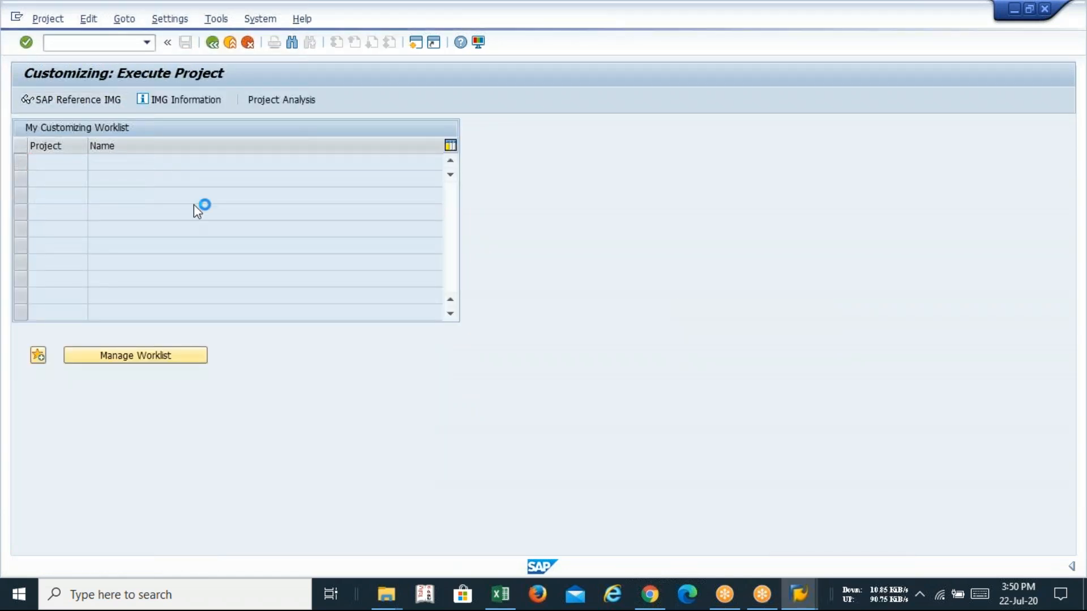
Step: Expand Materials Management, Purchasing and Purchase Order, and execute Set Tolerance Limits for Price Variance
scroll(216, 374, "down", 5)
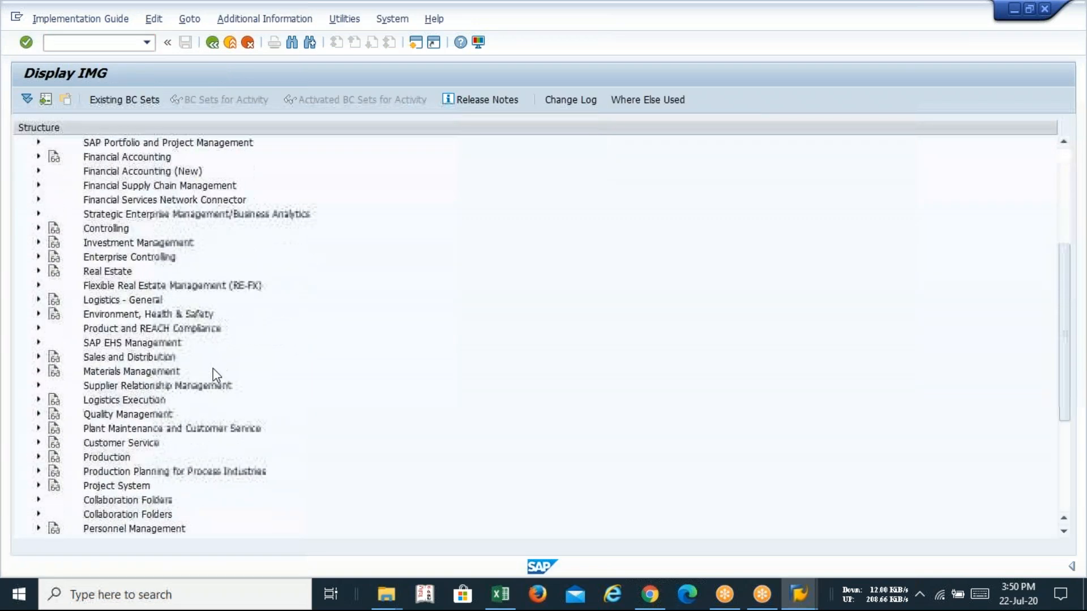
left_click(38, 343)
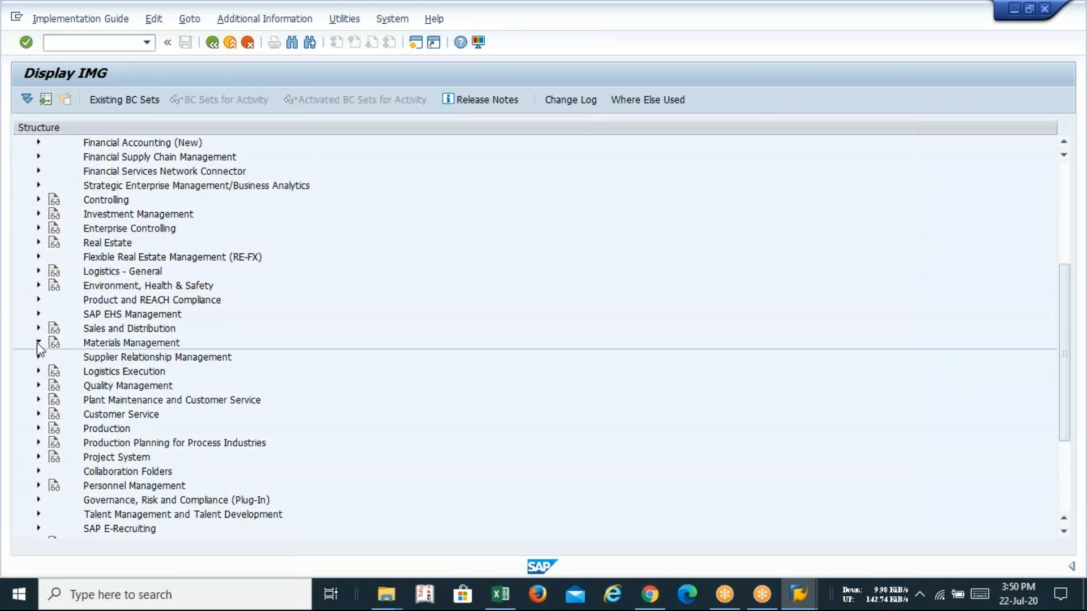
scroll(136, 399, "down", 1)
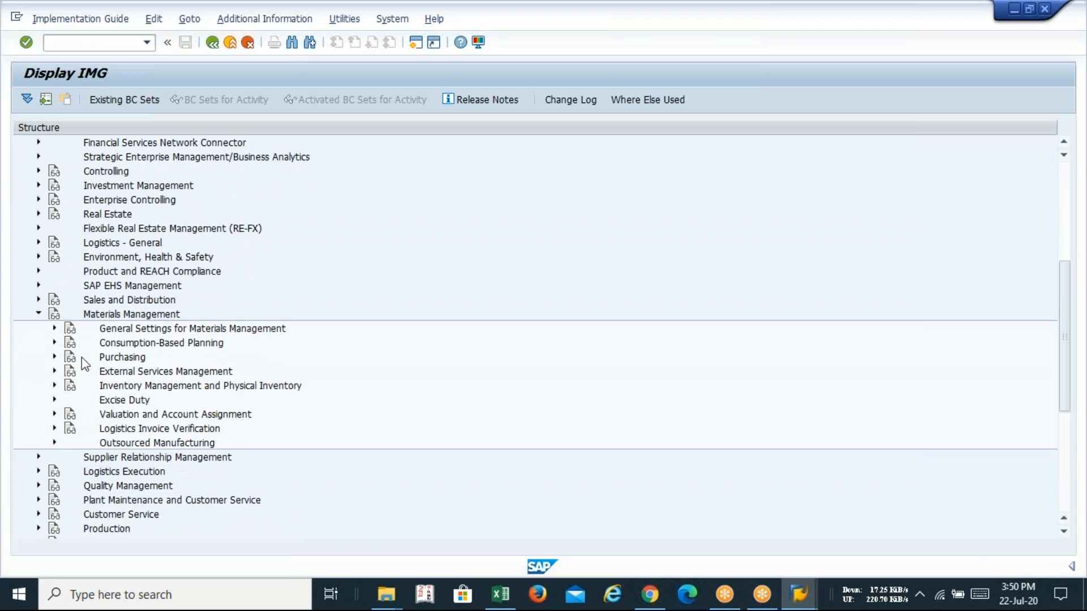
left_click(54, 357)
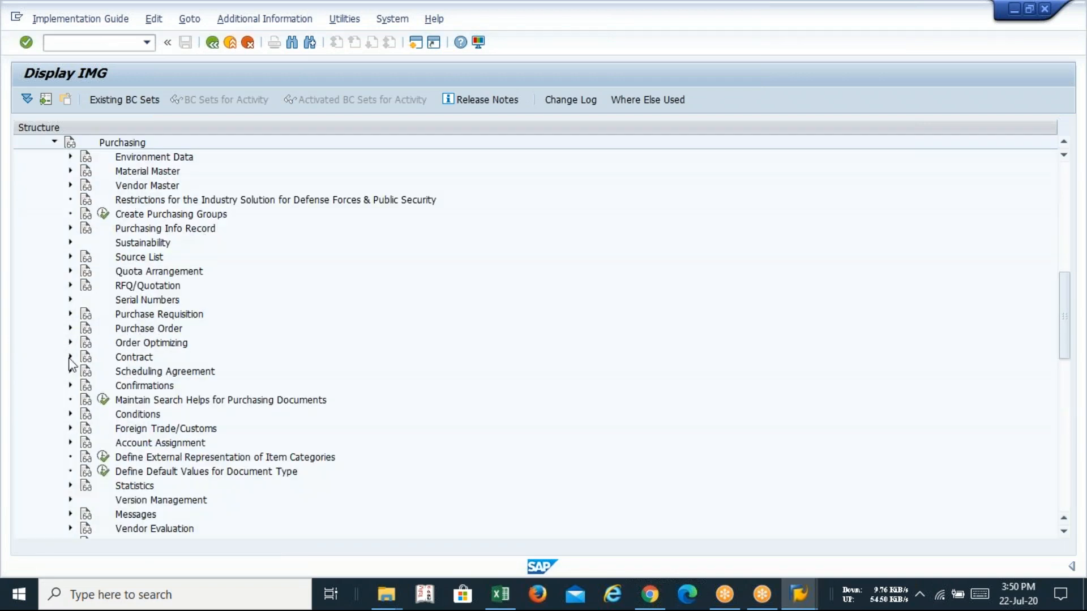
left_click(70, 328)
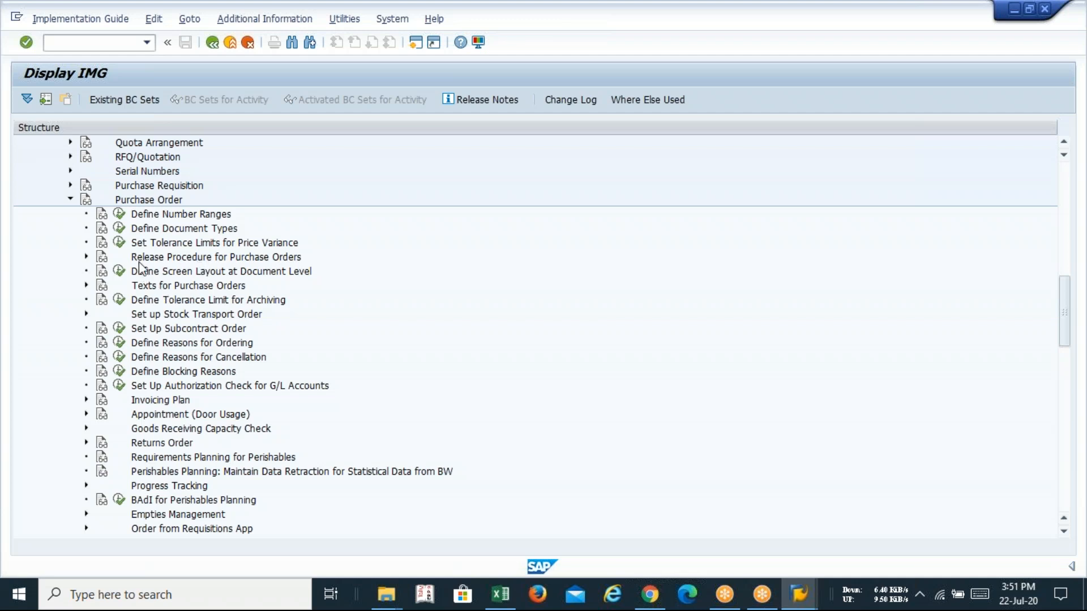
left_click(119, 242)
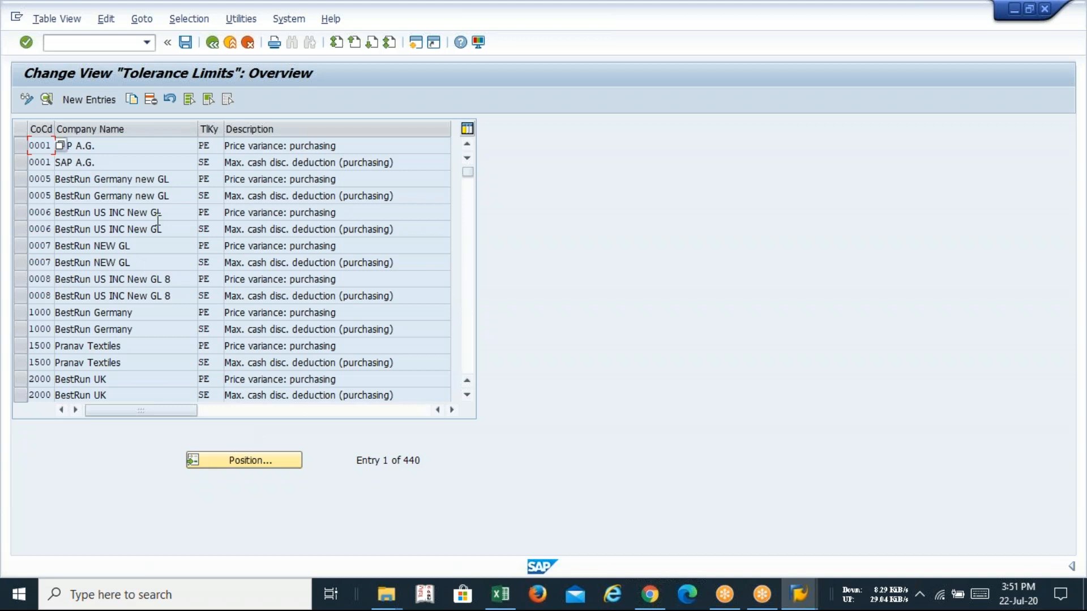
Step: Position the tolerance limits table at company code ICSI, leaving the tolerance key empty
left_click(261, 461)
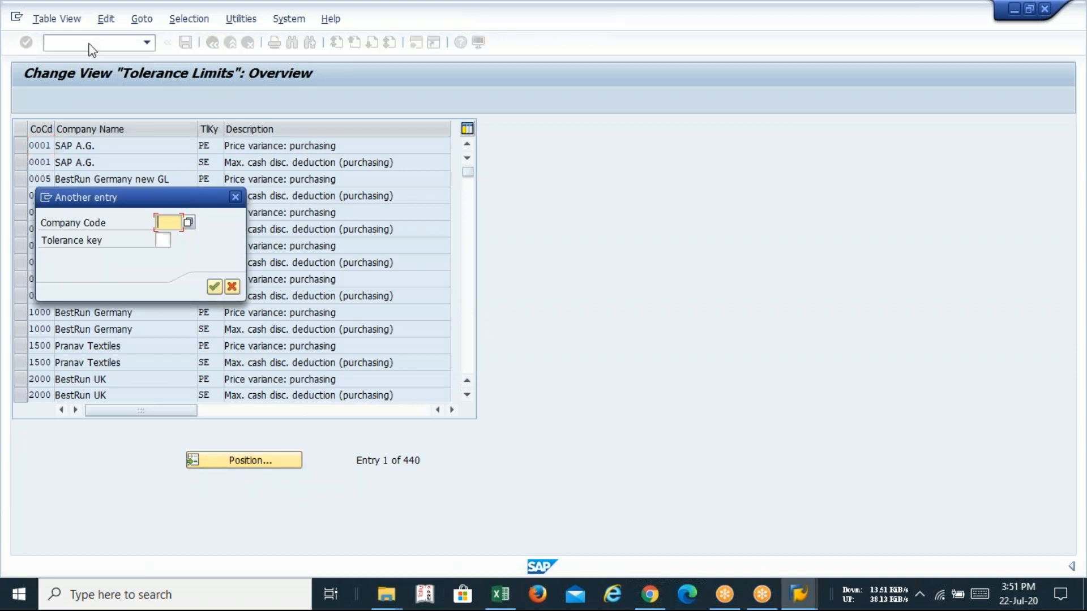
left_click_drag(147, 196, 515, 142)
left_click(526, 161)
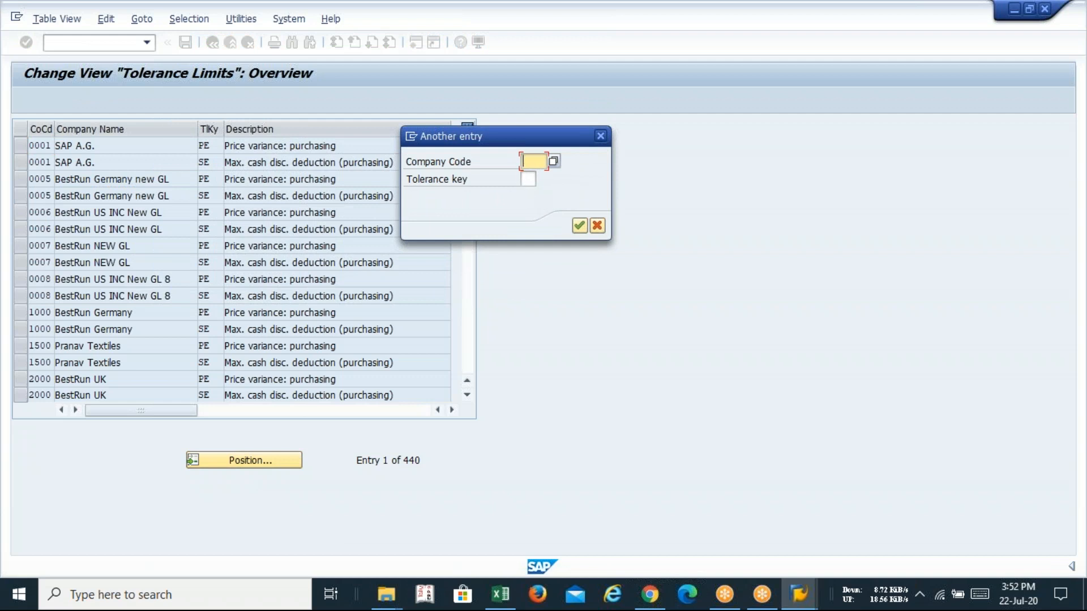
left_click(529, 179)
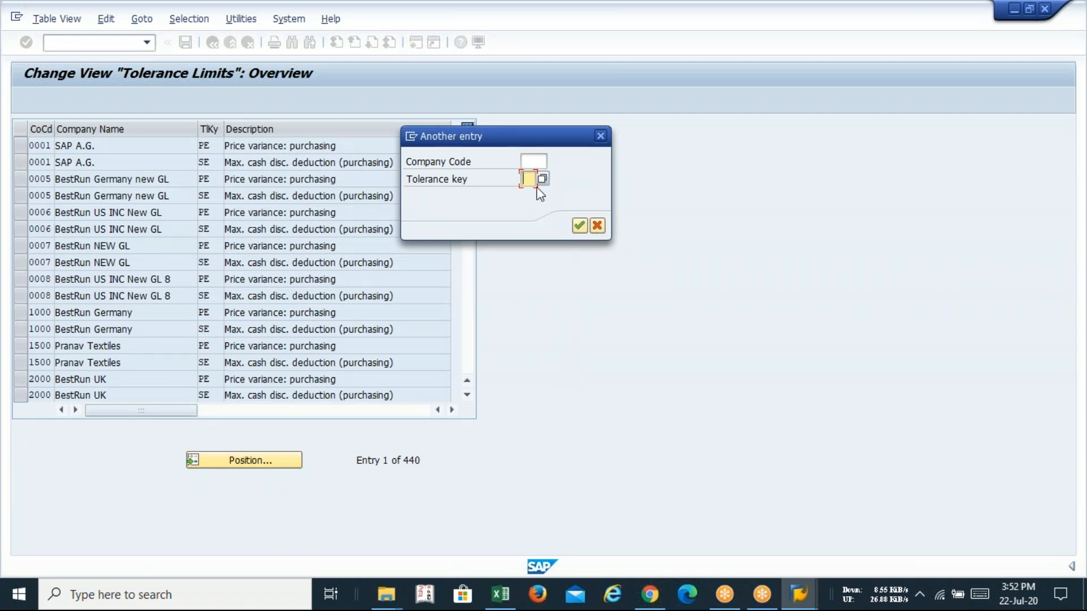
left_click(532, 162)
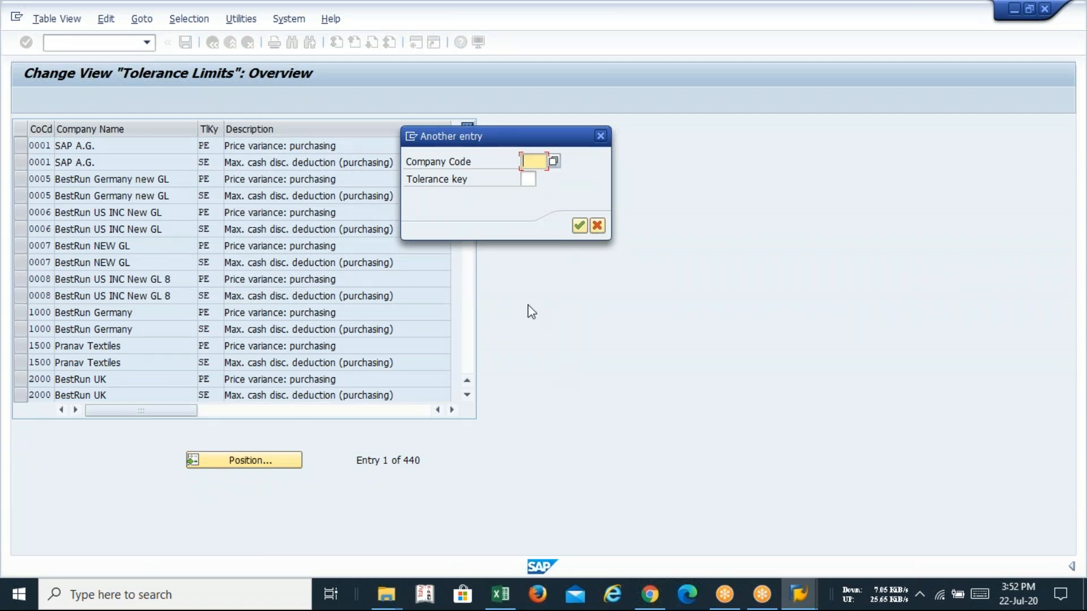
type("ICSI")
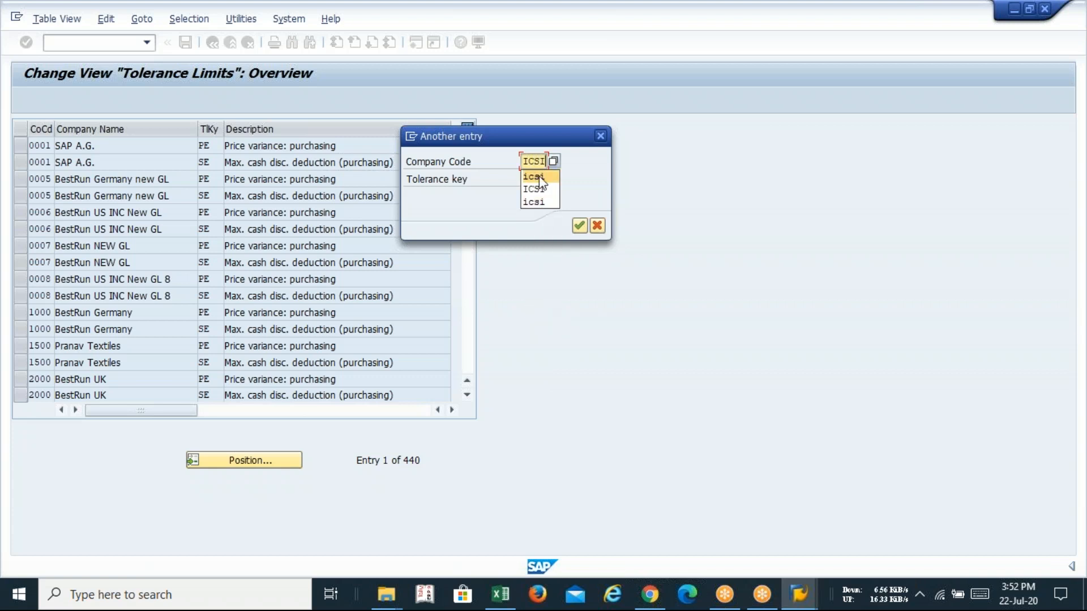
left_click(602, 330)
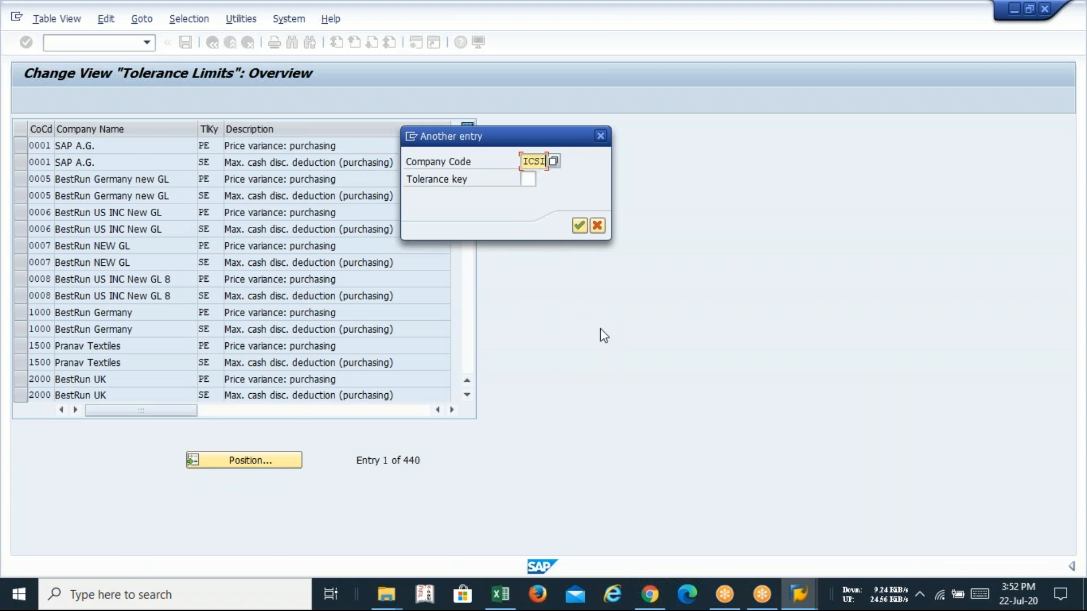
key("Return")
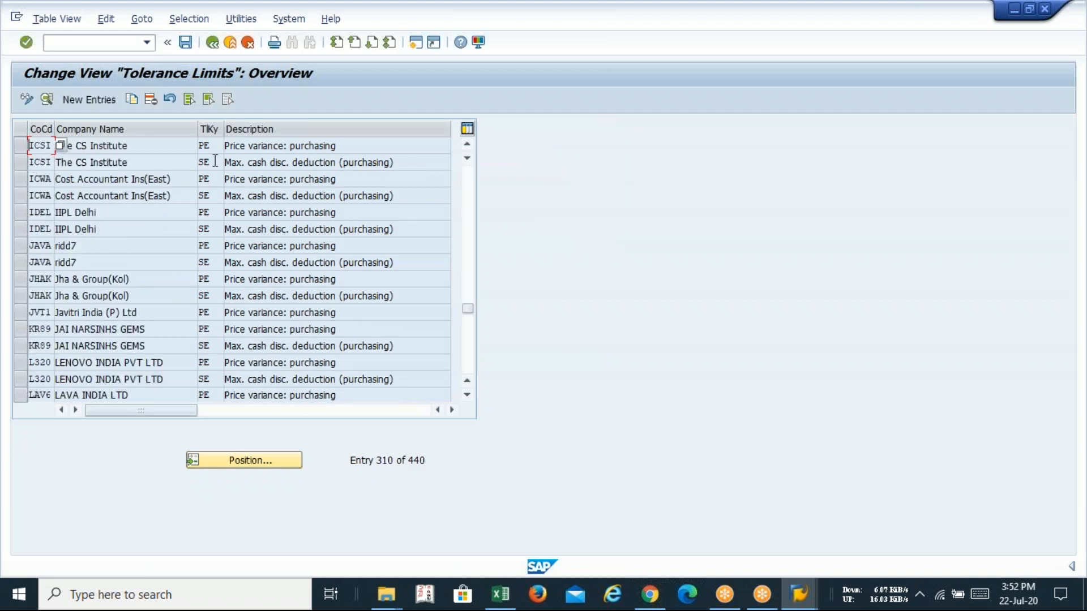
Step: Select the ICSI PE and SE entries for copying and set the PE copy's company code to LAVA
left_click(21, 151)
left_click(23, 162)
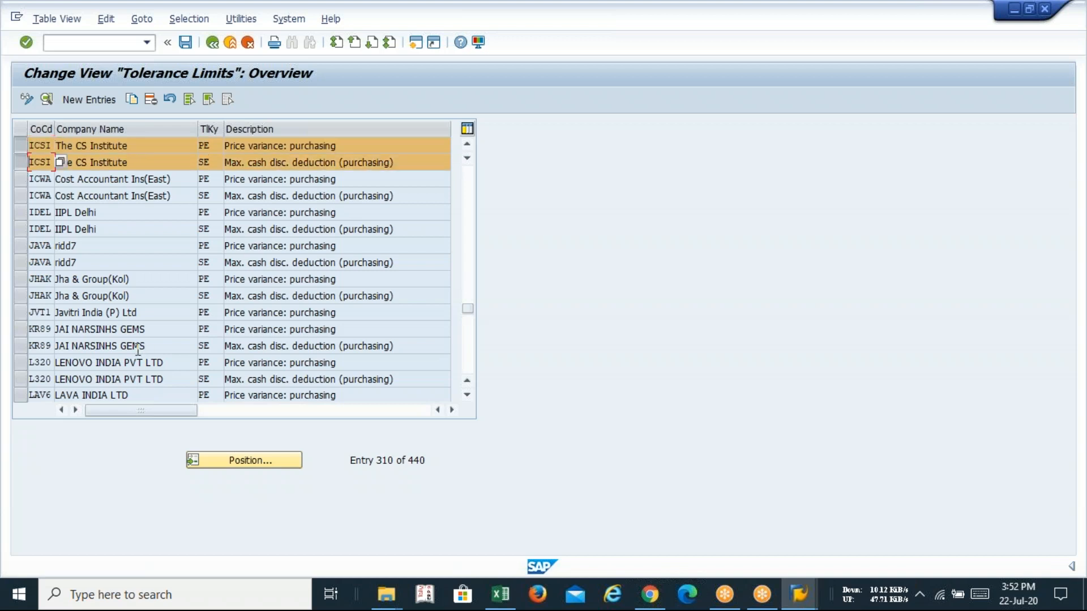
left_click(132, 100)
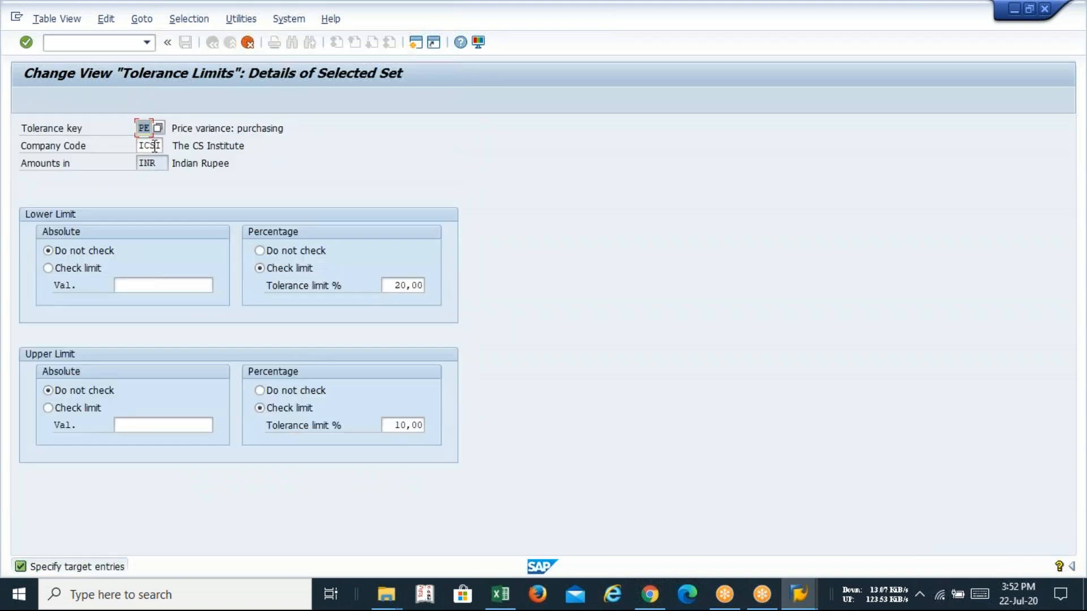
left_click(156, 146)
key("BackSpace")
key("BackSpace")
key("BackSpace")
key("BackSpace")
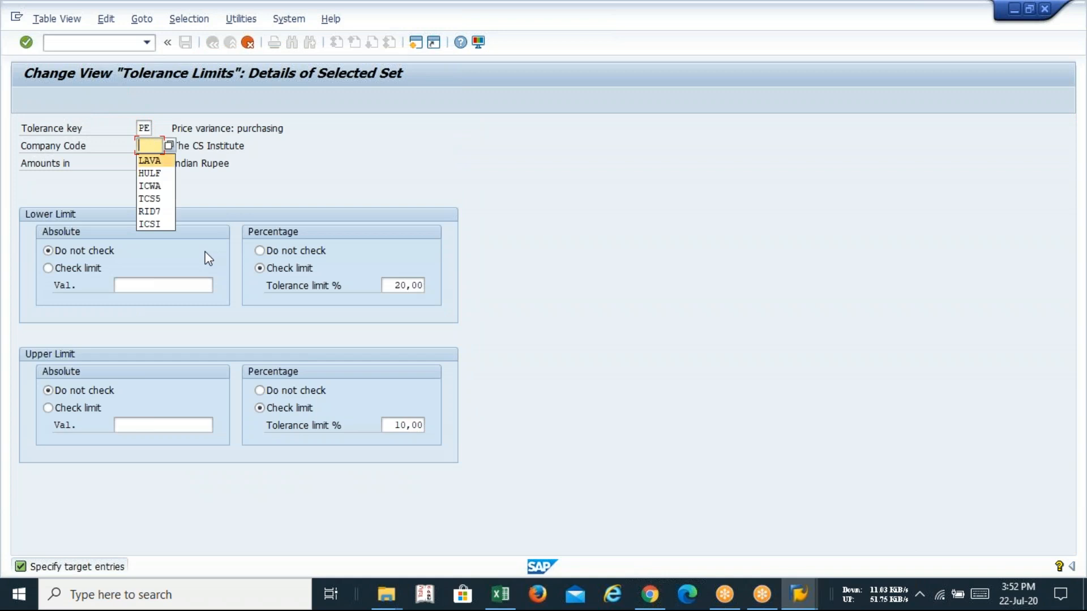
key("Return")
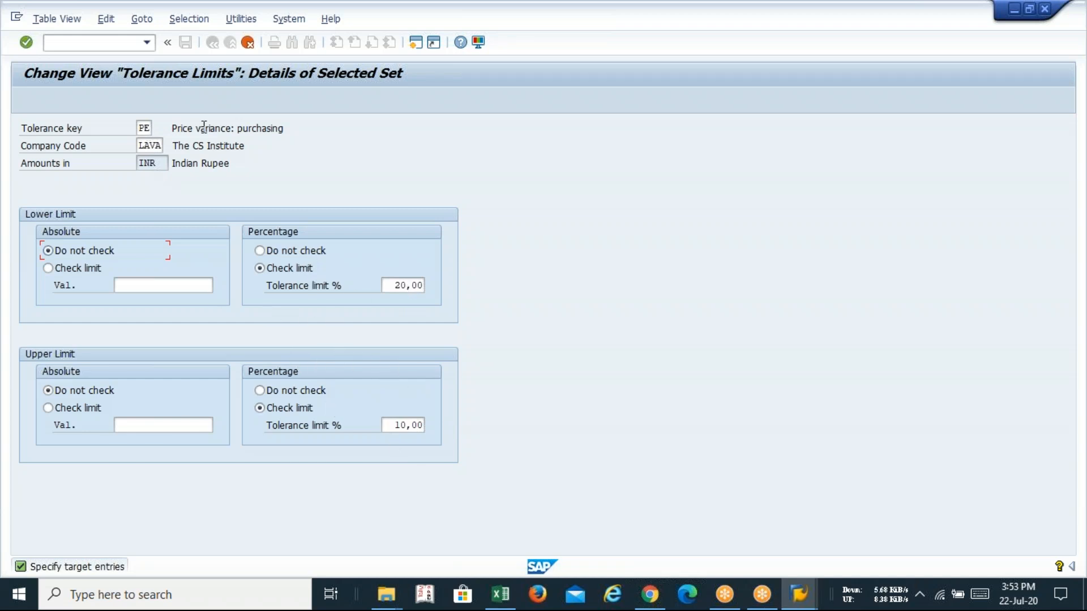
key("Return")
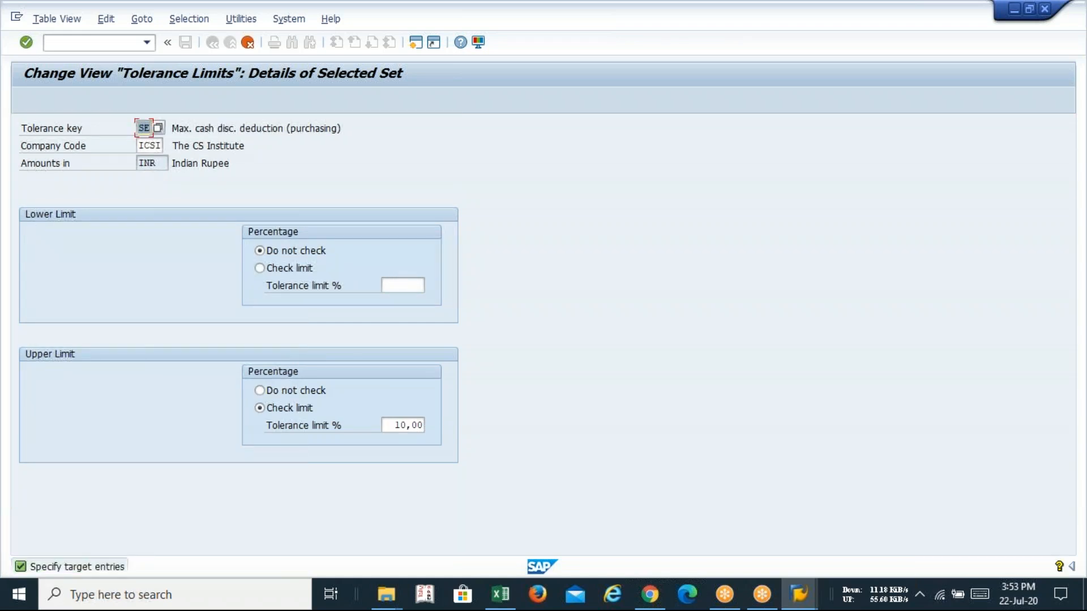
Step: Set the SE copy's company code to LAVA and save the new LAVA tolerance entries
left_click(161, 145)
key("BackSpace")
key("BackSpace")
key("BackSpace")
key("BackSpace")
key("Down")
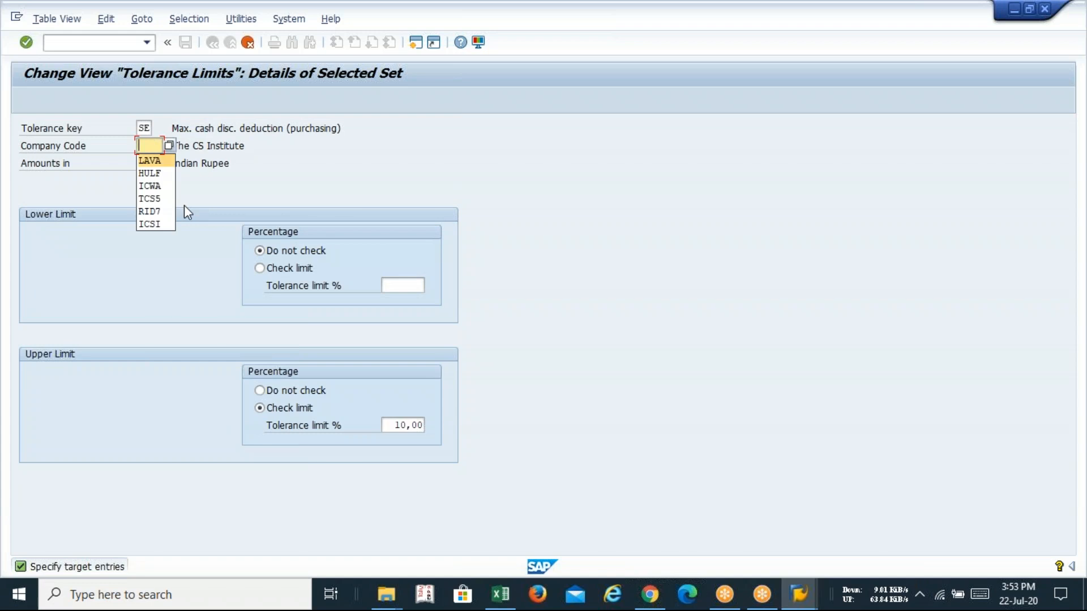
key("Return")
key("Return")
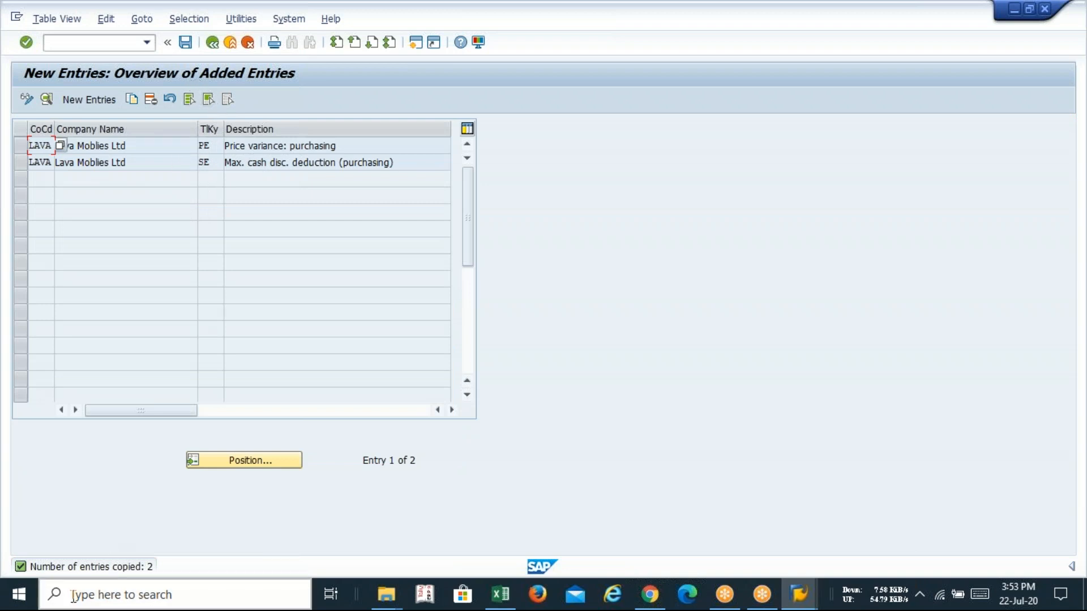
left_click(186, 43)
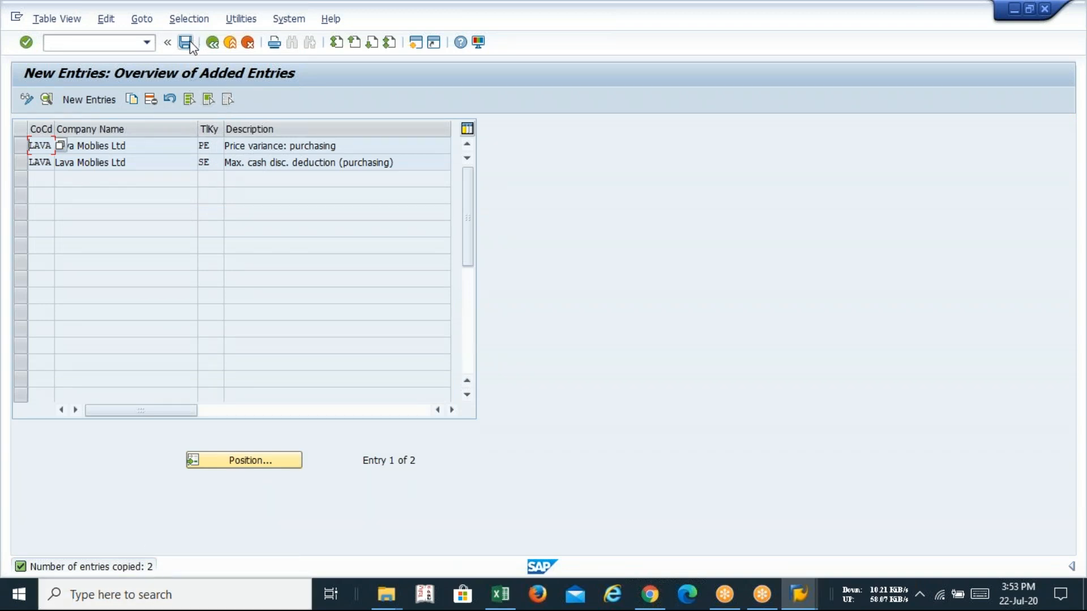
key("Return")
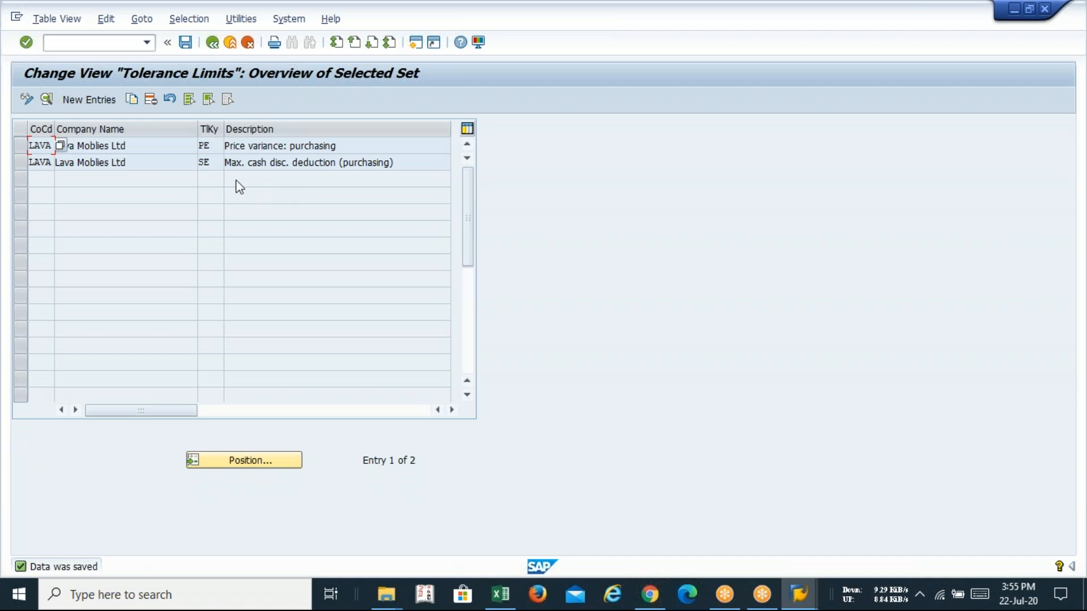
Step: Review the lower and upper limits of the LAVA PE price variance entry, and return to the implementation guide
double_click(157, 145)
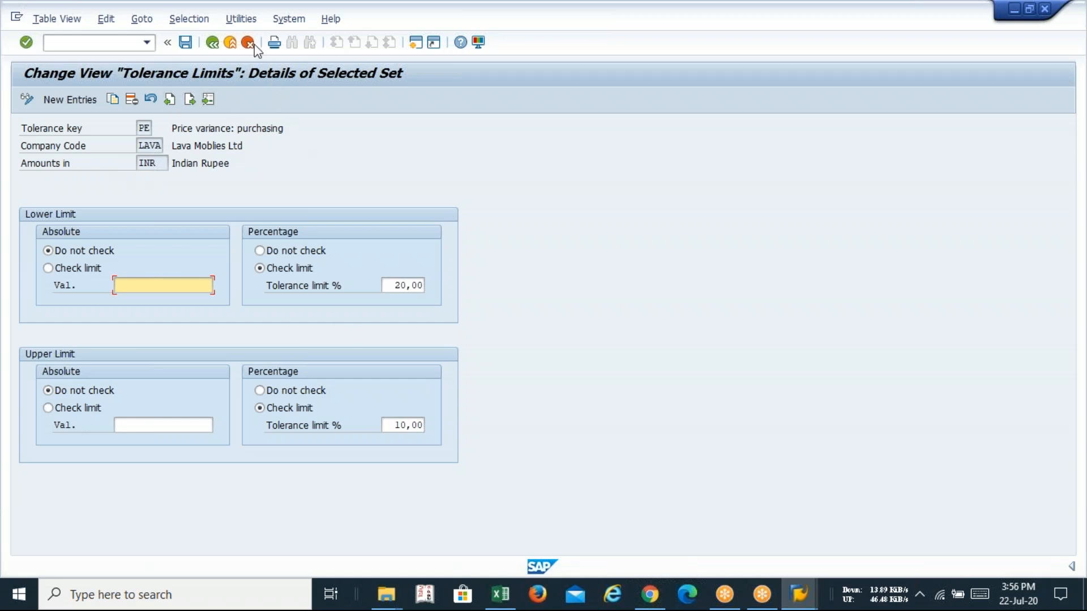
left_click(212, 44)
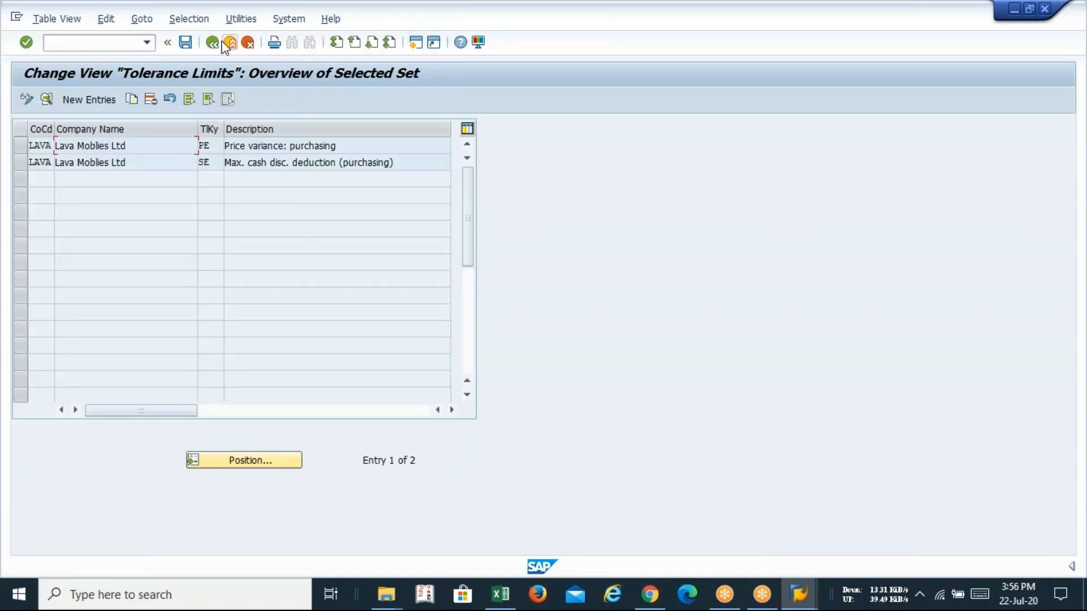
left_click(212, 42)
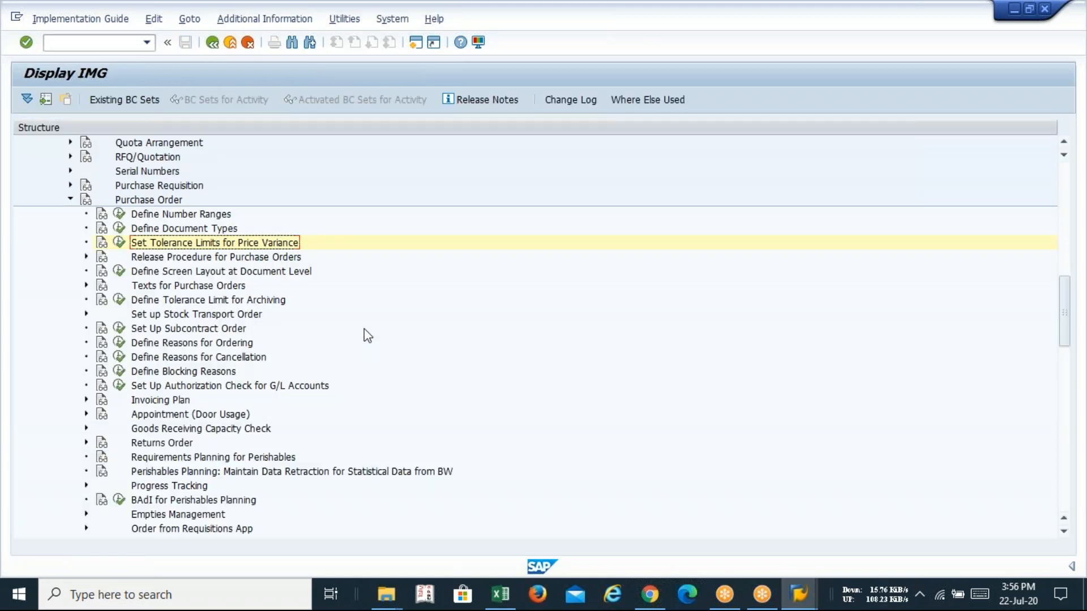
Step: Check the next item in the Excel configuration list, number 12 Plant Parameters, and how it is reached
key("alt+Tab")
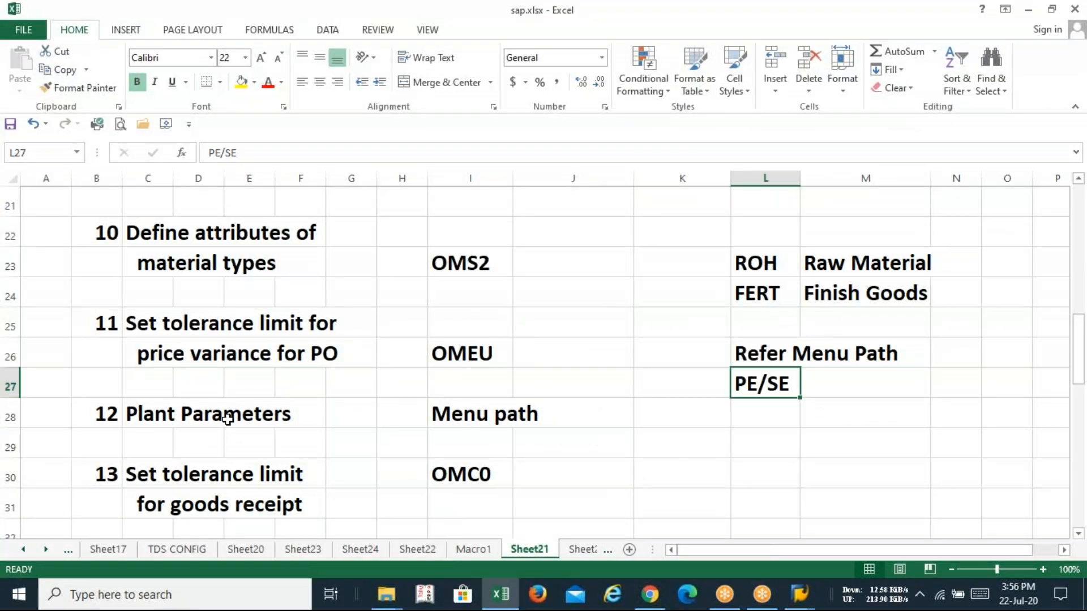
left_click(177, 410)
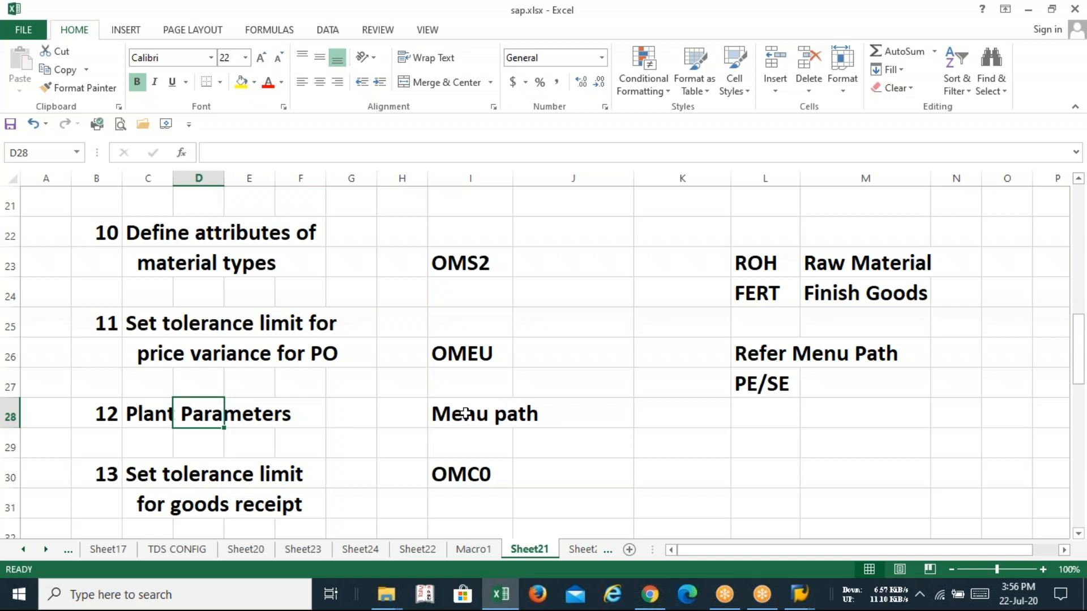
Step: Switch back to SAP, start transaction SPRO afresh and display the SAP Reference IMG
left_click(797, 601)
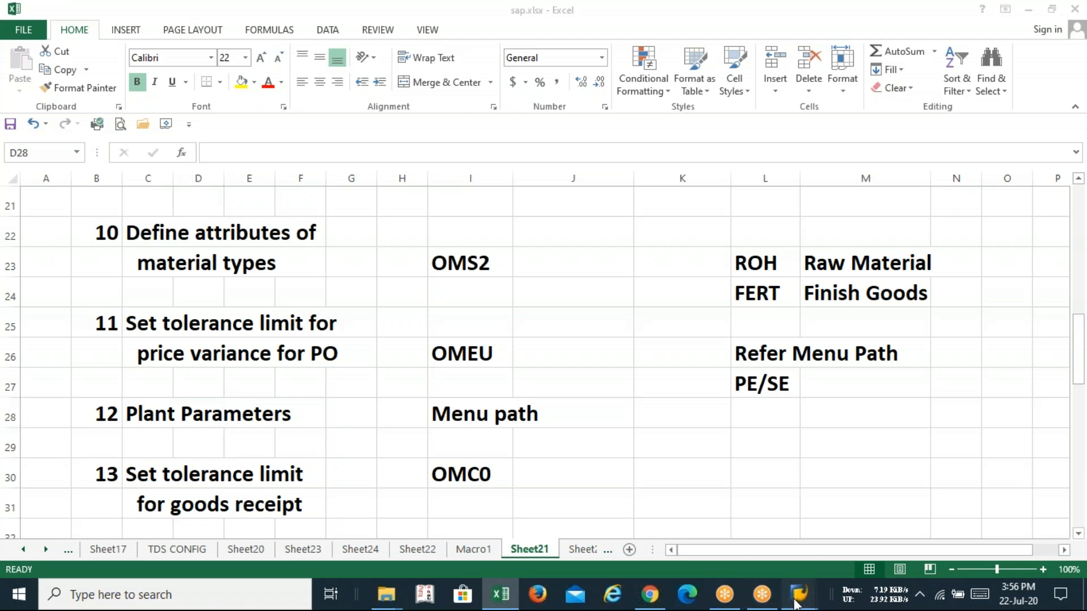
left_click(822, 546)
left_click(67, 43)
type("/N")
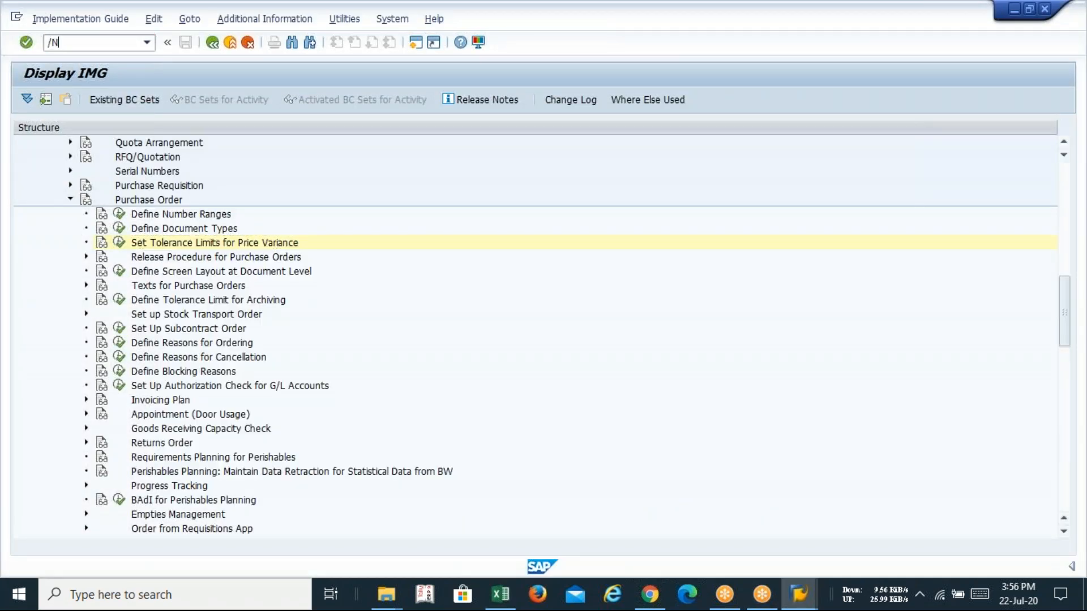
key("Return")
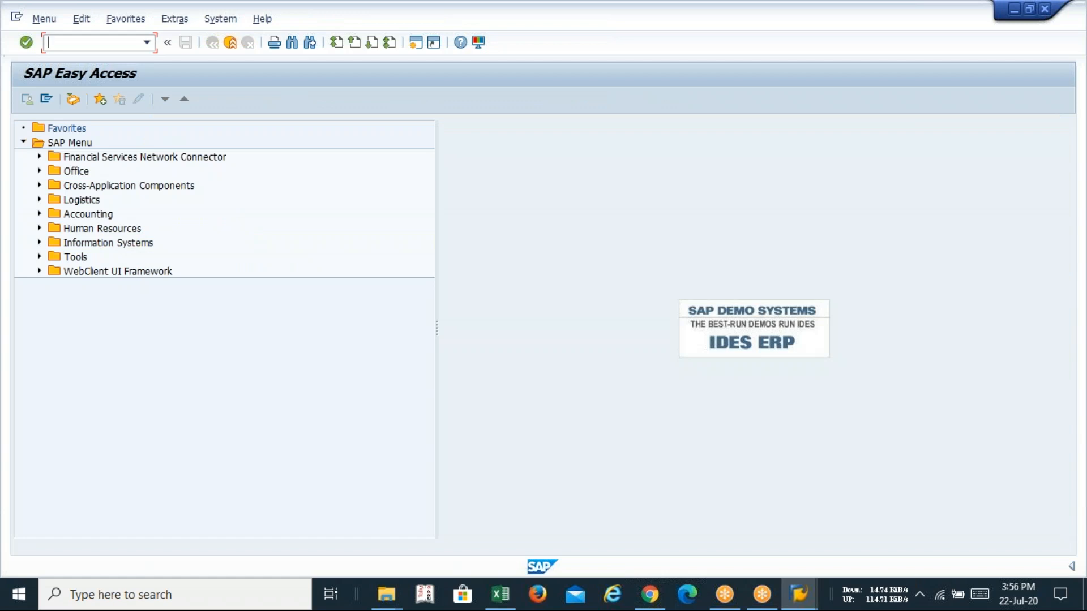
type("SPRO")
key("Return")
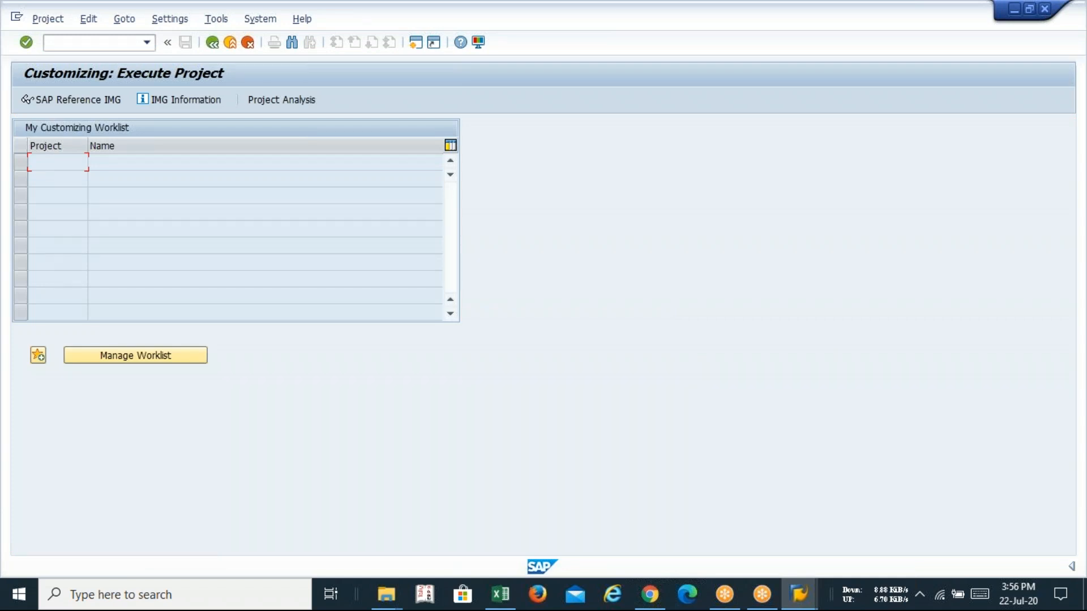
key("alt+Tab")
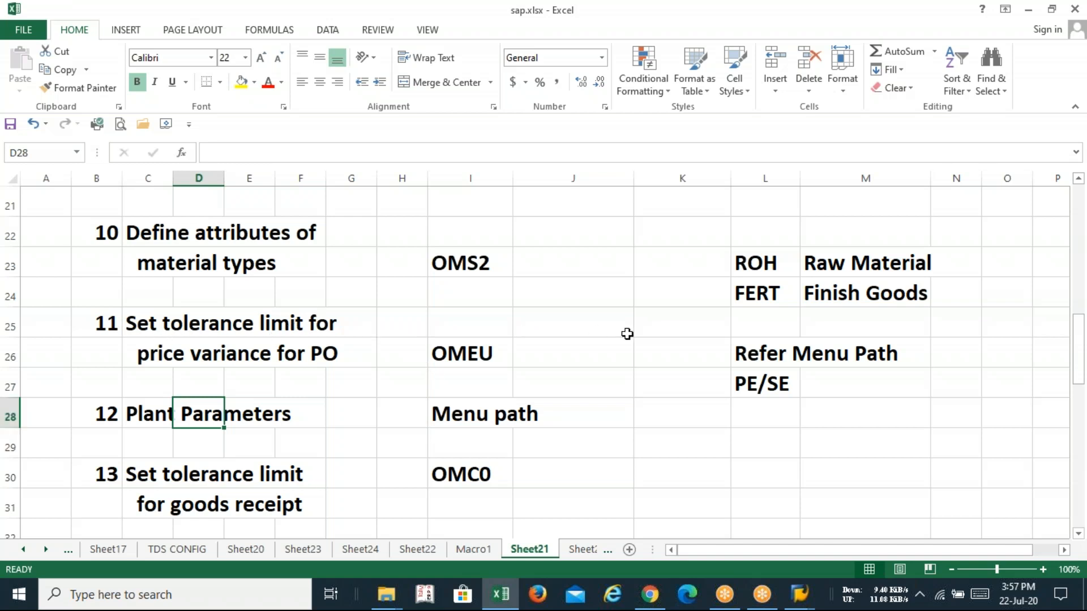
key("alt+Tab")
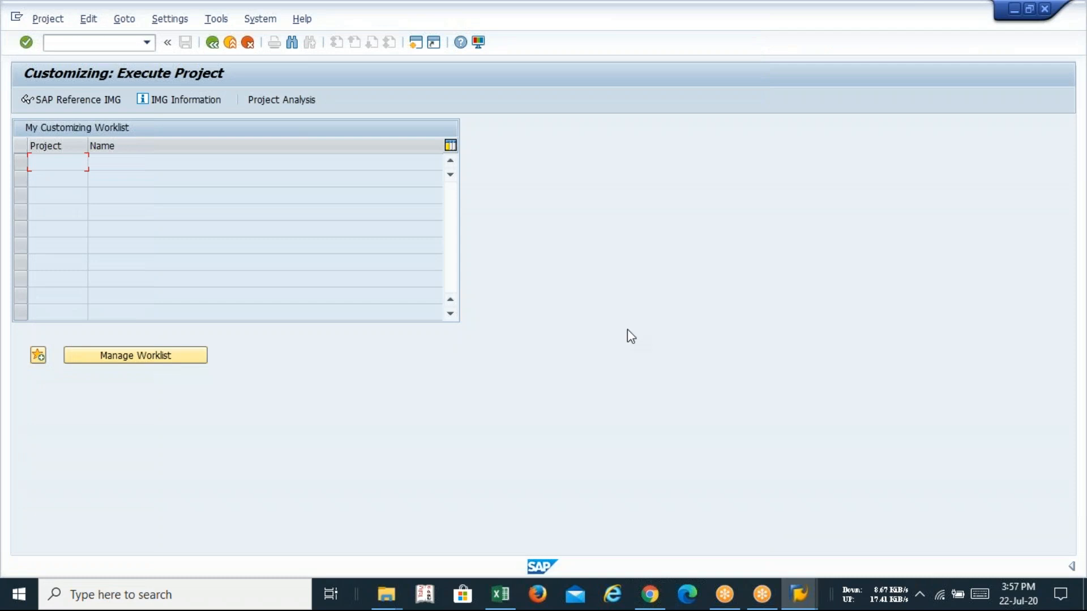
left_click(107, 102)
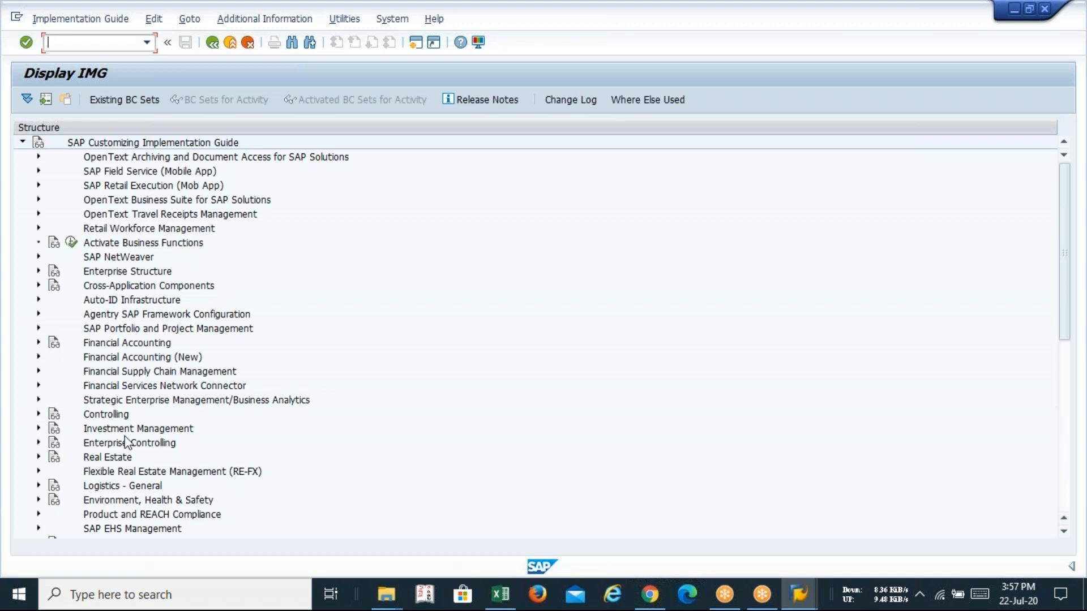
Step: Open the Plant Parameters activity under Materials Management, Inventory Management and Physical Inventory
scroll(112, 365, "down", 3)
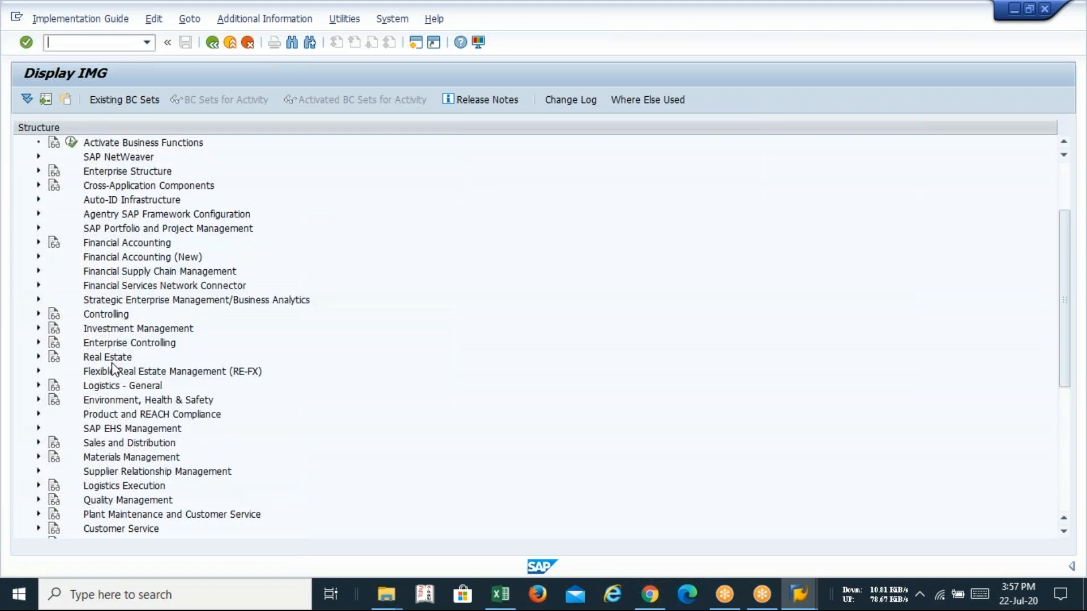
scroll(112, 367, "up", 1)
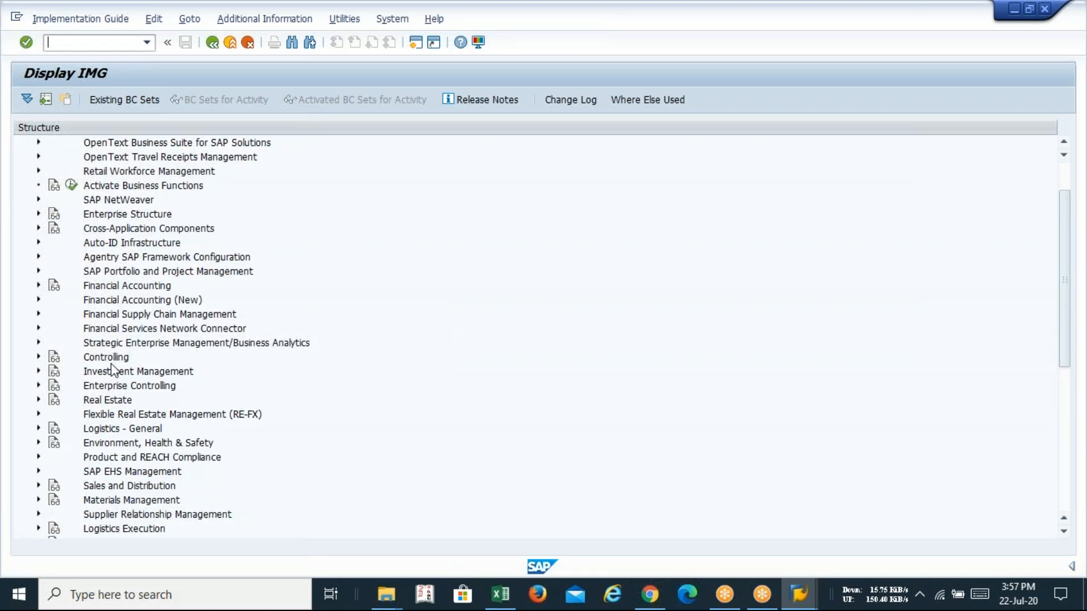
scroll(112, 371, "down", 1)
left_click(38, 456)
scroll(299, 434, "down", 5)
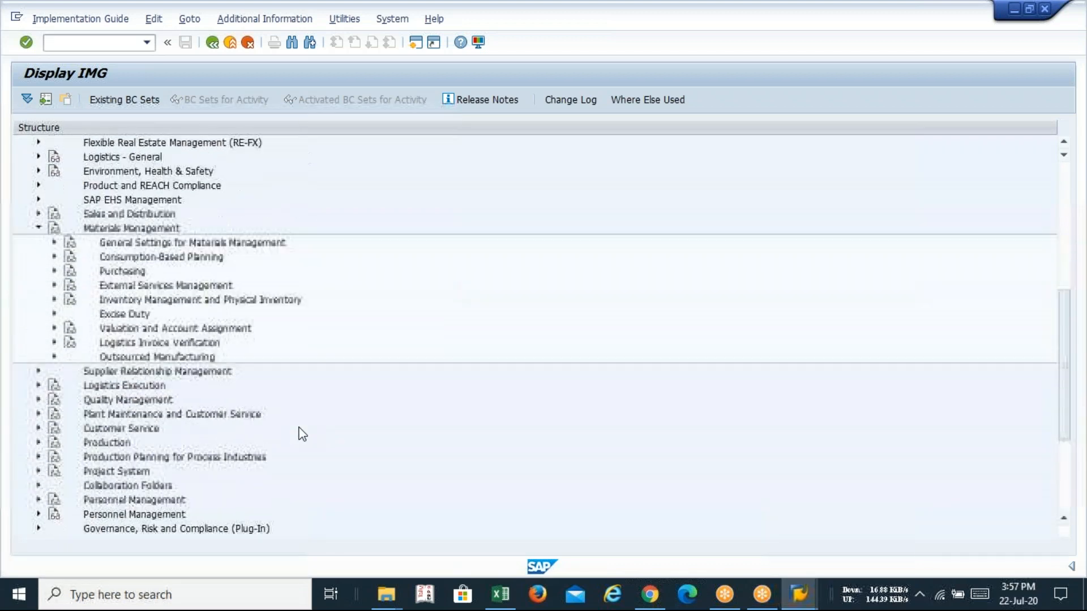
scroll(301, 434, "down", 2)
scroll(151, 340, "up", 1)
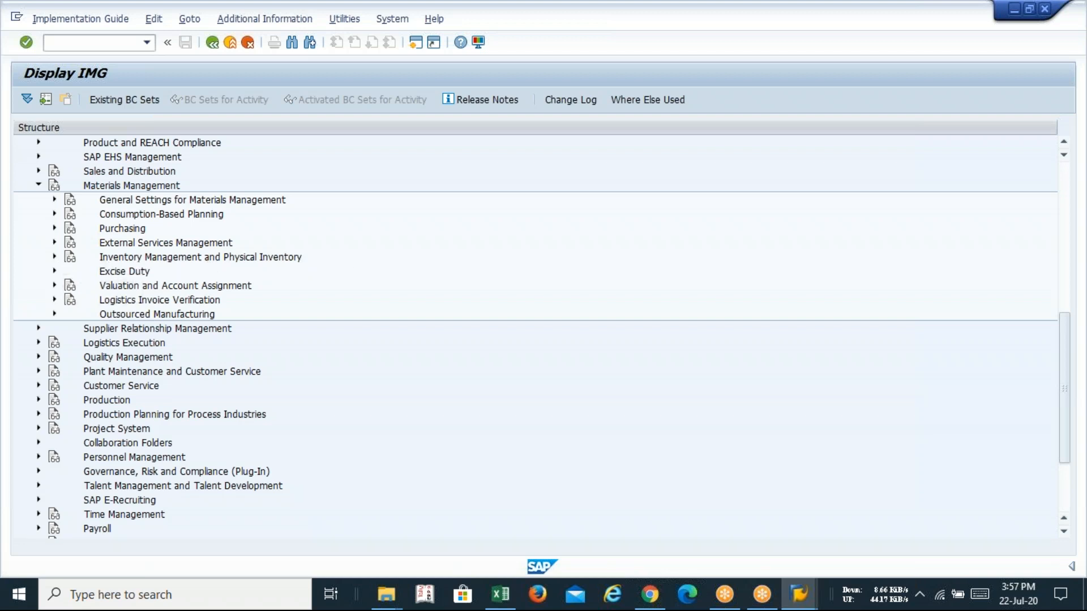
left_click(55, 257)
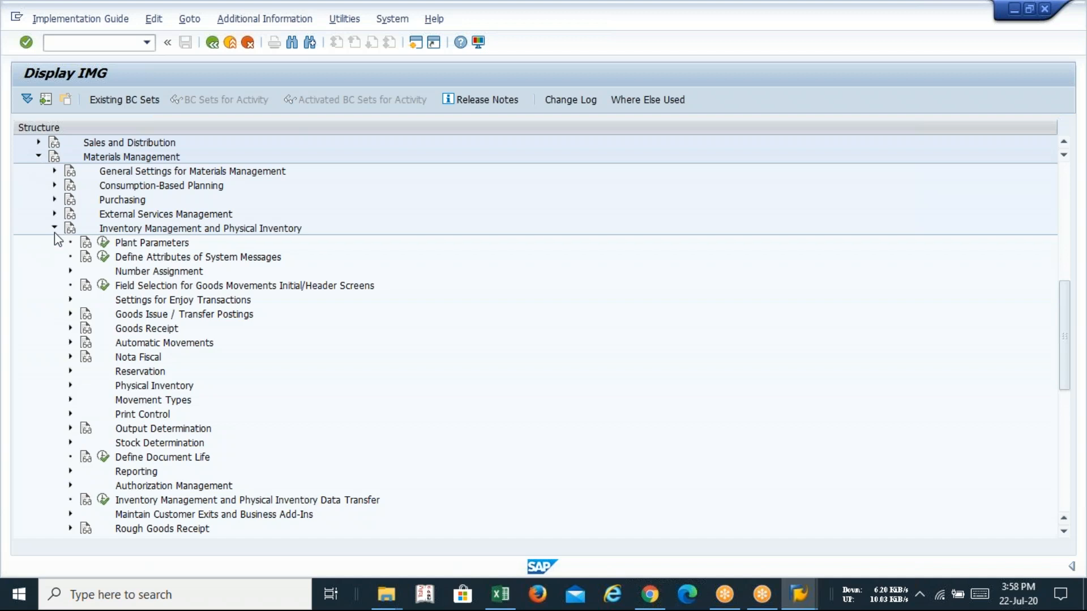
left_click(102, 244)
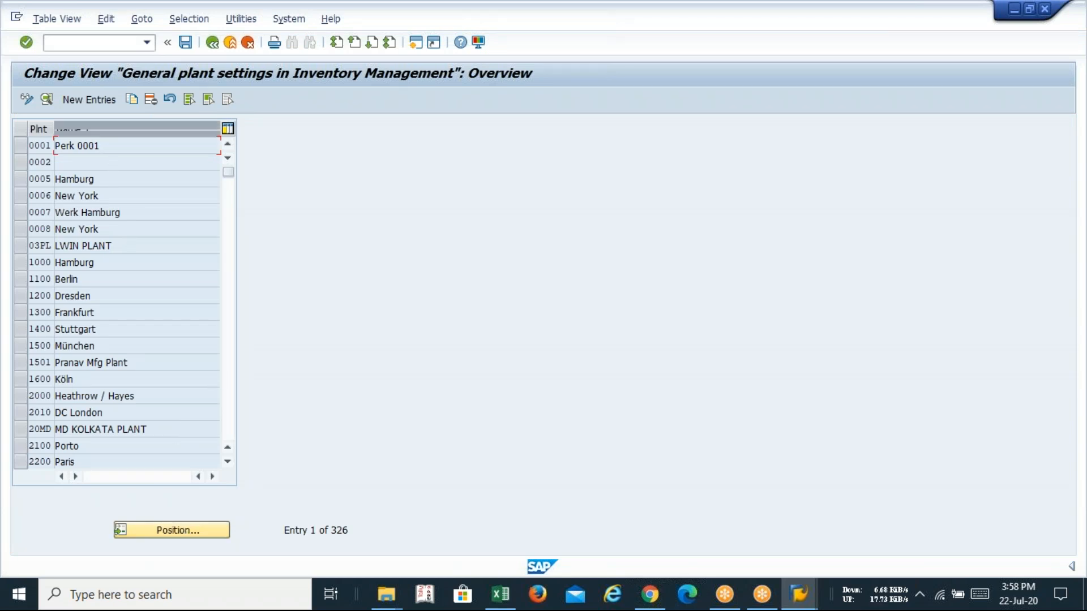
Step: Search the general plant settings list for plant LAVP
left_click(170, 529)
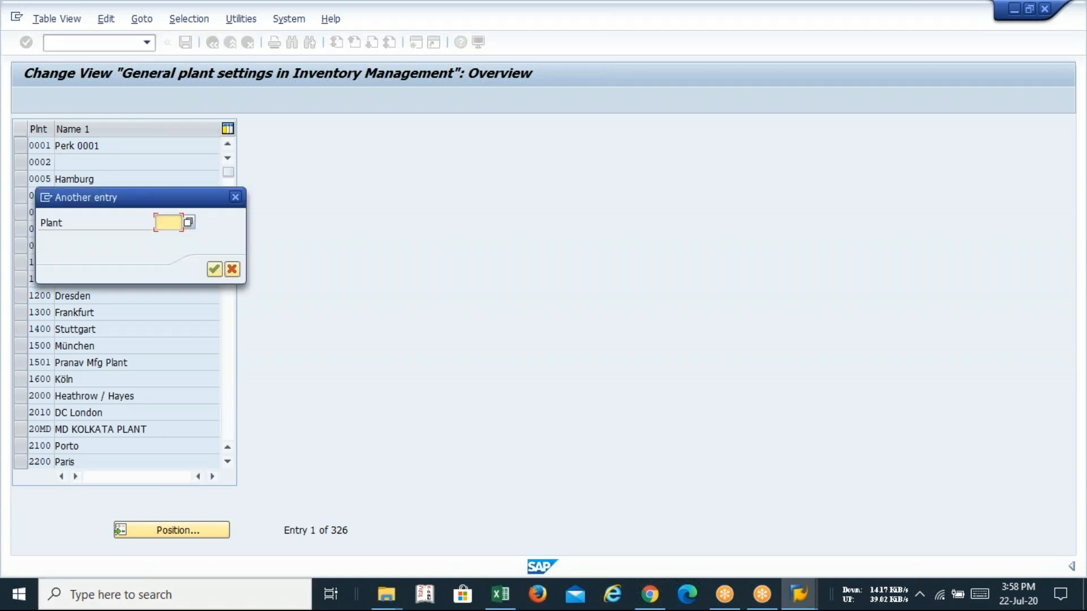
type("LAV")
type("P")
key("Return")
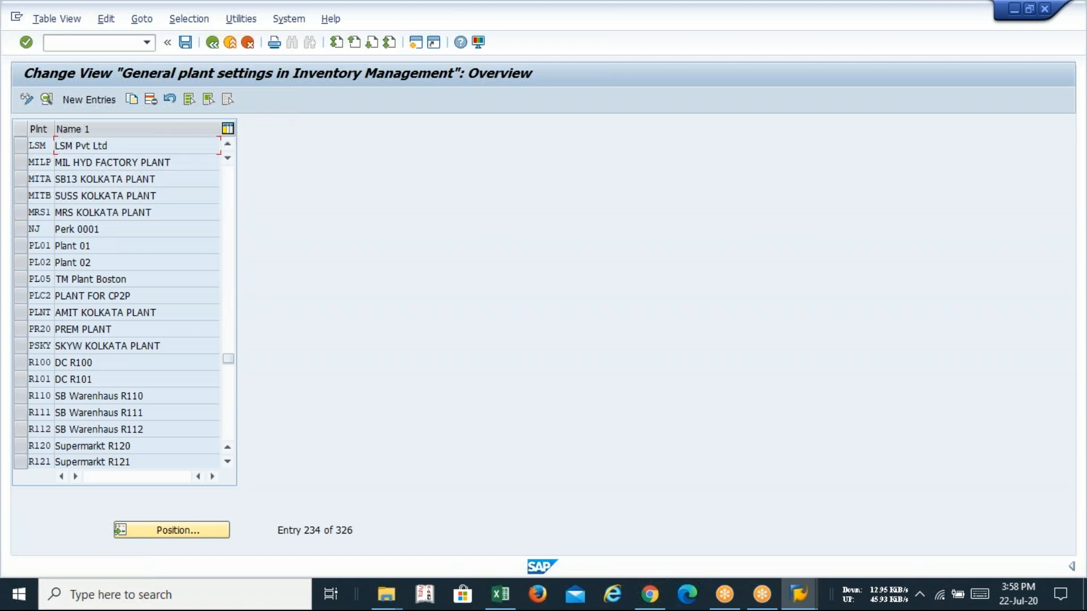
left_click(181, 532)
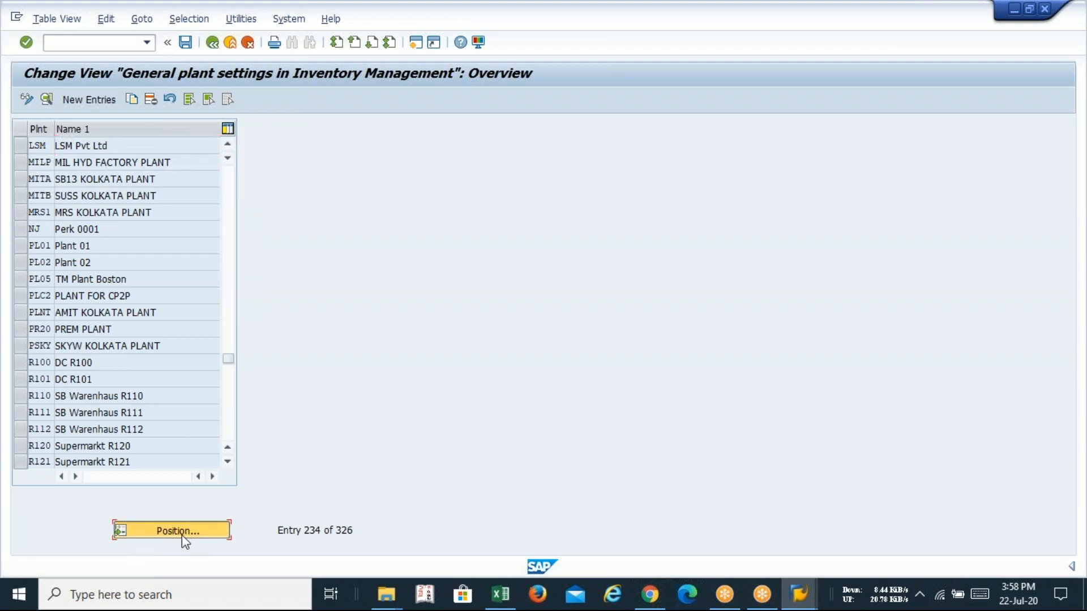
type("1310")
key("Return")
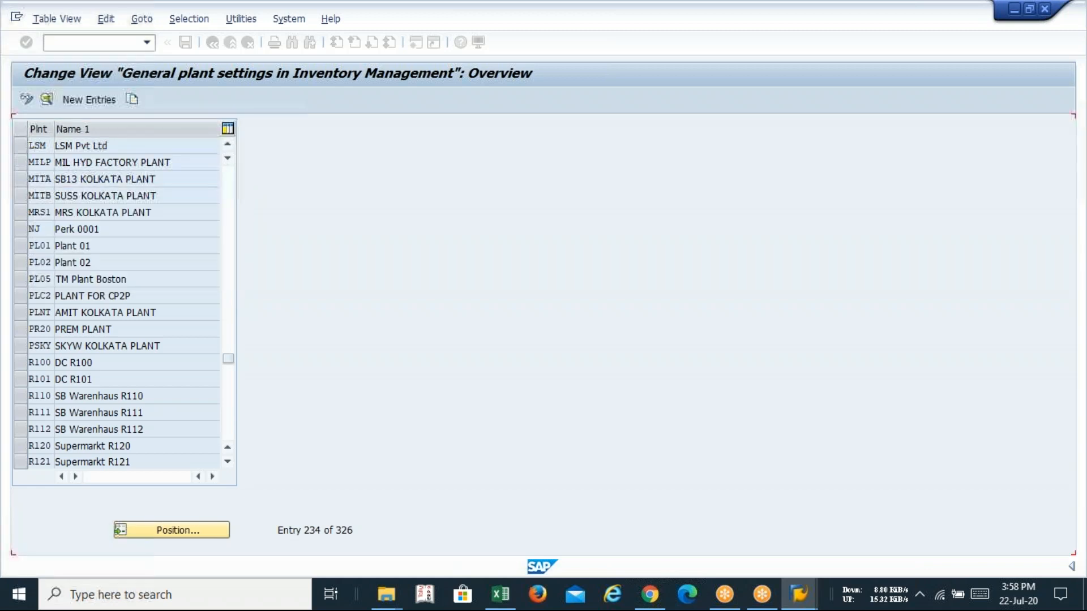
left_click(94, 105)
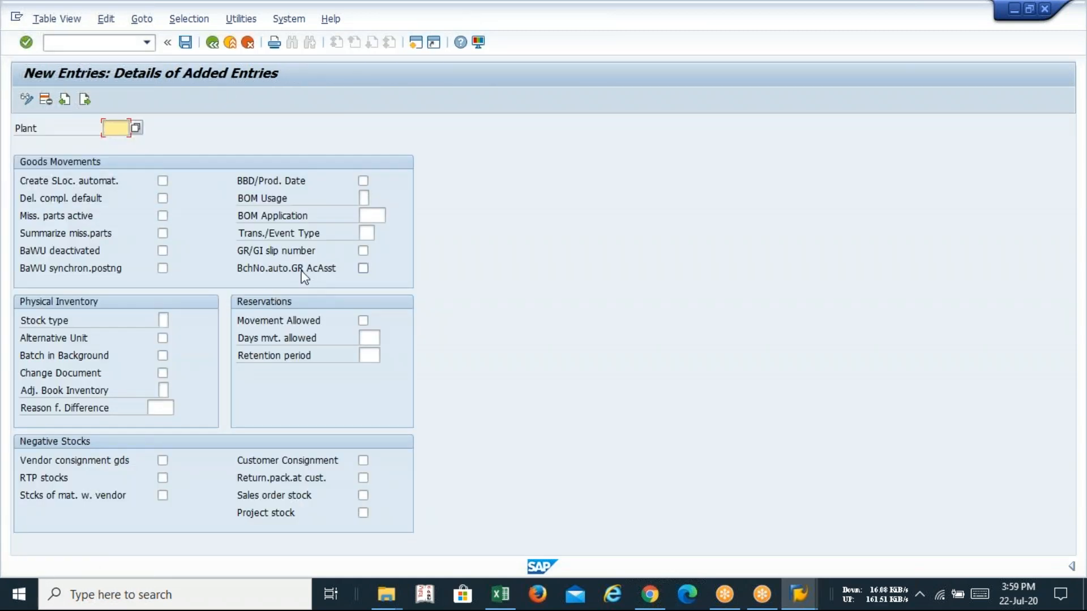
left_click(212, 42)
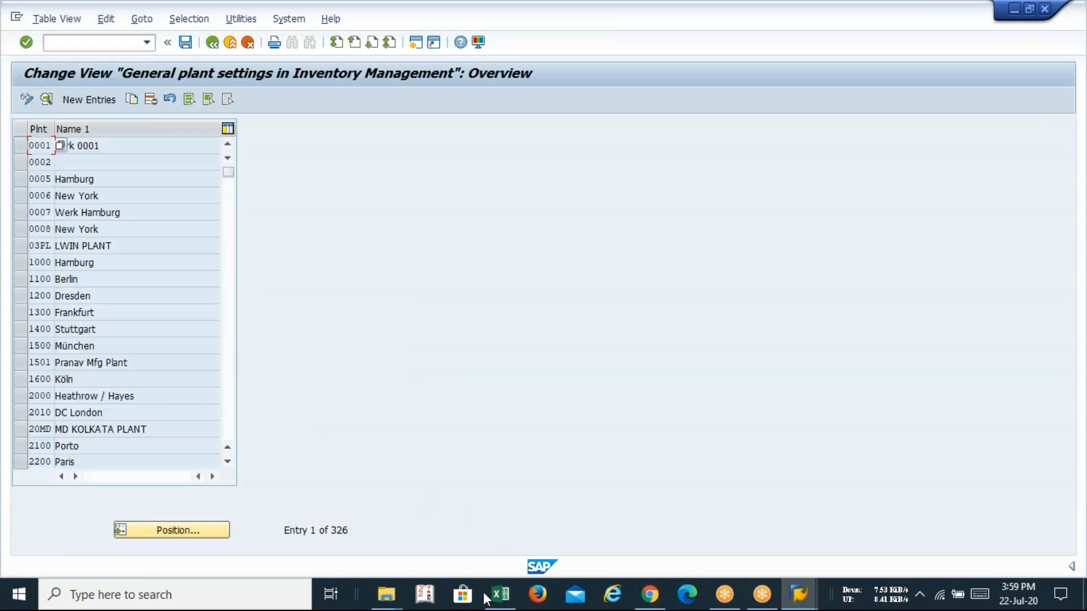
Step: Review the plant and organisation codes in the Excel configuration list, down to the Plant Parameters item, and return to SAP
left_click(500, 595)
left_click(490, 350)
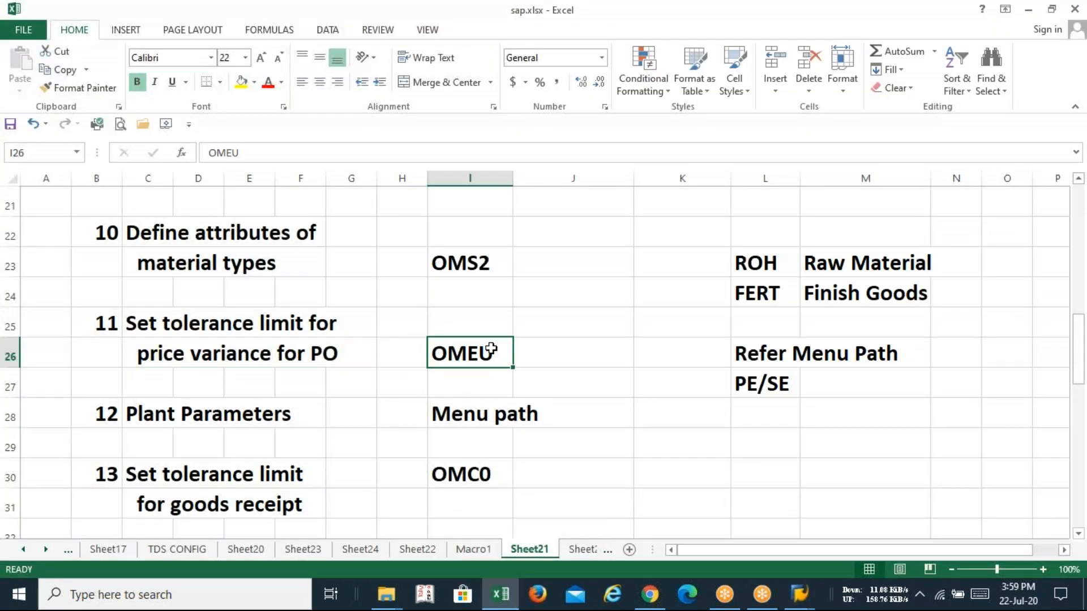
key("Up")
key("Up")
key("Up")
key("Up")
key("Up")
key("Up")
key("Up")
key("Up")
key("Up")
key("Up")
key("Up")
key("Up")
key("Up")
key("Up")
key("Up")
key("Up")
key("Up")
key("Up")
key("Up")
key("Up")
key("Up")
key("Up")
key("Up")
key("Up")
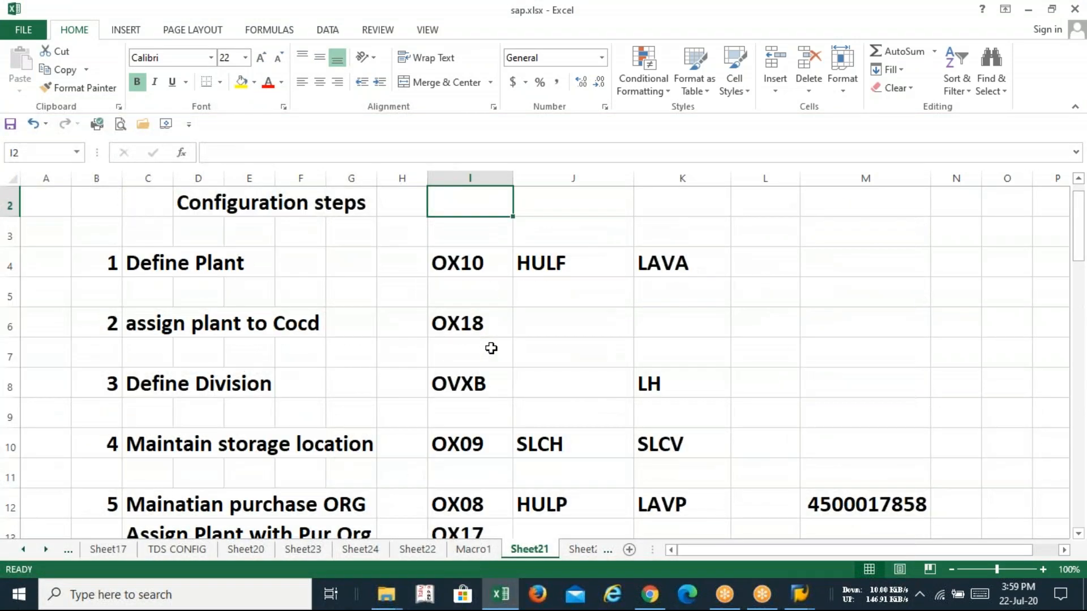
key("Down")
key("Down")
key("Right")
key("Right")
key("Down")
key("Down")
key("Down")
key("Down")
key("Down")
key("Down")
key("Down")
key("Down")
key("Down")
key("Down")
key("Down")
key("Down")
key("Down")
key("Down")
key("Down")
key("Down")
key("Down")
key("Down")
key("Down")
key("Down")
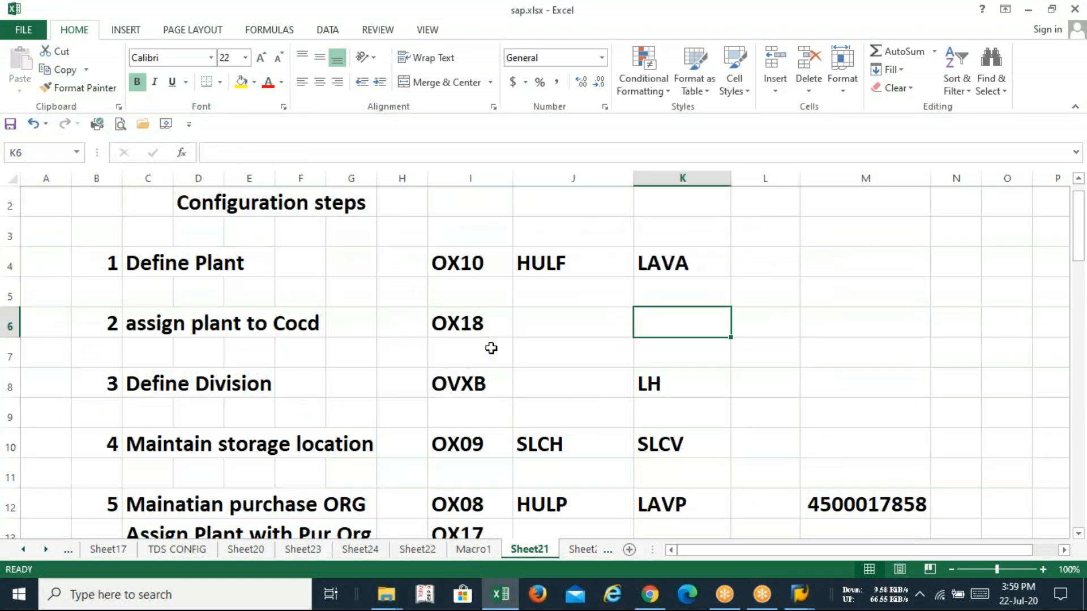
key("Down")
key("Down")
key("Down")
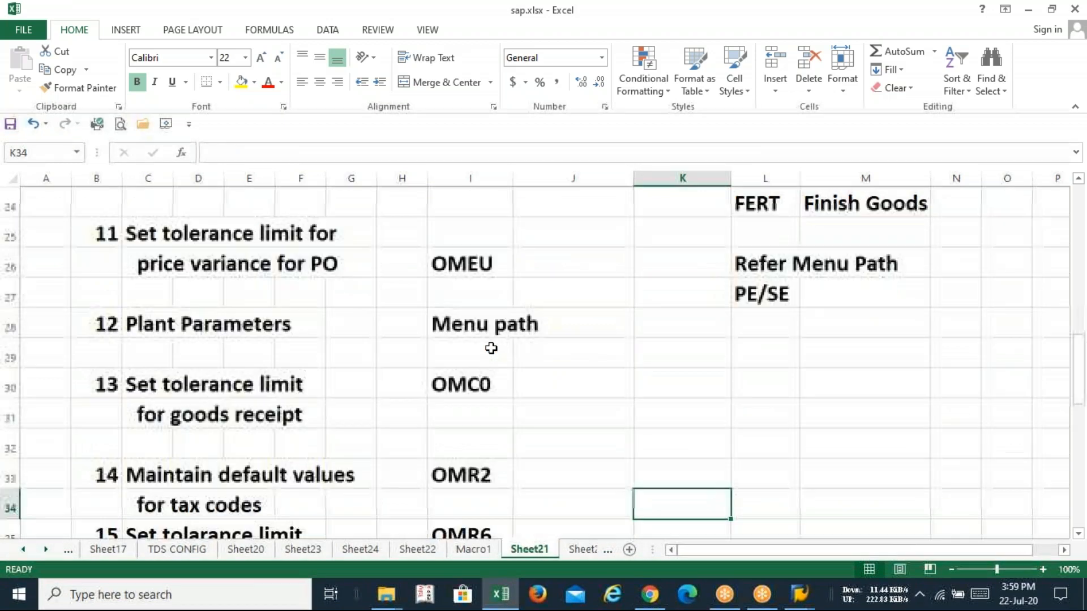
key("Up")
key("Up")
key("Up")
key("Up")
key("Up")
key("Up")
key("Left")
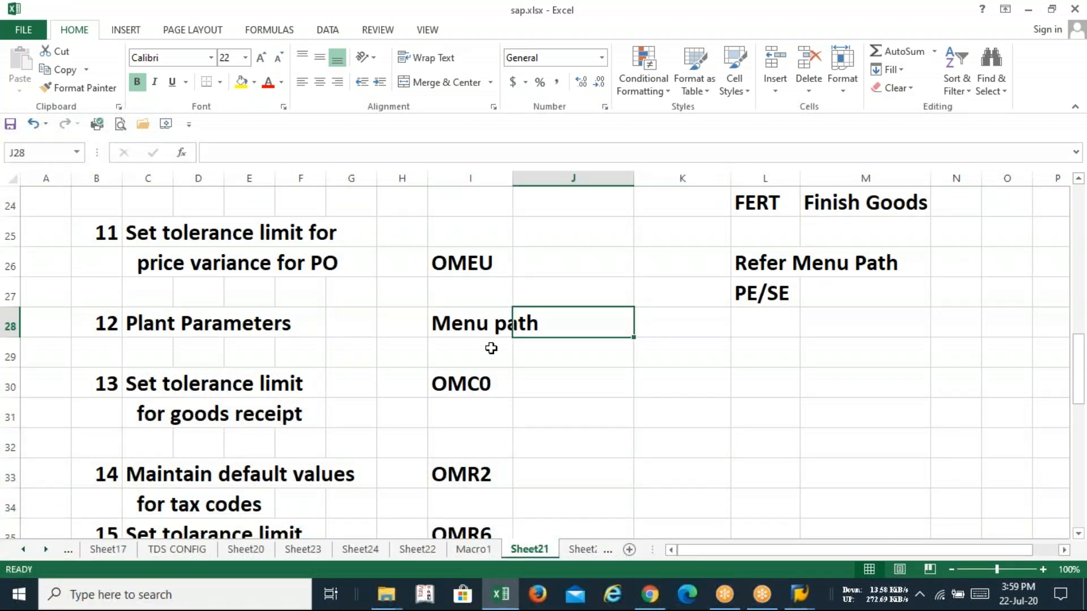
key("Left")
key("alt+Tab")
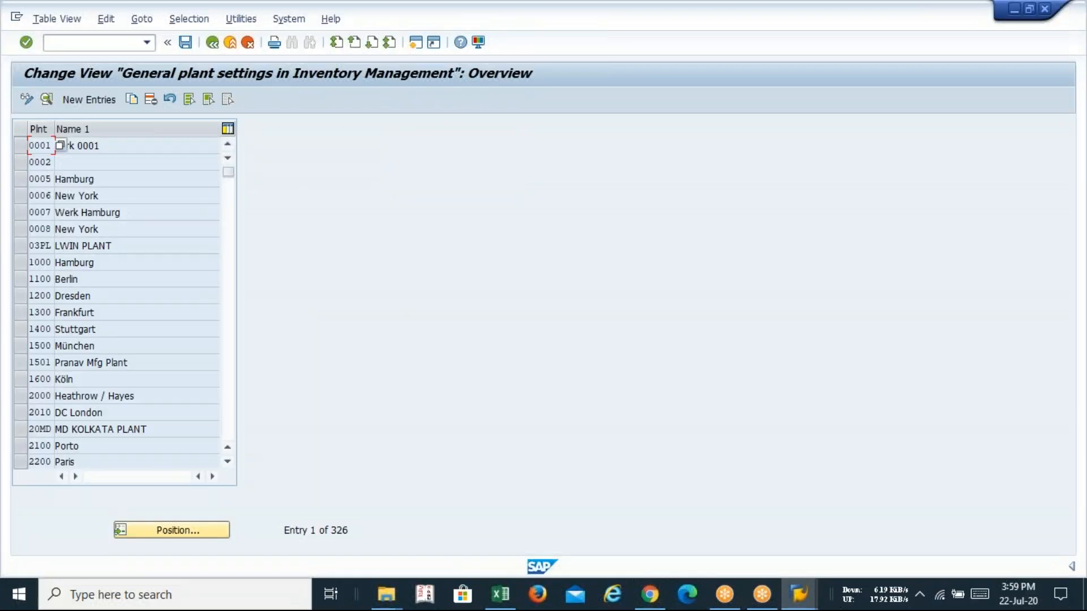
Step: Leave the blank new entry form unused and position the general plant settings list at plant CS20
left_click(79, 103)
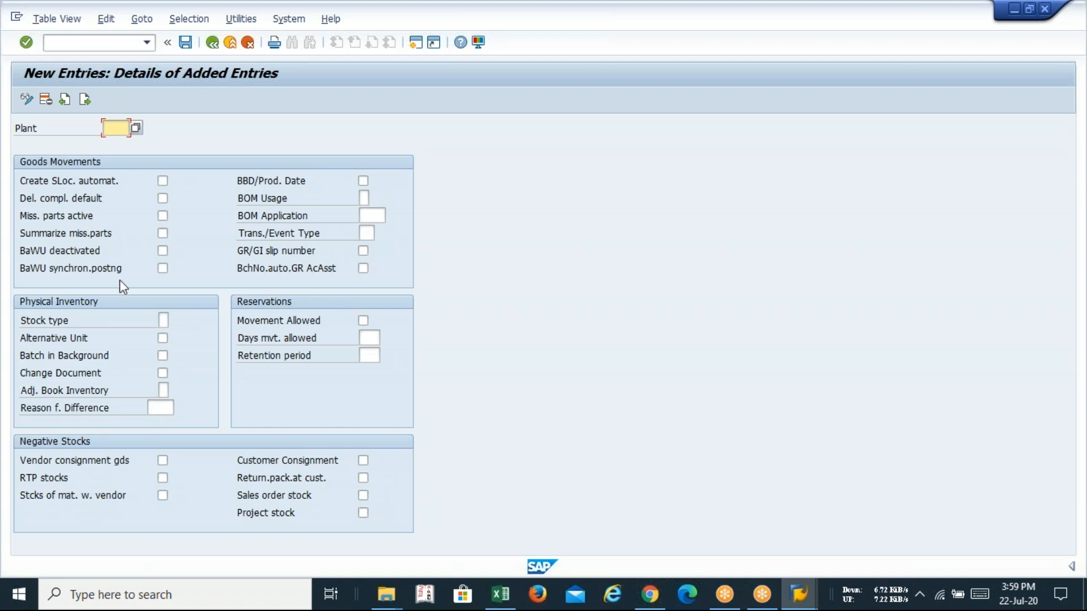
left_click(212, 42)
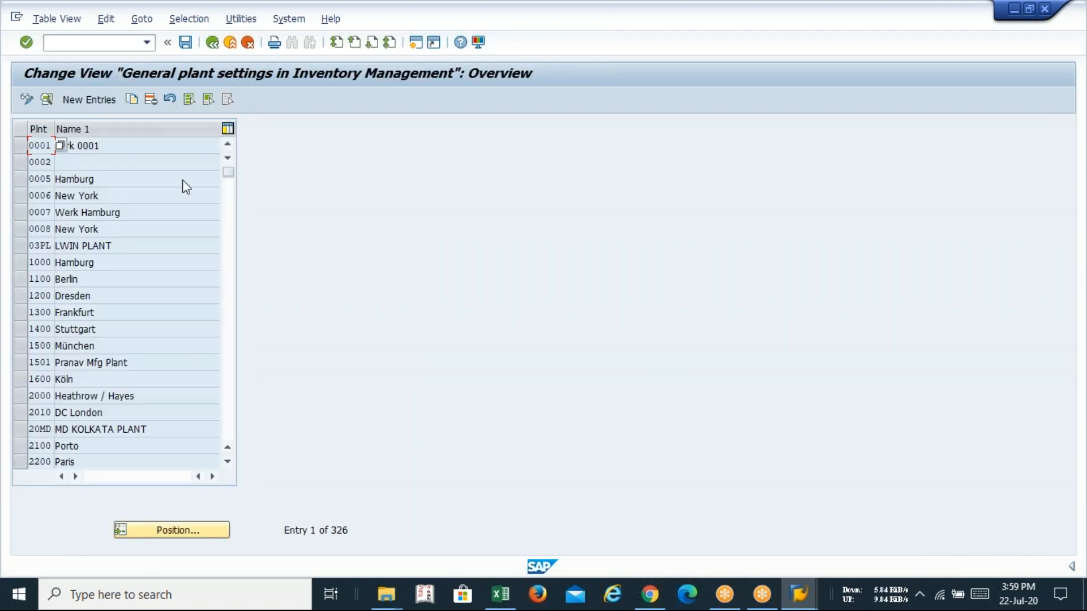
left_click(177, 535)
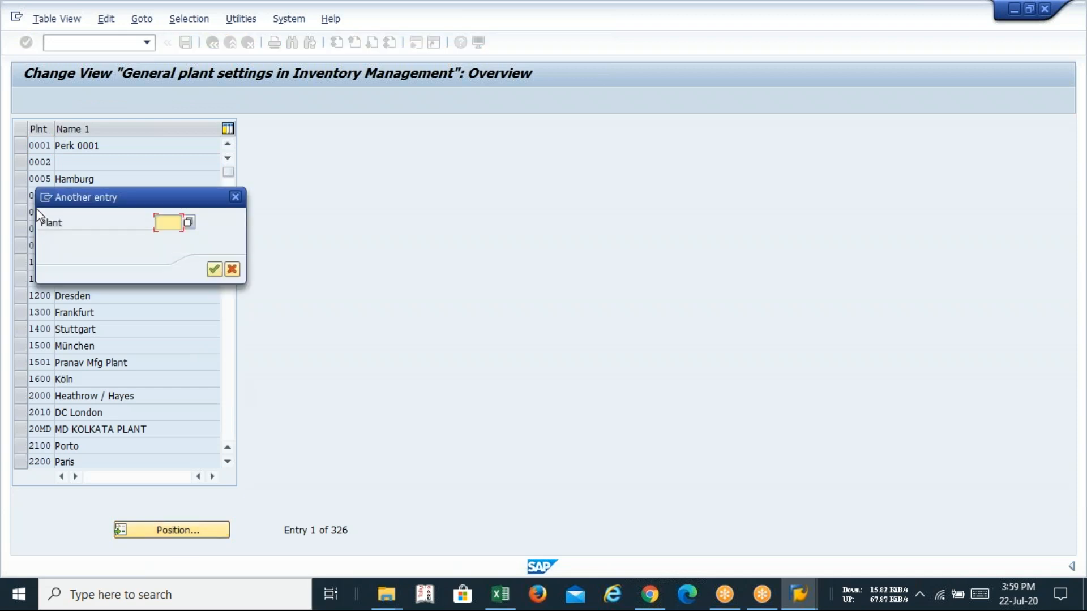
type("I")
key("BackSpace")
key("BackSpace")
type("CS")
key("Down")
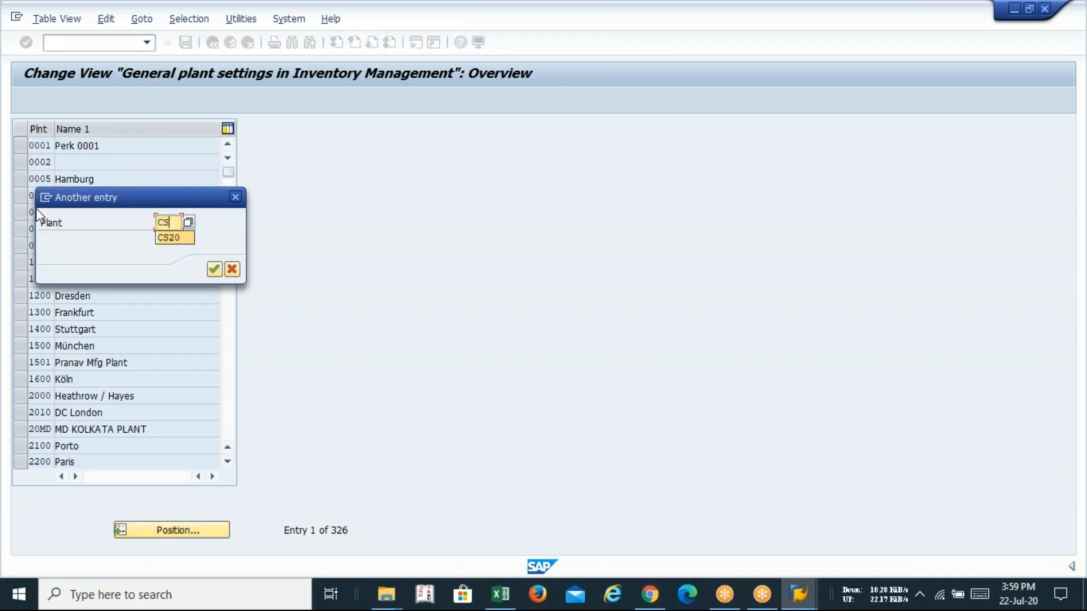
key("Tab")
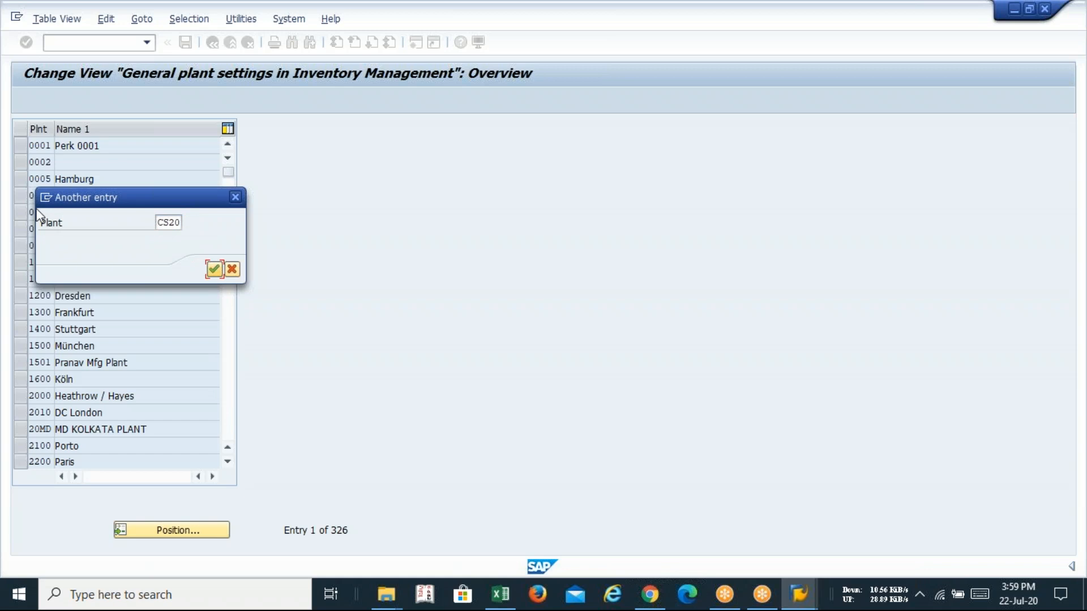
key("Return")
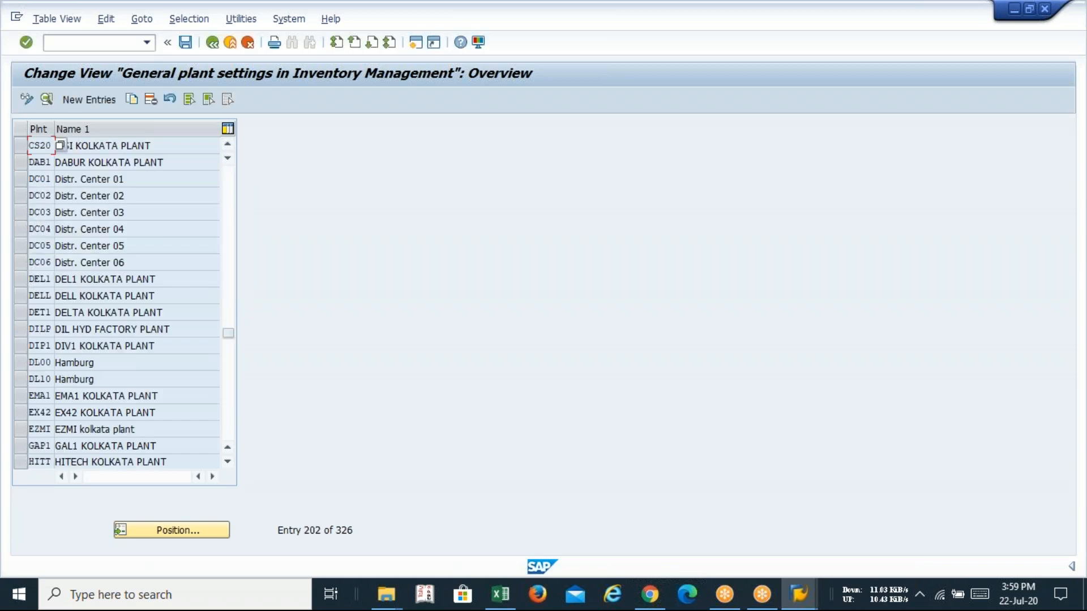
Step: Start a copy of plant CS20's general settings and choose PP01 (Production - general) as the BOM application
left_click(21, 146)
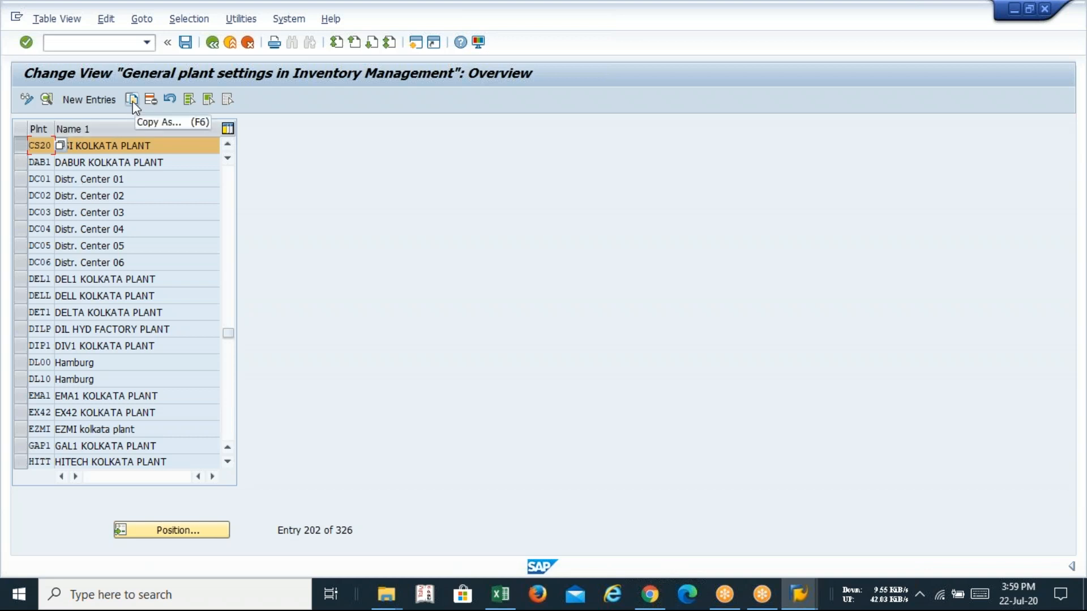
key("F2")
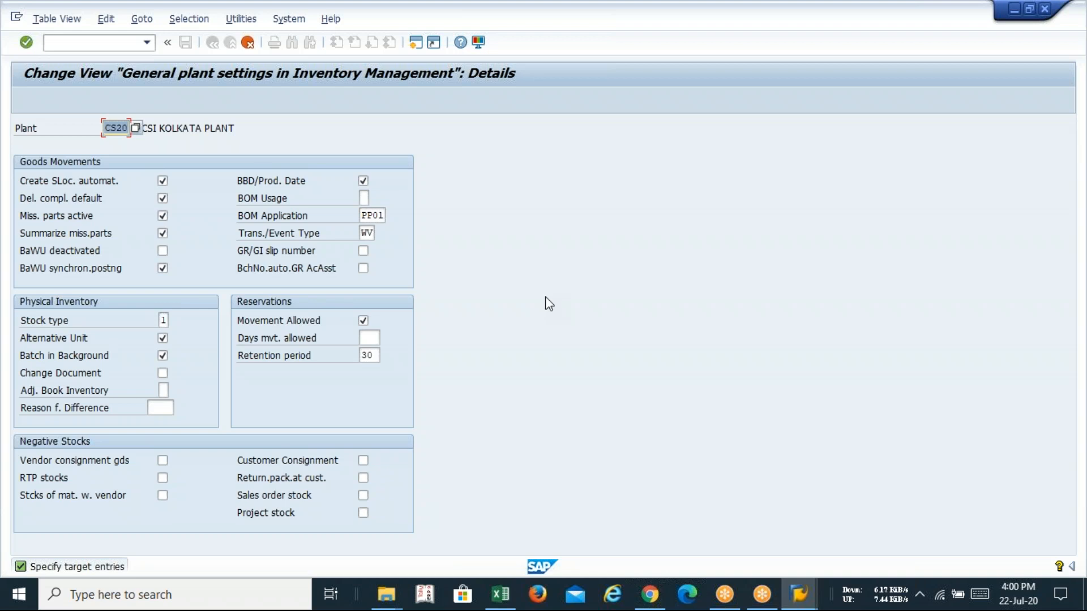
left_click(379, 215)
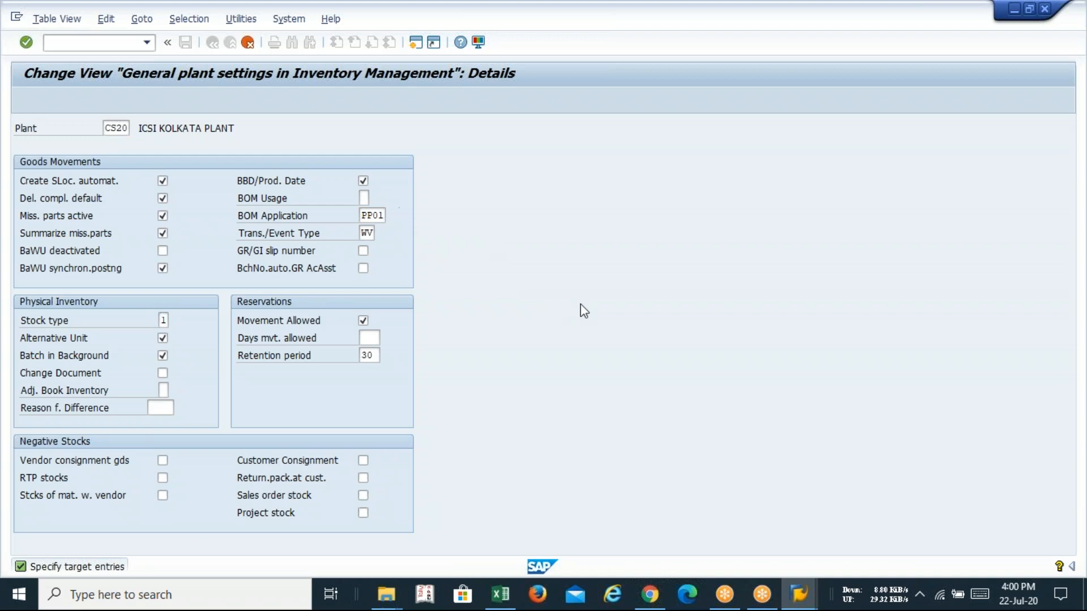
key("Return")
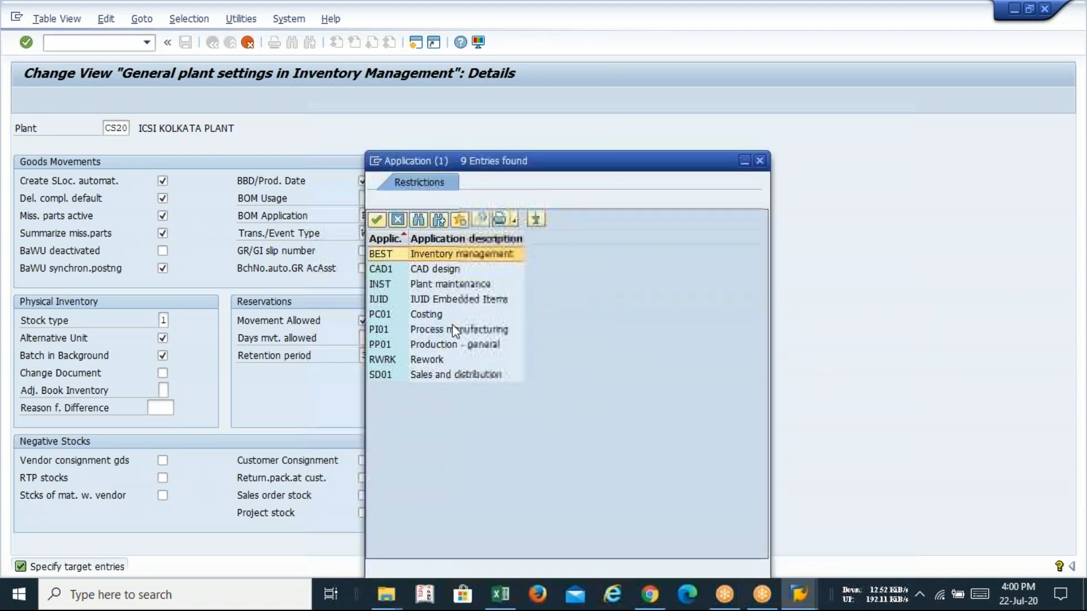
left_click(427, 347)
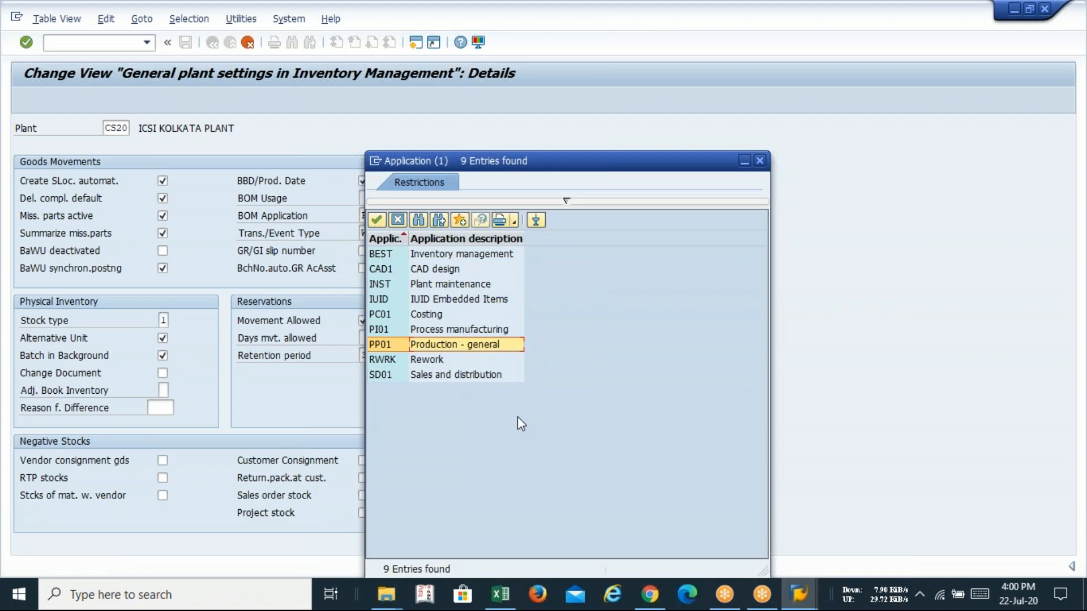
key("Return")
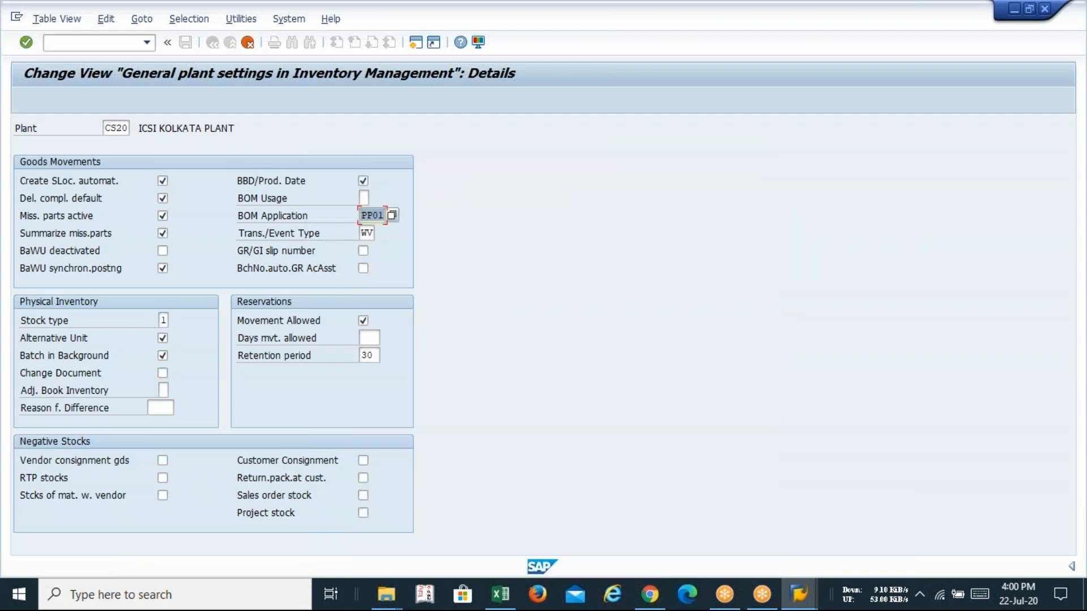
Step: Choose WV (Phys. Inv. Docs for Goods Movements) as the transaction/event type in the copied goods movement settings
left_click(376, 234)
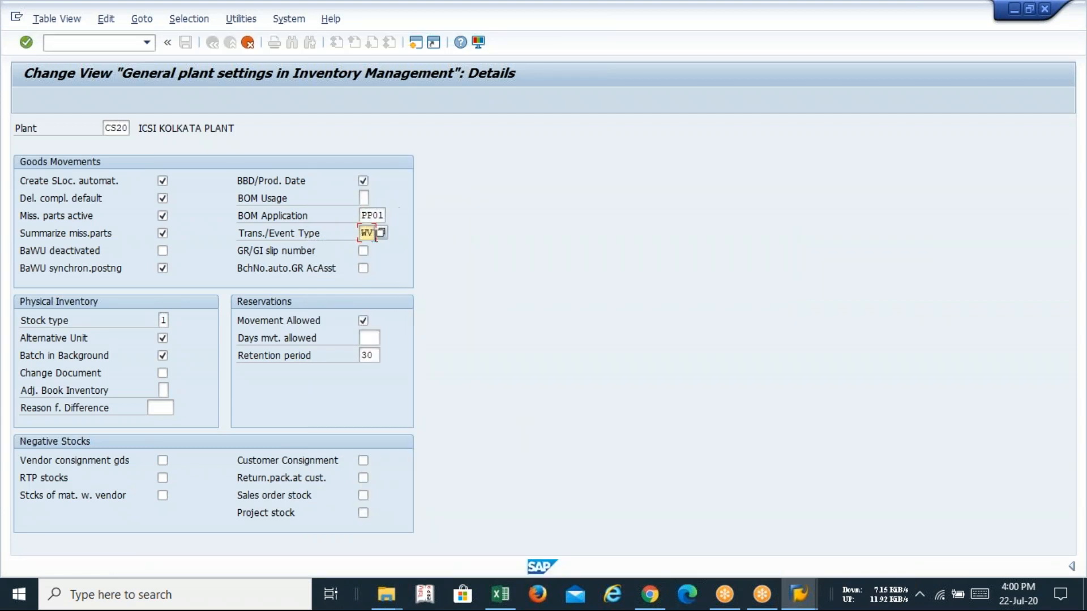
left_click(382, 234)
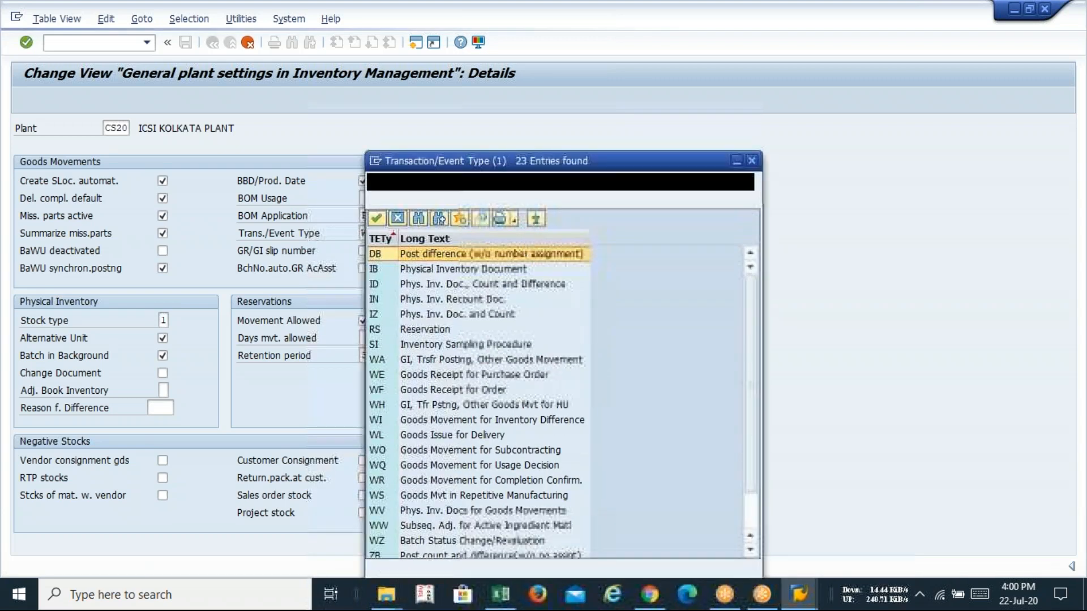
left_click_drag(566, 150, 599, 82)
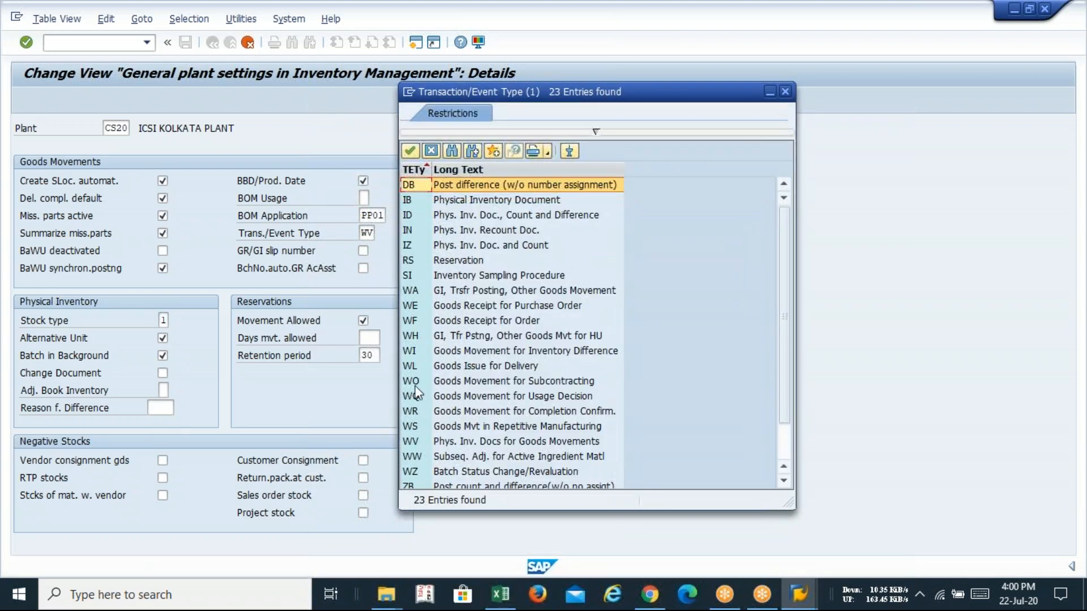
left_click(443, 444)
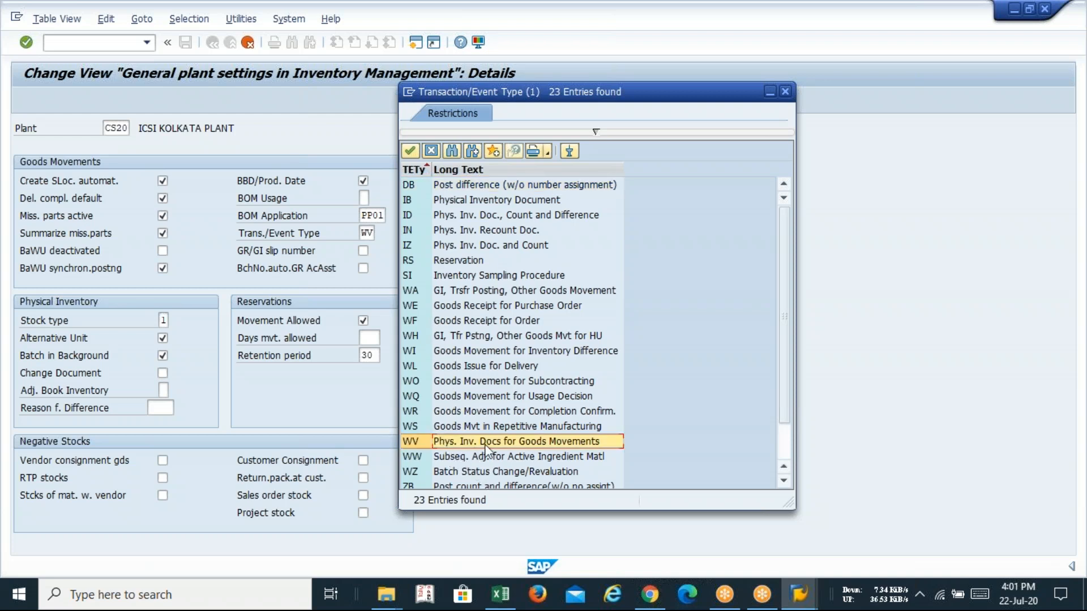
double_click(584, 444)
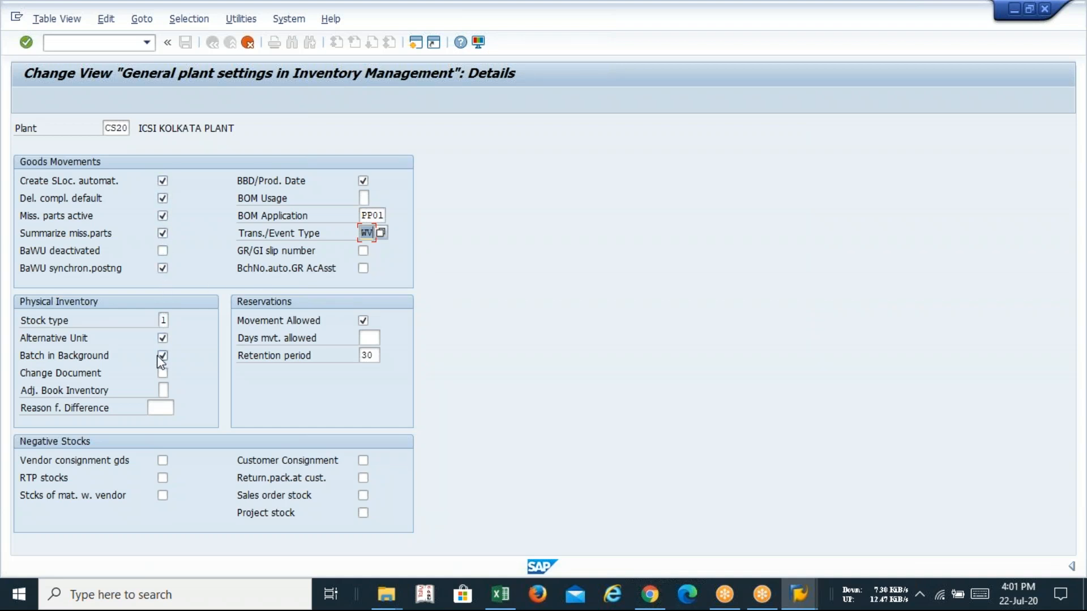
Step: Examine the stock type options for physical inventory alongside the retention period for reservations
left_click(164, 321)
left_click(174, 321)
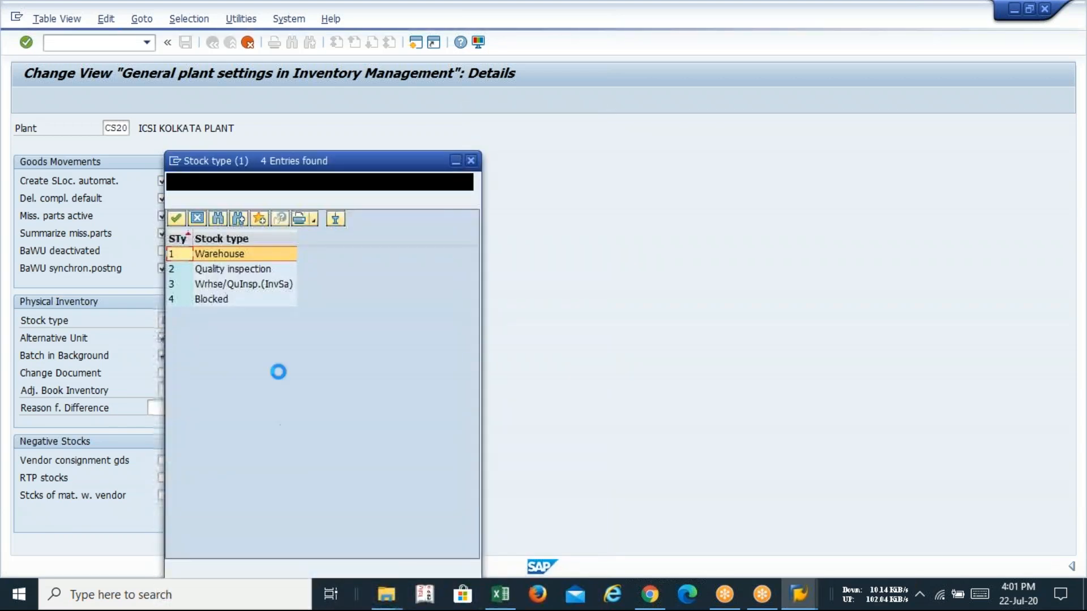
left_click_drag(327, 165, 532, 108)
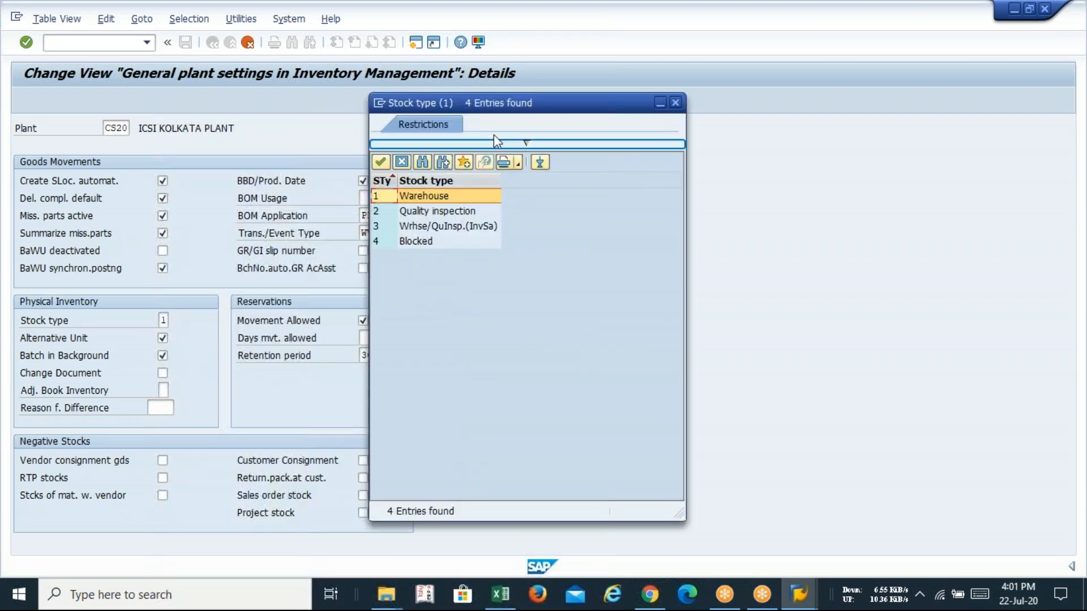
left_click_drag(509, 111, 589, 104)
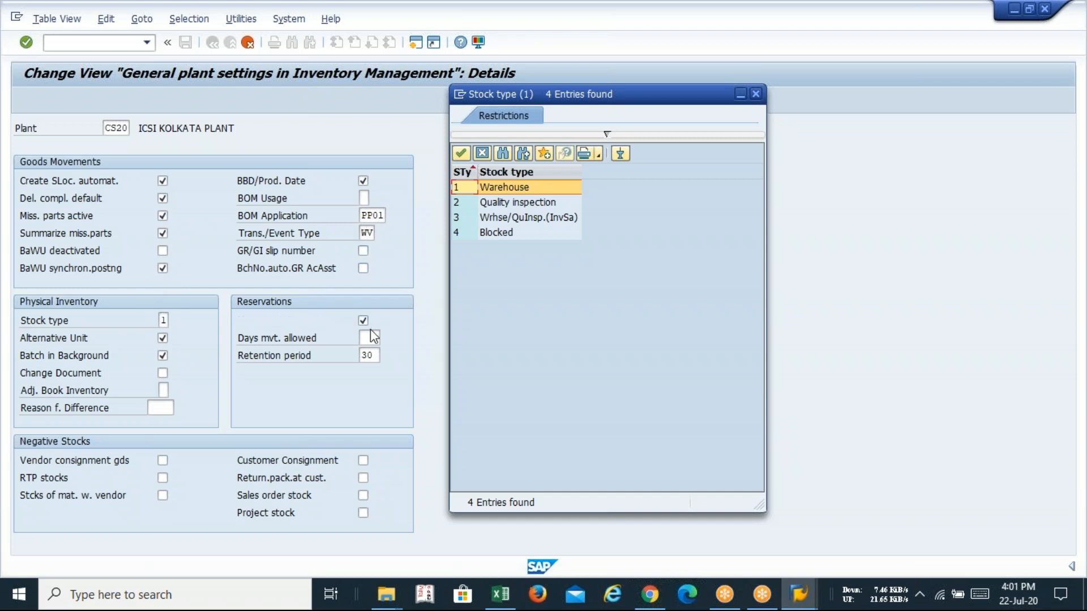
left_click(369, 355)
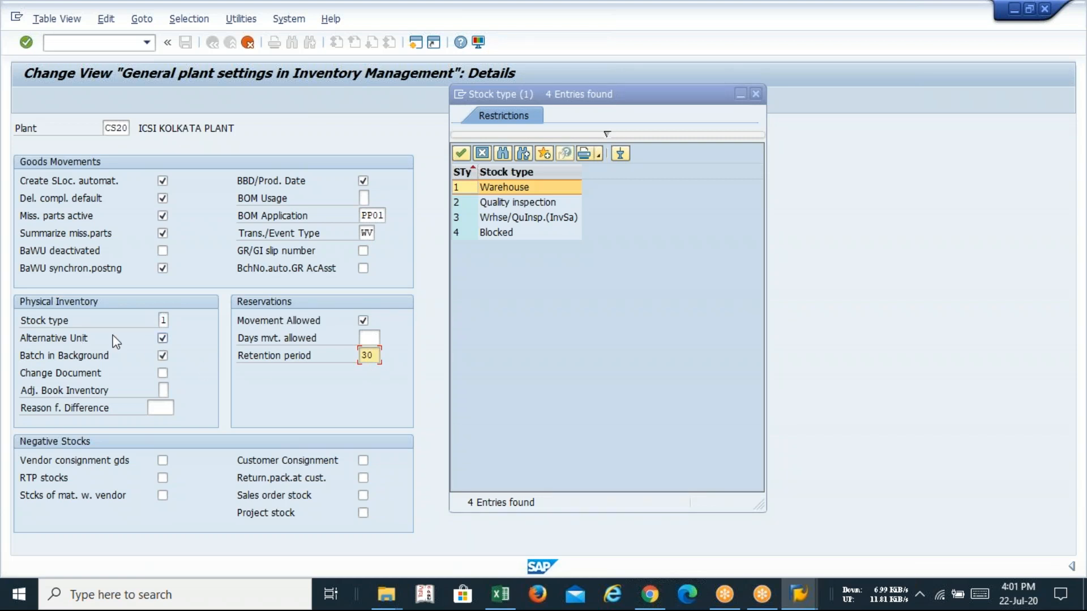
left_click(163, 320)
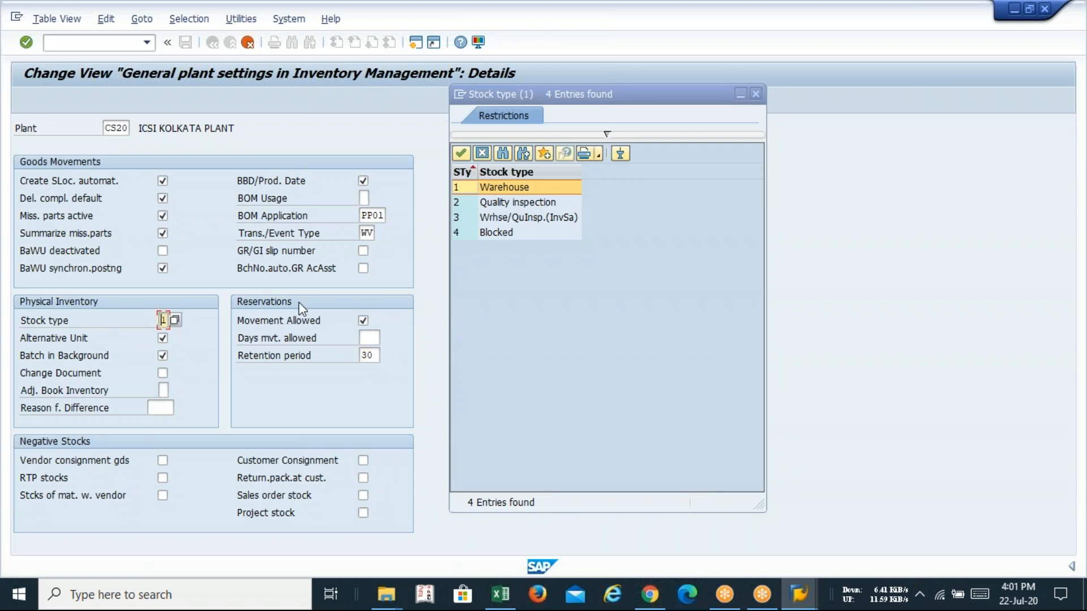
Step: Reselect PP01 (Production - general) as the BOM application and close the stock type list
left_click(369, 234)
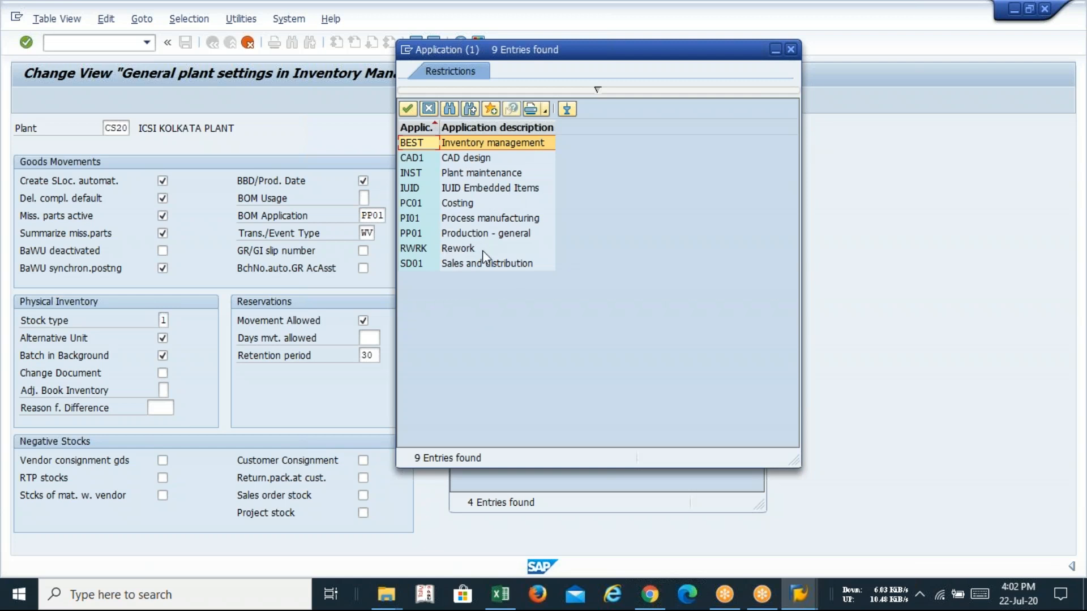
left_click(475, 233)
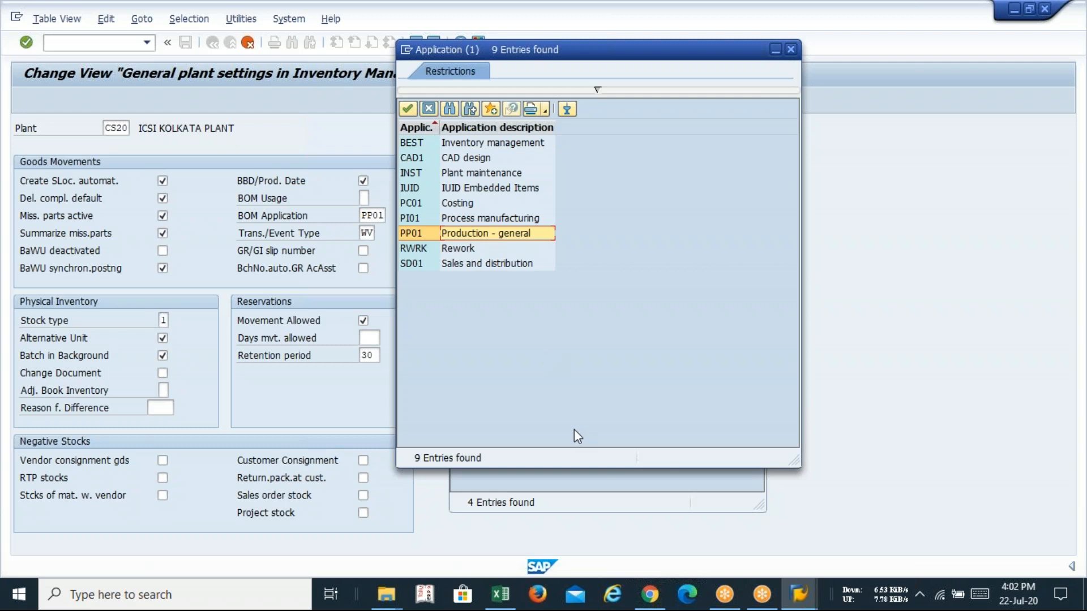
double_click(532, 233)
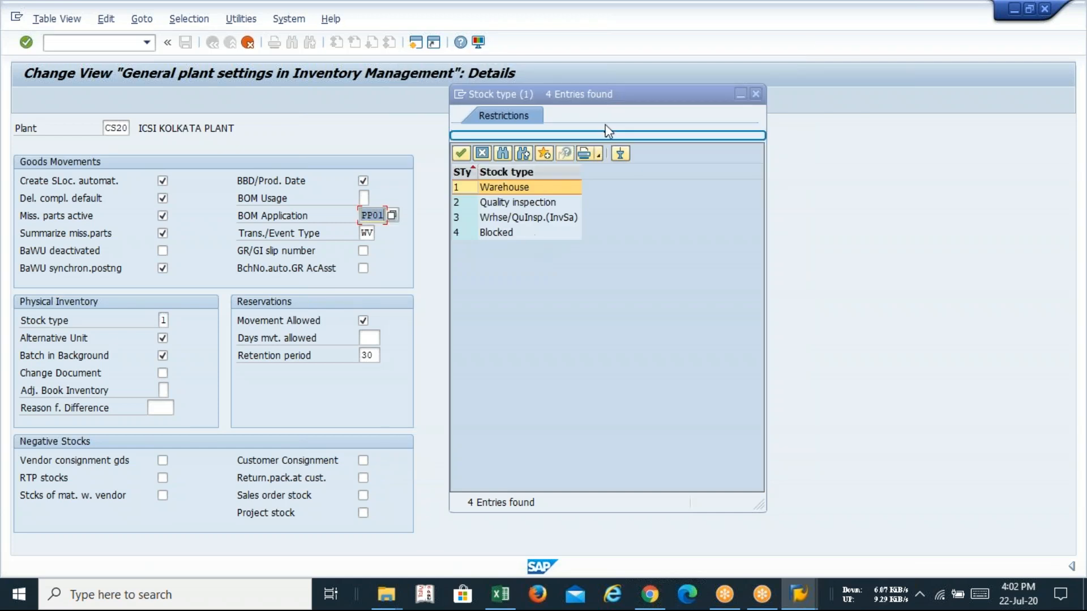
left_click(756, 94)
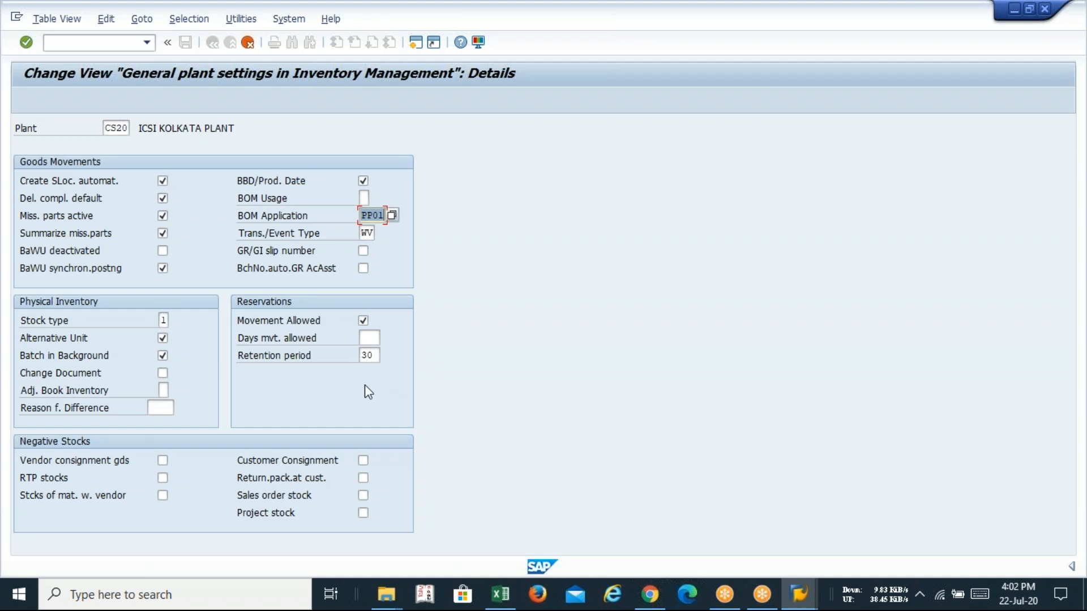
Step: Enter LAVA as the target plant of the copy and save the new plant settings entry
left_click(119, 128)
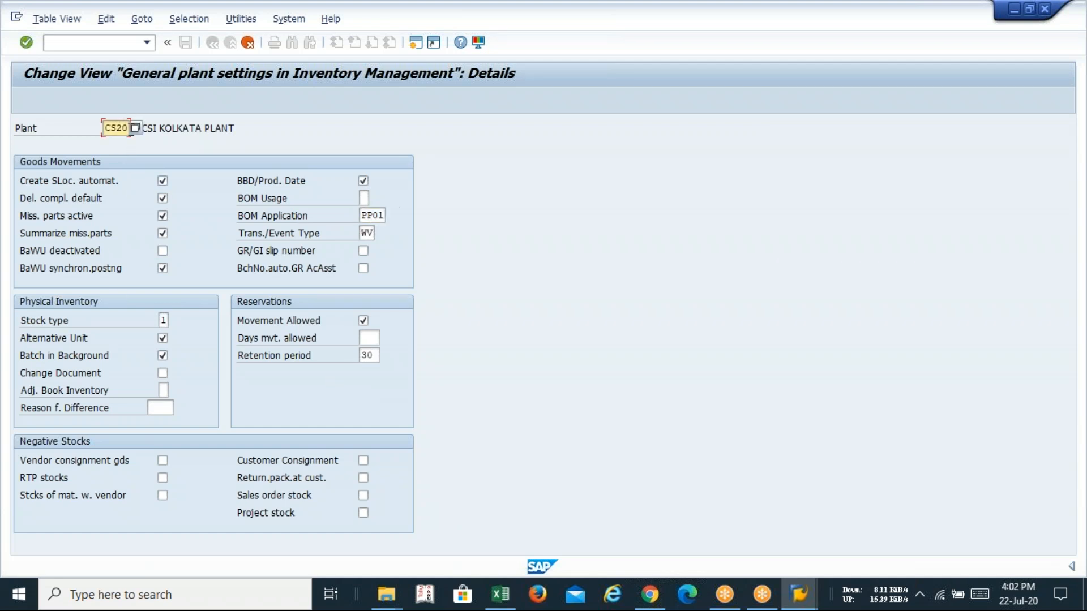
key("BackSpace")
key("BackSpace")
key("BackSpace")
key("BackSpace")
type("LAVA")
key("Return")
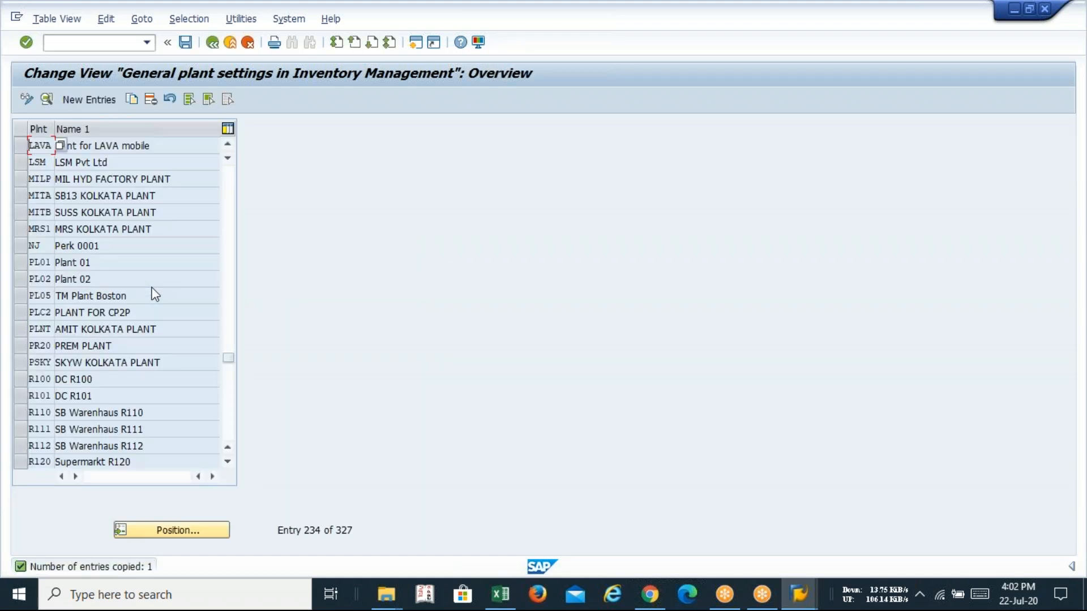
left_click(184, 46)
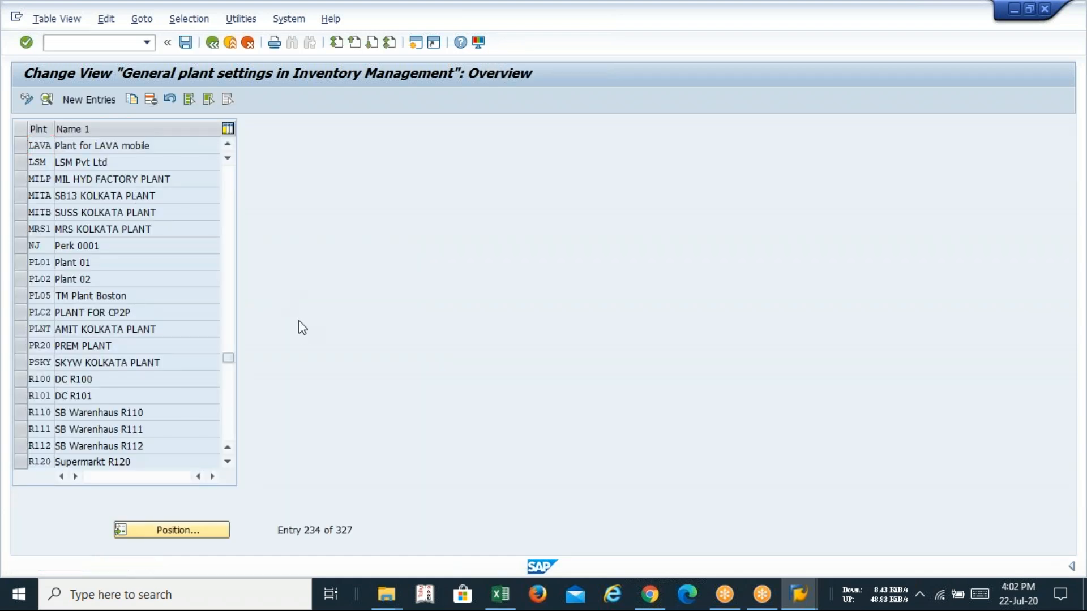
key("Return")
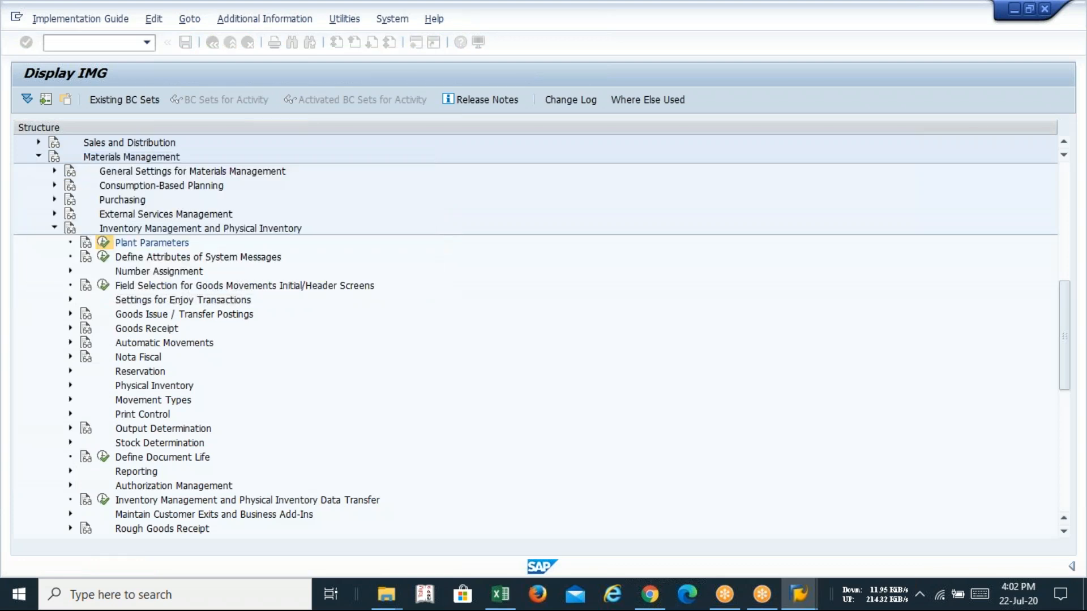
Step: Review the detail settings of plant LAVA and reposition the general plant settings list at plant CS20
double_click(201, 145)
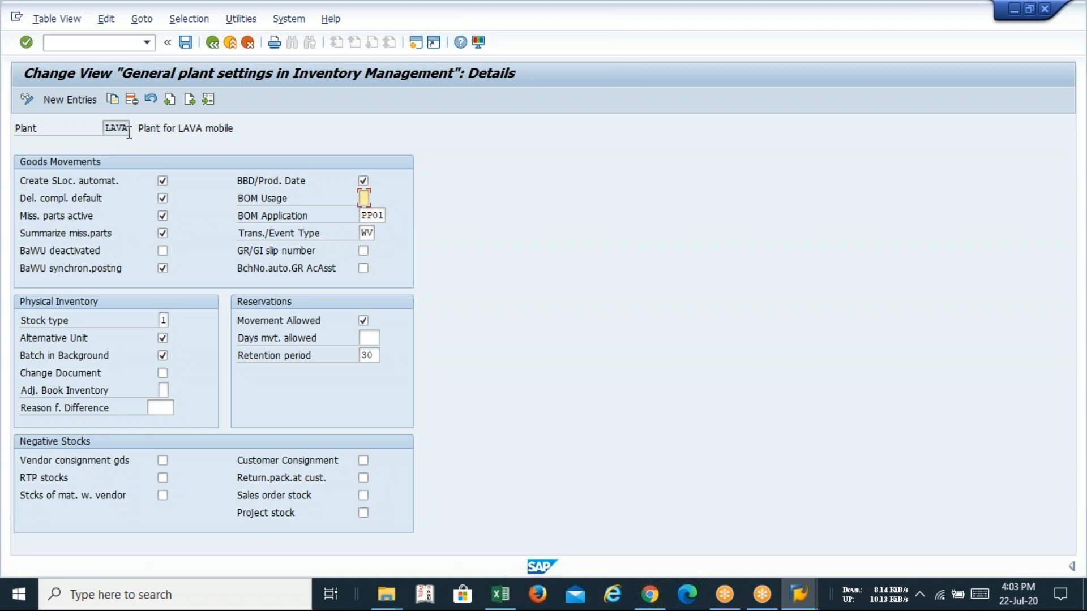
left_click(212, 41)
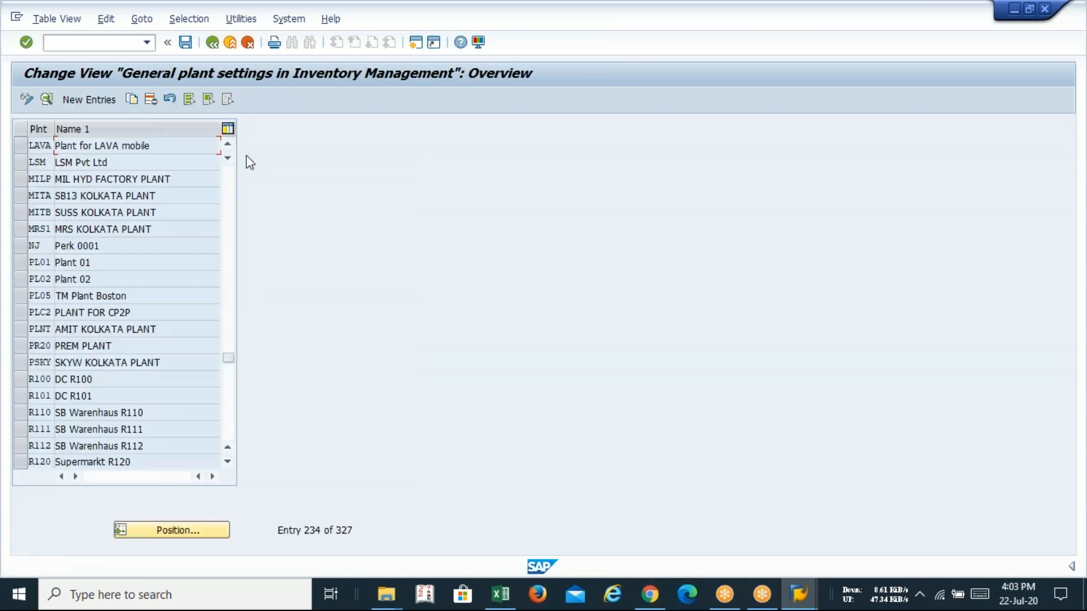
left_click(192, 526)
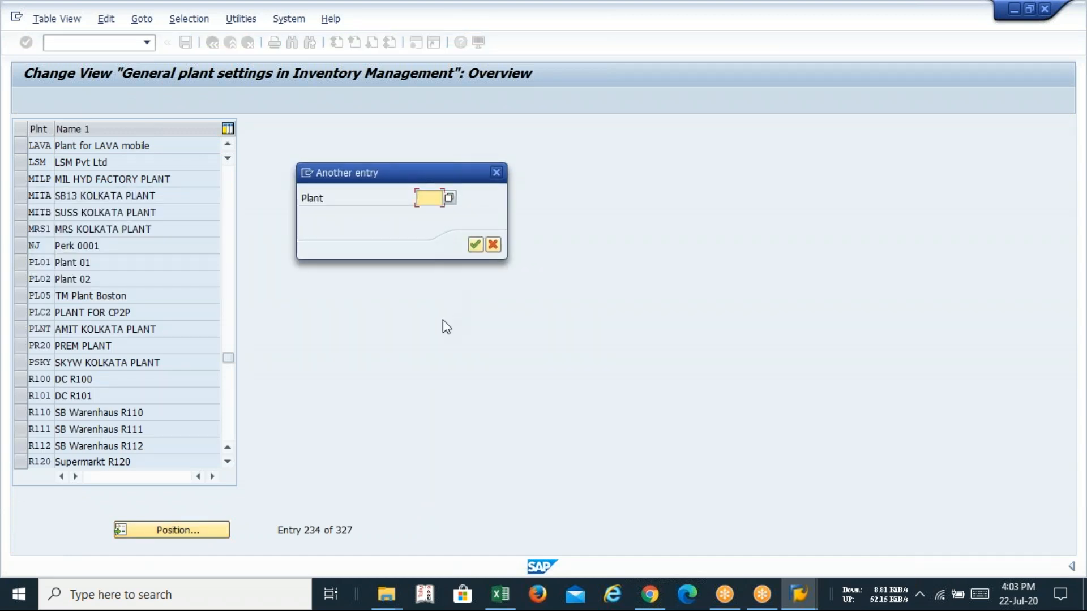
type("IC")
key("BackSpace")
key("BackSpace")
type("CS20")
key("Return")
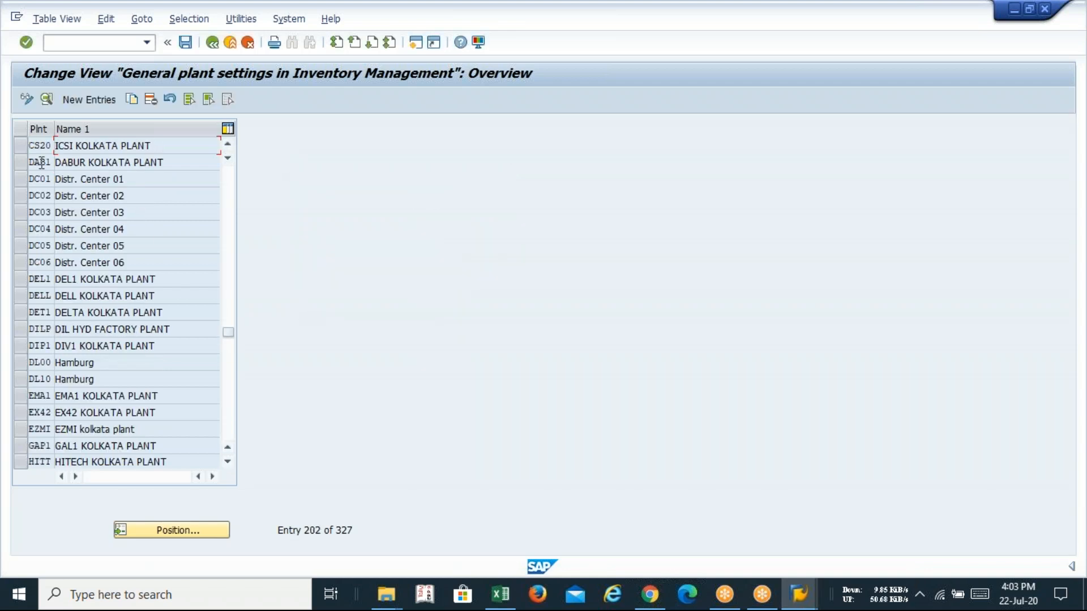
Step: Copy plant CS20's general settings to plant FICO and review the new entry's details
left_click(20, 146)
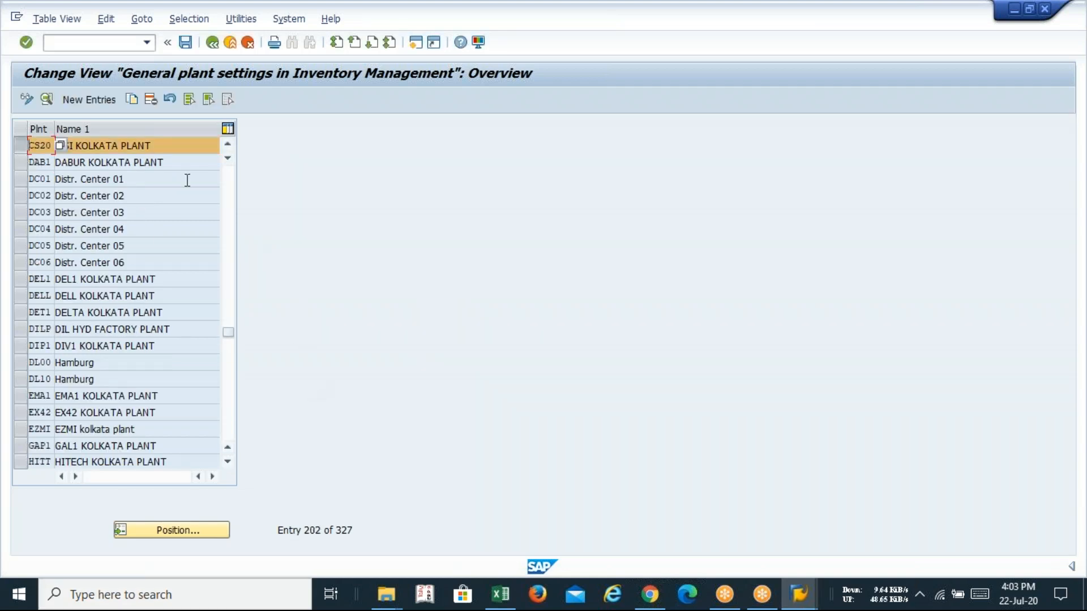
left_click(131, 99)
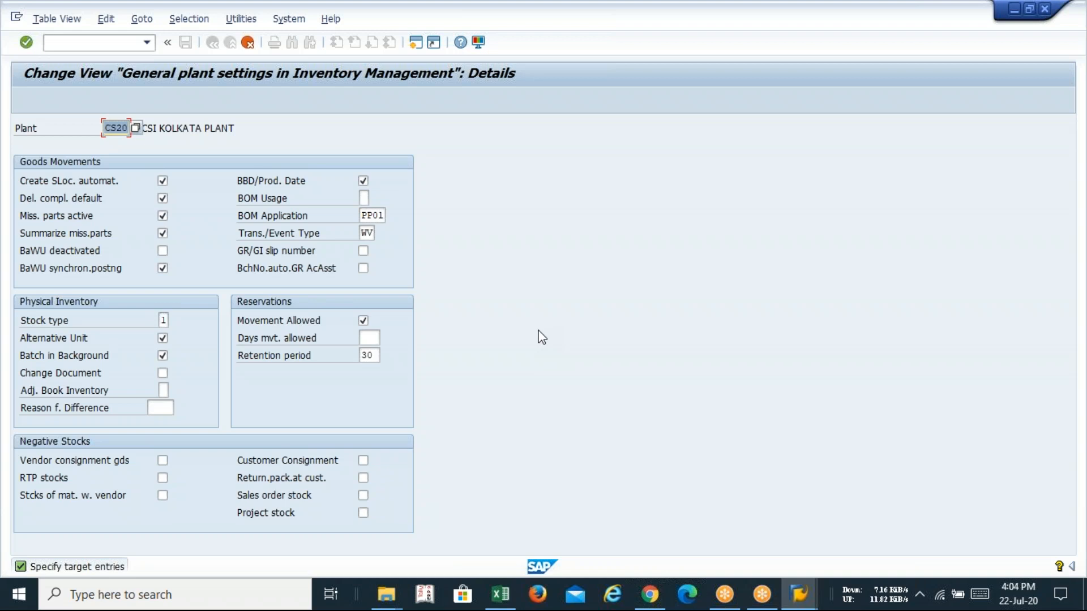
type("F")
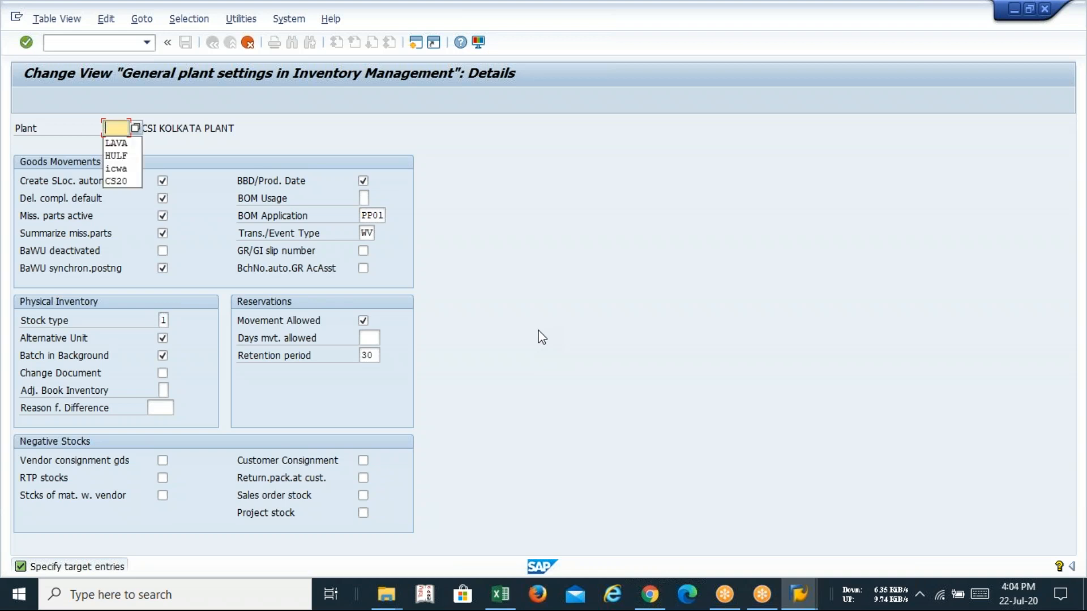
type("ICO")
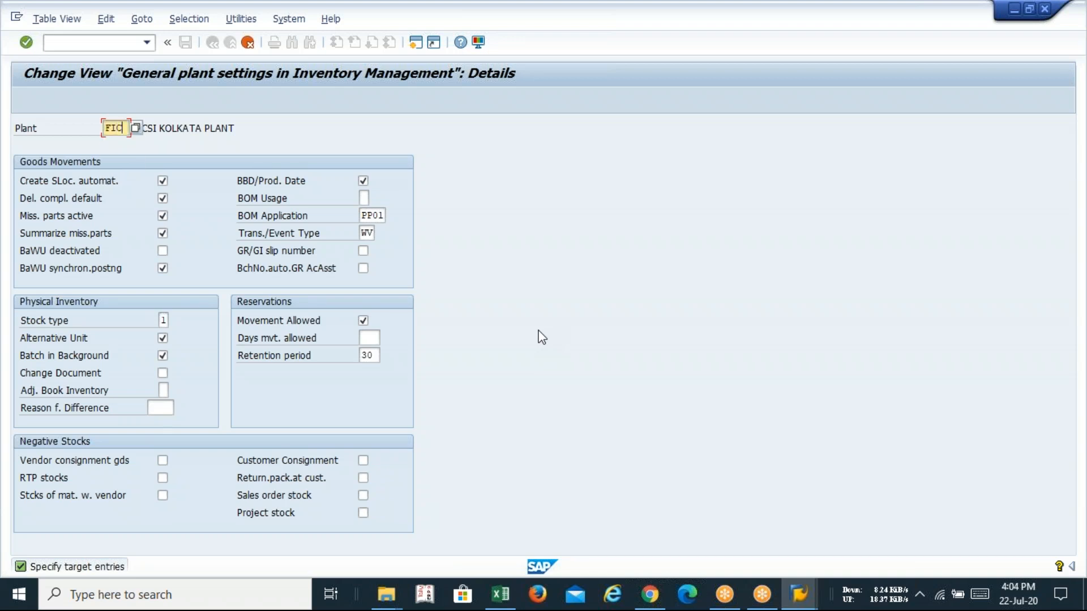
key("Return")
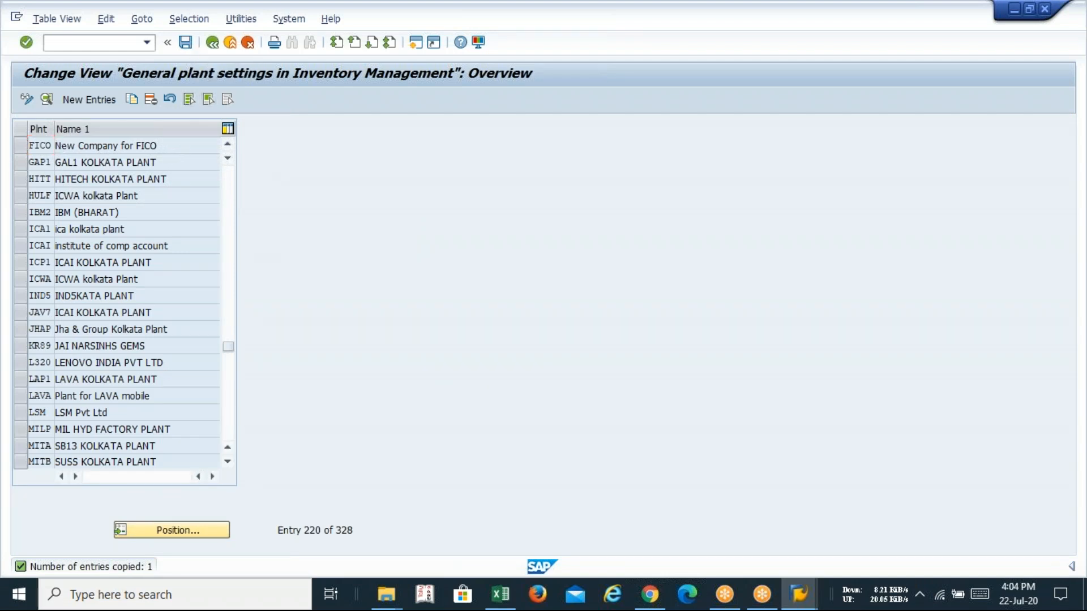
key("F2")
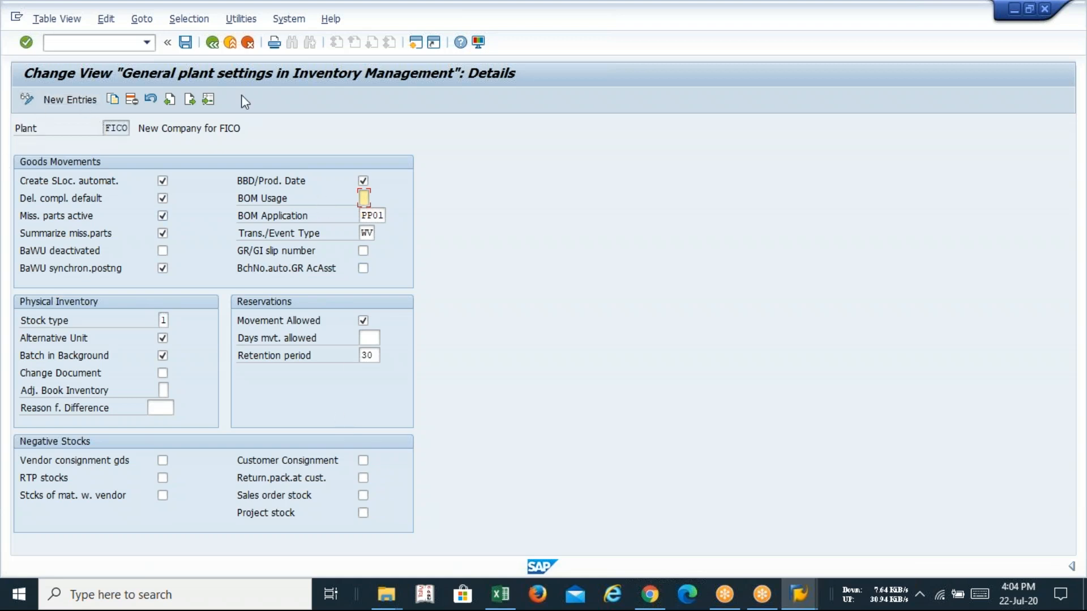
left_click(212, 43)
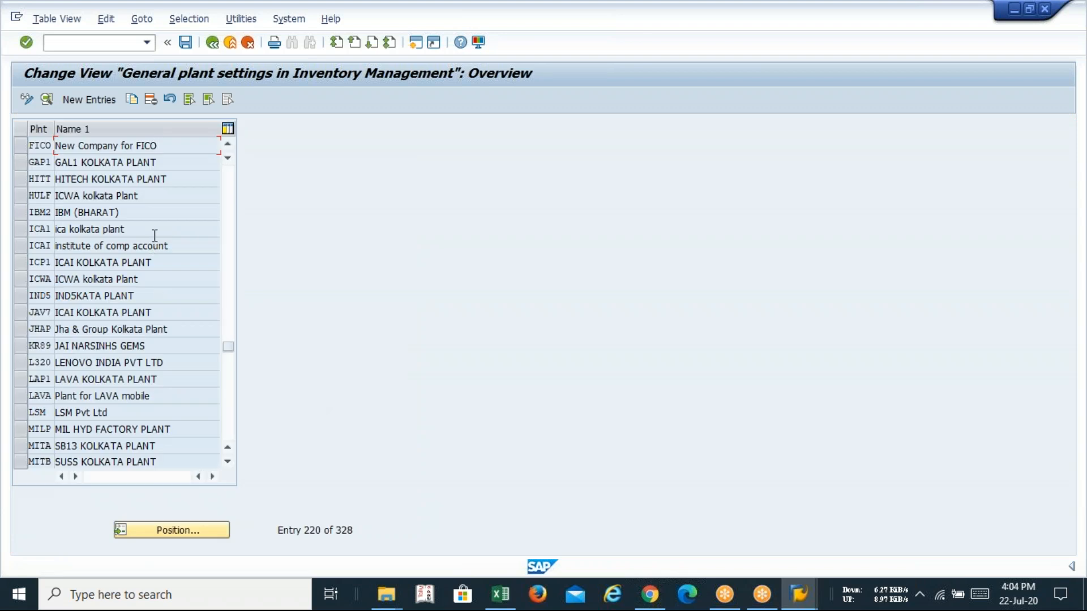
Step: Leave the general plant settings without saving the FICO copy and check the configuration list in Excel
left_click(213, 49)
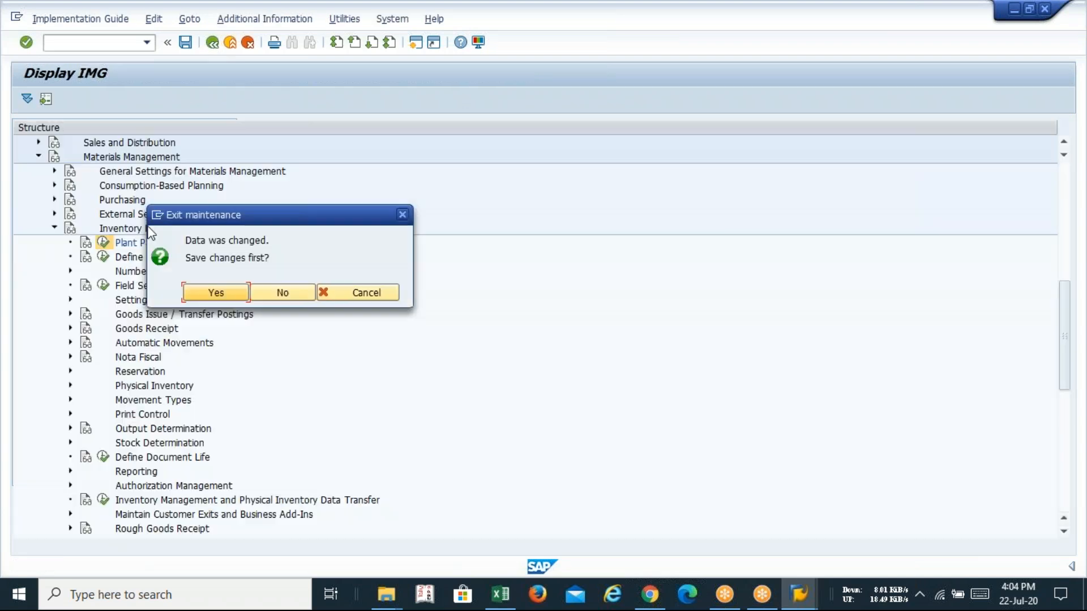
left_click(274, 293)
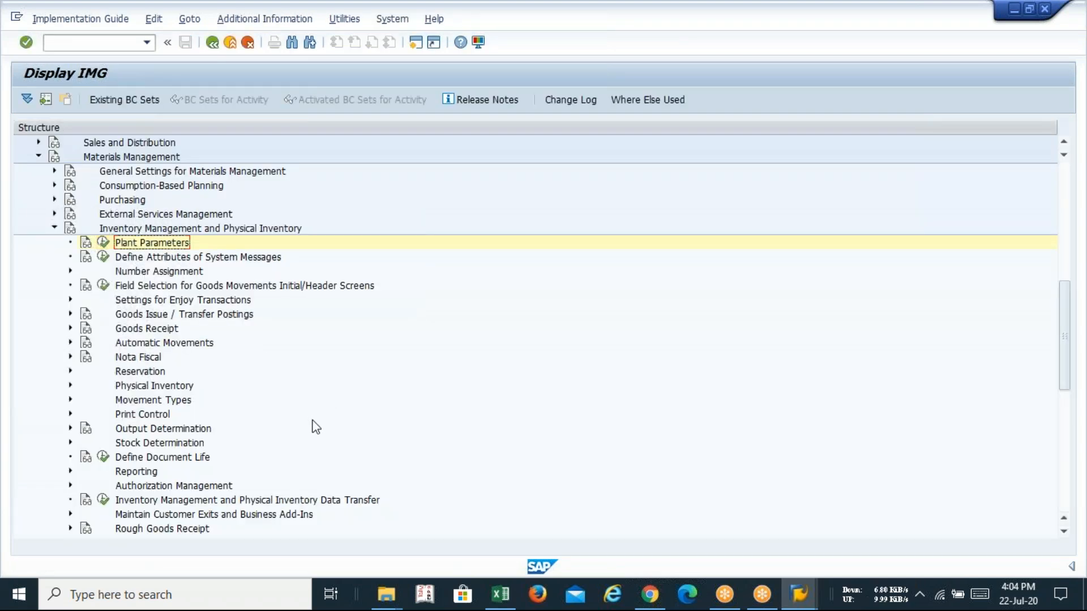
key("alt+Tab")
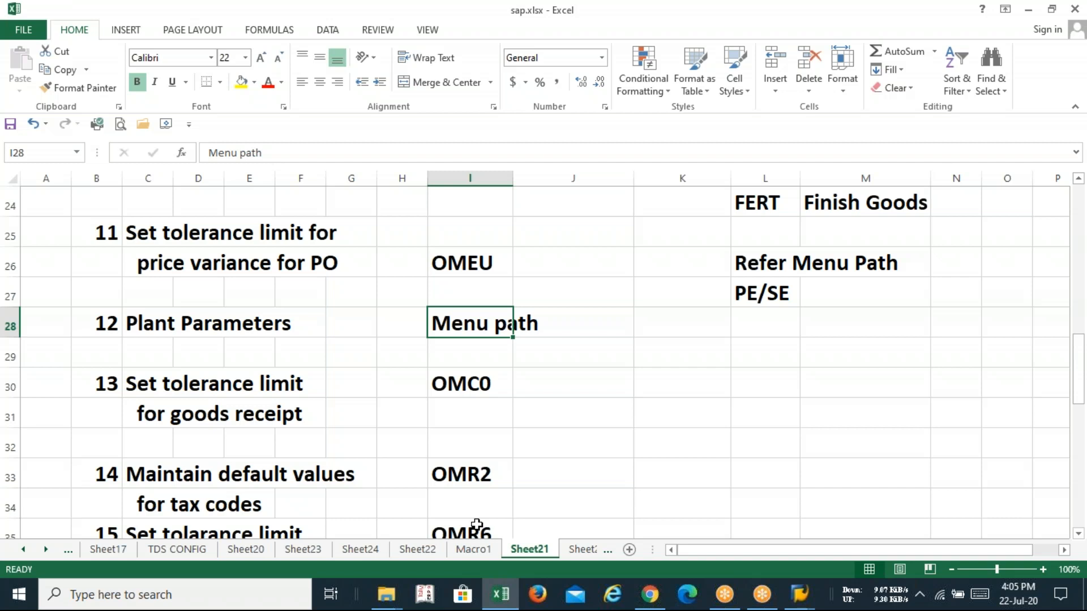
key("alt+Tab")
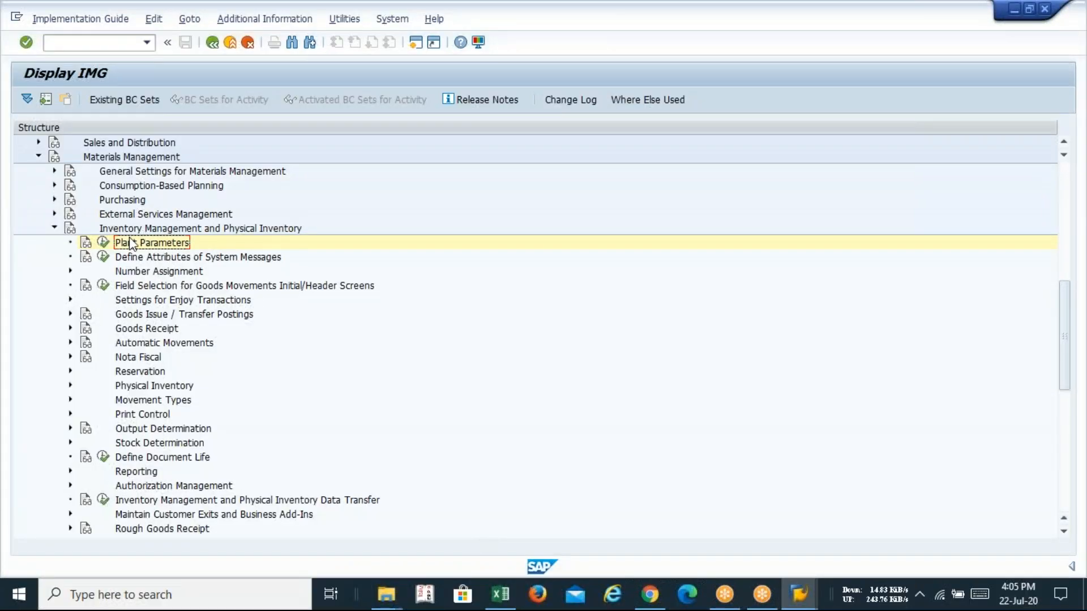
Step: Reopen the Plant Parameters activity, position the list at plant LAVA and open its detail settings
left_click(103, 242)
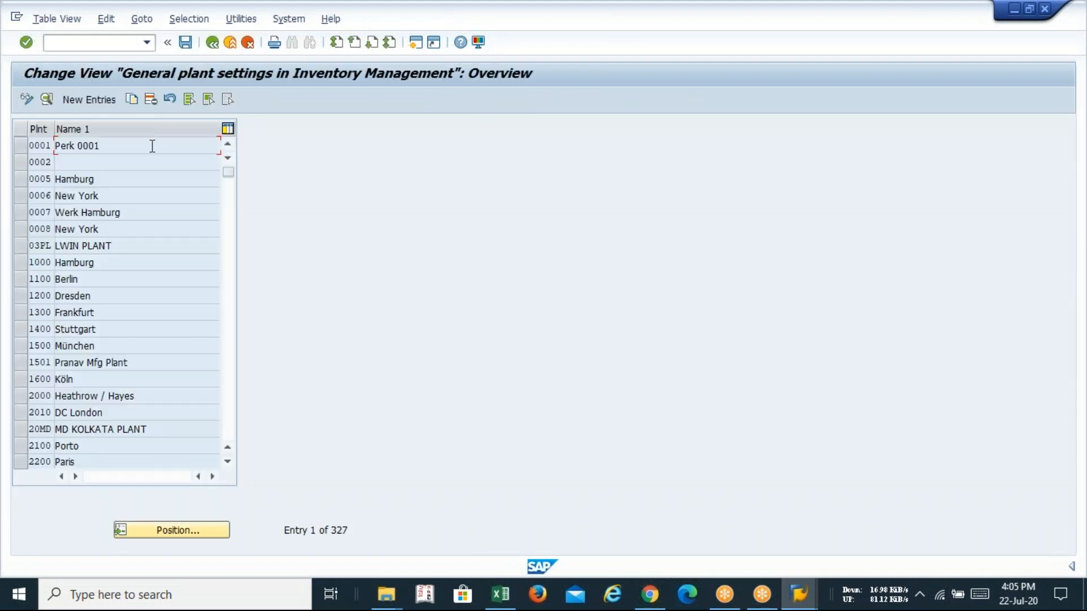
left_click(175, 535)
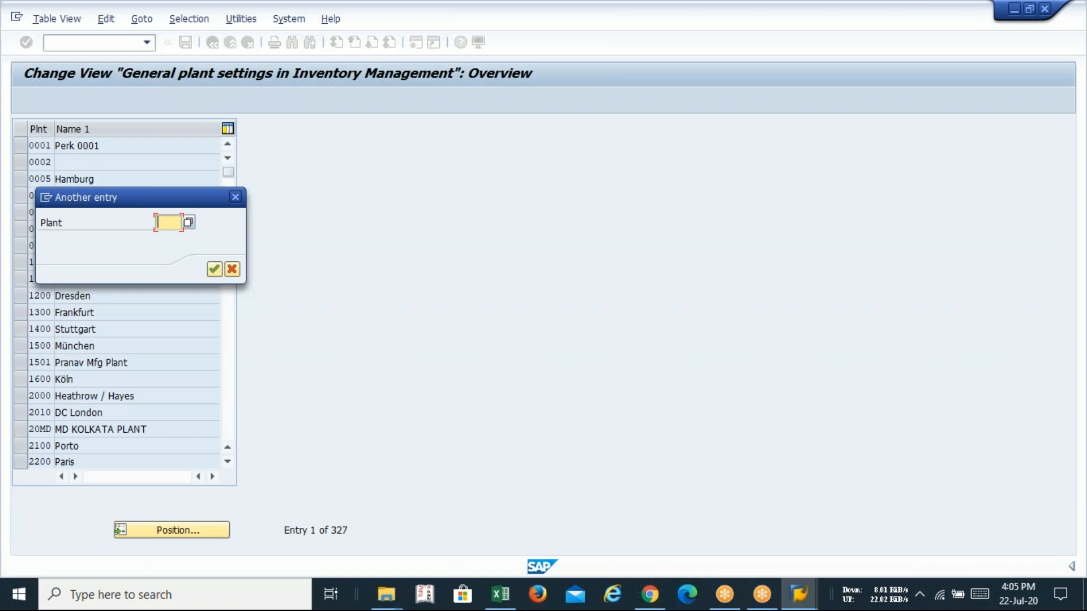
type("LAVA")
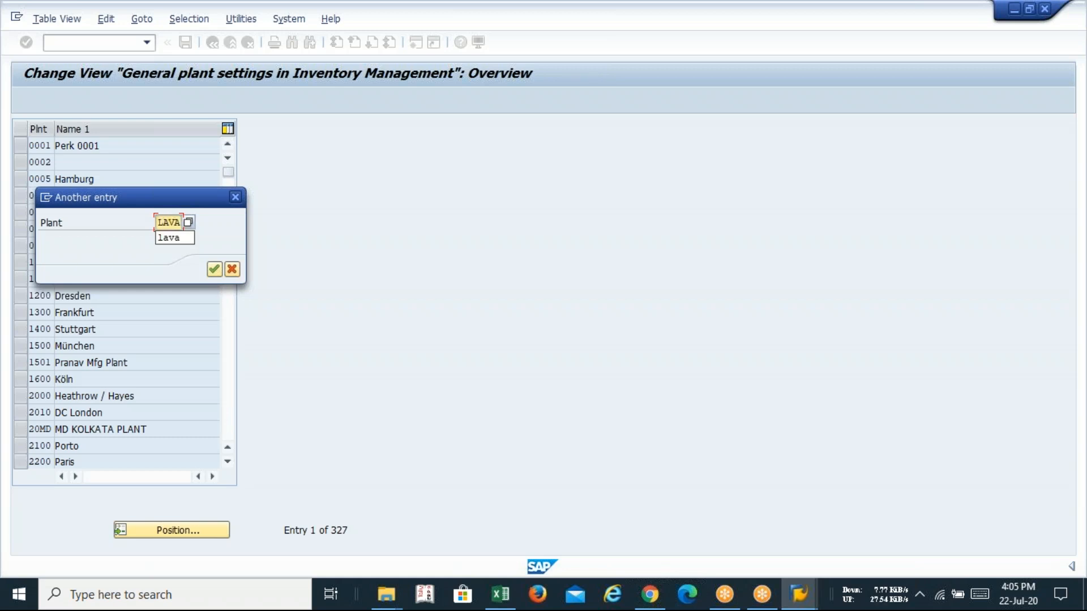
key("Return")
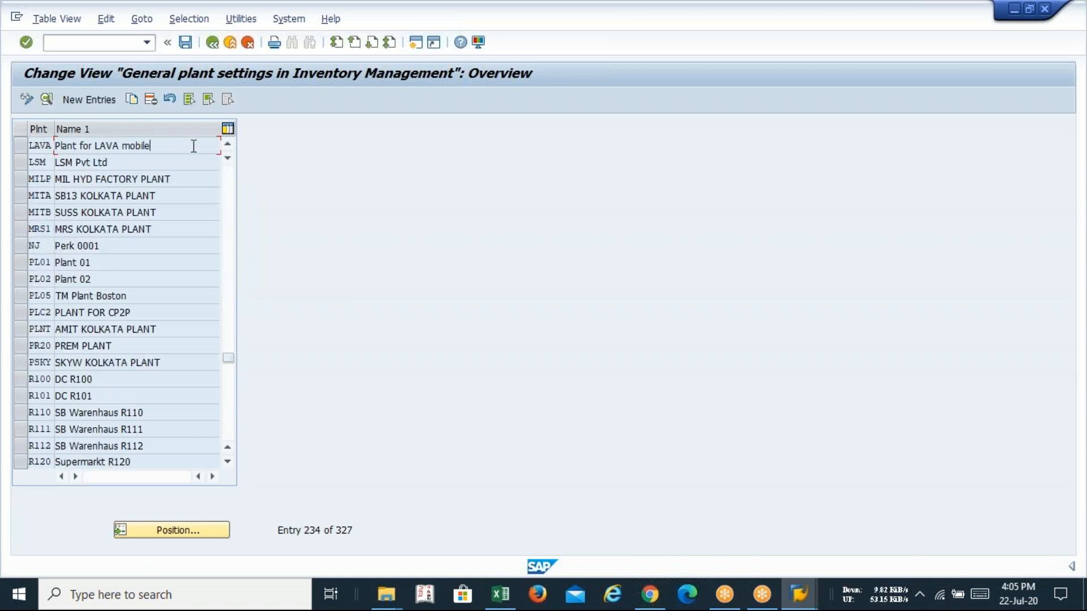
double_click(193, 146)
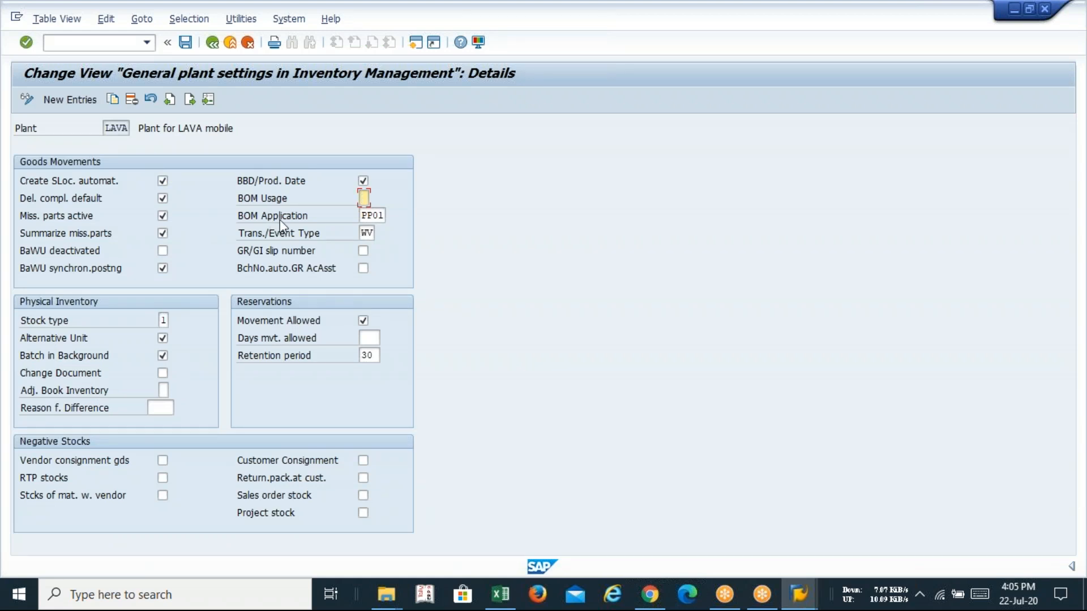
Step: Examine plant LAVA's transaction/event type, physical inventory and reservation settings, and return to the plant overview
left_click(371, 236)
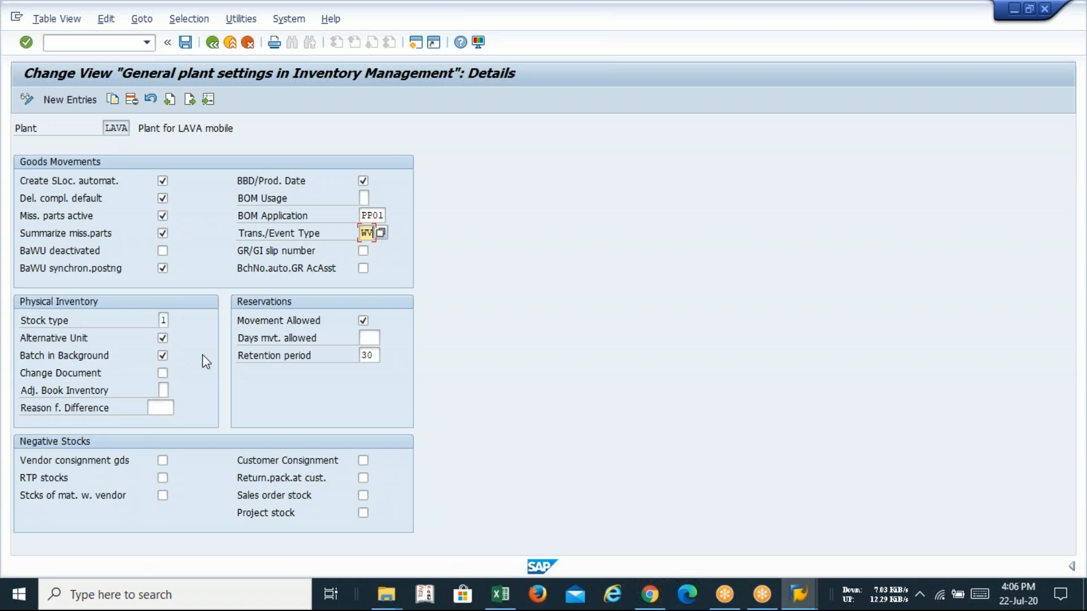
left_click(363, 321)
left_click(363, 320)
left_click(213, 43)
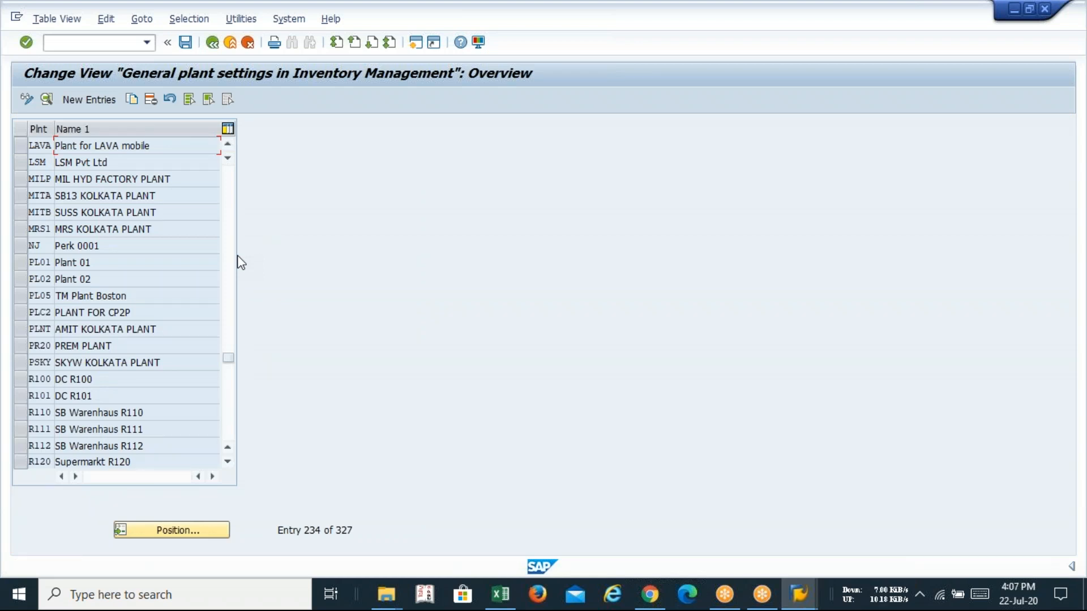
Step: Switch to the sap.xlsx list in Excel and move on to item 13, the tolerance limit for goods receipt
key("alt+Tab")
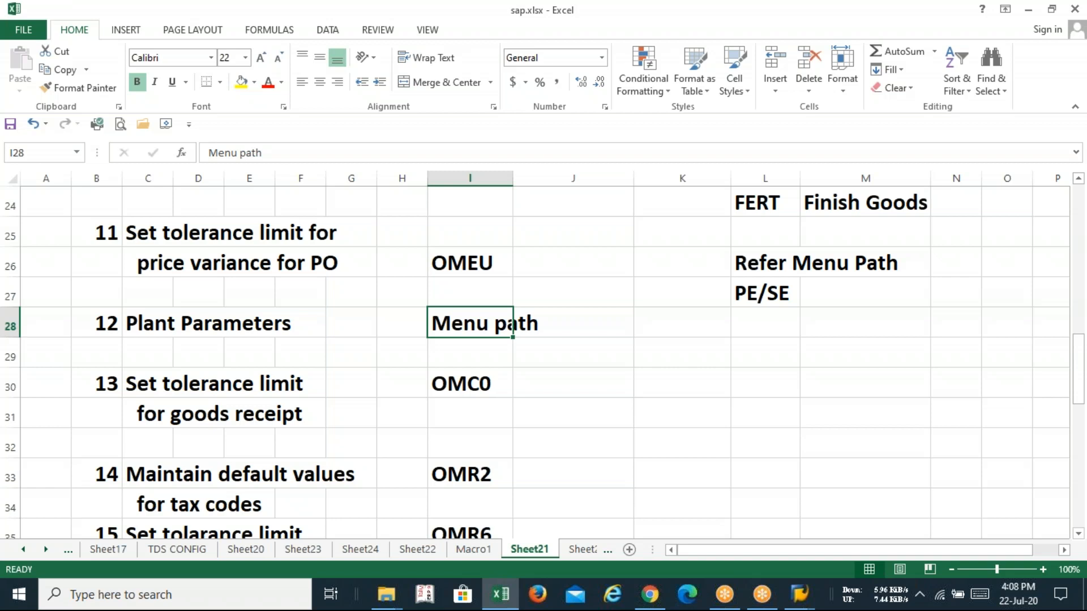
left_click(470, 384)
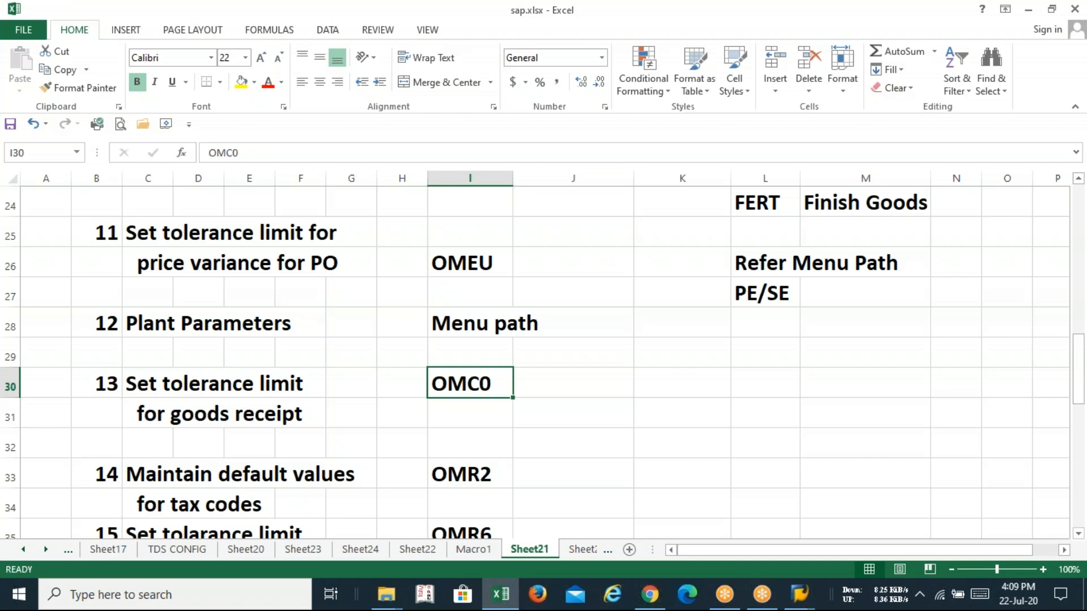
left_click(469, 413)
left_click(470, 383)
Step: Switch back to SAP, leave the customizing screens and run transaction OMC0 to open the goods receipt tolerance limits
key("alt+Tab")
left_click(209, 43)
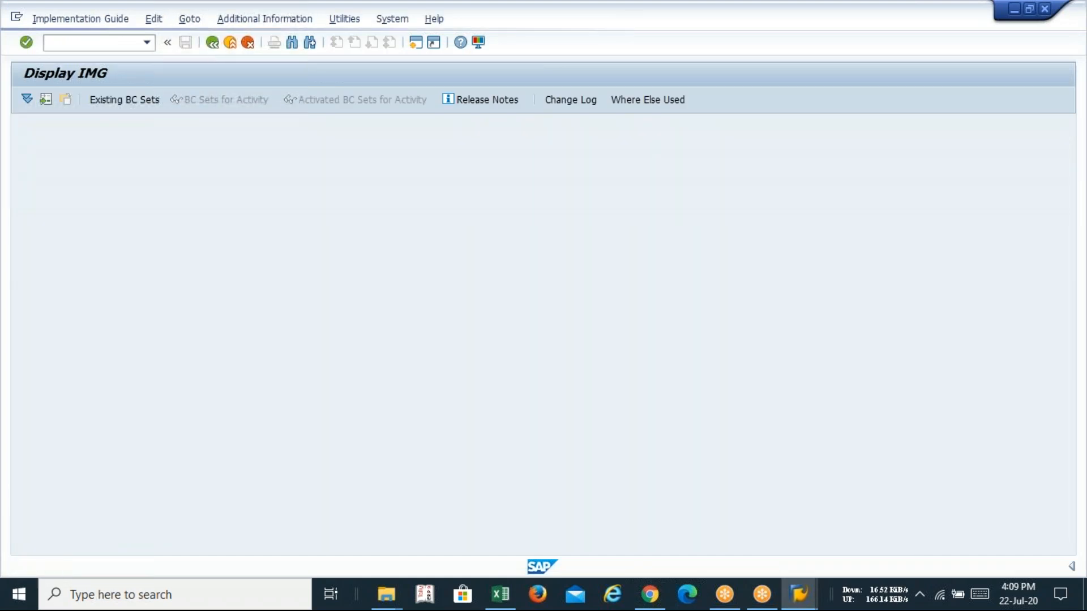
left_click(210, 43)
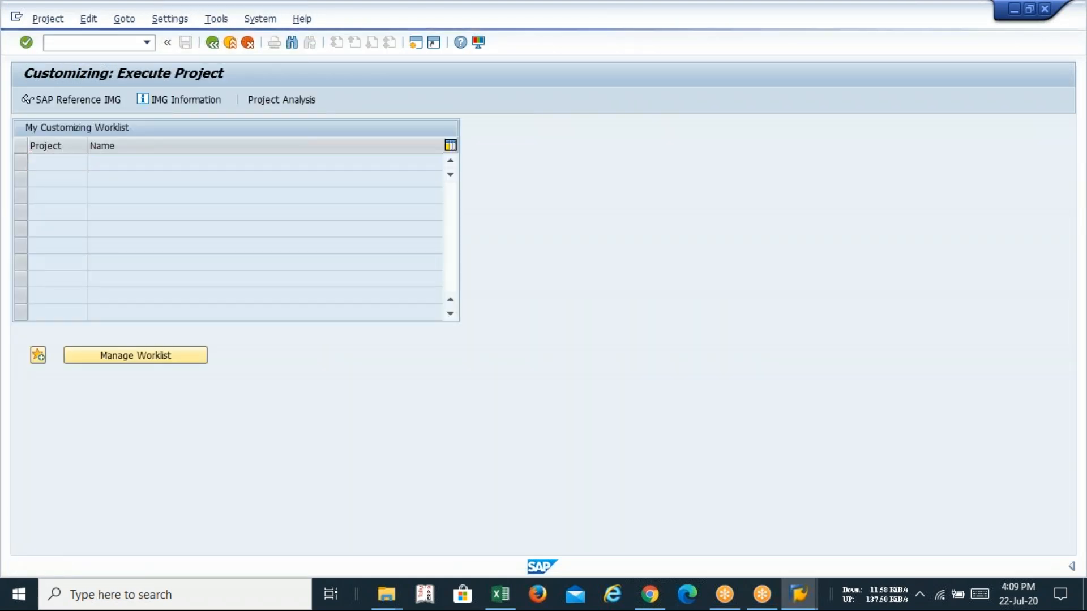
key("F3")
type("OMC0")
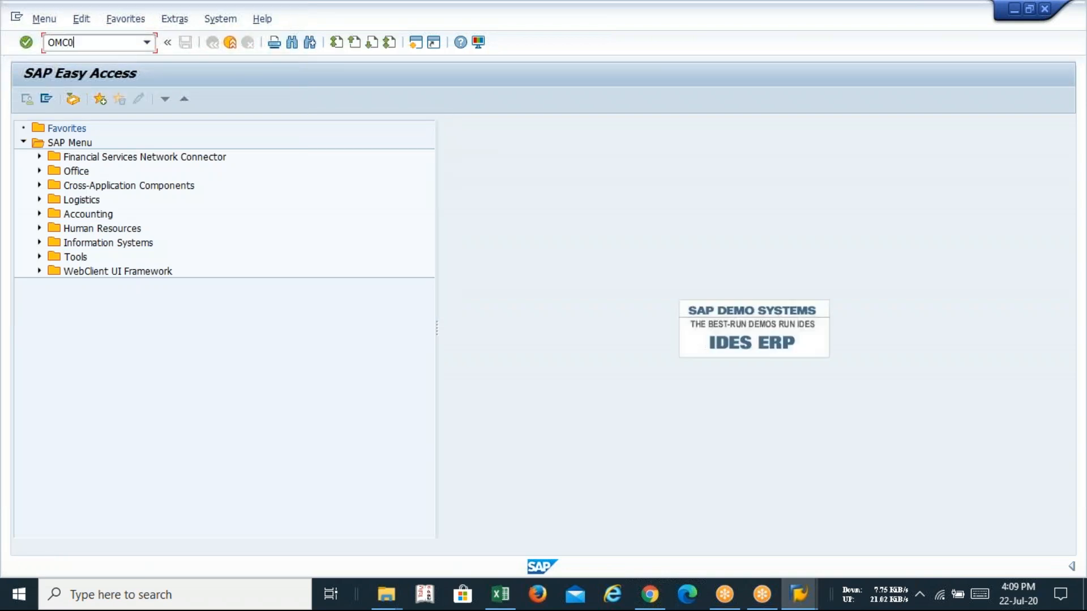
key("Return")
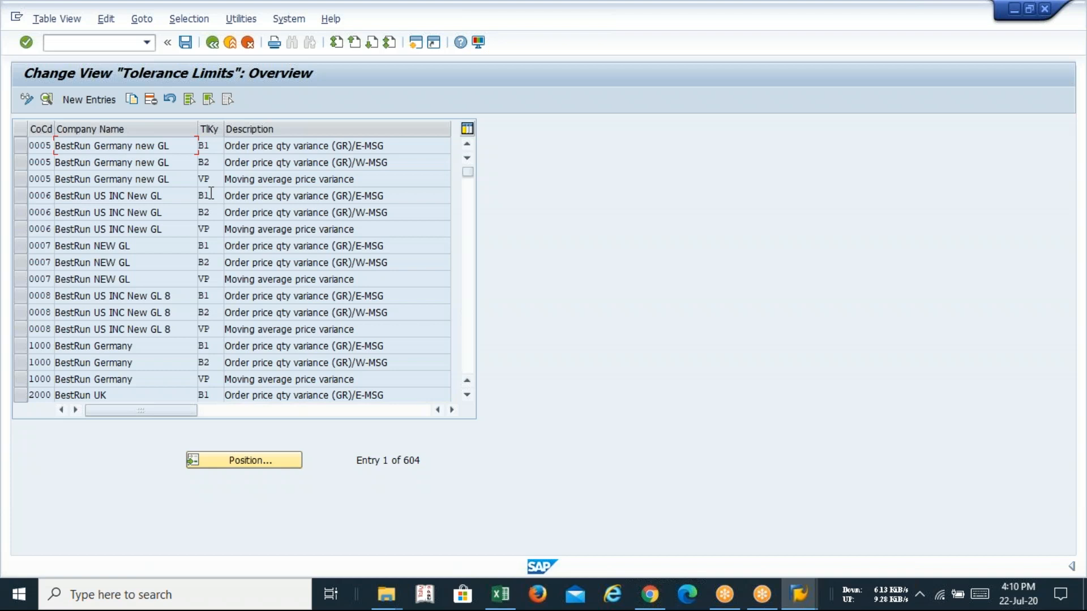
Step: Note the tolerance keys B1/B2/VP in cell L30 of the Excel list, checking them against the SAP tolerance limits
key("alt+Tab")
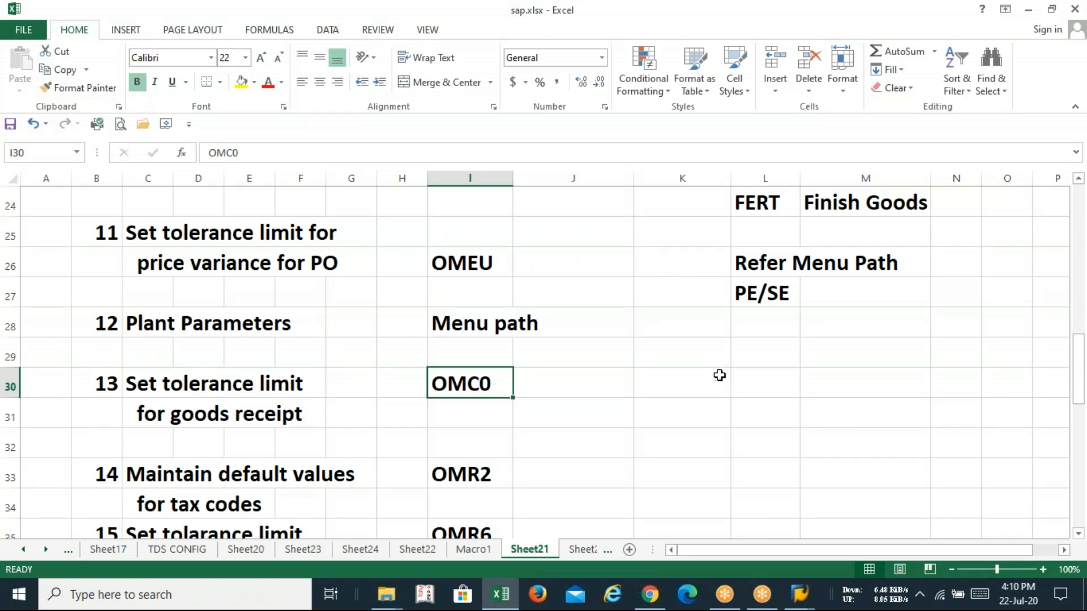
left_click(736, 384)
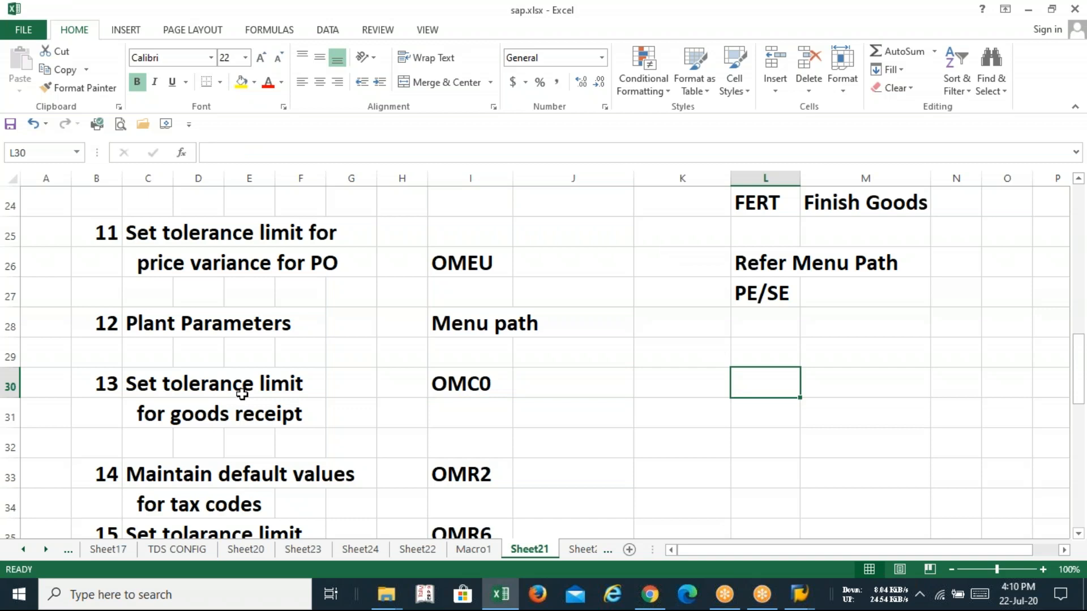
key("alt+Tab")
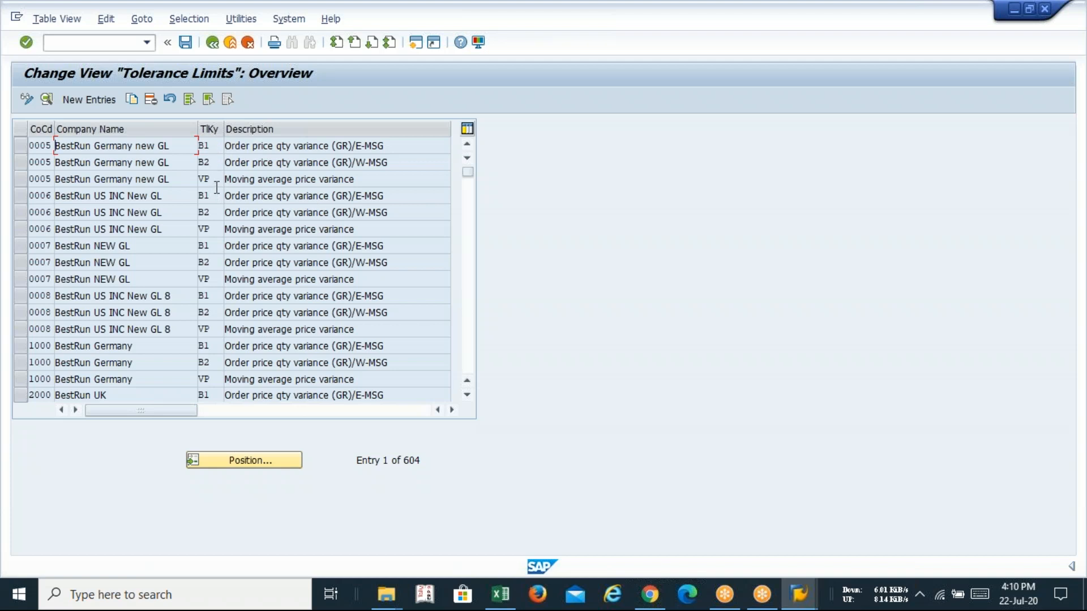
key("alt+Tab")
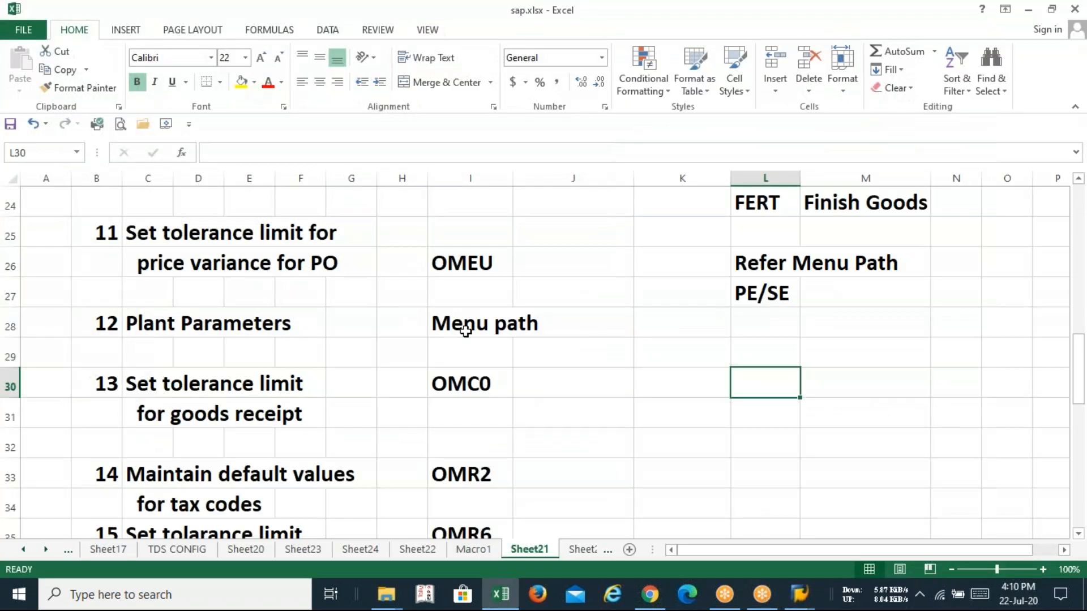
type("b")
key("BackSpace")
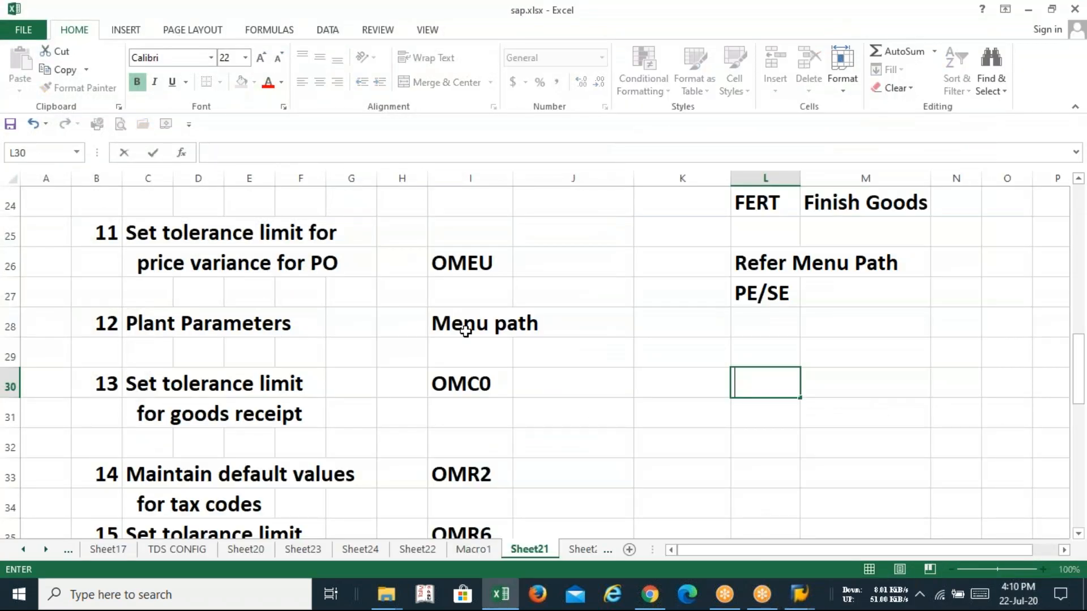
type("v")
key("BackSpace")
type("v")
key("BackSpace")
type("b")
key("BackSpace")
type("B1/B2/")
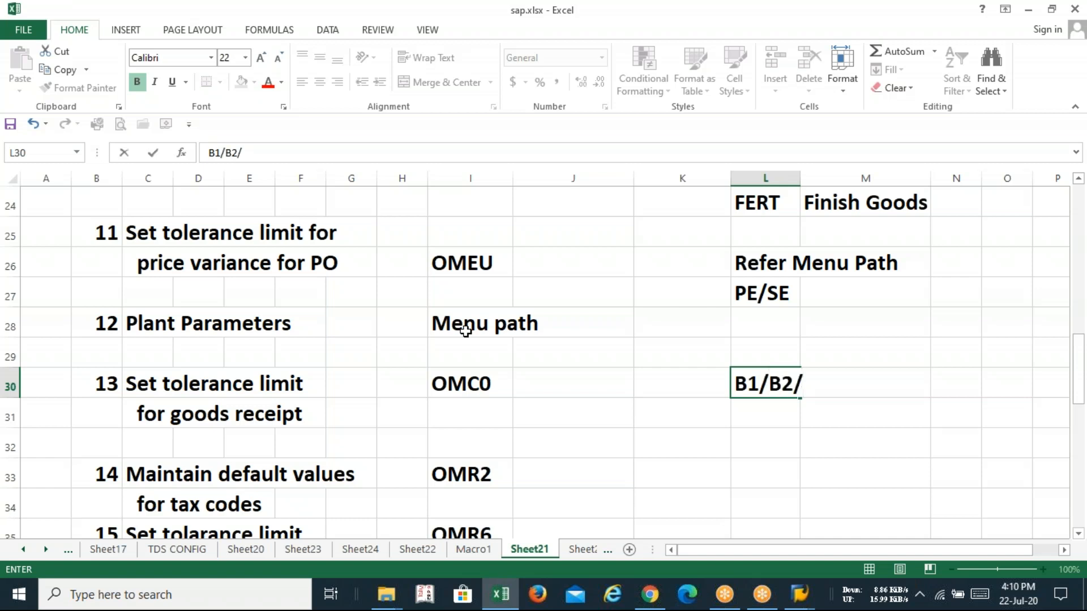
type("VP")
key("Return")
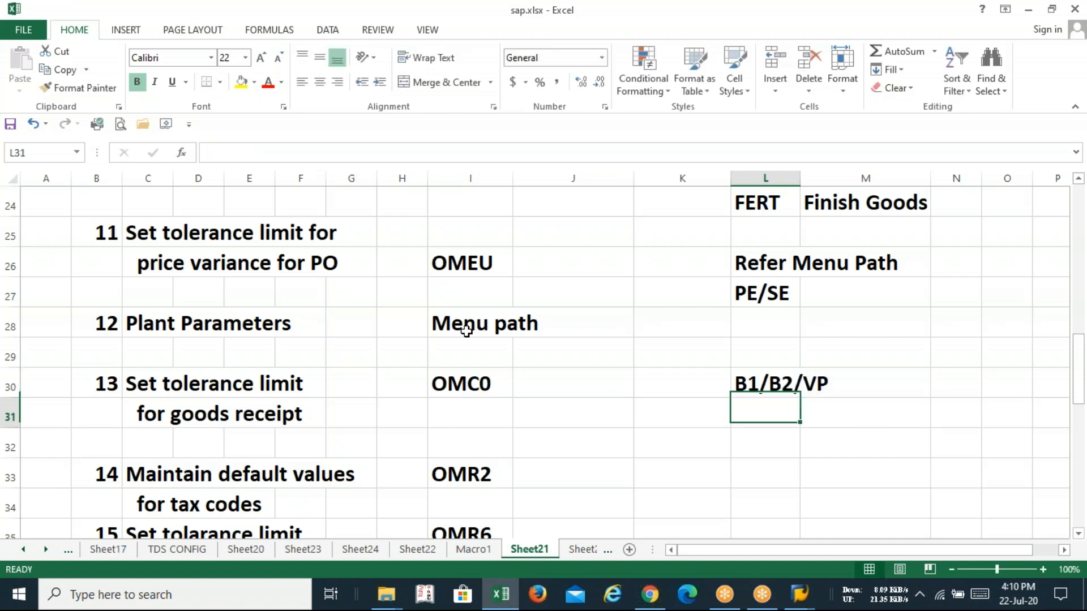
Step: Return to SAP, leave the tolerance limits and start displaying material ICSIRM600 with transaction MM03
key("alt+Tab")
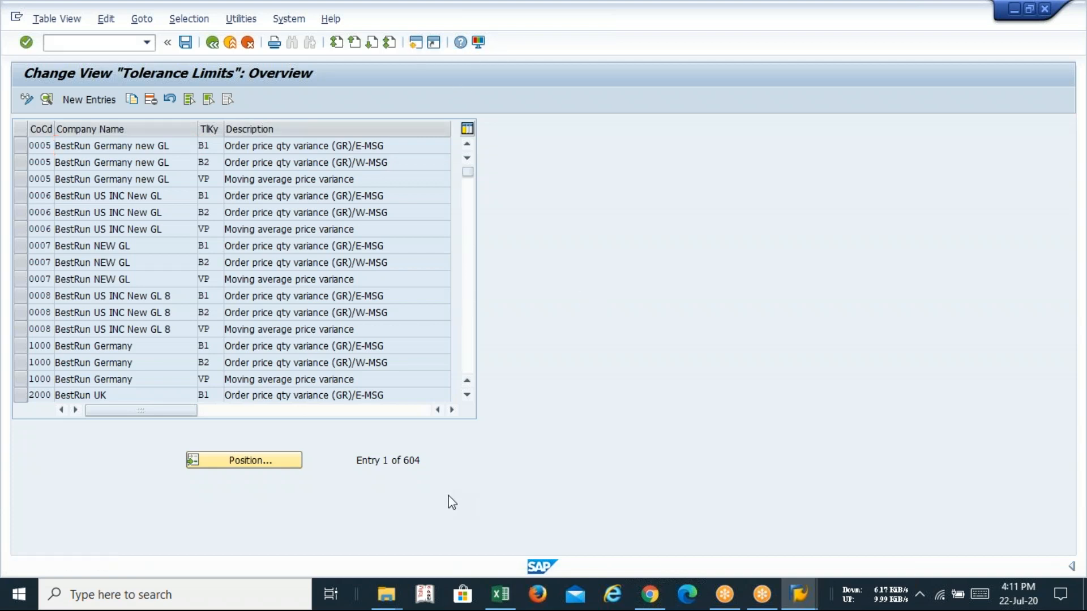
key("F3")
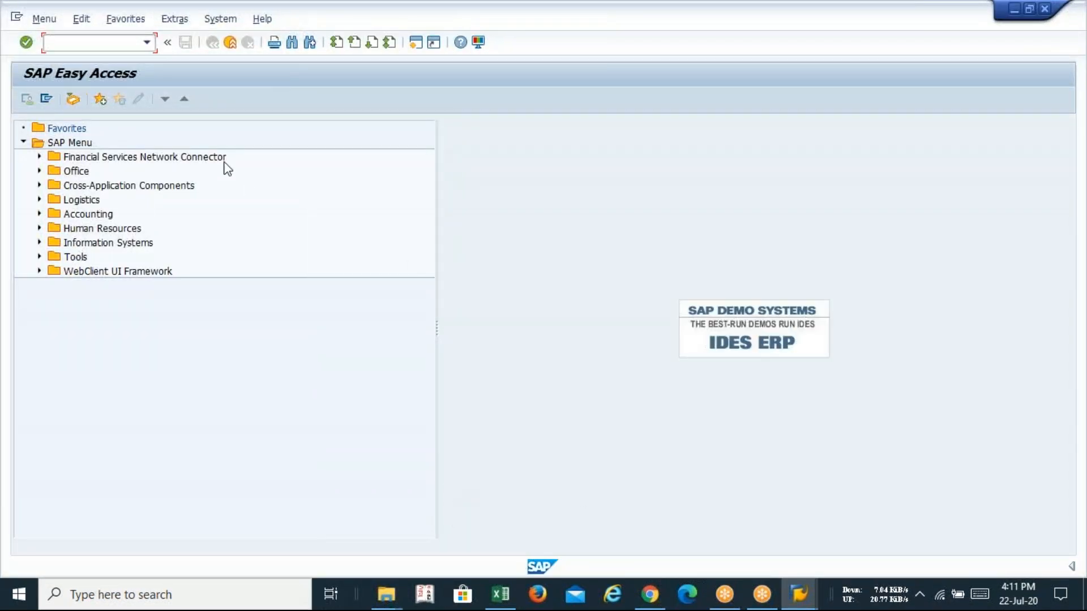
left_click(96, 41)
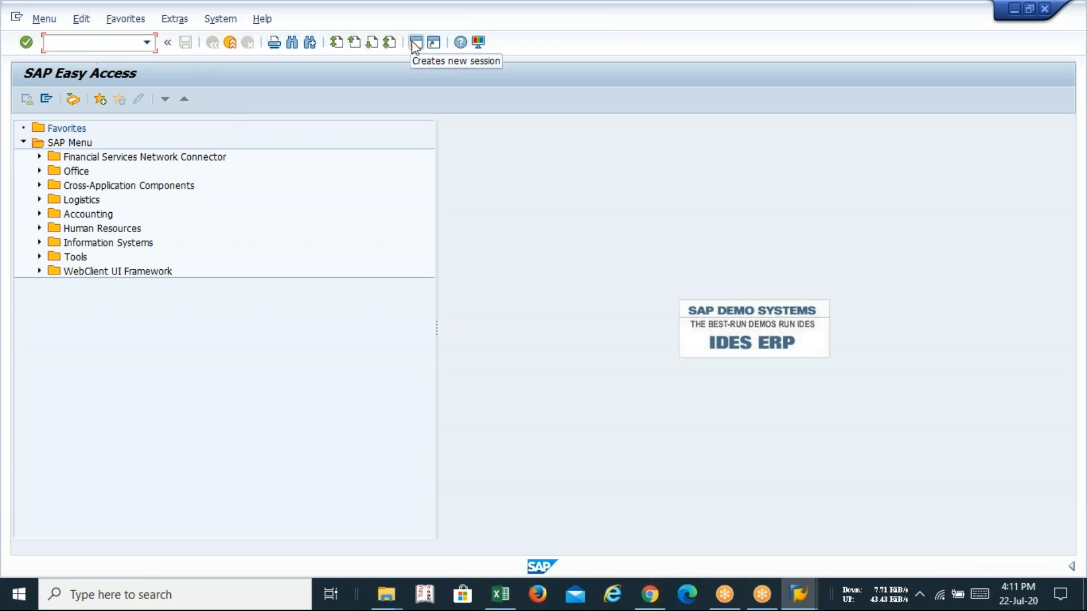
type("mm03")
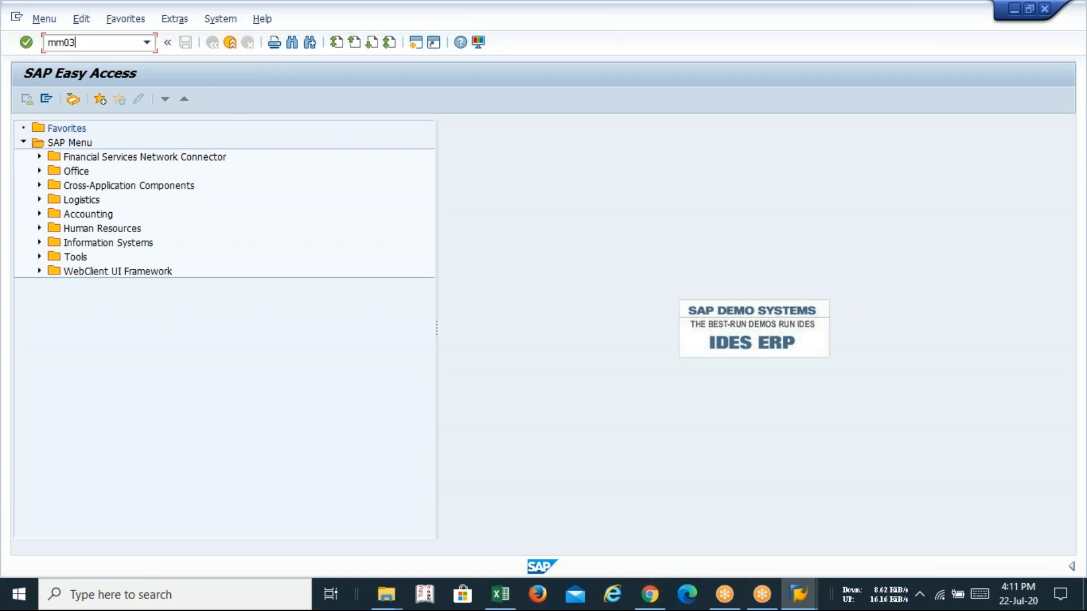
key("Return")
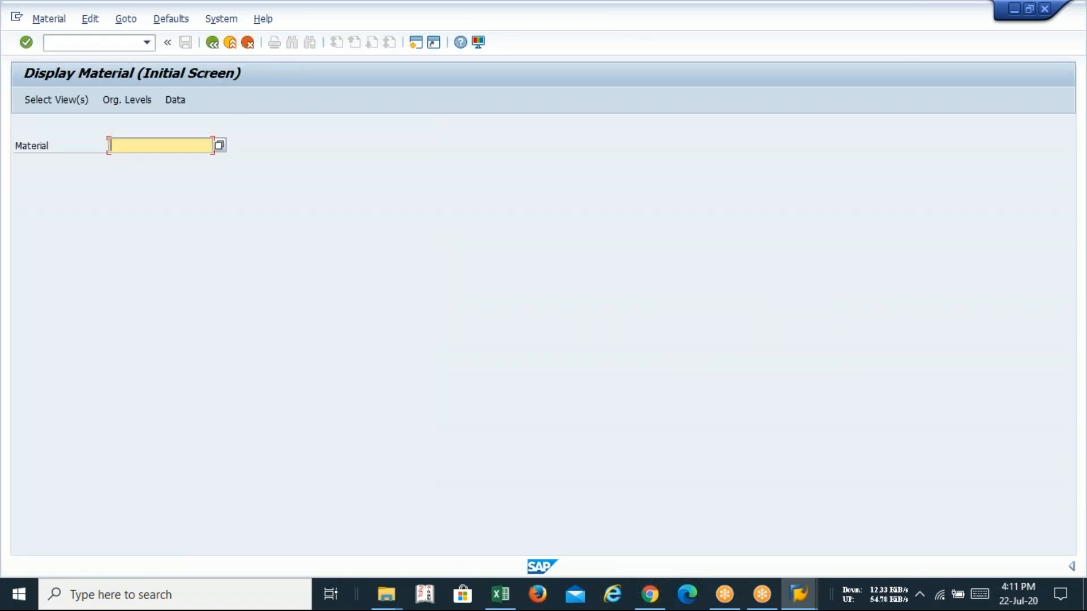
type("i")
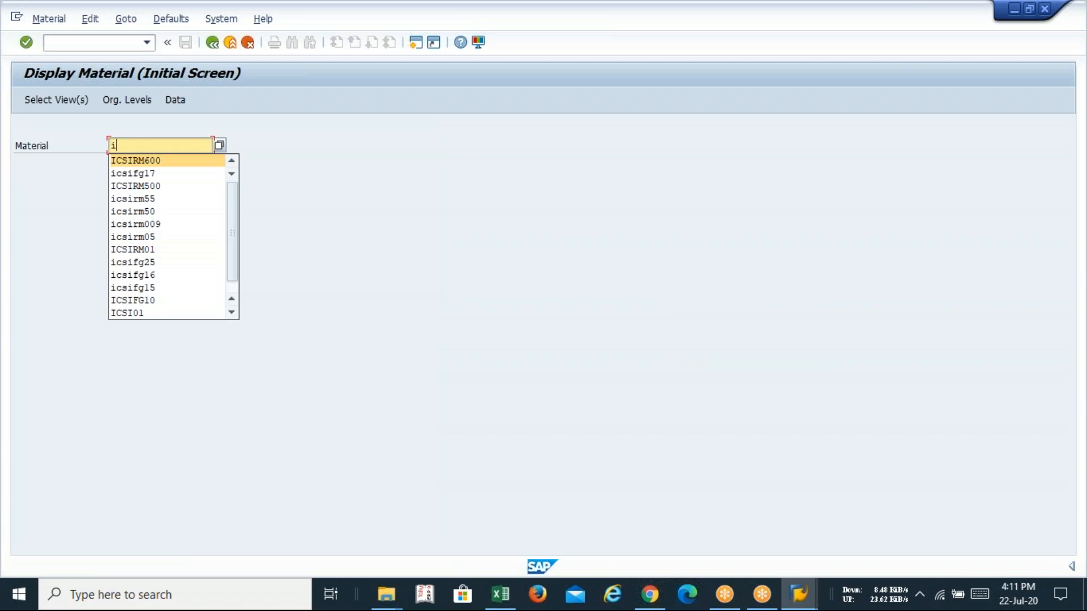
key("Return")
key("Return")
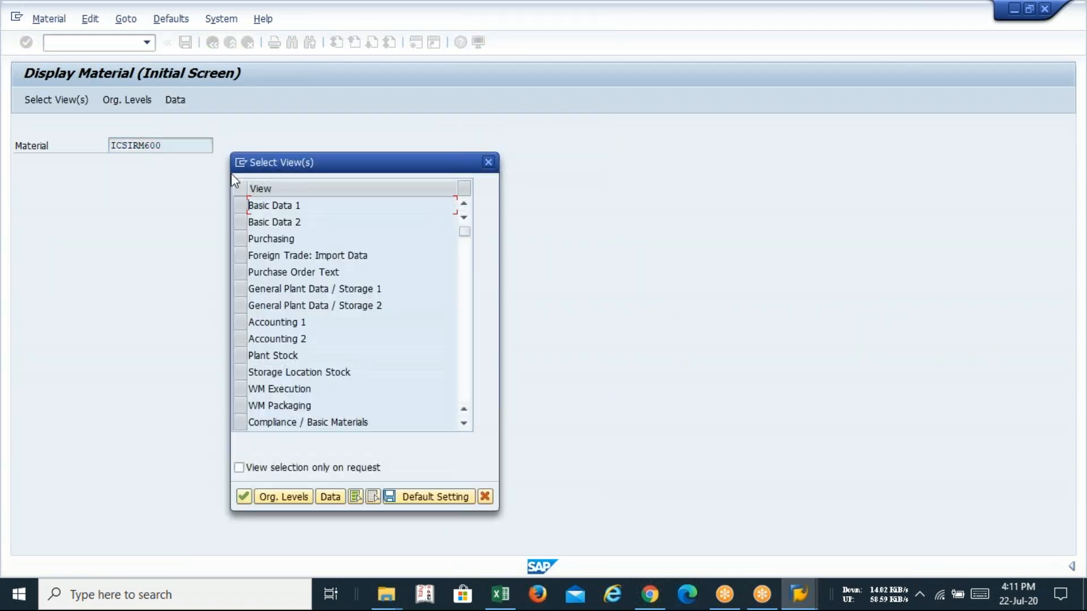
Step: Choose the Basic Data 1 and 2, Purchasing, General Plant Data / Storage 1 and 2, and Accounting 1 and 2 views for display
left_click(245, 207)
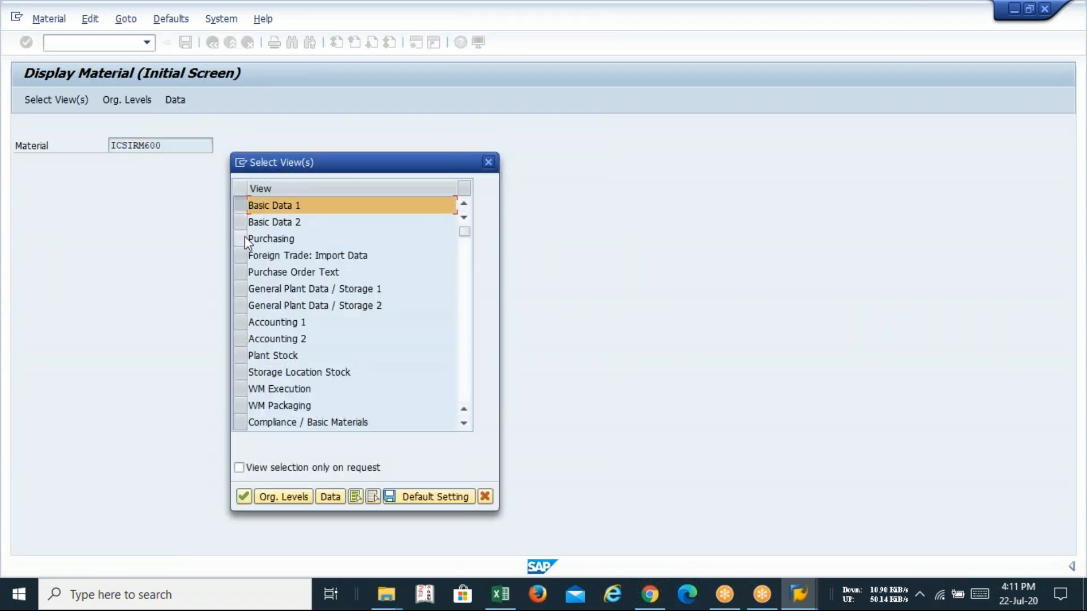
left_click(245, 225)
left_click(241, 237)
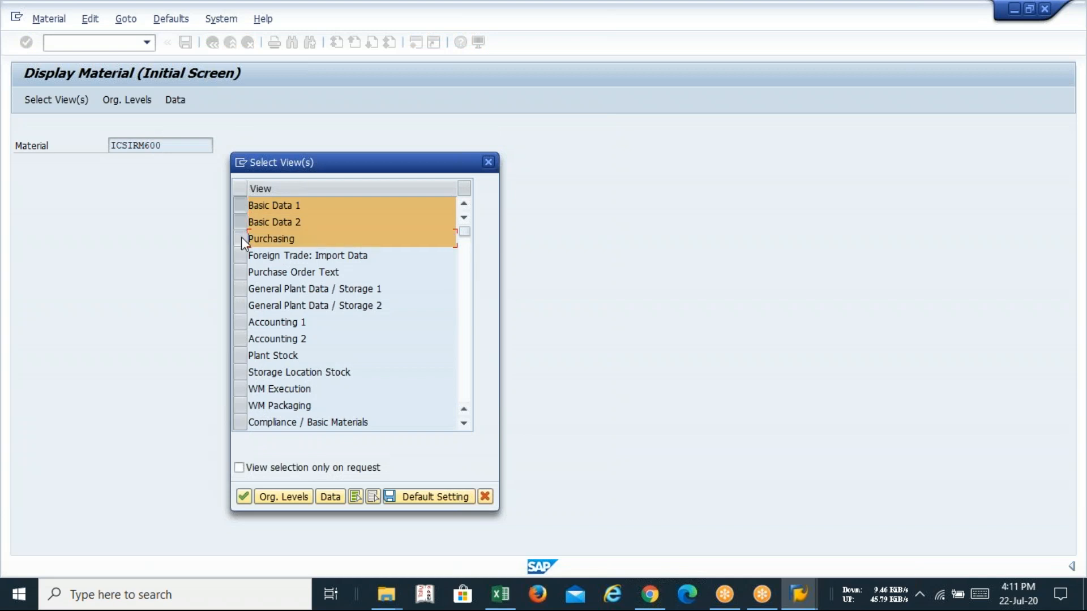
left_click(241, 290)
left_click(241, 305)
left_click(241, 322)
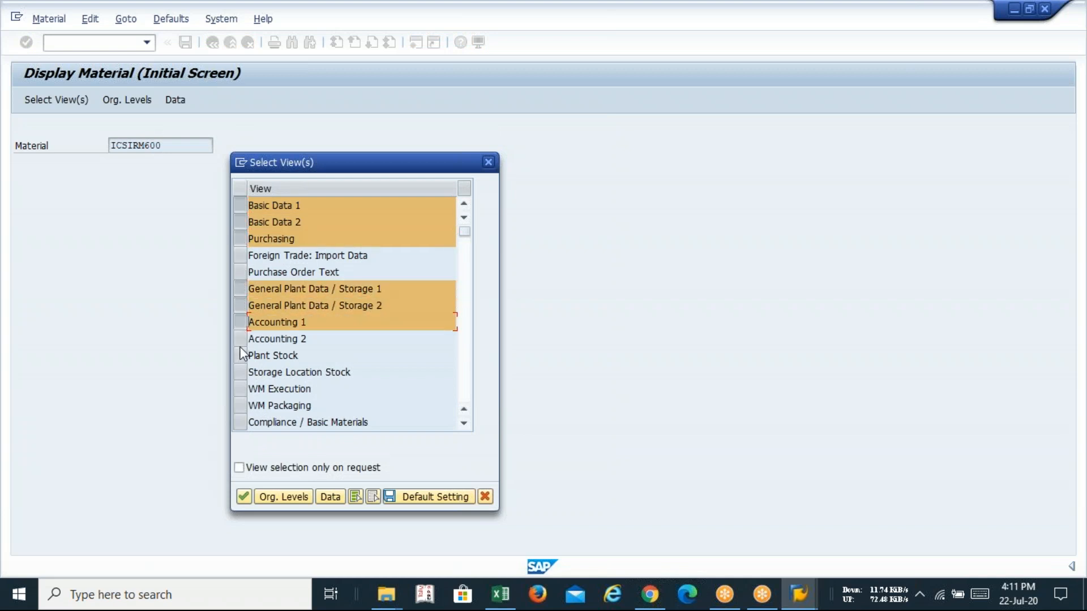
left_click(242, 339)
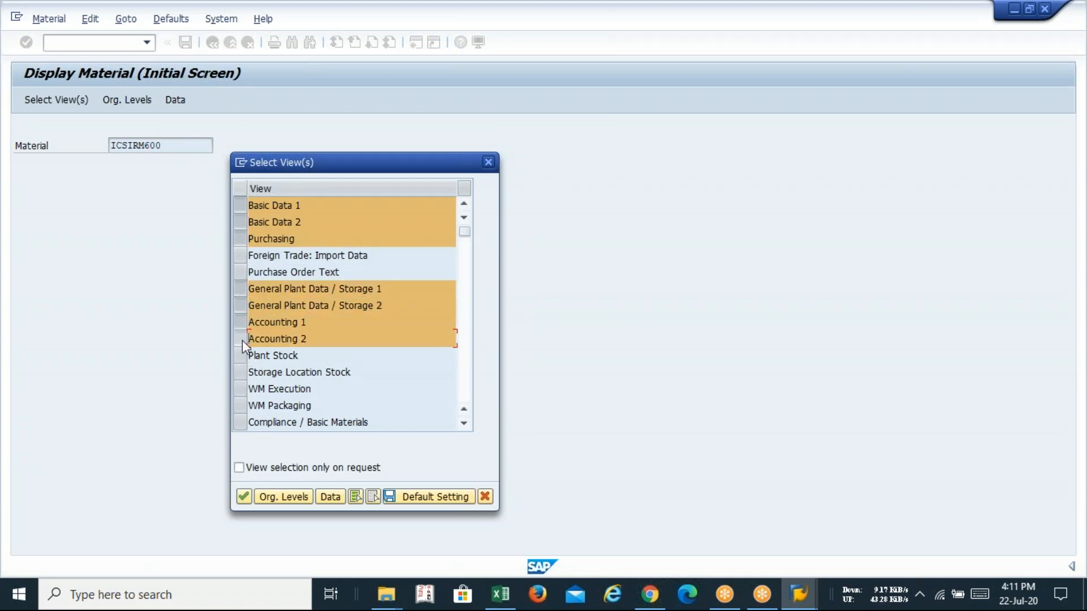
key("Return")
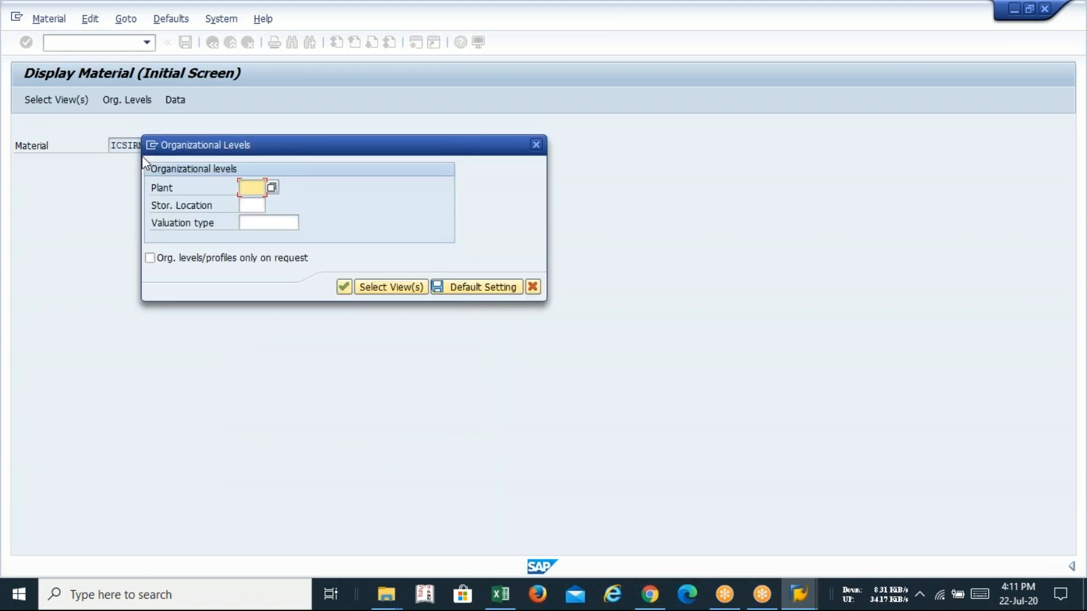
Step: Set the organizational levels to plant CS20 and storage location IPLX and open the material's data
left_click(259, 187)
key("Down")
key("Return")
key("Down")
key("Return")
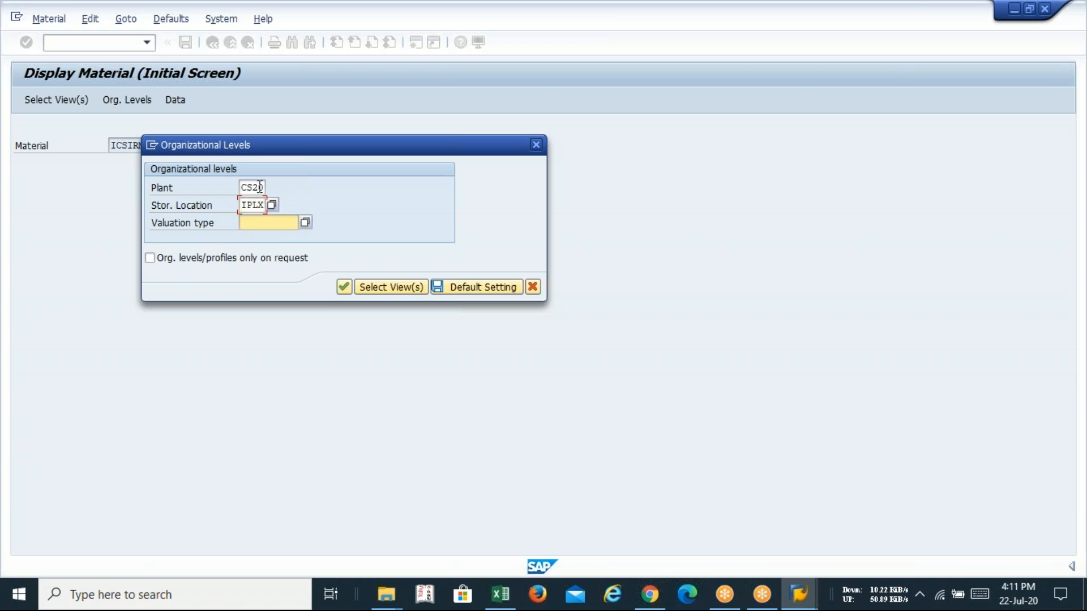
key("Return")
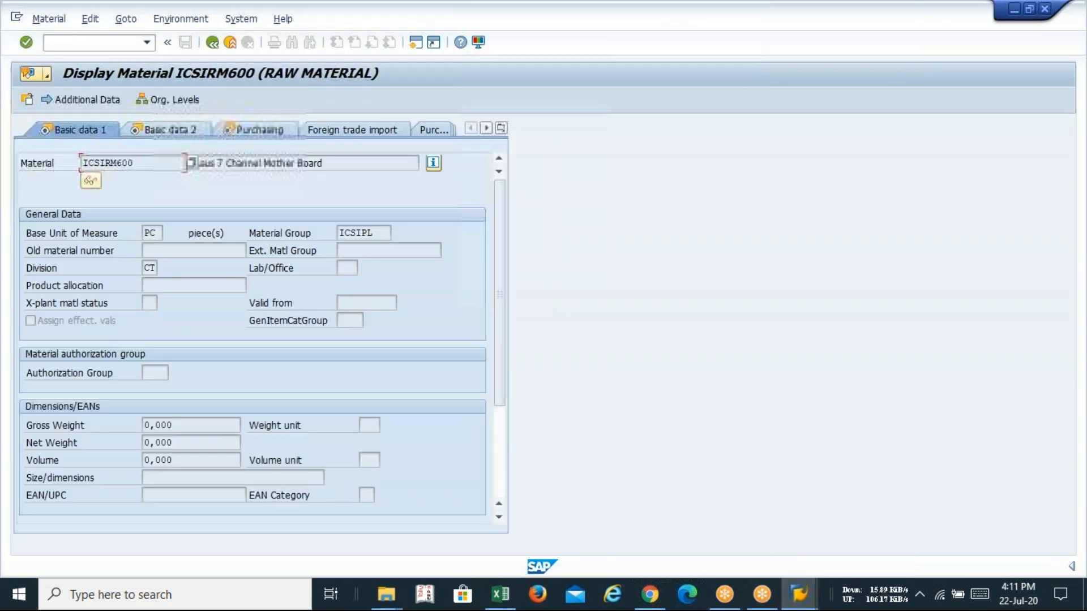
Step: Open the Accounting 1 view of material ICSIRM600 and examine its price control under current valuation
left_click(487, 128)
left_click(486, 128)
left_click(486, 128)
left_click(429, 131)
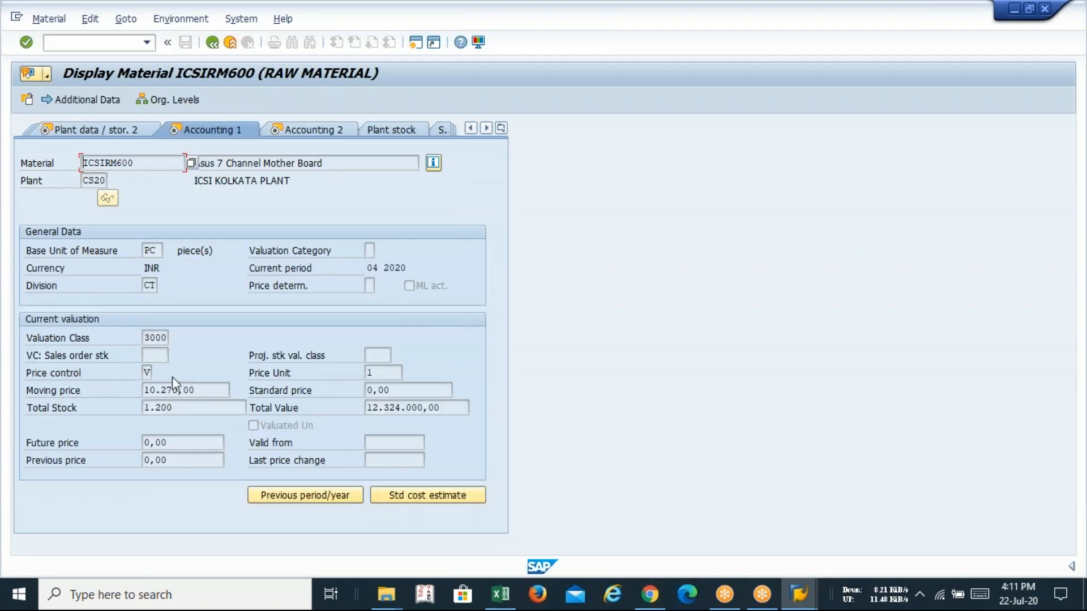
left_click(148, 375)
Step: Return to the goods receipt tolerance limits session and look through the possible tolerance keys
key("alt+Tab")
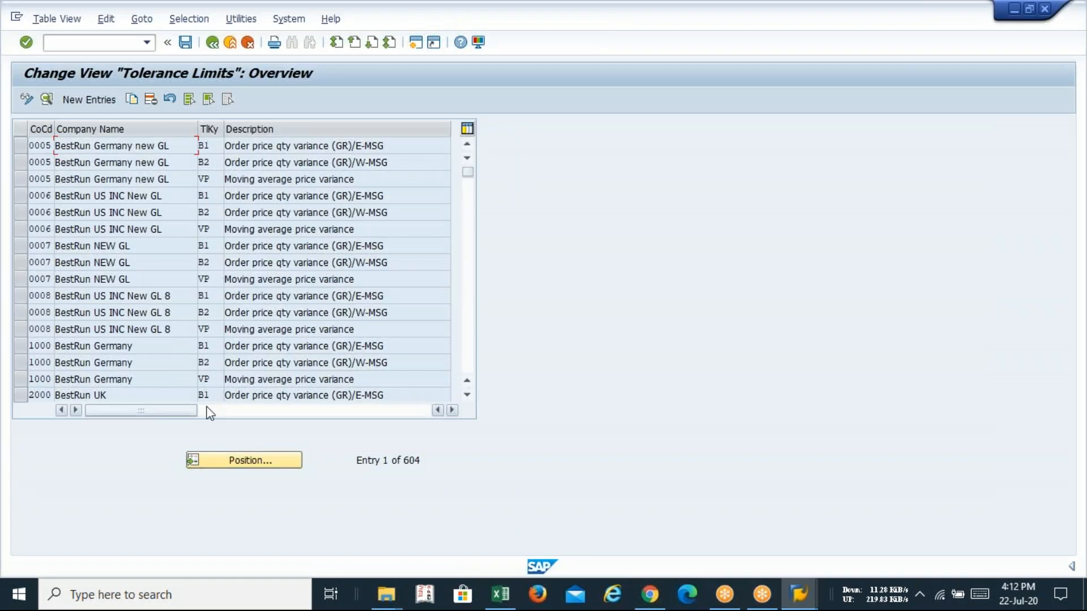
left_click(212, 180)
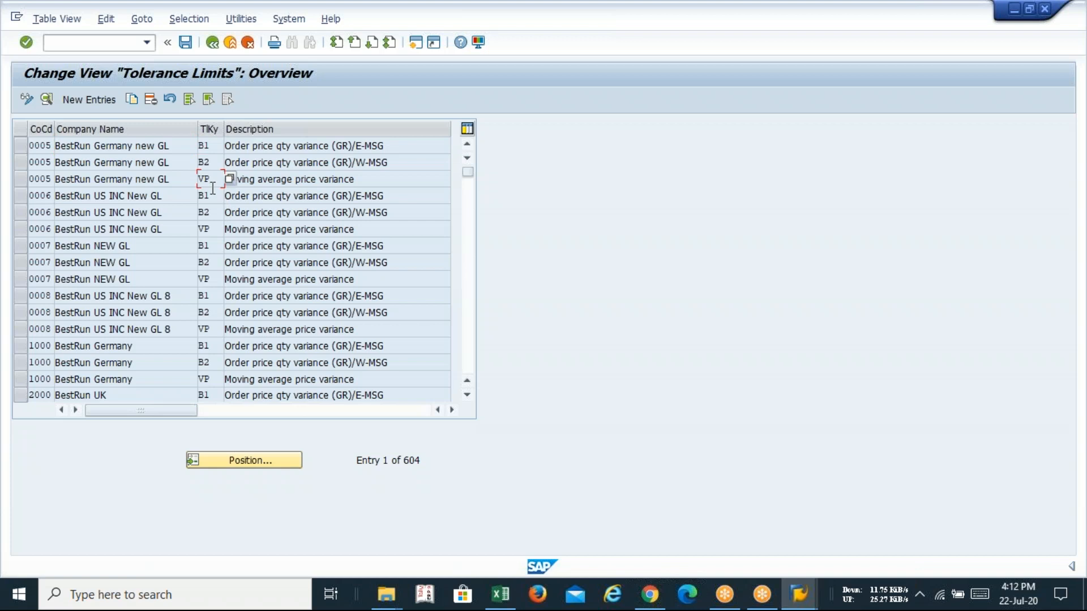
left_click(229, 179)
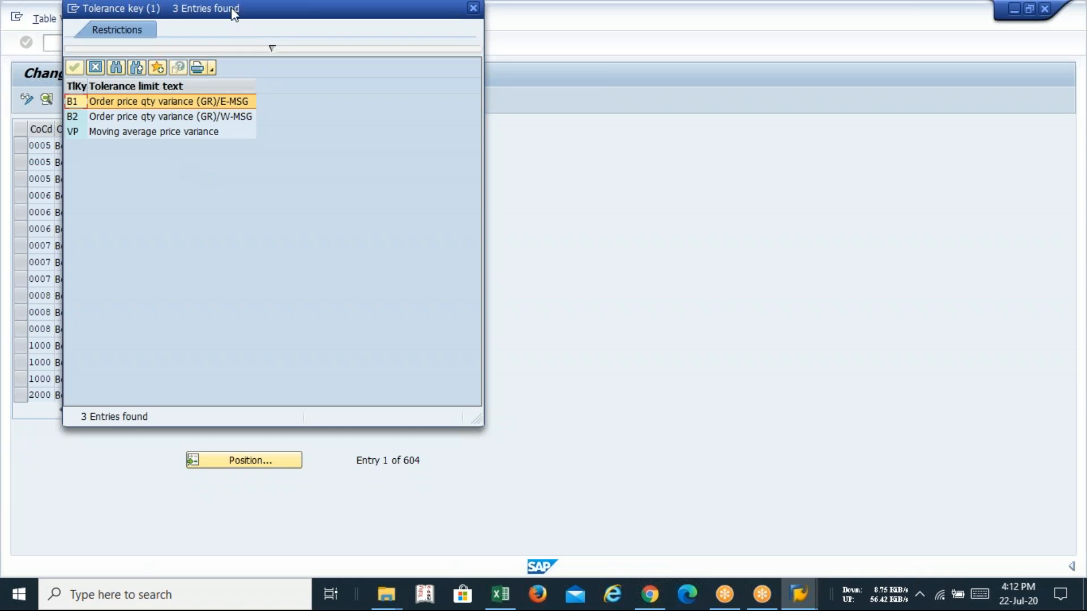
left_click_drag(231, 9, 237, 64)
left_click(480, 62)
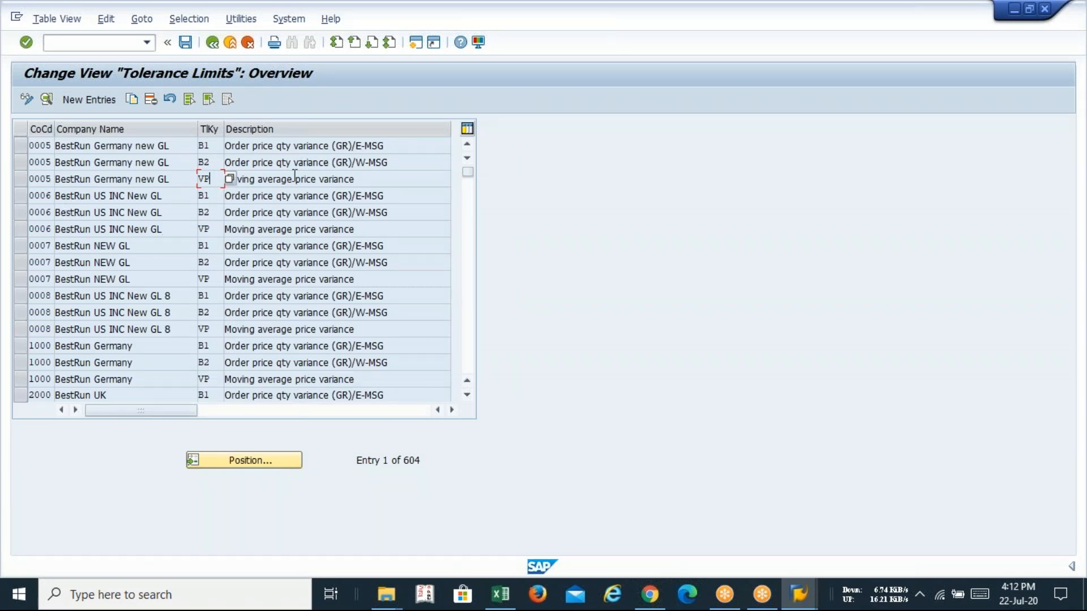
left_click(393, 178)
left_click_drag(19, 148, 19, 227)
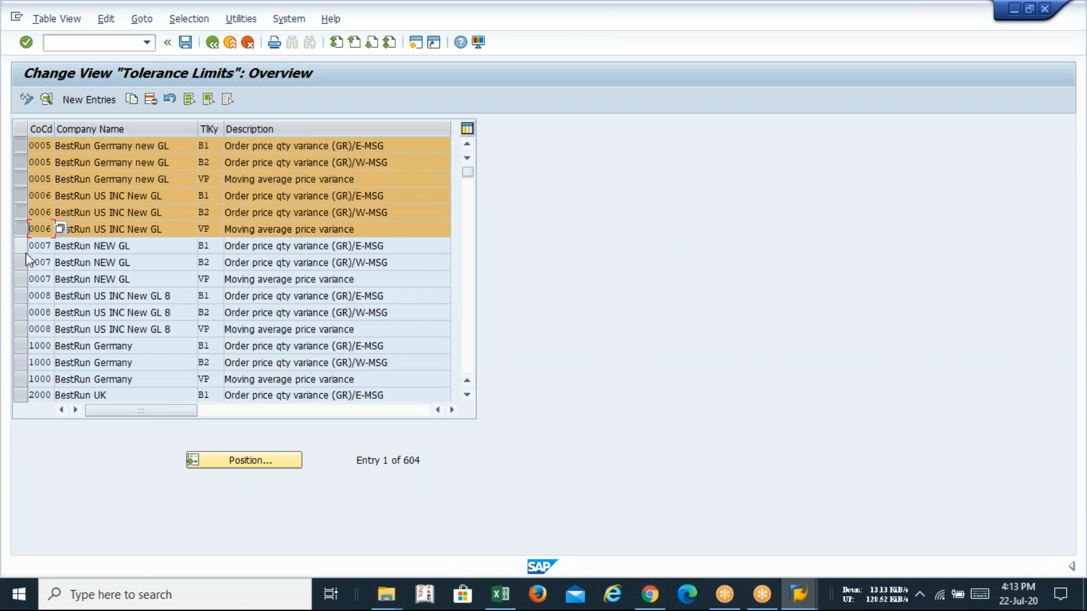
left_click_drag(22, 229, 19, 147)
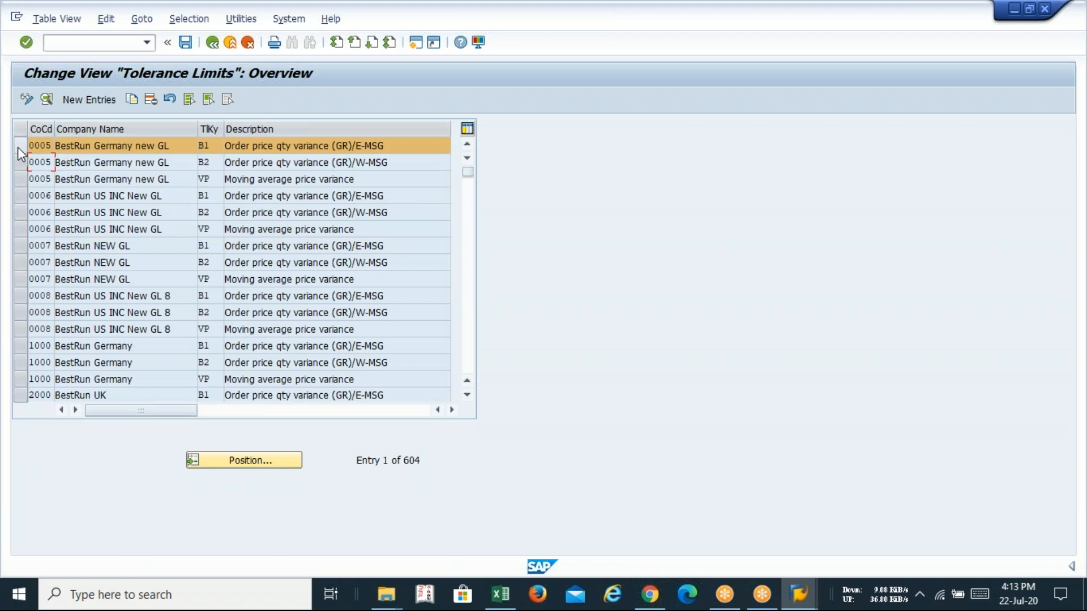
left_click(21, 151)
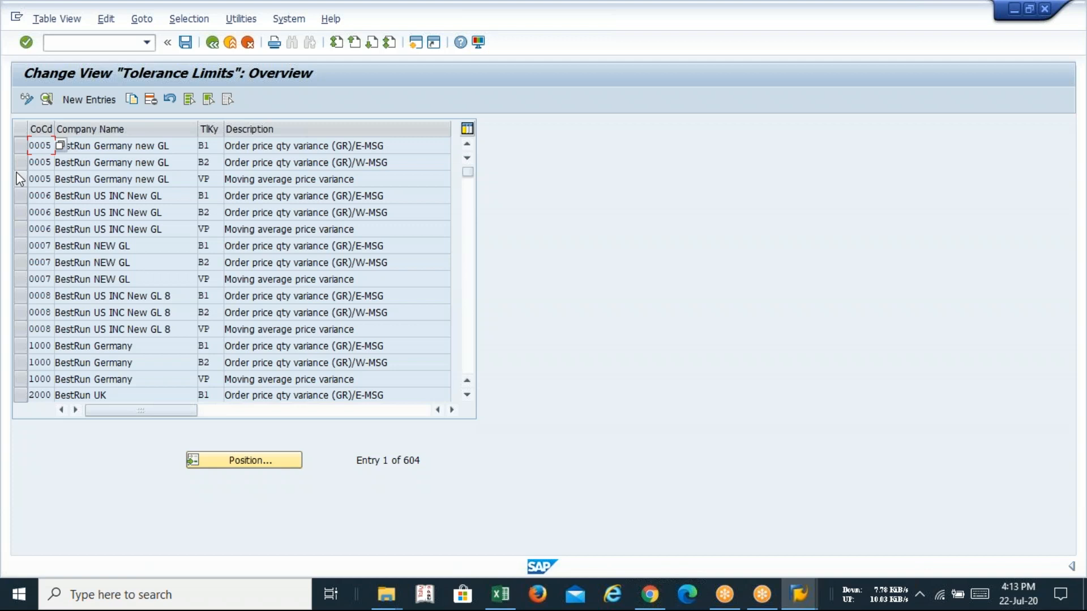
Step: Position the tolerance limits list at company code ICSI
left_click(231, 467)
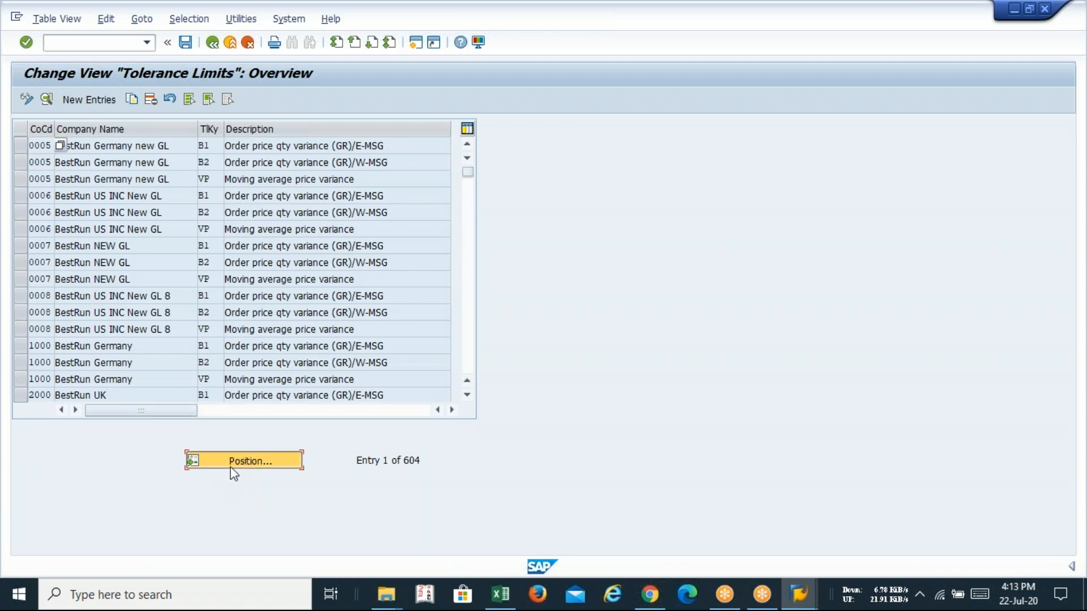
left_click_drag(163, 197, 563, 175)
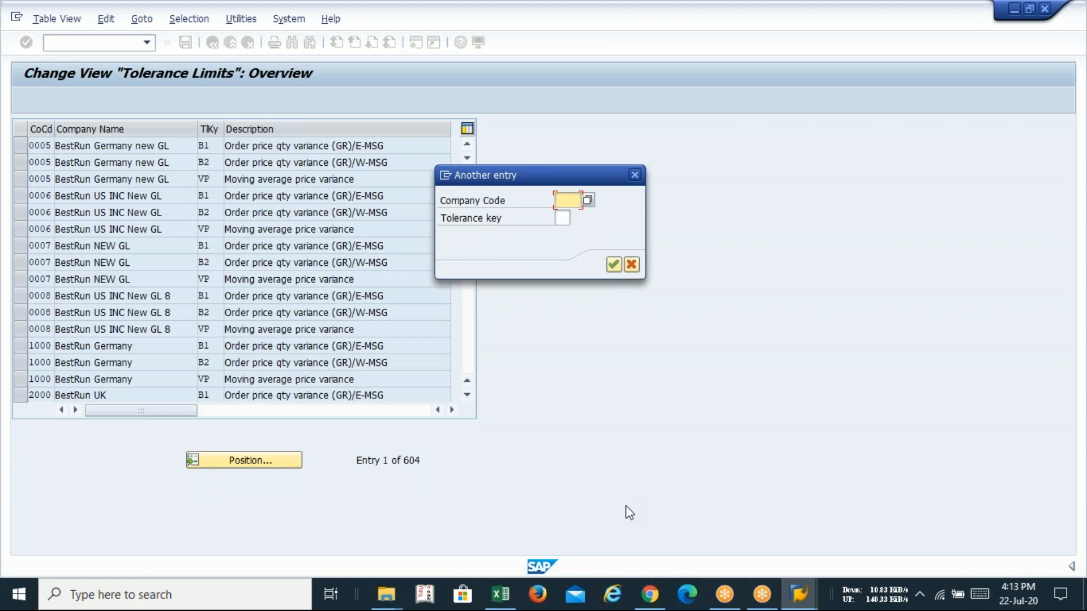
type("ICSI")
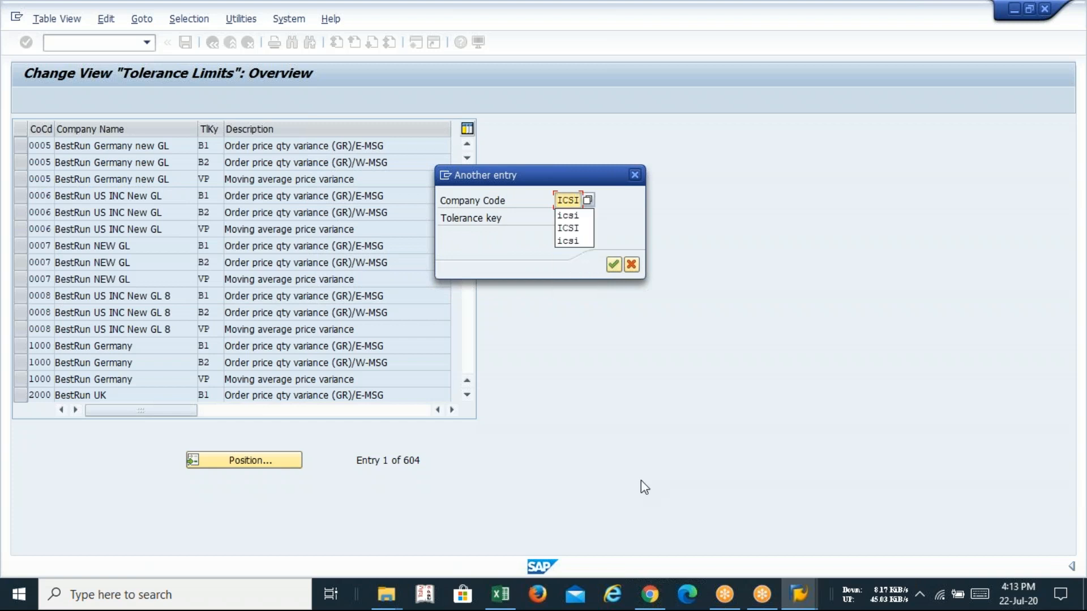
key("Return")
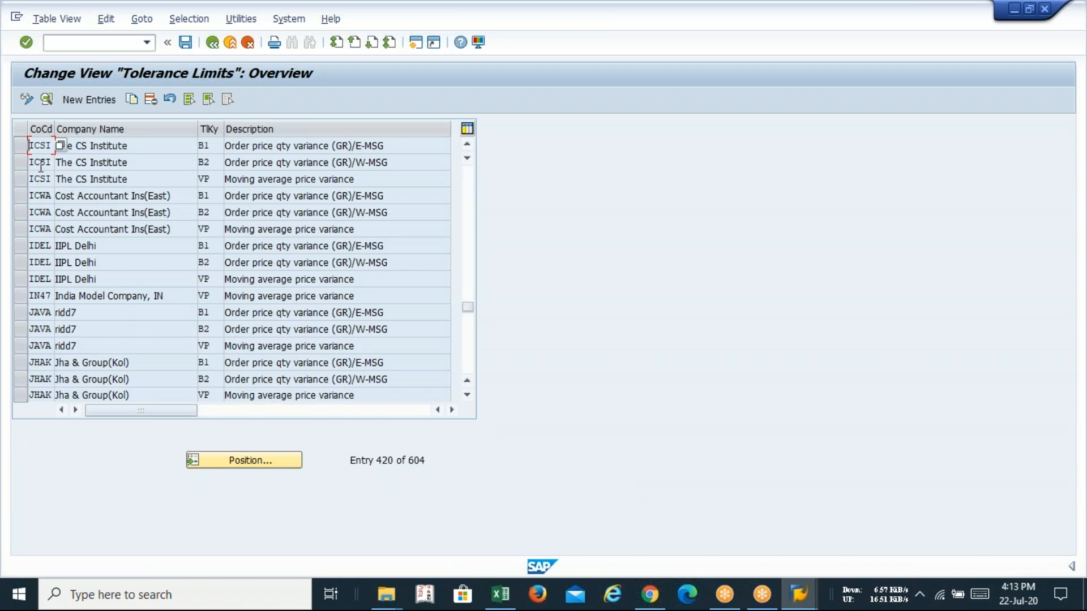
Step: Select the B1, B2 and VP entries of company code ICSI and start copying them
left_click(20, 149)
left_click(22, 163)
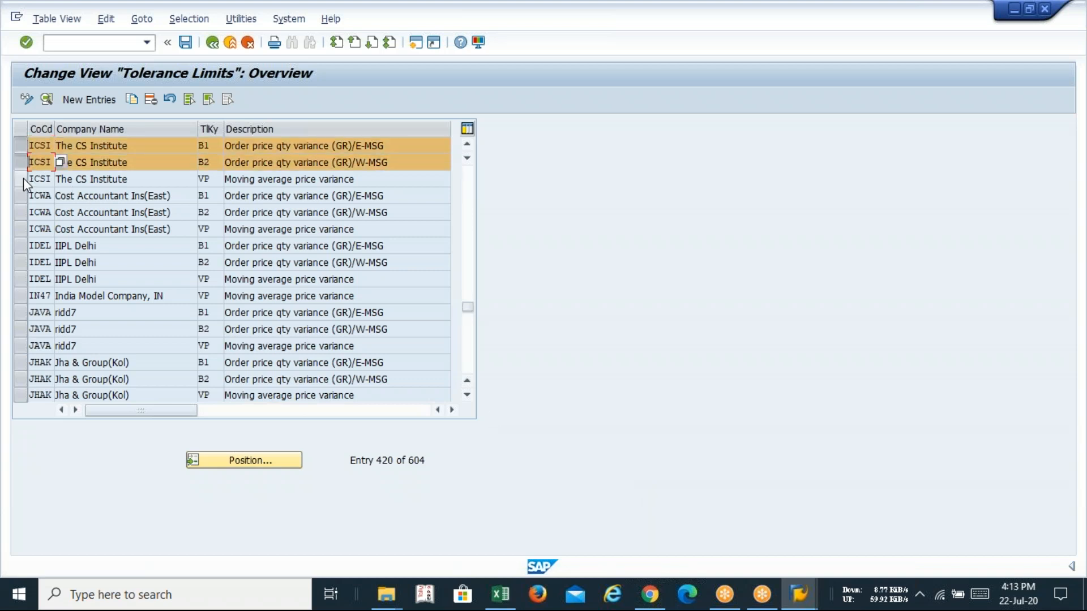
left_click(23, 178)
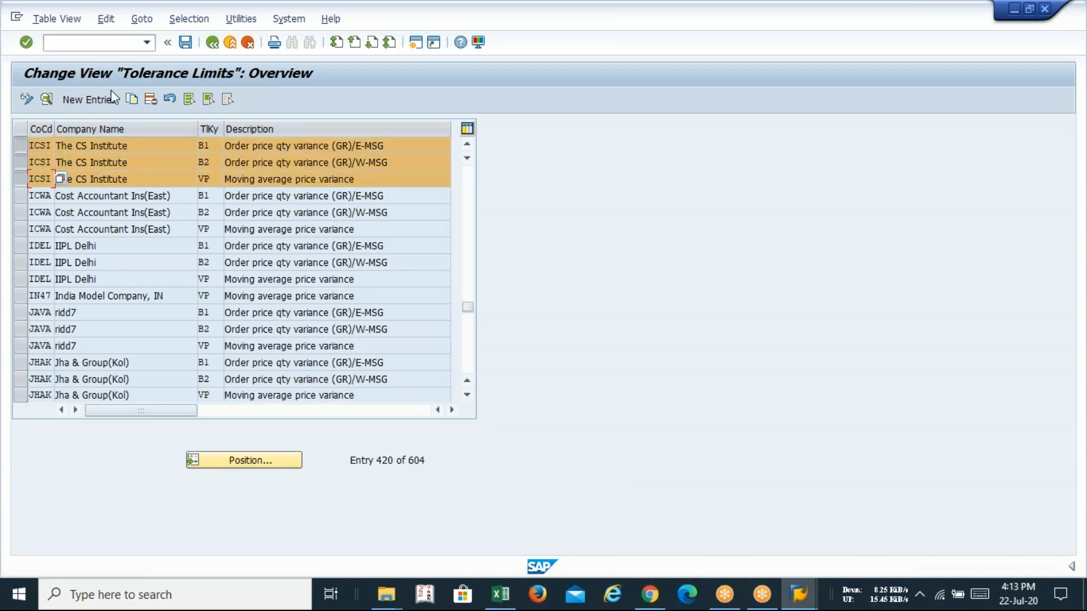
left_click(131, 100)
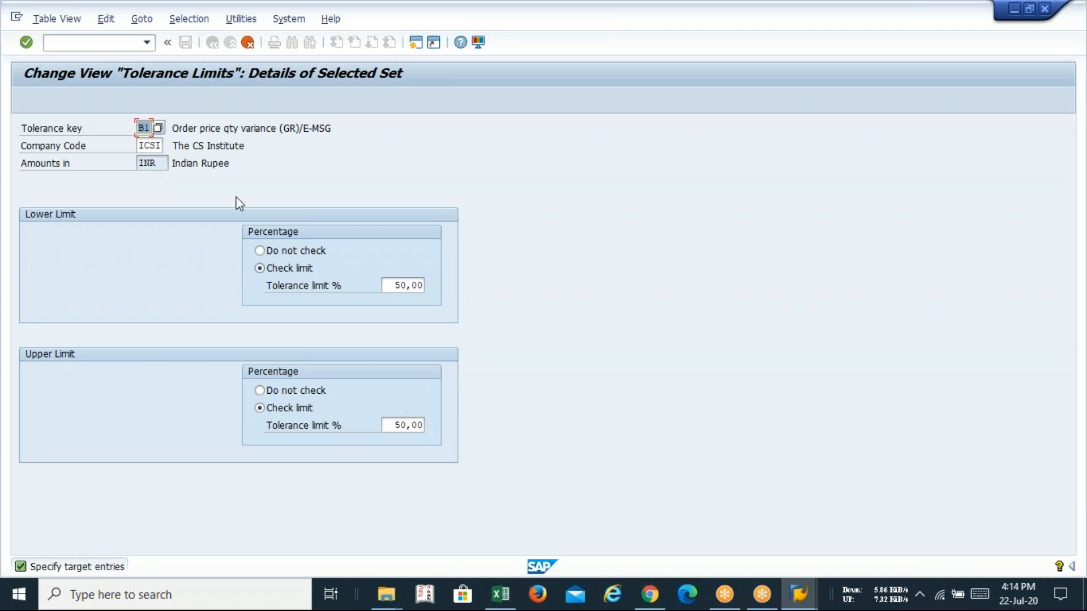
Step: Set company code LAVA as the target for the copied B1 entry and accept it
left_click(160, 145)
key("BackSpace")
key("BackSpace")
key("BackSpace")
key("BackSpace")
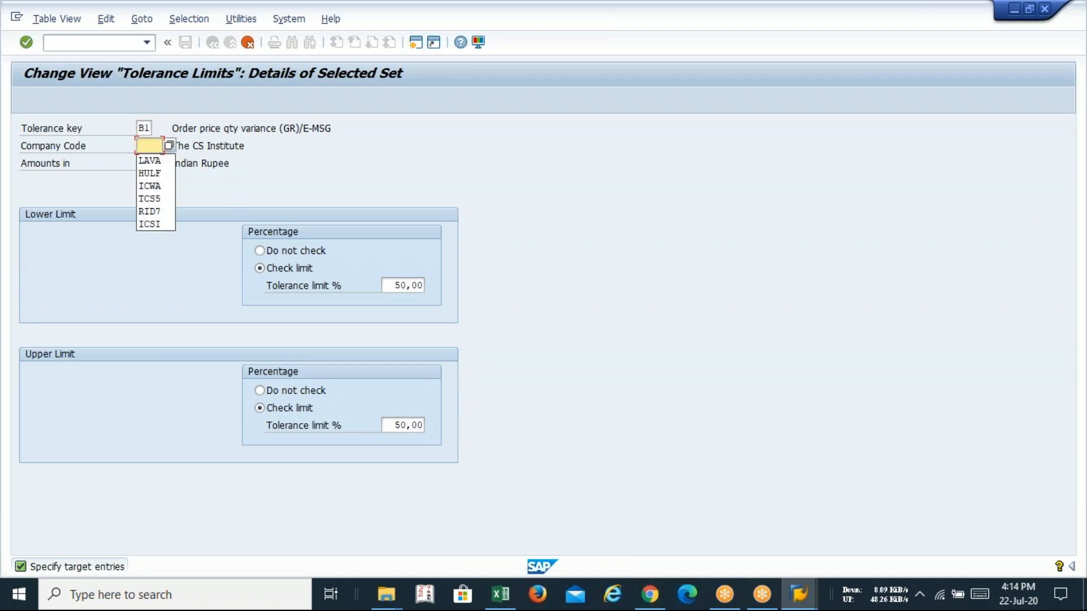
key("Down")
key("Return")
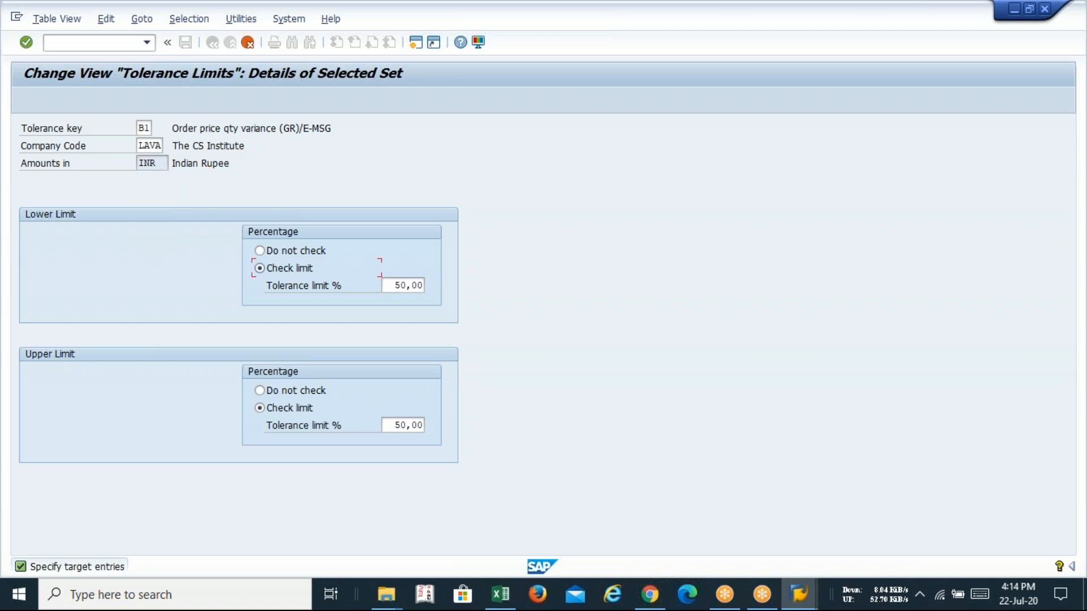
key("Return")
Step: Give the second copied entry tolerance key B2 and company code LAVA, and accept it
key("BackSpace")
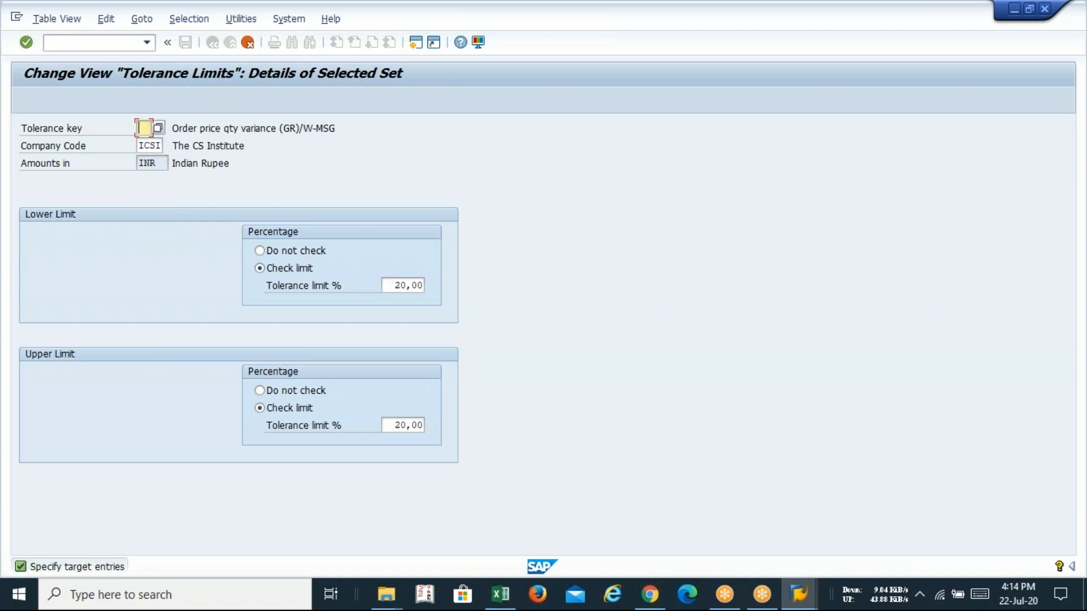
type("B2")
key("Tab")
key("BackSpace")
type("I")
key("Down")
key("Return")
key("Return")
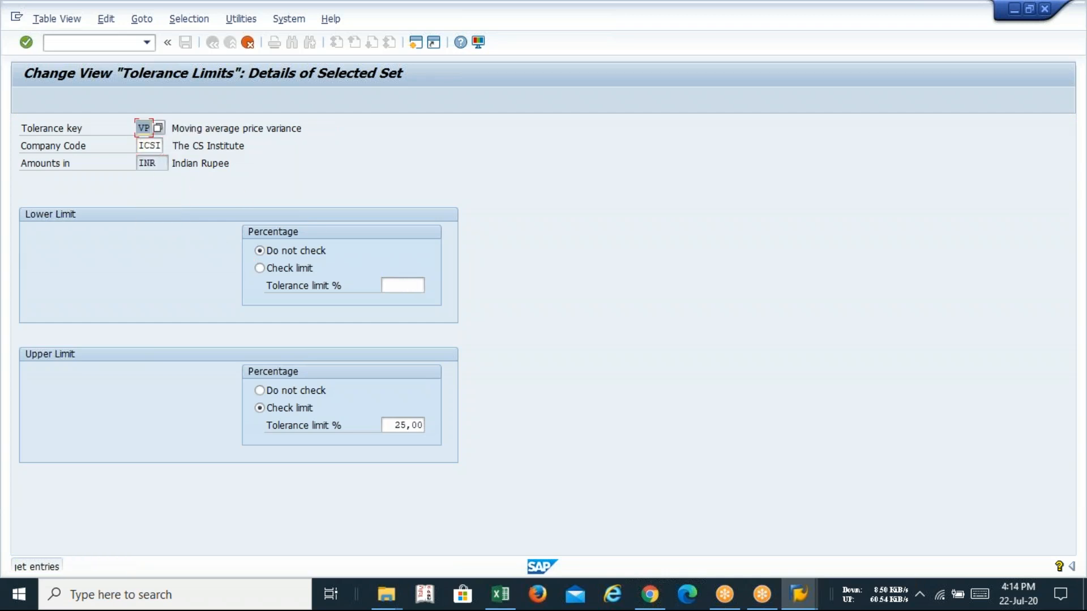
Step: Set company code LAVA for the copied VP entry and complete the copy
key("Tab")
key("BackSpace")
key("Down")
key("Return")
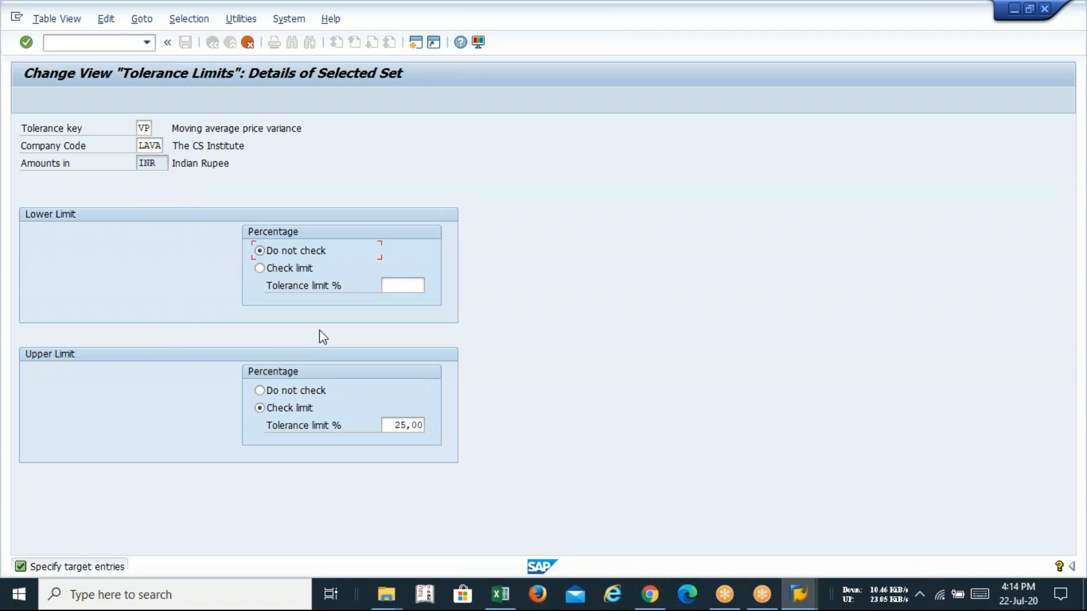
key("F3")
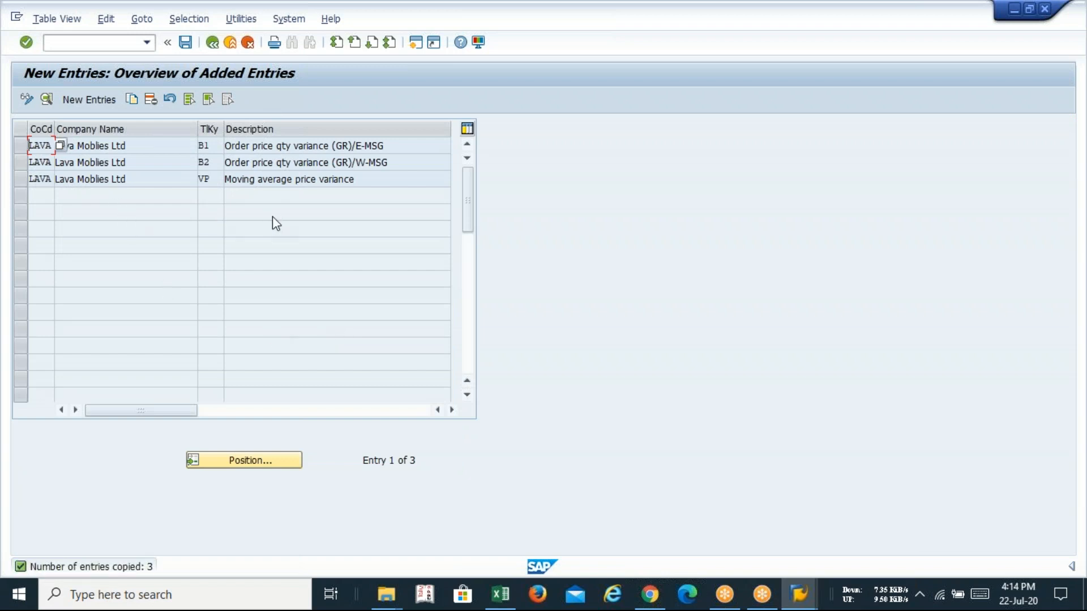
Step: Save the new B1, B2 and VP tolerance limits for company code LAVA
left_click(183, 179)
left_click(185, 42)
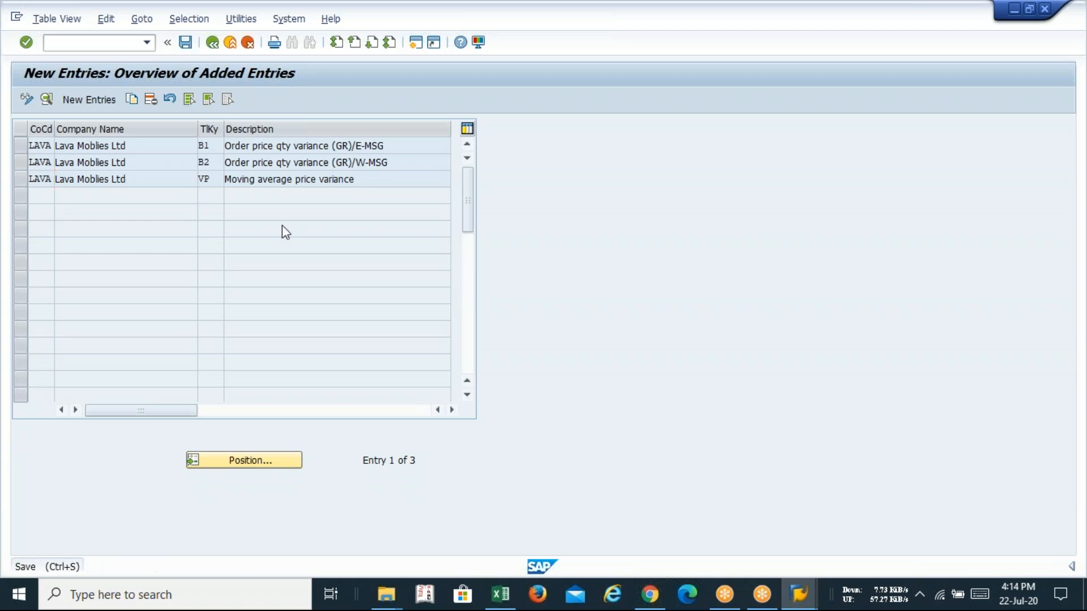
left_click(234, 269)
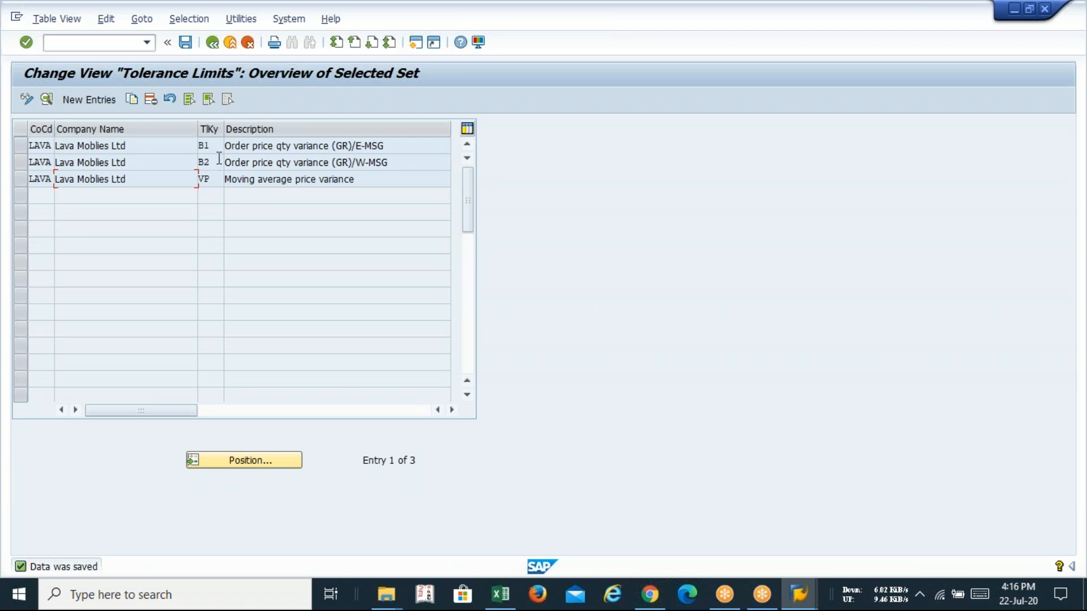
key("Up")
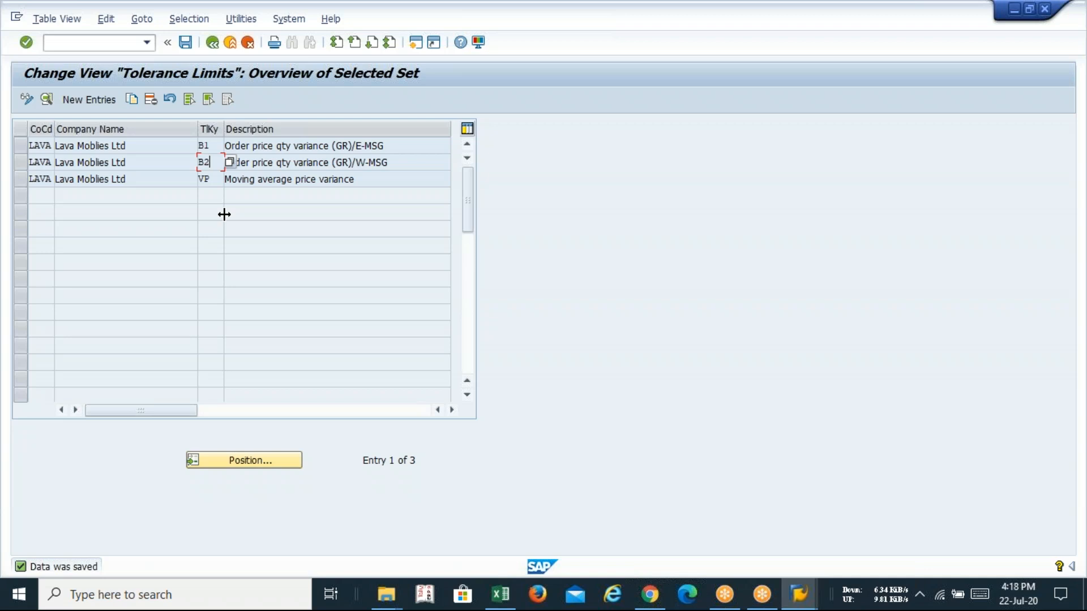
Step: Switch to the sap.xlsx list in Excel and review the material types ROH and FERT in cells L23 and L24
key("alt+Tab")
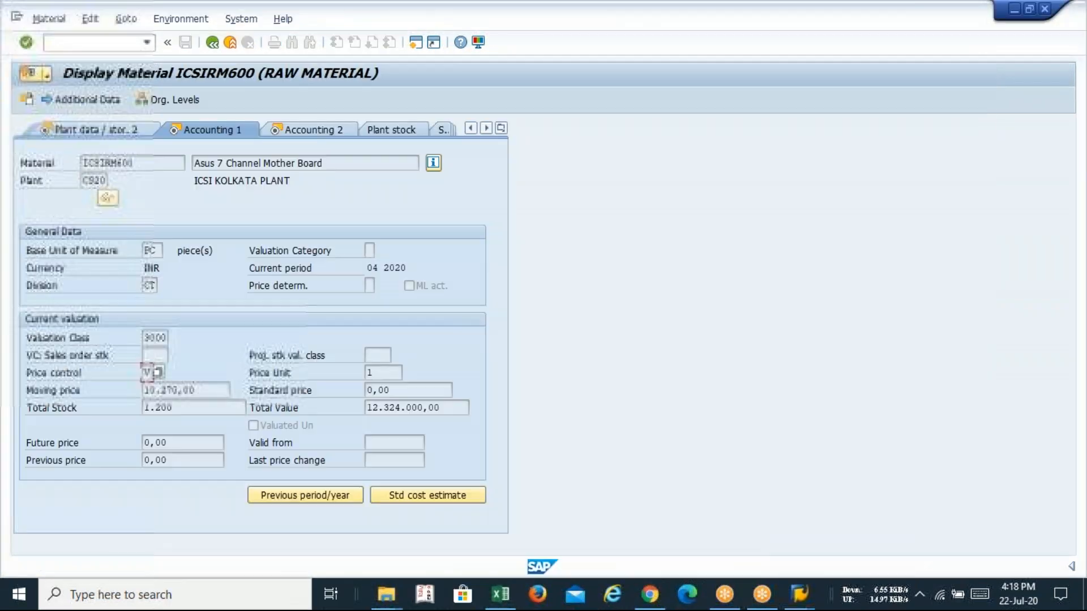
key("alt+Tab")
key("alt+Tab")
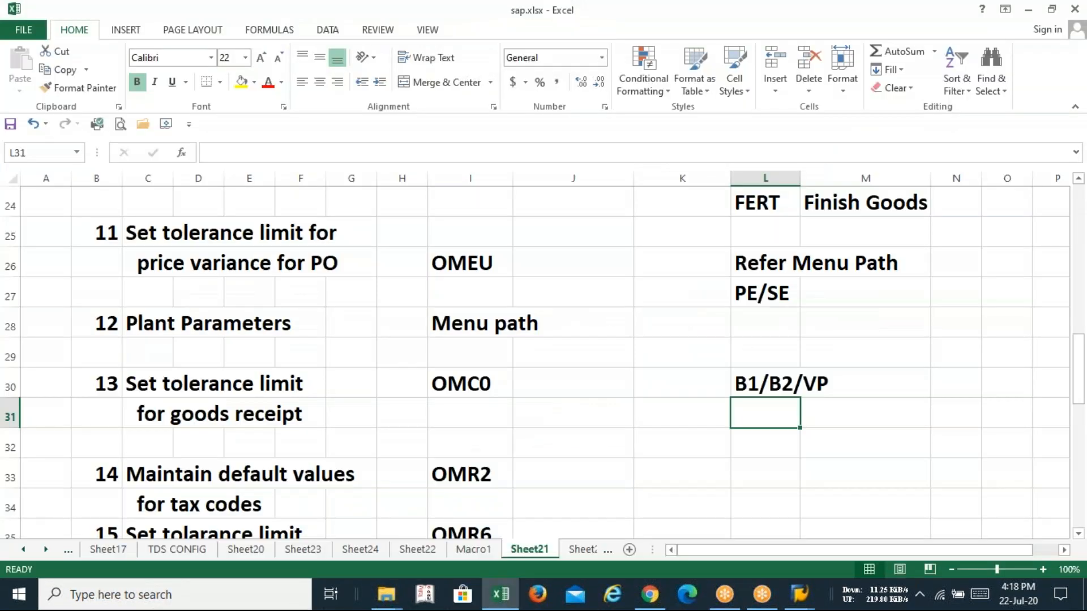
key("Up")
key("Up")
key("Up")
key("Up")
key("Up")
key("Up")
key("Up")
key("Up")
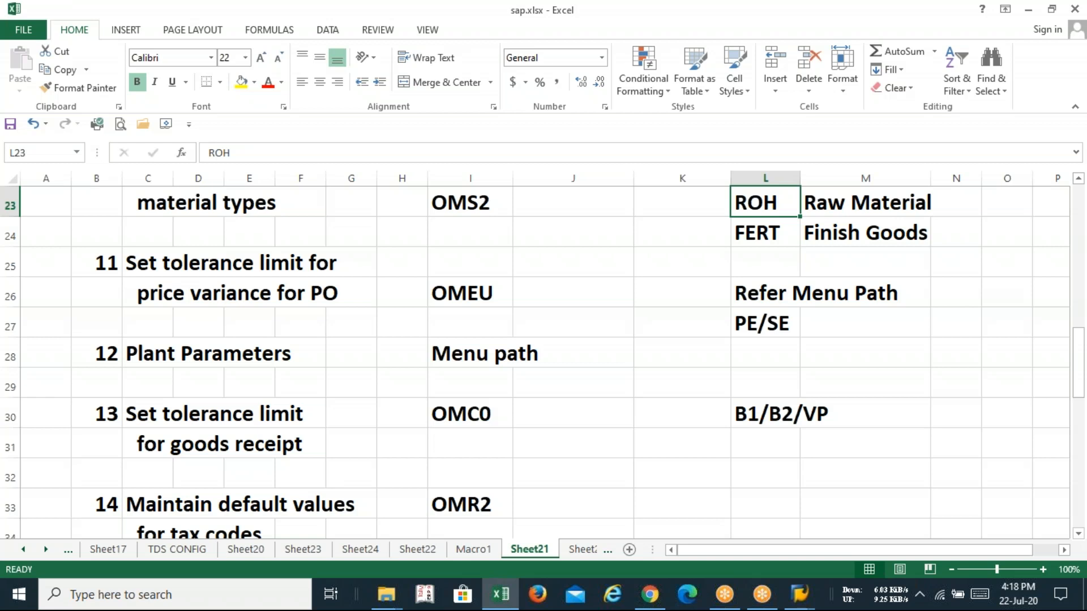
left_click(764, 233)
left_click(764, 202)
left_click(765, 233)
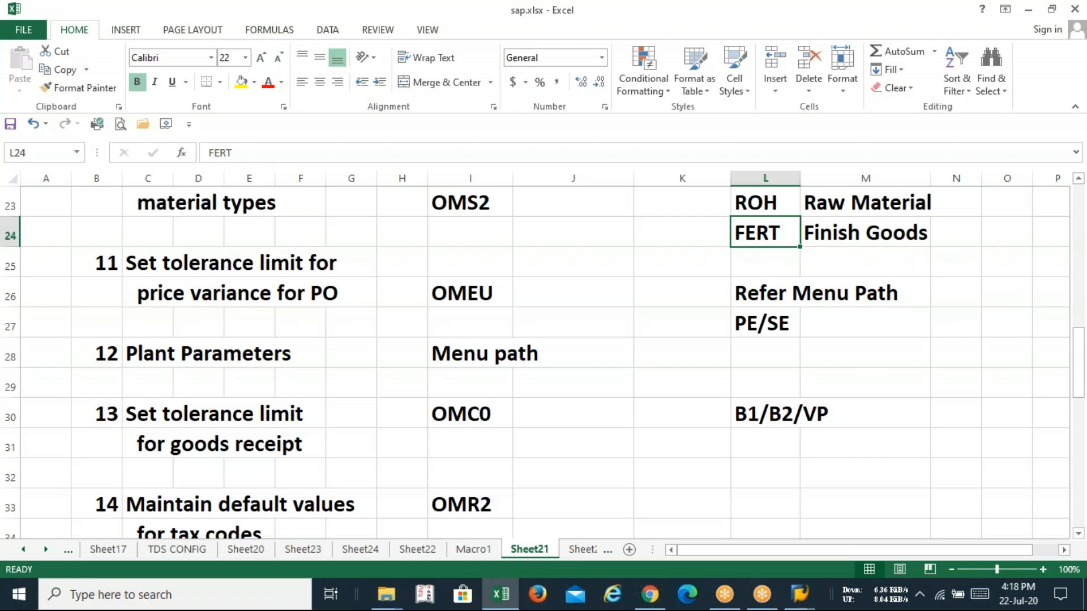
Step: Review the configuration list's items 10 to 15 and their column L notes, including the B1/B2/VP entry
key("Up")
key("Up")
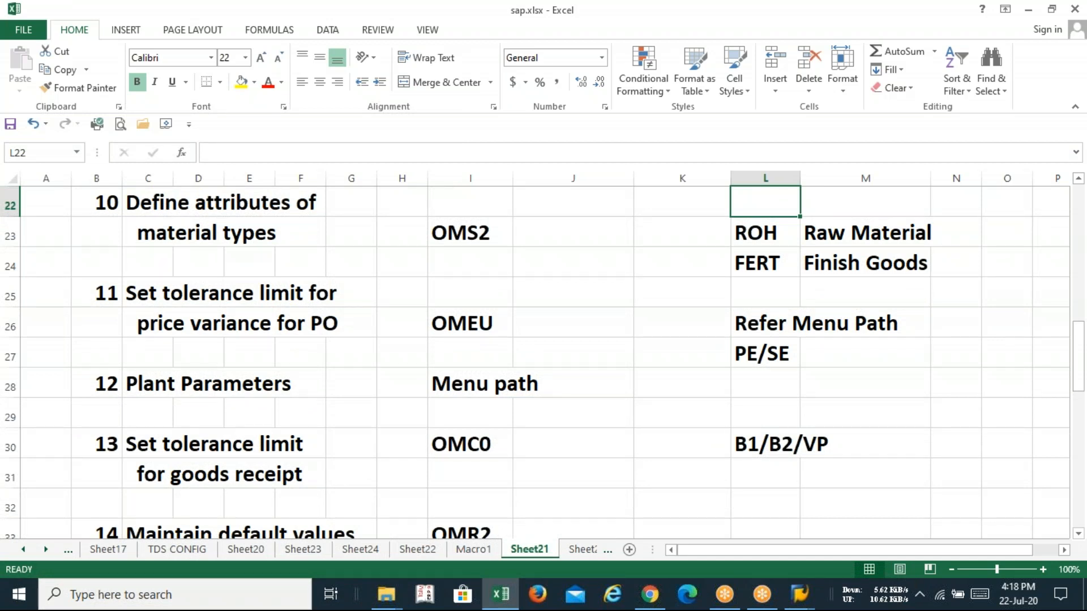
key("Down")
key("Down")
key("Down")
key("Down")
key("Down")
key("Down")
key("Down")
key("Down")
key("Down")
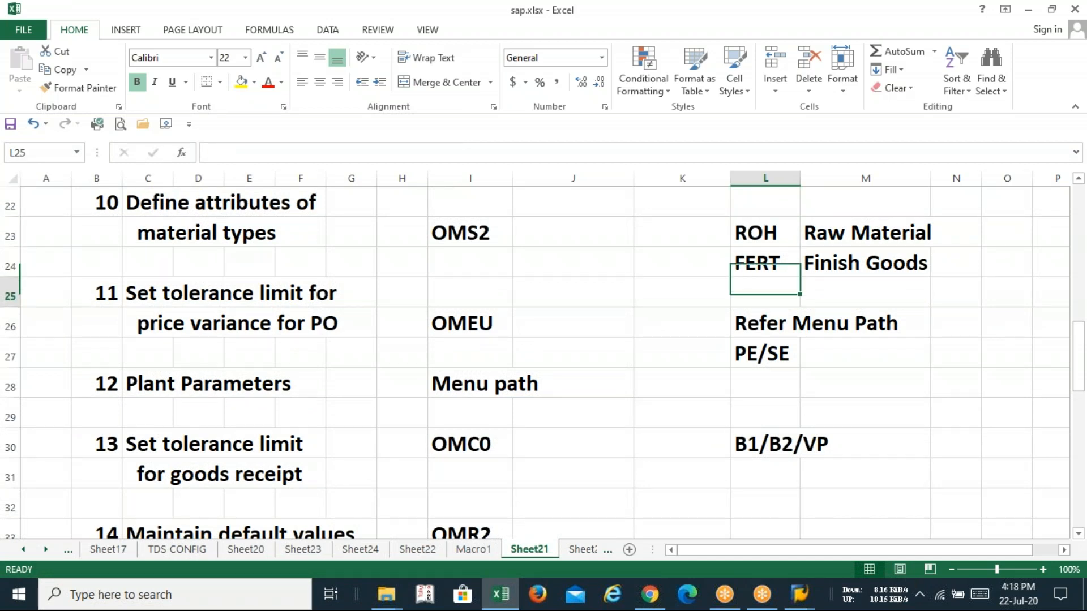
key("Down")
key("Down")
key("Down")
key("Down")
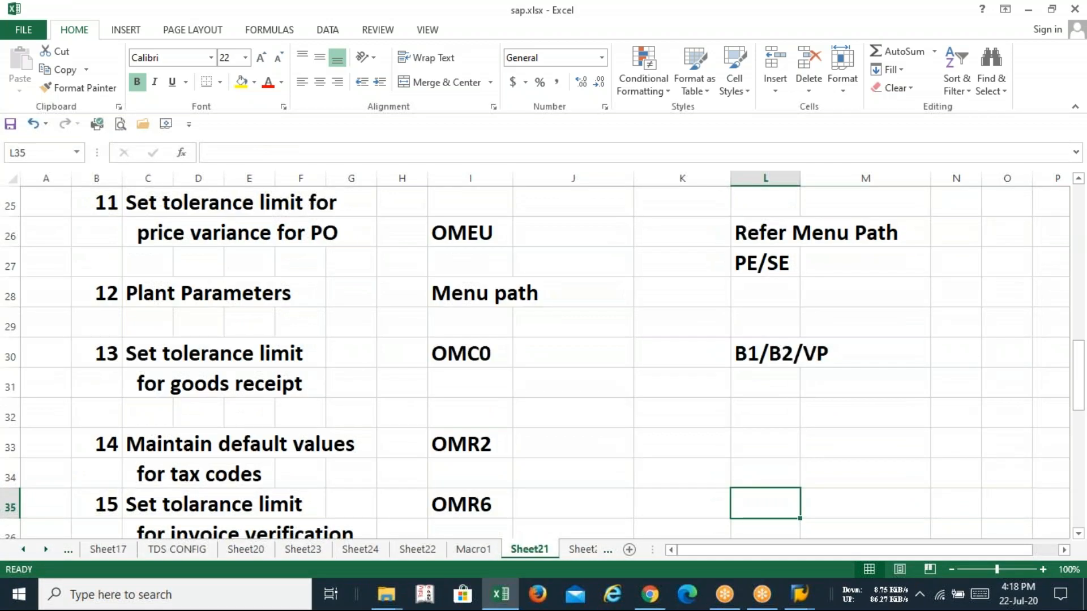
key("Up")
key("Up")
key("Up")
key("Up")
key("Up")
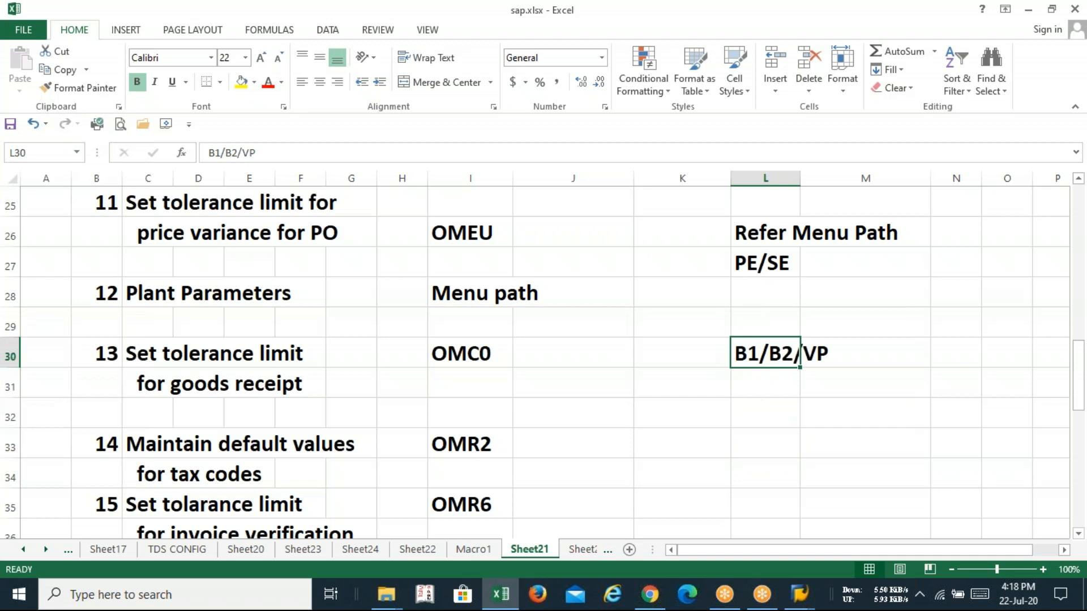
Step: Review list items 14 and 15 and go to item 14's transaction code in cell I33
key("Down")
key("Down")
key("Down")
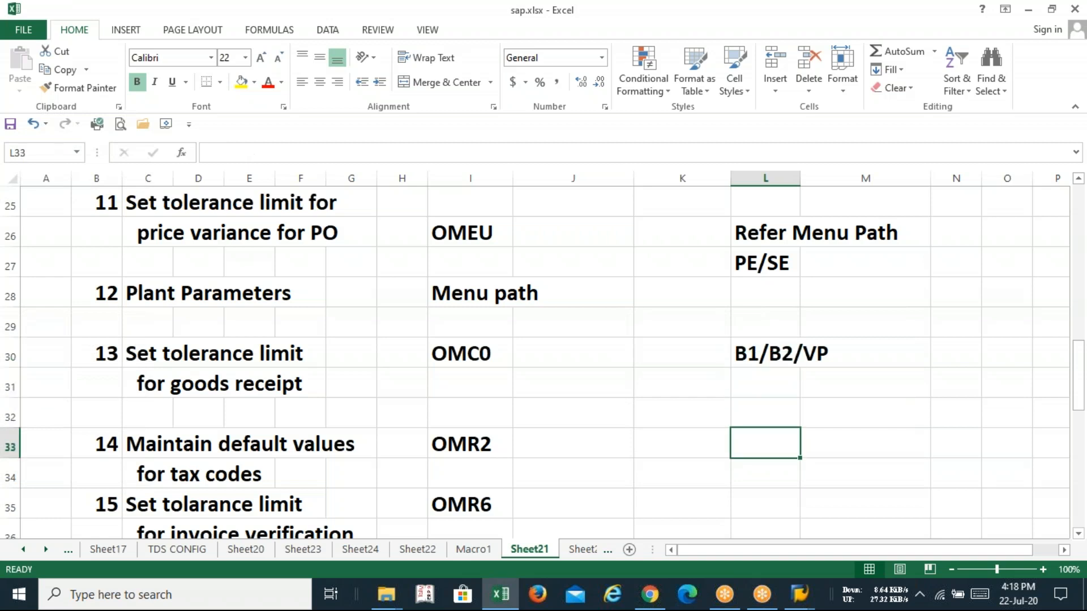
key("Down")
key("Down")
key("Down")
key("Down")
key("Up")
key("Up")
key("Up")
key("Up")
key("Left")
key("Left")
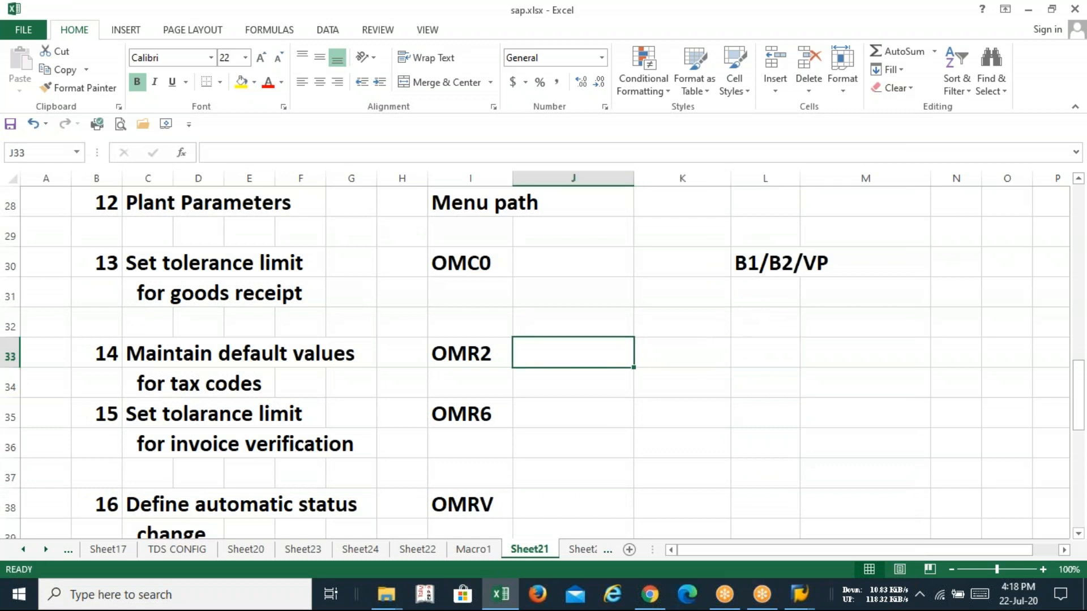
key("Left")
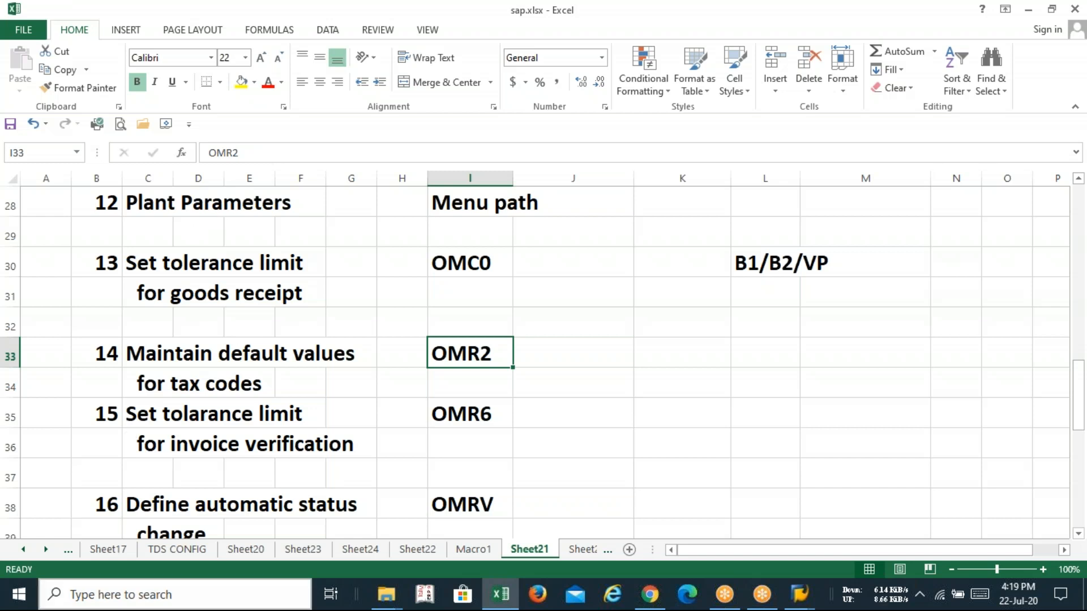
Step: Copy the transaction code OMR2 for default tax code values from cell I33
left_click(177, 382)
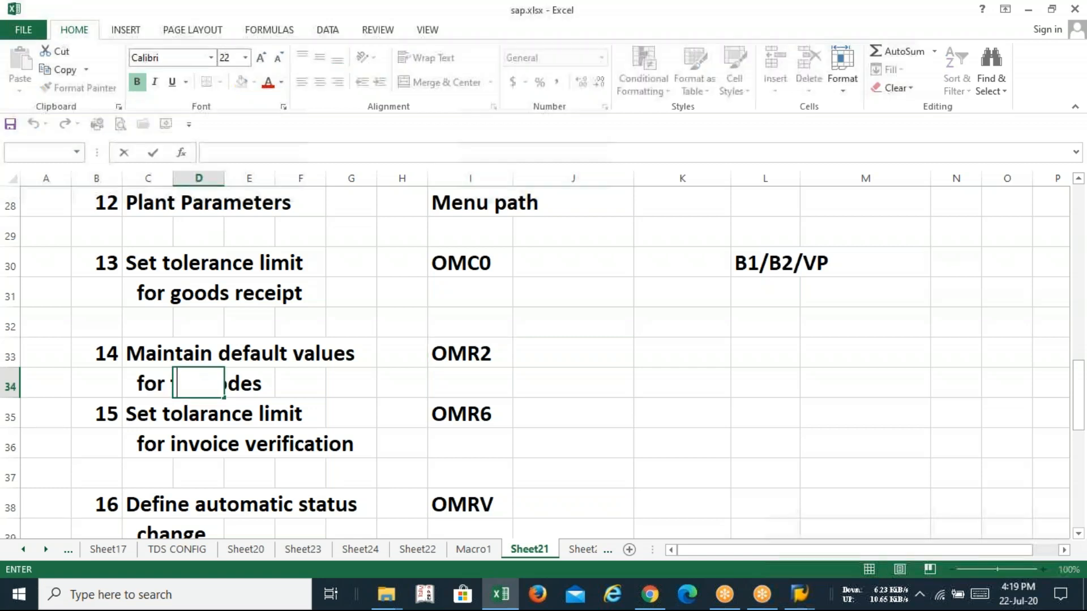
left_click(179, 441)
left_click(170, 390)
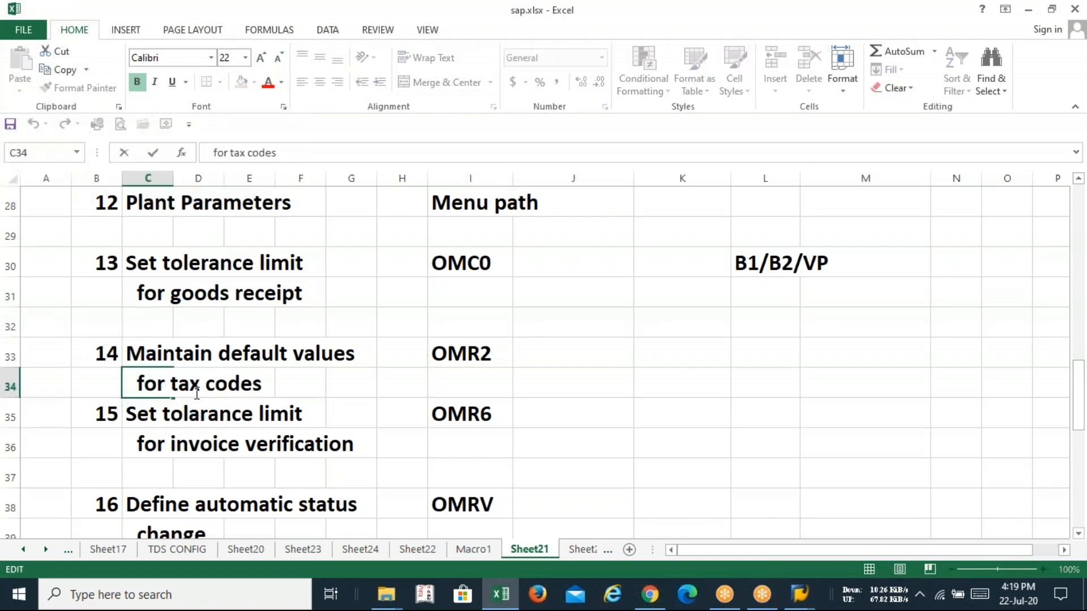
left_click(332, 391)
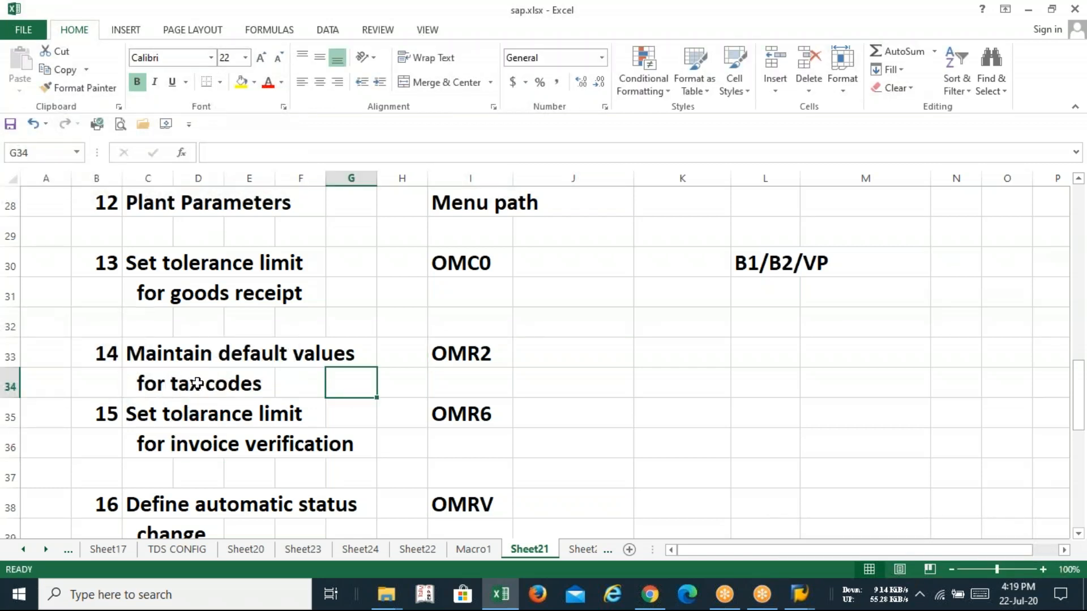
left_click(456, 362)
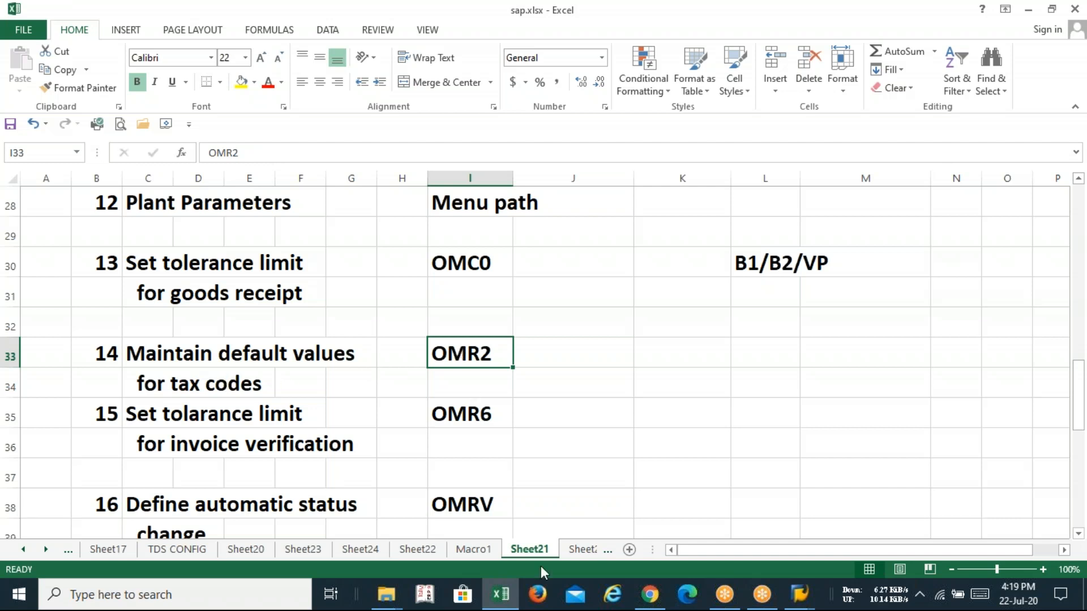
key("ctrl+c")
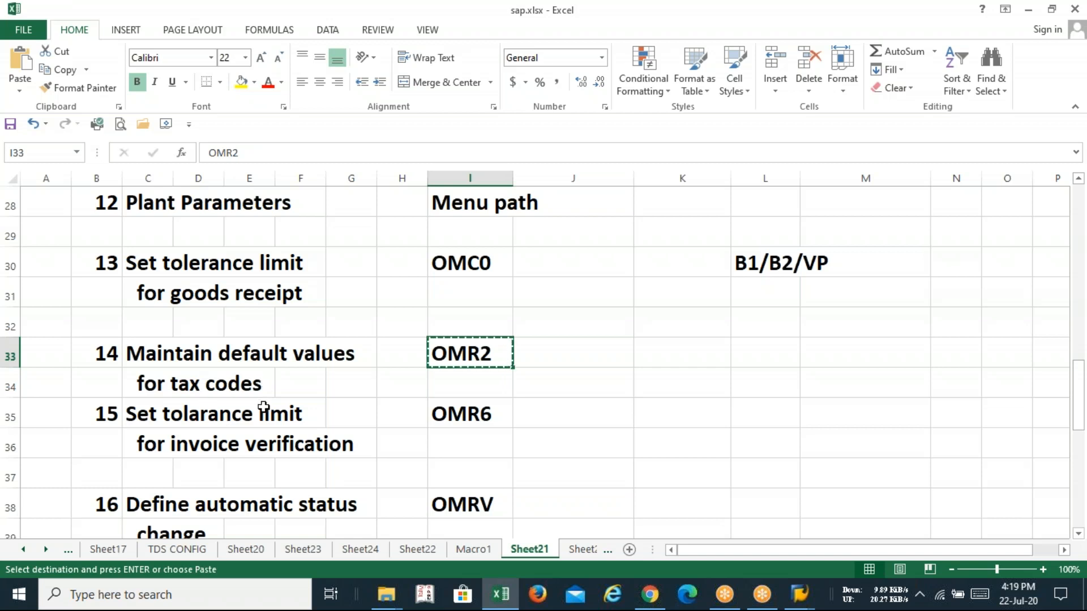
Step: Switch to SAP and close the session displaying material ICSIRM600
key("alt+Tab")
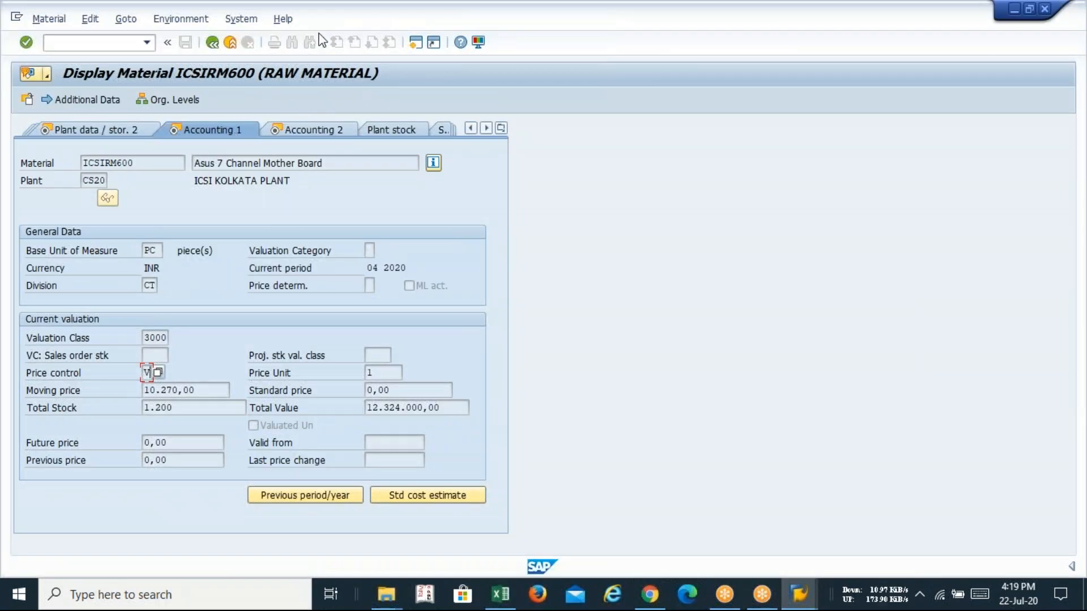
left_click(1044, 8)
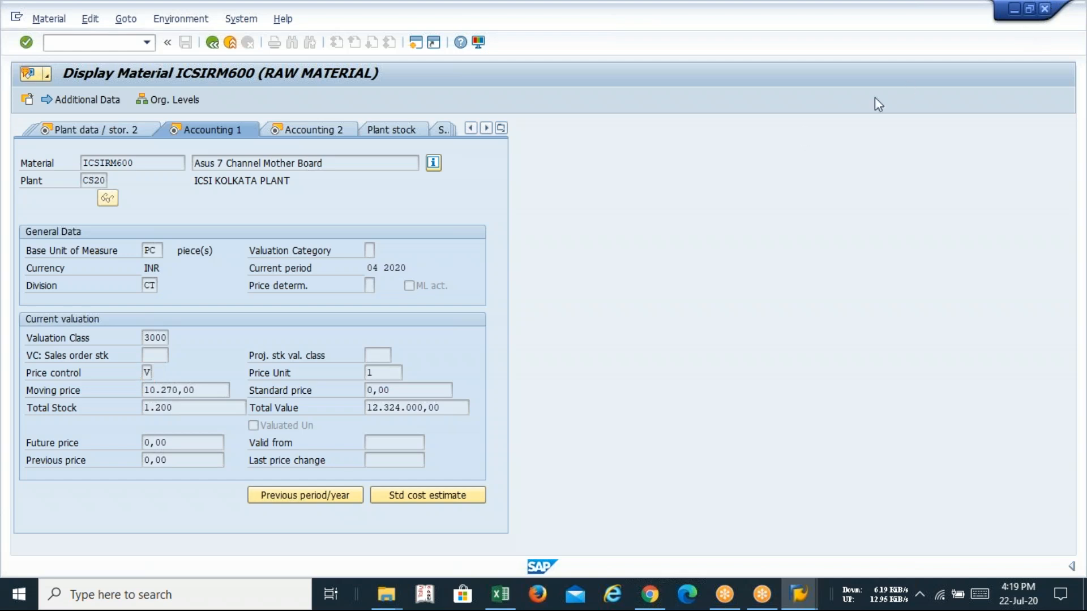
key("alt+Tab")
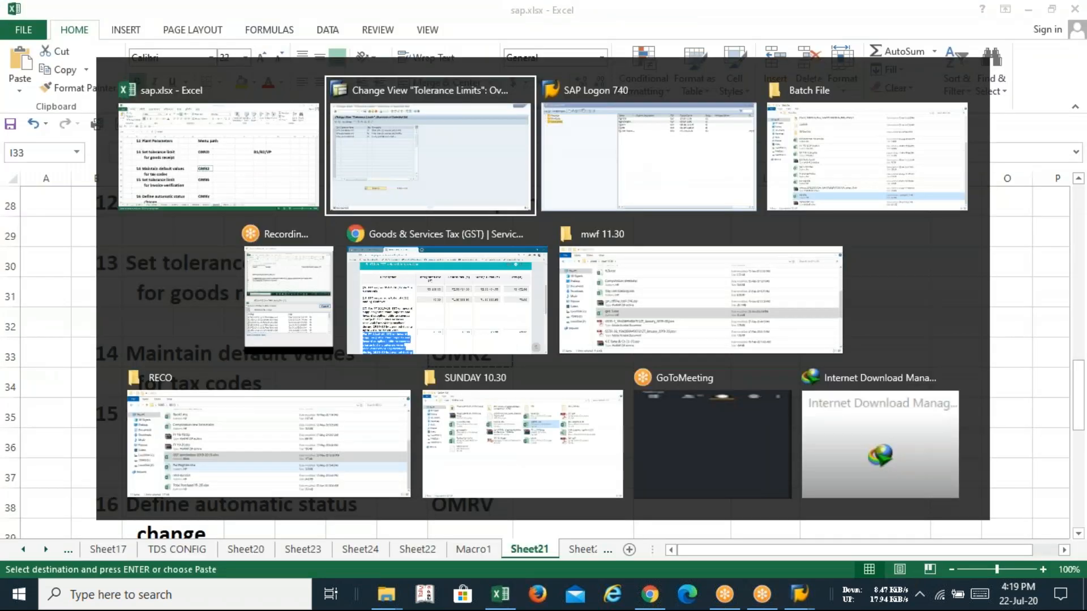
Step: Leave the Tolerance Limits view in the remaining SAP session and open transaction OMR2
type("/n")
key("Return")
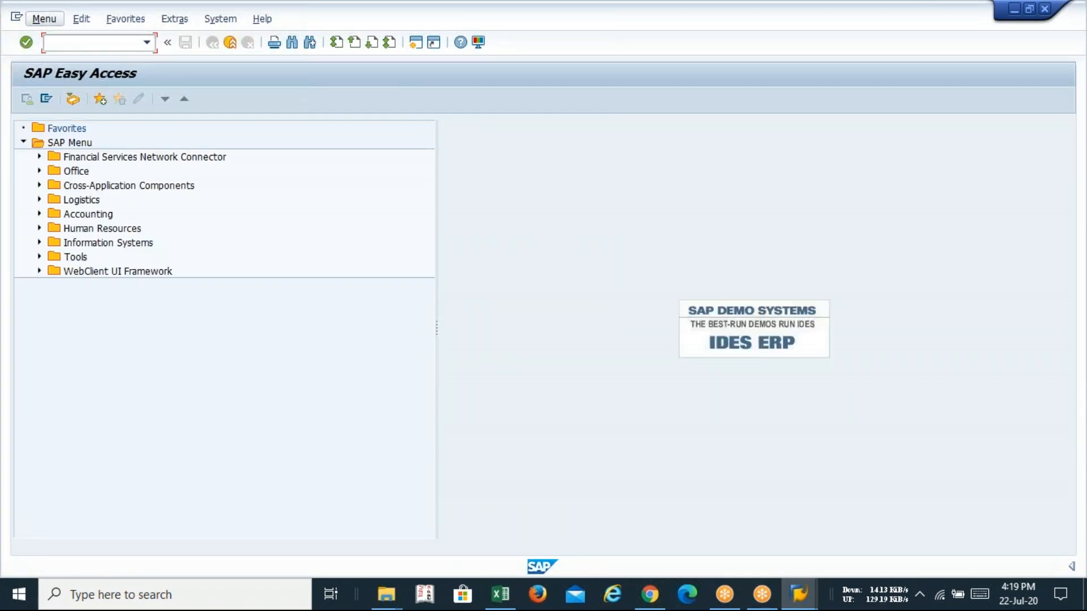
type("OMR2")
key("Return")
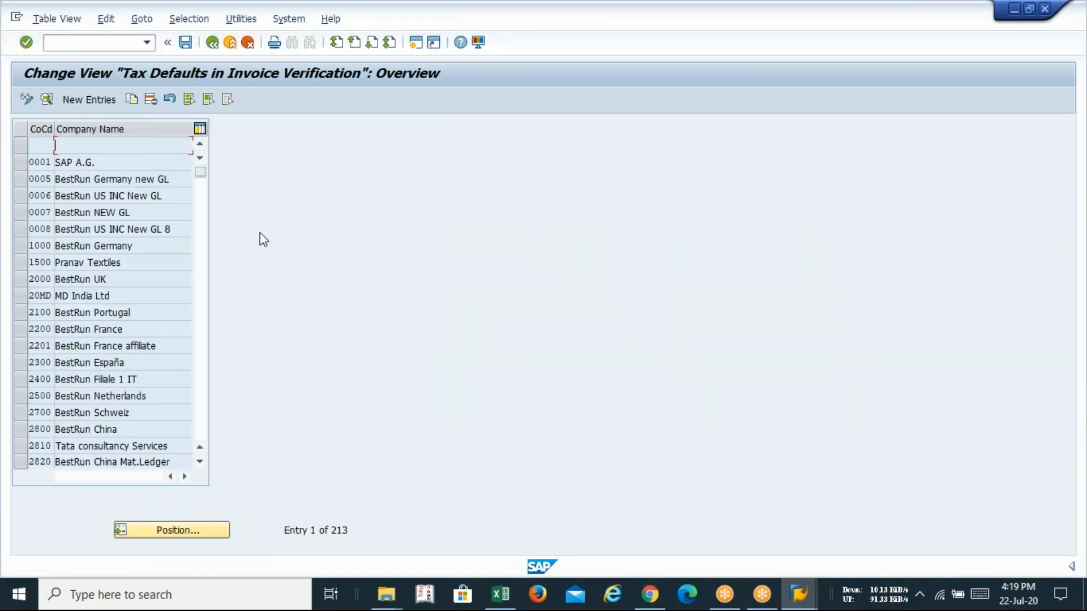
left_click(181, 532)
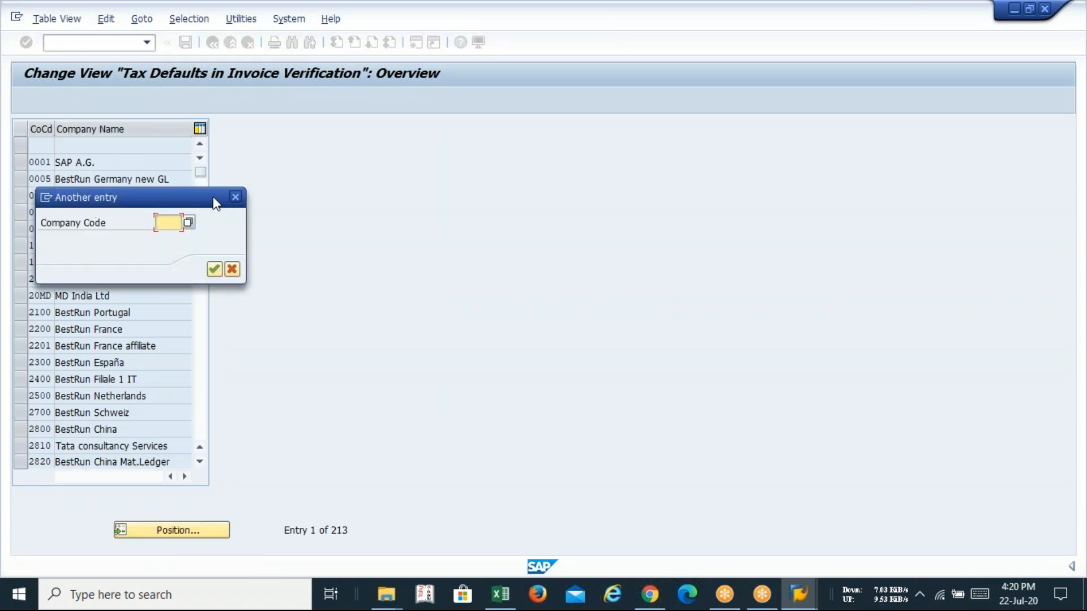
type("ICSI")
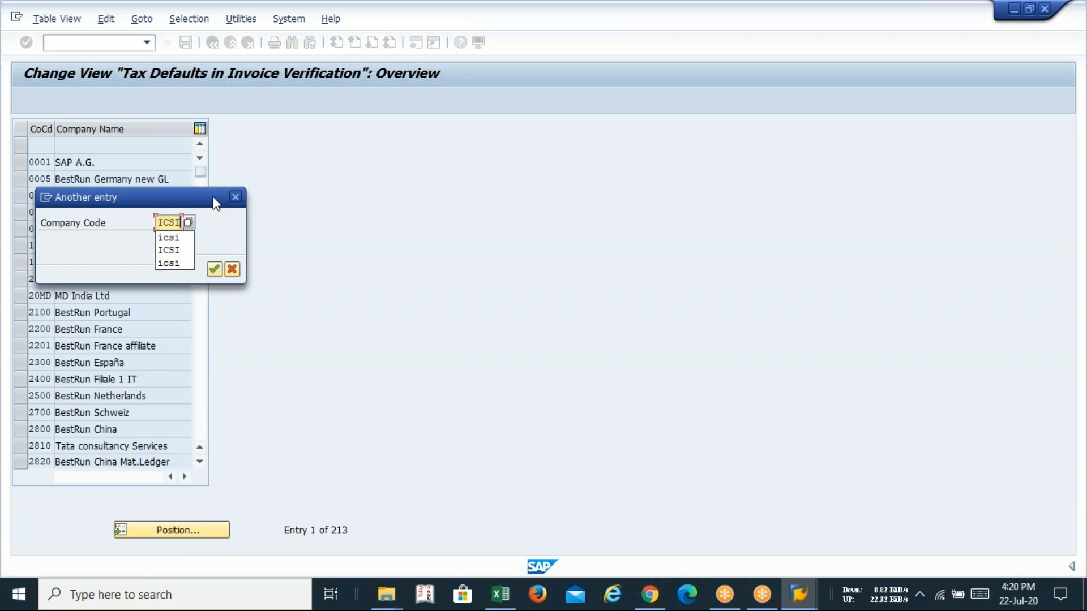
key("Return")
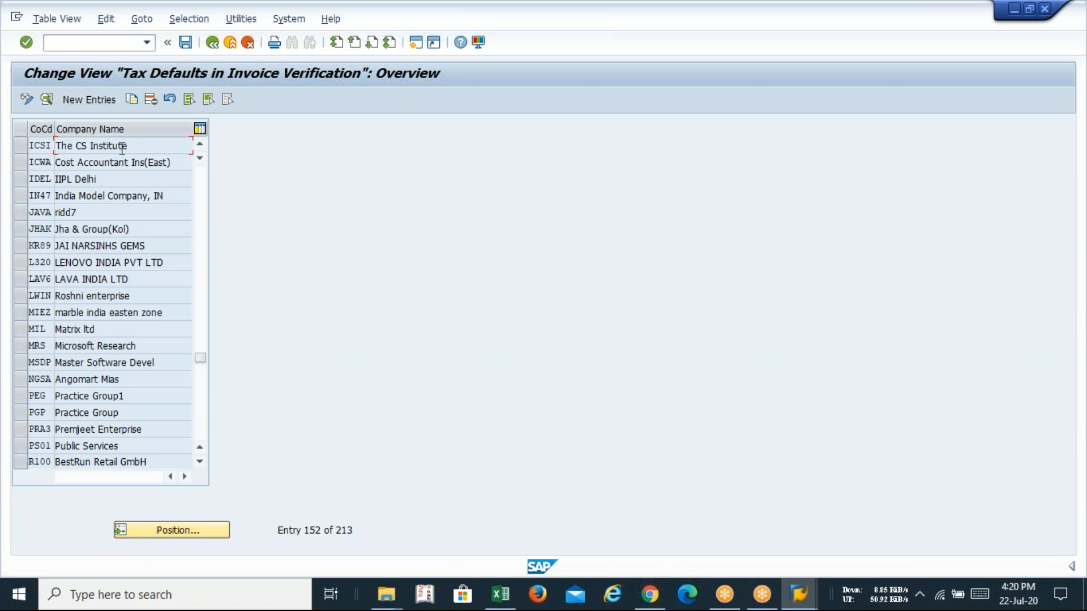
left_click(23, 145)
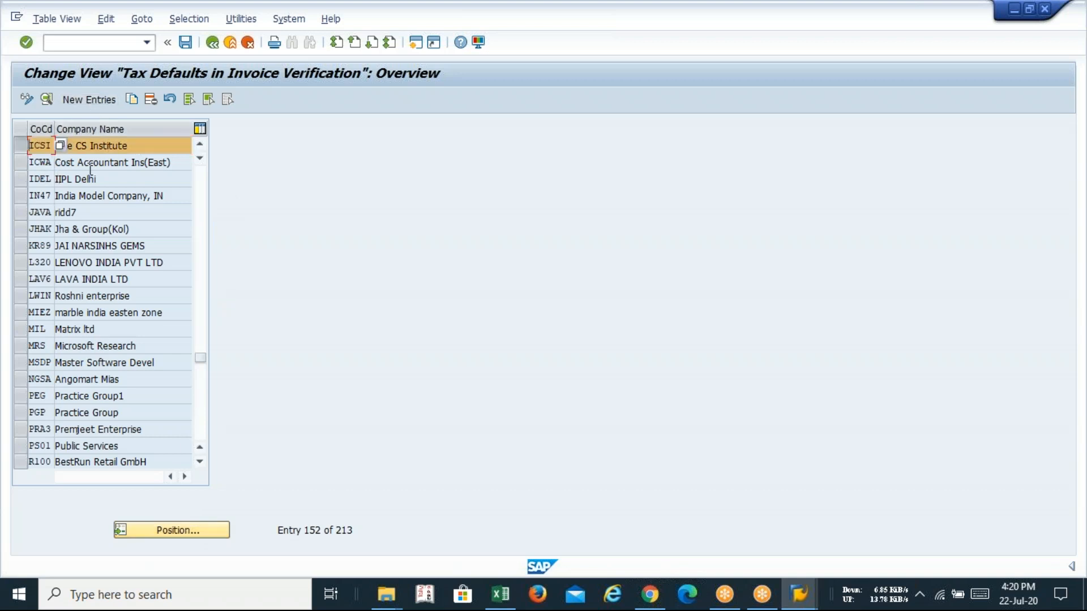
left_click(131, 99)
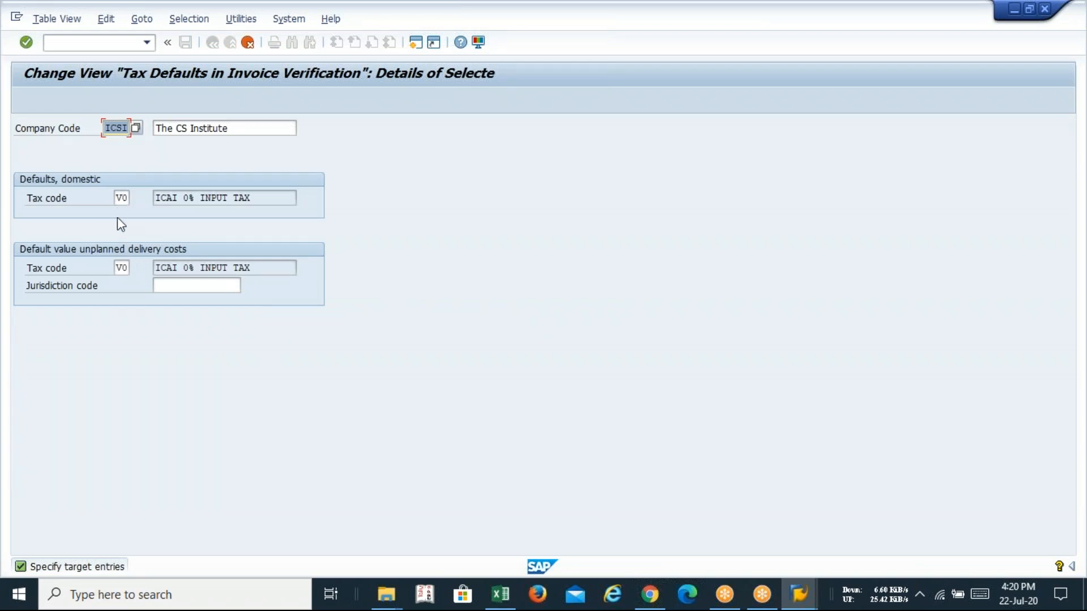
key("BackSpace")
type("LAVA")
key("Tab")
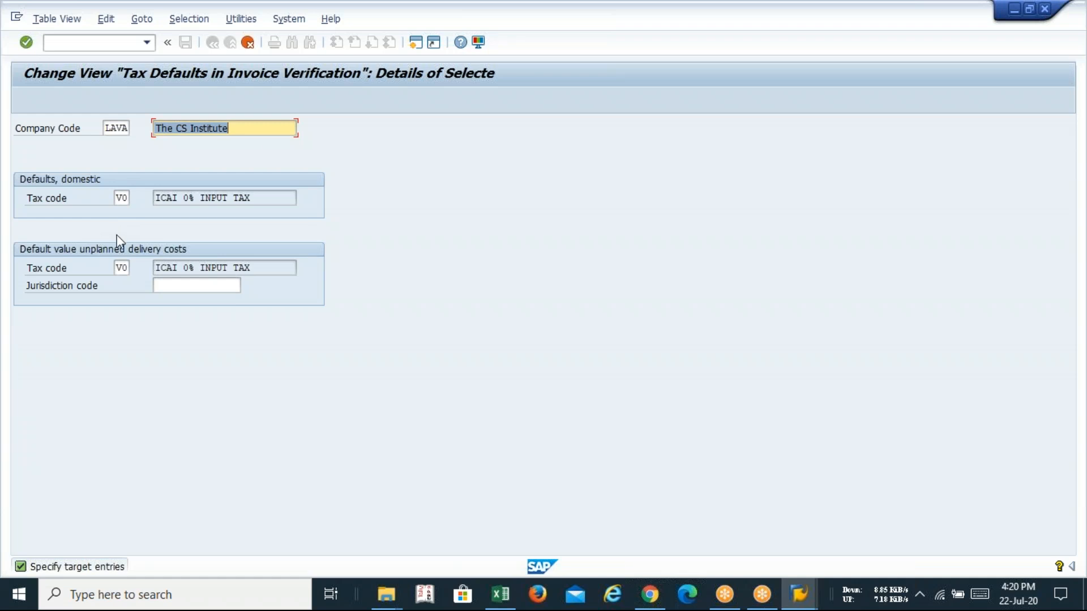
left_click(99, 44)
type("/n")
key("Return")
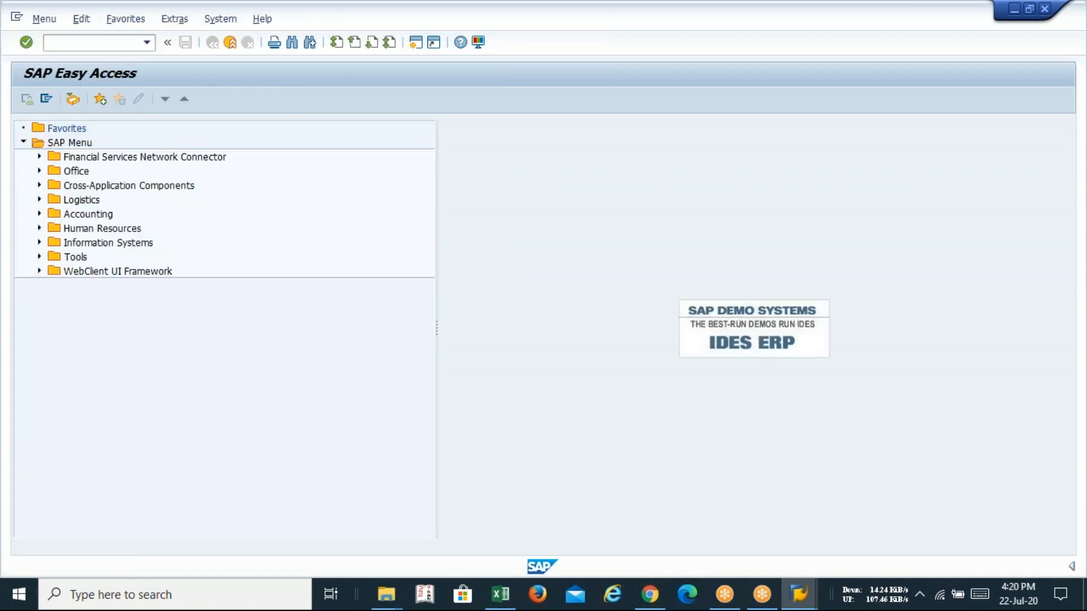
Step: Check the transaction code in the sap.xlsx list and reopen transaction OMR2 in SAP
key("alt+Tab")
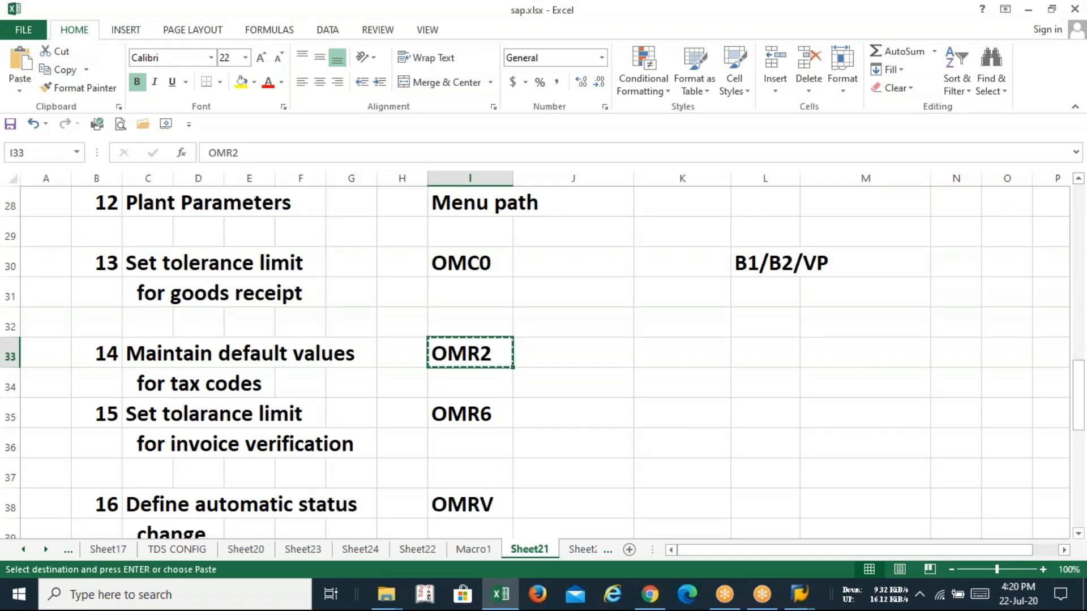
key("alt+Tab")
key("ctrl+v")
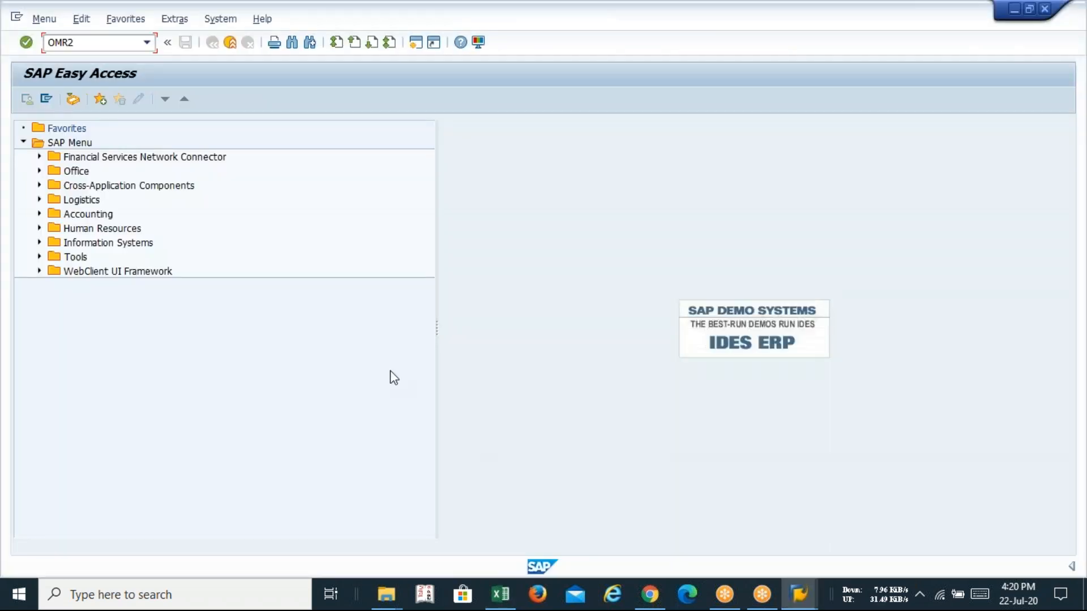
key("Return")
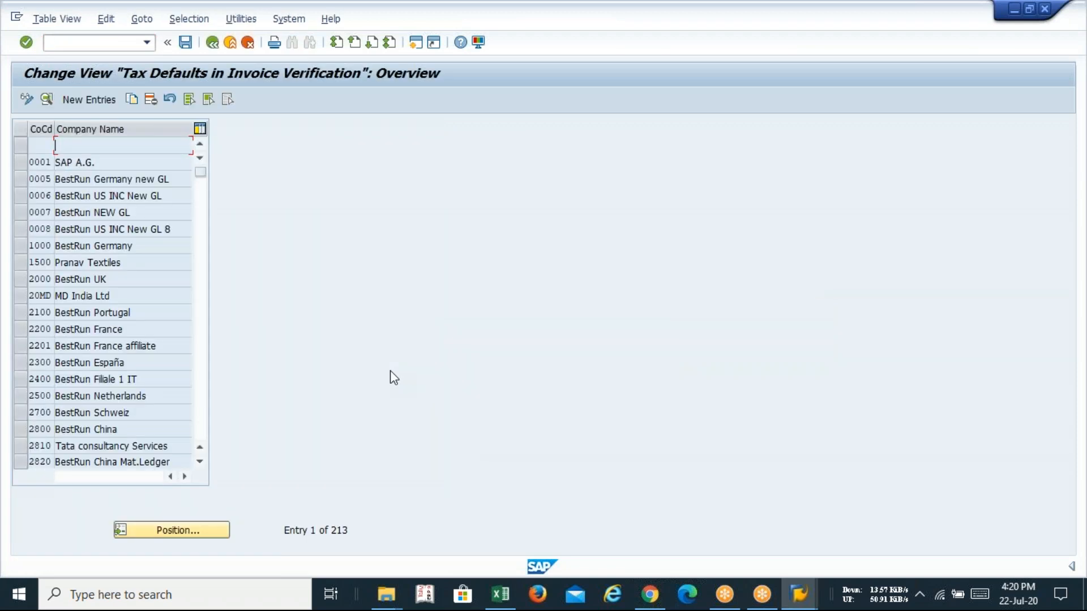
Step: Locate company code ICSI in the invoice verification tax defaults and start copying its entry
left_click(172, 534)
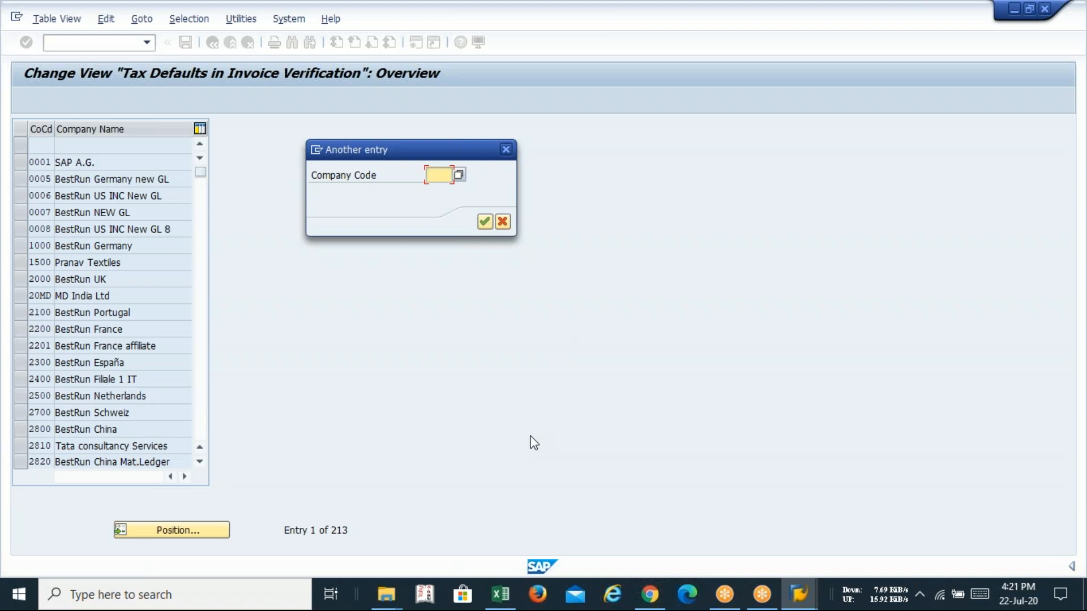
type("ICSI")
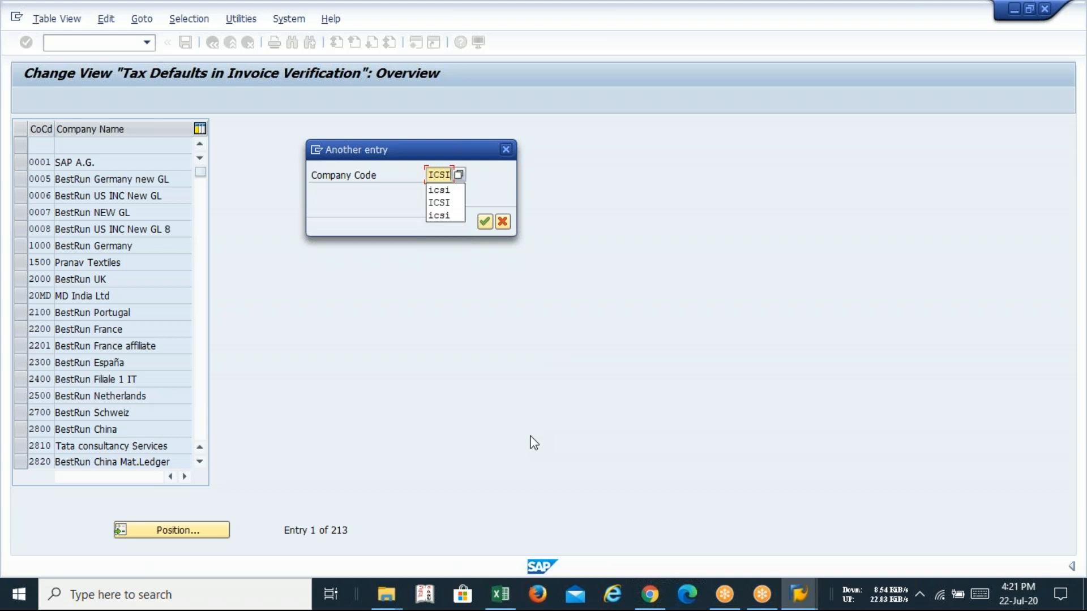
key("Return")
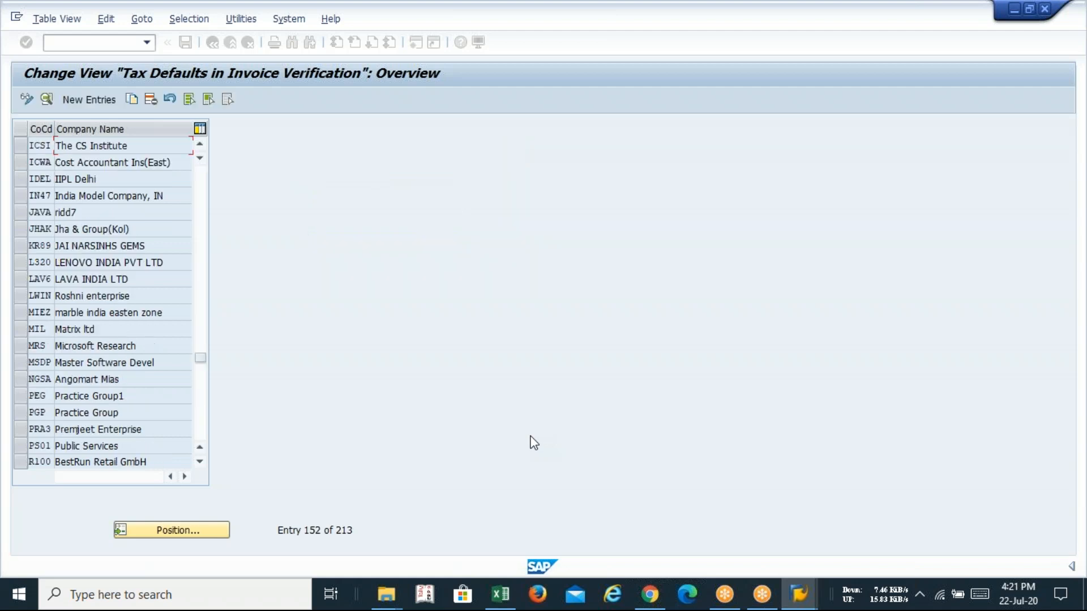
left_click(26, 146)
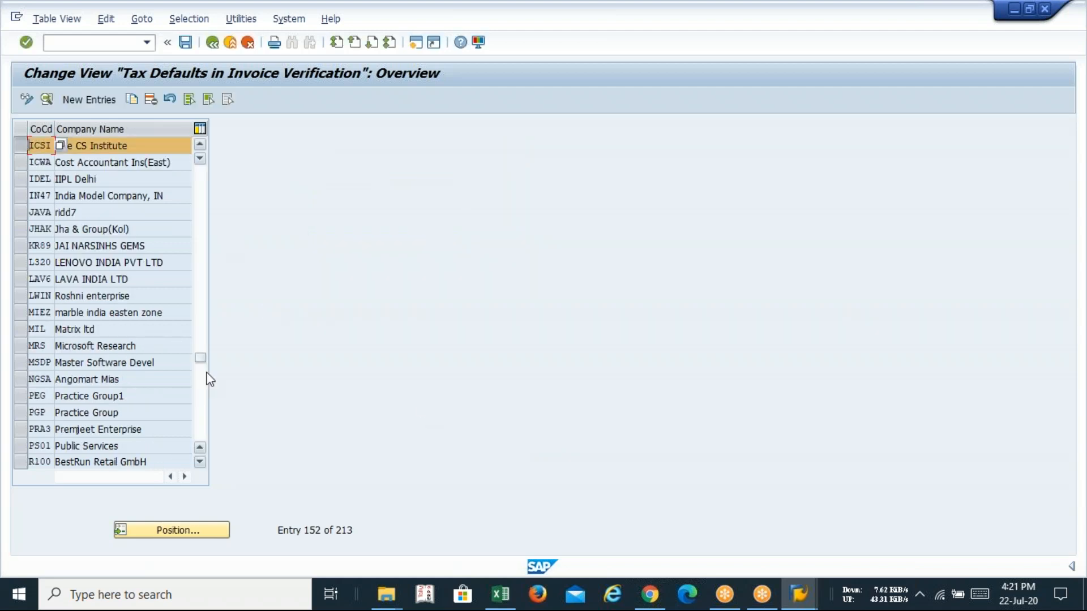
left_click(134, 101)
Step: Set the copied tax defaults entry's company code to LAVA and close the Windows Security window
key("Delete")
type("LAVA")
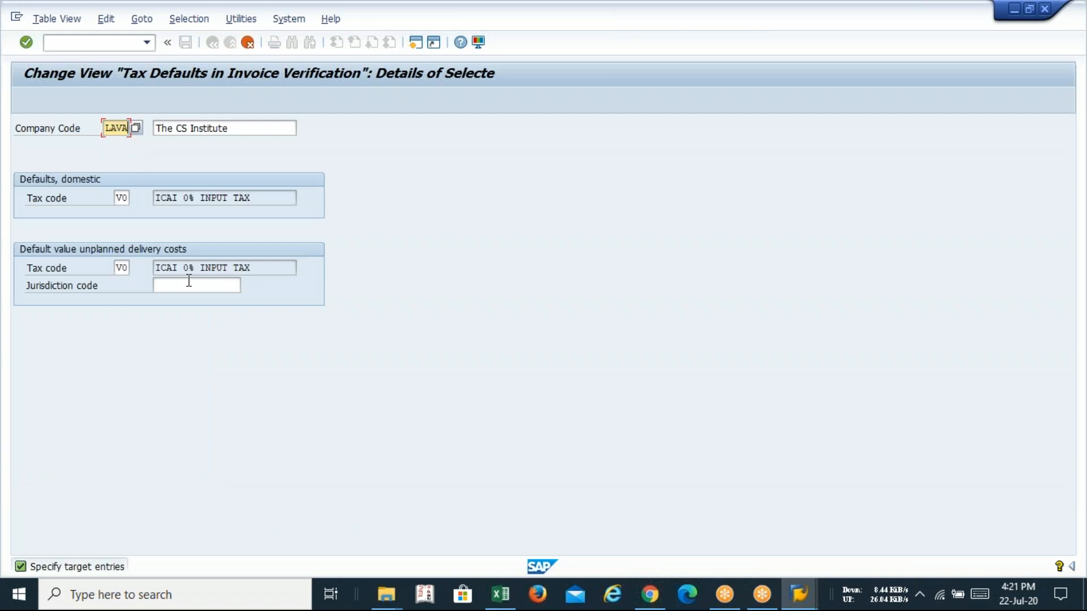
key("Tab")
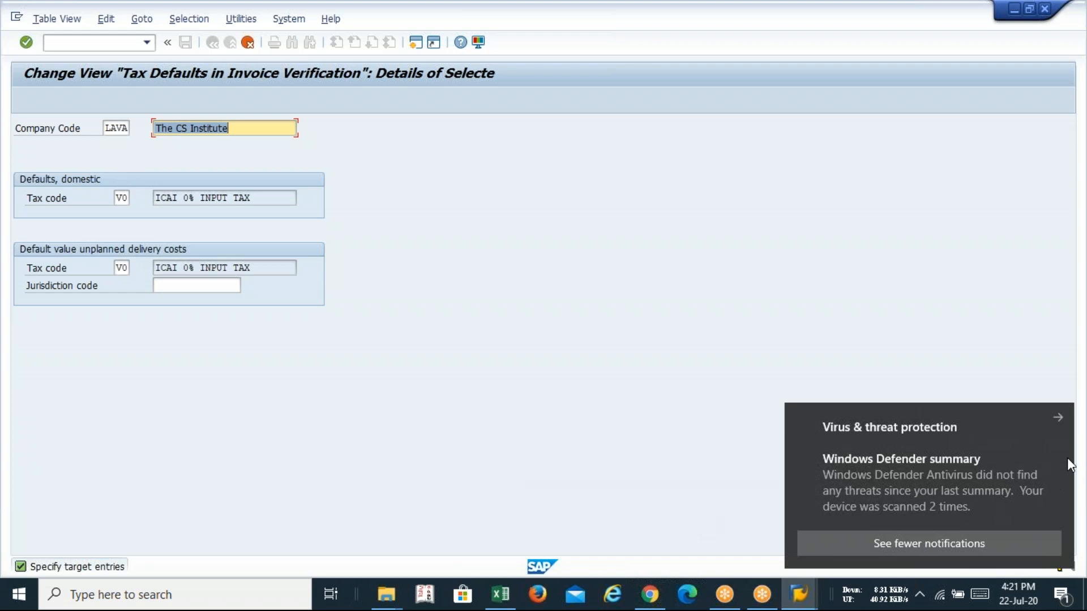
left_click(1056, 409)
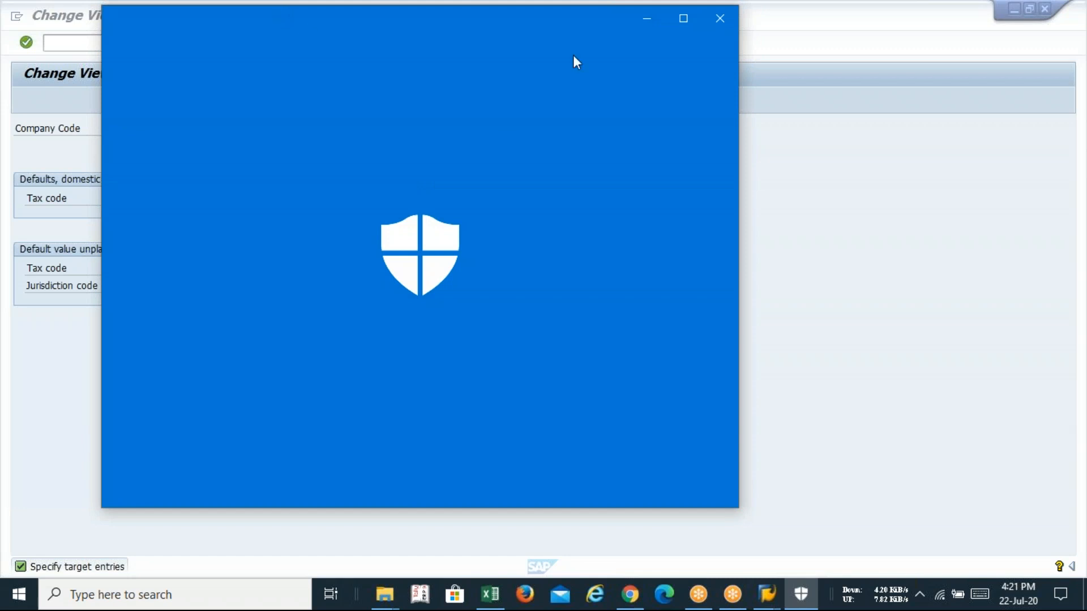
left_click(718, 21)
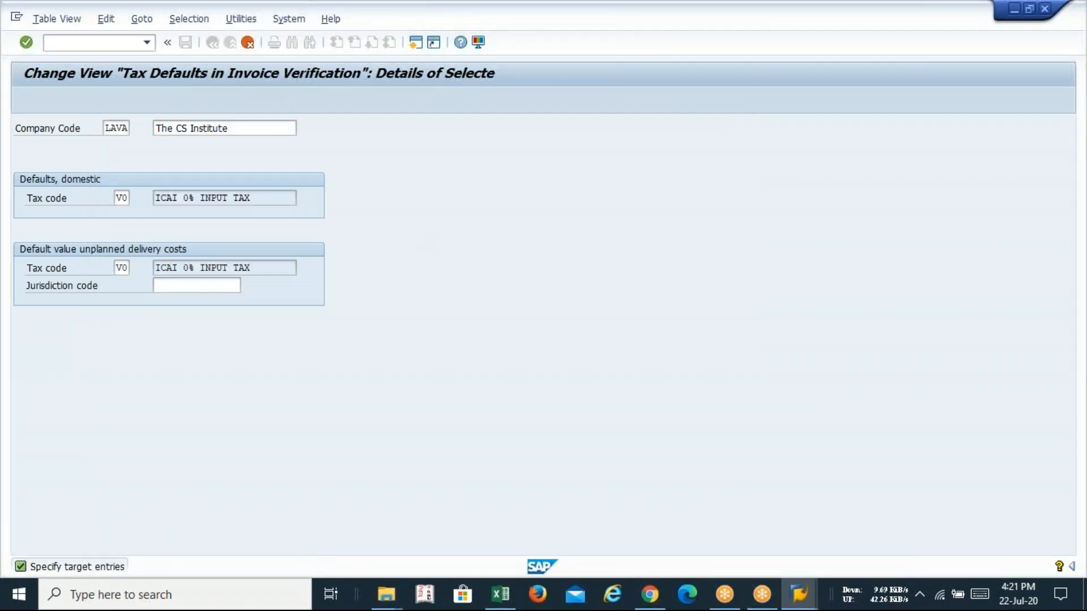
Step: Confirm the LAVA copy of the invoice verification tax defaults entry and save it
key("F3")
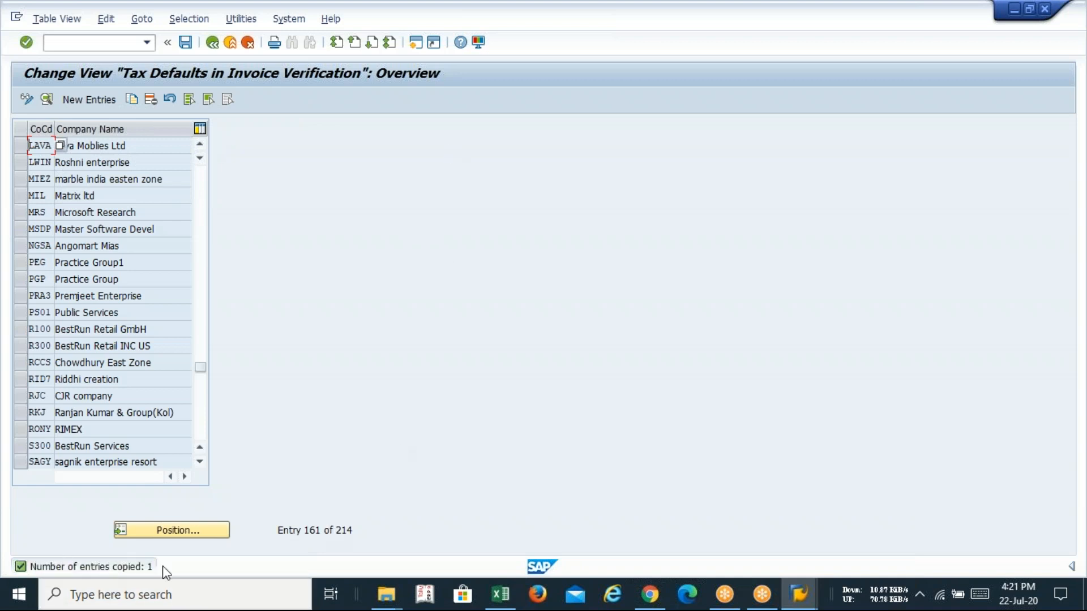
left_click(185, 42)
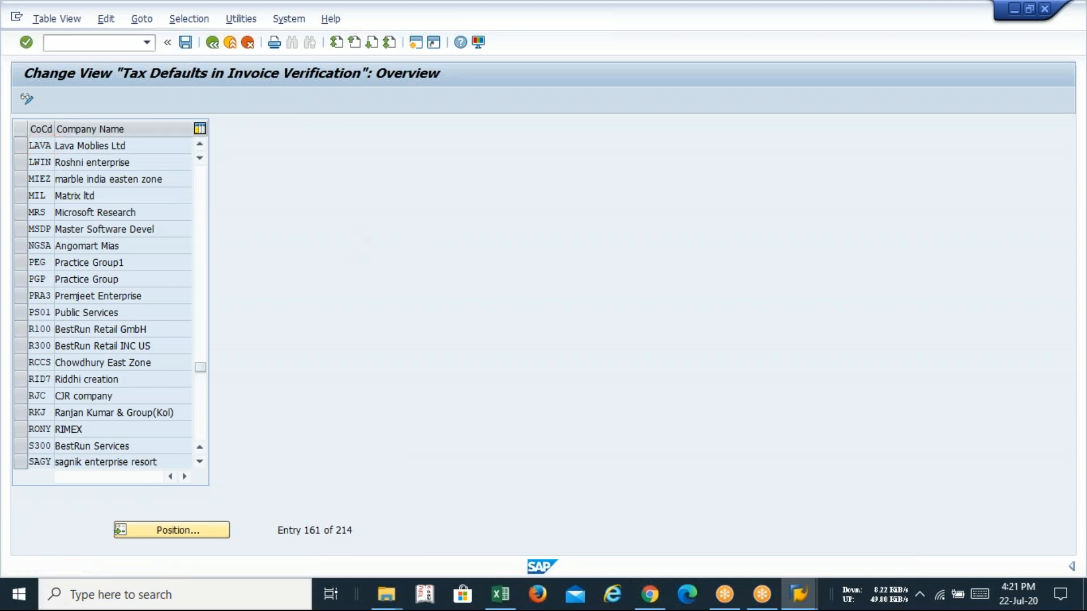
left_click(234, 269)
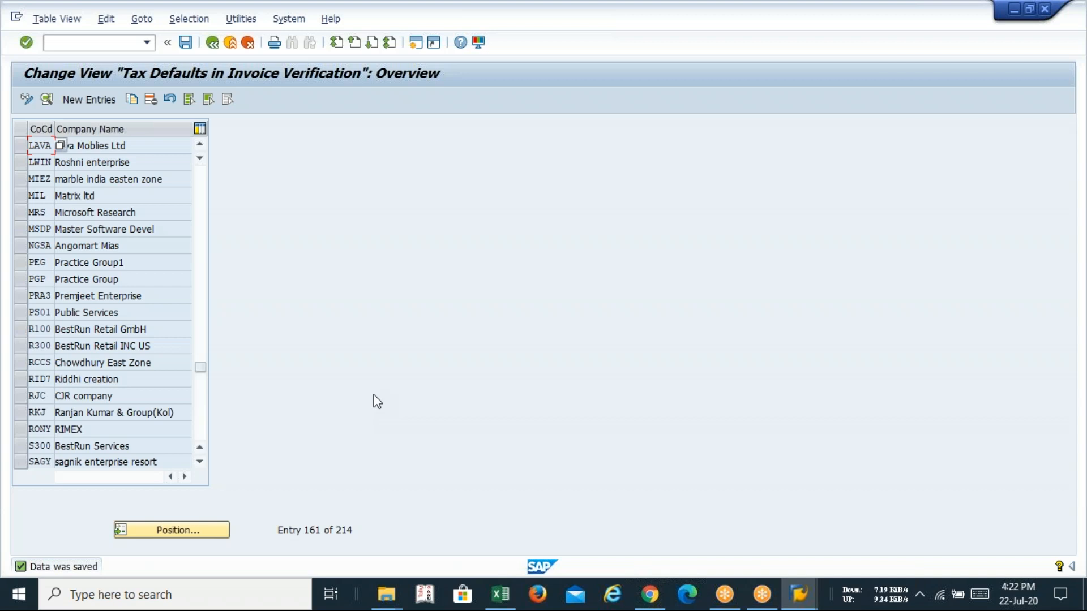
Step: Switch to sap.xlsx in Excel and review the configuration items from the PO price variance tolerance to the tax code defaults
key("alt+Tab")
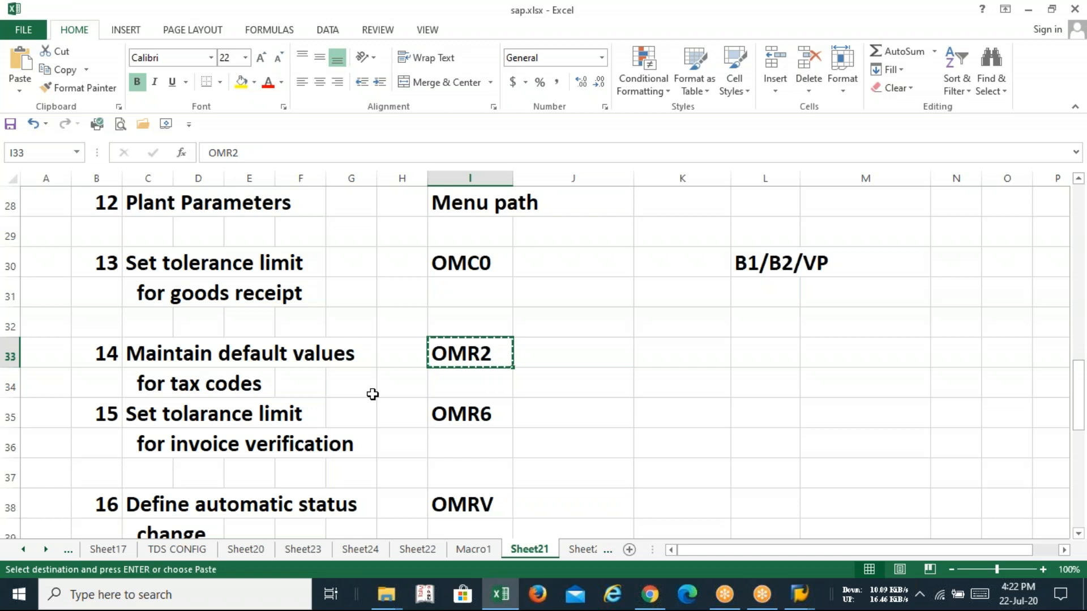
key("Up")
key("Up")
key("Up")
key("Up")
key("Up")
key("Up")
key("Up")
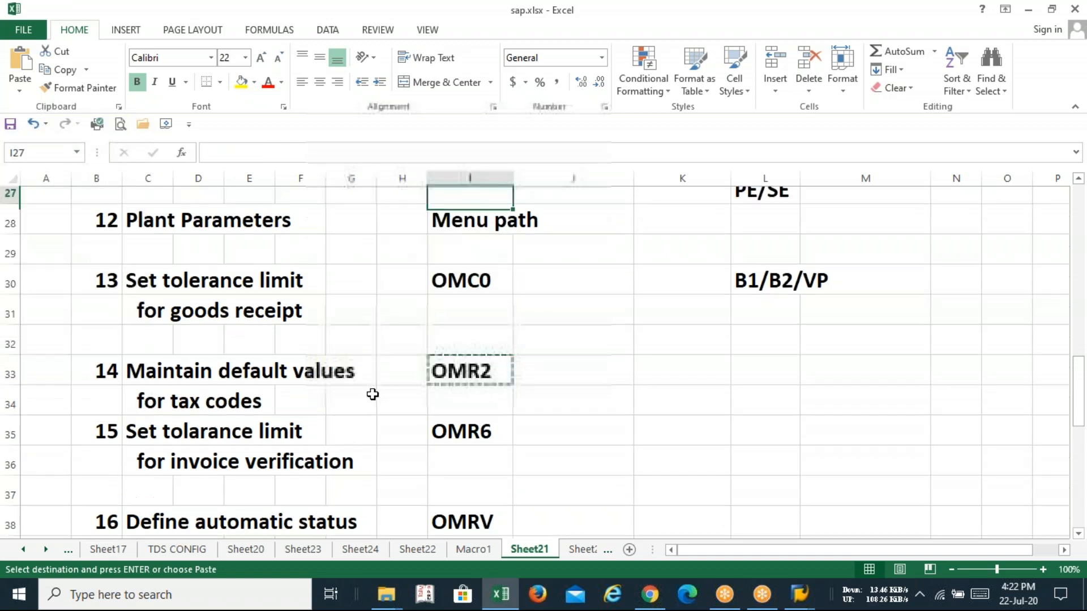
key("Up")
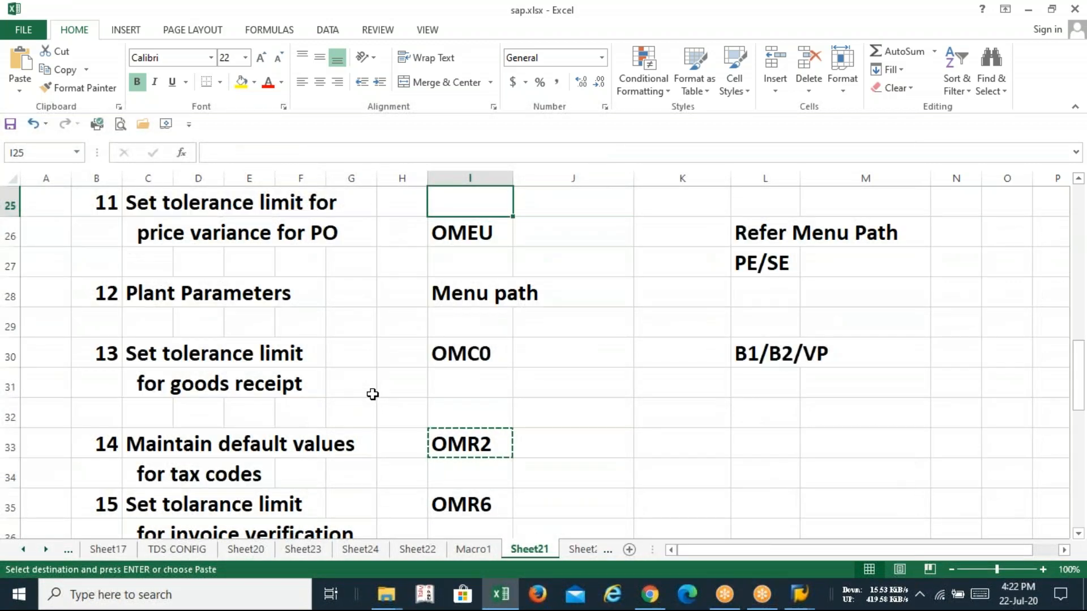
key("Down")
key("Down")
key("Down")
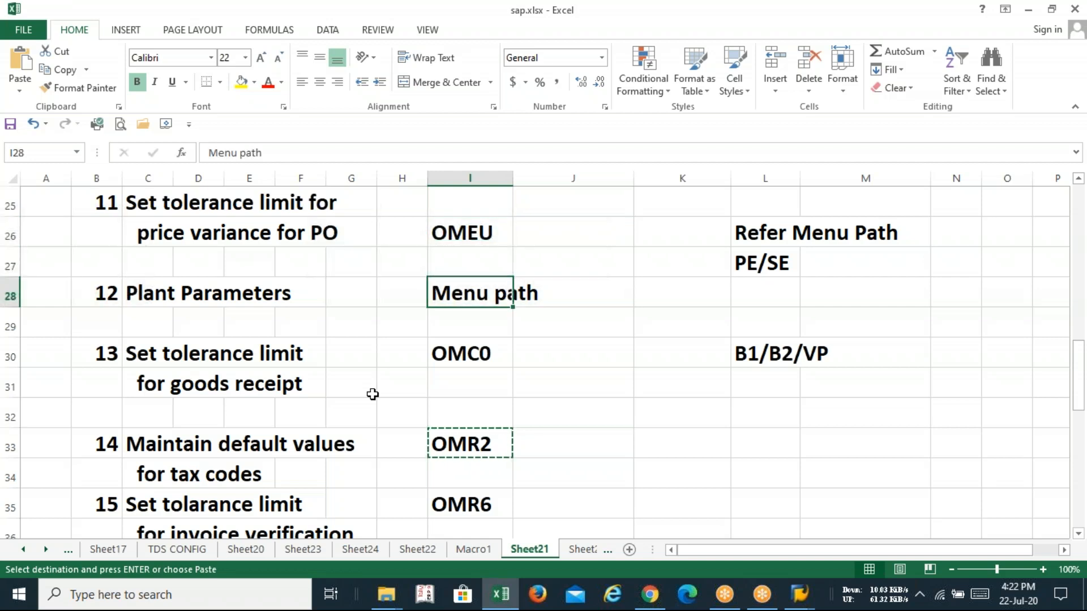
key("Down")
key("Down")
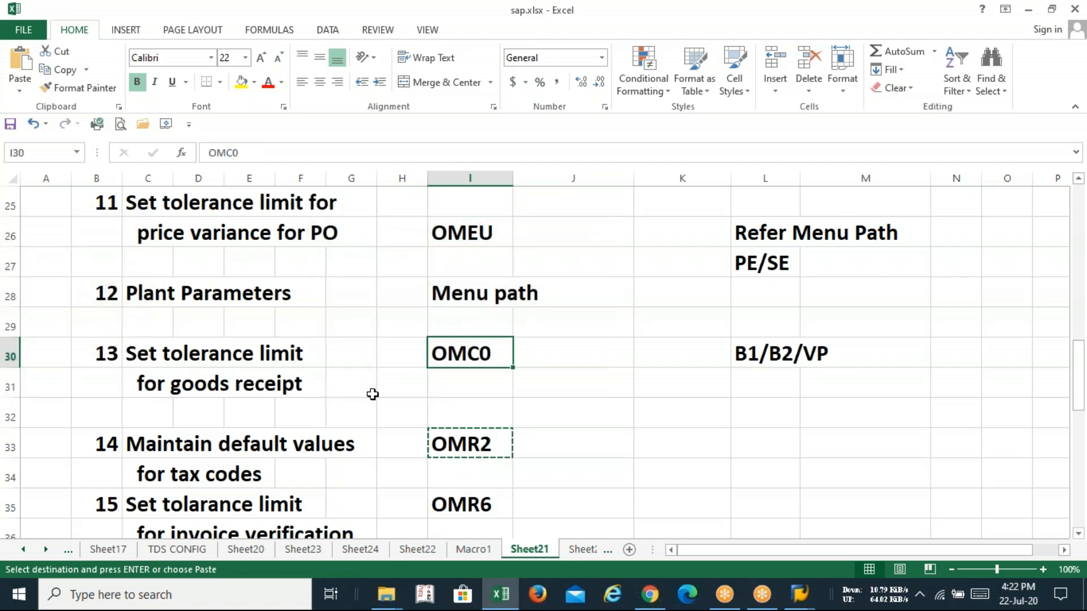
key("Down")
key("Down")
key("Down")
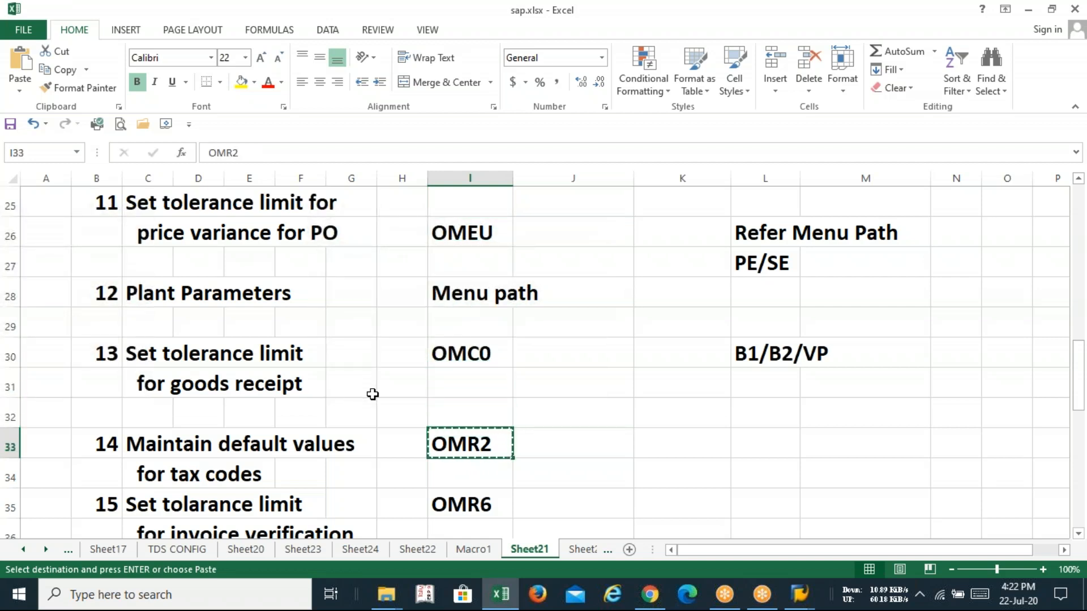
Step: Check the remaining configuration items in the list and copy transaction code OMR6 for the invoice verification tolerance limit
key("Down")
key("Down")
key("Down")
key("Down")
key("Down")
key("Down")
key("Down")
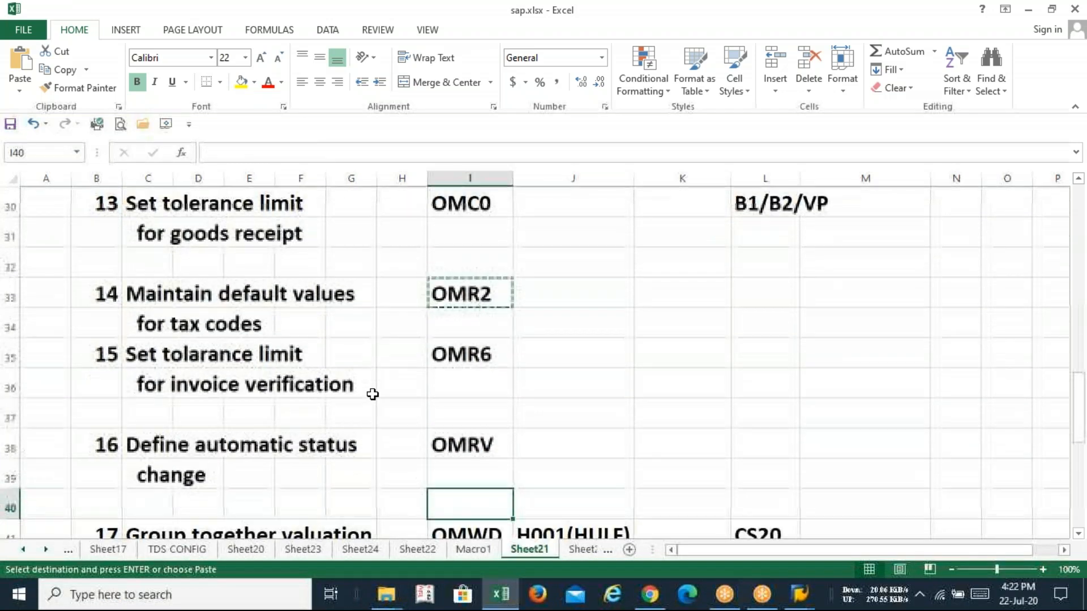
key("Down")
key("Up")
key("Up")
key("Up")
key("Up")
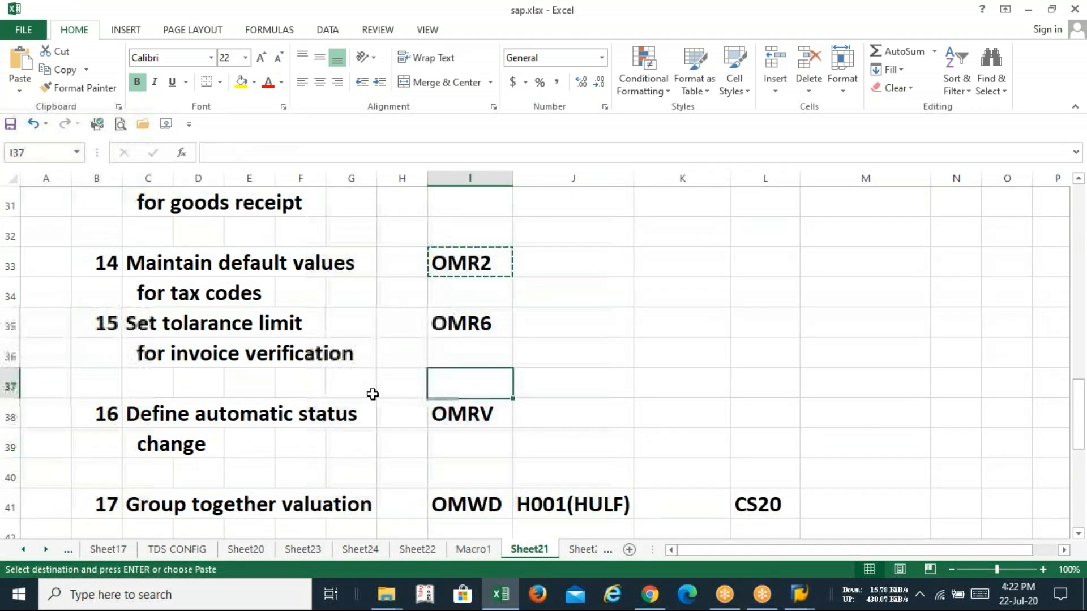
key("Up")
key("Up")
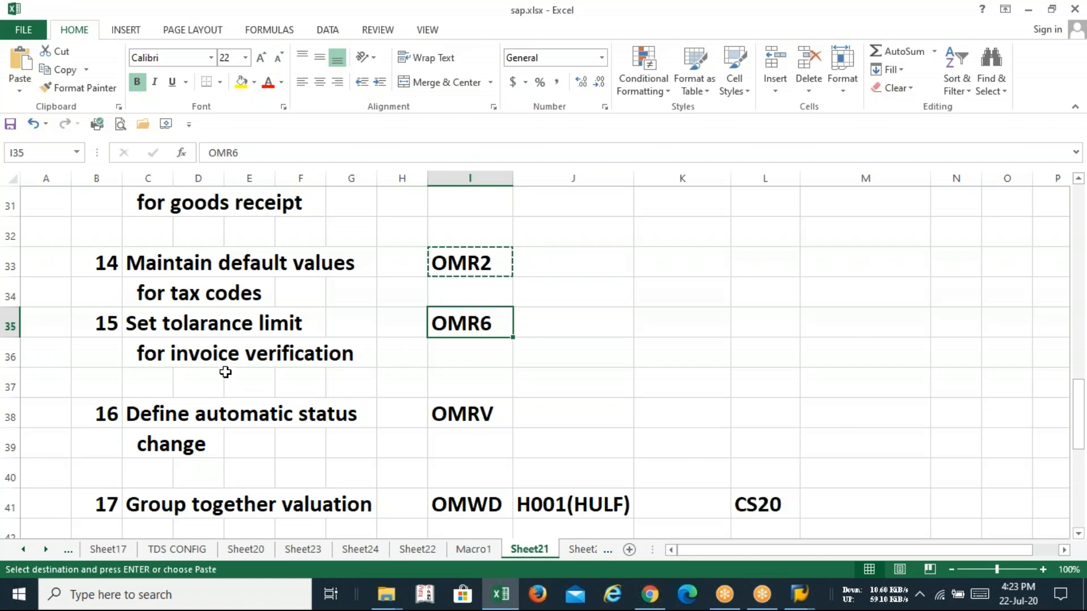
key("ctrl+c")
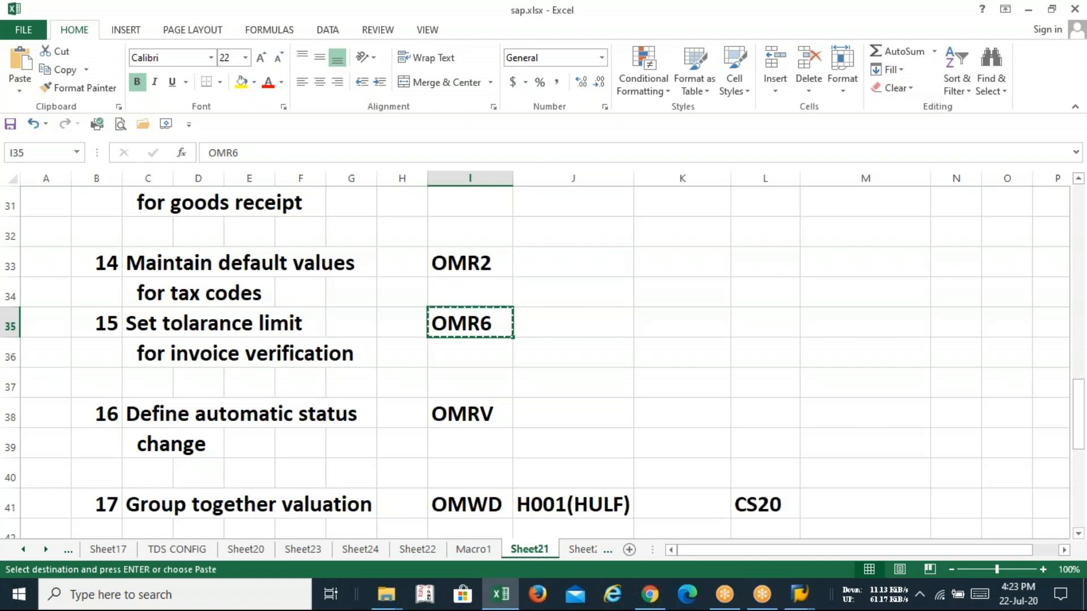
Step: Return to SAP and open transaction OMR6 for the invoice verification tolerance limits
key("alt+Tab")
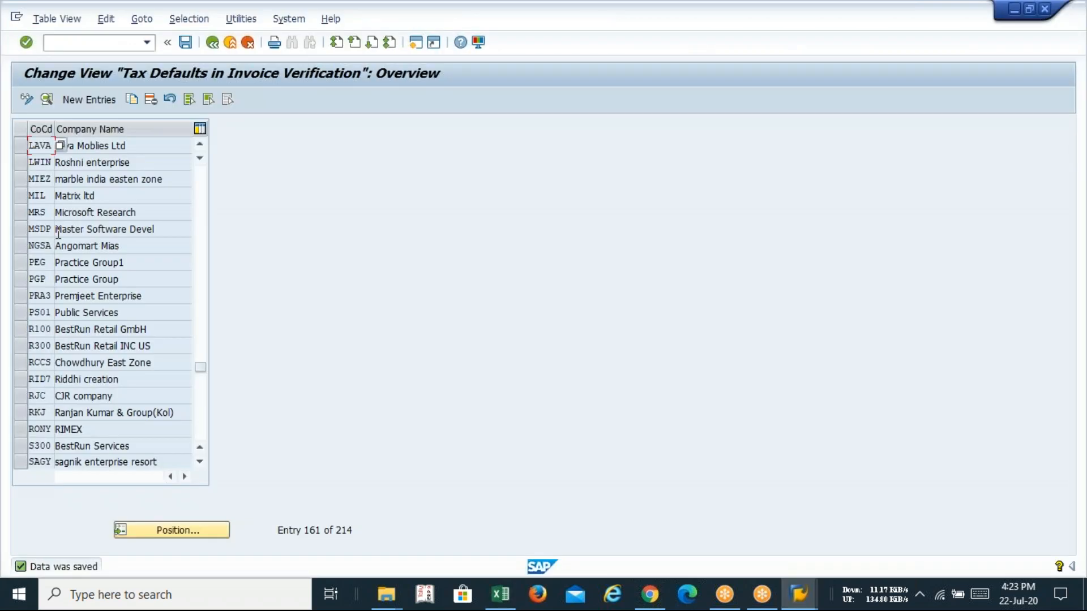
left_click(86, 44)
type("/NOMR6")
key("Return")
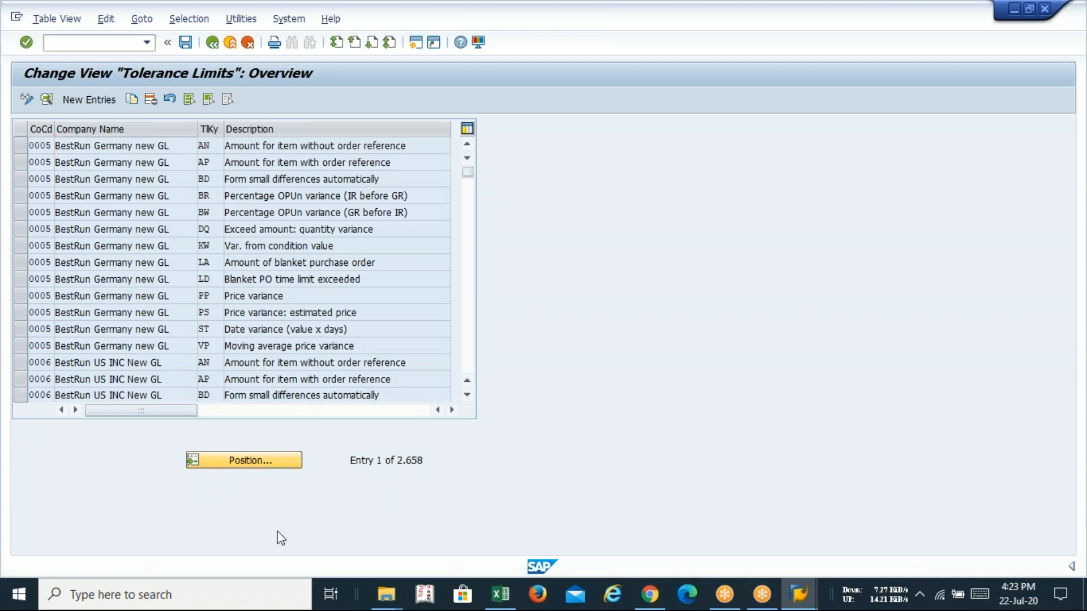
Step: Position the tolerance limits list at company code ICSI
left_click(244, 460)
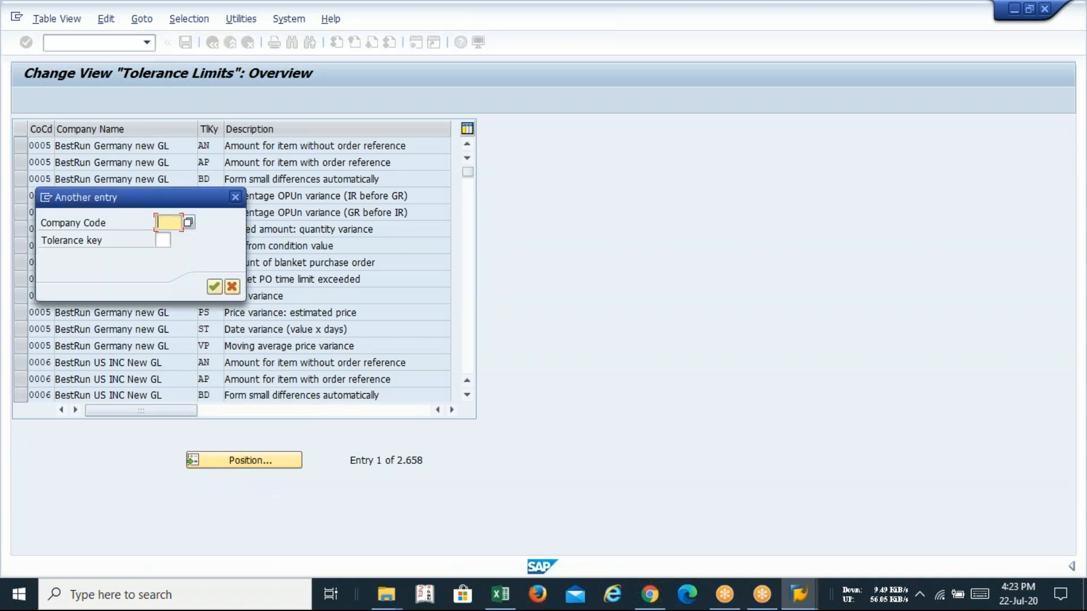
type("ICSI")
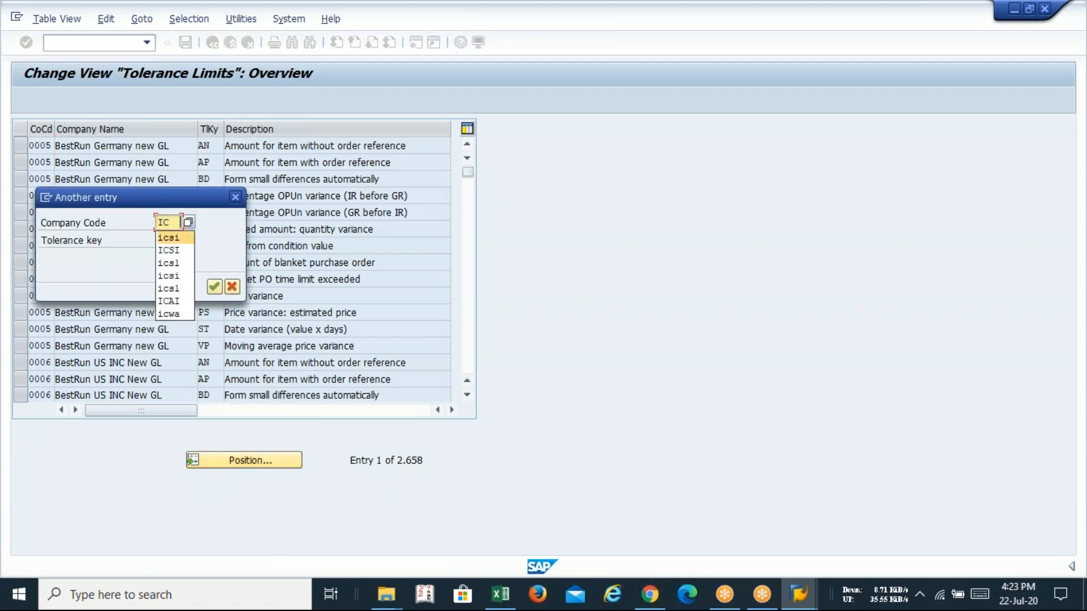
key("Return")
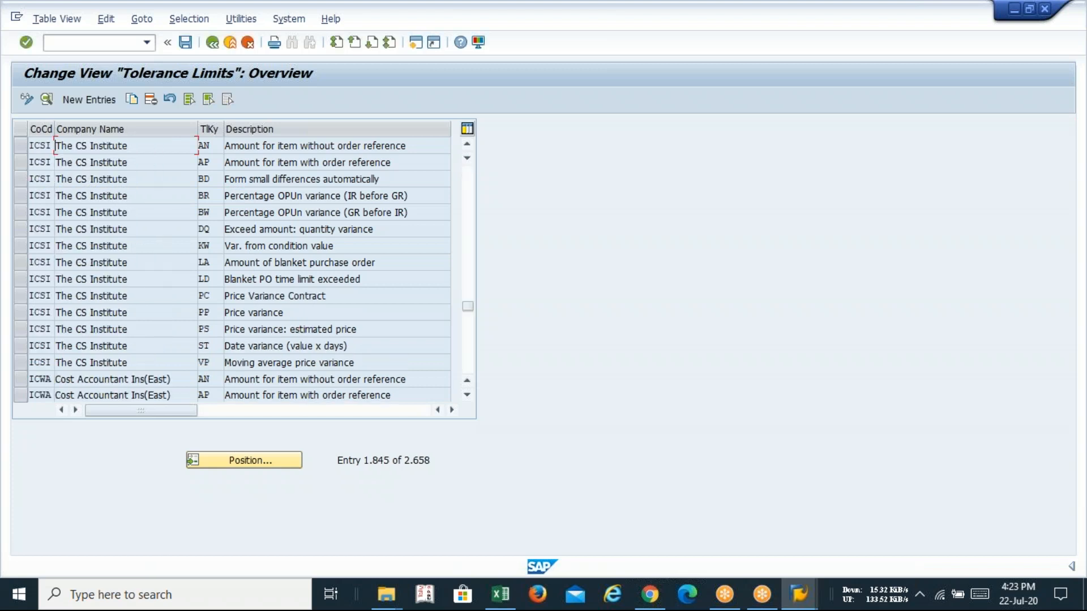
Step: Select ICSI's tolerance limit entries from key AN through ST and start copying them
left_click(467, 144)
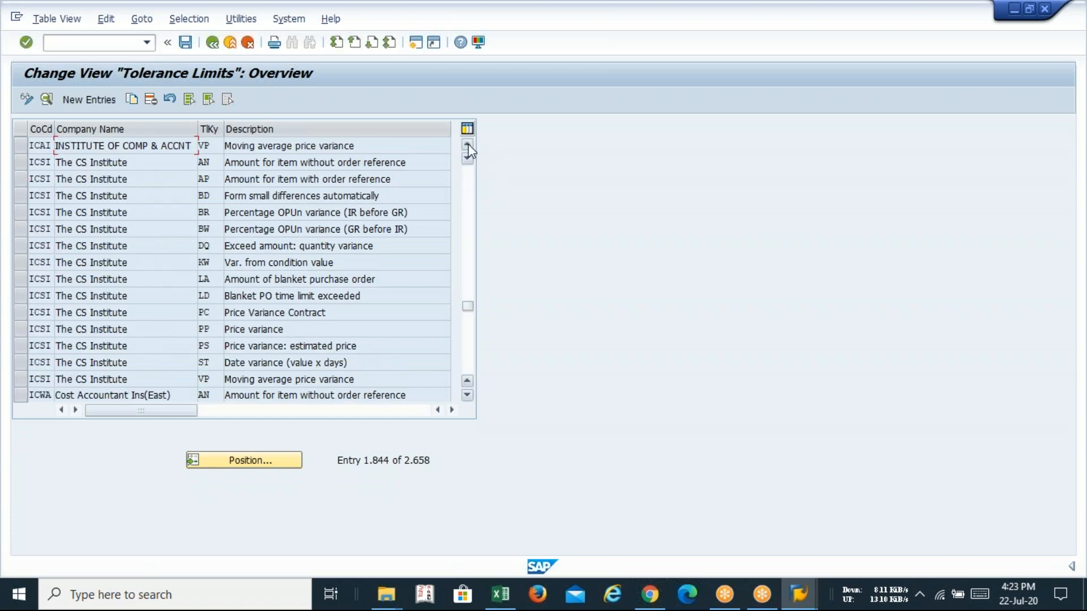
left_click(20, 165)
left_click_drag(23, 179, 22, 361)
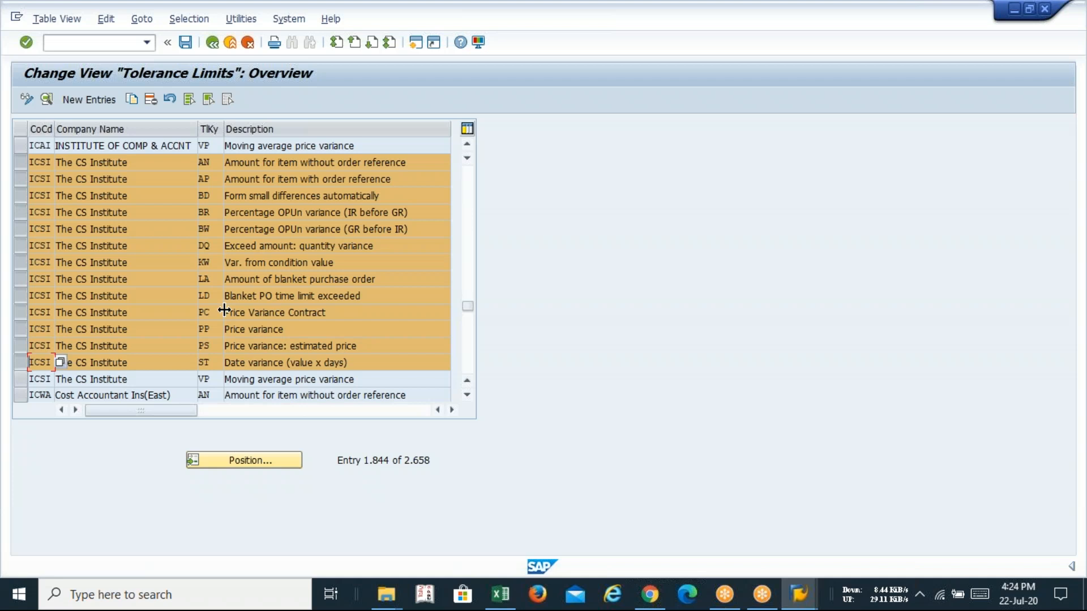
left_click(131, 97)
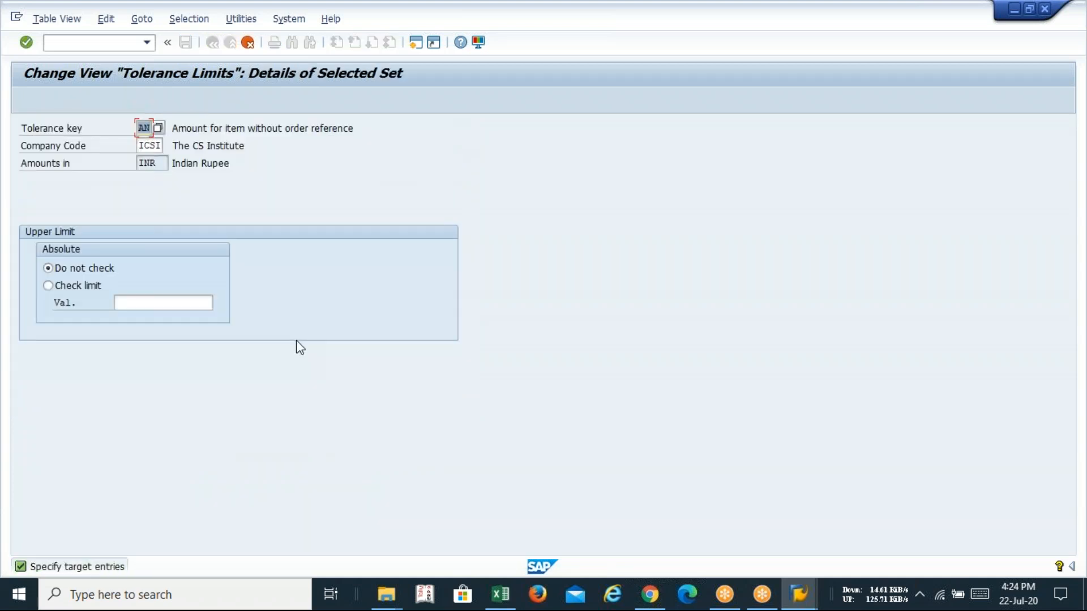
Step: Set the company code of the copied AN tolerance entry to LAVA and accept it
key("Tab")
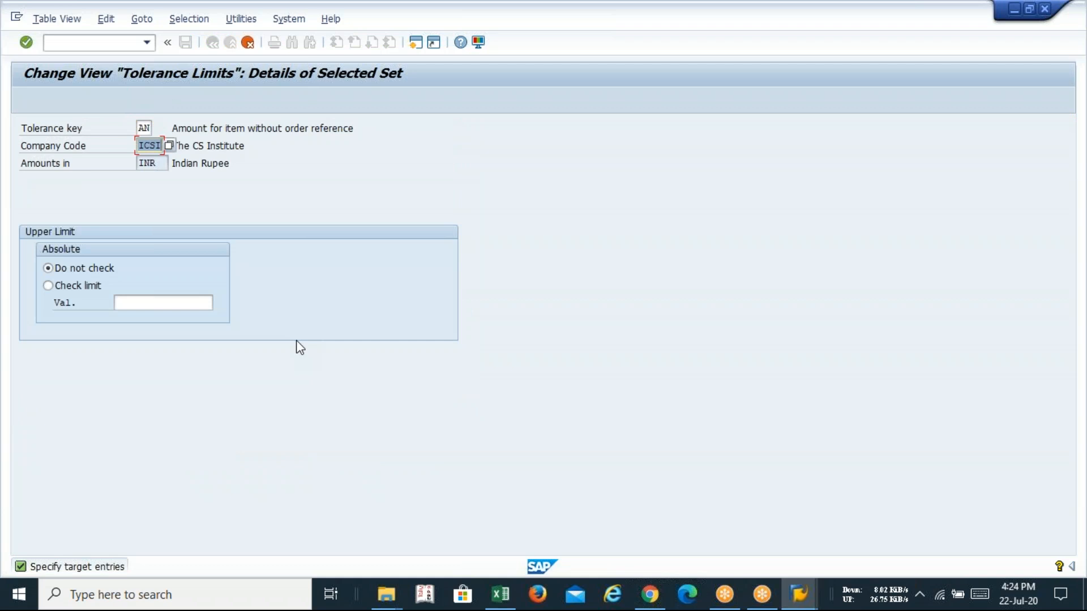
key("BackSpace")
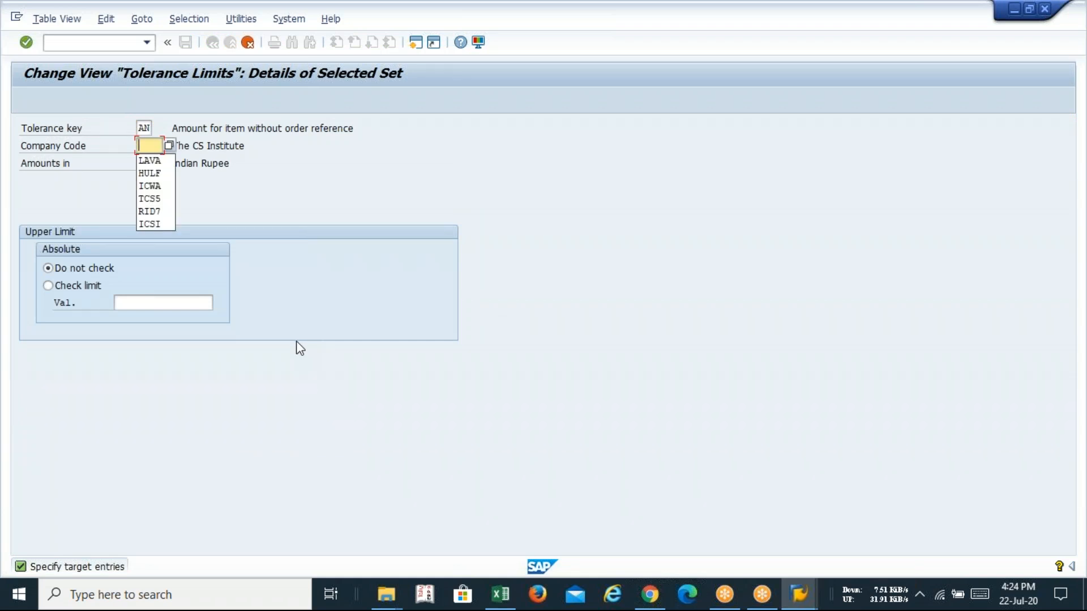
key("Down")
key("Return")
key("Tab")
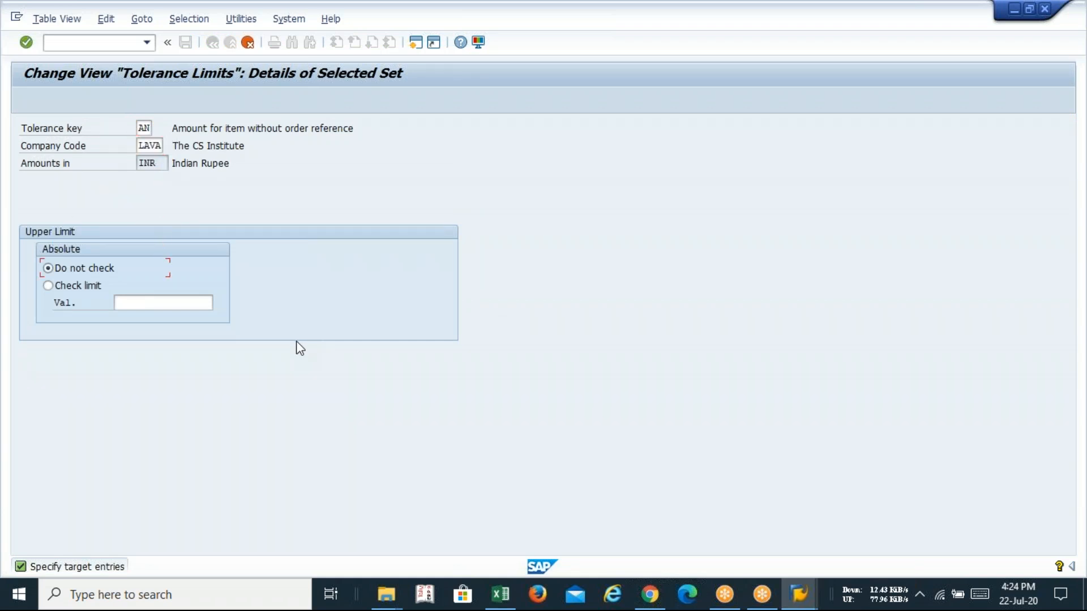
key("Return")
Step: Set the company code of the copied AP tolerance entry to LAVA and accept it
key("Tab")
key("BackSpace")
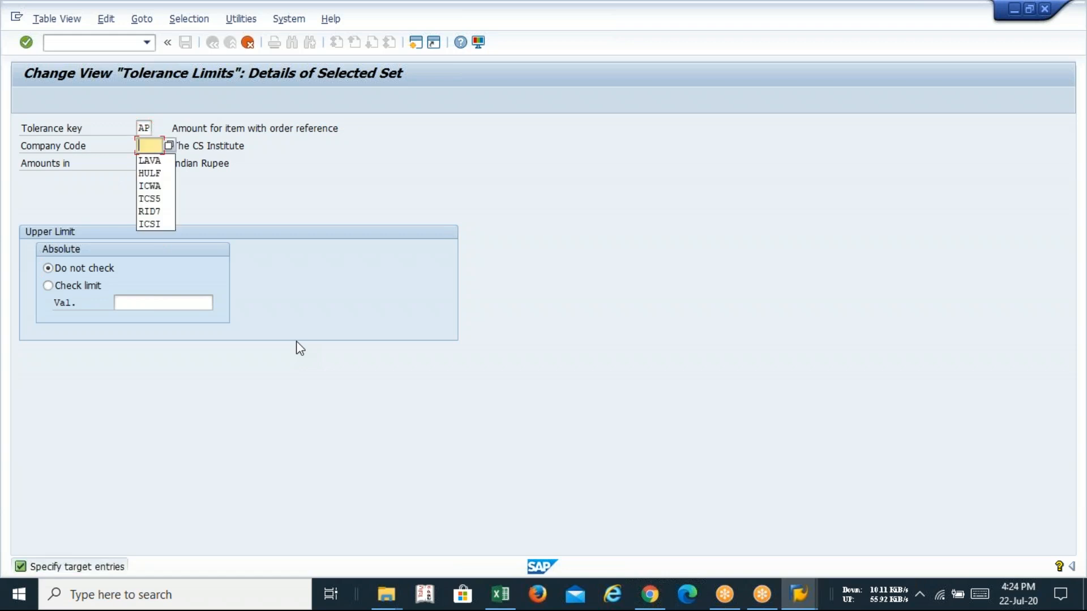
key("Down")
key("Return")
key("Tab")
key("Return")
Step: Set the company code of the copied BD tolerance entry to LAVA and accept it
key("Tab")
key("BackSpace")
key("Down")
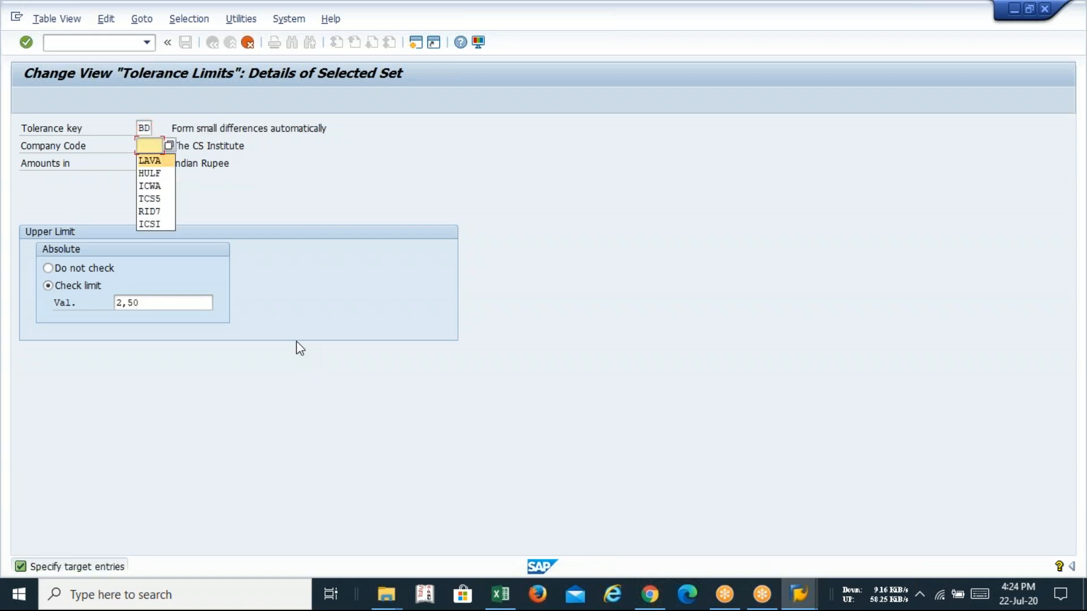
key("Return")
key("Tab")
key("Return")
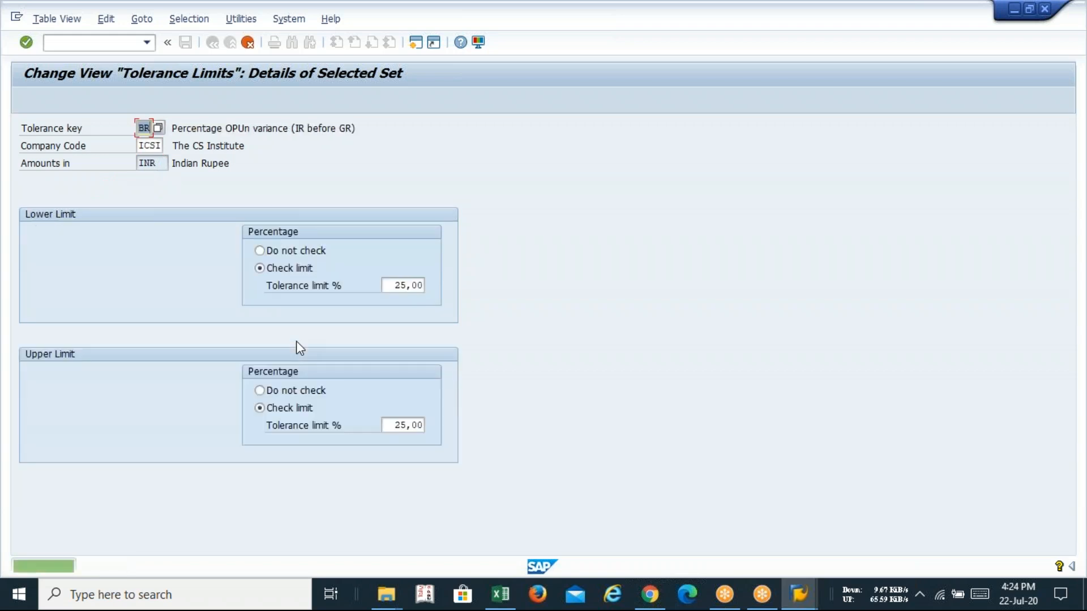
Step: Set the company code of the copied BR tolerance entry to LAVA
key("Tab")
key("BackSpace")
key("Down")
key("Return")
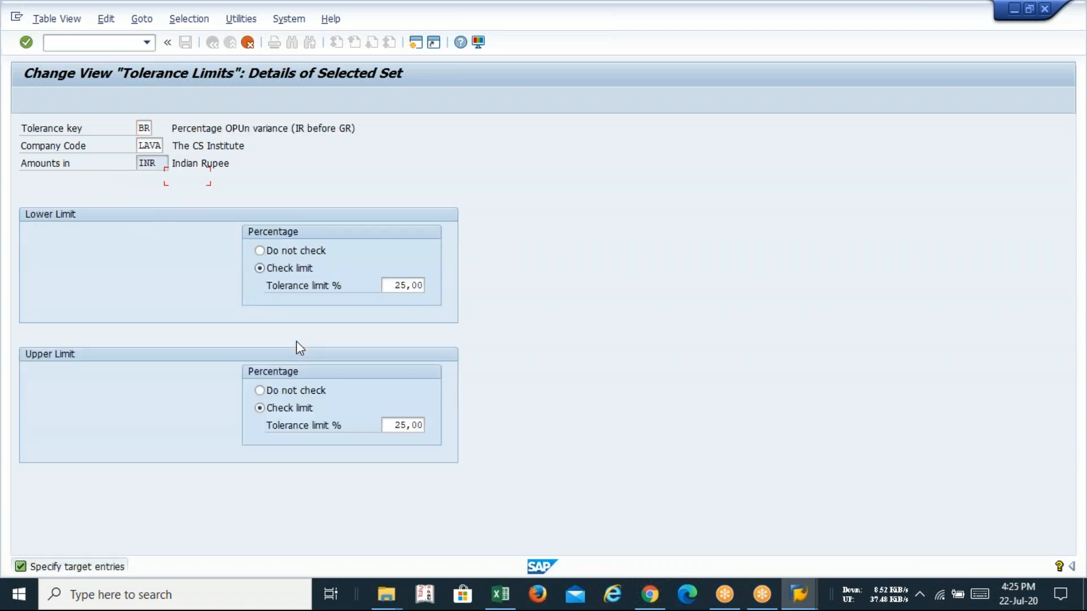
Step: Accept the BR copy and set the target company code to LAVA for tolerance key BW
key("Return")
key("Tab")
key("BackSpace")
key("Down")
key("Return")
key("Tab")
key("Return")
Step: Set the target company code to LAVA for tolerance key DQ, the quantity variance amount
key("Tab")
key("BackSpace")
key("Down")
key("Down")
key("Return")
key("Tab")
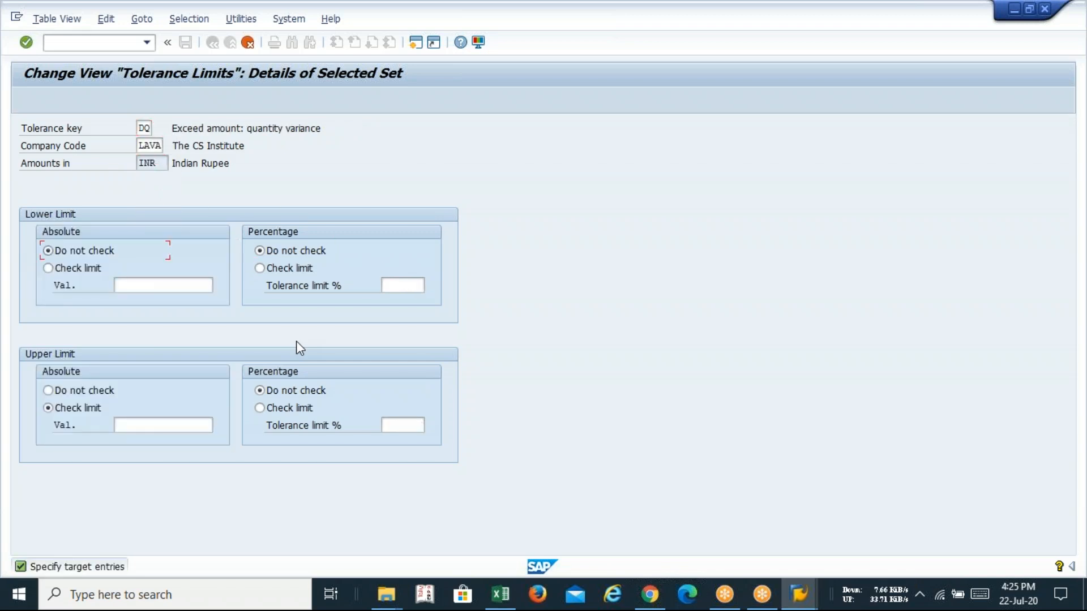
key("Return")
Step: Set the target company code to LAVA for tolerance key KW, the variance from condition value
key("Tab")
key("BackSpace")
key("Down")
key("Down")
key("Return")
key("Tab")
key("Return")
Step: Set the target company code to LAVA for tolerance key LA, the blanket purchase order amount
key("Tab")
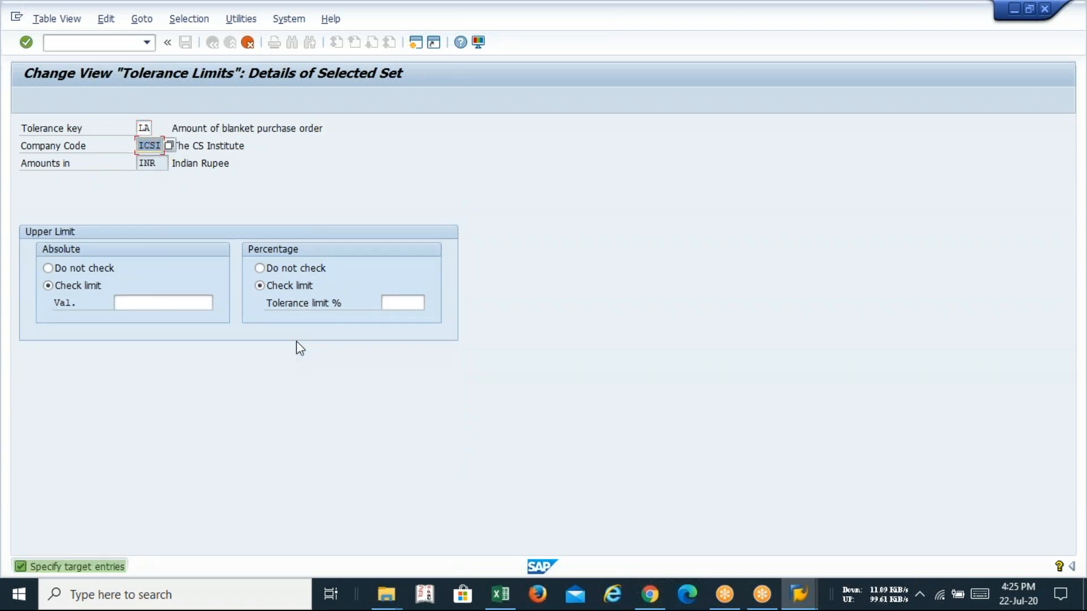
key("BackSpace")
key("Down")
key("Down")
key("Return")
key("Tab")
key("Return")
Step: Set the target company code to LAVA for tolerance key LD, the blanket PO time limit
key("Tab")
key("BackSpace")
key("Down")
key("Down")
key("Return")
key("Tab")
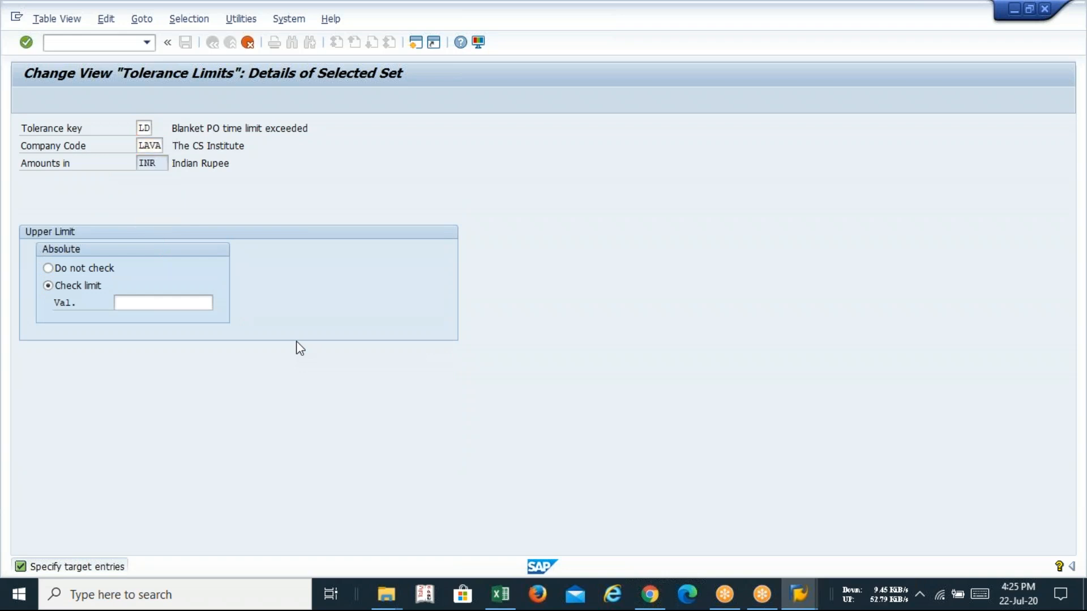
key("Return")
Step: Set the target company code to LAVA for tolerance key PC, Price Variance Contract
key("Tab")
key("BackSpace")
key("Down")
type("\\")
key("Tab")
key("Return")
key("BackSpace")
key("Down")
key("Down")
key("Down")
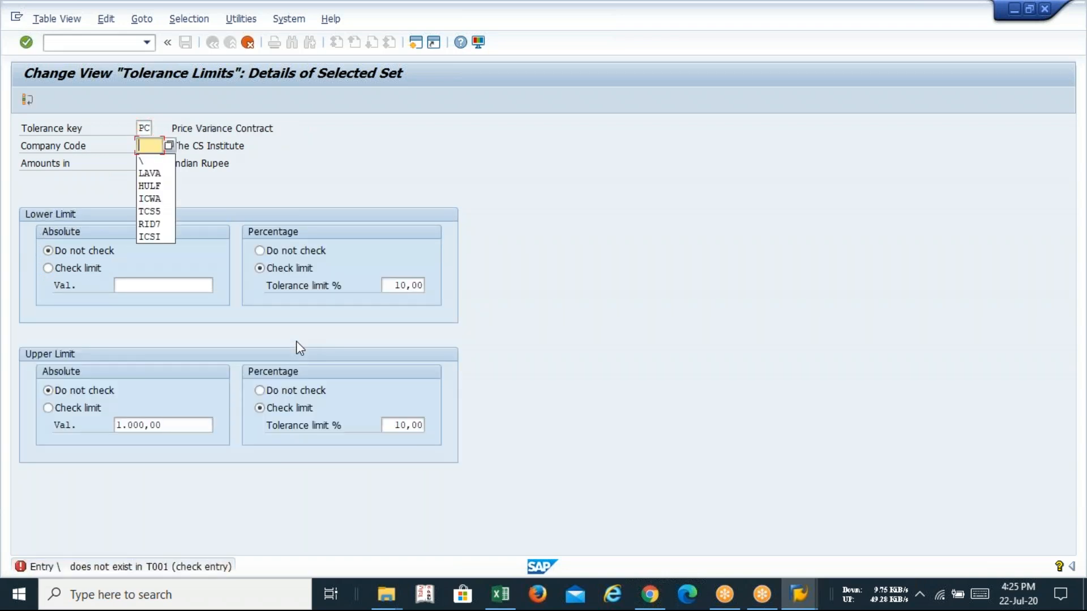
key("Return")
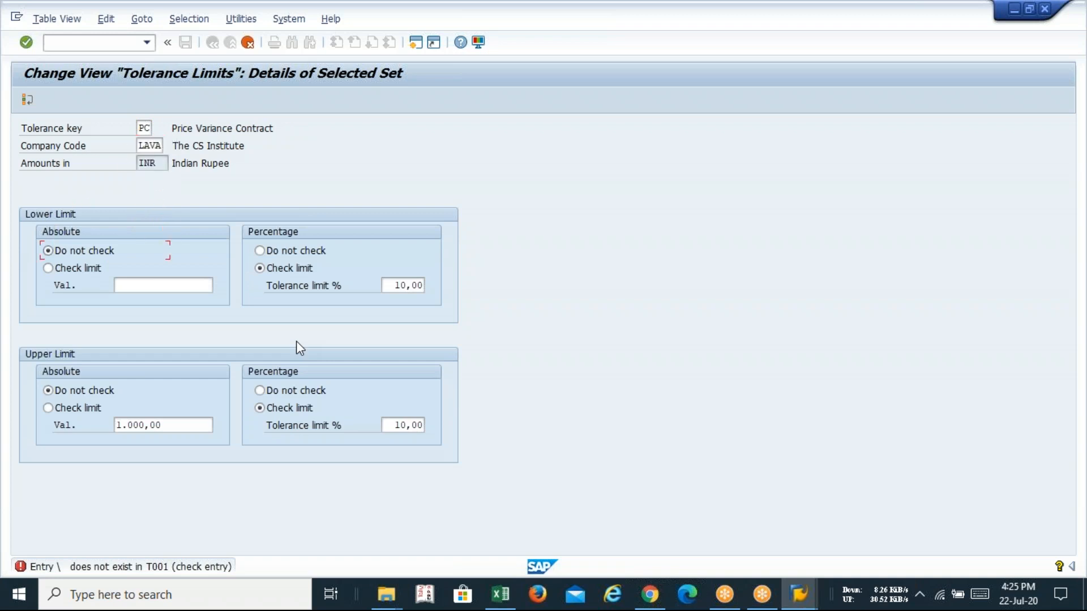
key("Return")
Step: Set the target company code to LAVA for tolerance key PP, the price variance
key("Tab")
key("BackSpace")
key("Down")
key("Return")
key("Return")
Step: Set the target company code to LAVA for tolerance key PS, the estimated price variance
key("Tab")
key("BackSpace")
key("Down")
key("Down")
key("Return")
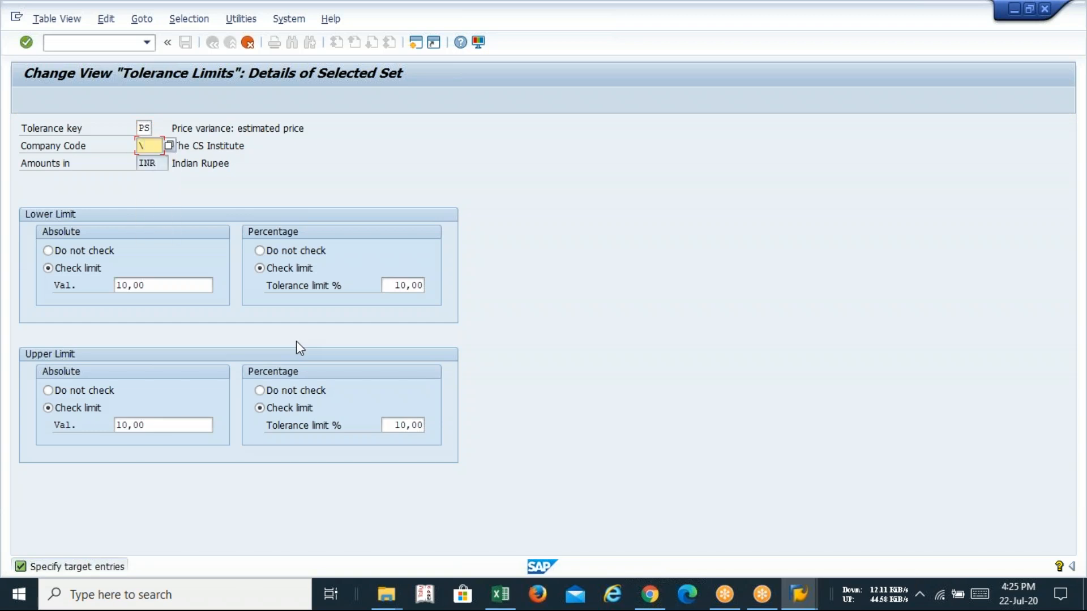
key("BackSpace")
key("Down")
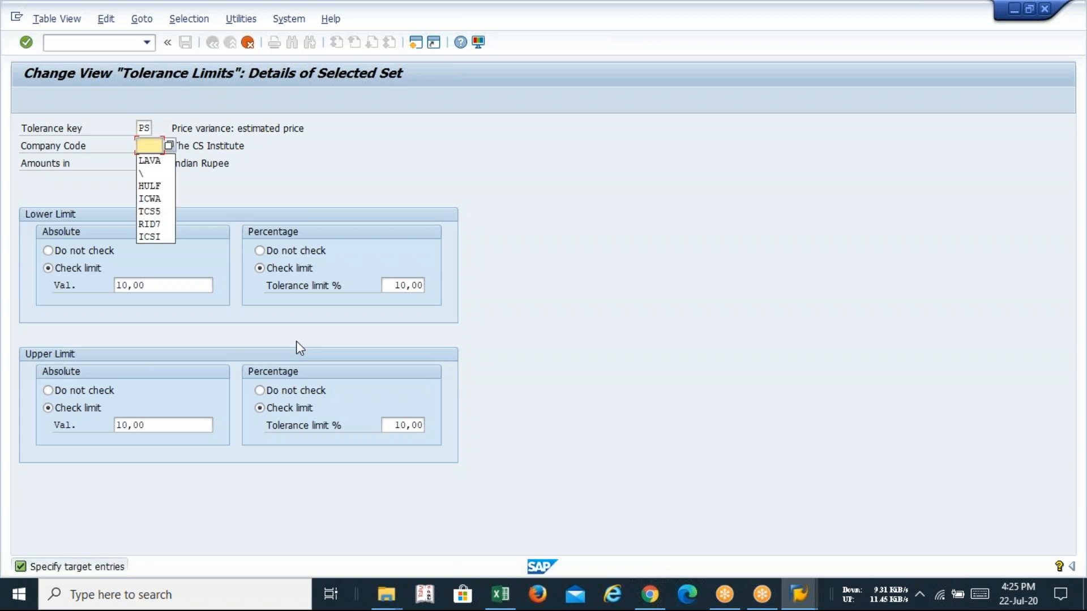
key("Down")
key("Return")
key("Return")
Step: Set the target company code to LAVA for tolerance key ST, finish the copy, and save the new tolerance limits
key("Tab")
key("BackSpace")
key("Down")
key("Down")
key("Return")
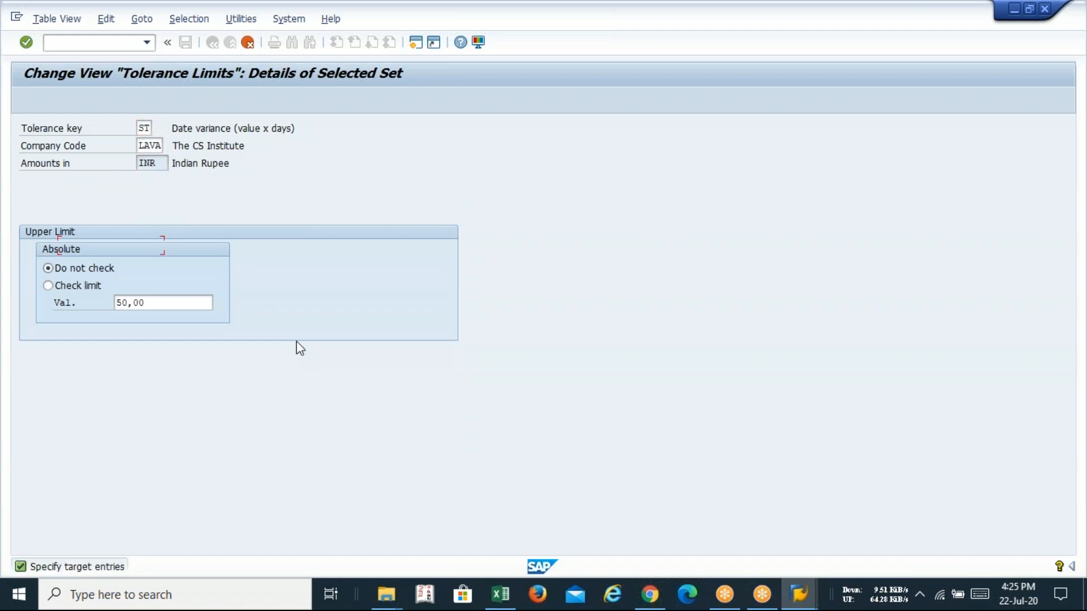
key("Return")
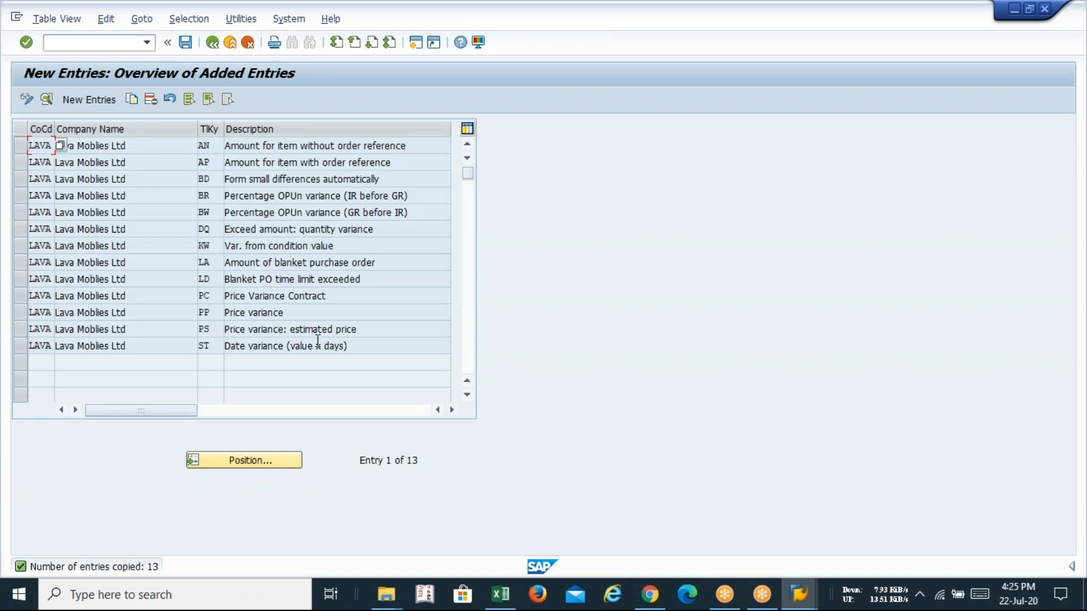
left_click(187, 43)
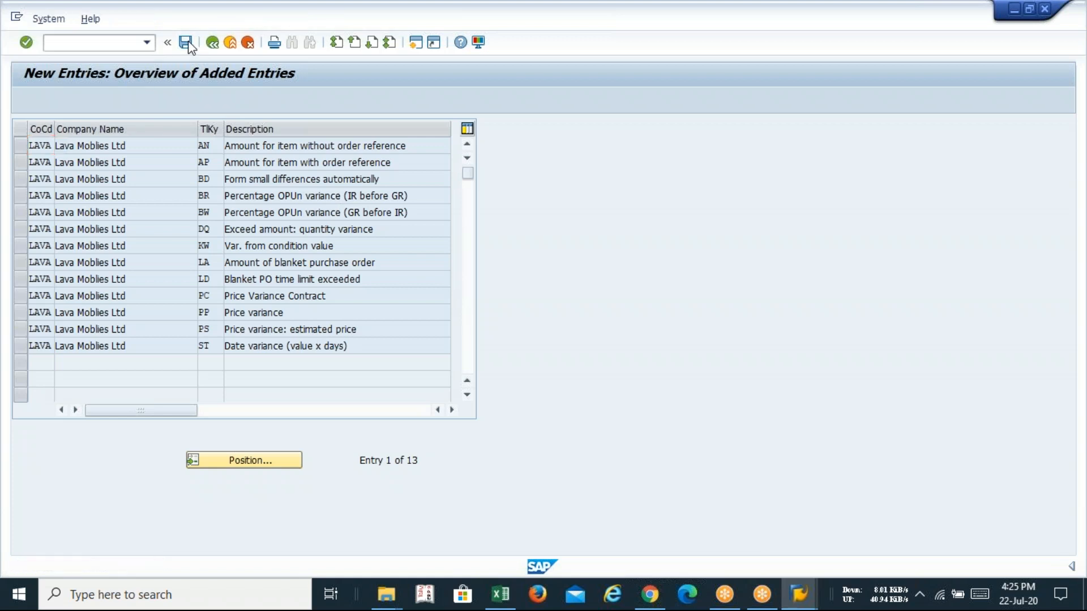
left_click(225, 269)
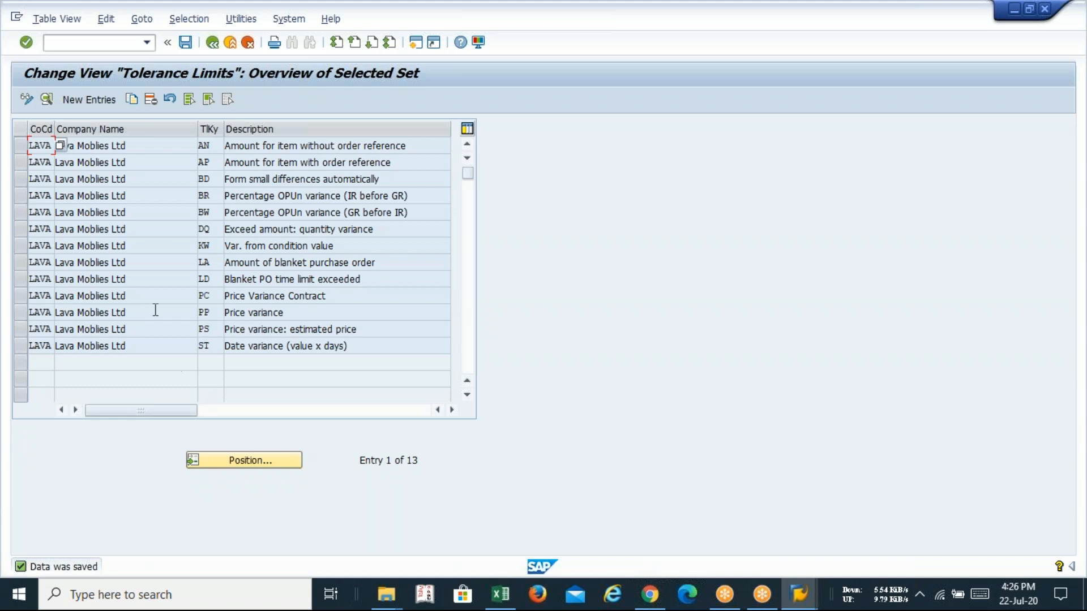
Step: Review the limit details of LAVA's tolerance keys from KW through PS, and return to the overview
double_click(163, 244)
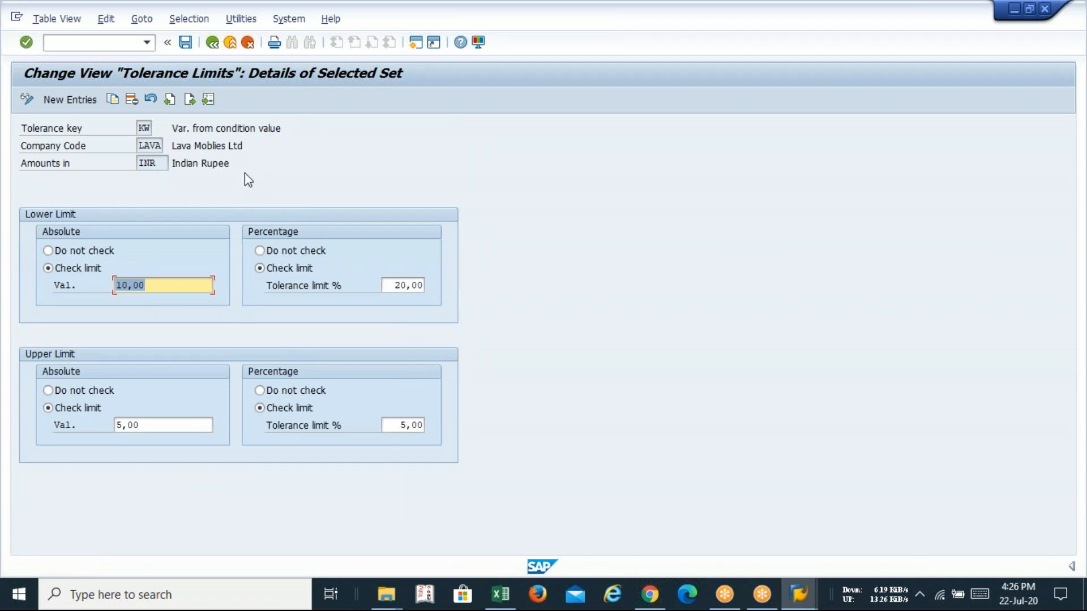
left_click(190, 100)
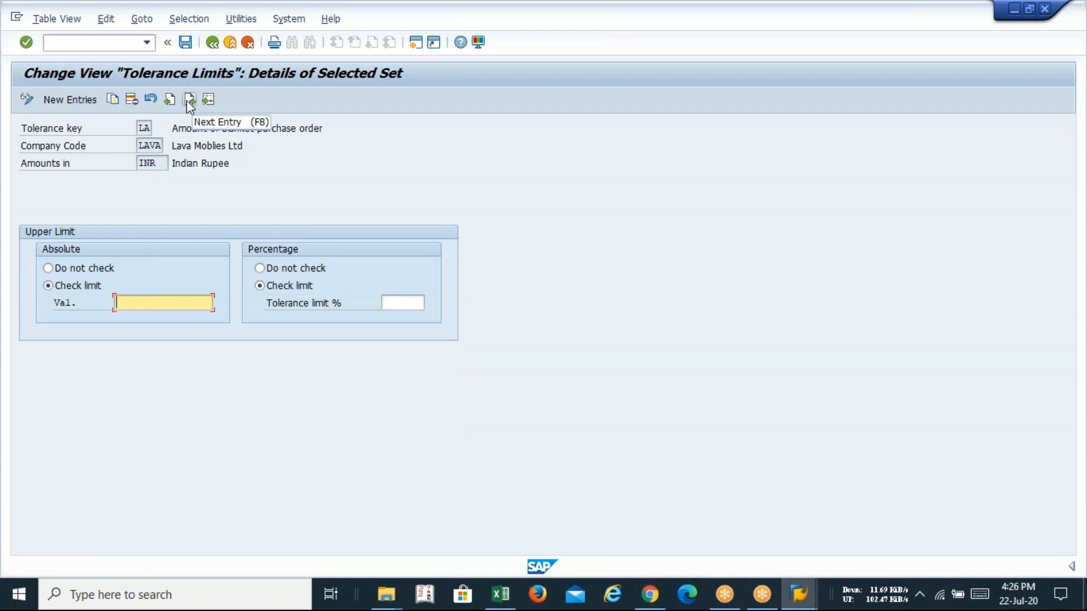
left_click(188, 103)
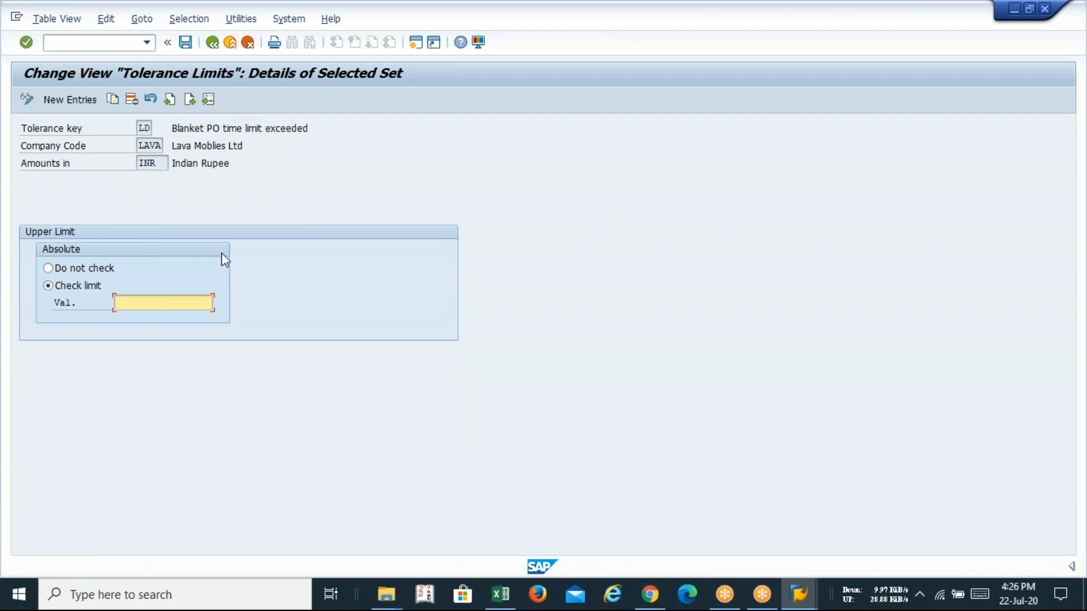
left_click(190, 101)
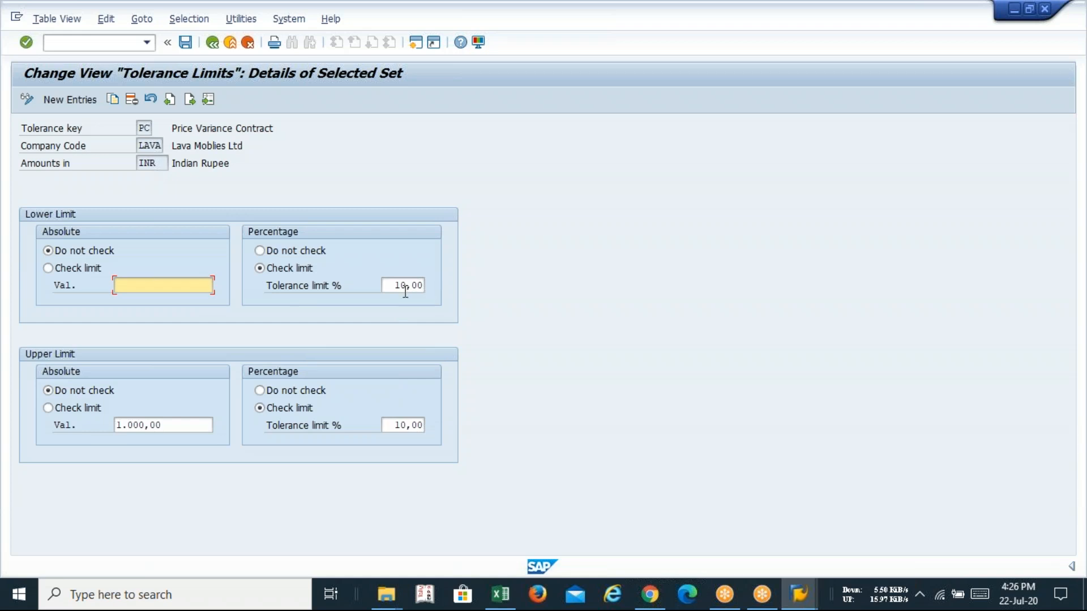
left_click(190, 99)
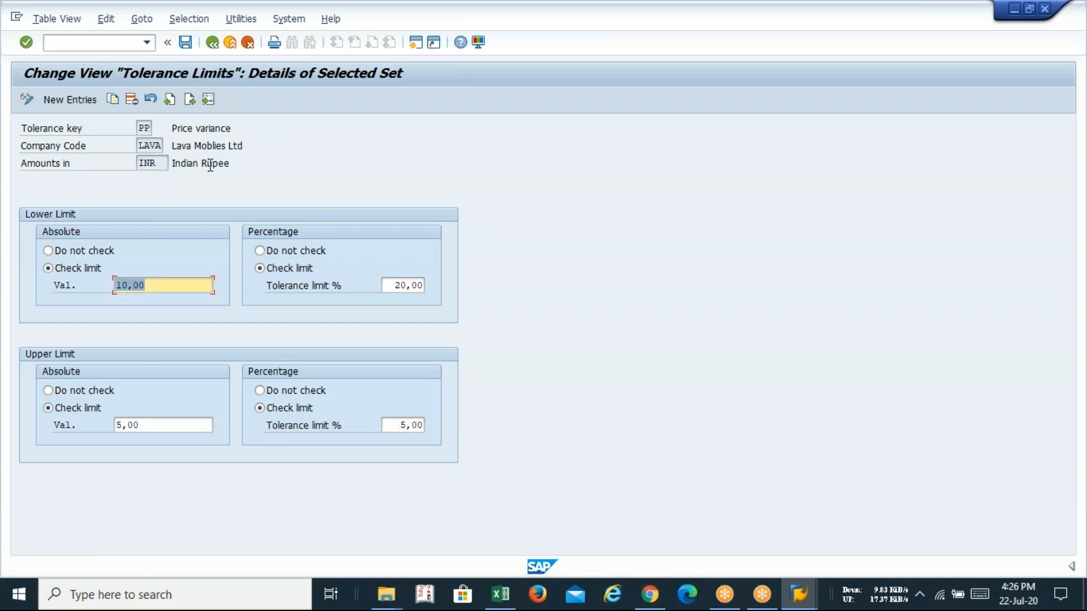
left_click(189, 99)
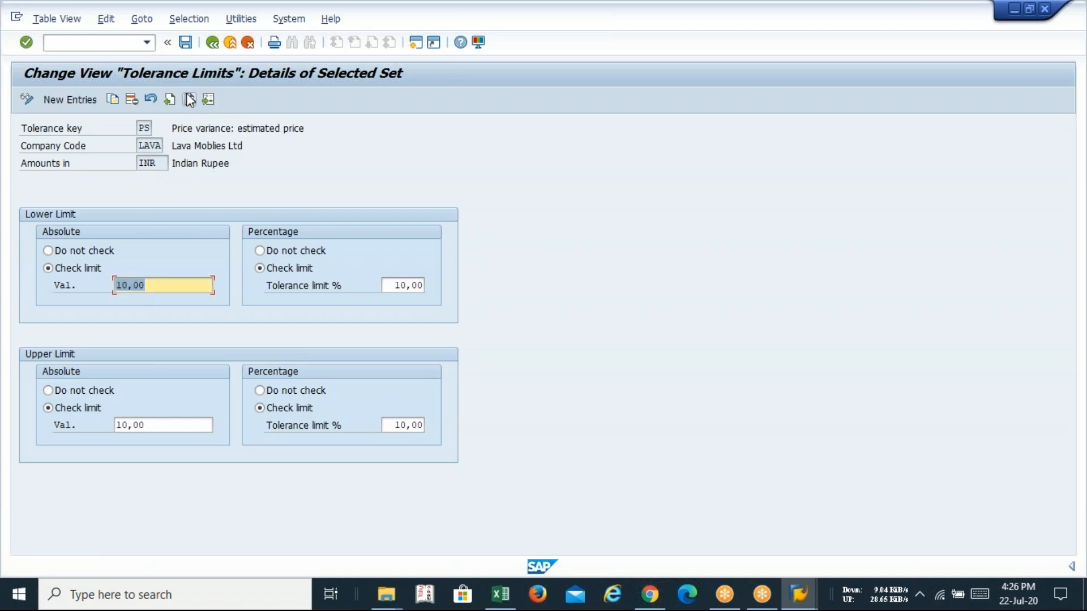
left_click(213, 44)
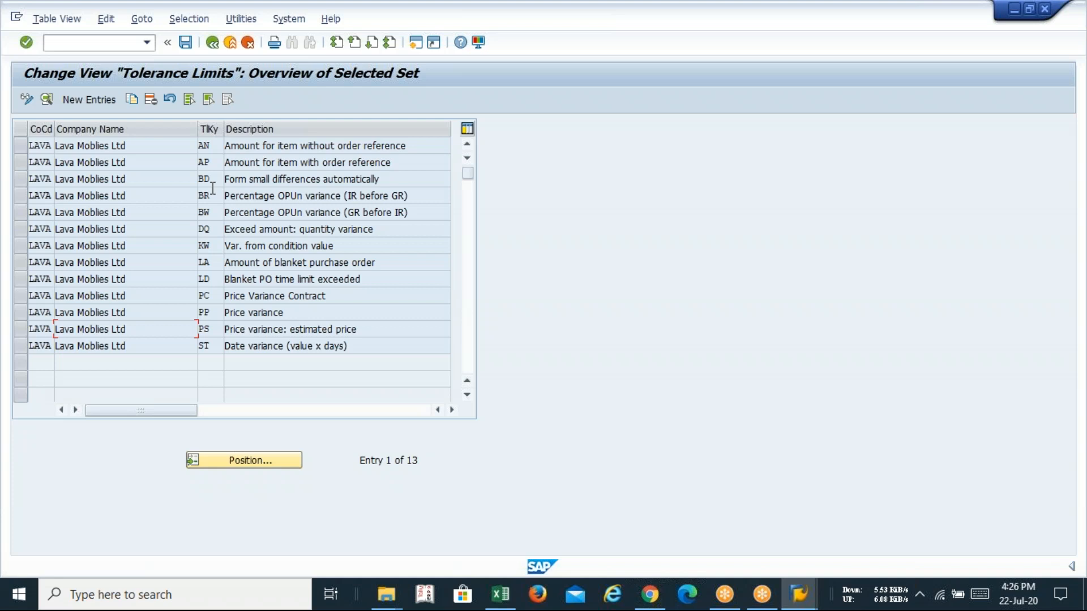
Step: Switch to the sap.xlsx workbook in Excel and copy the OMRV code for Define automatic status change
key("alt+Tab")
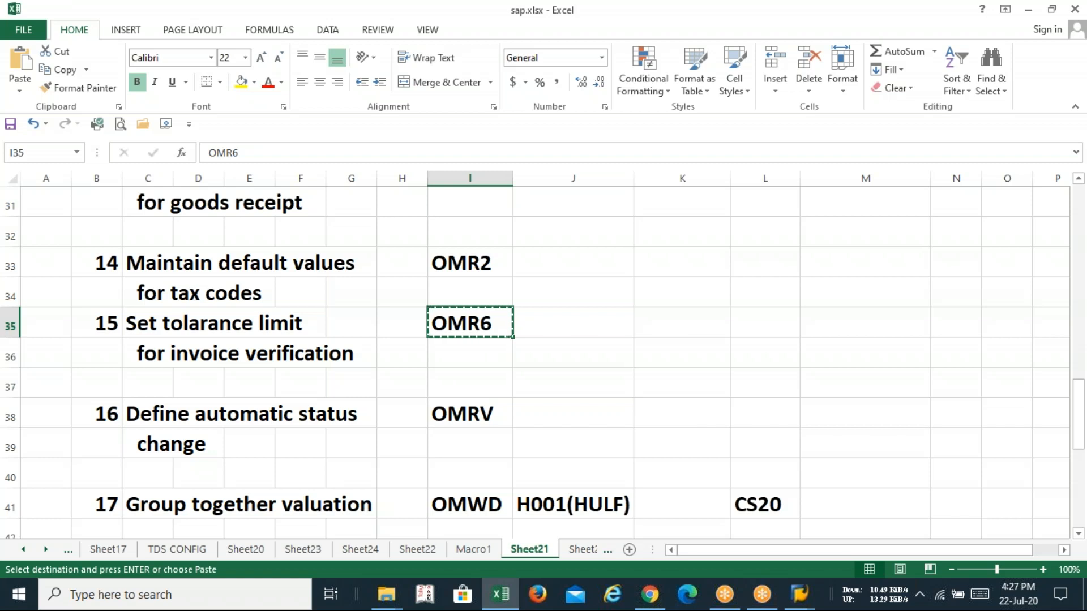
left_click(453, 420)
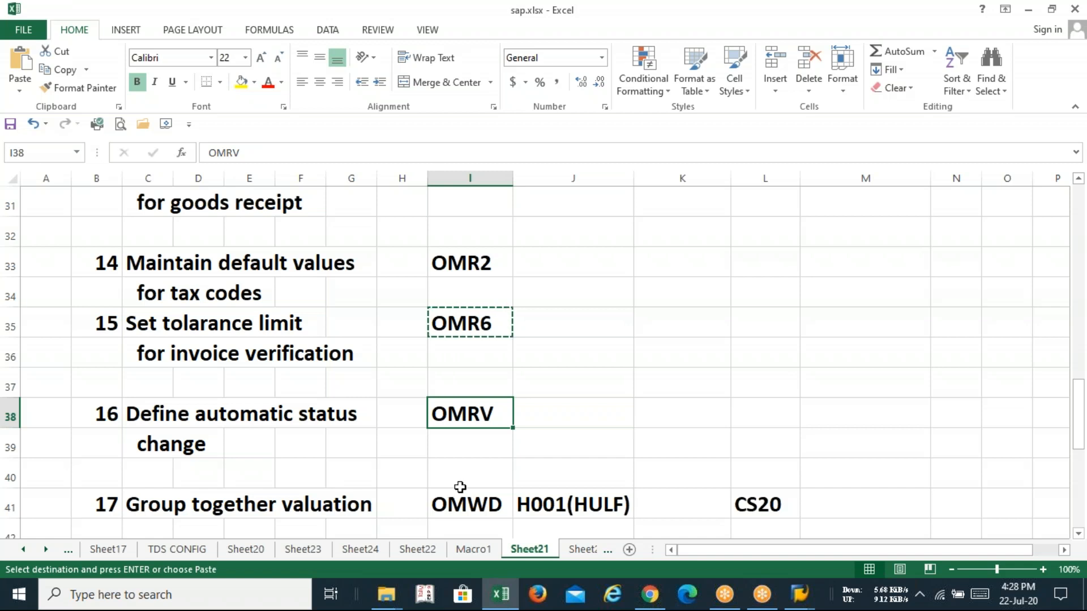
key("ctrl+c")
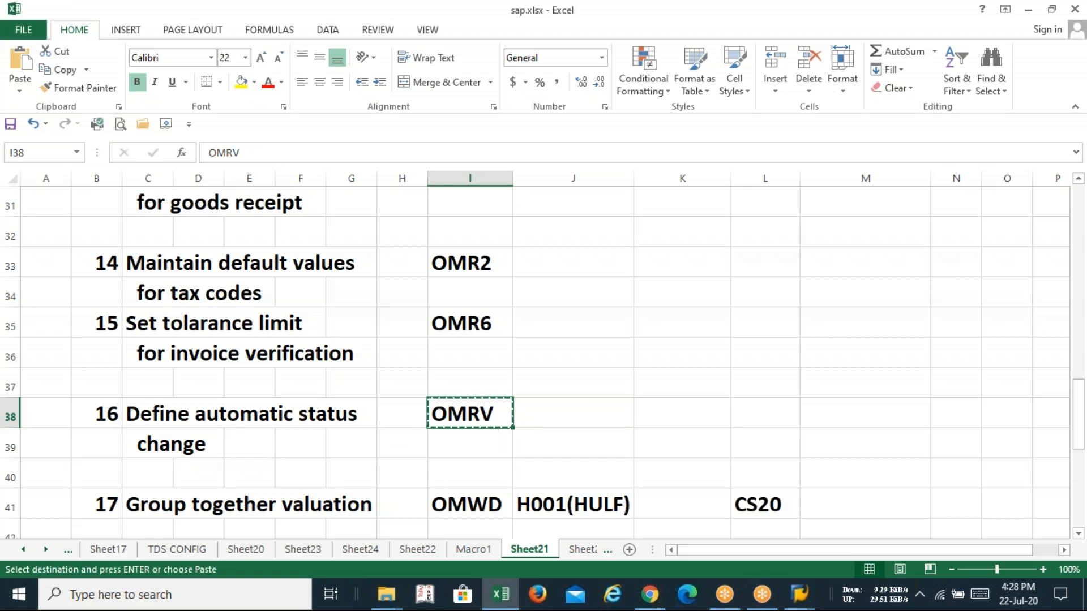
Step: Switch back to SAP, leave the tolerance limits view, and run transaction OMRV
key("alt+Tab")
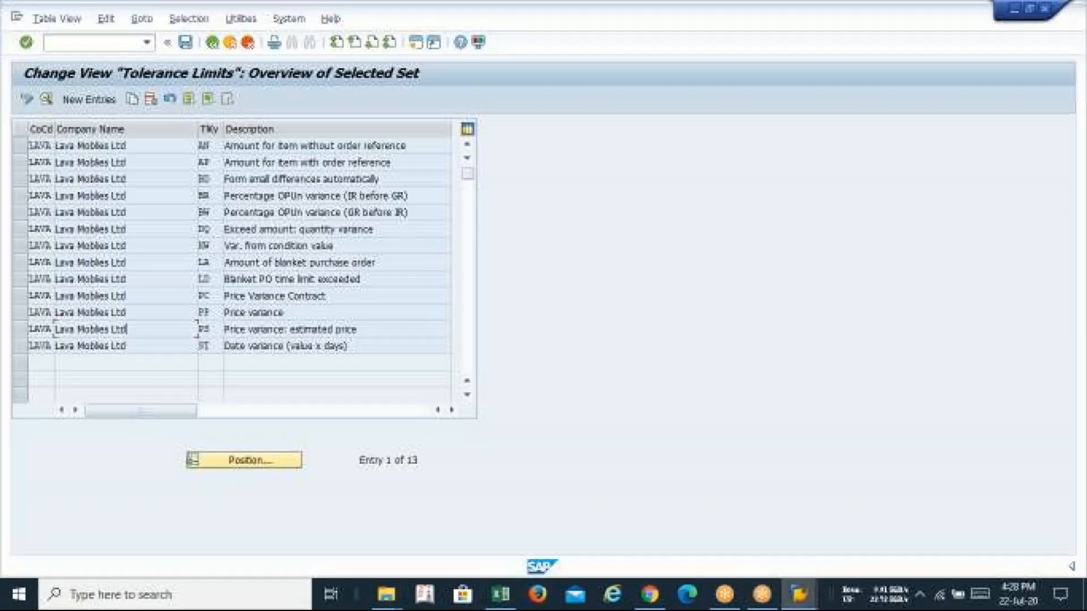
type("/n")
key("Return")
type("OMRO")
key("Return")
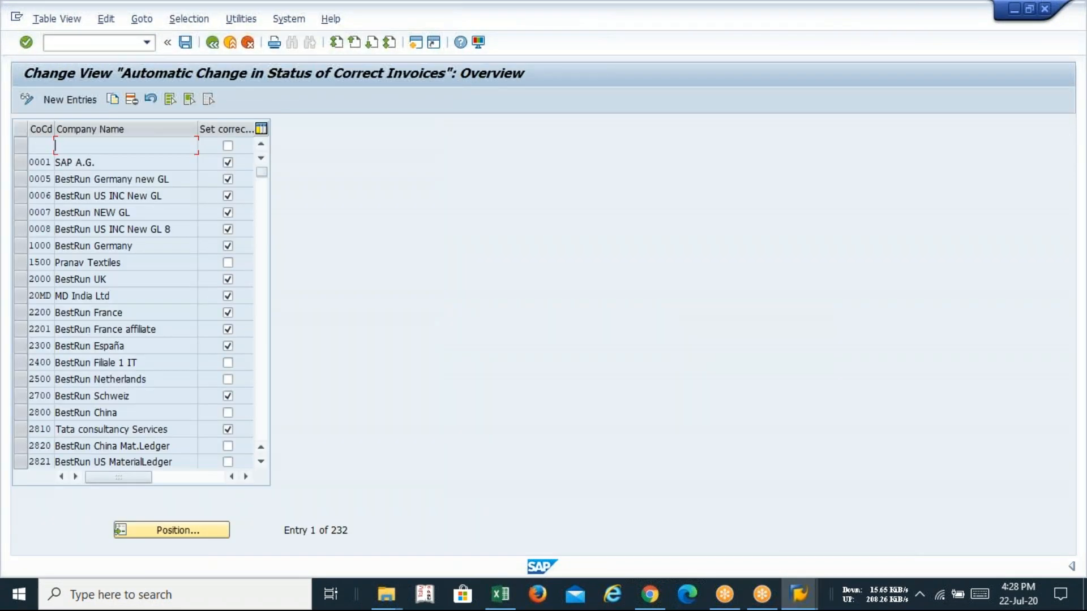
Step: Look up company code LAVA in the list of automatic status changes for correct invoices
left_click(201, 532)
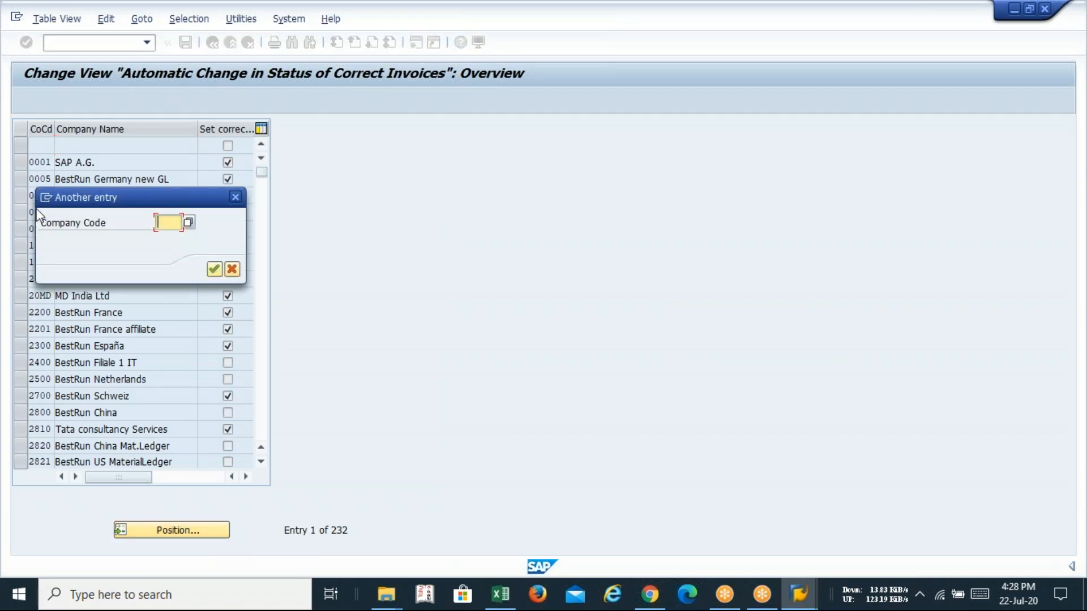
type("LAVA")
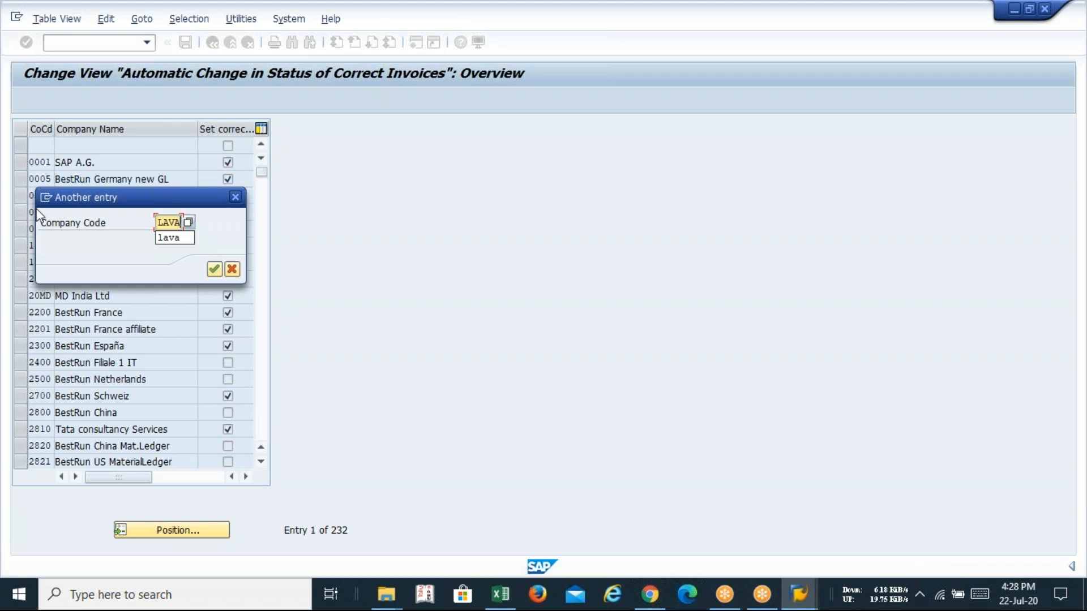
key("Return")
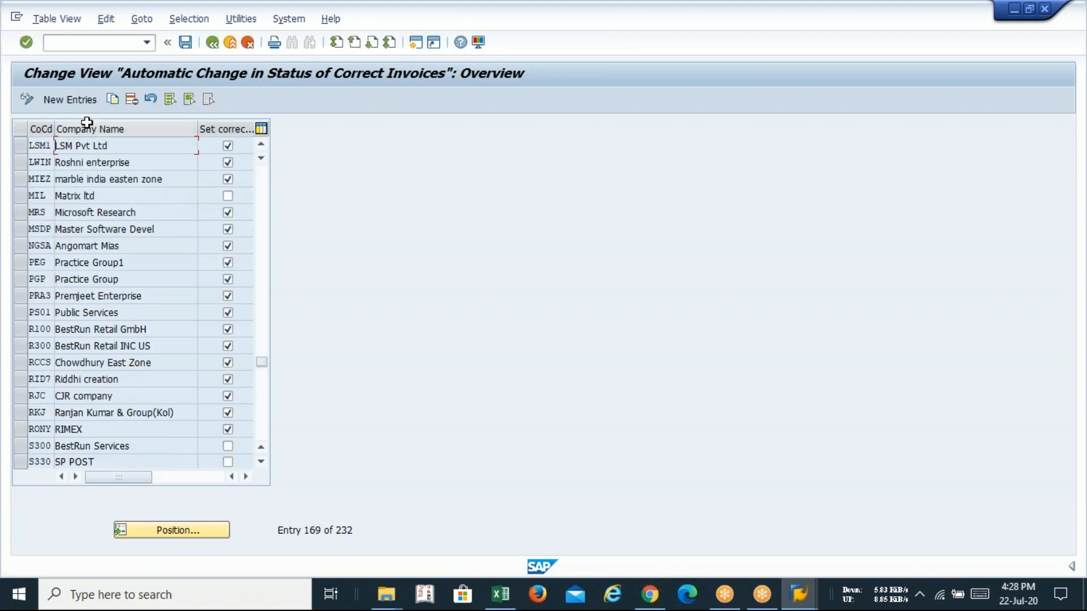
Step: Add a new entry for company code LAVA with its status change checkbox enabled, and save it to the proposed customizing request
left_click(79, 99)
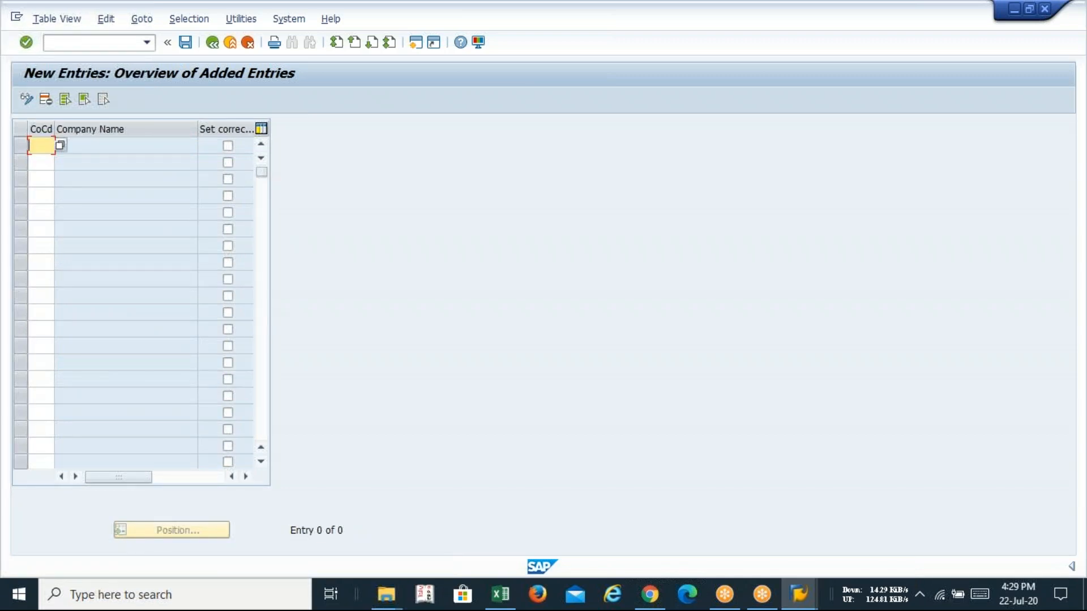
type("LAVA")
key("Tab")
left_click(85, 146)
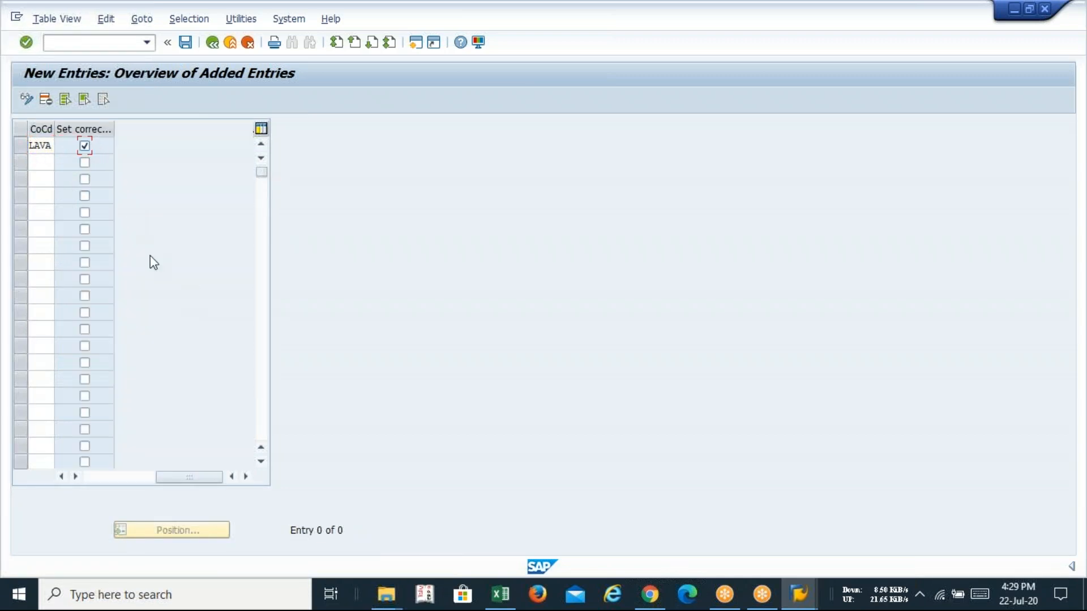
left_click_drag(186, 480, 134, 496)
key("Return")
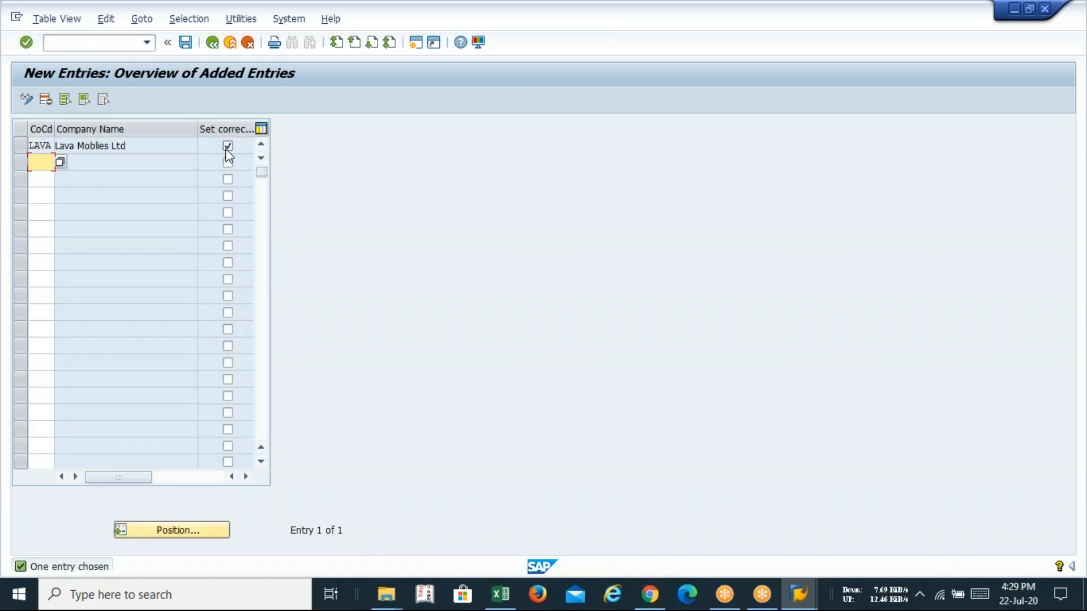
left_click(185, 42)
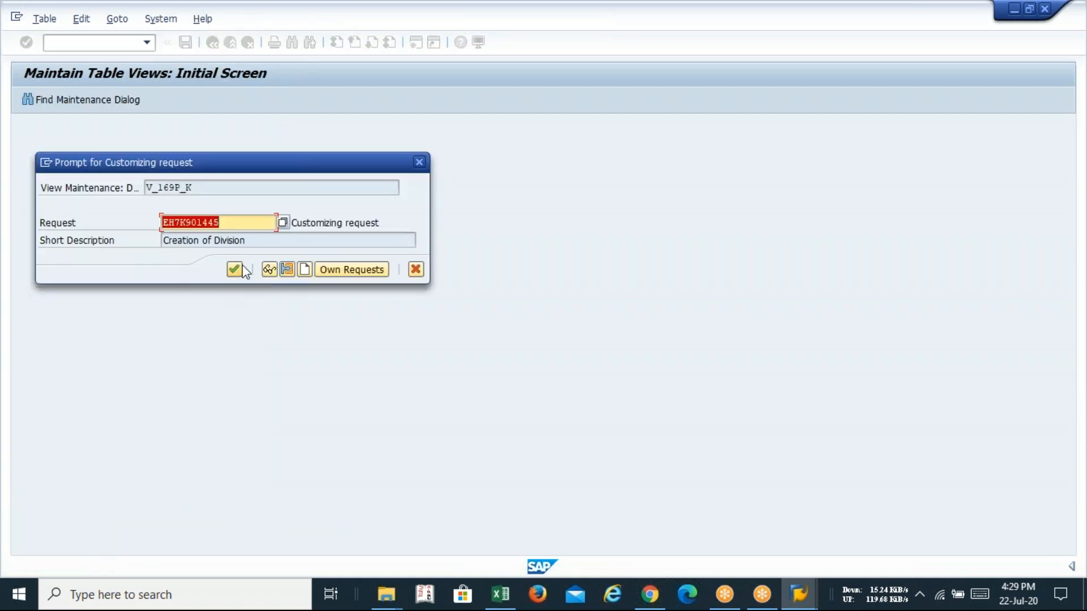
left_click(237, 271)
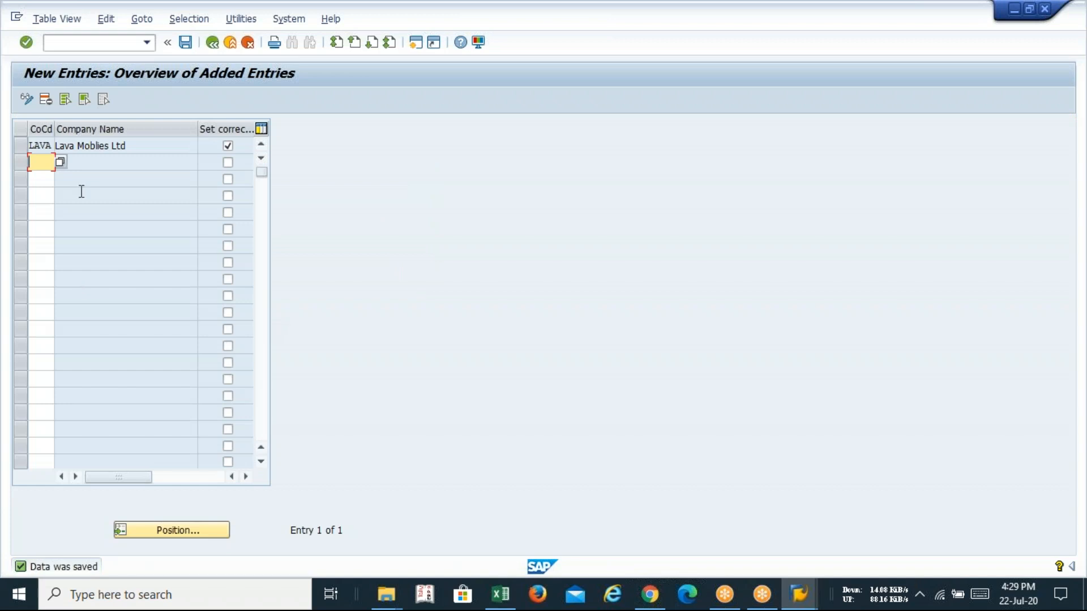
Step: Return to the status change overview, locate the saved LAVA entry to check it, and exit the transaction
left_click(212, 42)
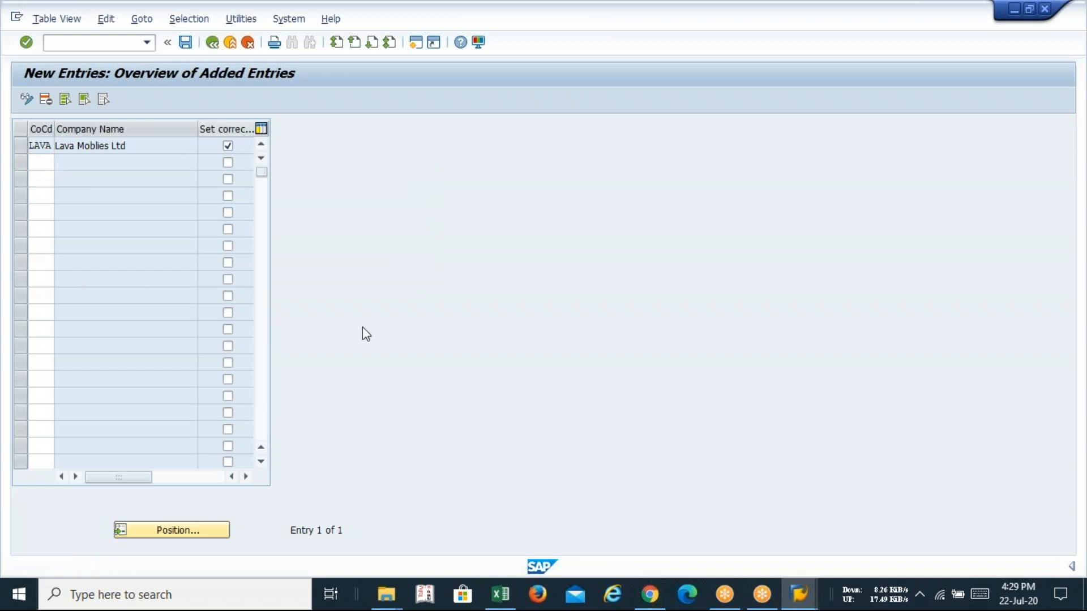
left_click(189, 537)
type("LA")
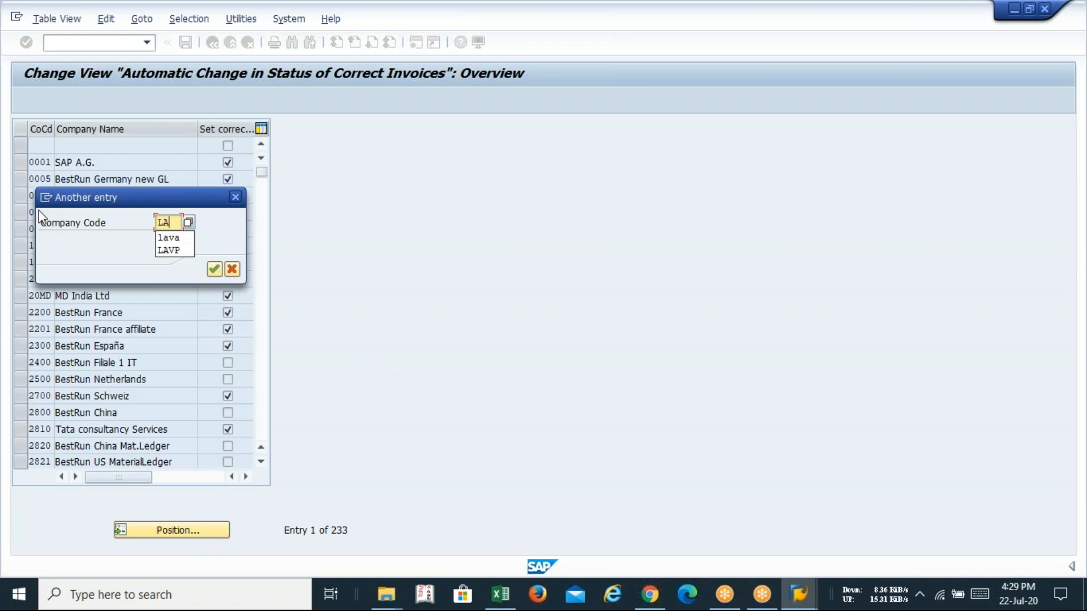
key("Down")
key("Return")
key("Return")
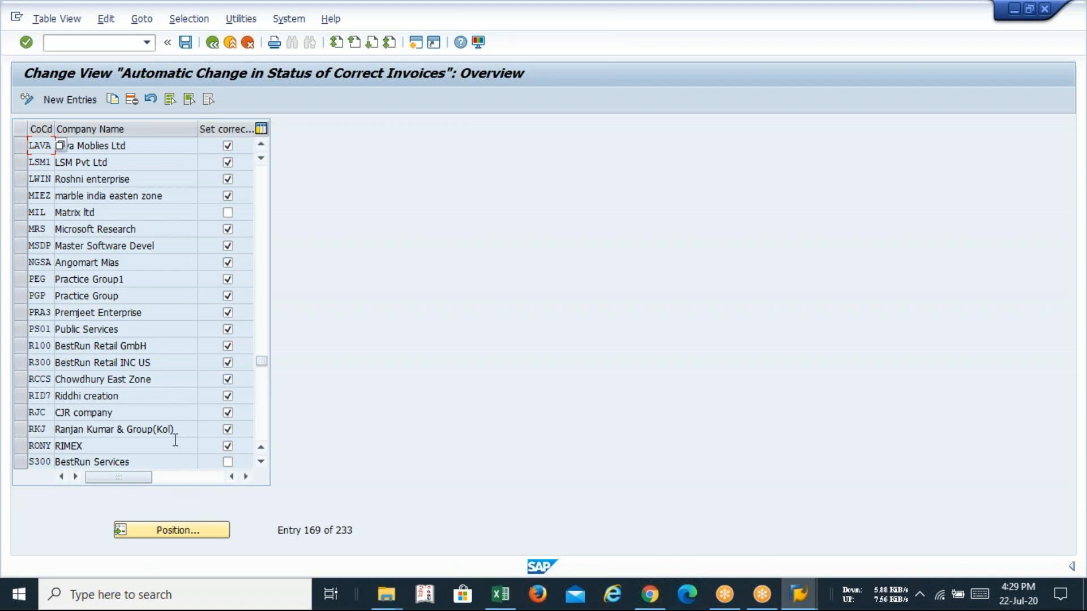
key("F3")
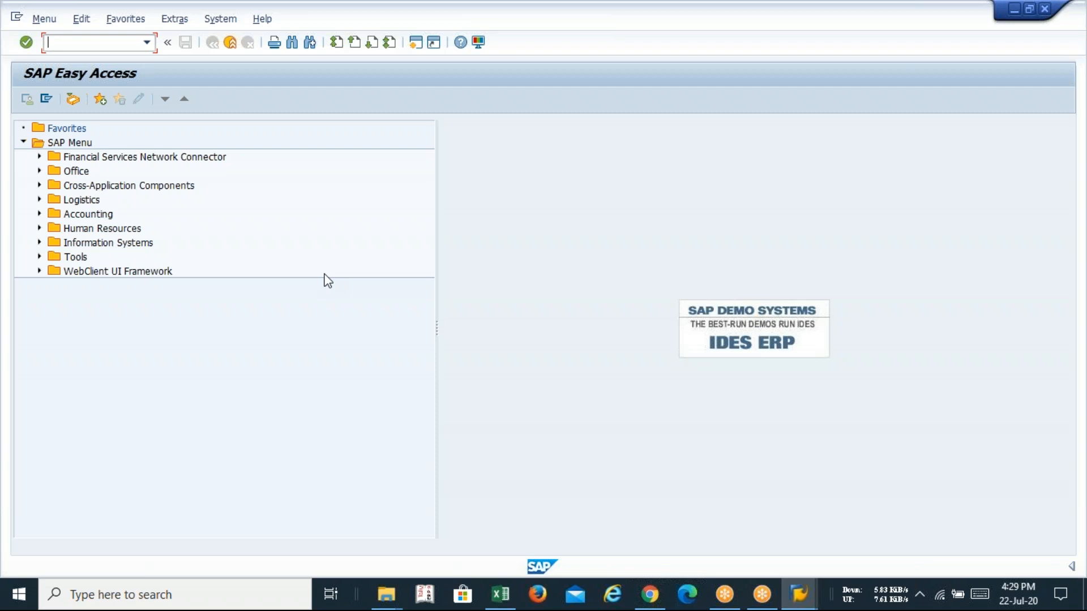
Step: Switch to the sap.xlsx checklist in Excel and copy the transaction code OMWD listed for Group together valuation
key("alt+Tab")
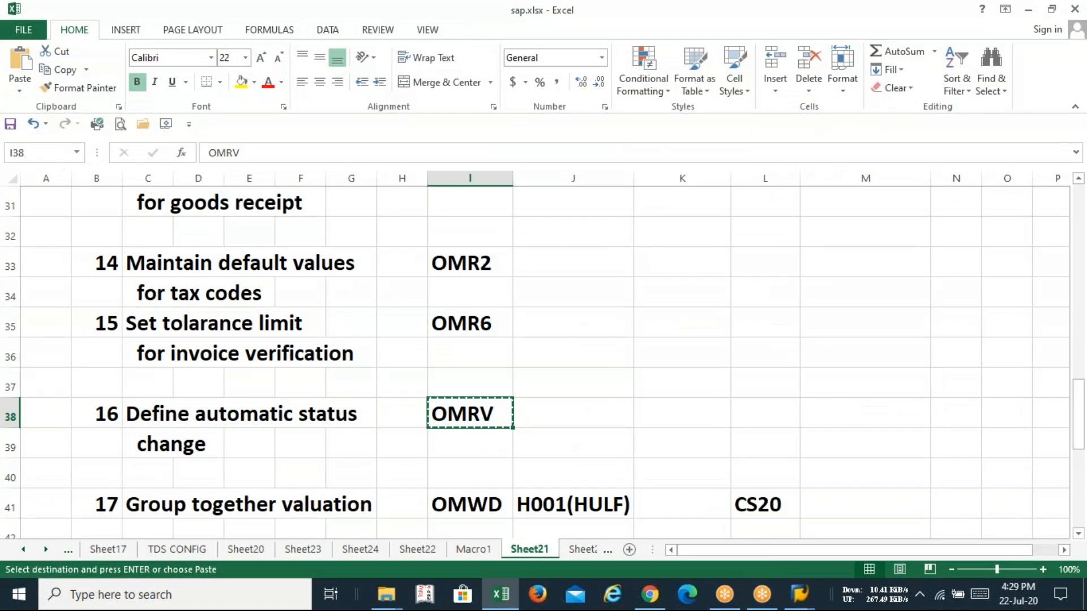
key("Down")
key("Down")
key("Down")
key("Down")
key("Down")
key("Down")
key("Down")
key("Down")
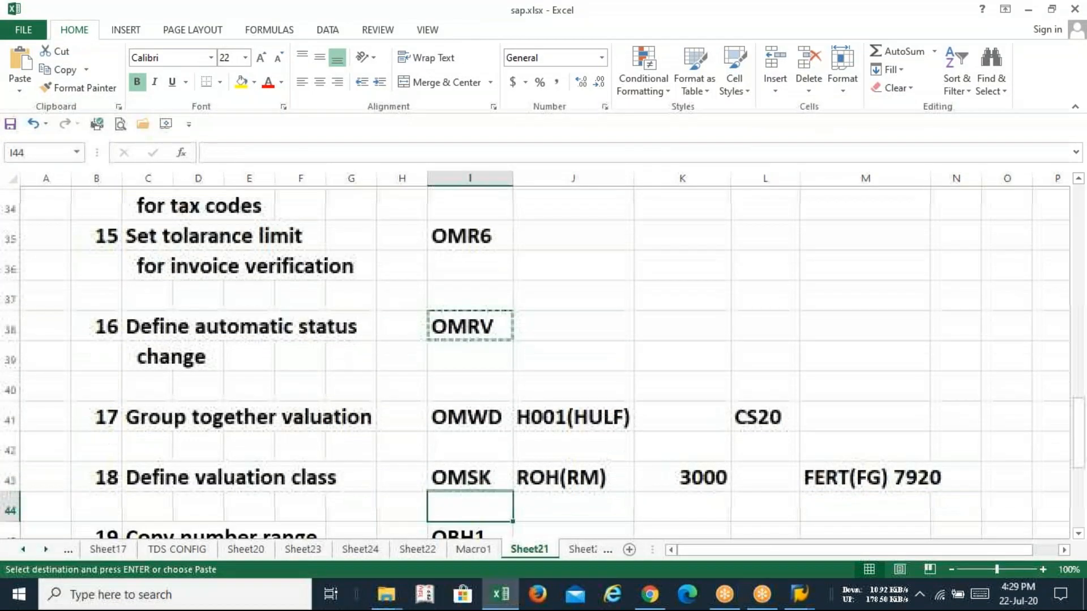
key("Up")
key("Up")
key("Up")
key("Up")
key("Up")
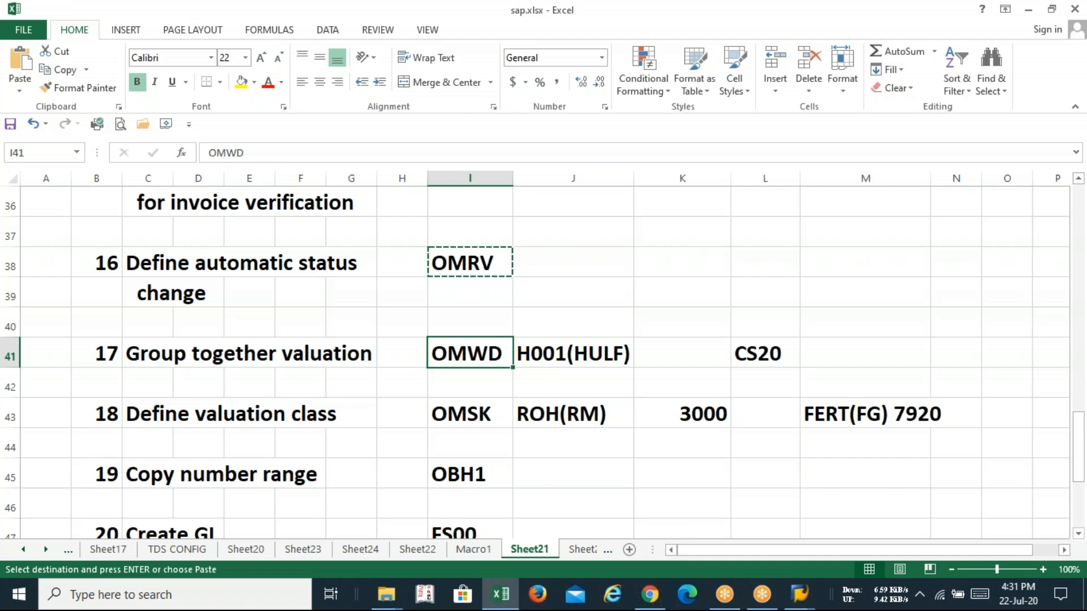
key("ctrl+c")
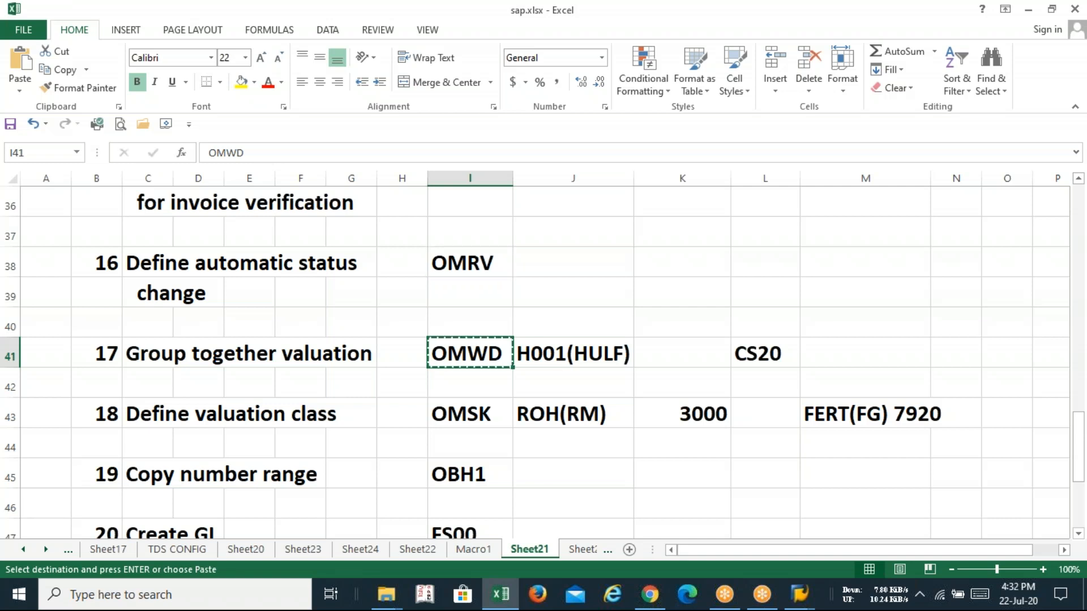
Step: Switch back to SAP and run transaction OMWD
key("alt+Tab")
key("ctrl+v")
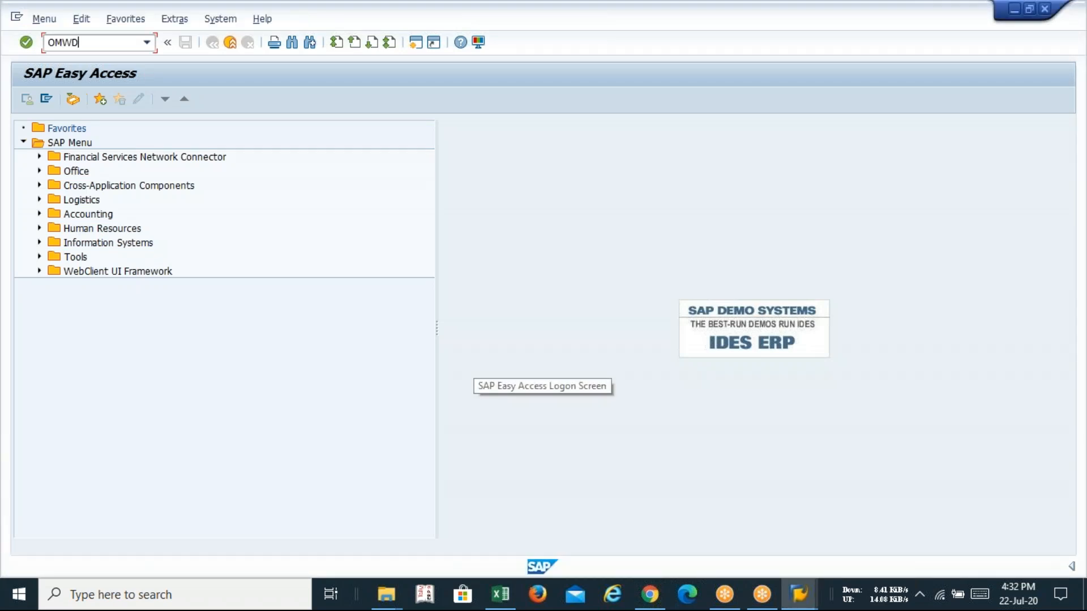
key("Return")
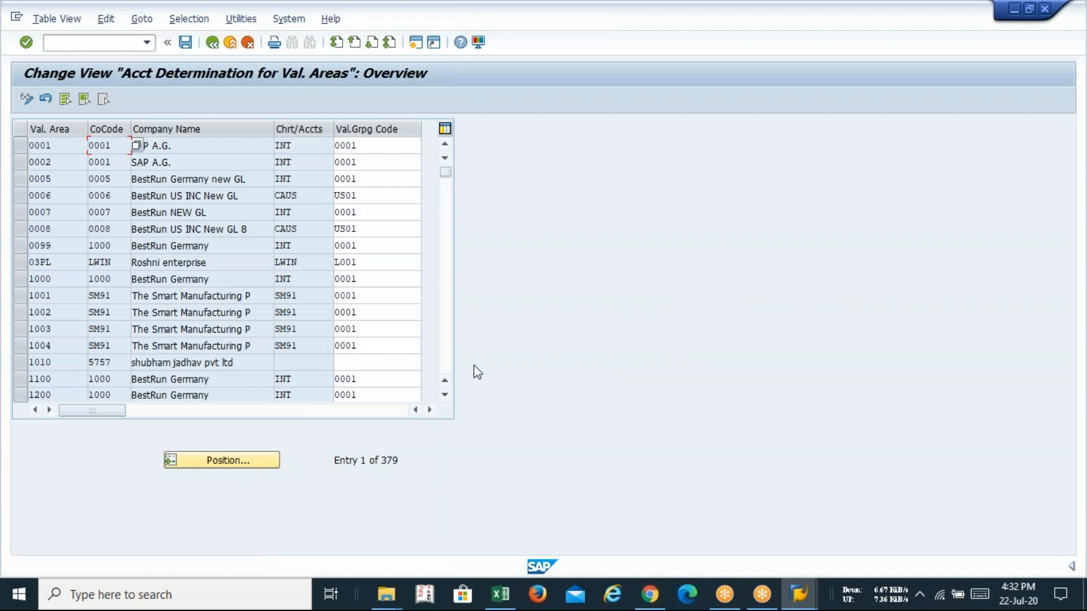
Step: Look up valuation area LAVA in the account determination overview
left_click(253, 464)
left_click_drag(146, 205, 521, 149)
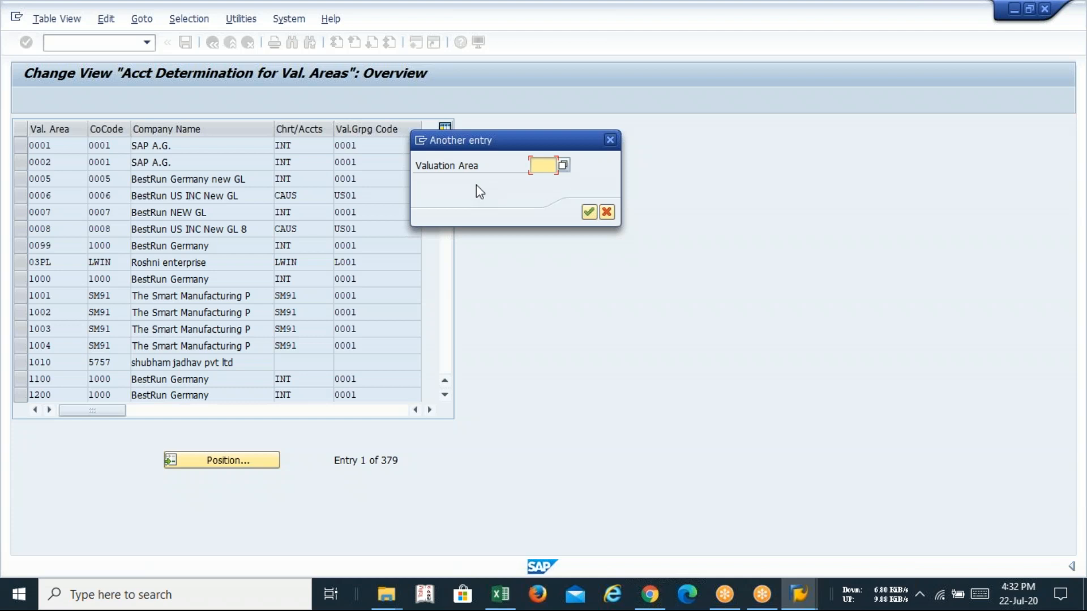
type("LAVA")
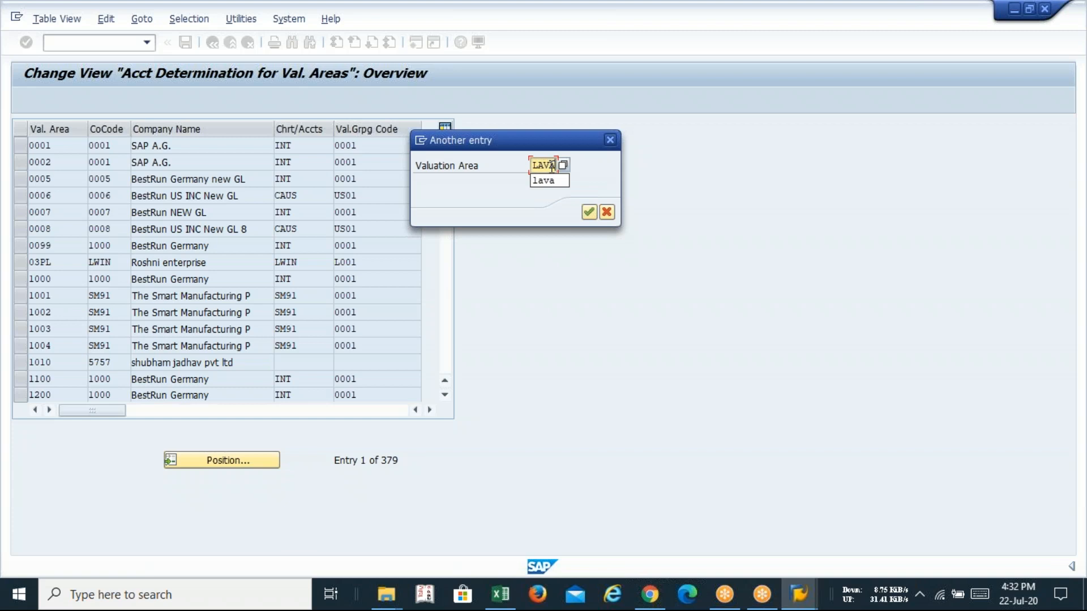
key("Return")
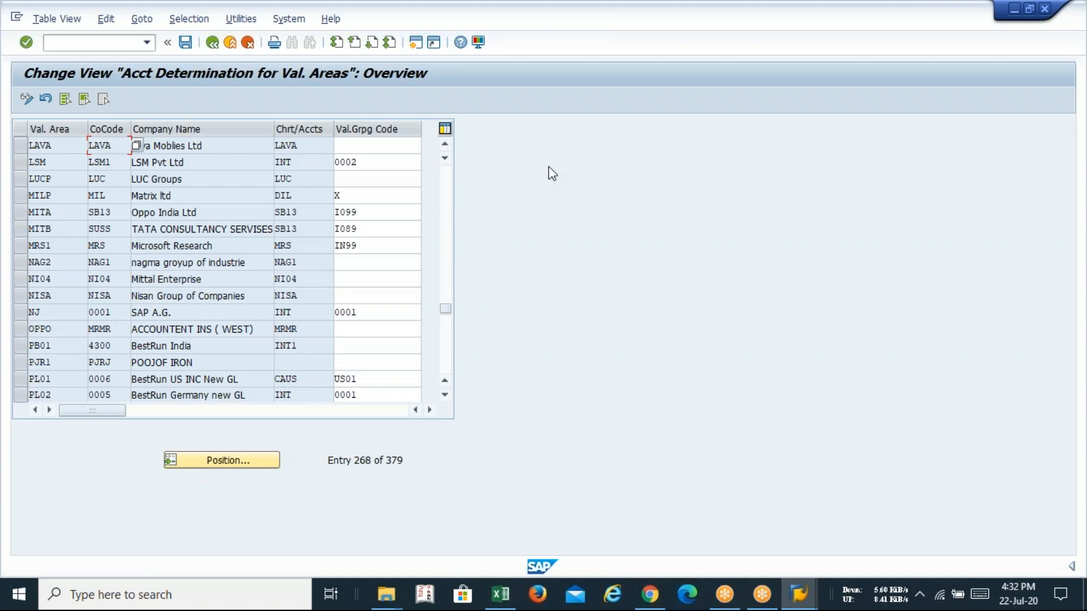
Step: Set the valuation grouping code of valuation area LAVA to L001 and save it
left_click(369, 147)
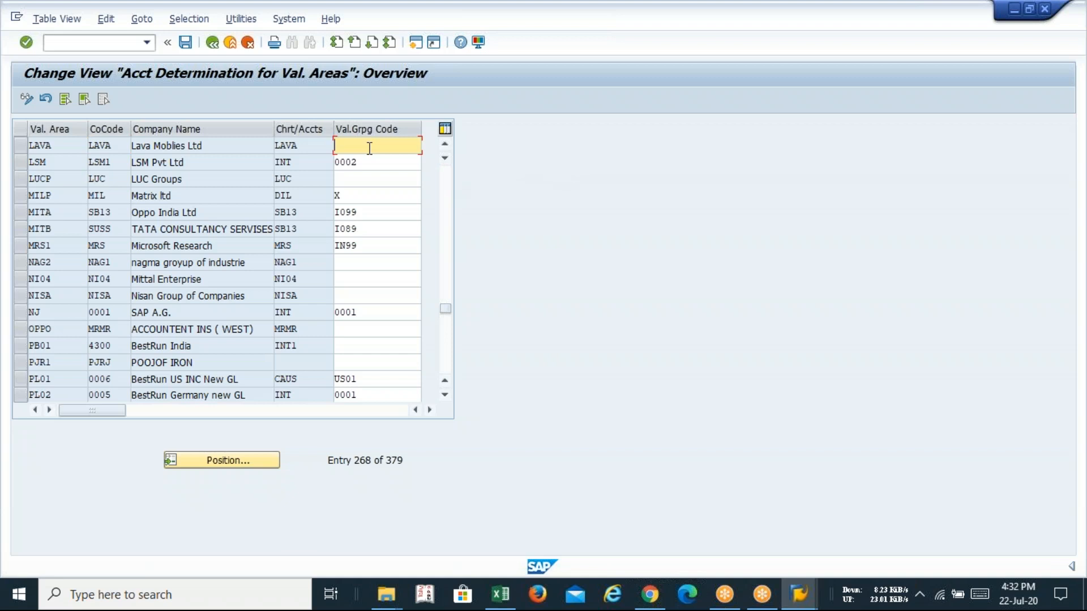
type("L001")
key("shift+Home")
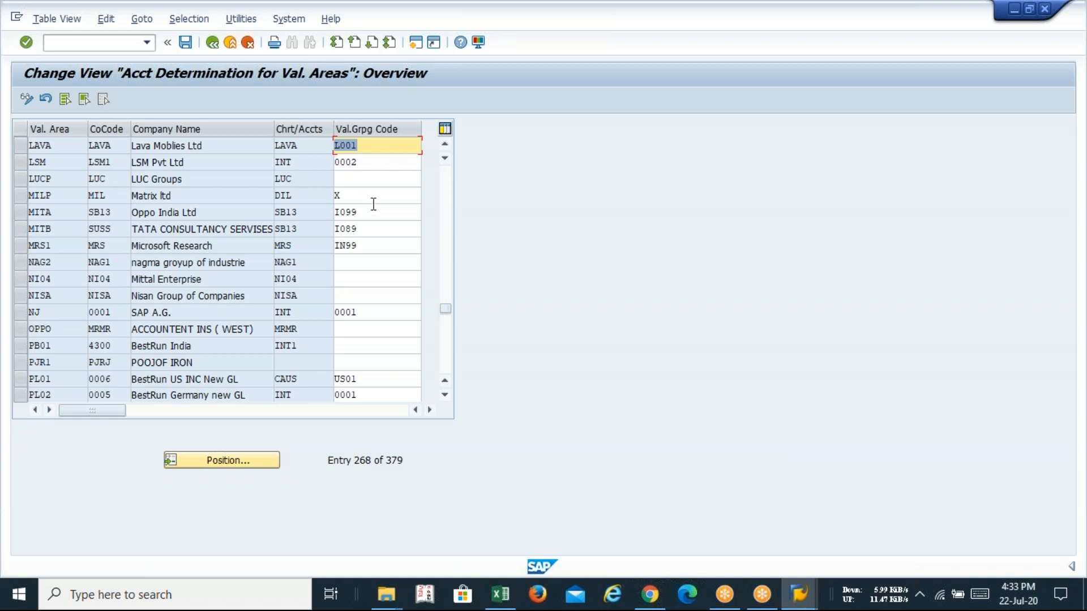
left_click(186, 43)
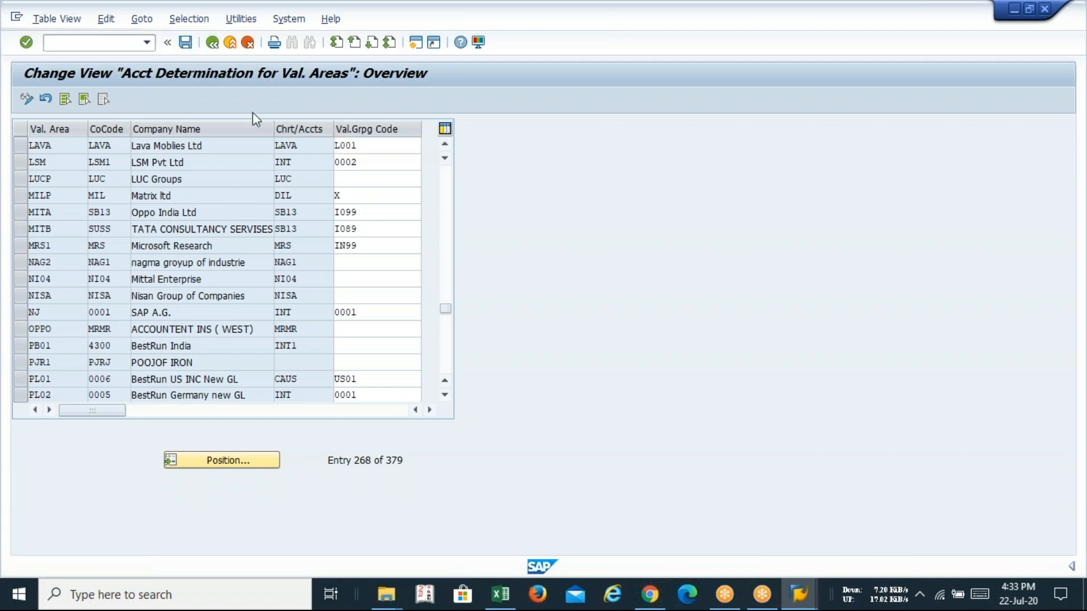
left_click(227, 267)
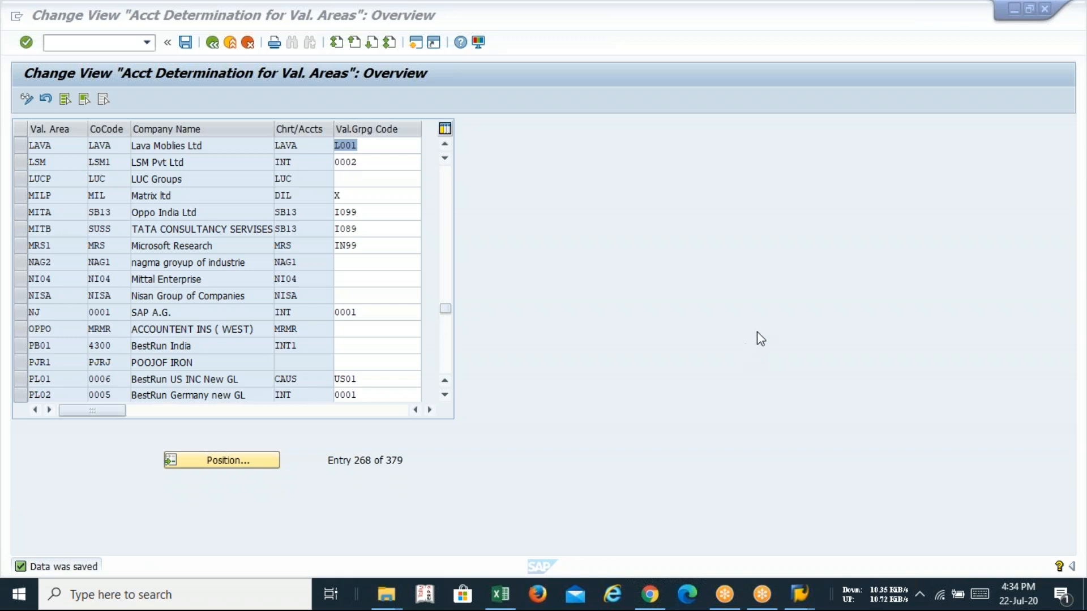
Step: Enter valuation grouping code L001 for valuation areas LUCP and NI04 as well
left_click(408, 177)
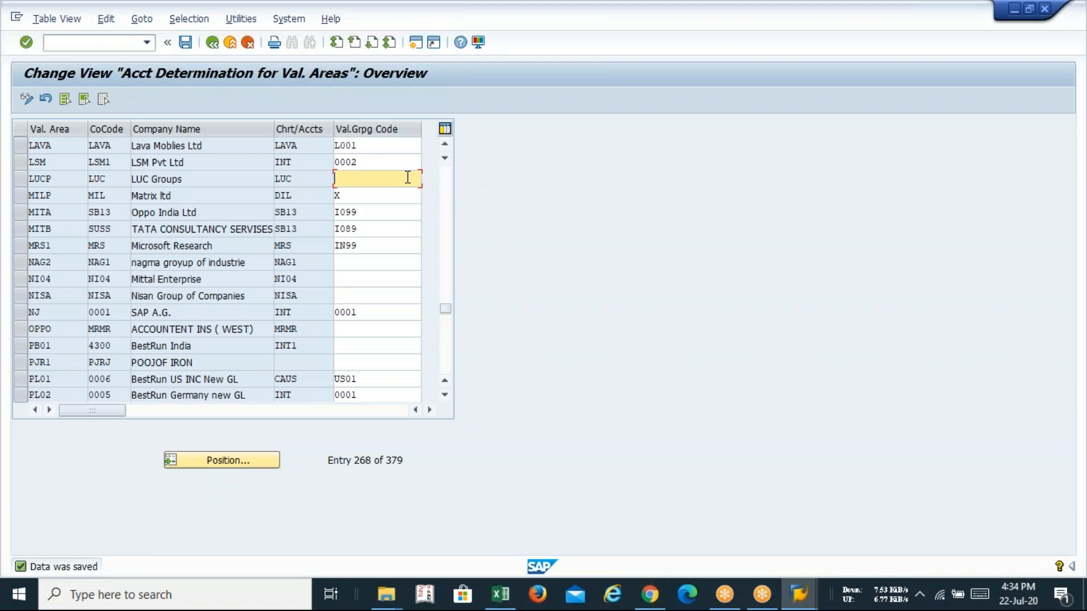
left_click(372, 146)
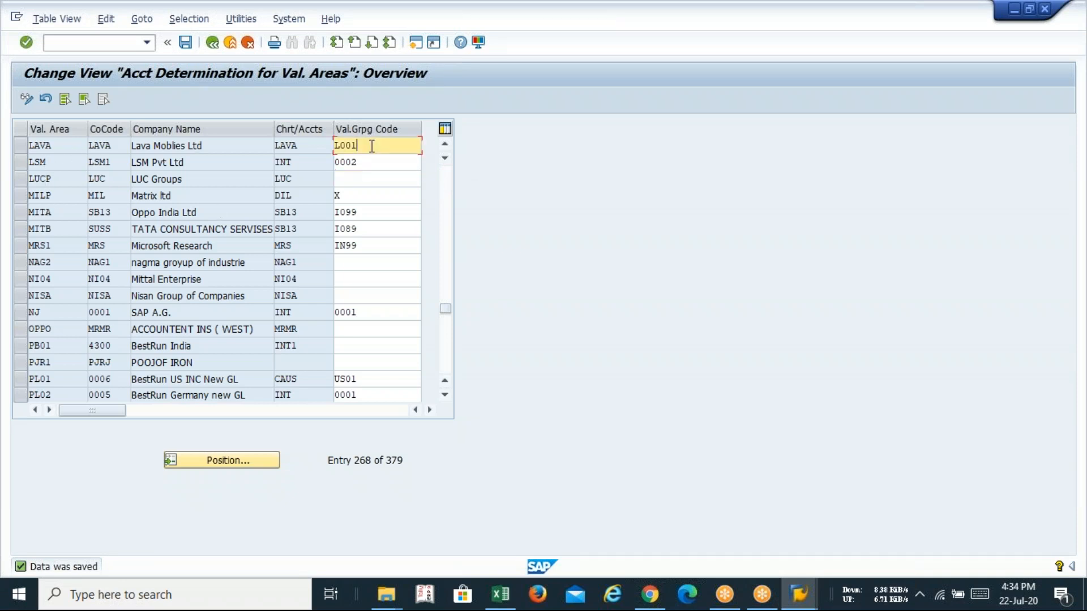
left_click(378, 179)
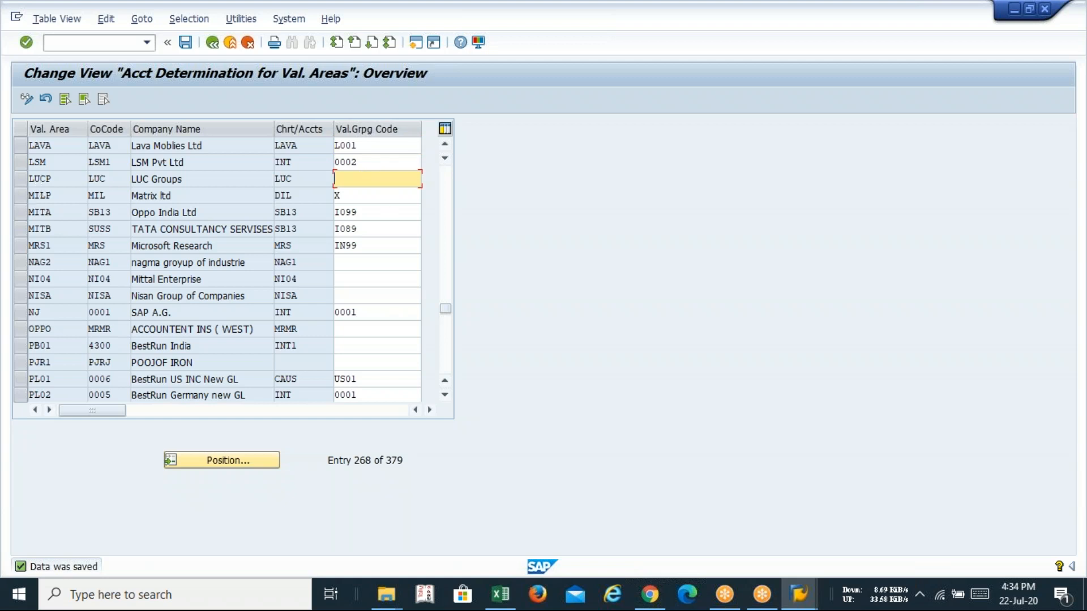
type("L001")
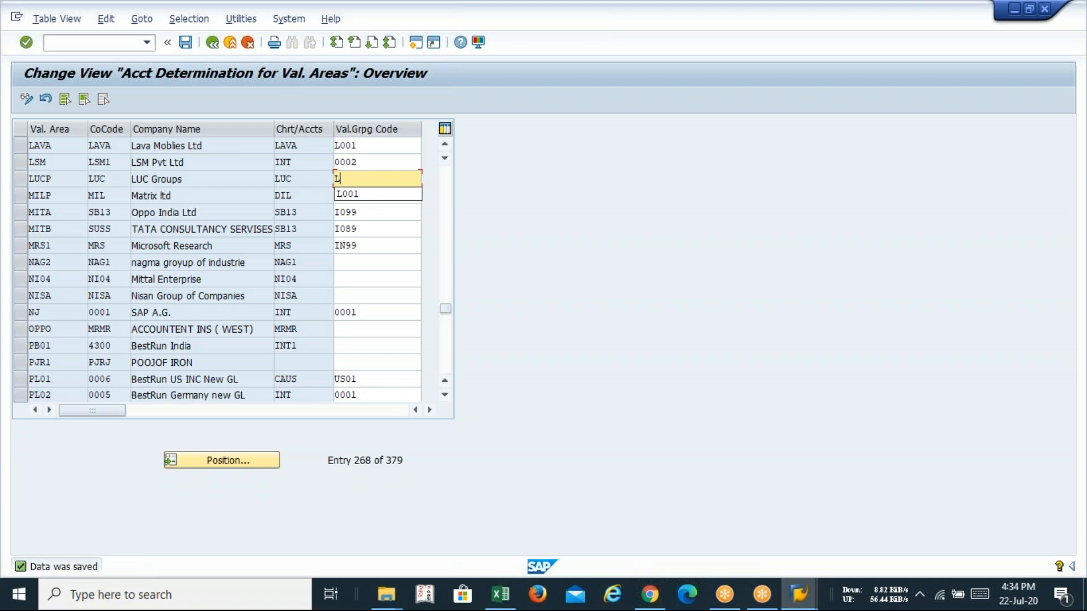
key("Tab")
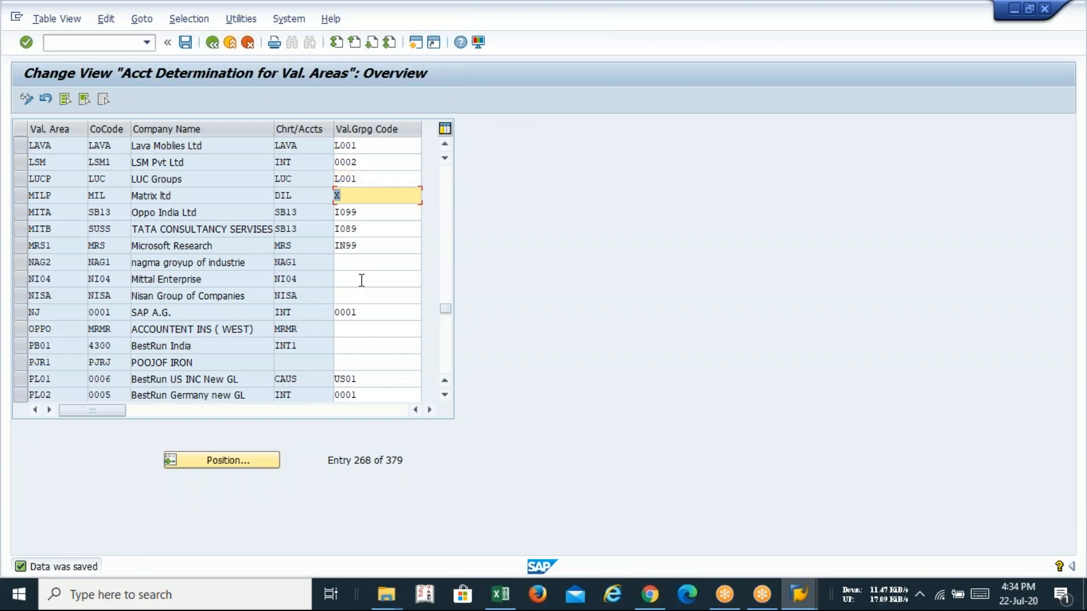
left_click(379, 280)
type("L001")
key("Down")
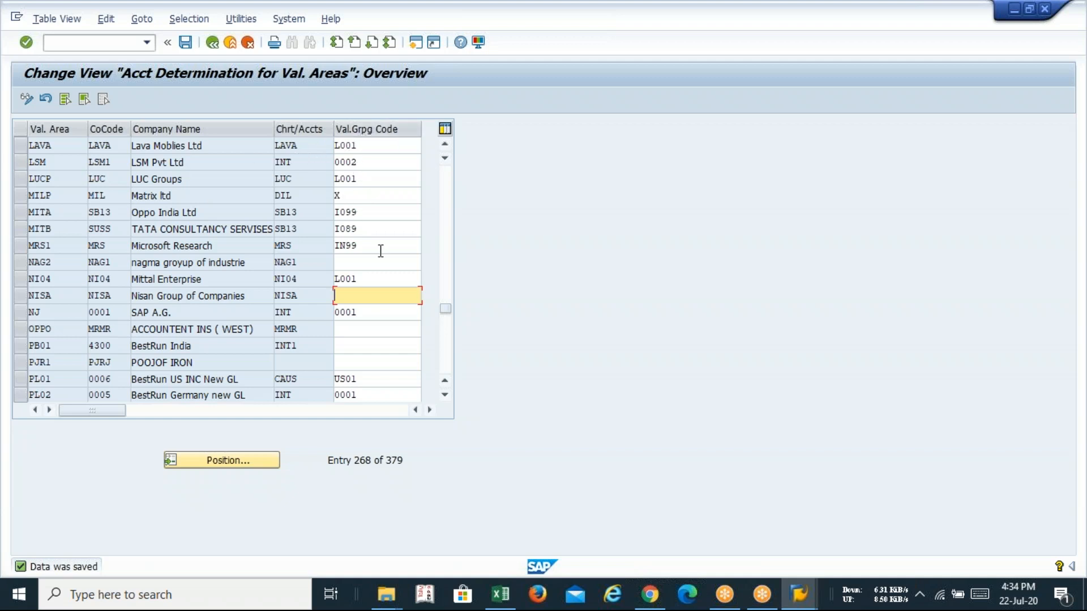
Step: Clear the valuation grouping codes of valuation areas NI04 and LUCP
double_click(366, 276)
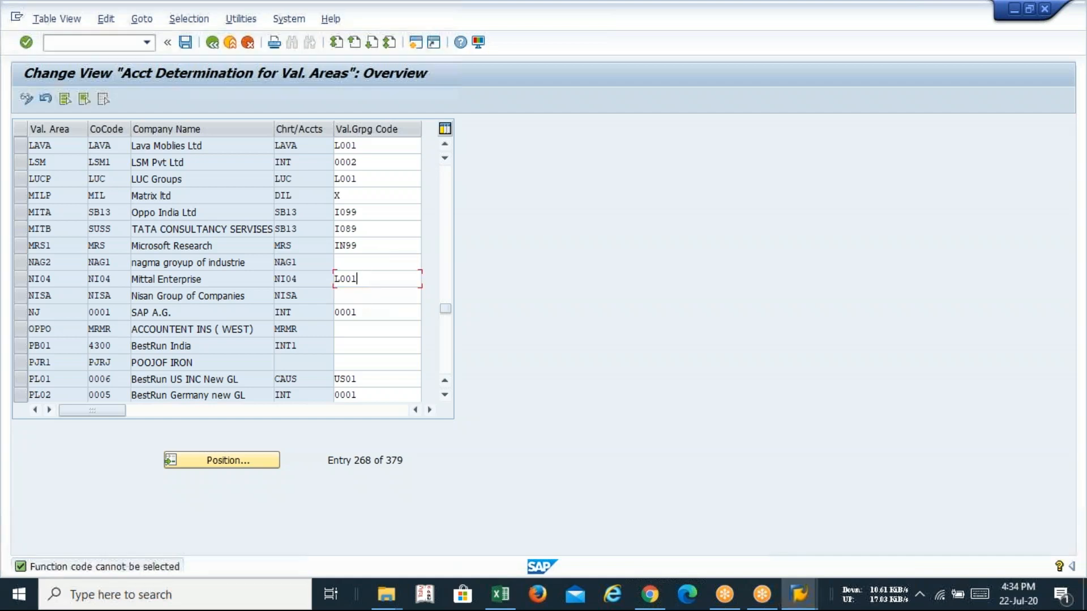
key("BackSpace")
key("BackSpace")
key("BackSpace")
key("BackSpace")
left_click(376, 178)
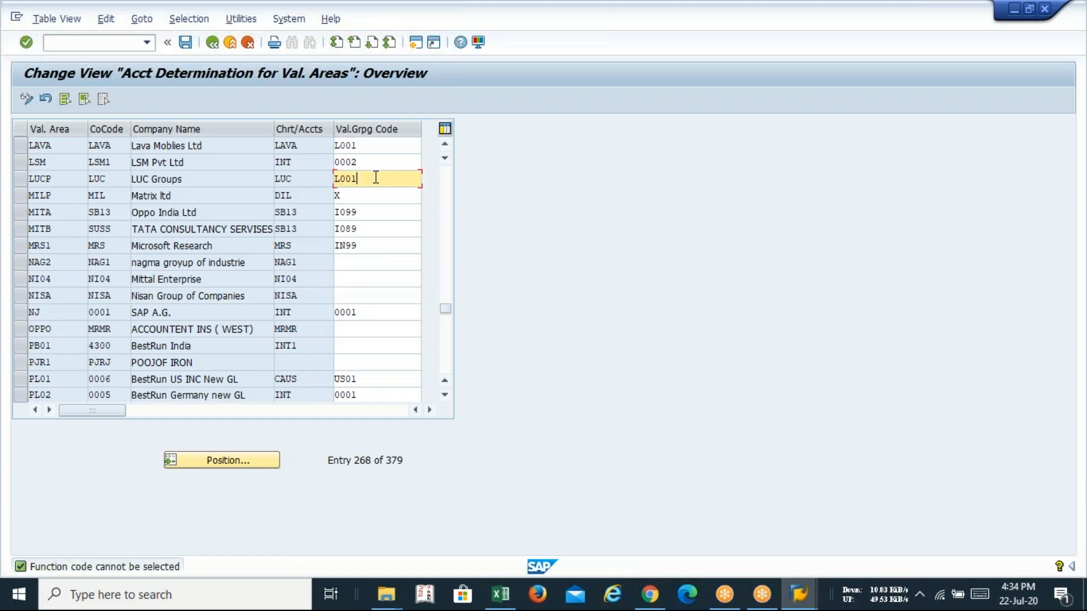
key("BackSpace")
key("BackSpace")
key("BackSpace")
key("BackSpace")
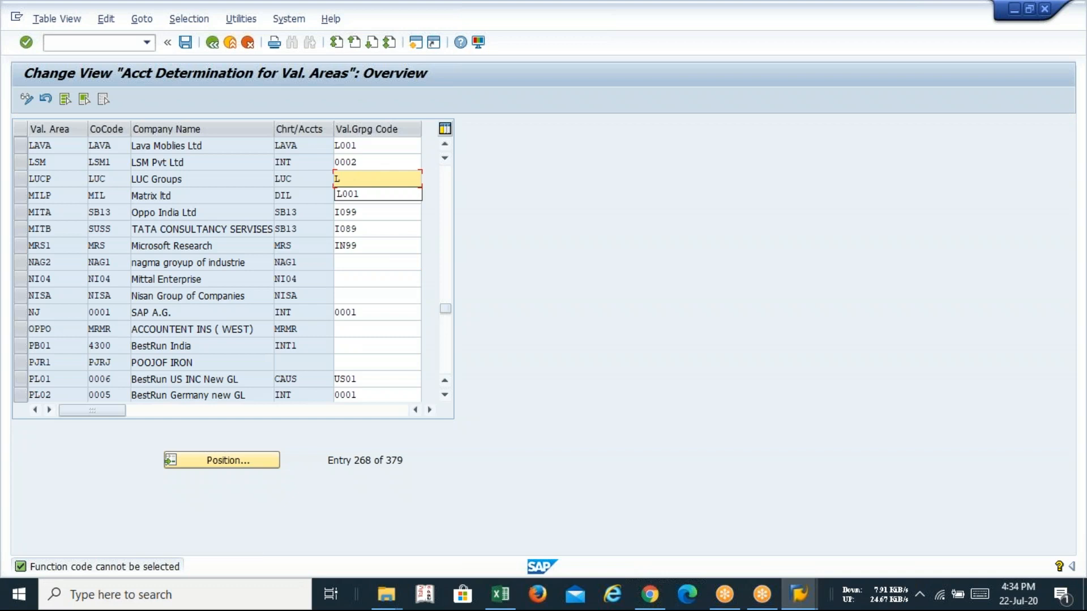
left_click(347, 265)
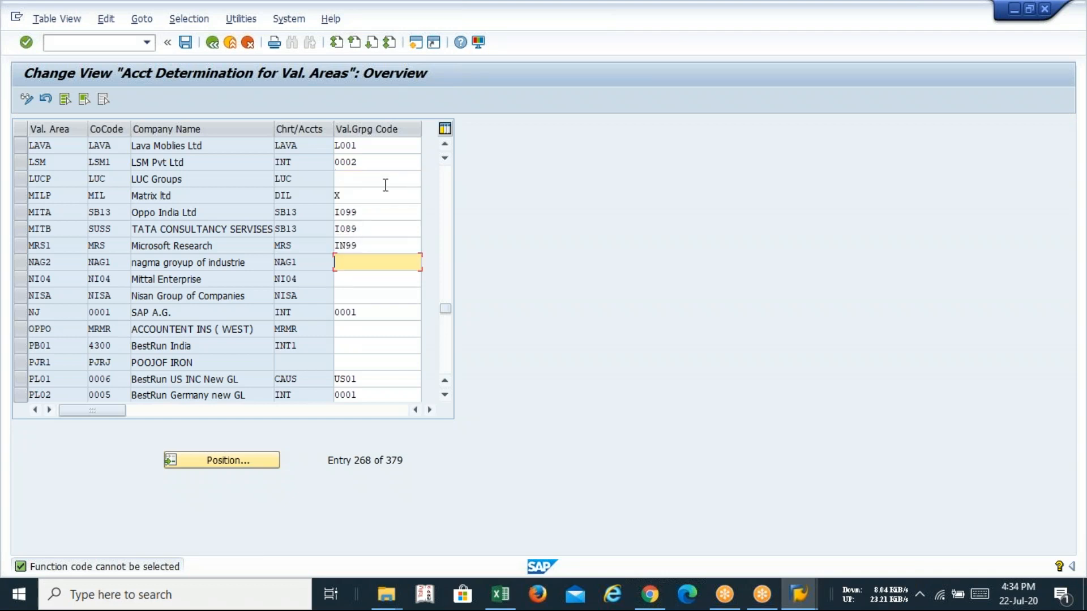
Step: Save the account determination view and return to the SAP Easy Access screen
left_click(379, 147)
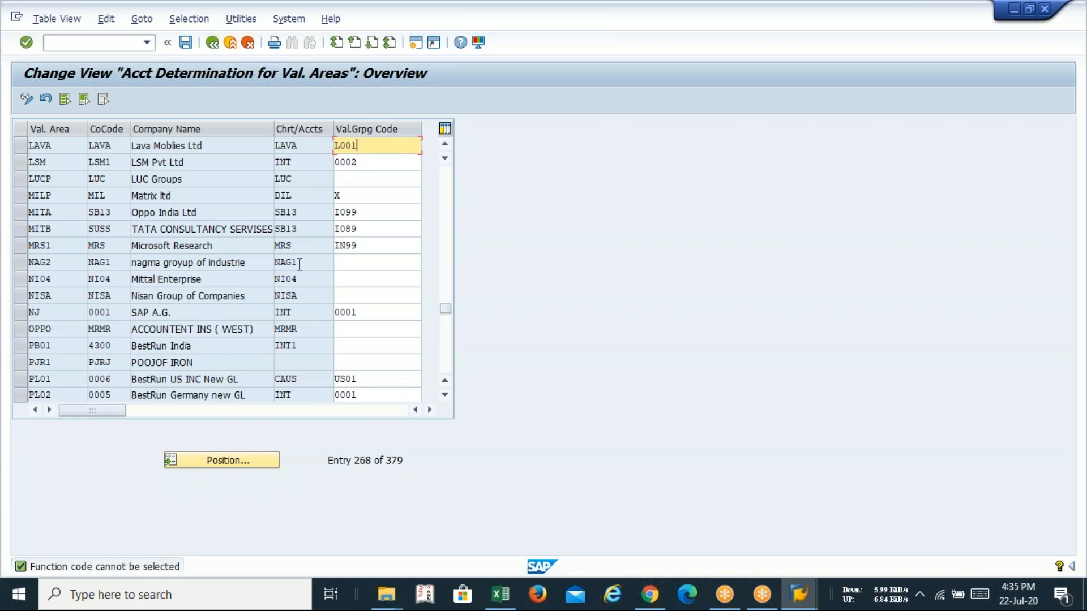
left_click(186, 43)
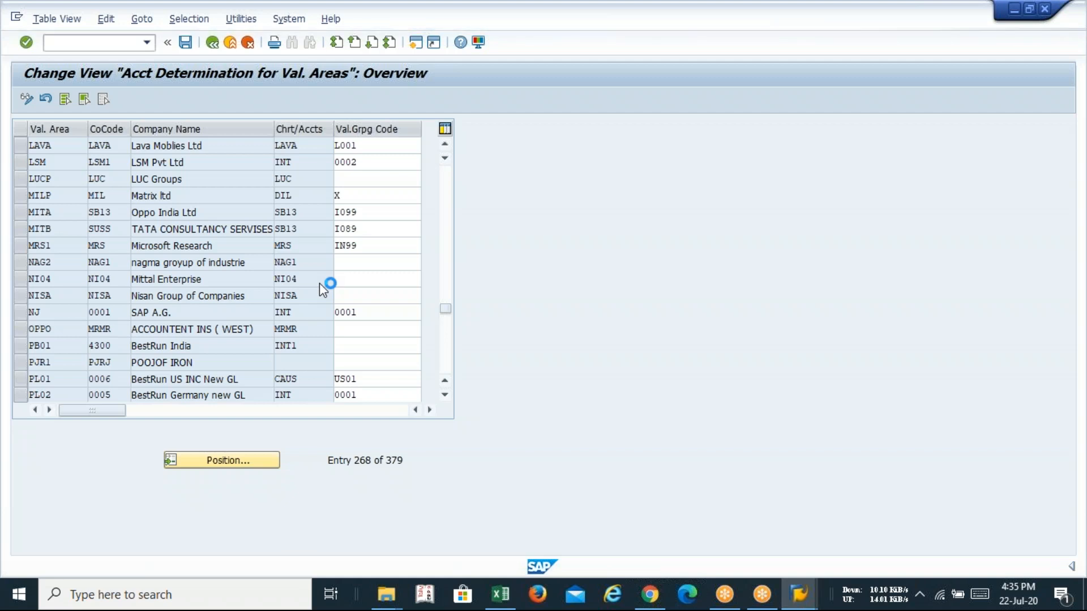
left_click(213, 42)
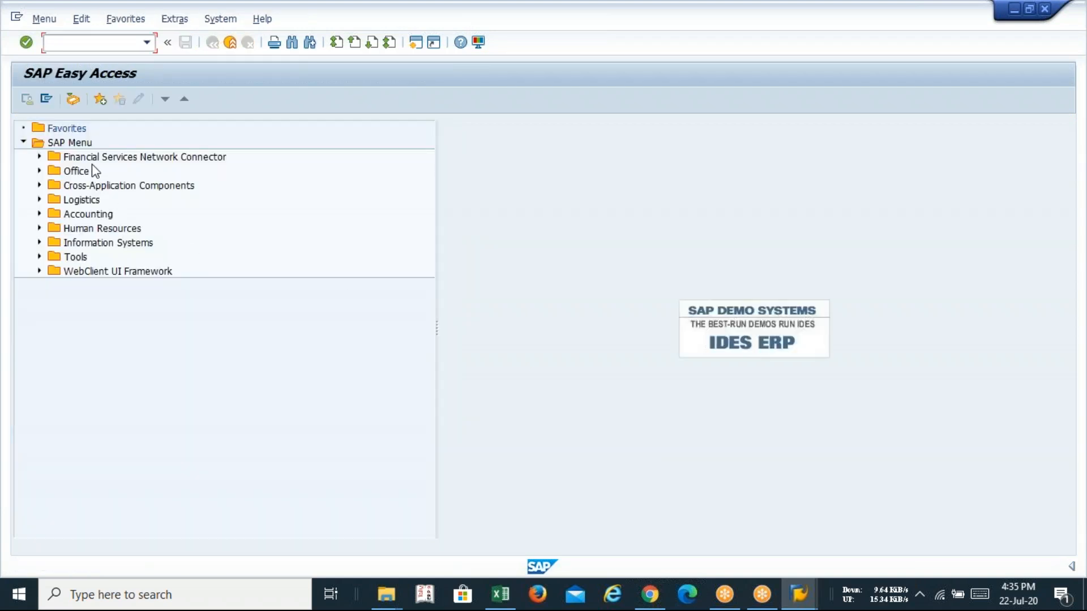
Step: Switch to the Excel checklist and select the transaction code for Define valuation class
key("alt+Tab")
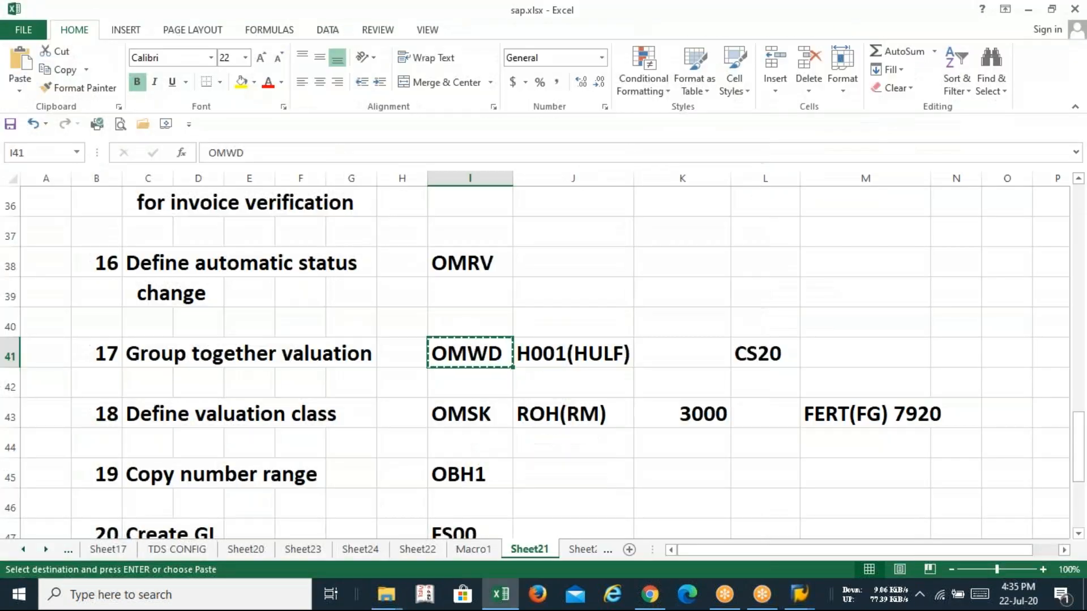
left_click(470, 414)
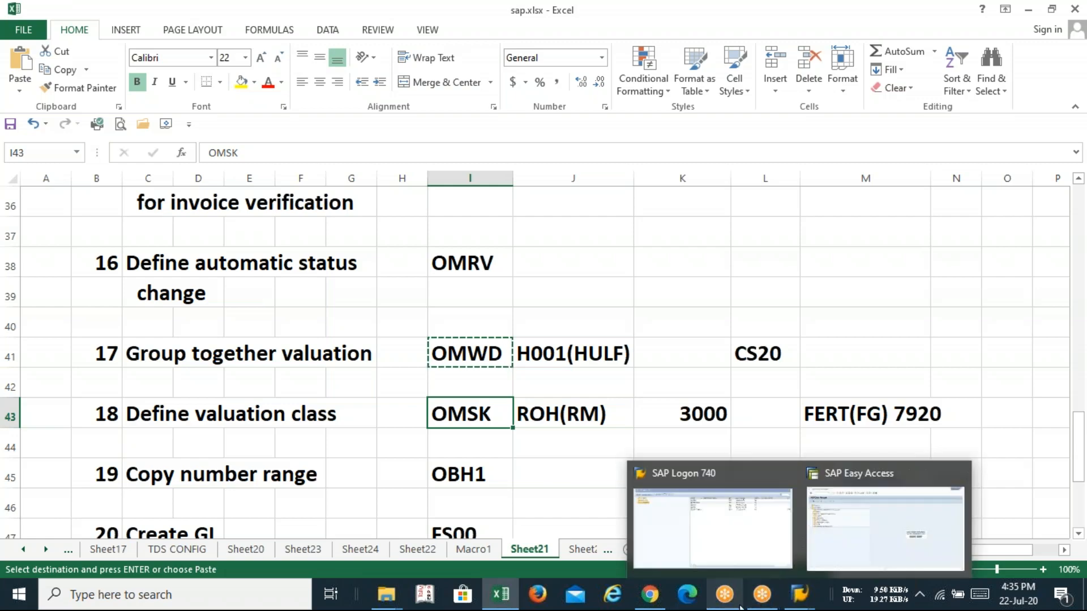
mouse_move(737, 606)
left_click(715, 481)
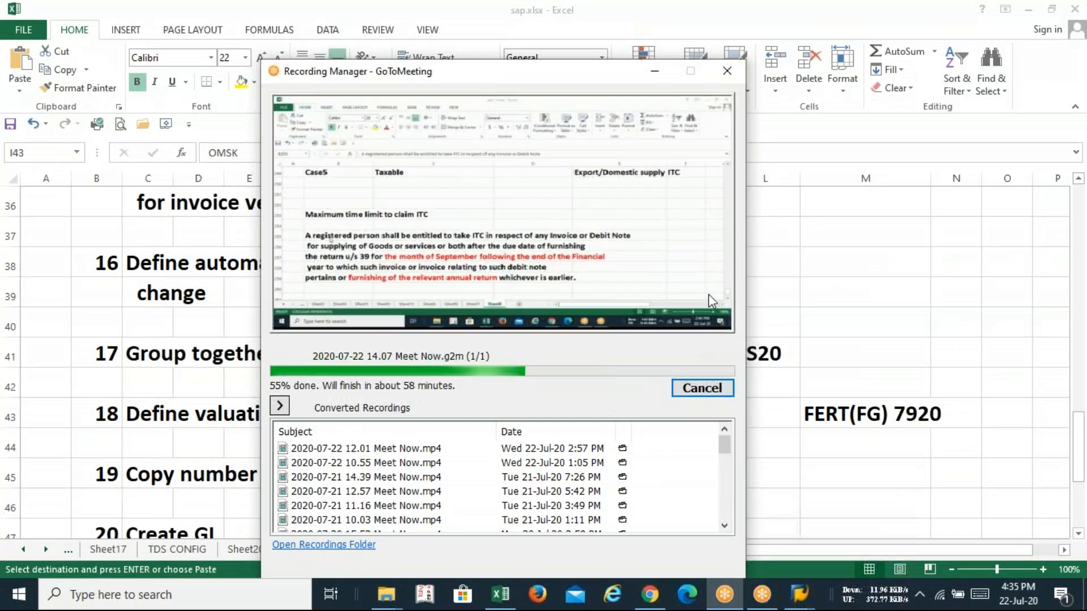
left_click(655, 72)
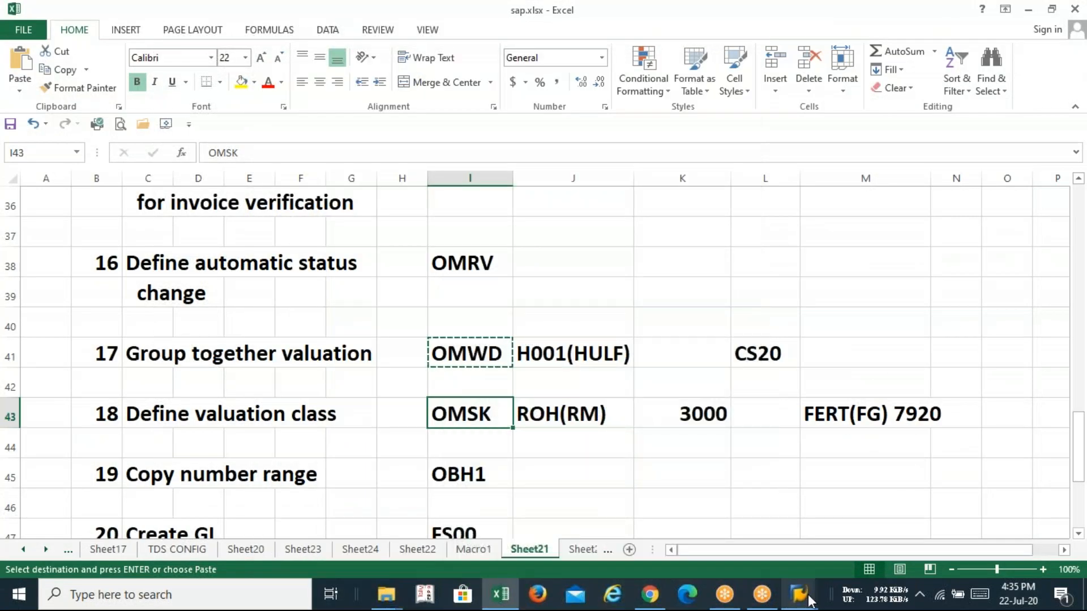
Step: Switch back to SAP Easy Access and run transaction OMSK
mouse_move(810, 596)
left_click(886, 529)
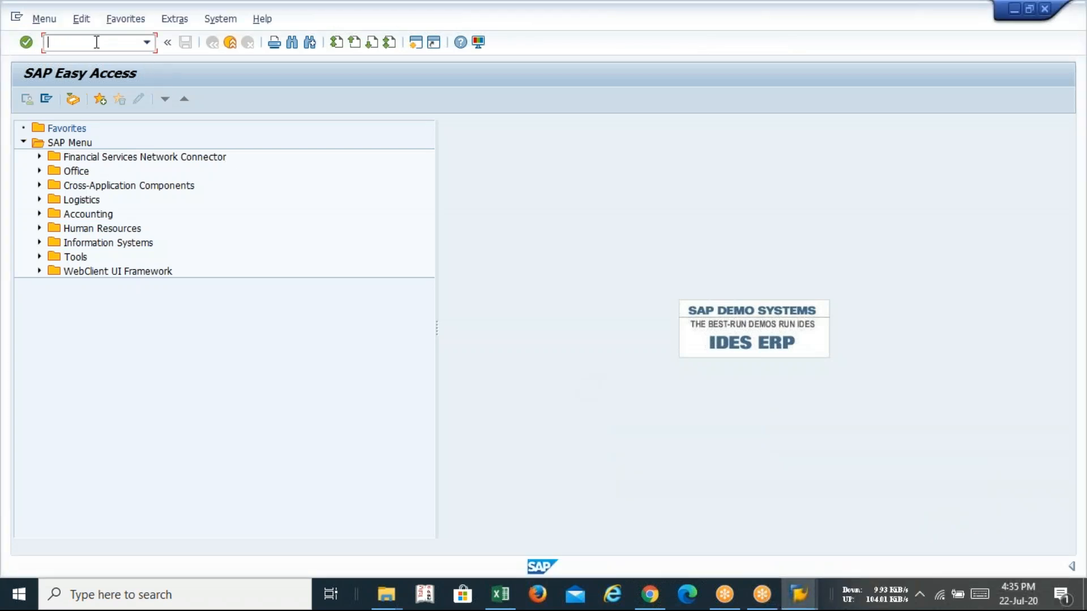
type("OMSK")
key("Return")
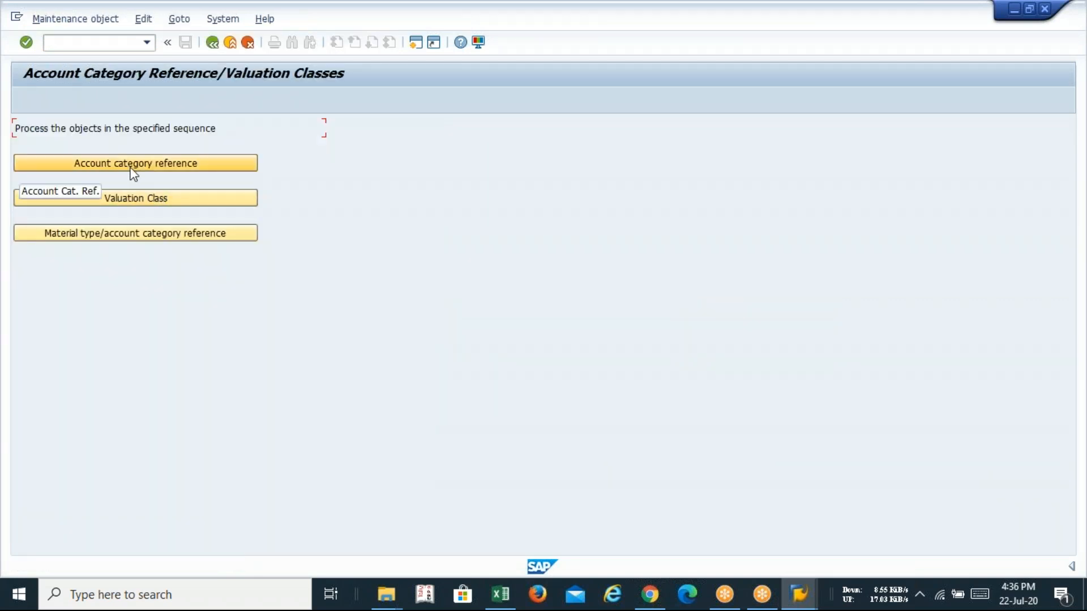
Step: Open the valuation class maintenance view and position the list at valuation class 3000 for raw materials
left_click(136, 201)
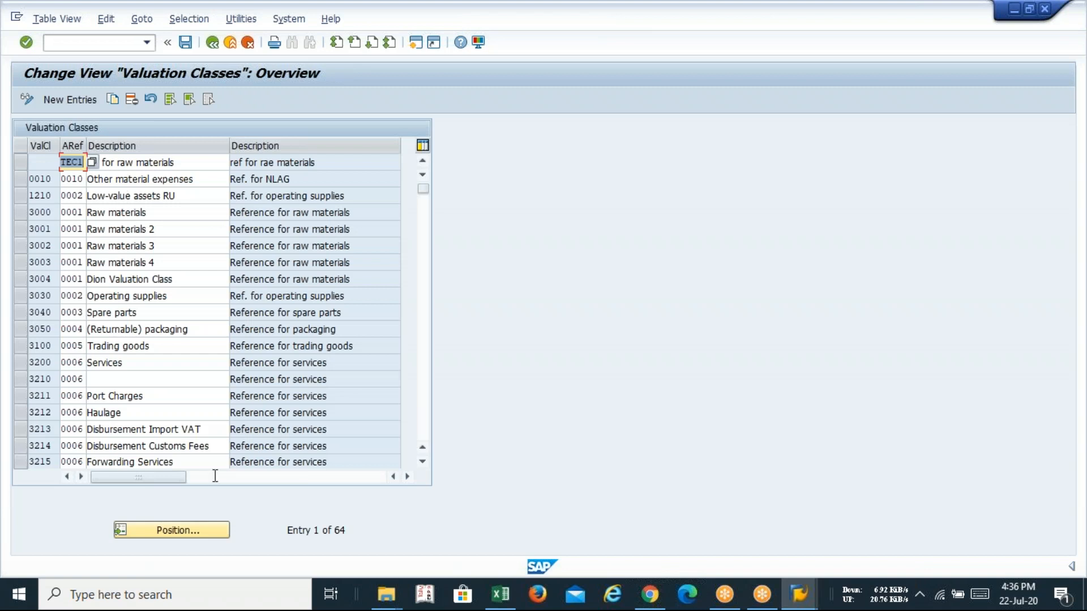
left_click(176, 531)
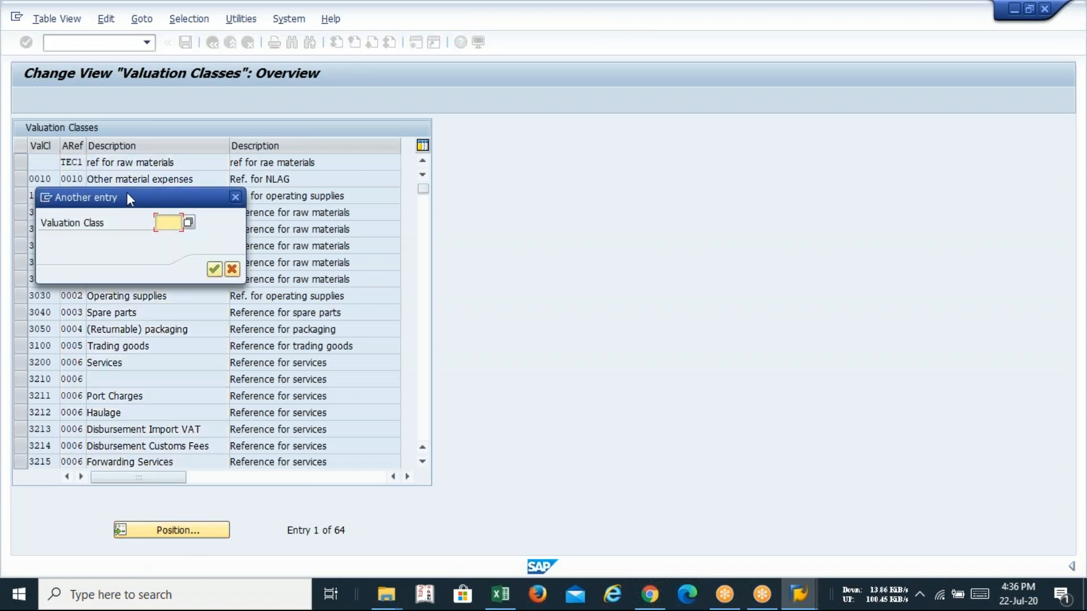
left_click_drag(127, 193, 564, 166)
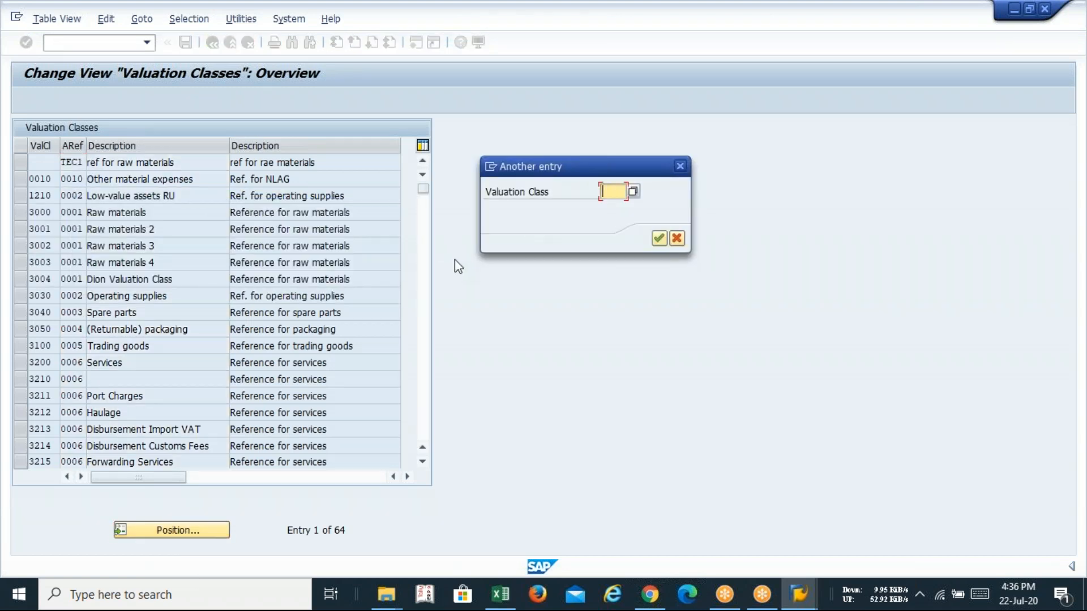
type("3000")
key("Return")
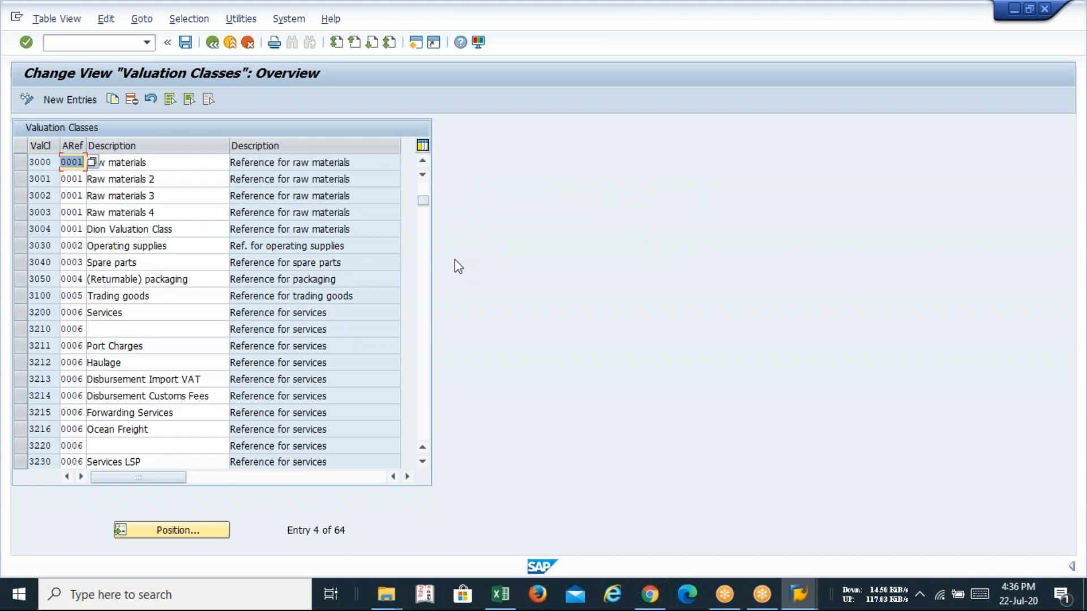
left_click(209, 163)
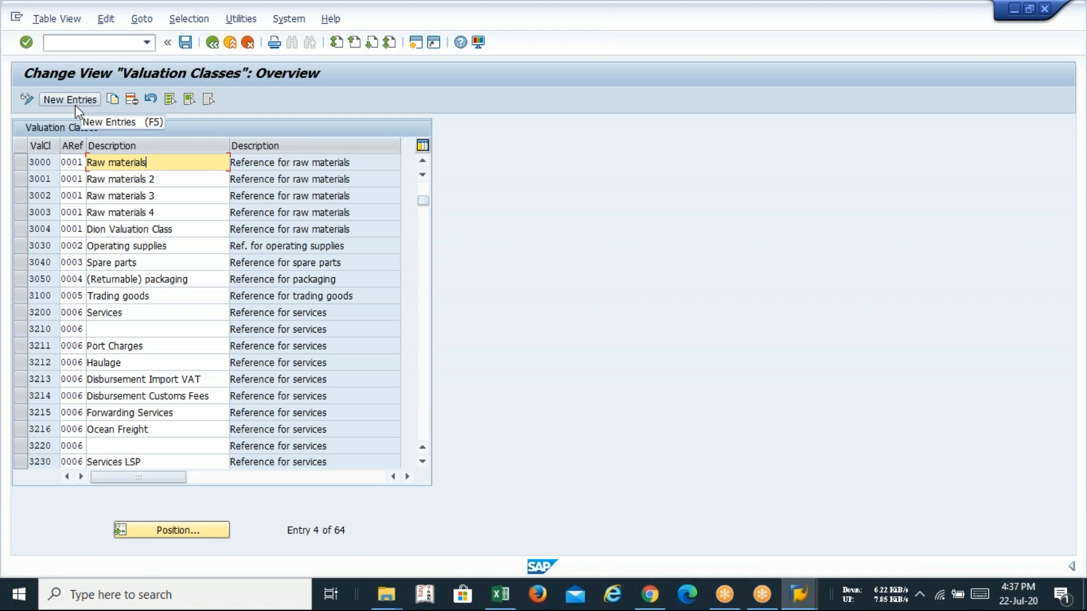
Step: Switch to the Excel checklist and copy the transaction code OBH1 for Copy number range
key("alt+Tab")
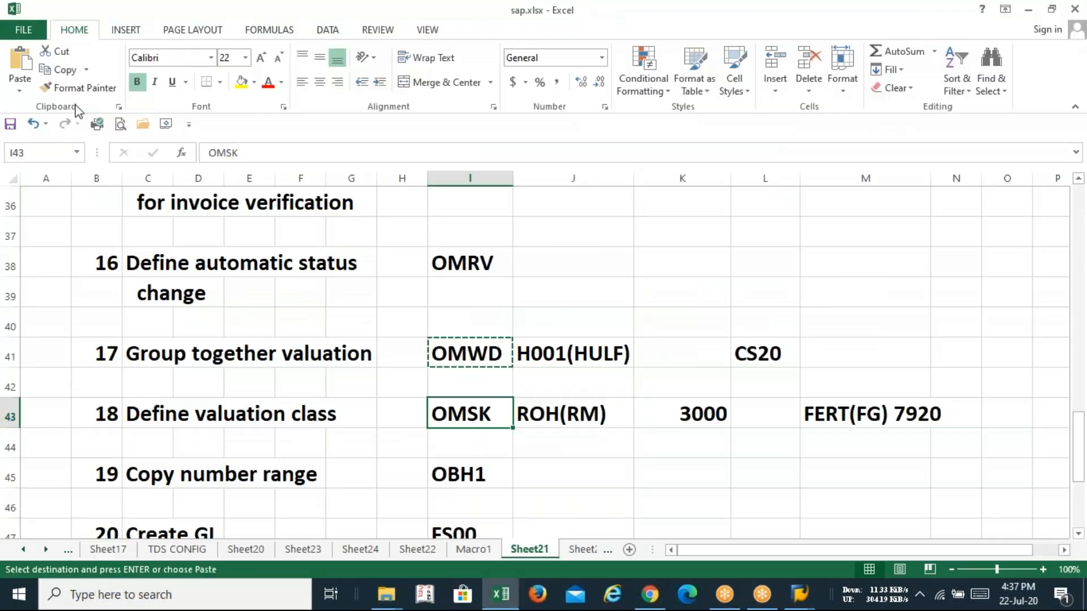
key("Down")
key("Down")
key("Down")
key("Down")
key("Down")
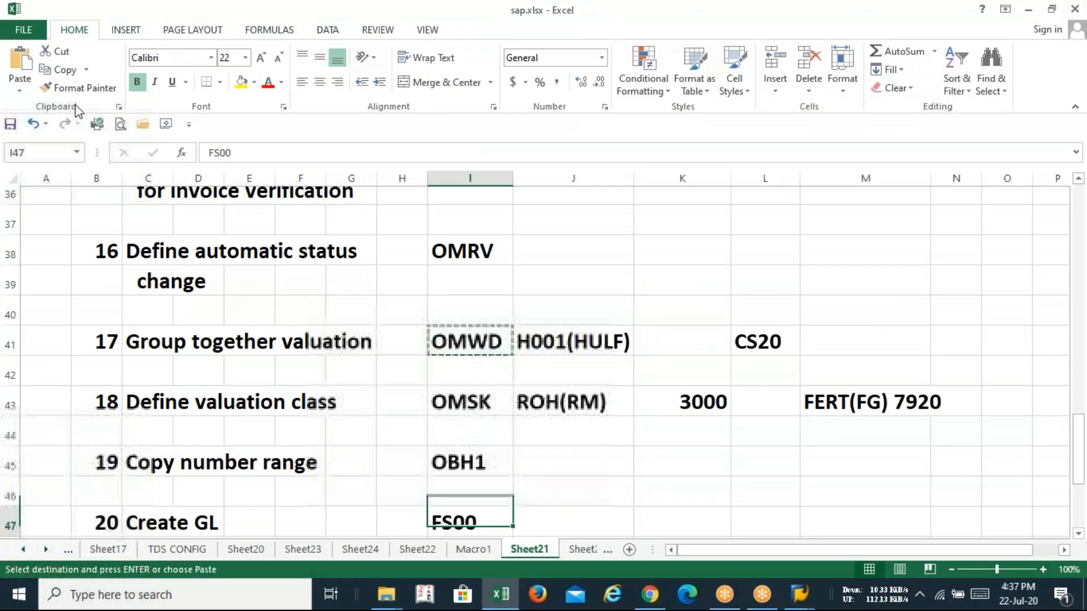
key("Up")
key("Up")
key("Up")
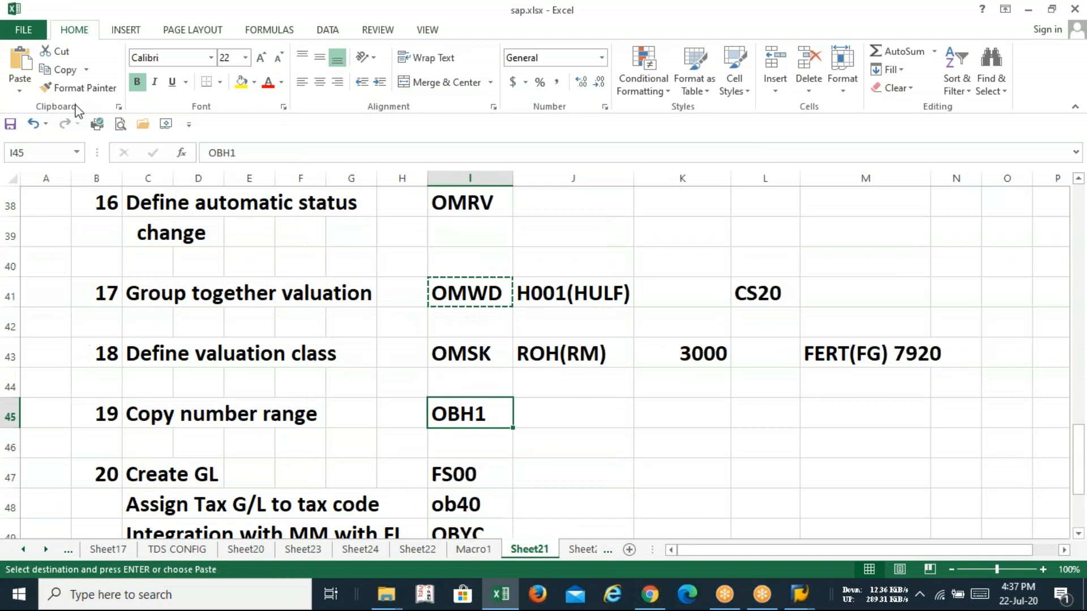
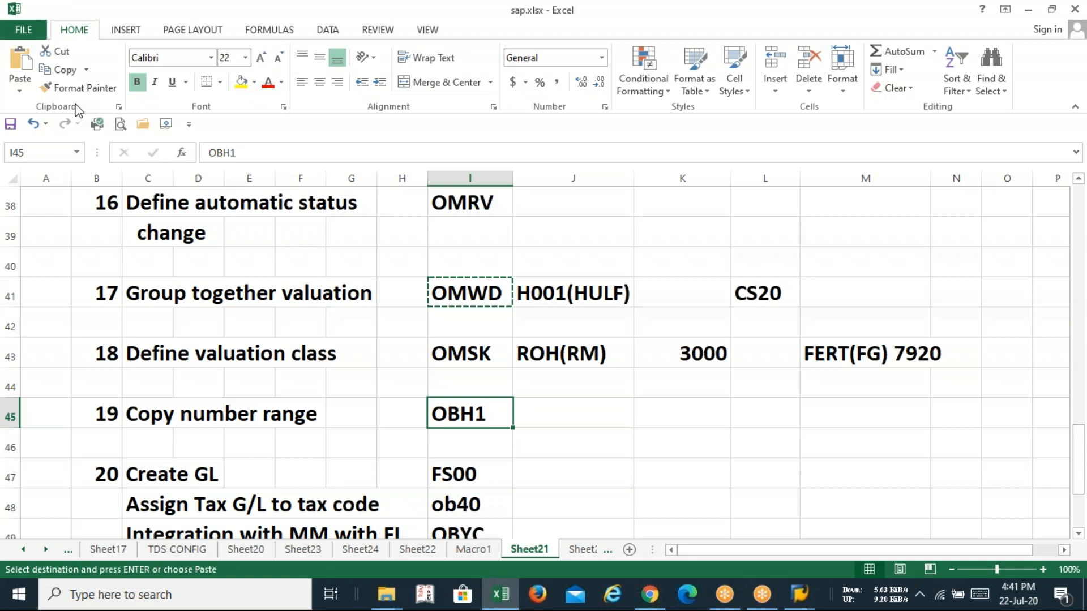
key("ctrl+c")
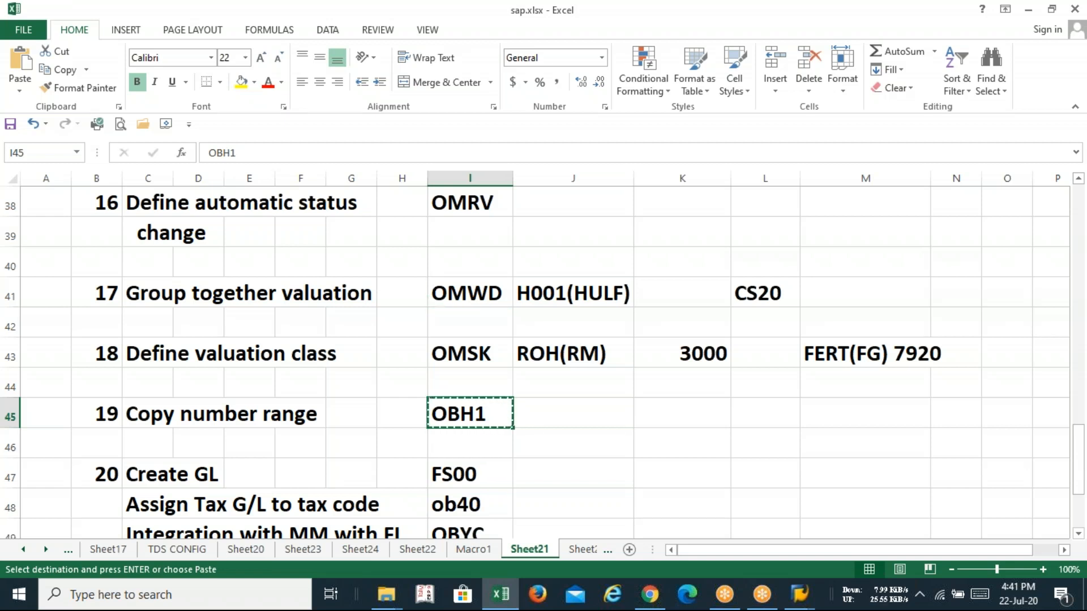
Step: Switch back to SAP, exit to SAP Easy Access and run transaction OBH1, acknowledging the number range transport notice
key("alt+Tab")
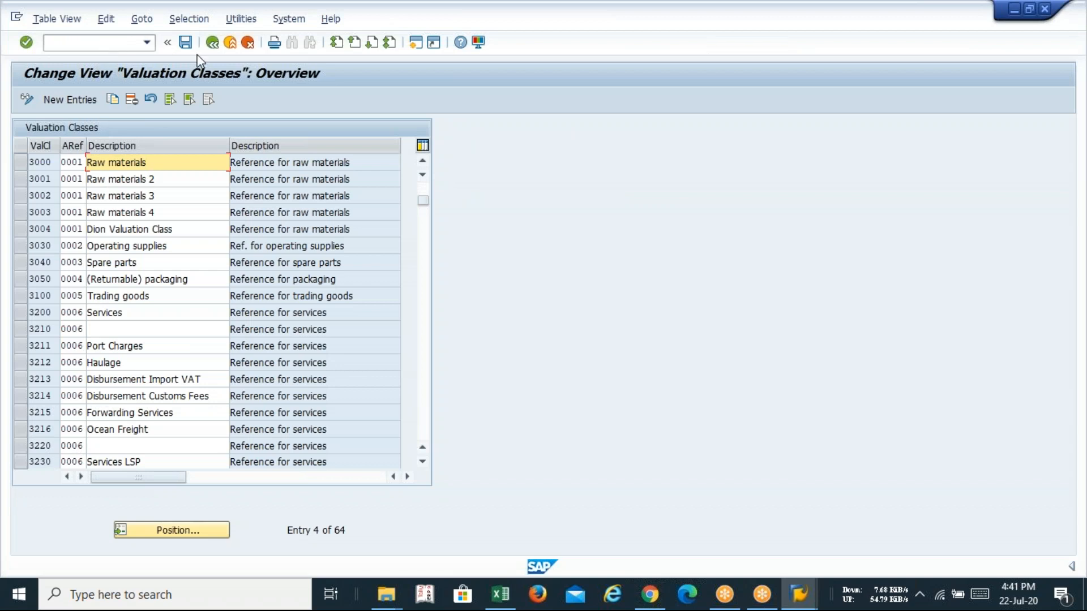
left_click(211, 43)
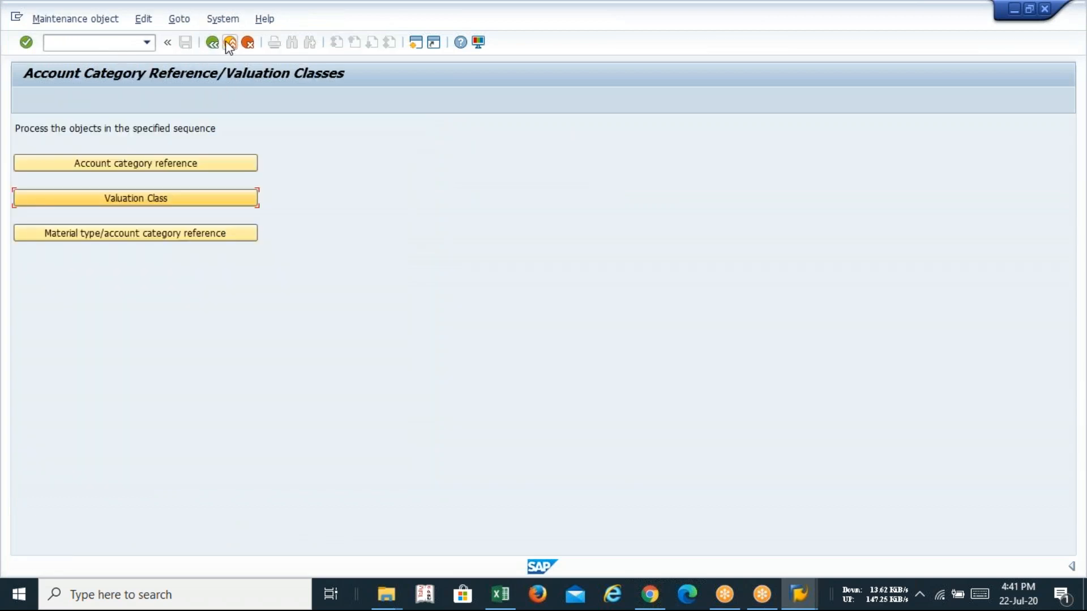
left_click(212, 43)
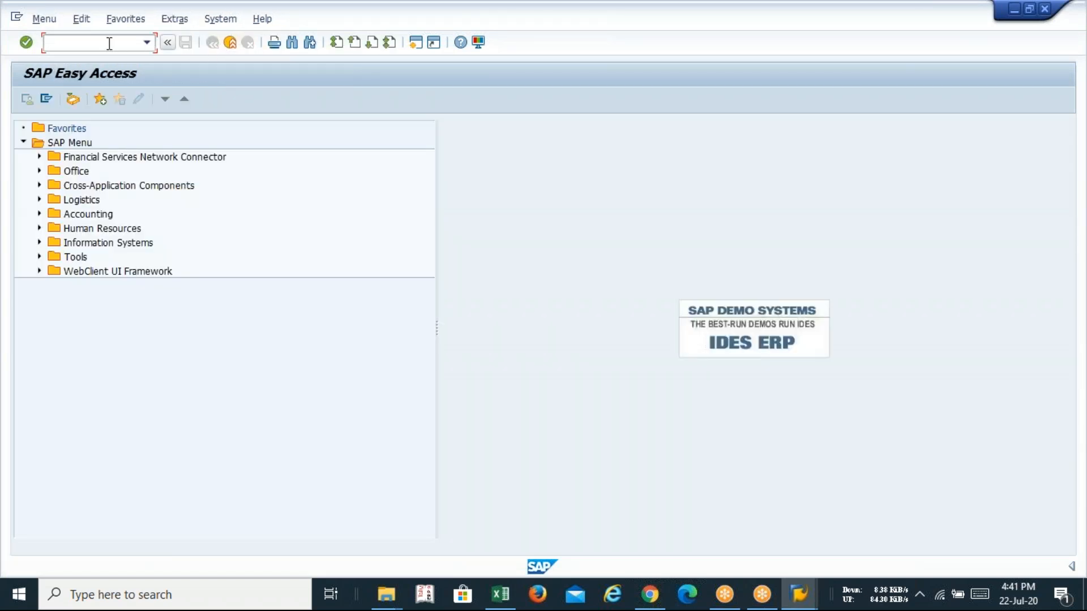
type("OBH1")
key("Return")
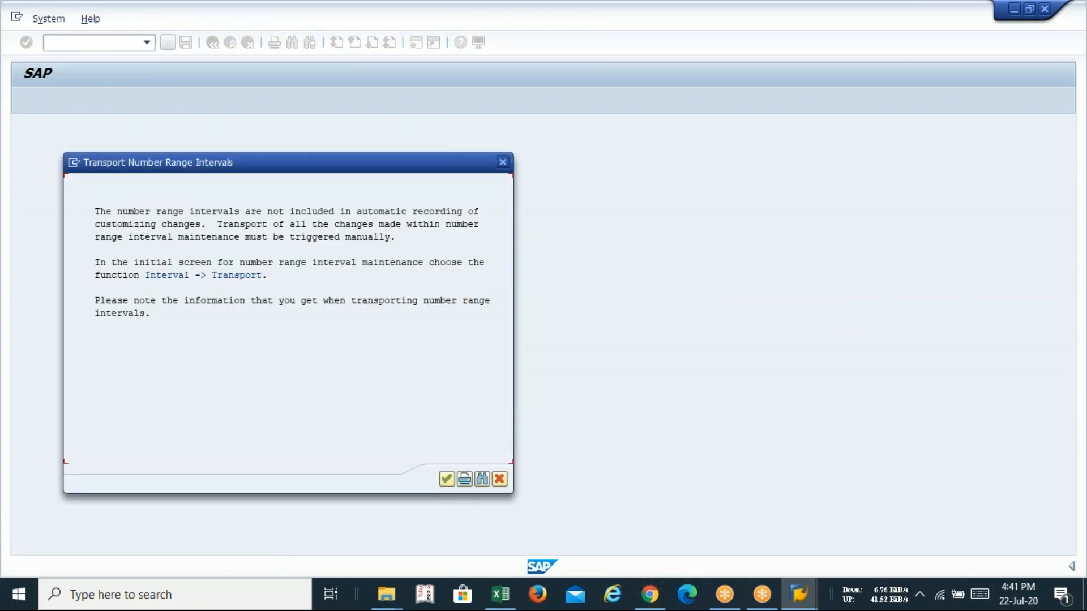
left_click_drag(371, 166, 396, 123)
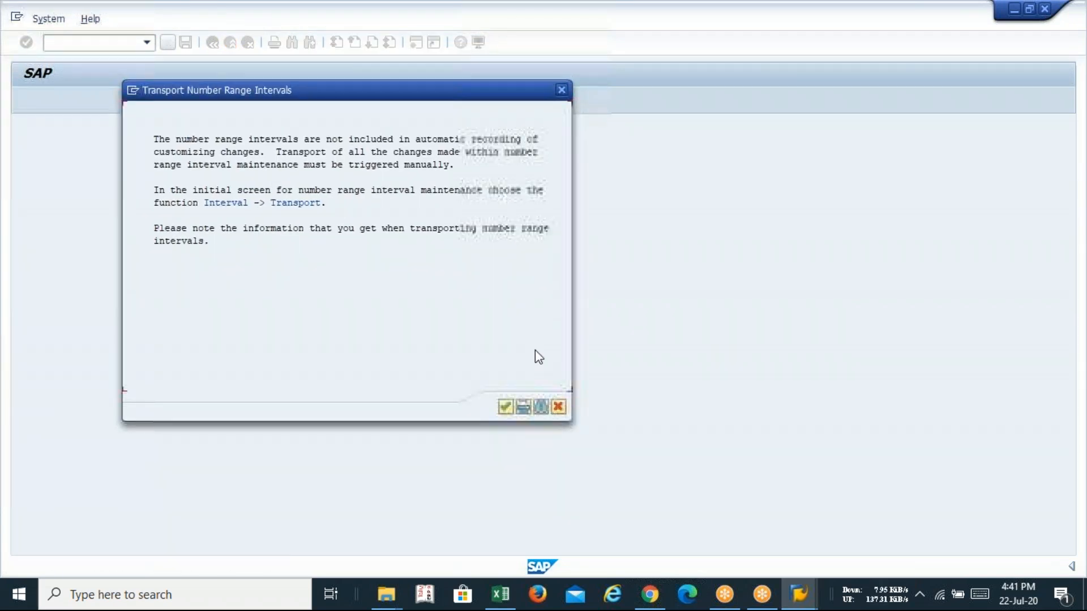
left_click(507, 406)
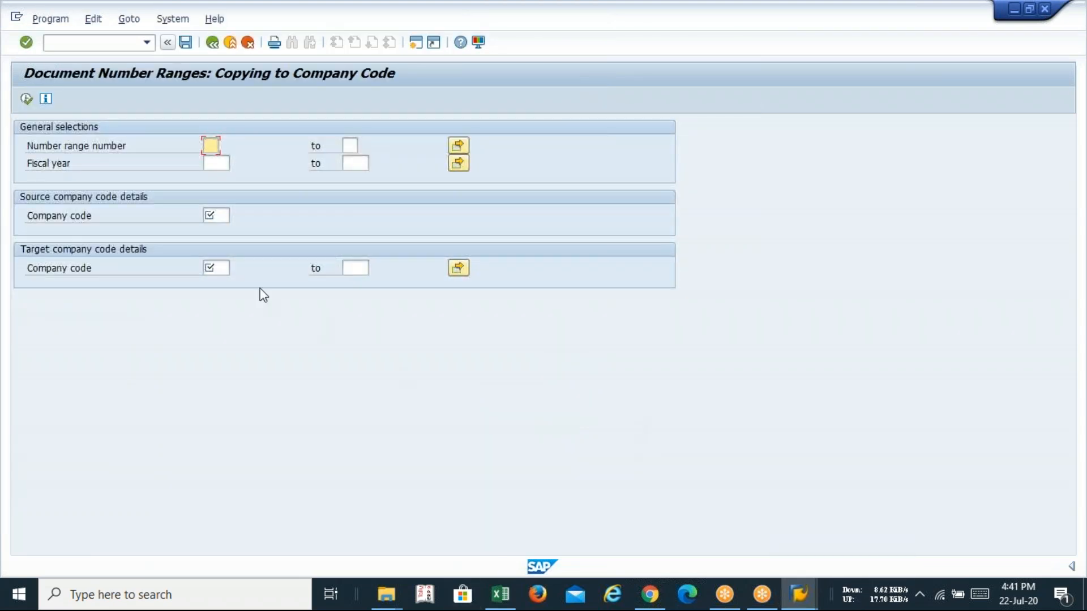
Step: Set the source company code to ICSI and the target company code to LAVA for the document number range copy
left_click(223, 163)
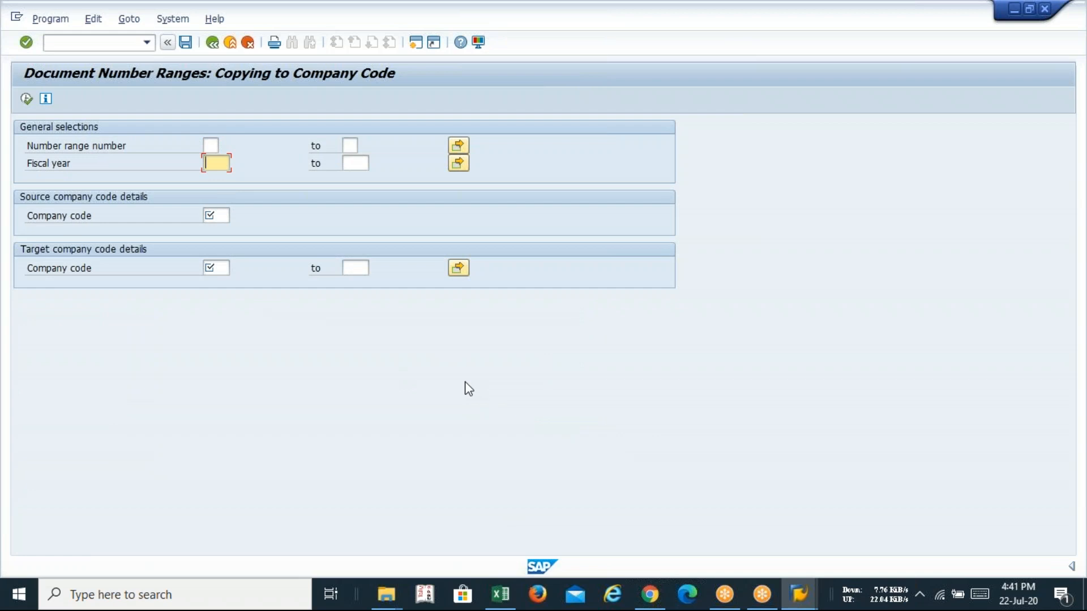
key("Tab")
key("Tab")
key("Tab")
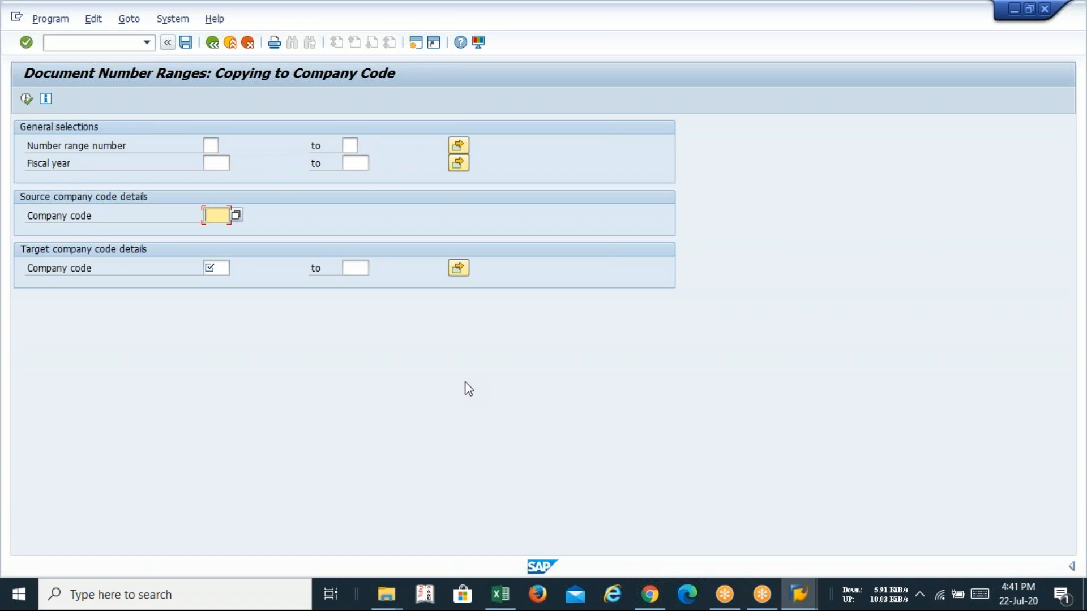
type("ISCI")
key("Tab")
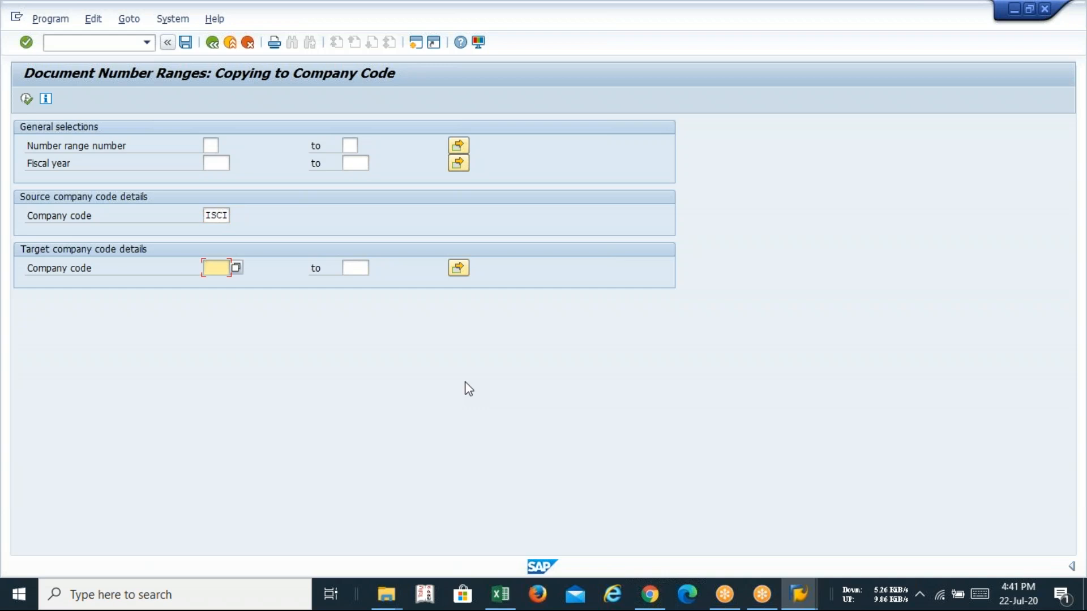
key("shift+Tab")
type("ICSI")
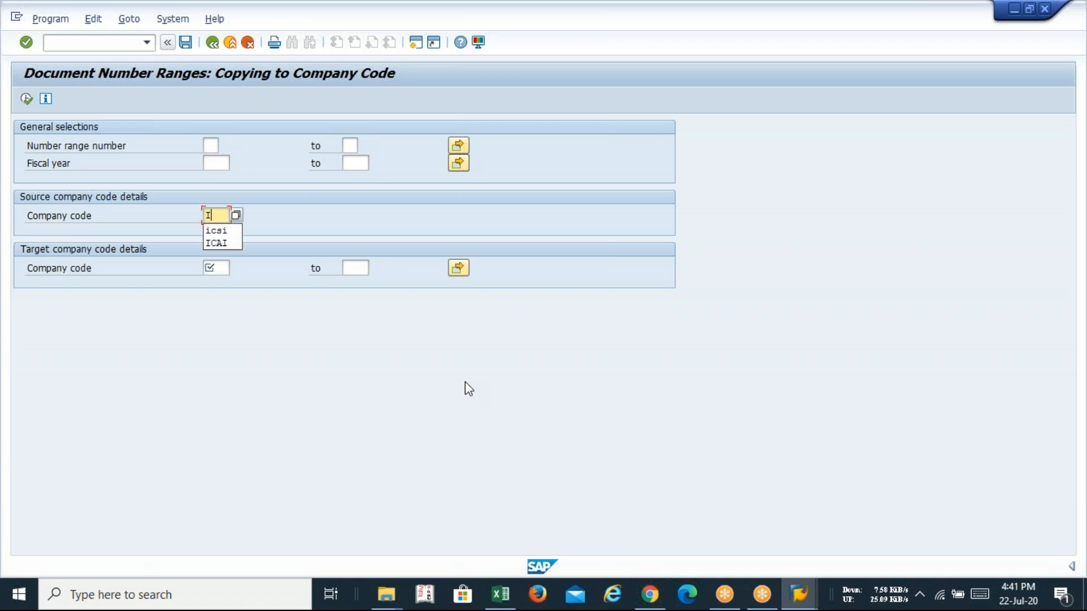
key("Tab")
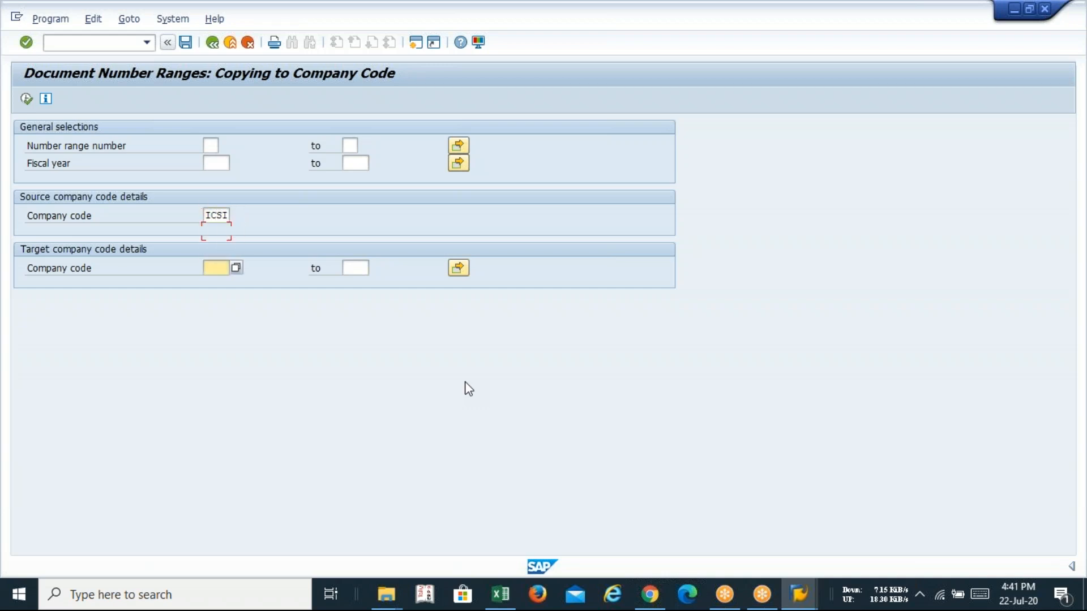
type("LAVA")
key("Tab")
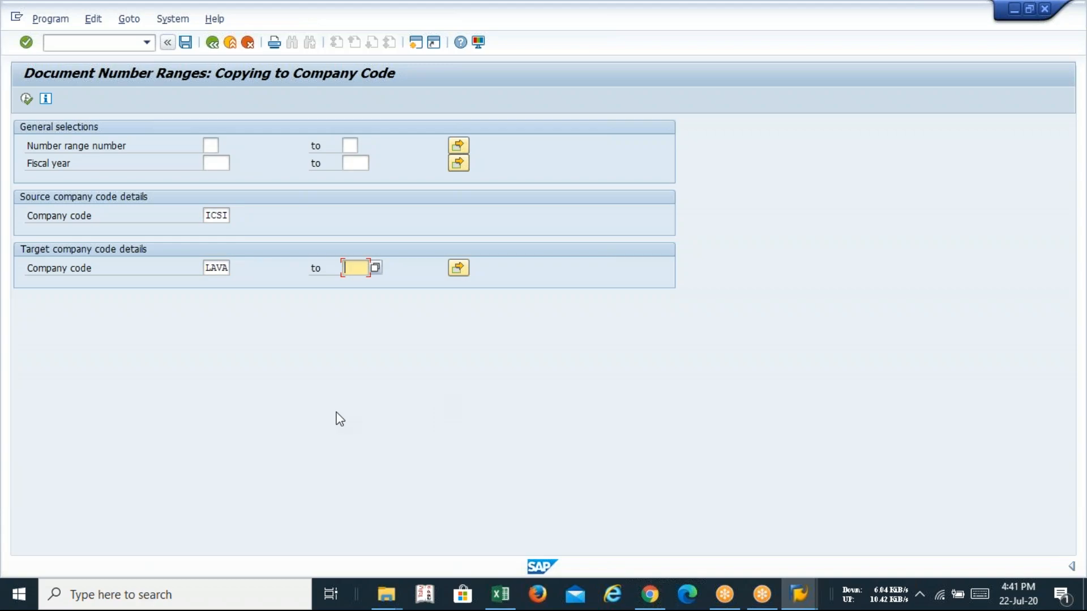
Step: Execute and confirm the document number range copy to the target company code, and return to SAP Easy Access
key("alt+Tab")
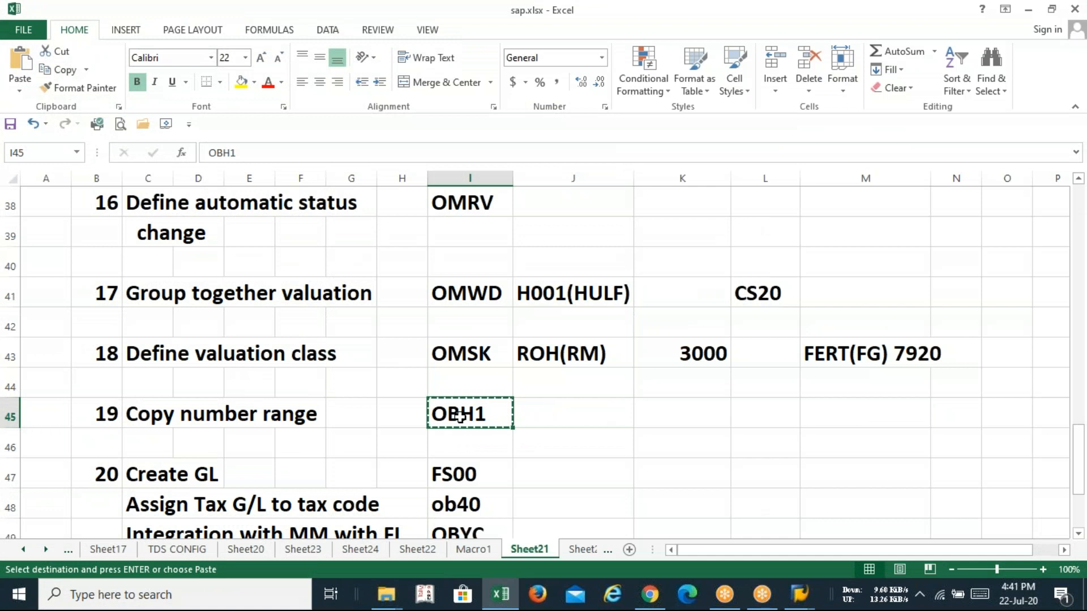
key("alt+Tab")
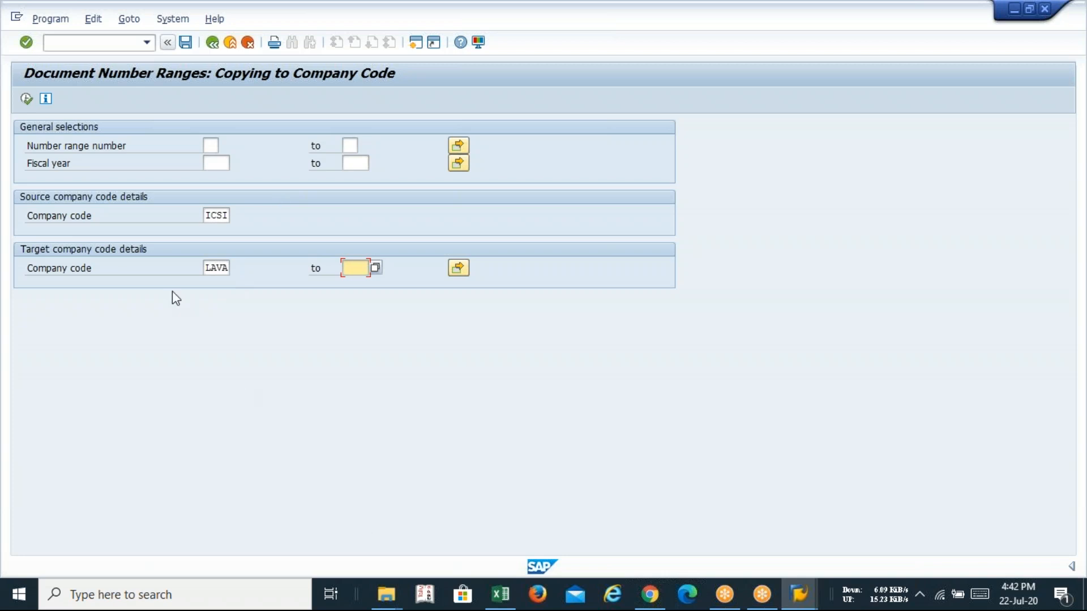
left_click(28, 99)
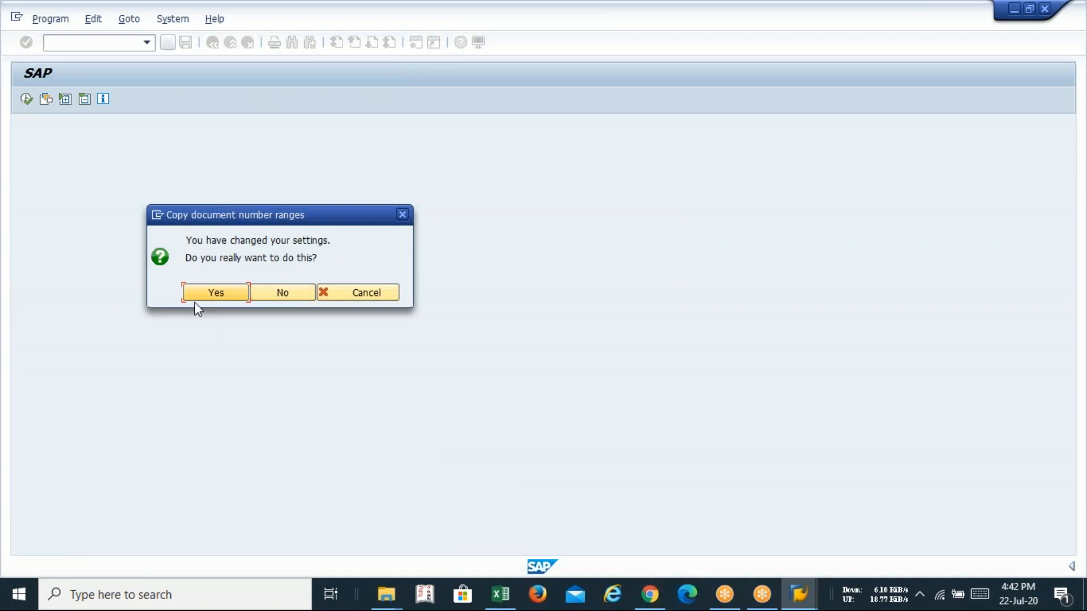
left_click(212, 294)
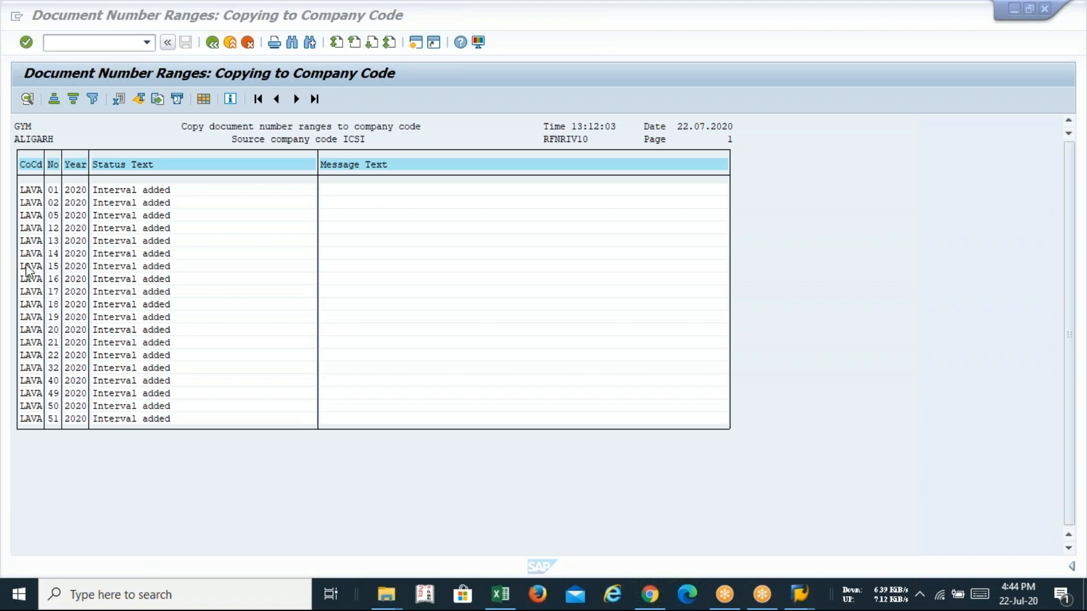
left_click(213, 43)
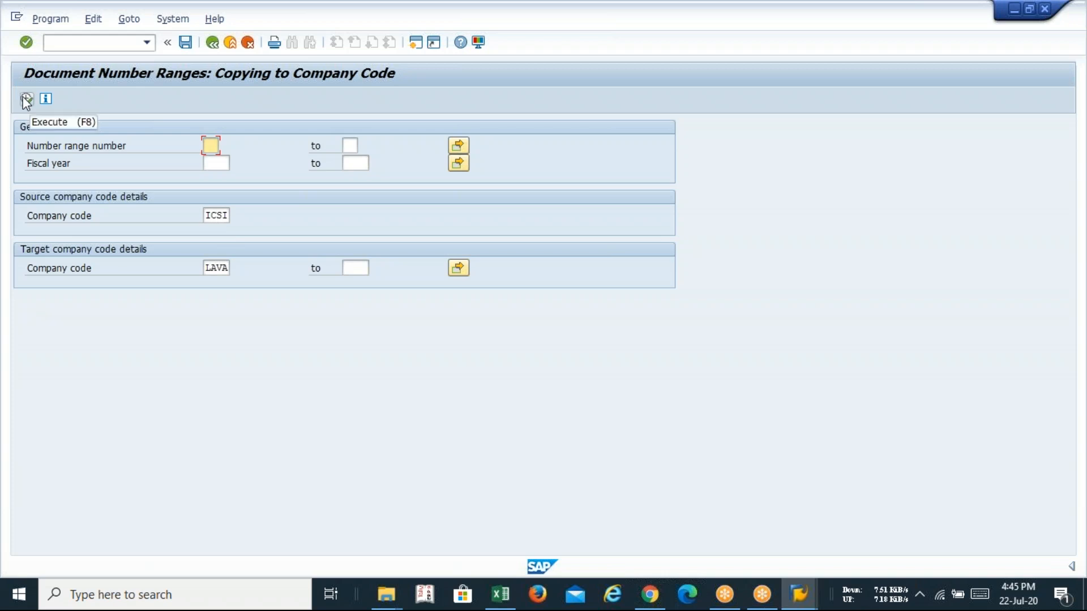
left_click(212, 43)
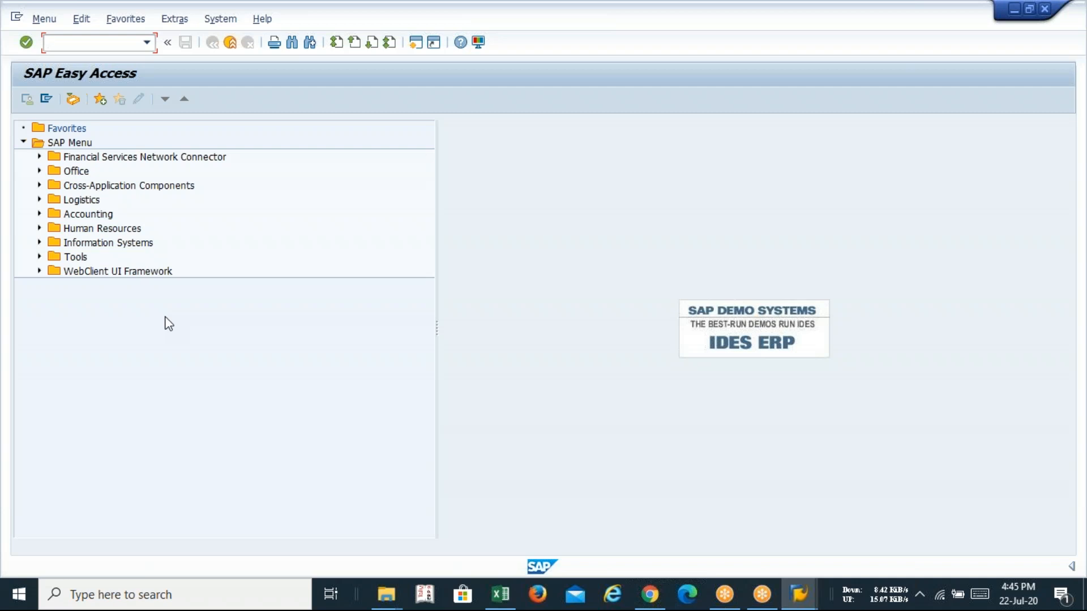
Step: Check the accounting document number range intervals of company code LAVA with transaction FBN1, and return to SAP Easy Access
type("FBN1")
key("Return")
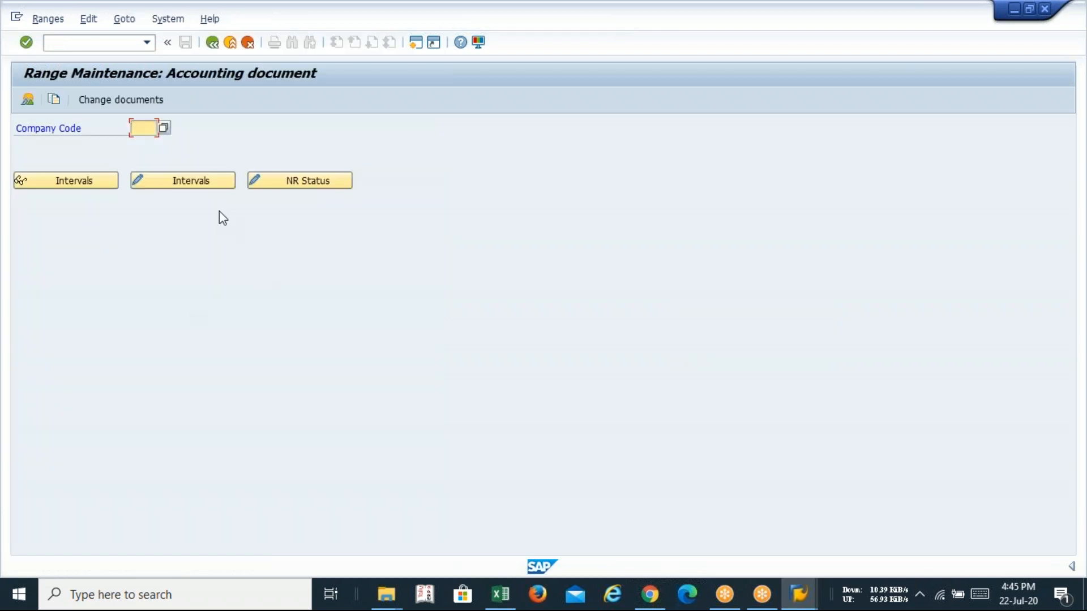
type("LAVA")
left_click(94, 183)
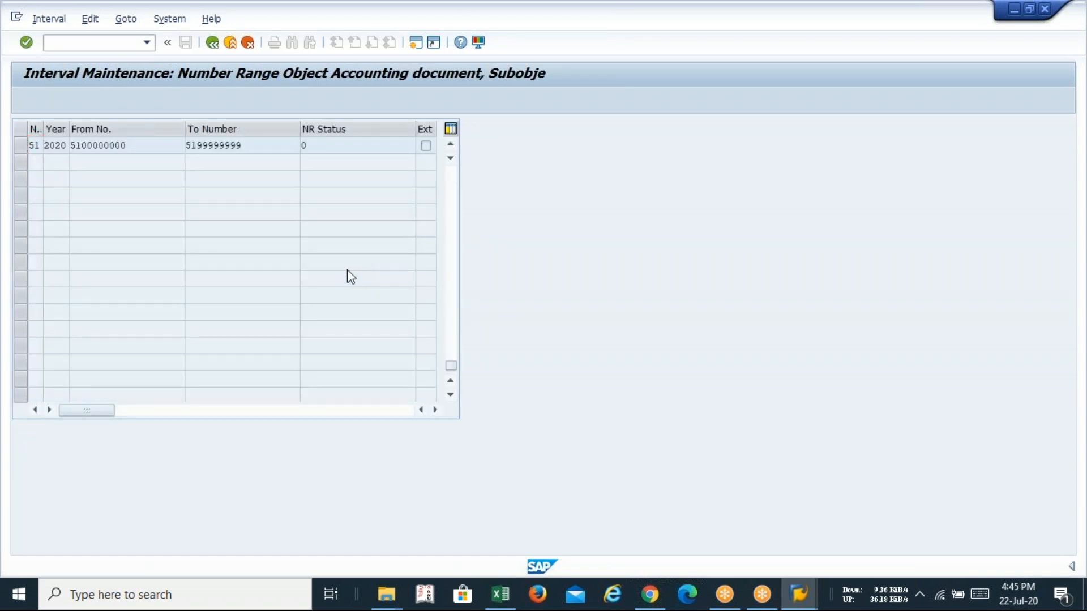
left_click(100, 45)
type("/n")
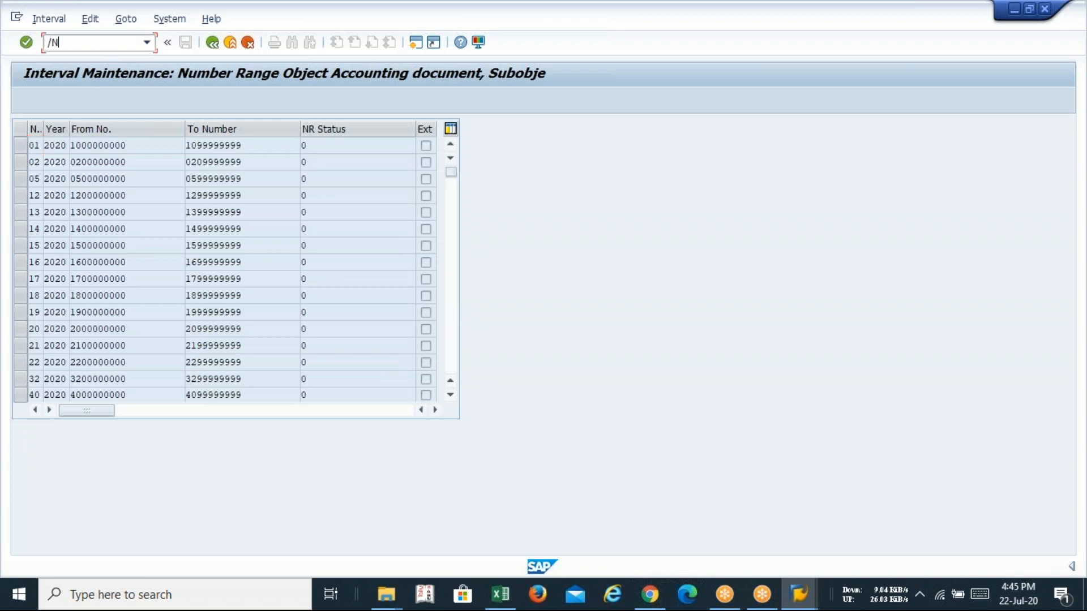
key("Return")
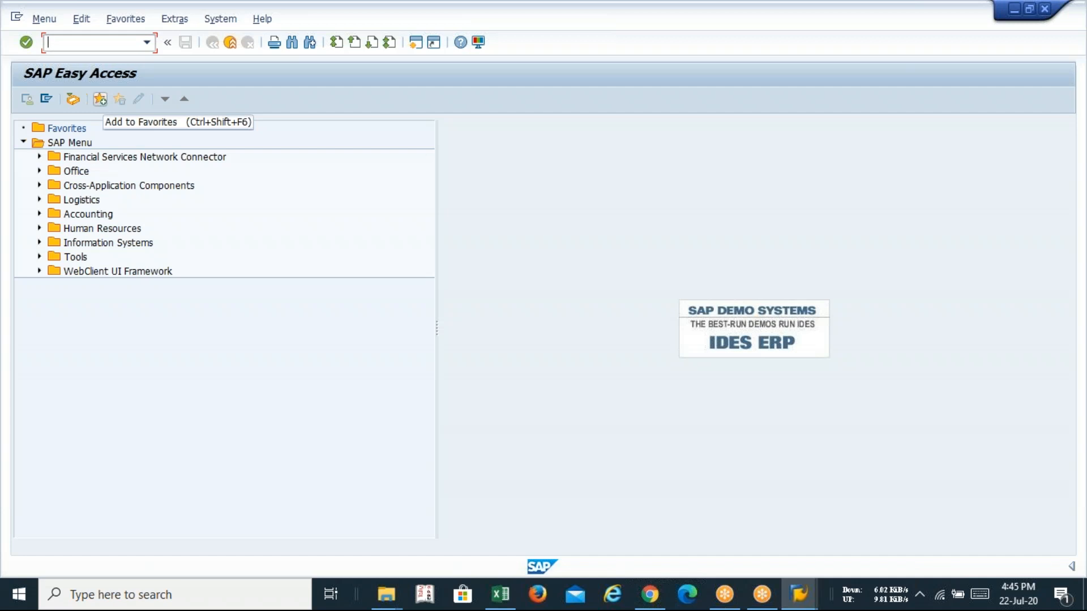
Step: Run transaction FBN1 again and display the number range intervals for company code LAVA
type("FBN1")
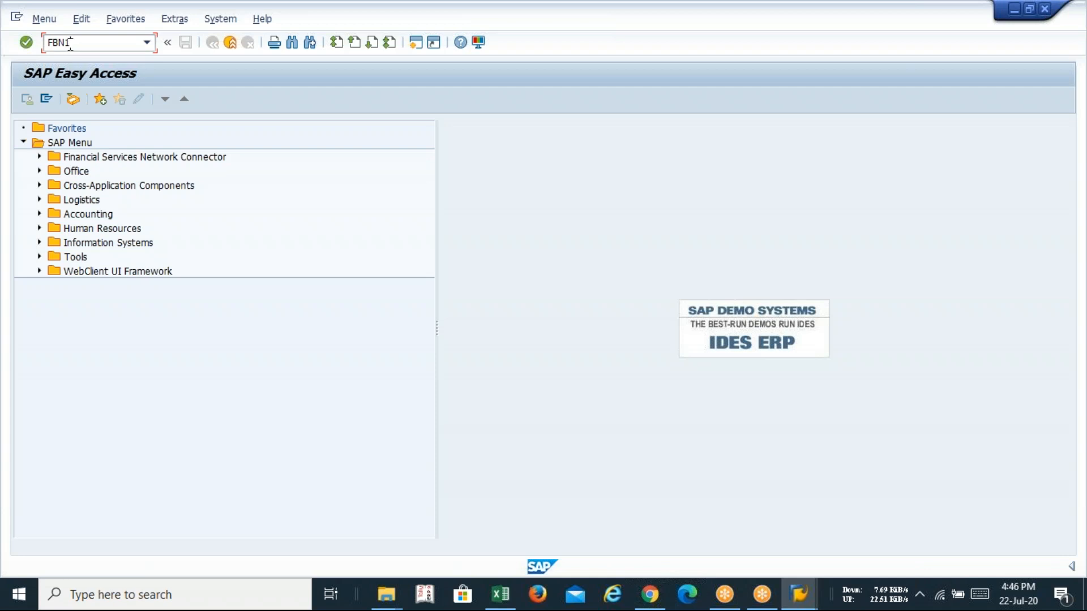
key("Return")
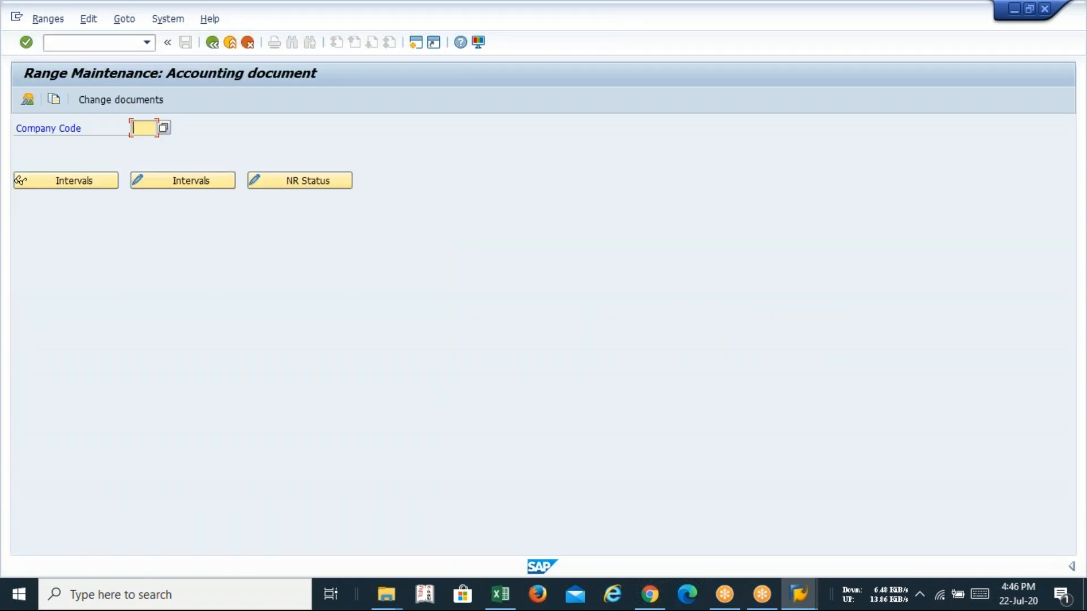
type("I")
key("BackSpace")
type("LAVA")
left_click(88, 184)
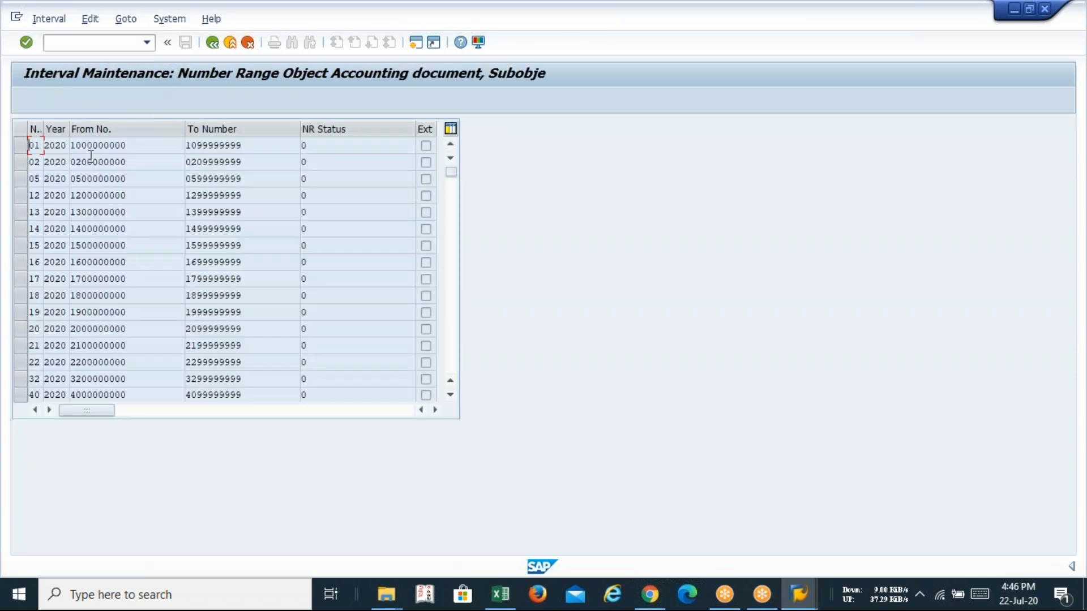
Step: Review the accounting document number range intervals through the end of the list, and return to SAP Easy Access
left_click_drag(451, 172, 451, 268)
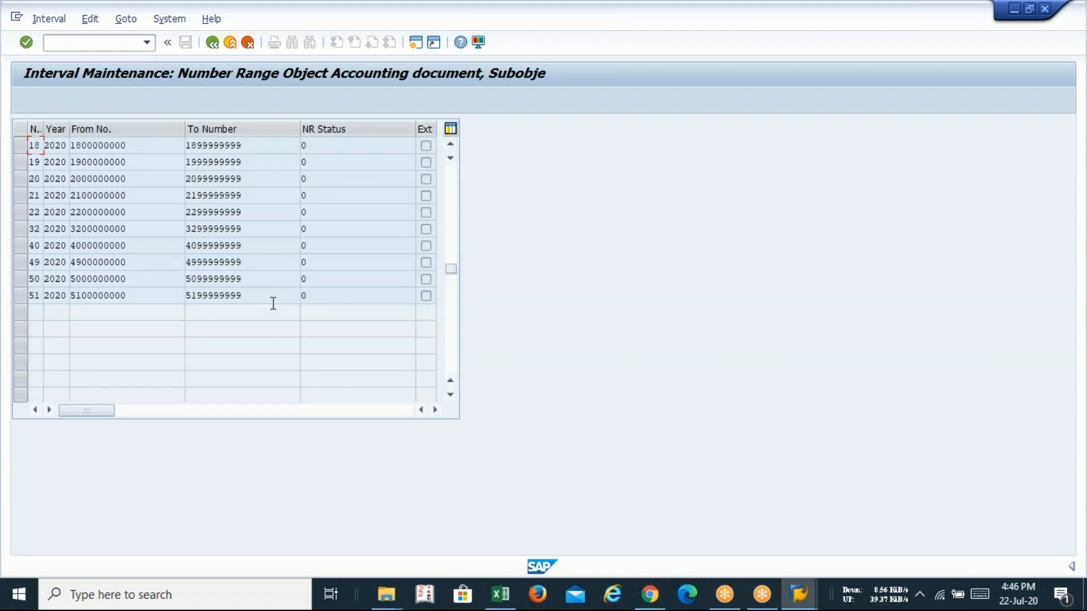
scroll(272, 303, "up", 3)
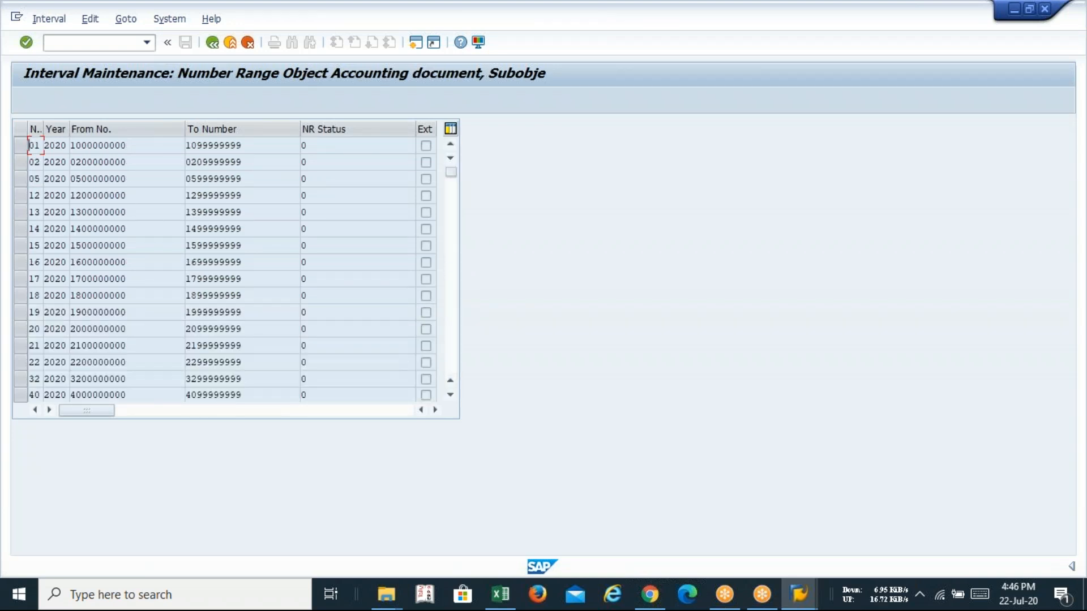
scroll(317, 298, "down", 5)
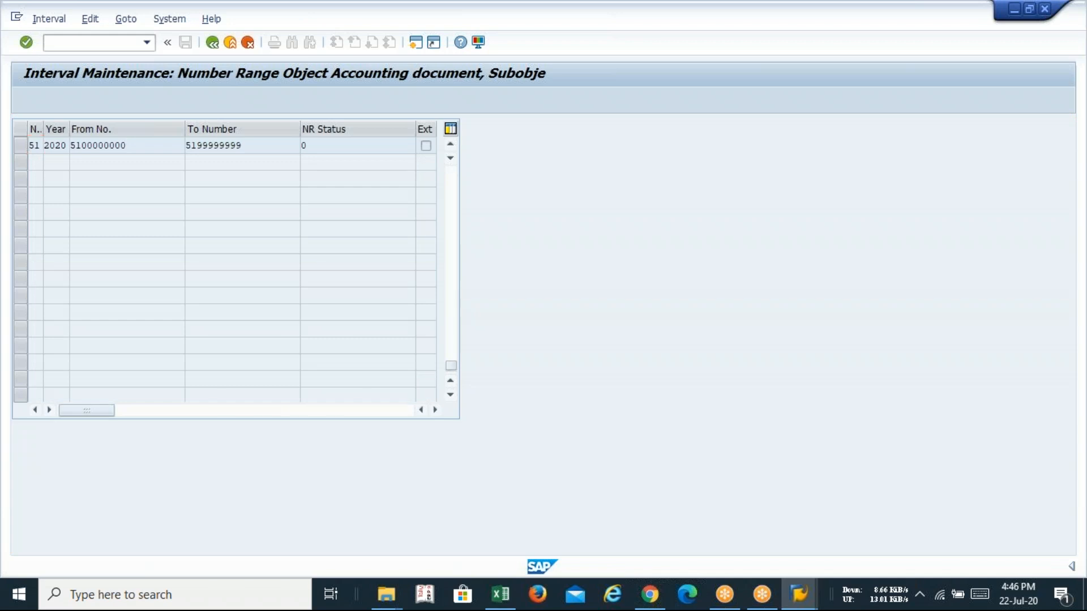
scroll(317, 299, "up", 5)
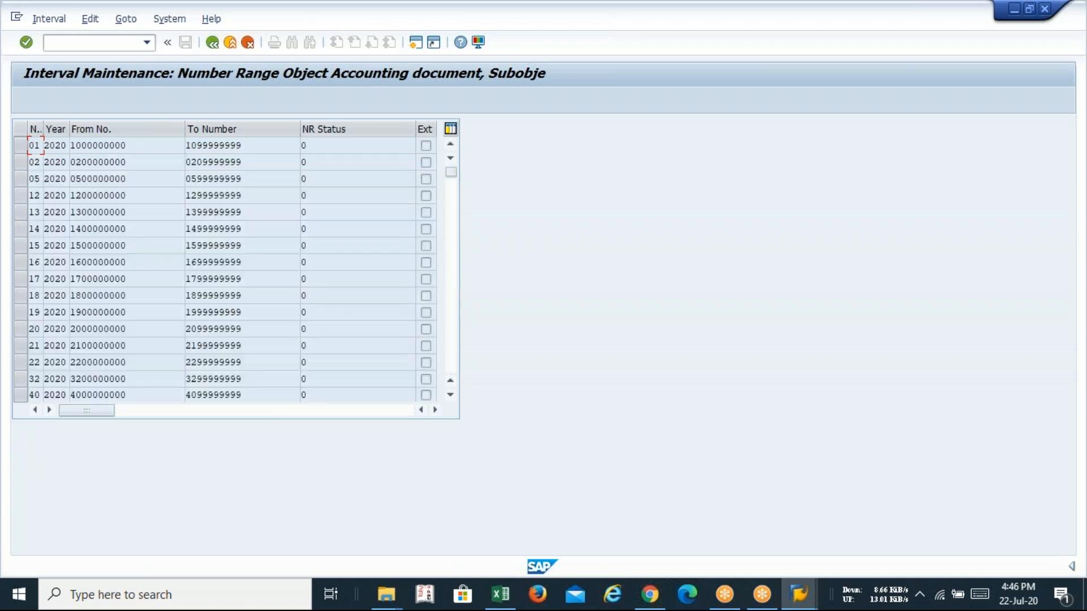
left_click(211, 44)
left_click(213, 44)
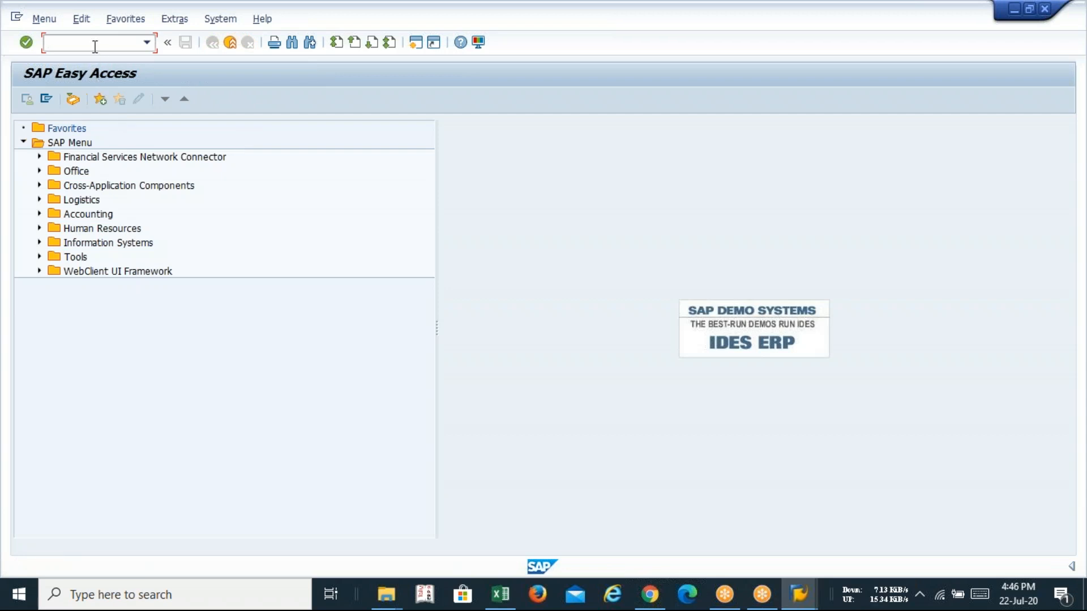
Step: Display the number range intervals of company code LAVA with transaction FBN1, and return to SAP Easy Access
type("FBN1")
key("Return")
type("LAVA")
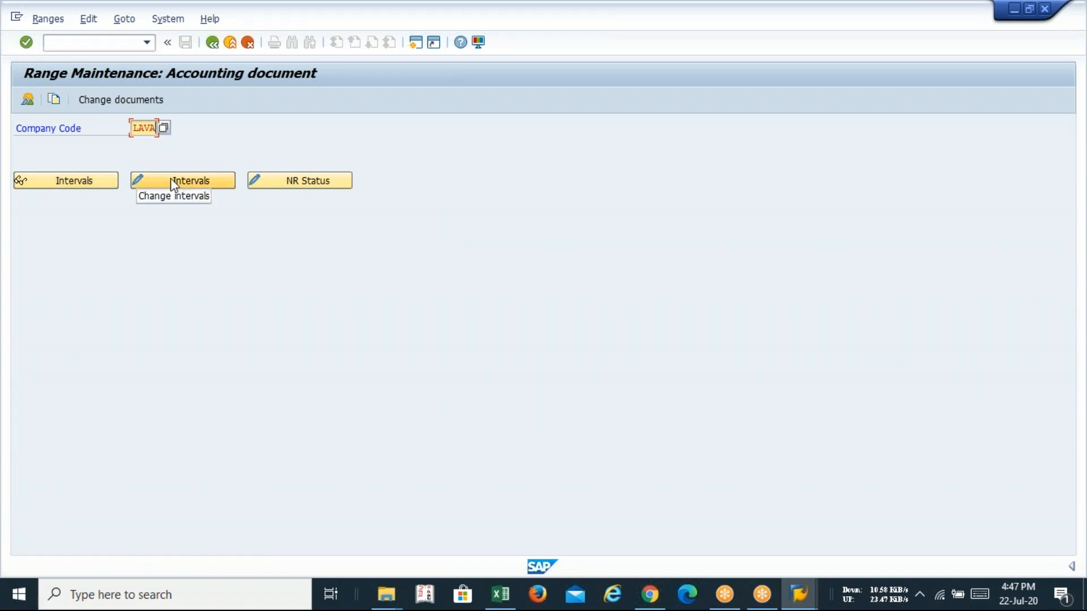
left_click(96, 180)
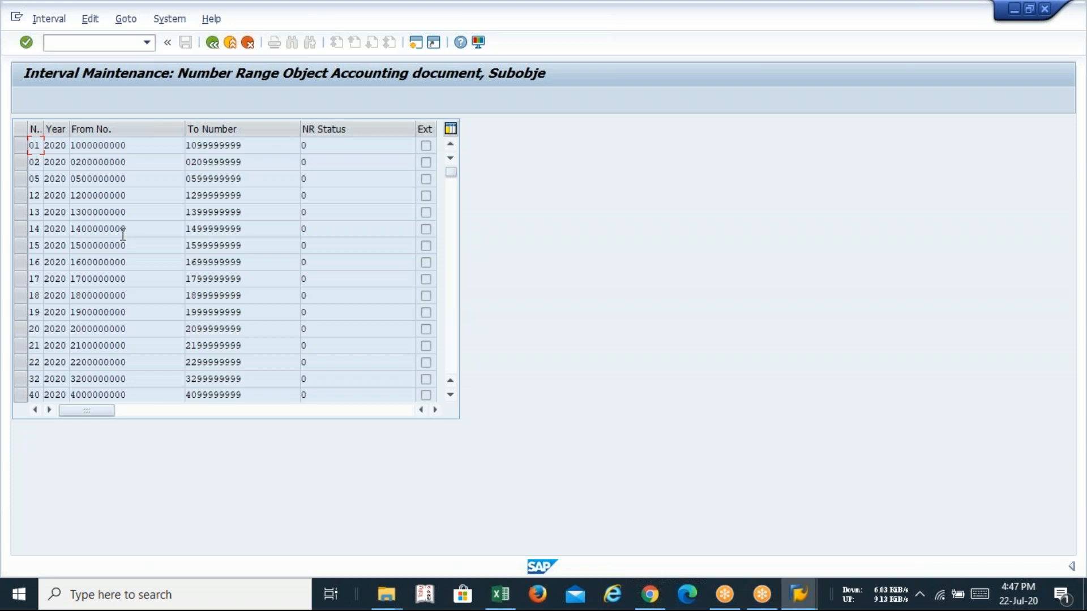
left_click(98, 41)
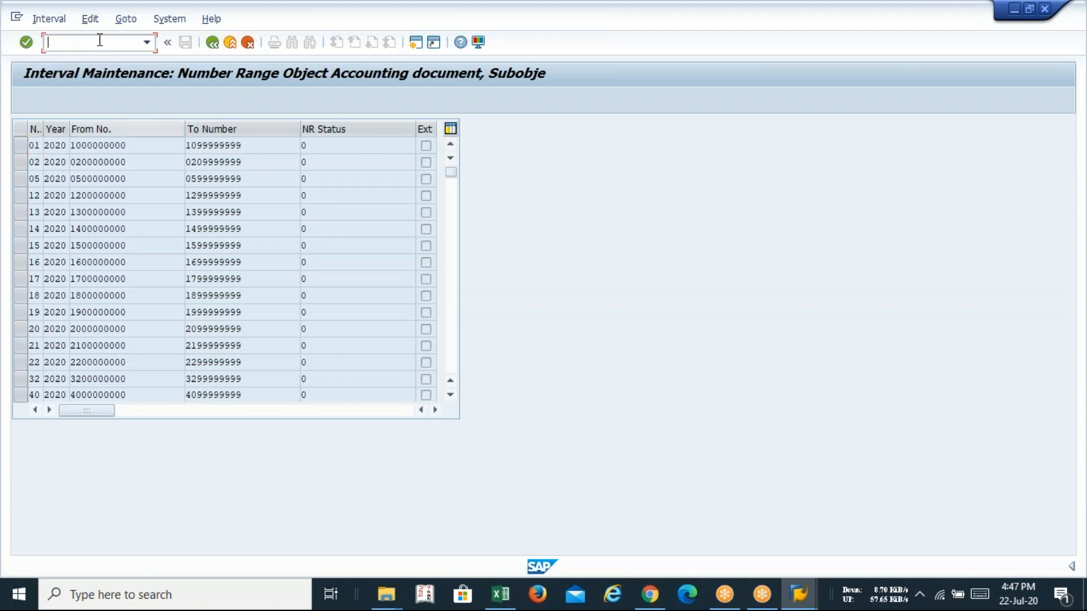
type("/n")
key("Return")
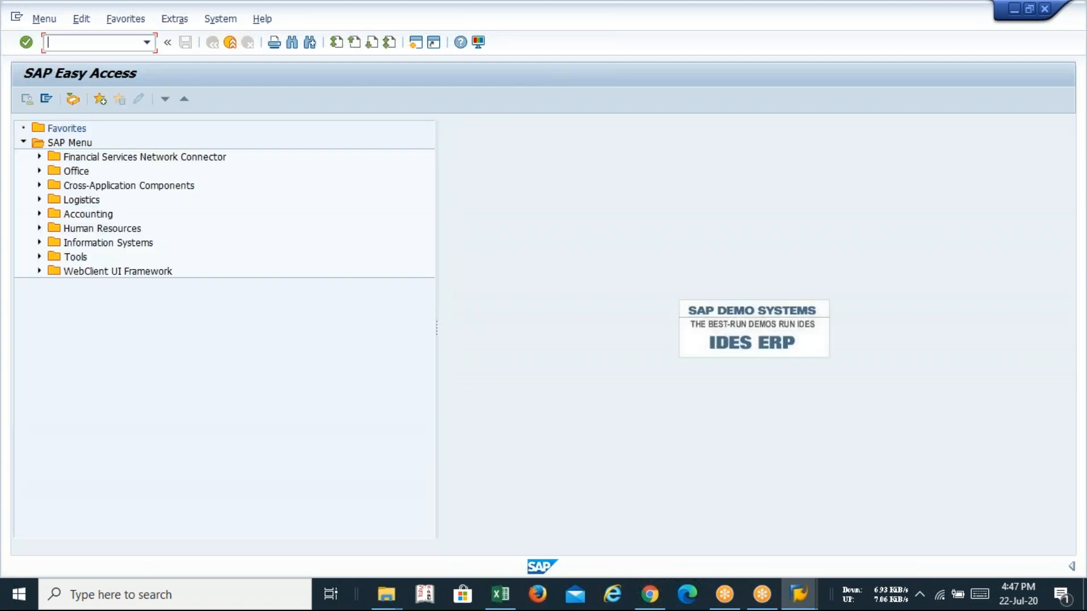
Step: Switch to the Excel configuration checklist and look up the entries that follow Copy number range
key("alt+Tab")
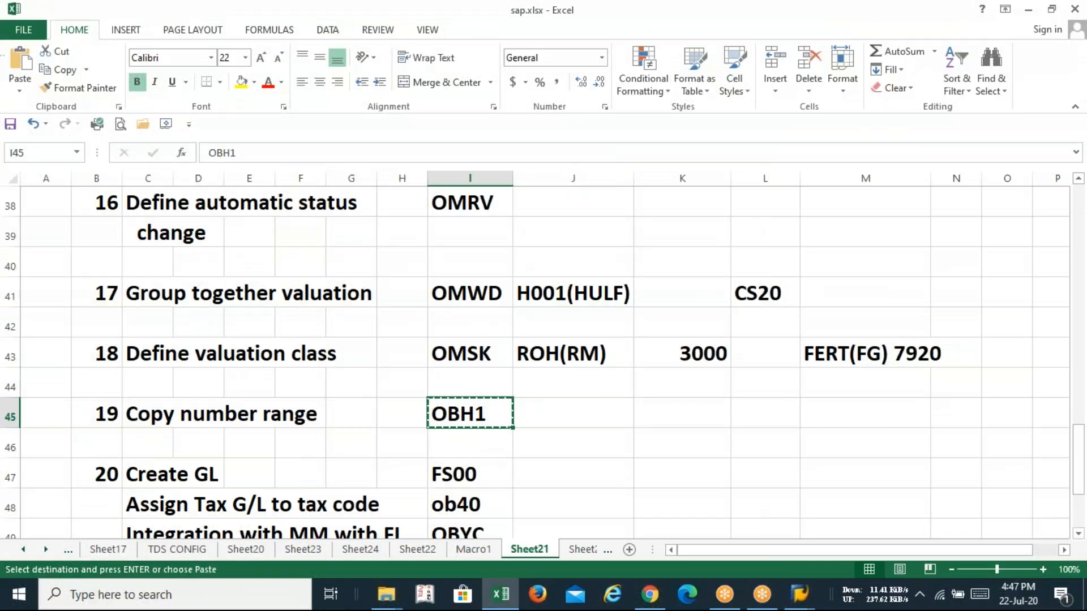
key("Down")
key("Down")
key("Down")
key("Down")
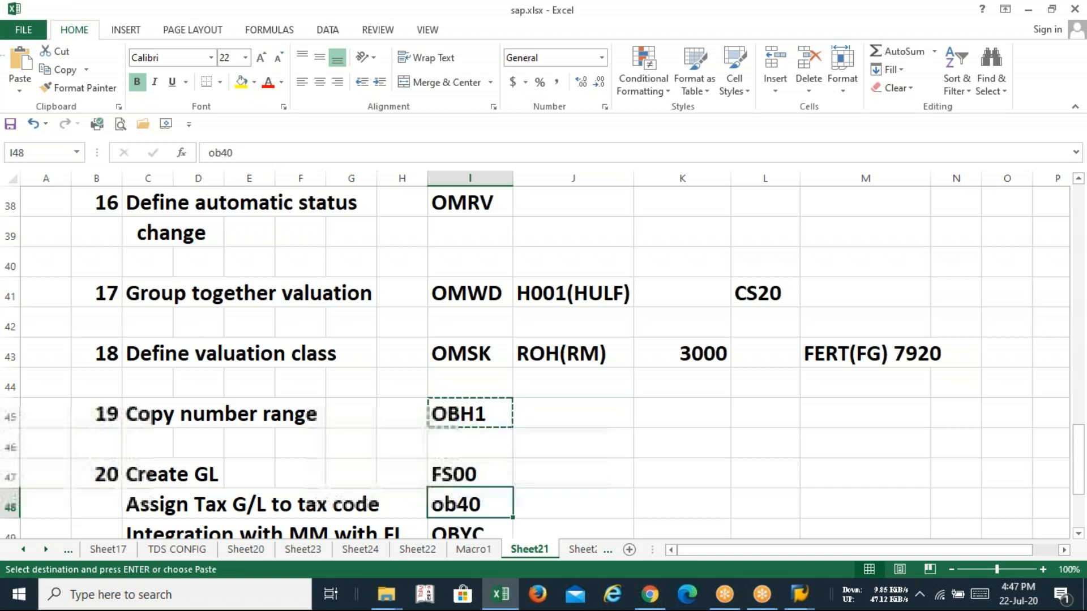
key("Down")
key("Down")
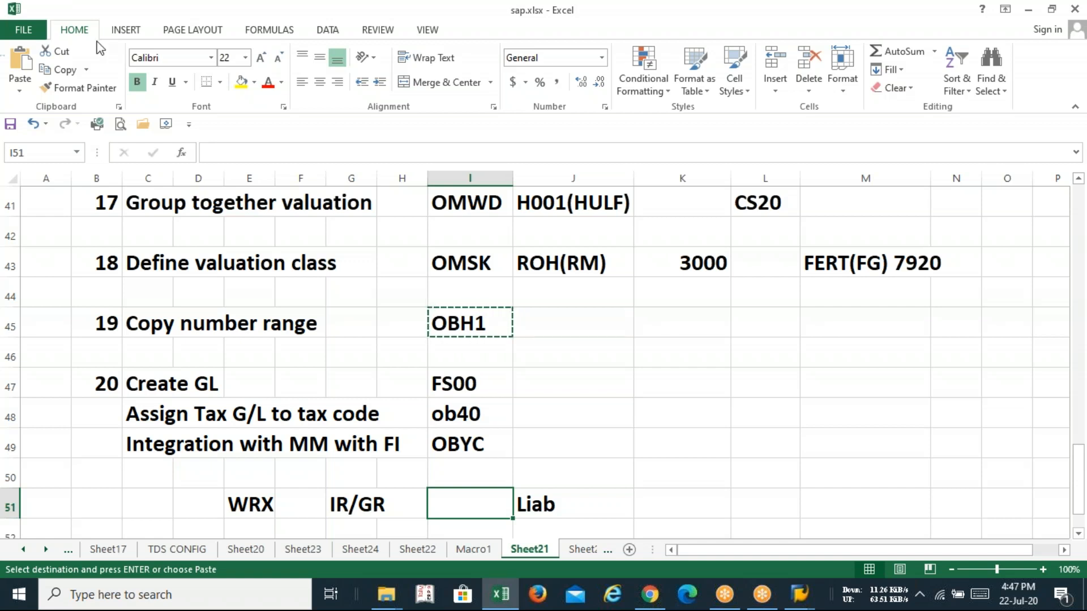
key("Right")
key("Right")
key("Up")
key("Up")
key("Up")
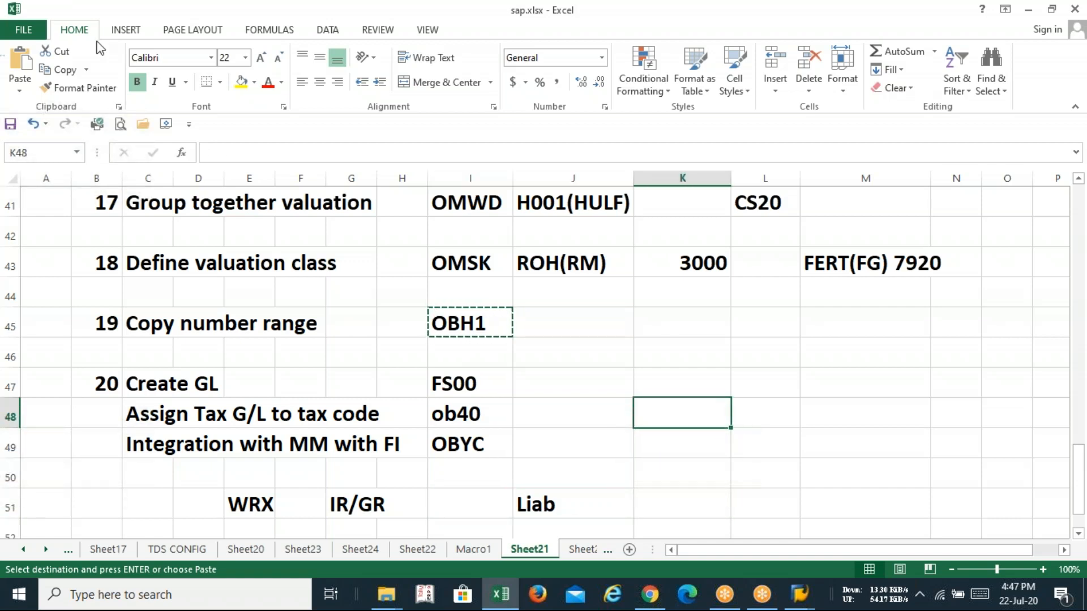
type("FBN1")
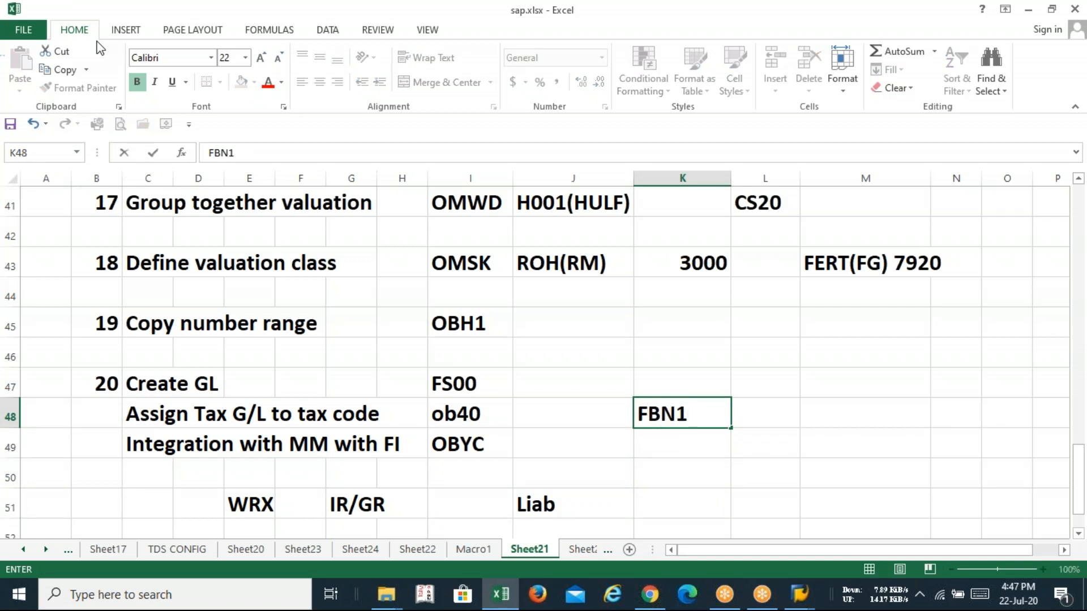
key("BackSpace")
key("BackSpace")
key("BackSpace")
key("BackSpace")
key("Return")
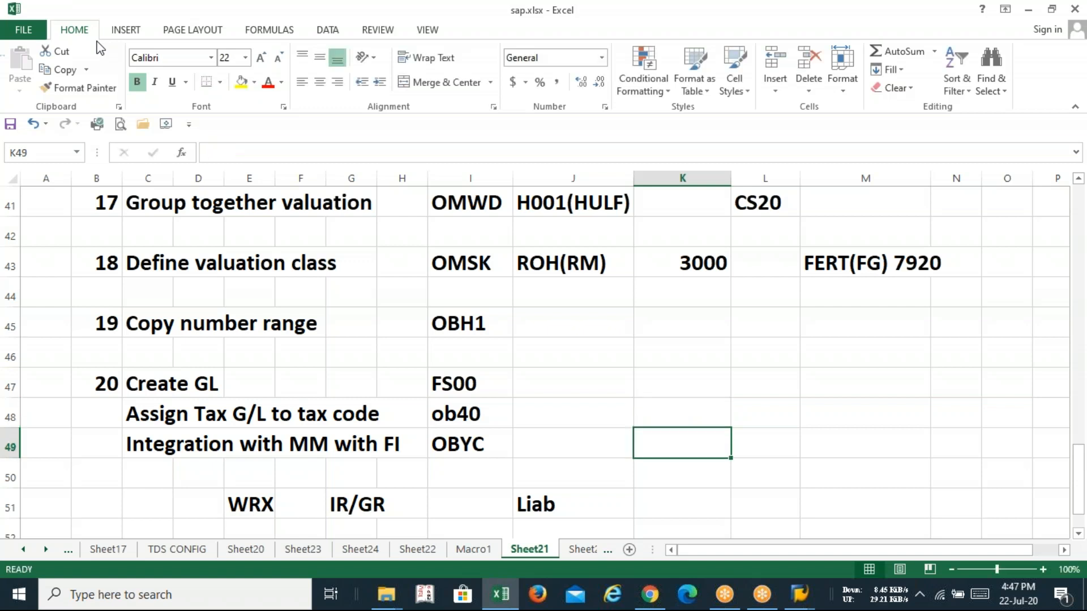
Step: Review the checklist from Create GL (FS00) and tax code assignment (ob40) to the OBYC integration entries WRX and BSX
key("Up")
key("Up")
key("Left")
key("Left")
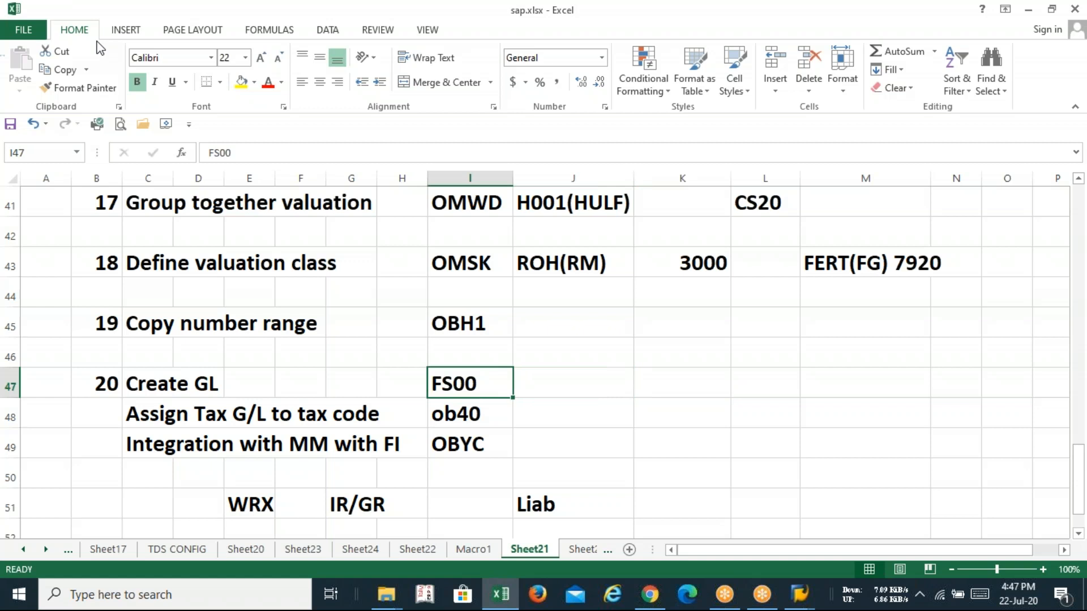
key("Down")
key("Down")
key("Down")
key("Down")
key("Down")
key("Down")
key("Down")
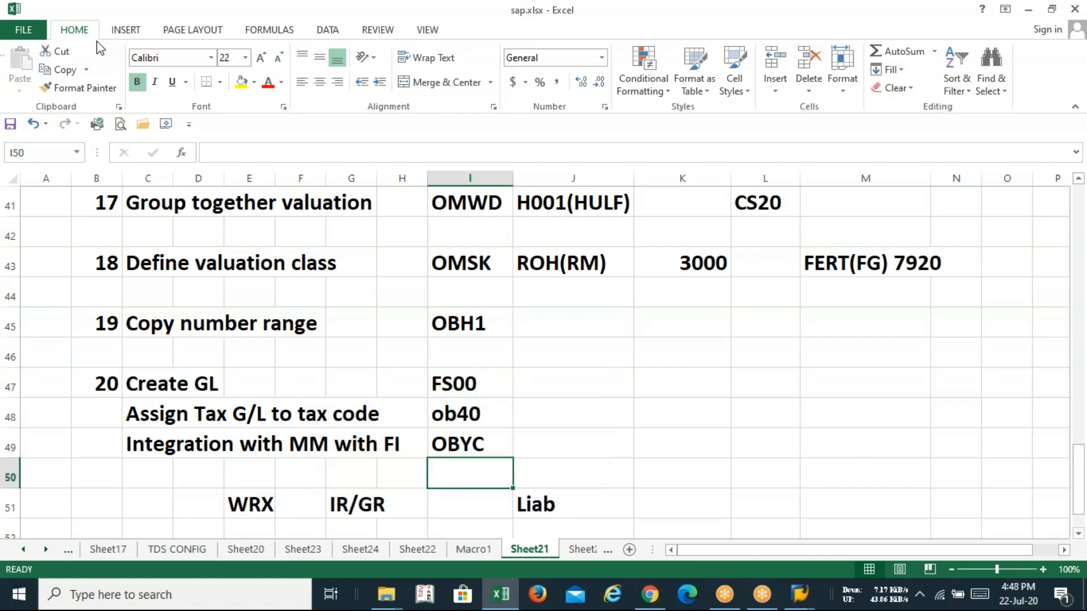
key("Down")
key("Down")
key("Down")
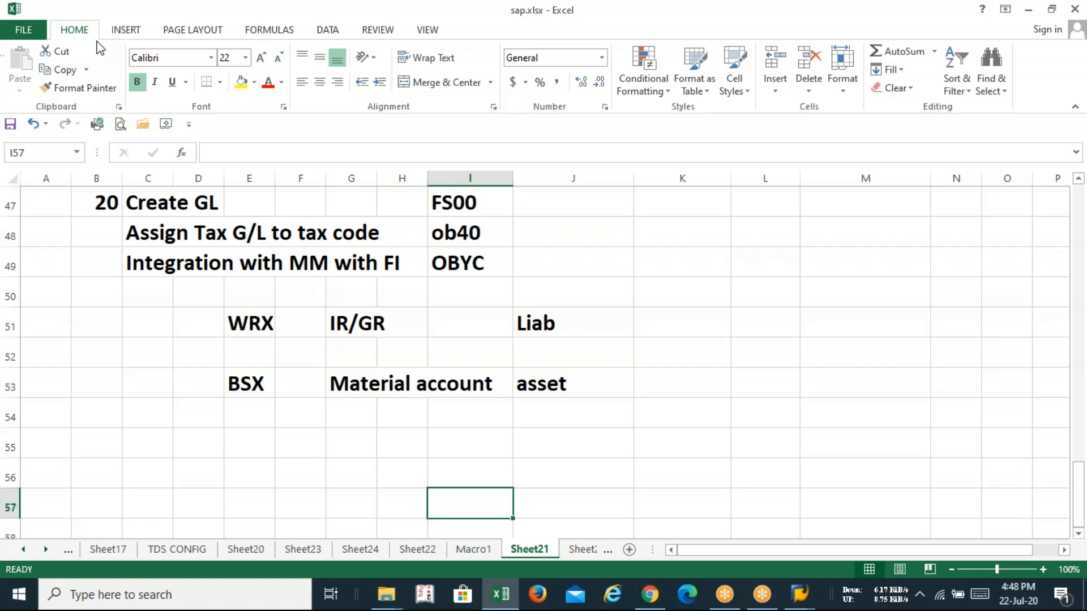
key("Up")
key("Up")
key("Up")
key("Up")
key("Up")
key("Up")
key("Up")
key("Up")
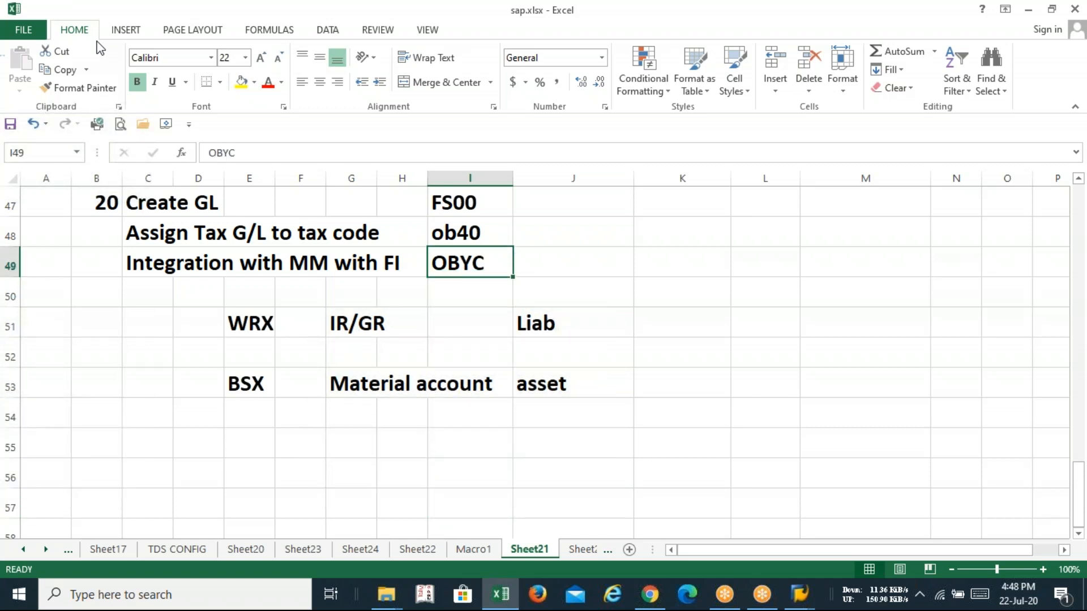
key("Up")
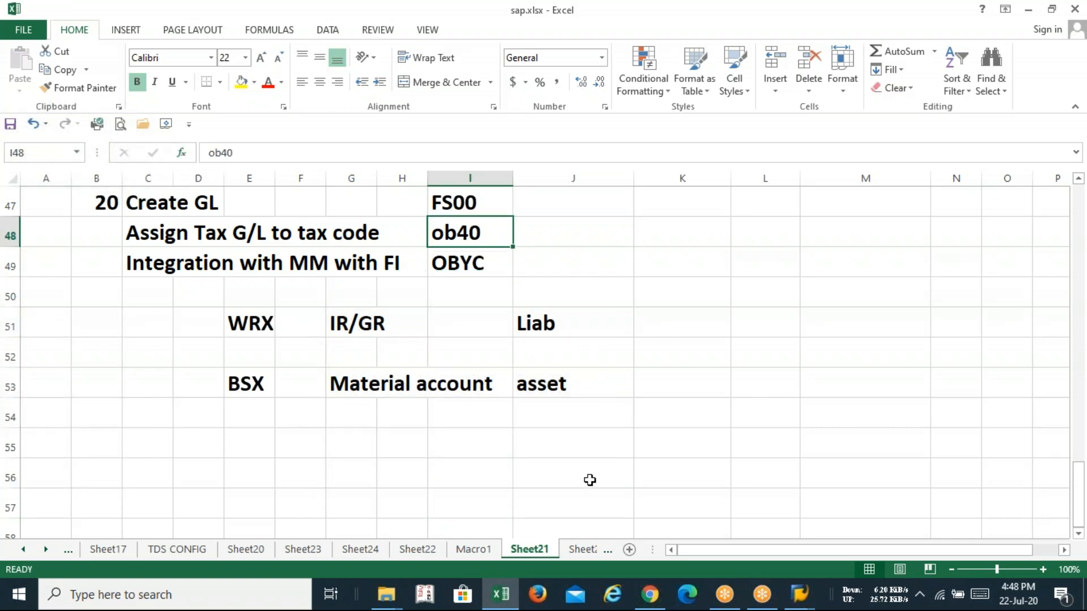
Step: Look up the G/L creation list on Sheet22, including the GR/IR Clearing Account and Raw material Domestic entries
left_click(580, 550)
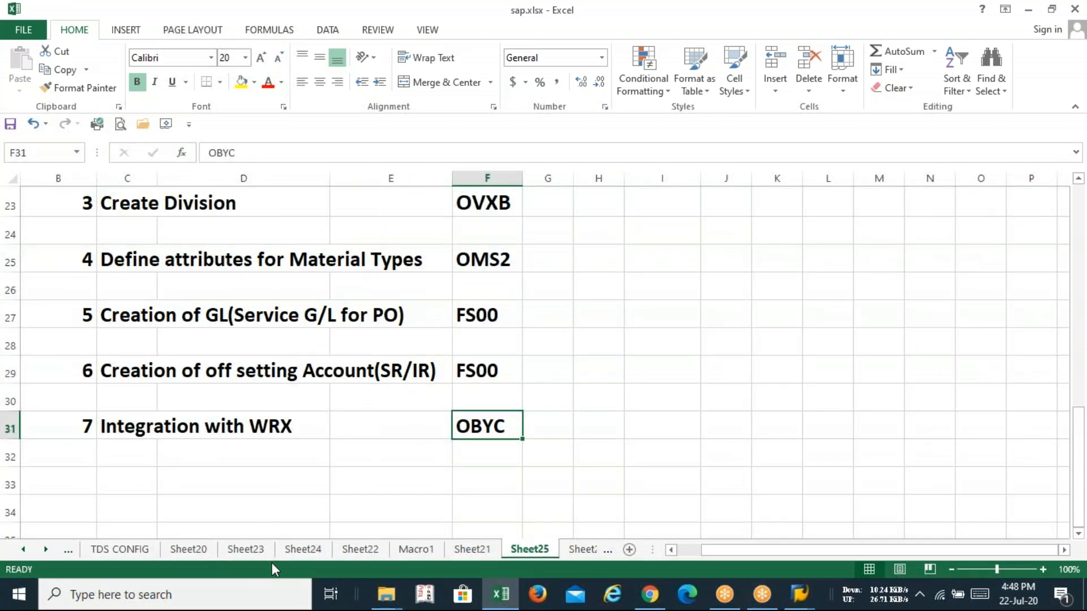
left_click(366, 552)
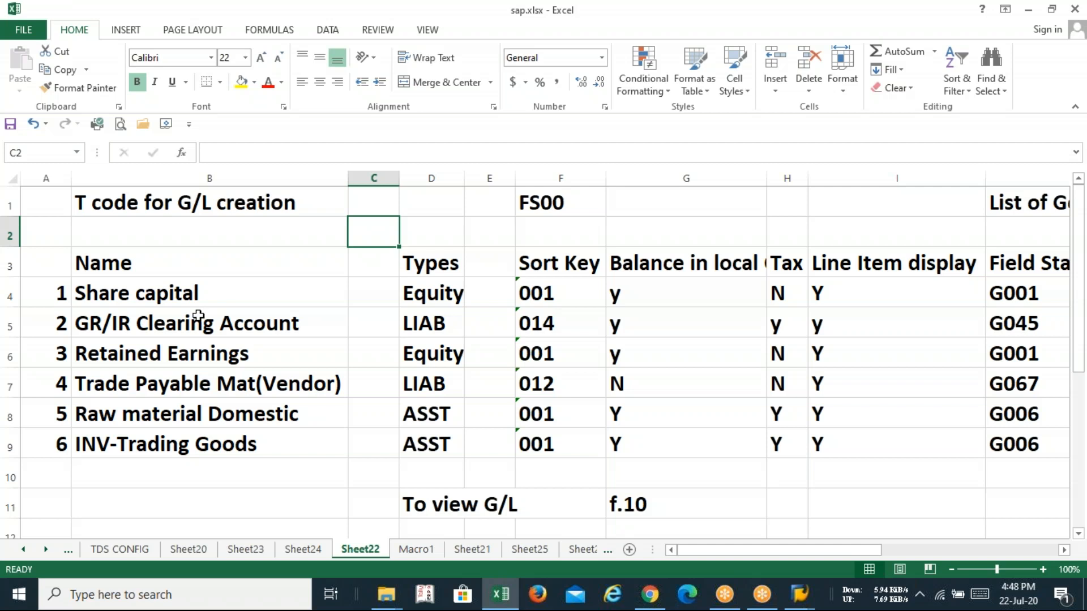
left_click(111, 331)
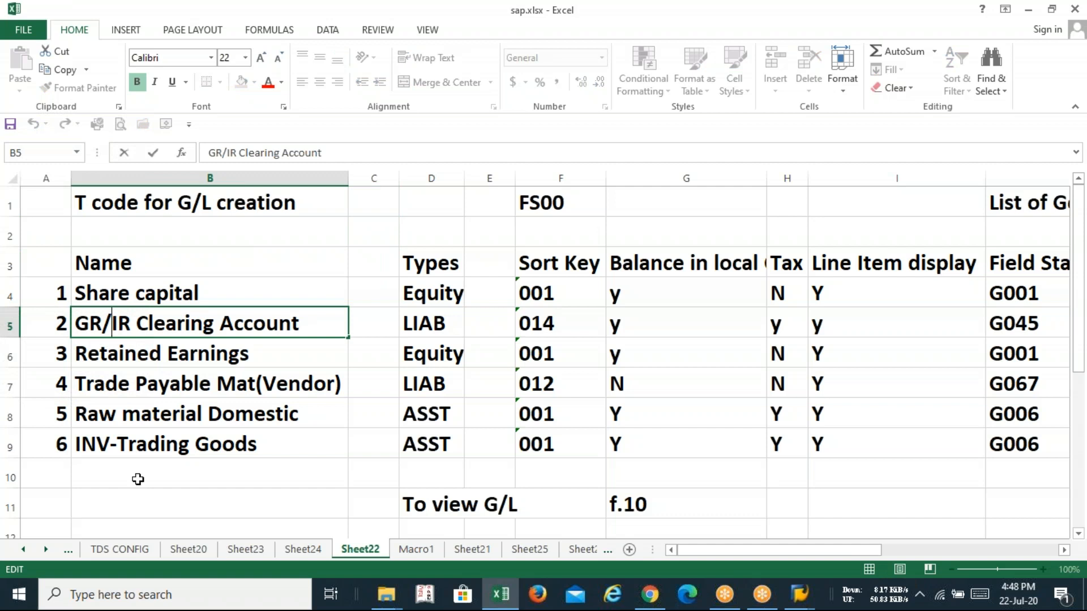
left_click(138, 499)
left_click(148, 421)
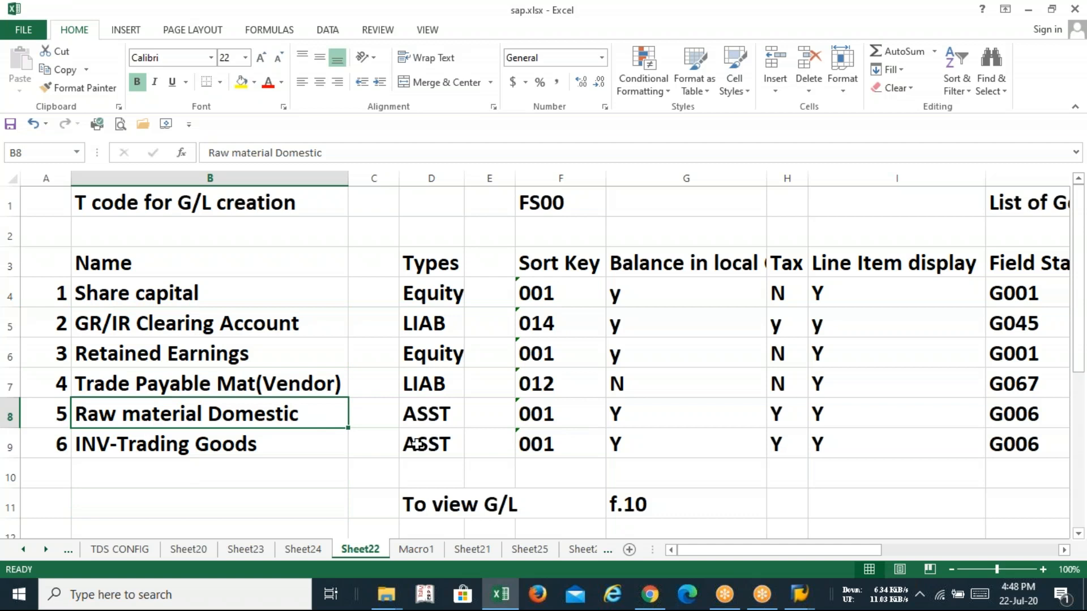
Step: Switch to SAP, run transaction FS00, and start creating G/L account 250001 in company code LAVA
key("alt+Tab")
type("FS00")
key("Return")
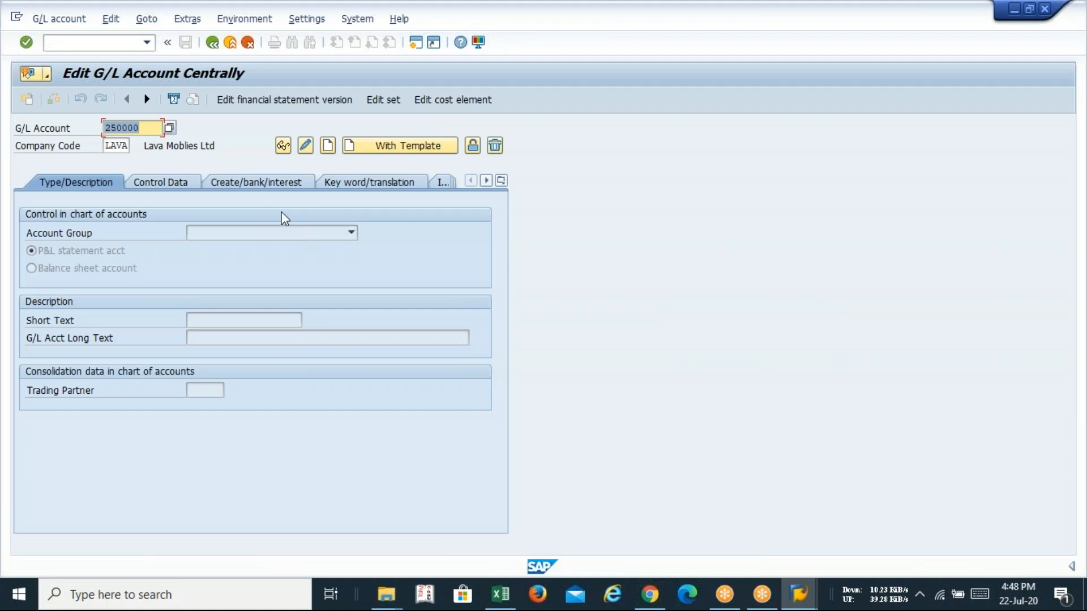
key("BackSpace")
type("2")
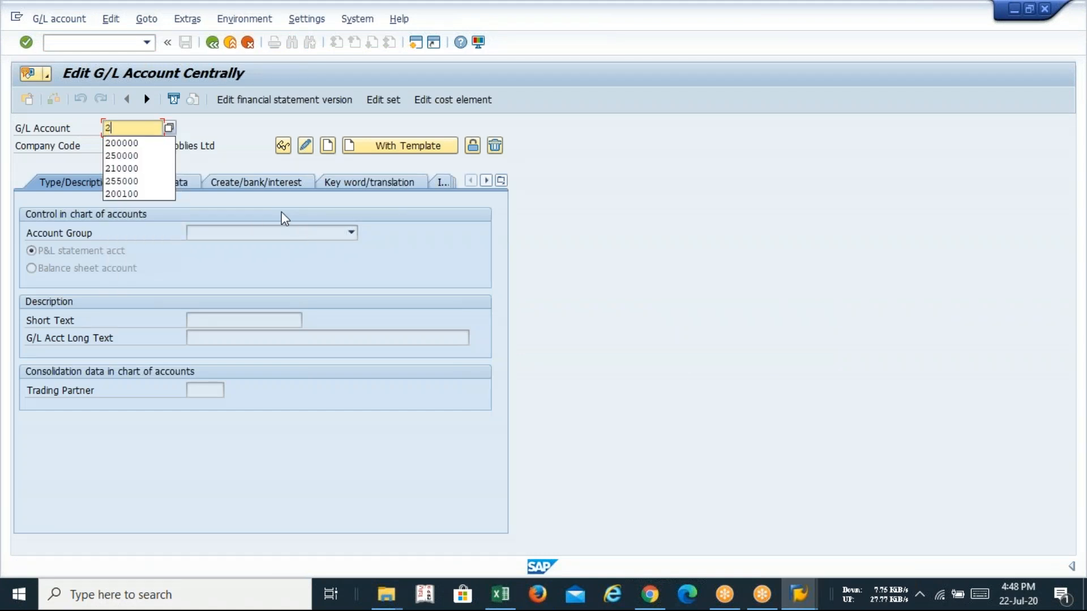
type("50001")
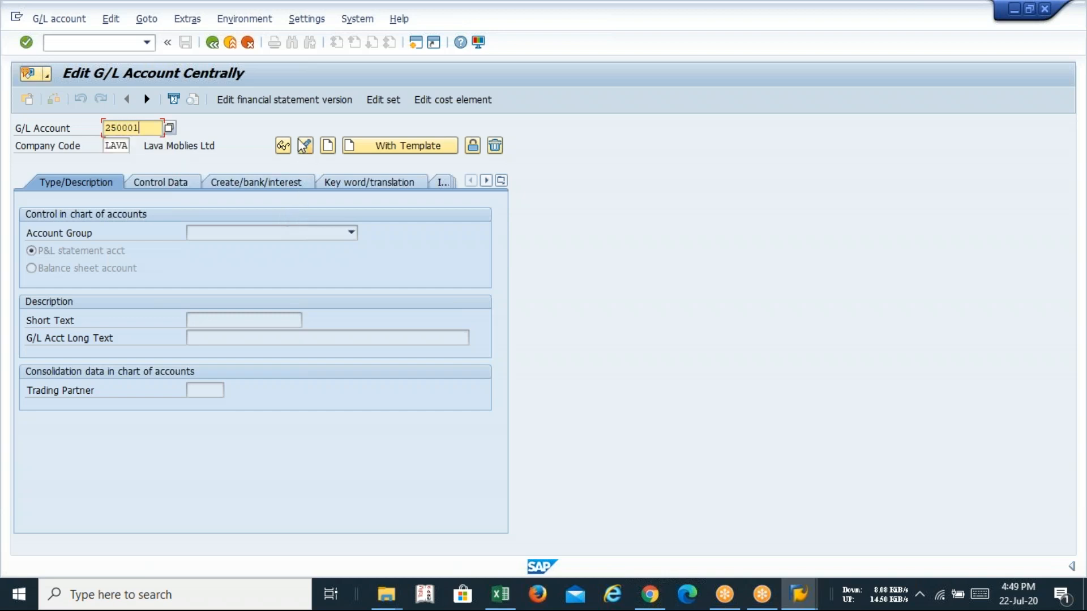
left_click(327, 146)
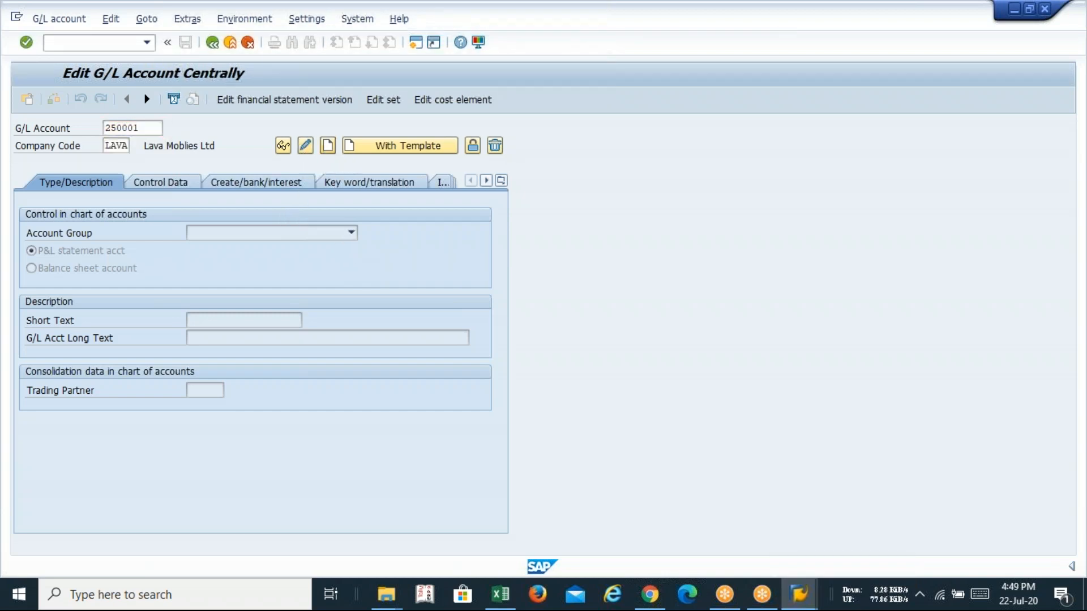
Step: Set the account group to asset and classify the new G/L account as a balance sheet account
left_click(211, 235)
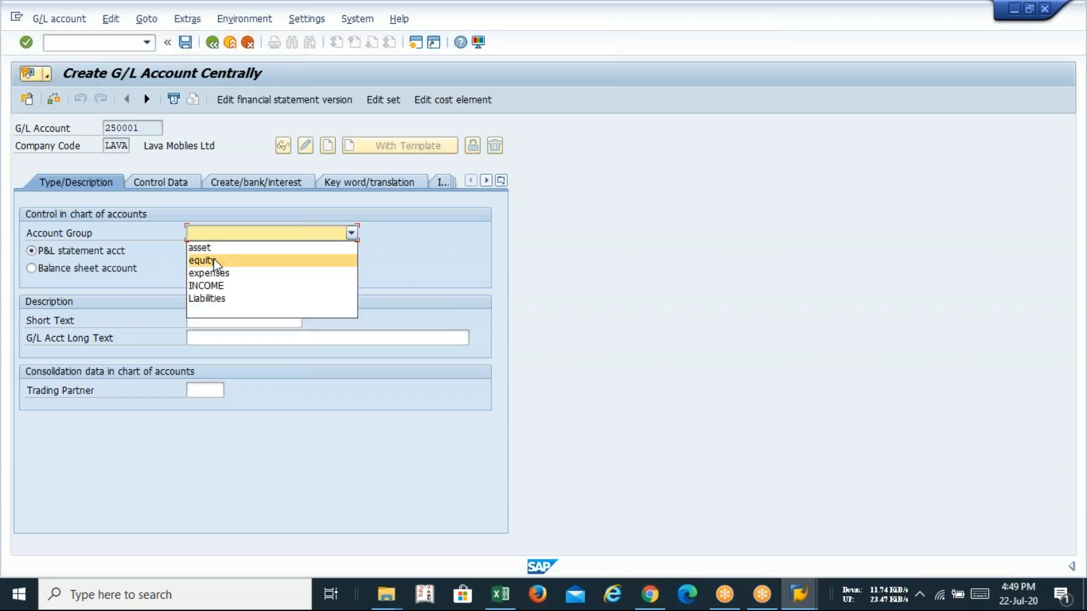
left_click(211, 245)
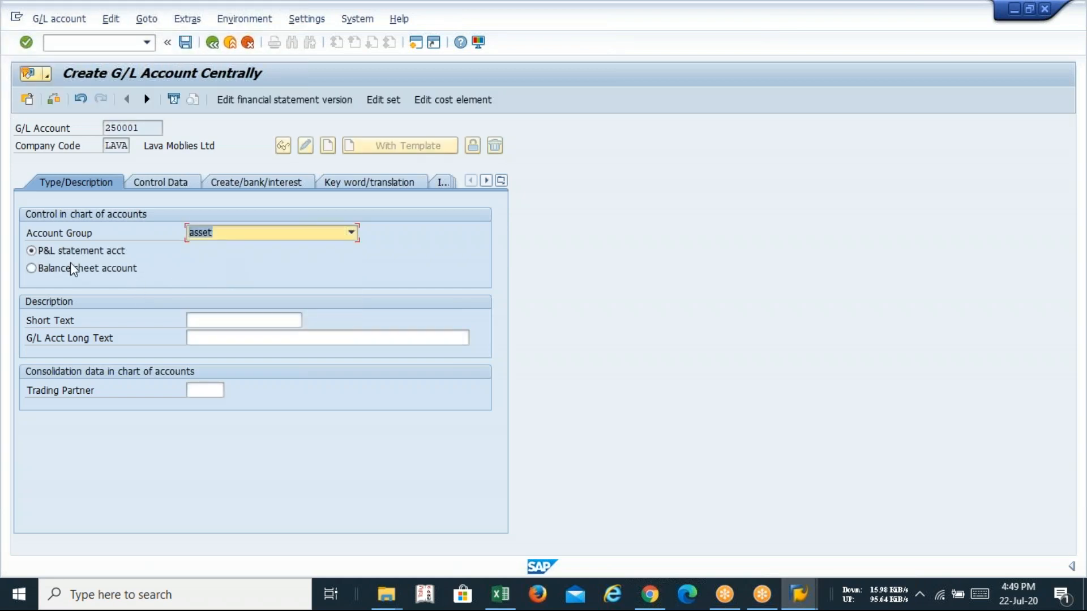
left_click(32, 268)
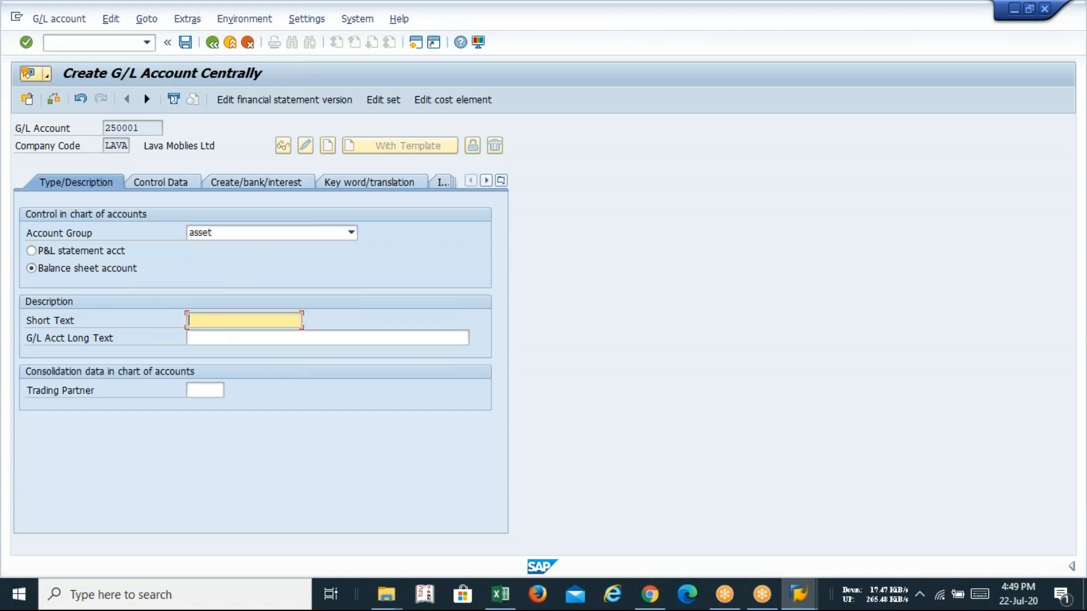
type("rAW")
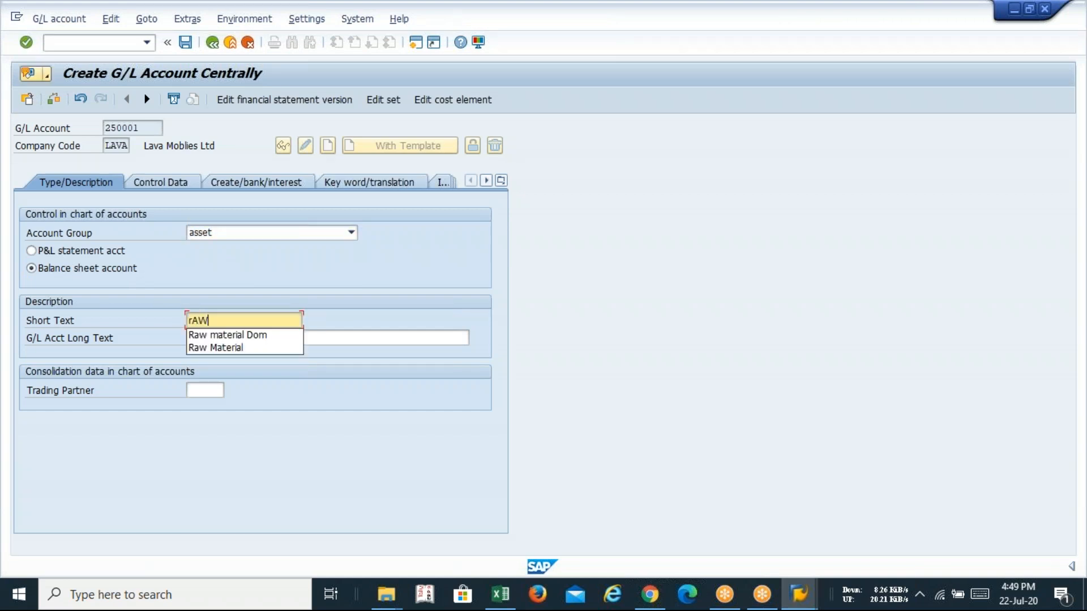
key("BackSpace")
key("BackSpace")
key("BackSpace")
key("BackSpace")
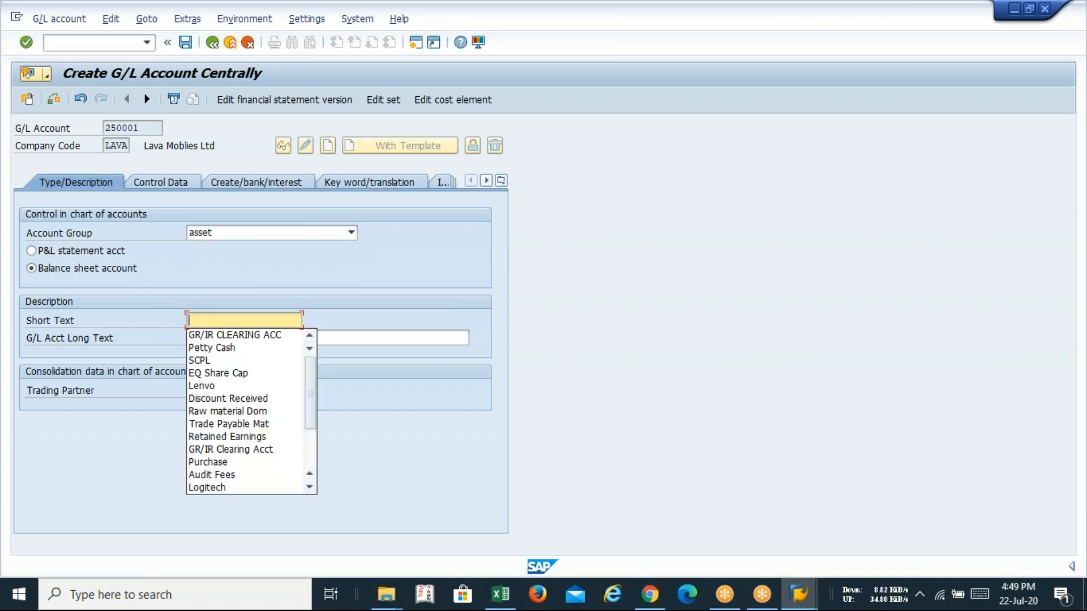
Step: Fill in the short and long text with the raw material description, and open the account's control data
type("Ra")
key("Down")
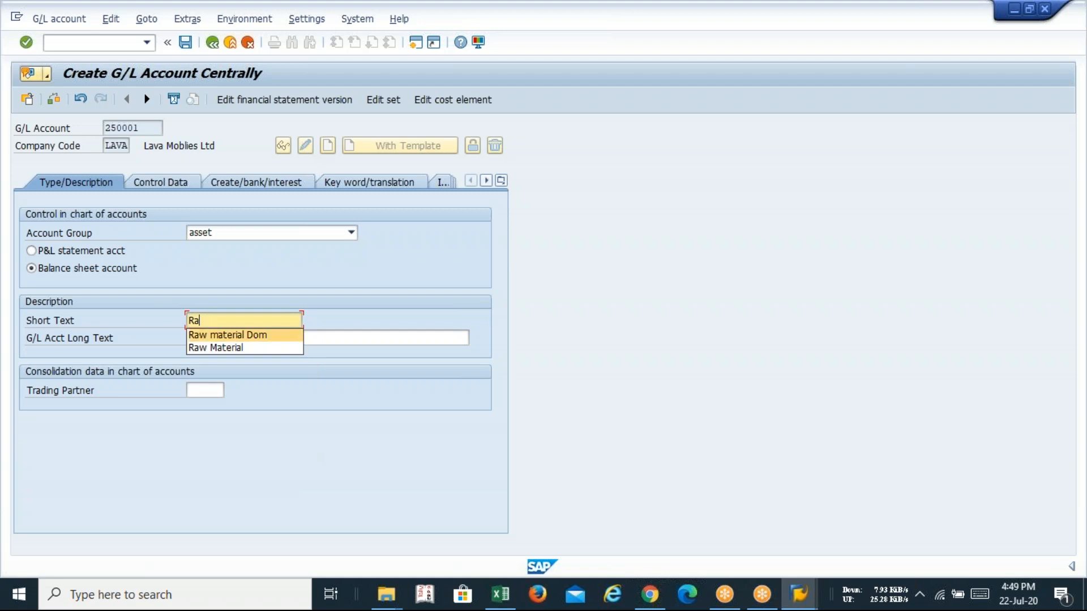
key("Down")
key("Tab")
type("Ra")
key("Down")
key("Tab")
left_click(181, 182)
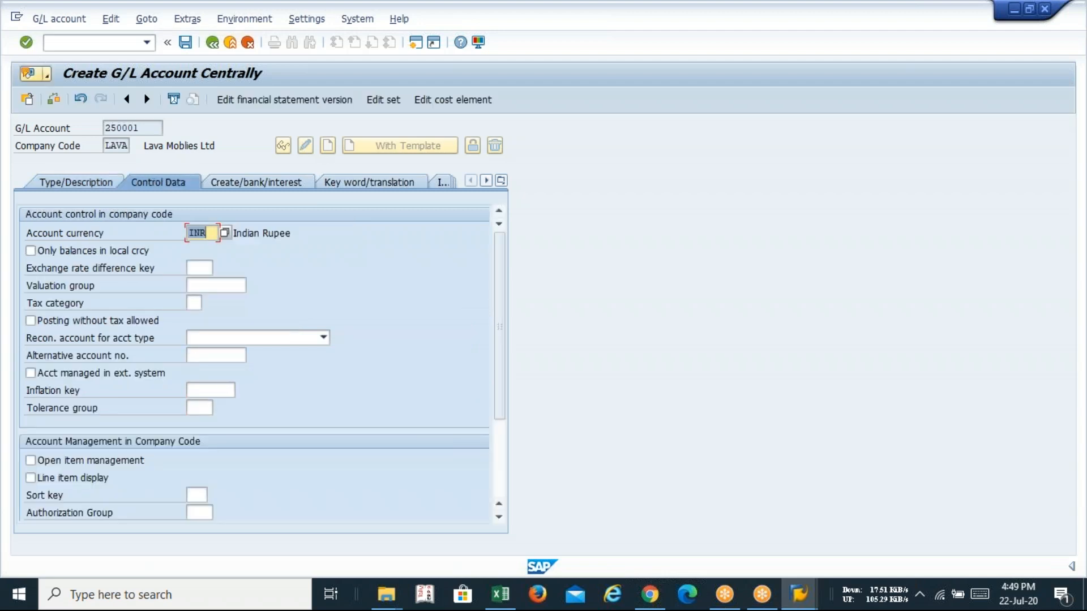
Step: Check the tax and balance columns in the Excel G/L list, and in SAP enable only local-currency balances, tax category *, and posting without tax
key("alt+Tab")
left_click(568, 450)
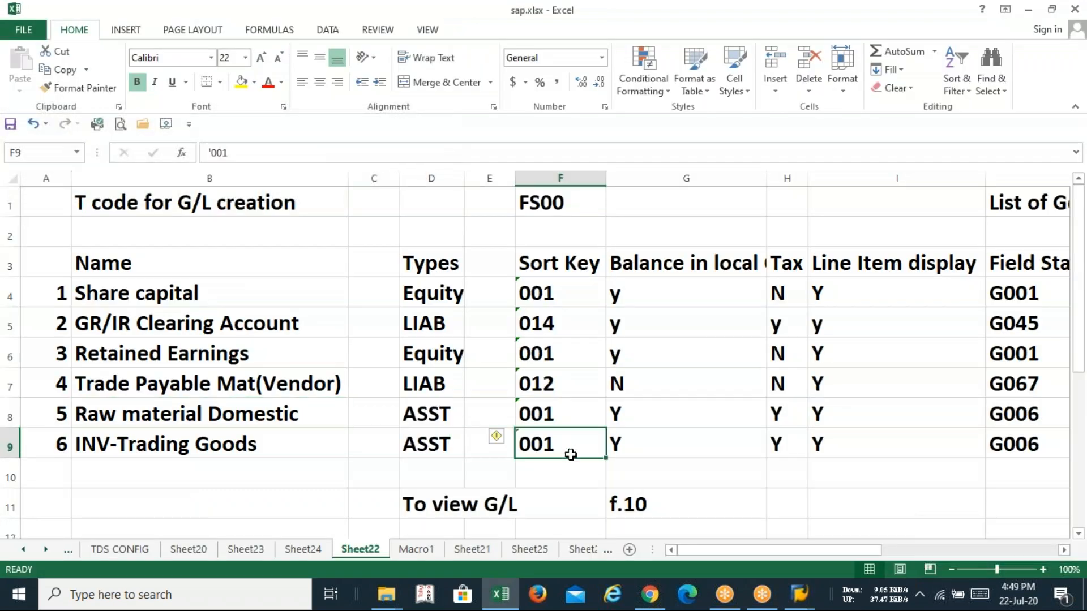
left_click(655, 448)
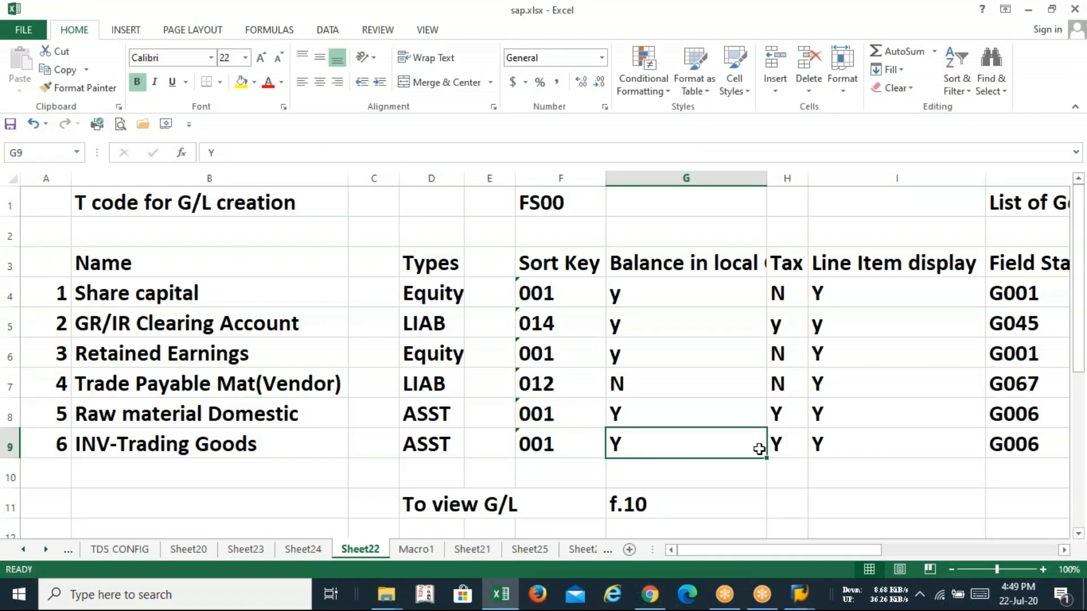
left_click(790, 444)
key("alt+Tab")
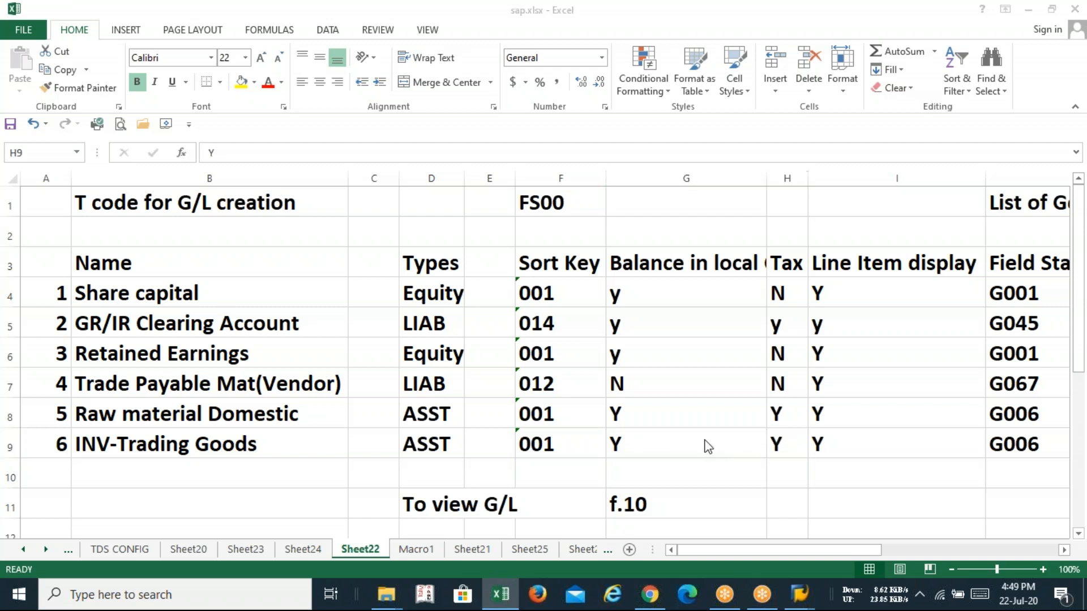
left_click(32, 250)
left_click(31, 250)
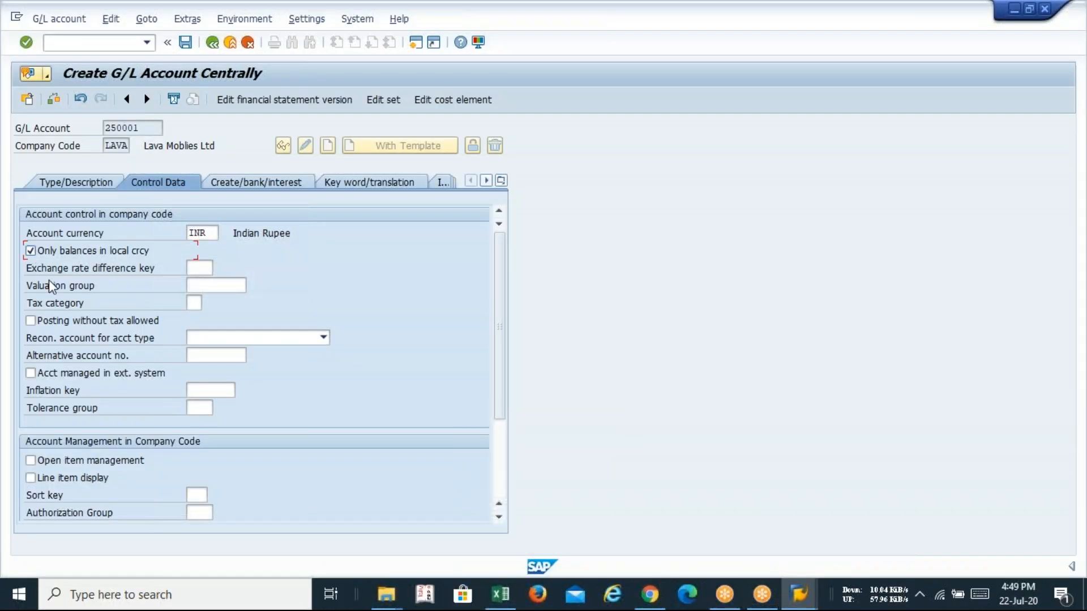
left_click(193, 303)
type("*")
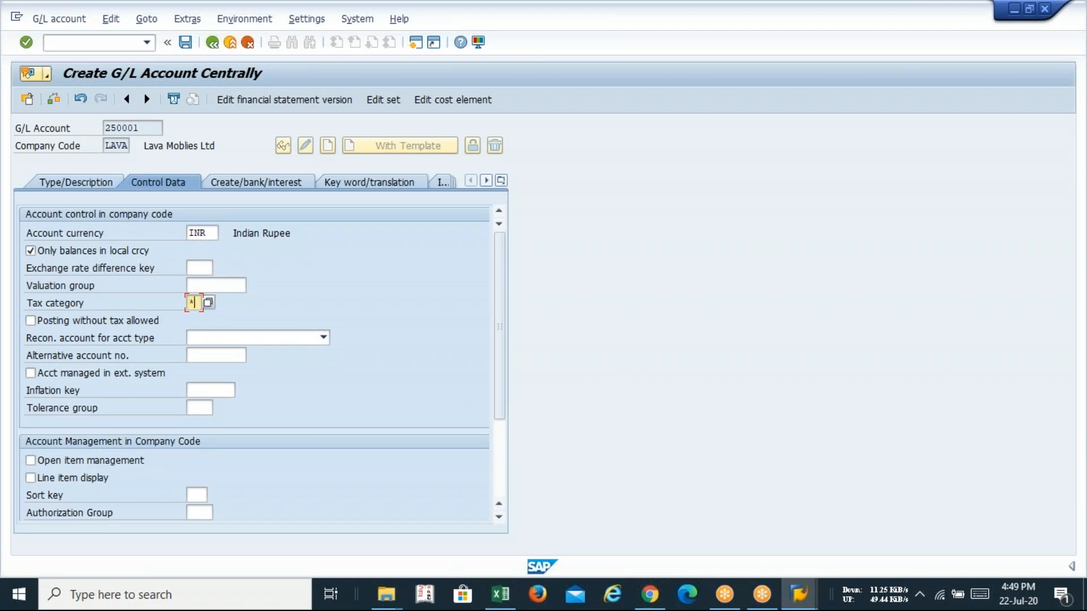
key("Tab")
left_click(30, 321)
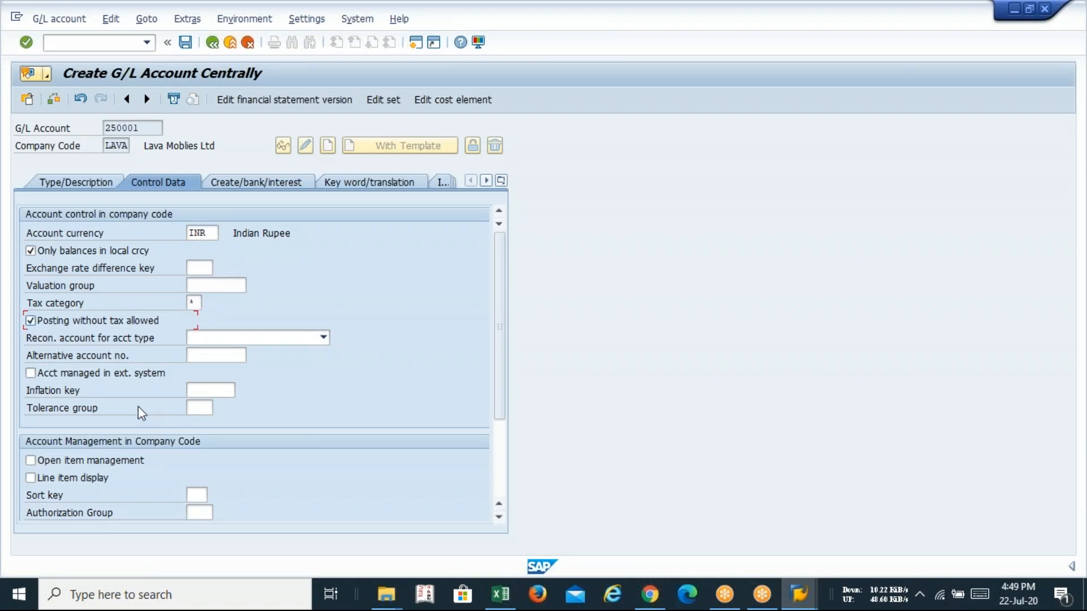
key("Return")
Step: Enable line item display for the account and set its sort key to 001
left_click(31, 478)
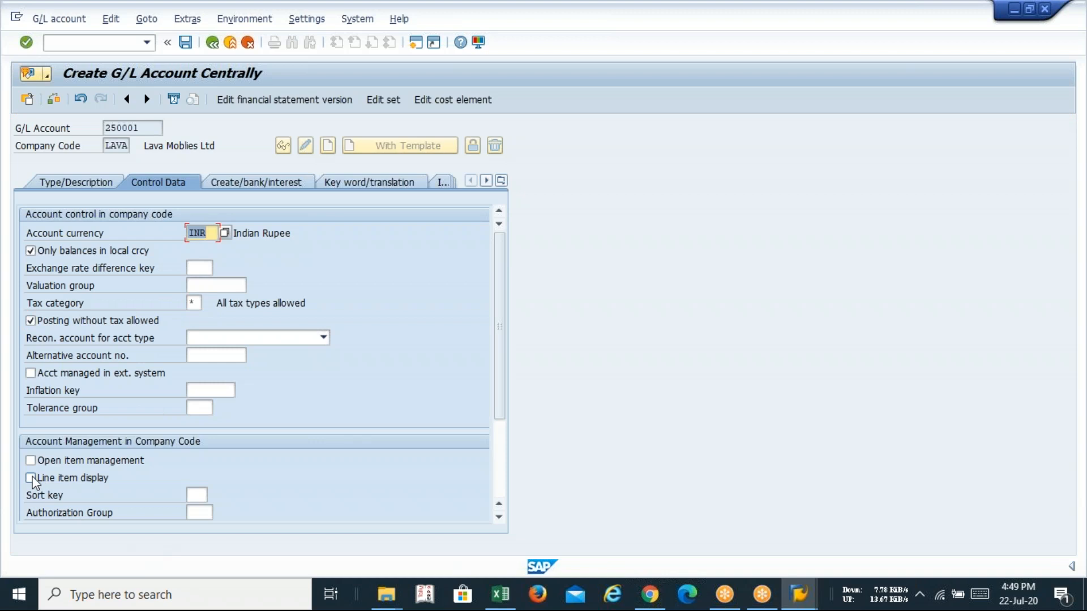
left_click(195, 496)
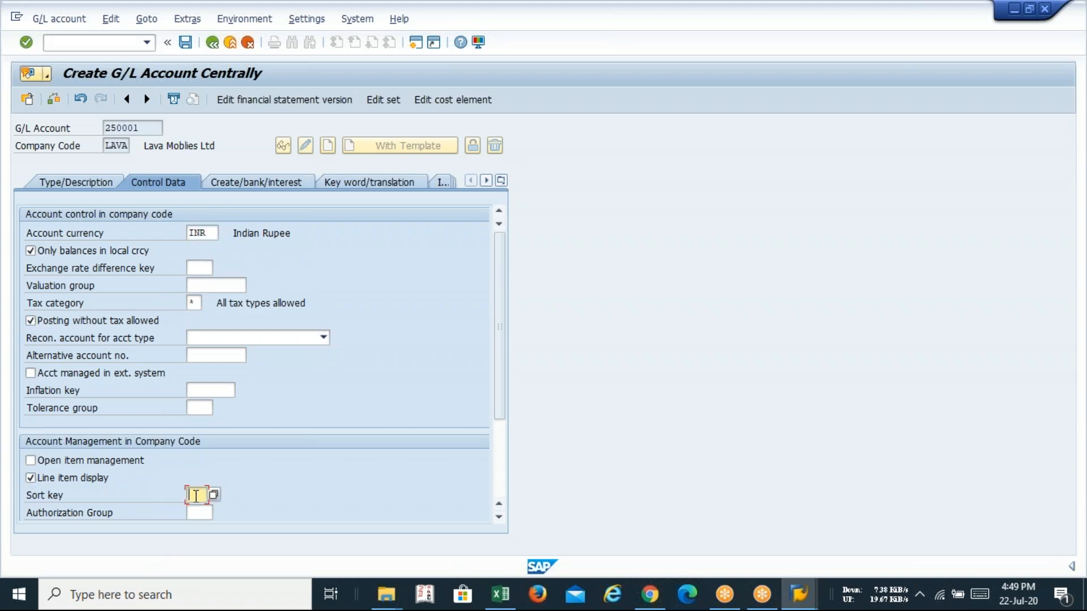
key("alt+Tab")
key("alt+Tab")
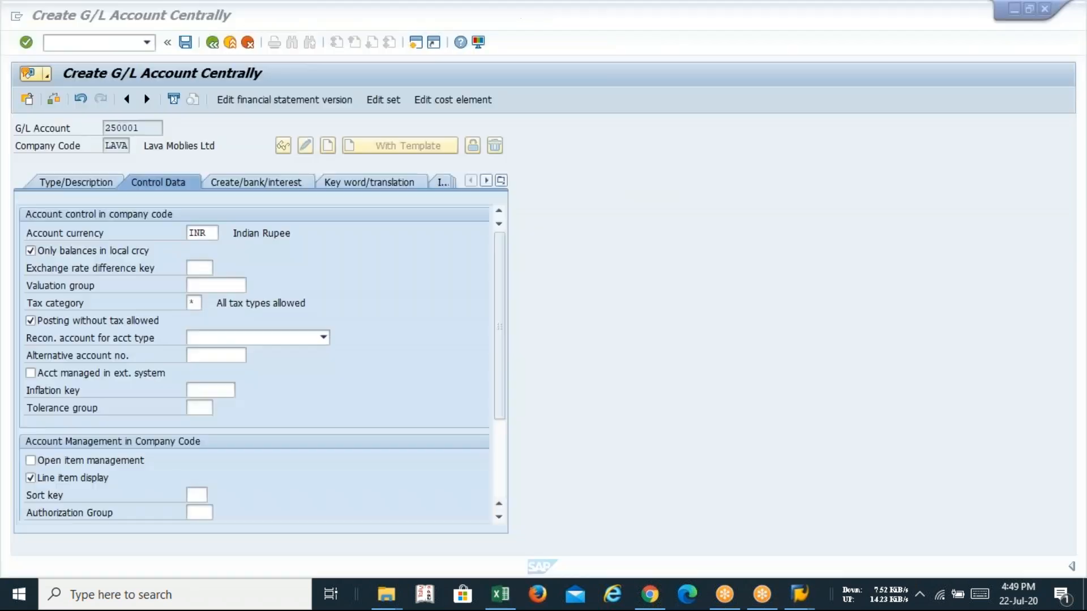
type("001")
key("Tab")
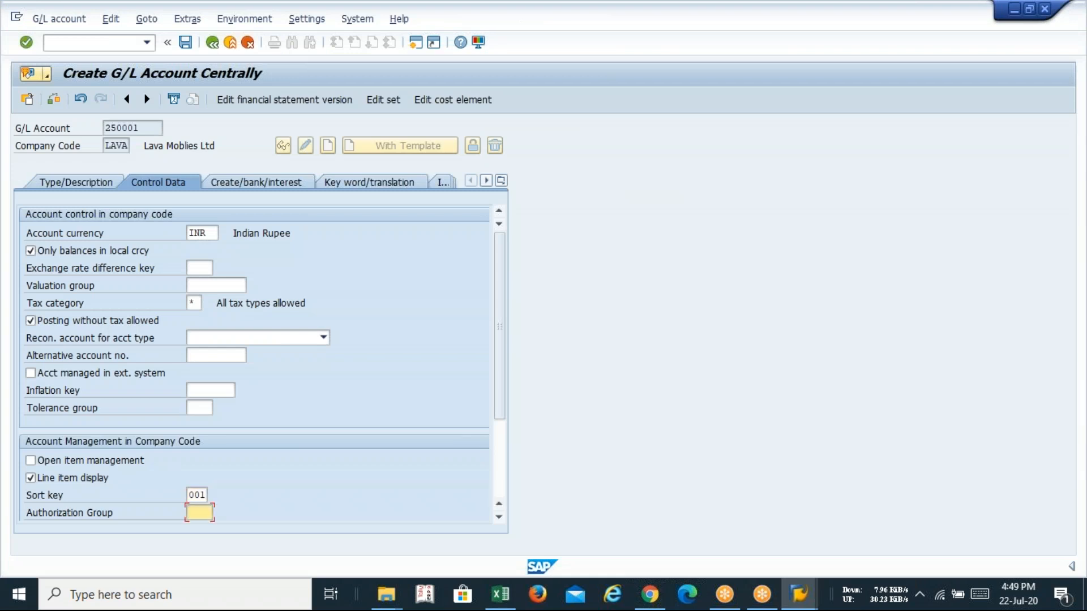
Step: Switch to Excel and read across the Raw material Domestic row on Sheet22, from the sort key through the Post Auto column
key("alt+Tab")
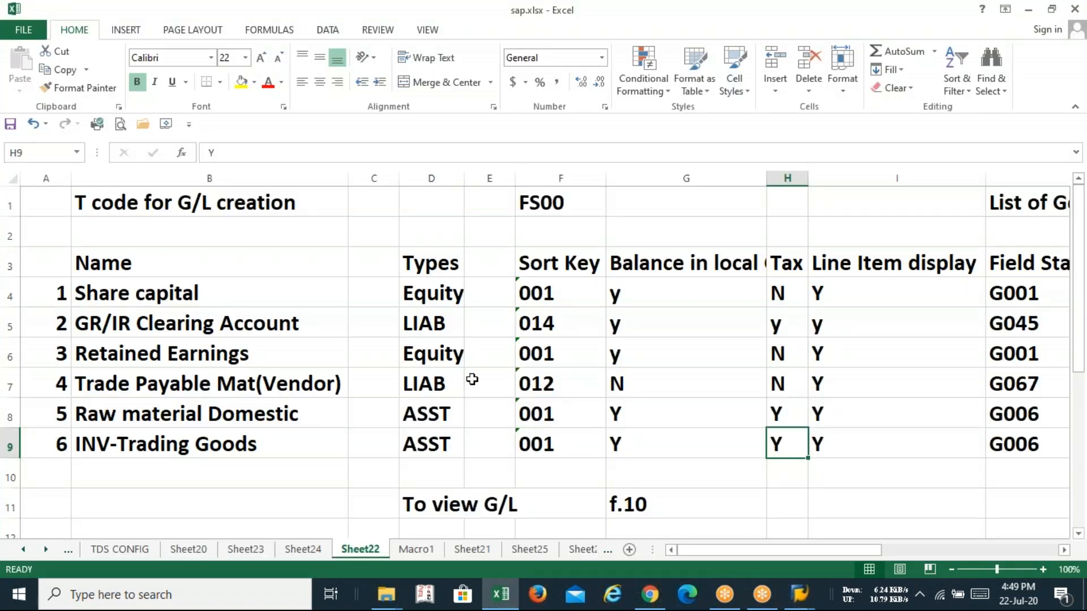
left_click(531, 415)
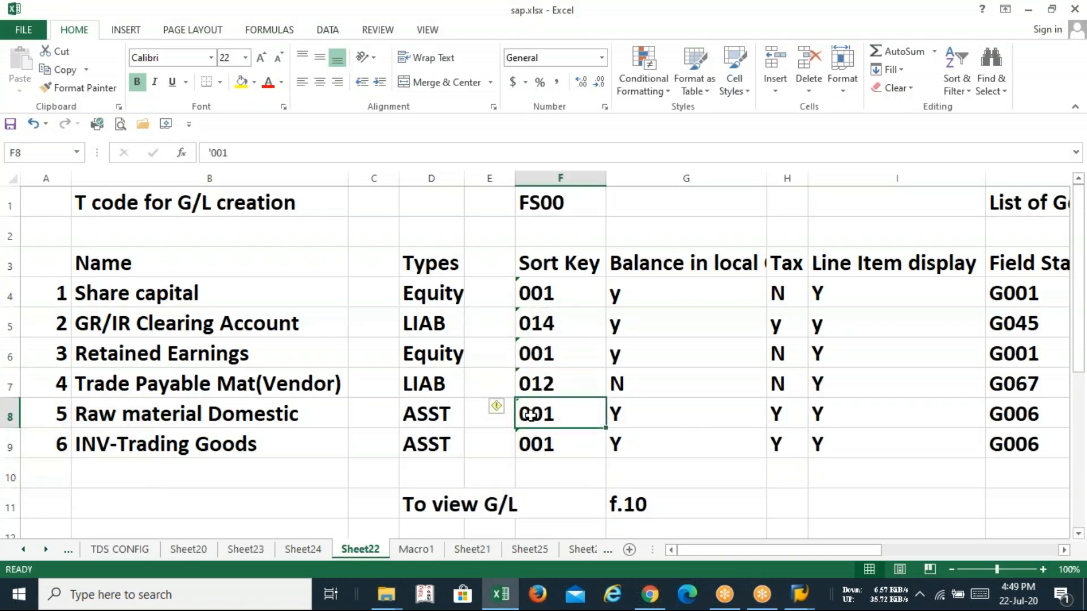
key("Right")
key("Right")
key("Right")
key("Right")
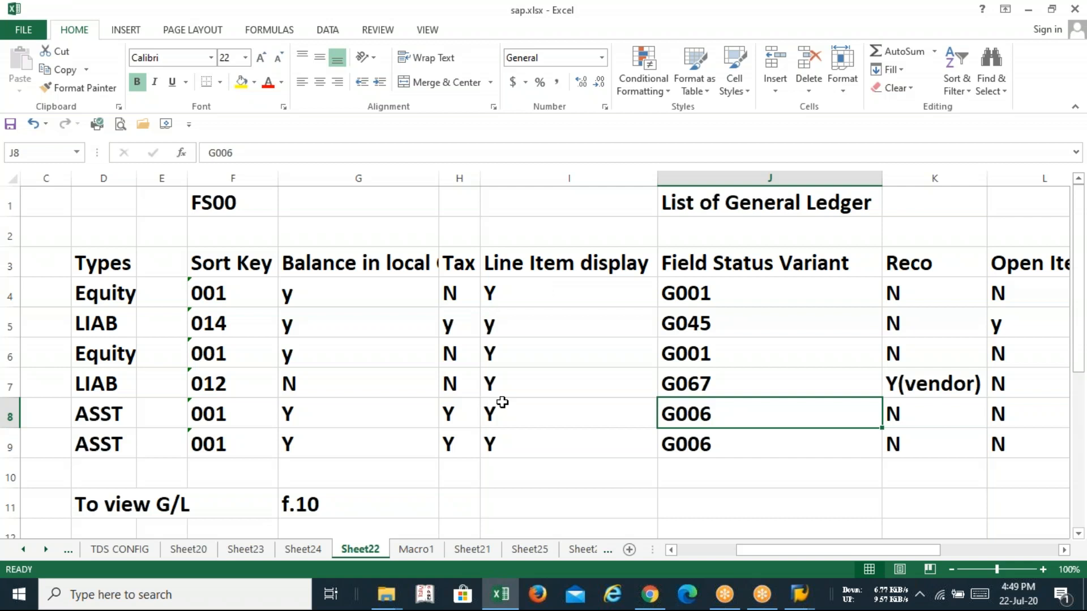
key("Right")
key("Right")
key("Right")
key("Right")
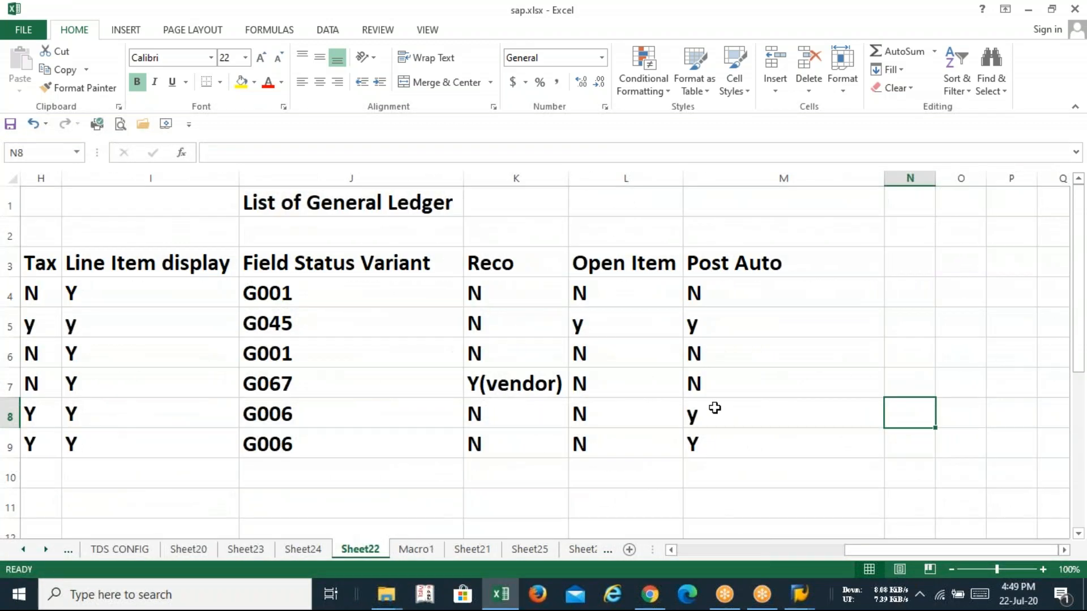
Step: Switch to SAP, assign field status group G006 to the raw material account, and enable Post automatically only
key("alt+Tab")
left_click(242, 182)
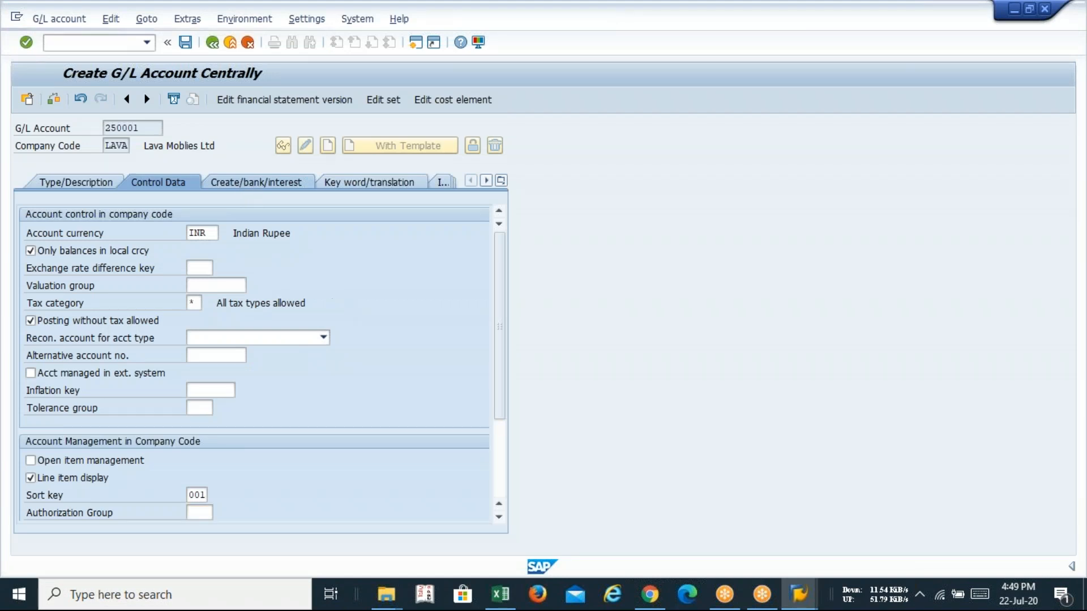
type("g")
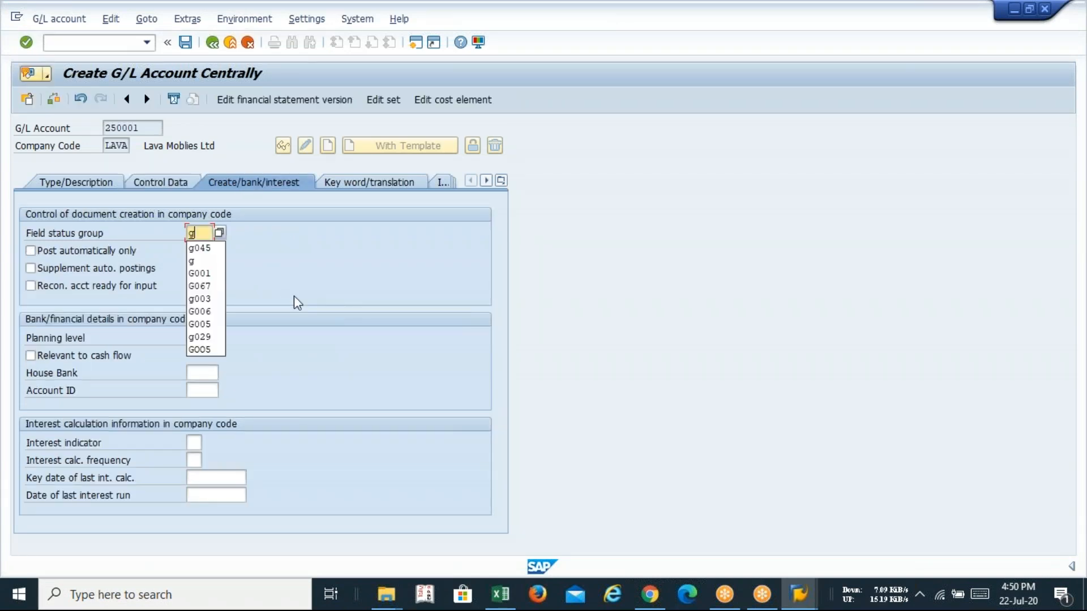
key("Down")
key("Down")
key("Down")
key("Down")
key("Down")
key("Down")
key("Return")
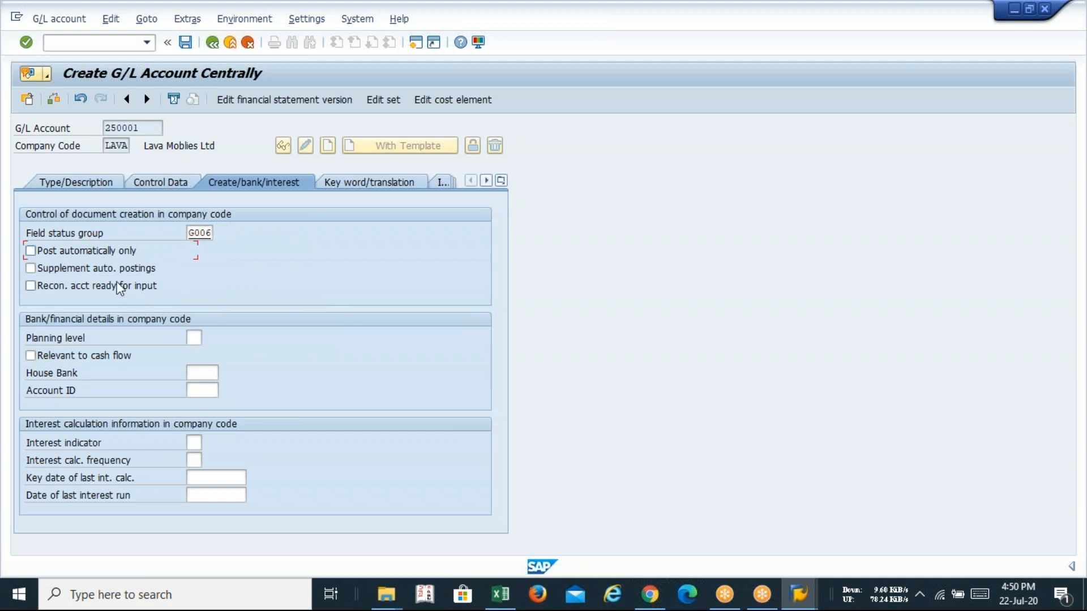
key("Return")
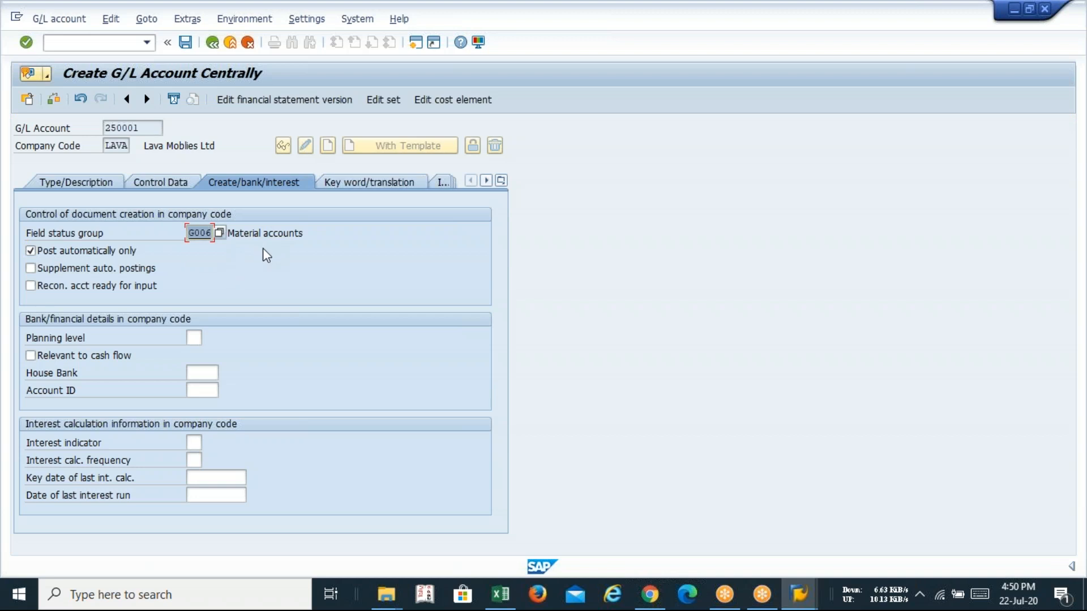
Step: Review the new account's description and control data, comparing them with the Raw material Domestic row on Sheet22 in Excel
left_click(170, 189)
left_click(117, 188)
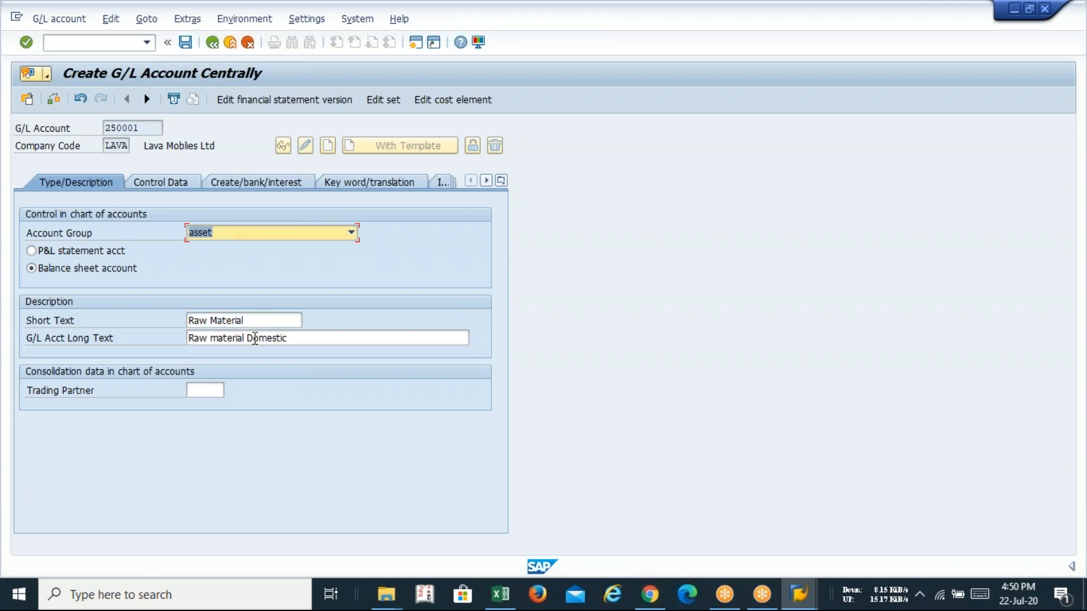
left_click(165, 185)
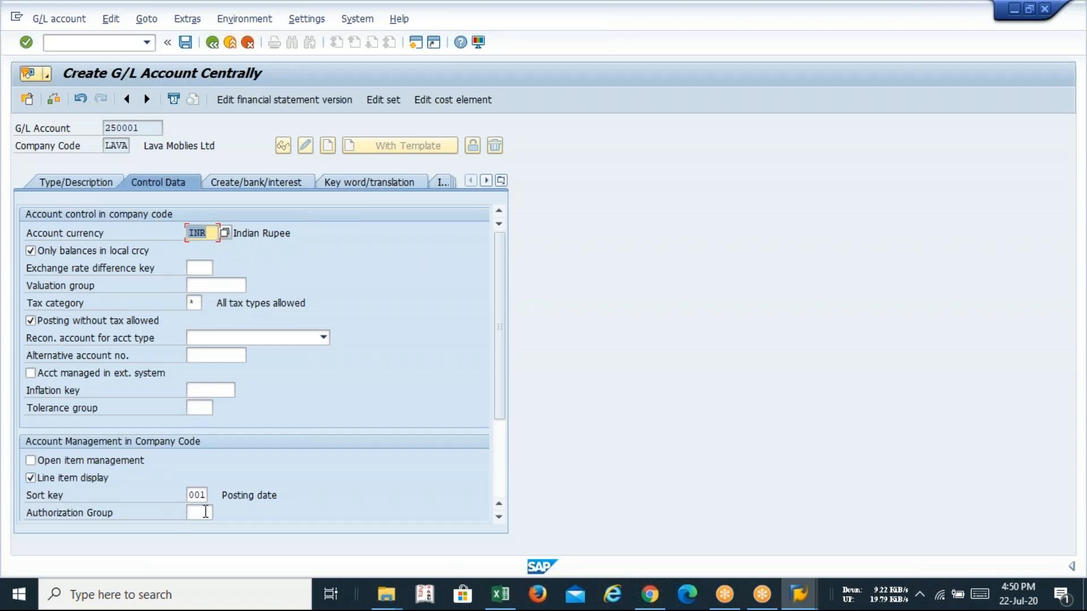
key("alt+Tab")
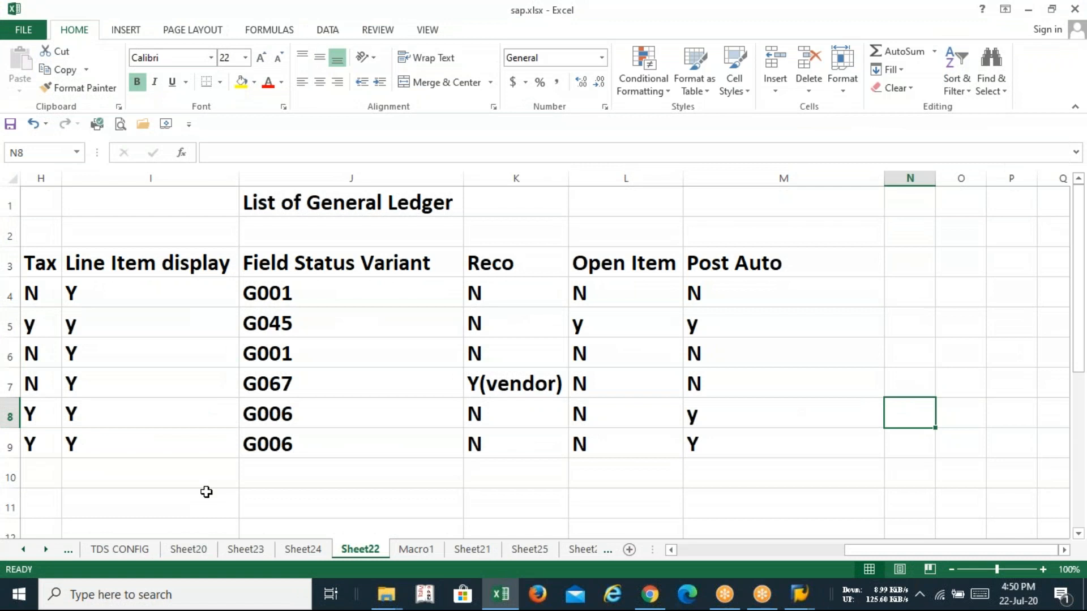
key("Left")
key("Left")
key("Left")
key("Left")
key("Left")
key("Left")
key("Left")
key("Left")
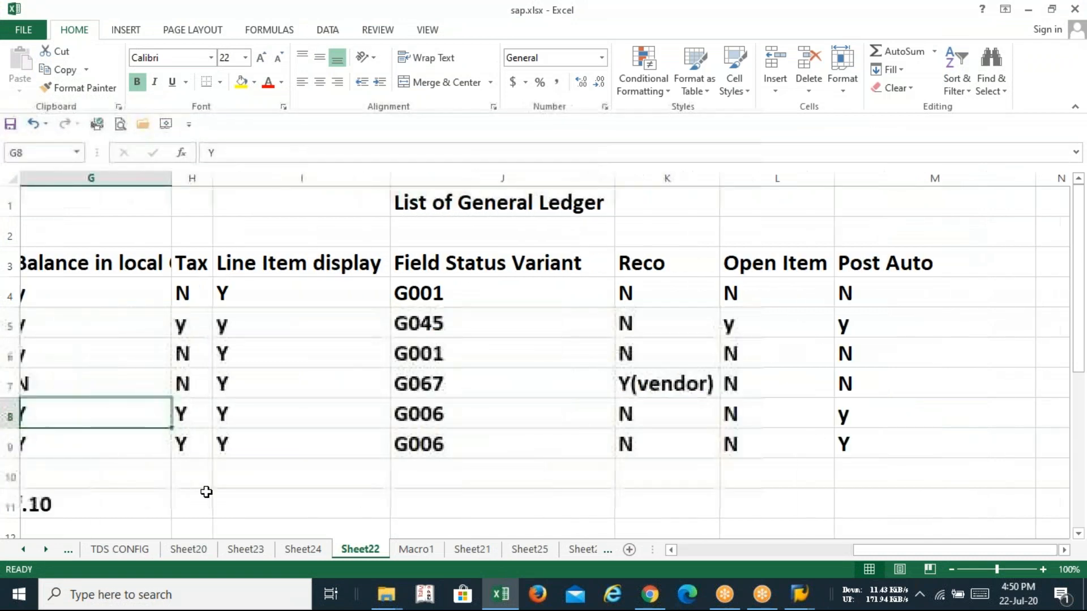
key("Left")
key("Right")
key("Right")
key("Right")
key("Right")
key("Right")
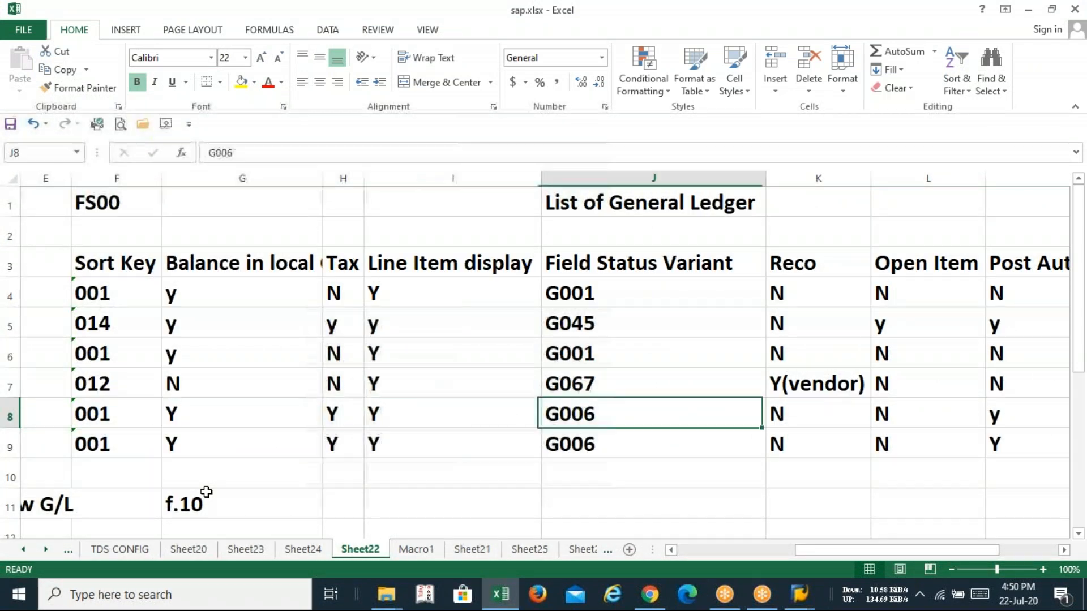
key("alt+Tab")
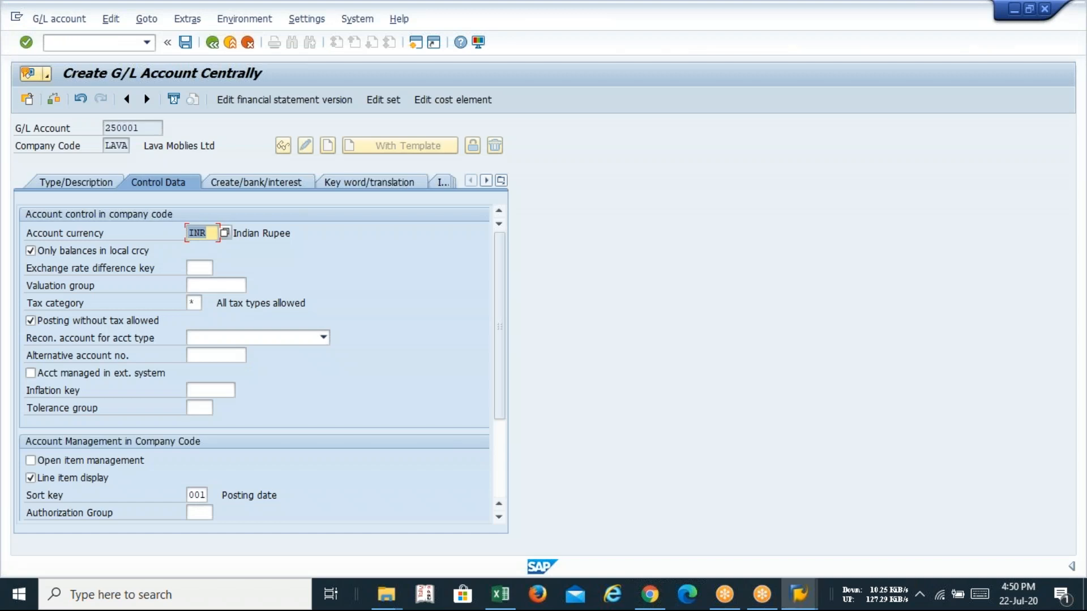
Step: Check the document creation settings, save G/L account 250001, and return to the SAP Easy Access screen
left_click(277, 183)
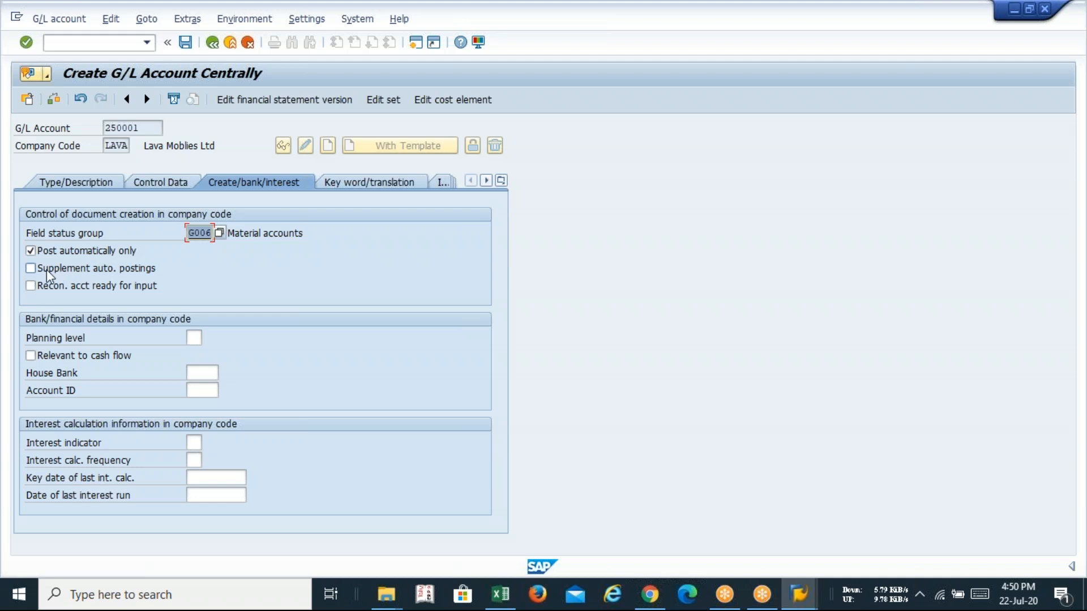
left_click(185, 42)
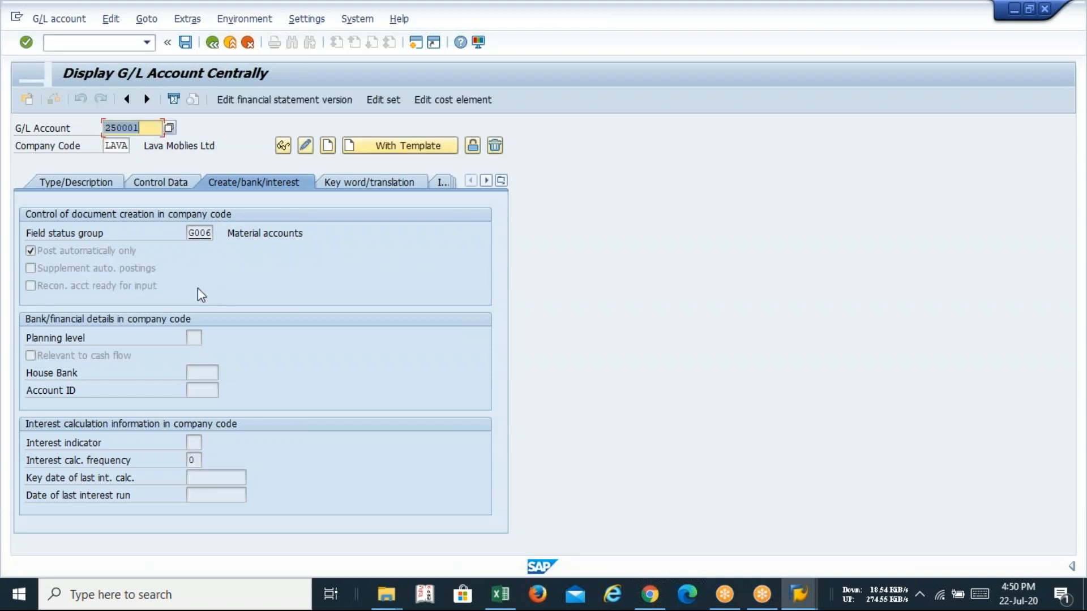
left_click(212, 42)
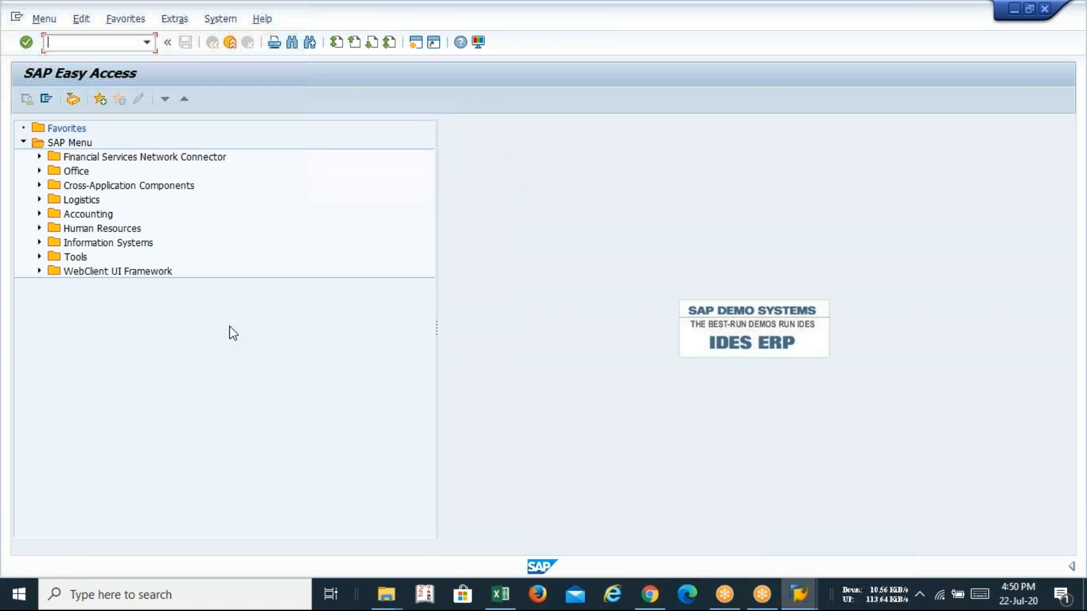
Step: Run transaction FS00 and start creating G/L account 150001 in company code LAVA
type("fs00")
key("Return")
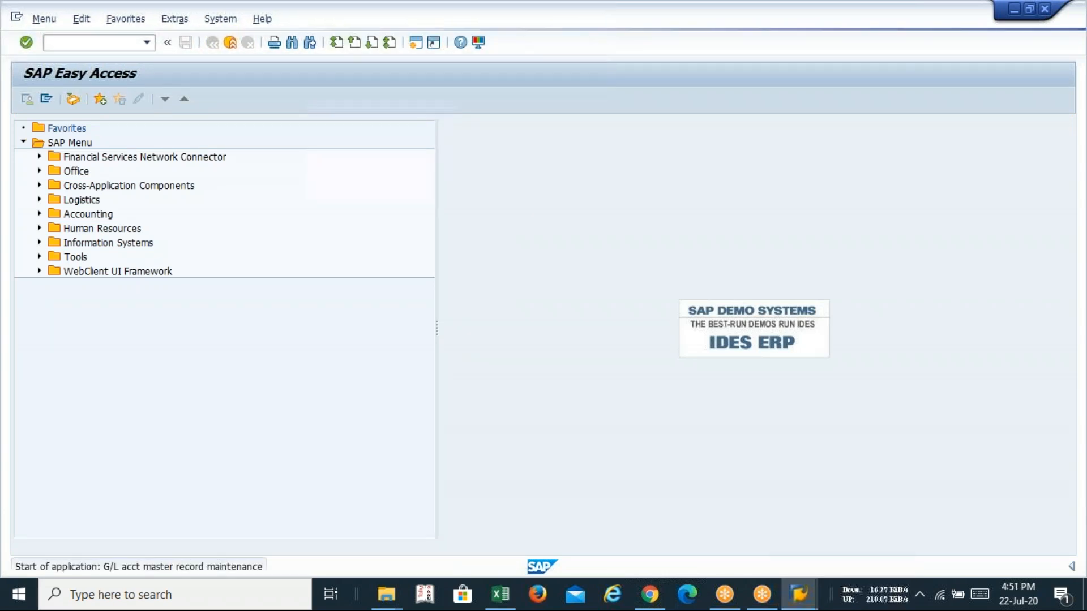
key("BackSpace")
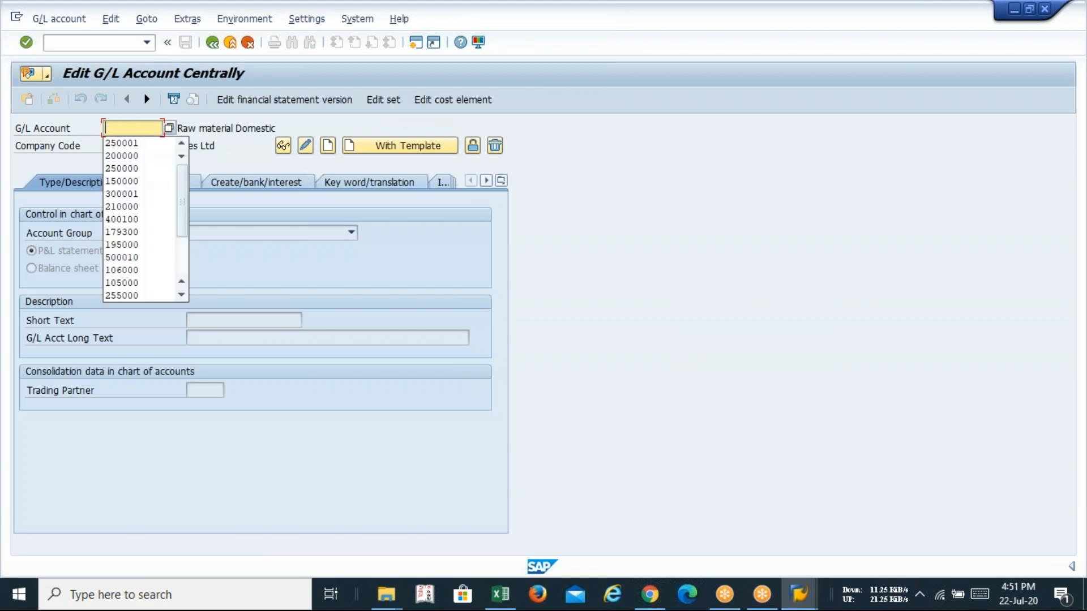
type("15")
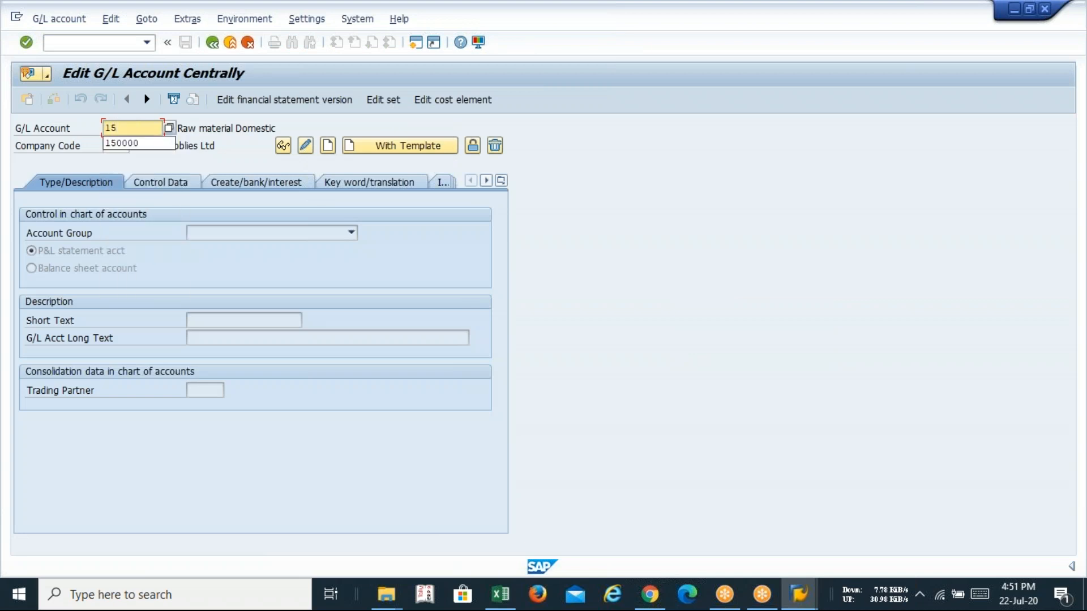
type("0001")
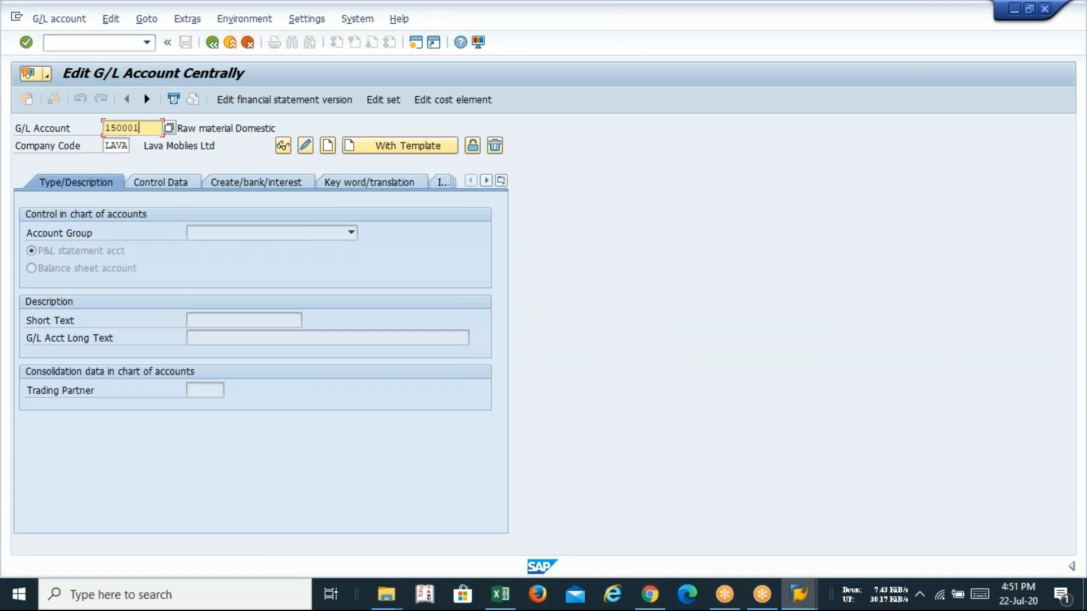
left_click(306, 147)
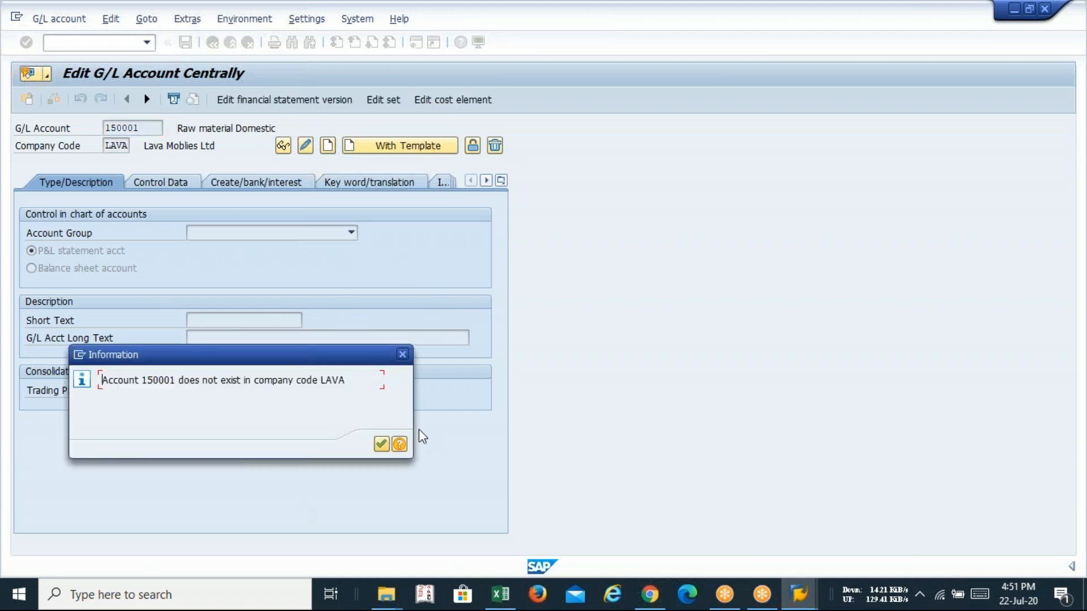
left_click(381, 445)
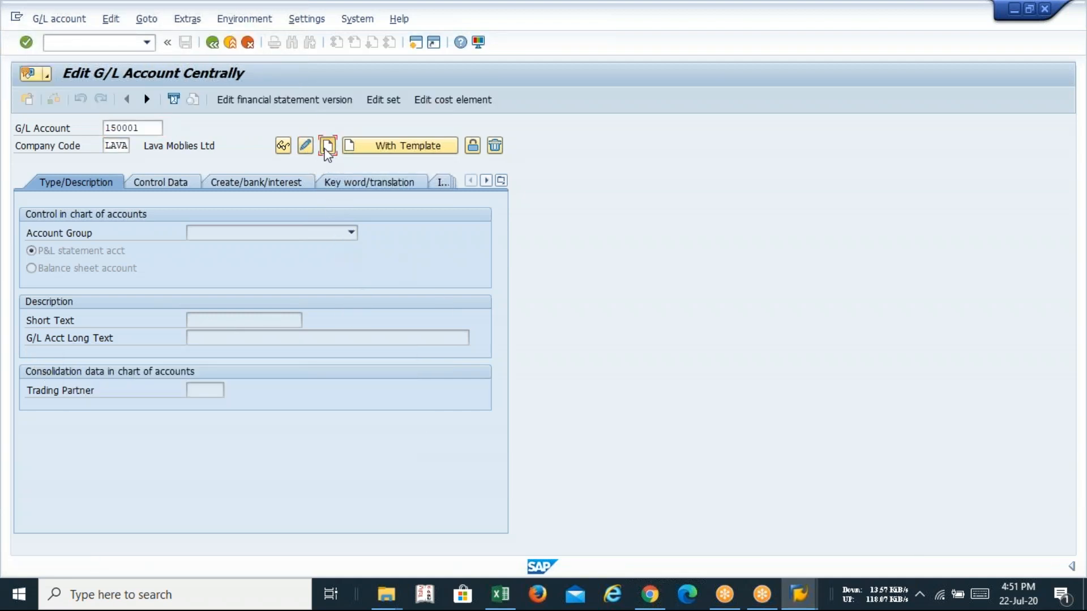
Step: Assign the Liabilities account group to G/L account 150001 and classify it as a balance sheet account
left_click(233, 233)
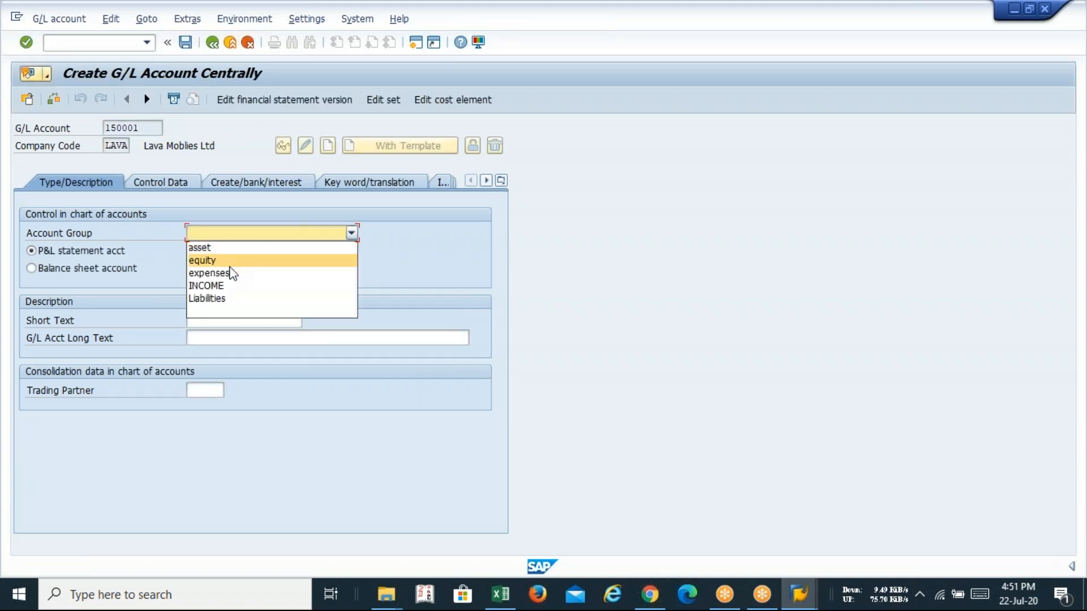
left_click(232, 300)
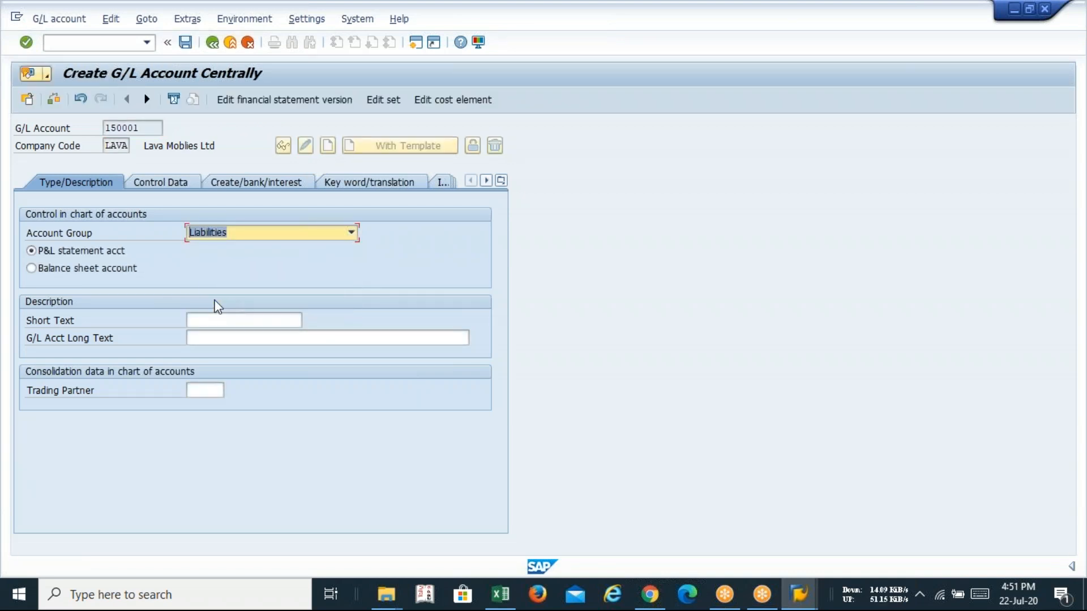
left_click(60, 269)
Step: Enter GR/IR CLEARING ACC as the short text and GR/IR Clearing Account as the G/L account long text
left_click(231, 319)
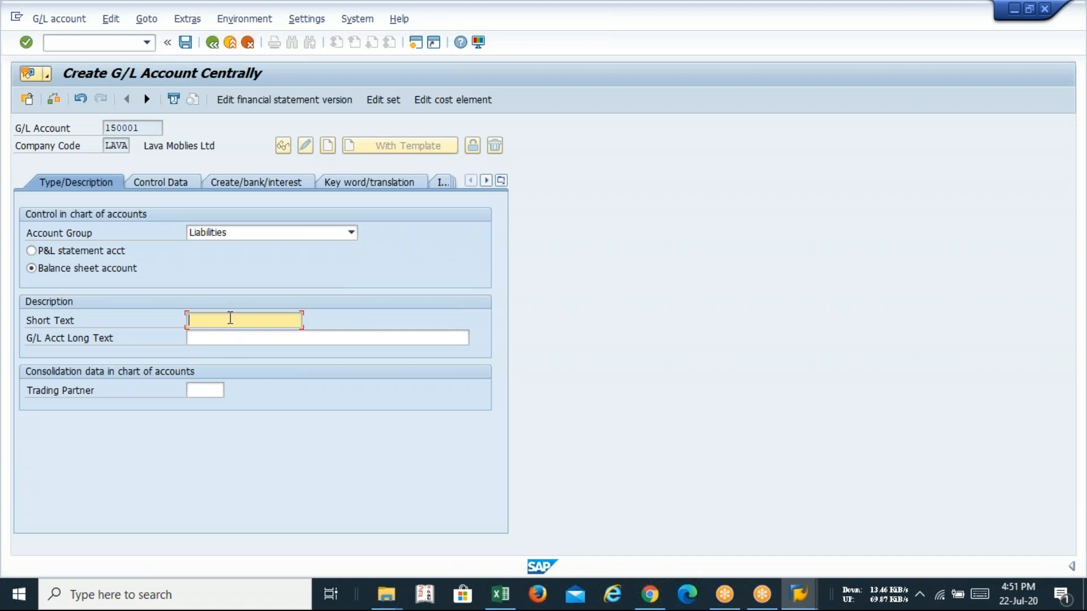
type("g")
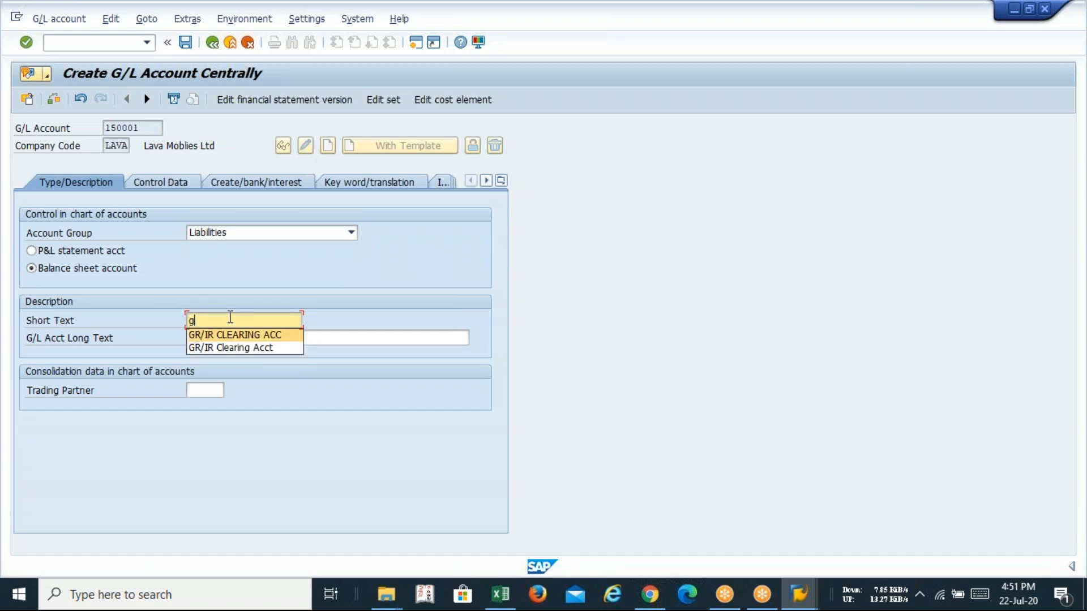
key("Return")
key("Tab")
type("g")
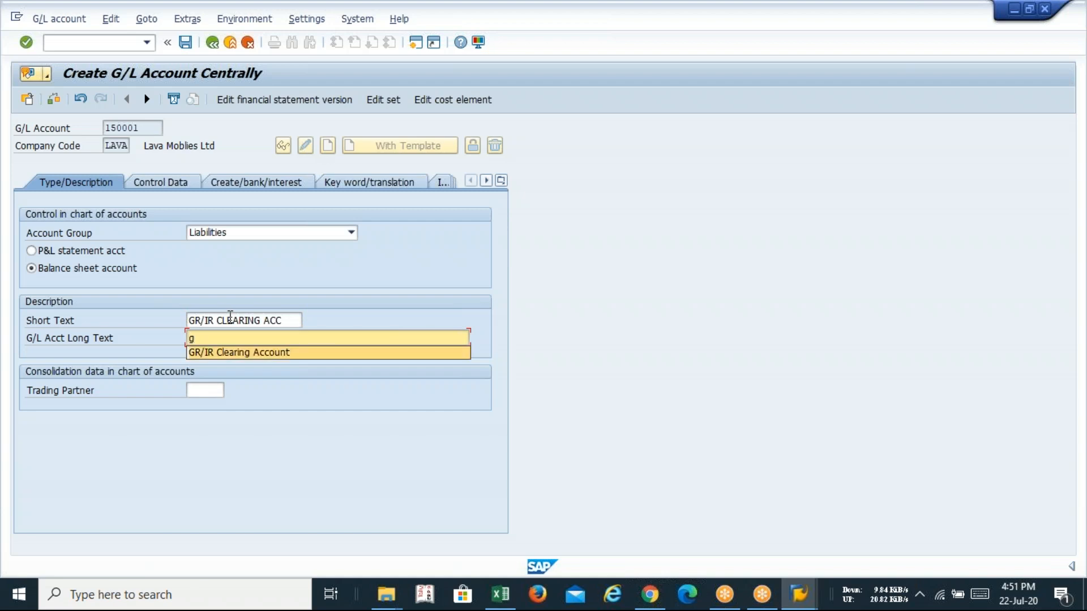
key("Return")
key("Tab")
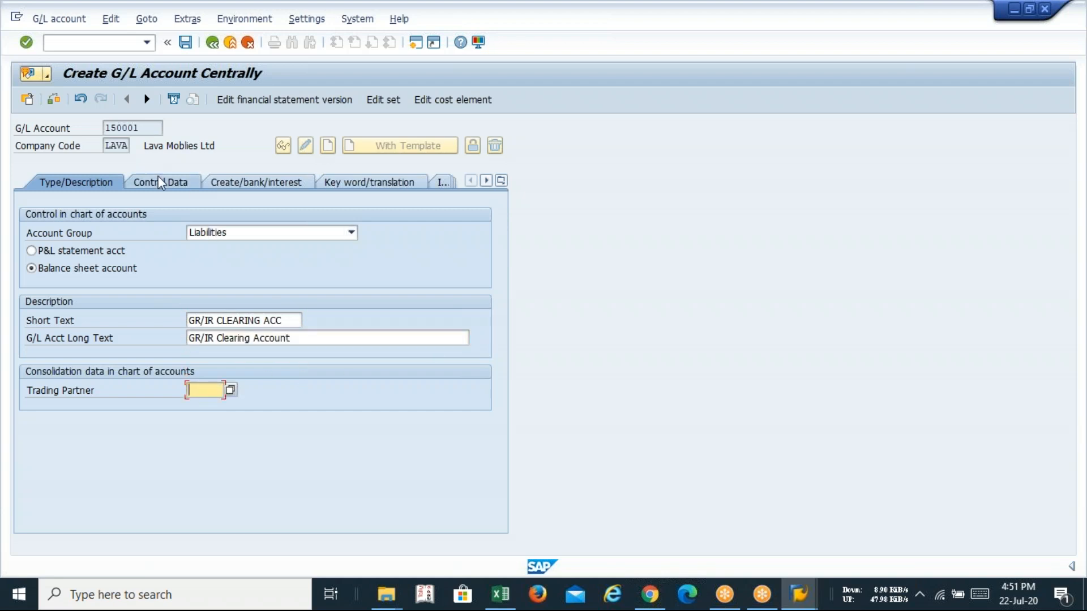
Step: Open the account's control data and check the GR/IR Clearing Account row on Sheet22 in Excel for its settings
key("Return")
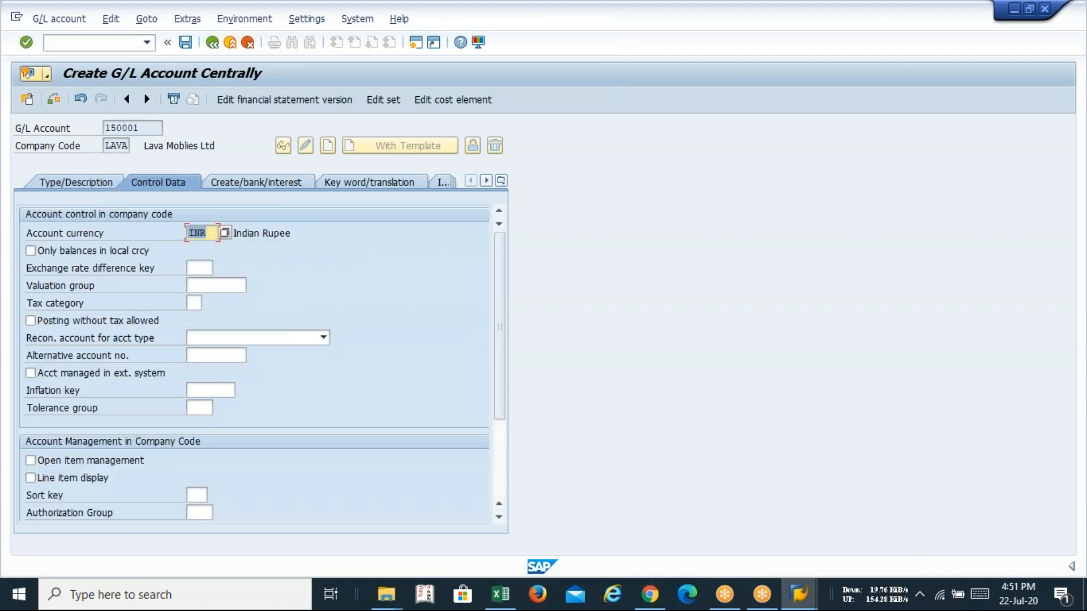
key("alt+Tab")
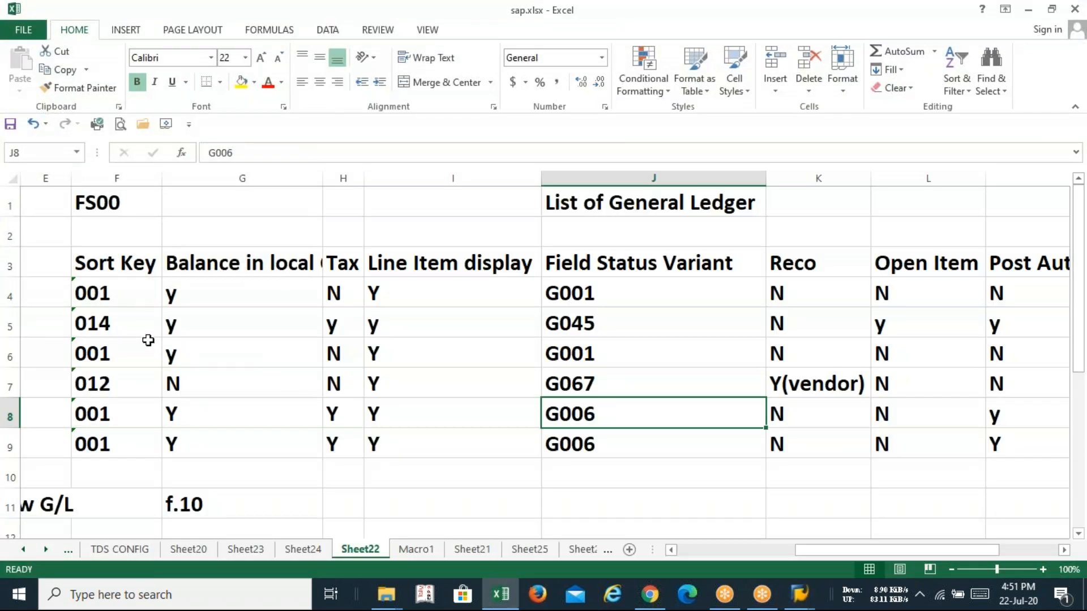
left_click(149, 325)
key("Left")
key("Left")
key("Left")
key("Left")
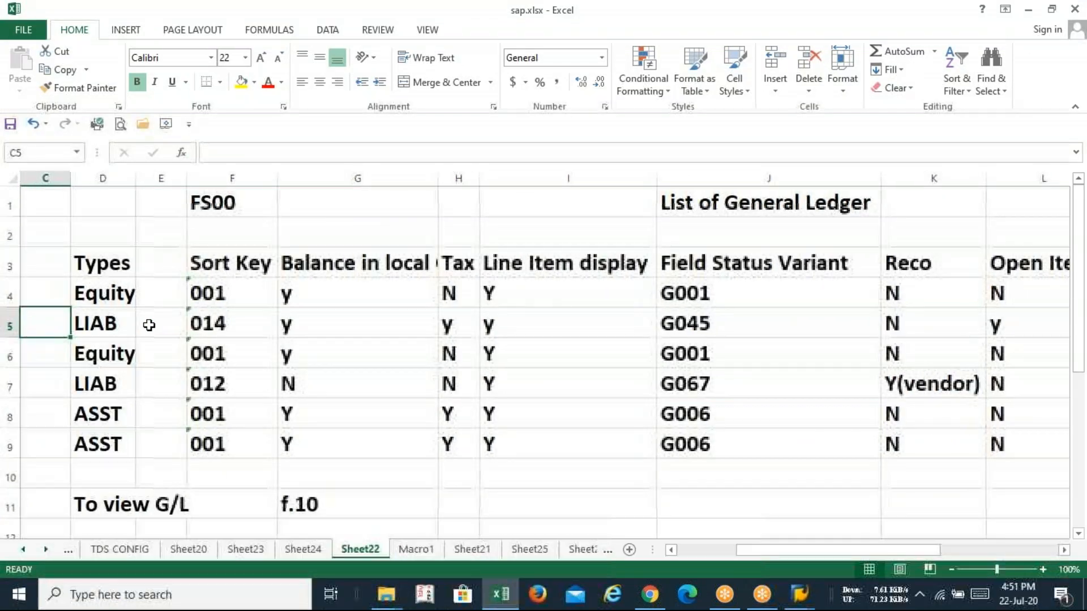
key("Right")
key("Right")
key("Right")
key("Right")
key("Right")
key("Right")
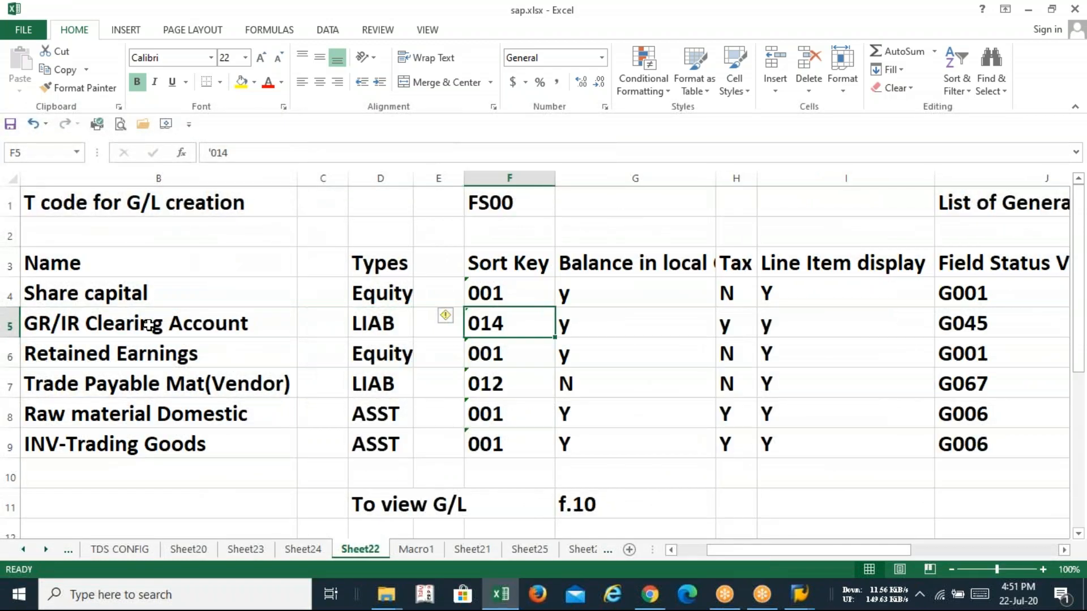
Step: Switch to SAP, enable Only balances in local crcy, Posting without tax allowed and Line item display, and set tax category *
key("alt+Tab")
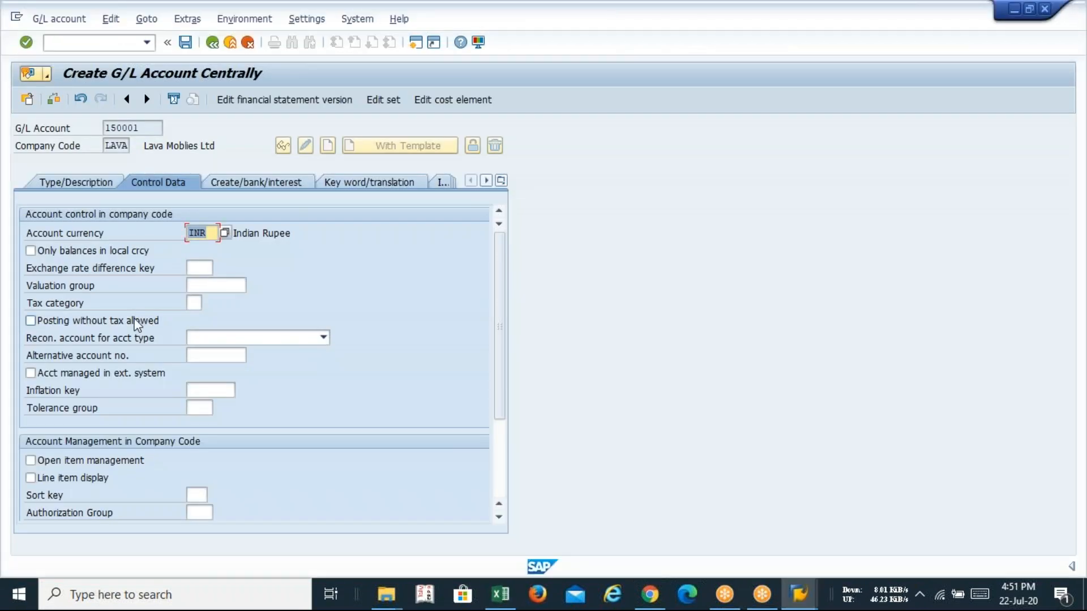
left_click(32, 252)
left_click(192, 303)
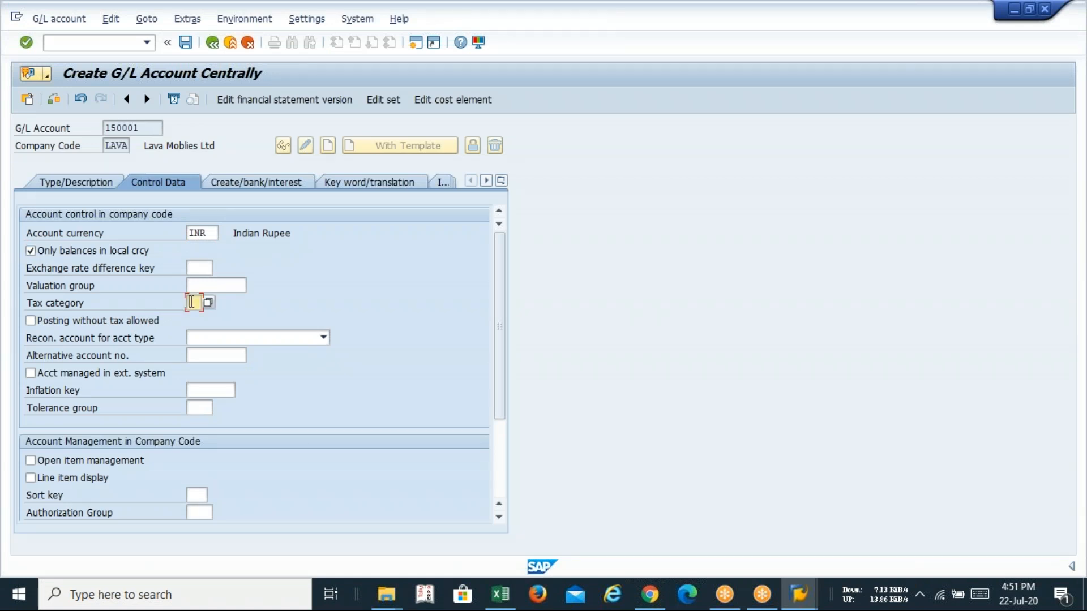
key("Tab")
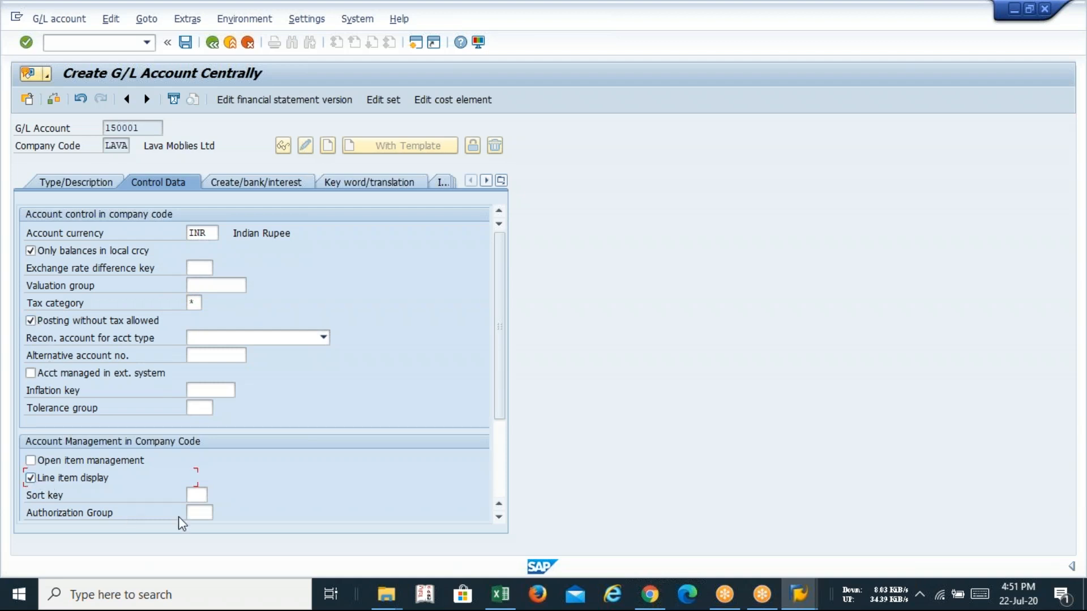
Step: Check the GR/IR sort key in Excel, set the account's sort key to 014 in SAP, and open the document creation settings
key("alt+Tab")
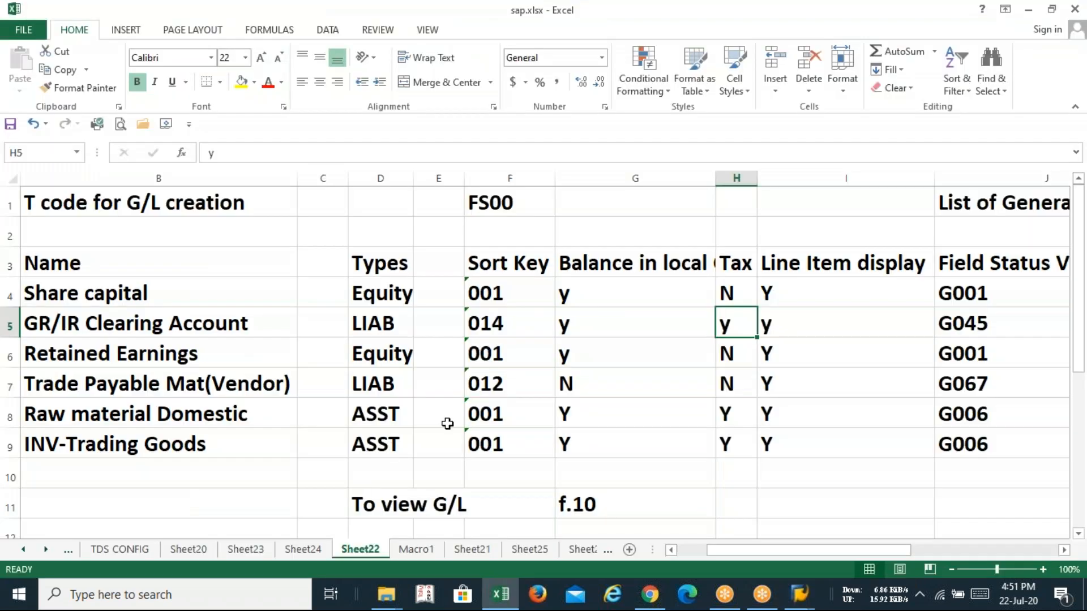
left_click(493, 325)
key("alt+Tab")
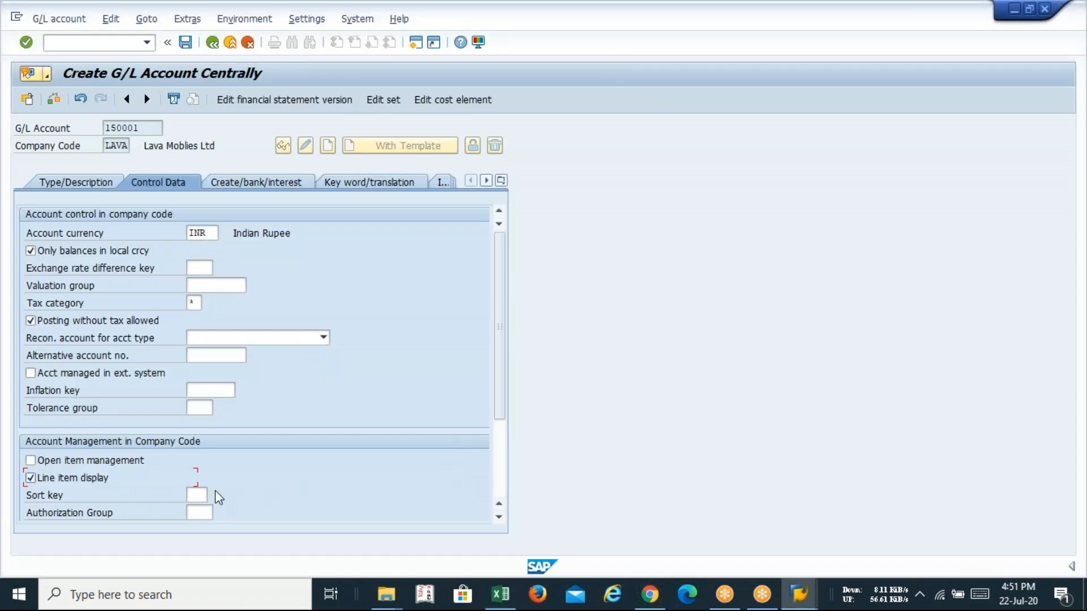
left_click(189, 495)
type("014")
key("Tab")
key("Return")
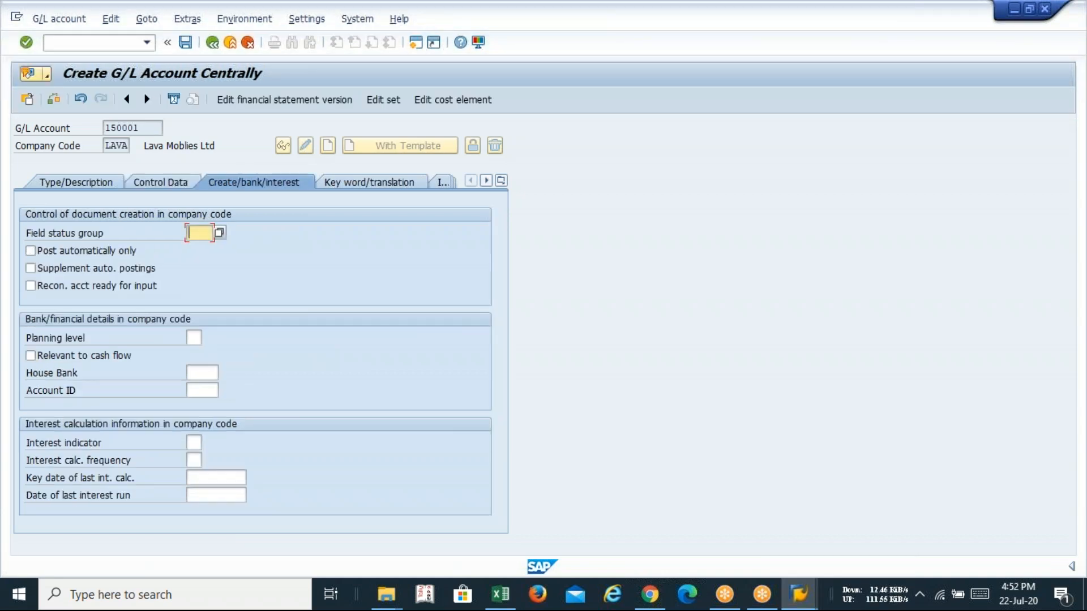
Step: Look up the field status variant and automatic posting setting for the GR/IR Clearing Account row in Excel
key("alt+Tab")
key("Right")
key("Right")
key("Right")
key("Right")
key("Right")
key("Right")
key("Right")
key("Right")
key("Right")
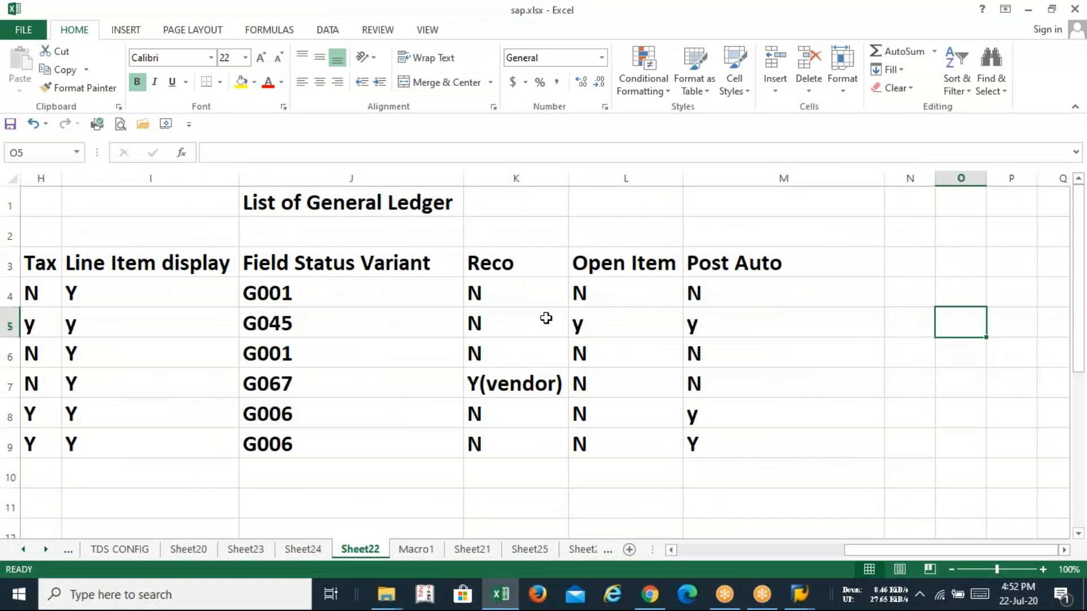
double_click(385, 324)
left_click(720, 325)
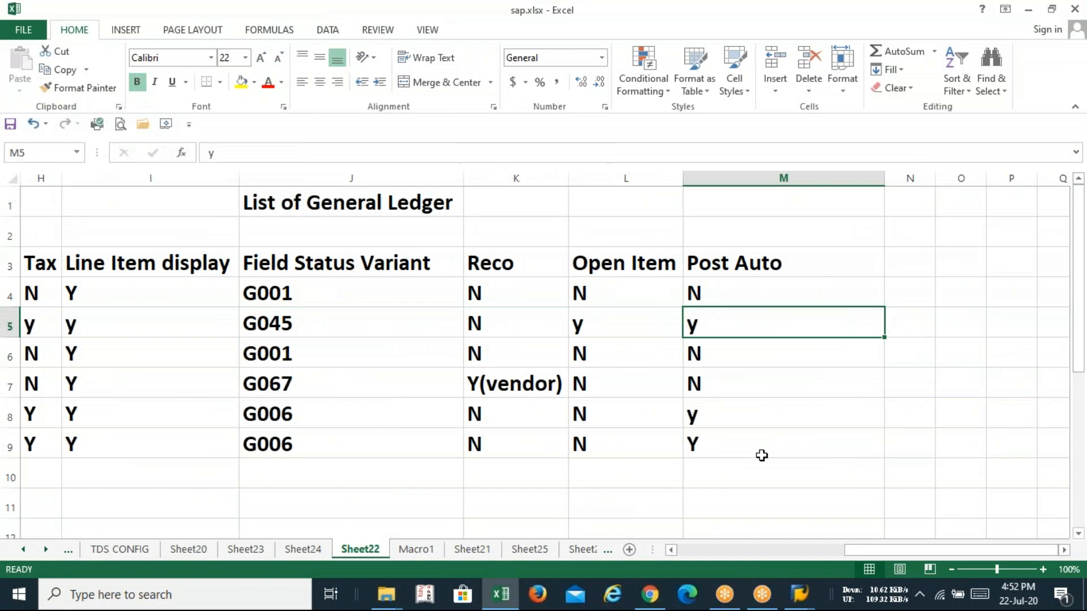
Step: Switch to SAP, assign field status group G045, enable Post automatically only, and save G/L account 150001
key("alt+Tab")
type("g0")
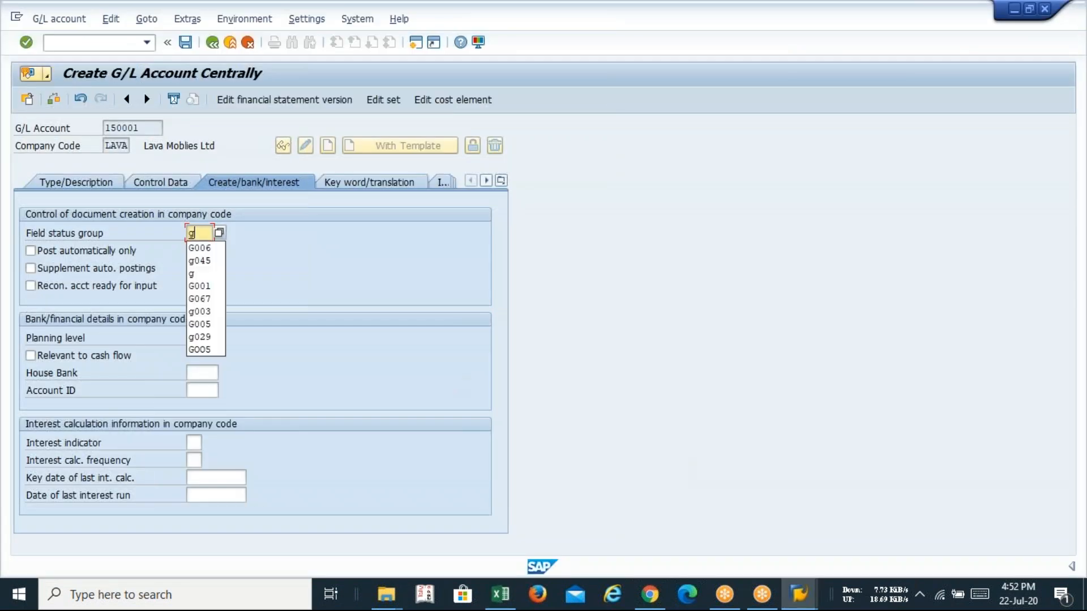
key("Down")
key("Down")
key("Tab")
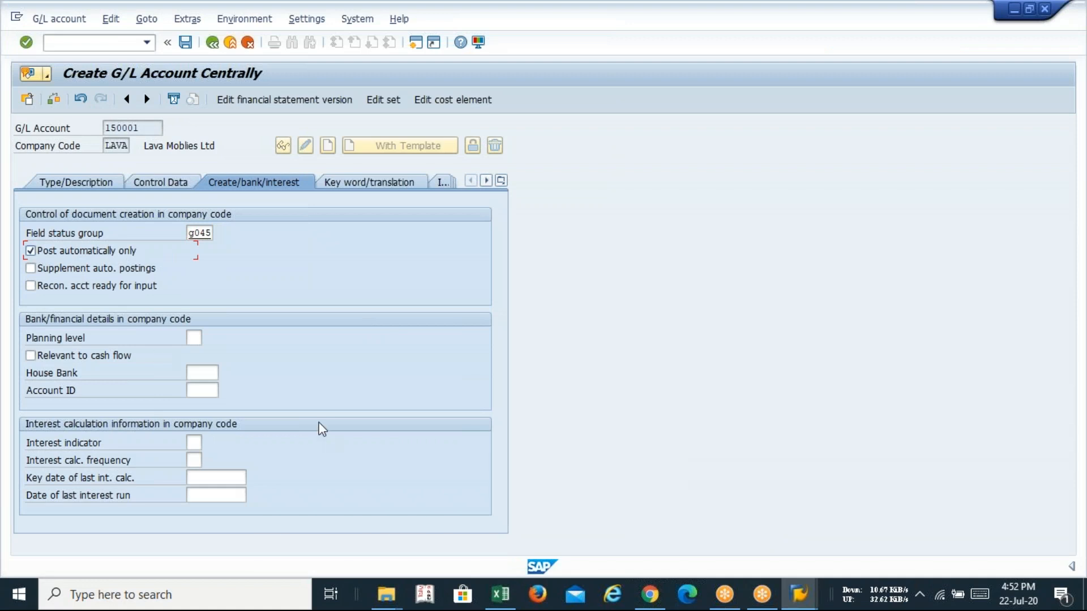
left_click(32, 268)
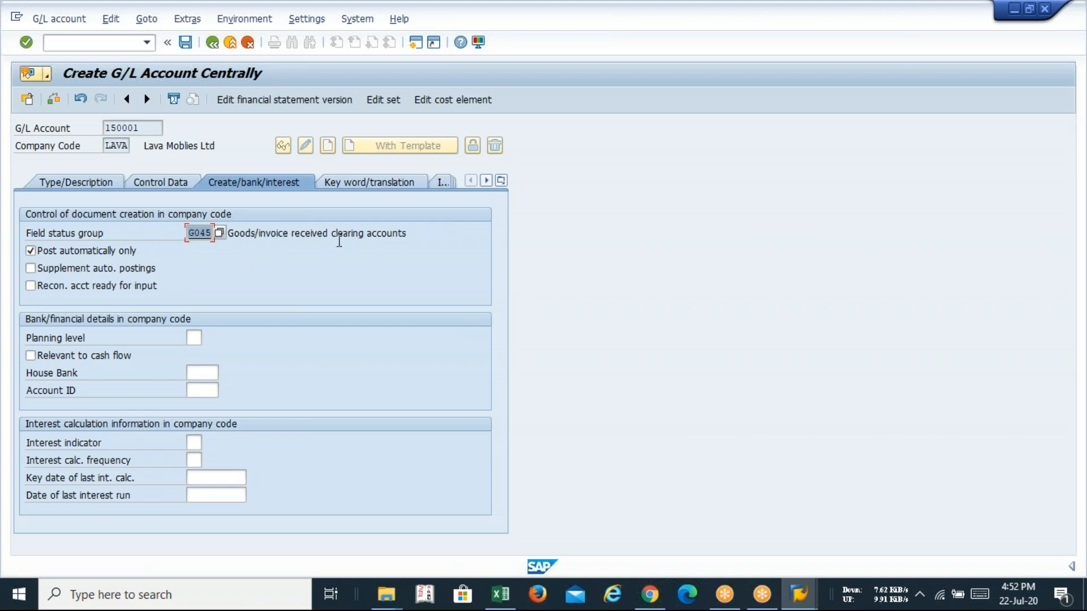
left_click(185, 43)
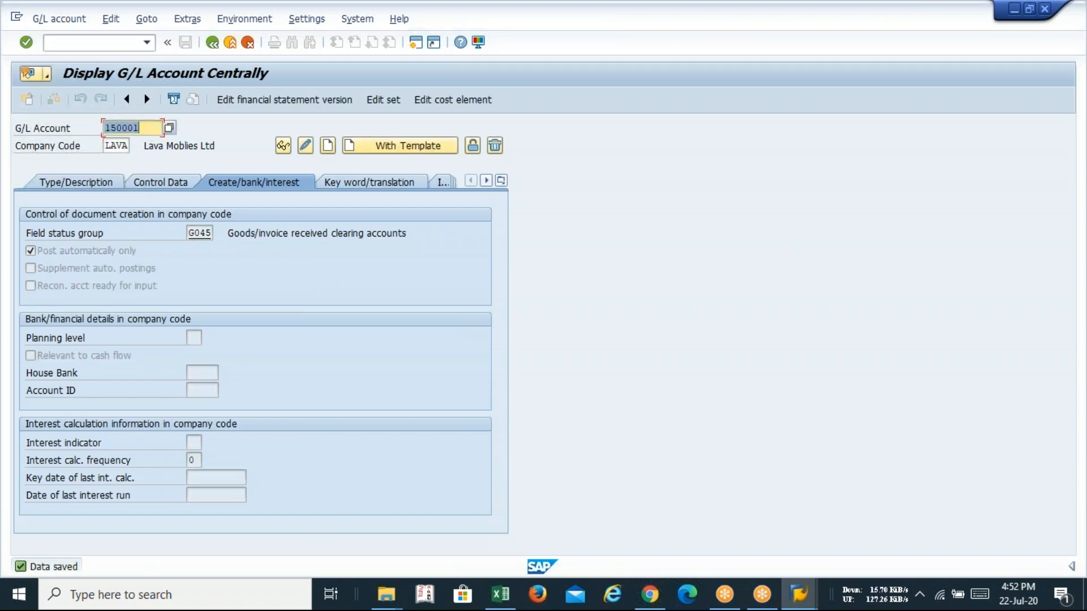
Step: Switch to Excel and add item 7, Input tax, below INV-Trading Goods in the Sheet22 general ledger list
key("alt+Tab")
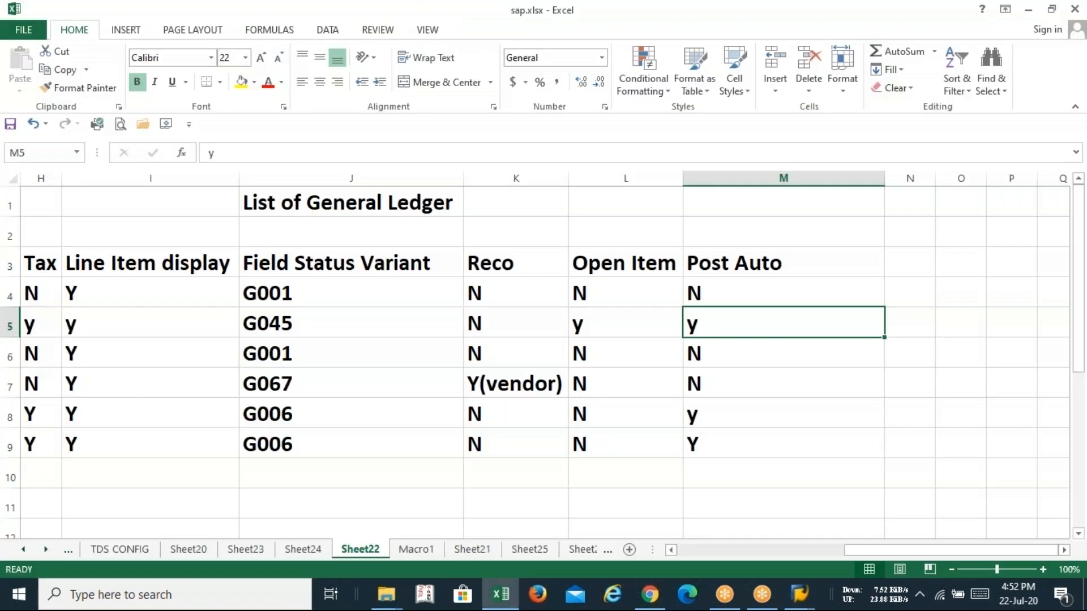
left_click(205, 485)
key("Home")
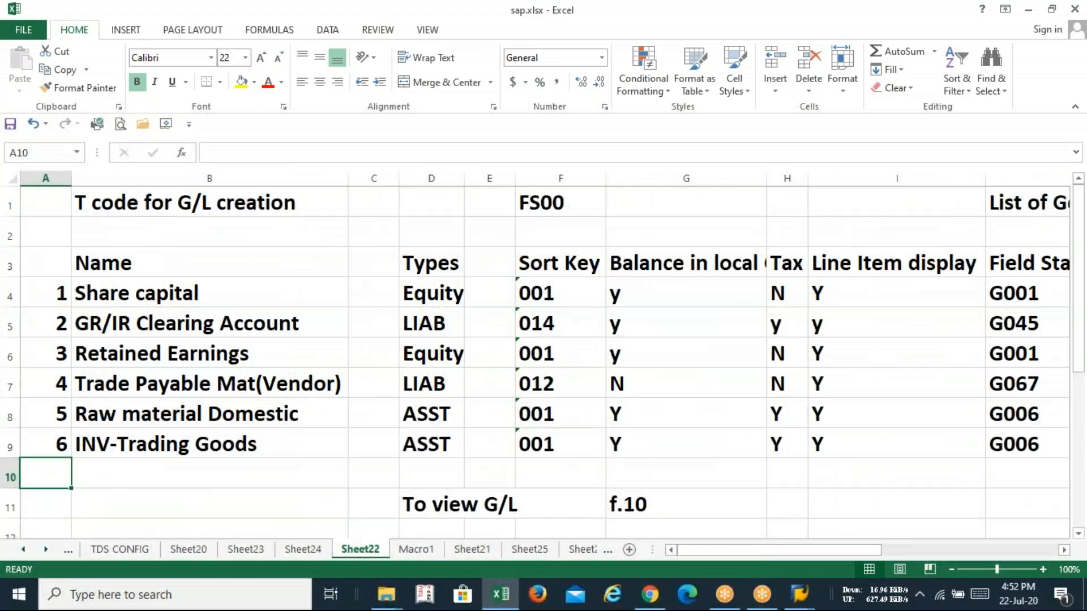
type("7")
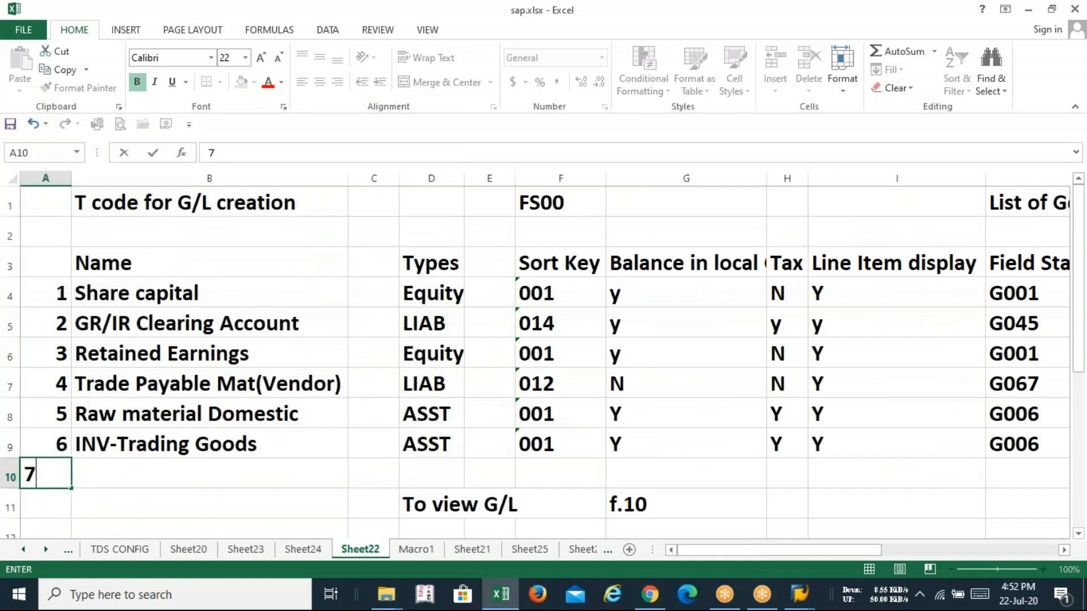
key("Tab")
type("In")
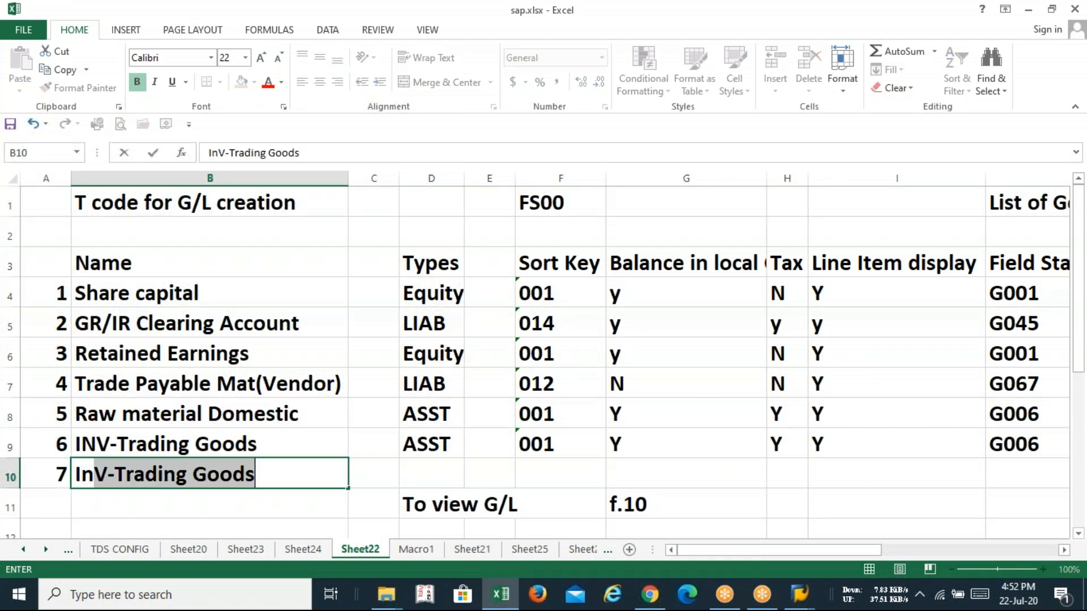
type("put tax")
key("Tab")
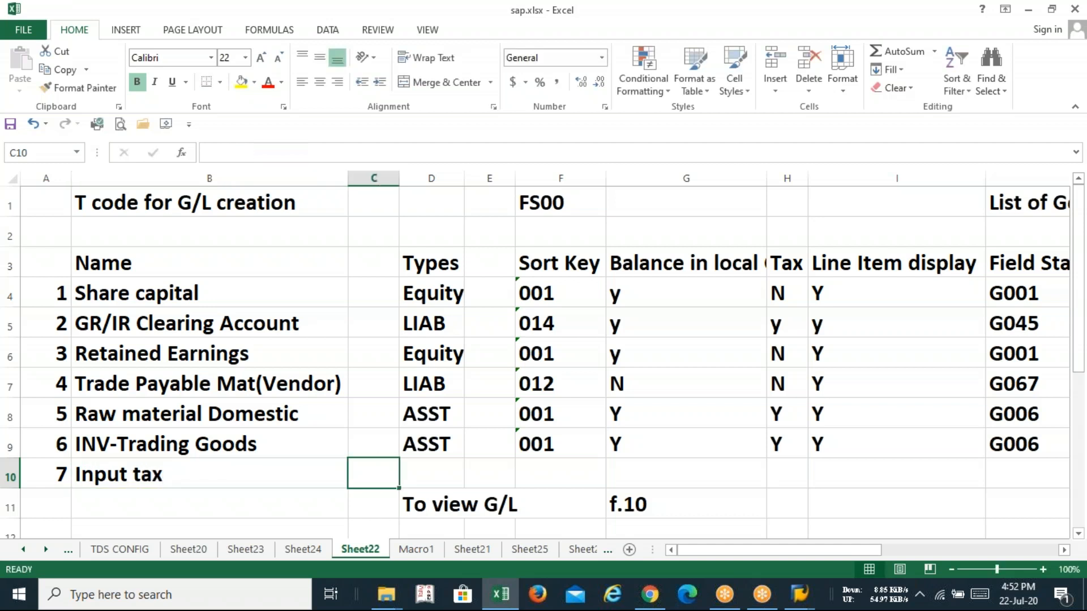
Step: Switch to SAP, return to the SAP Easy Access screen, and run transaction F.10
key("alt+Tab")
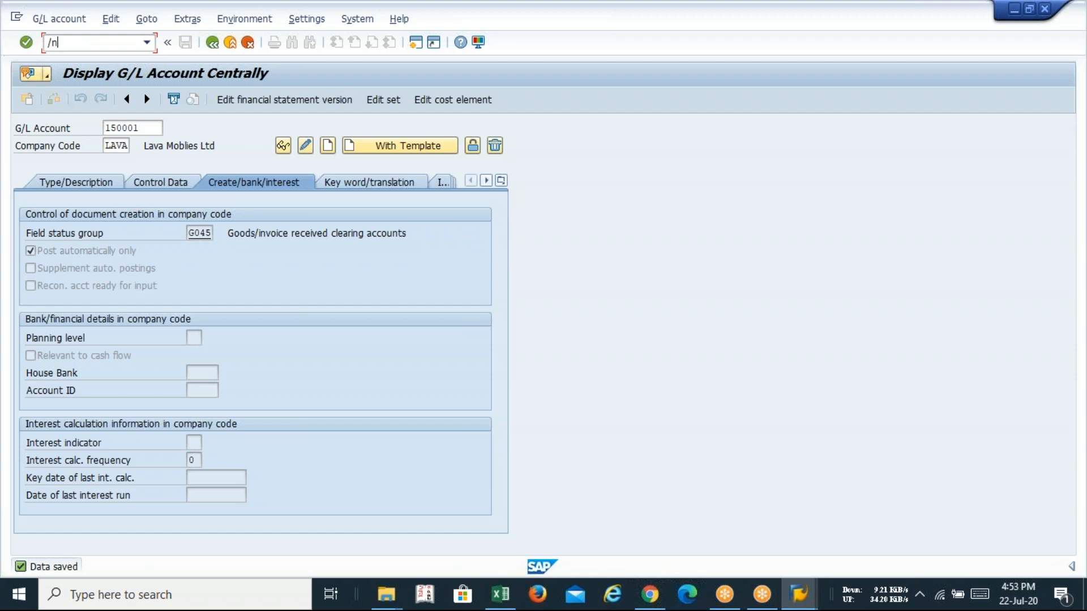
key("Return")
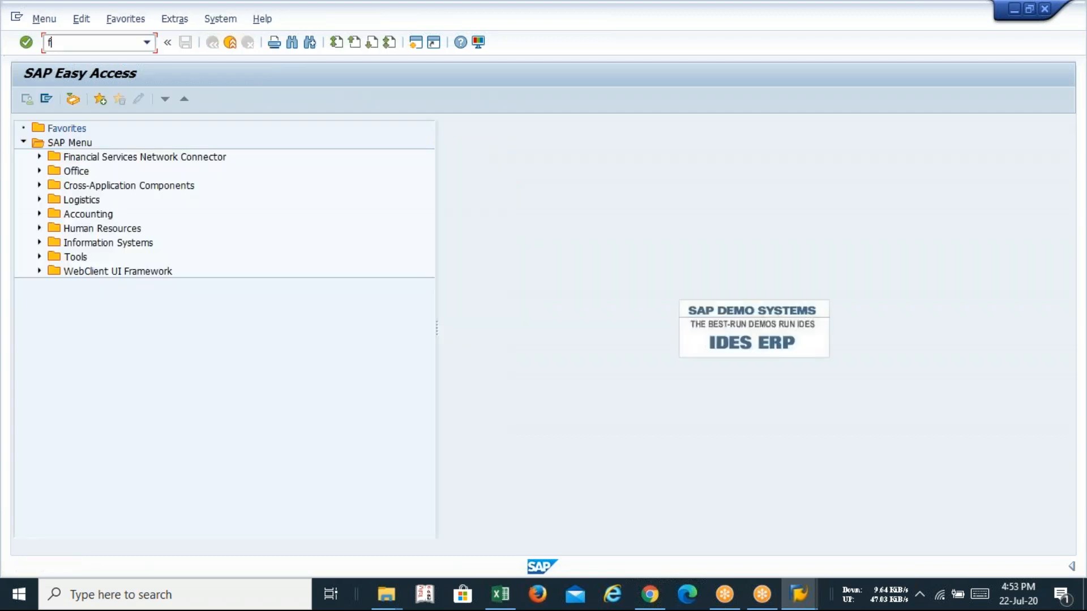
type("f.10")
key("Return")
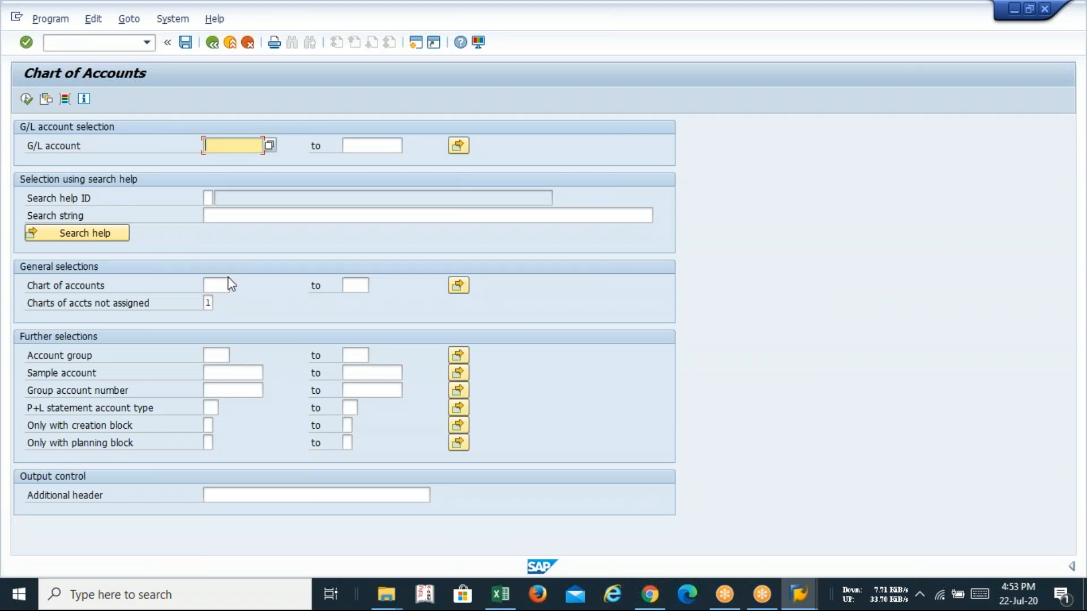
Step: List the G/L accounts of chart of accounts ICOA and look for an existing input tax account
left_click(223, 285)
type("icoa")
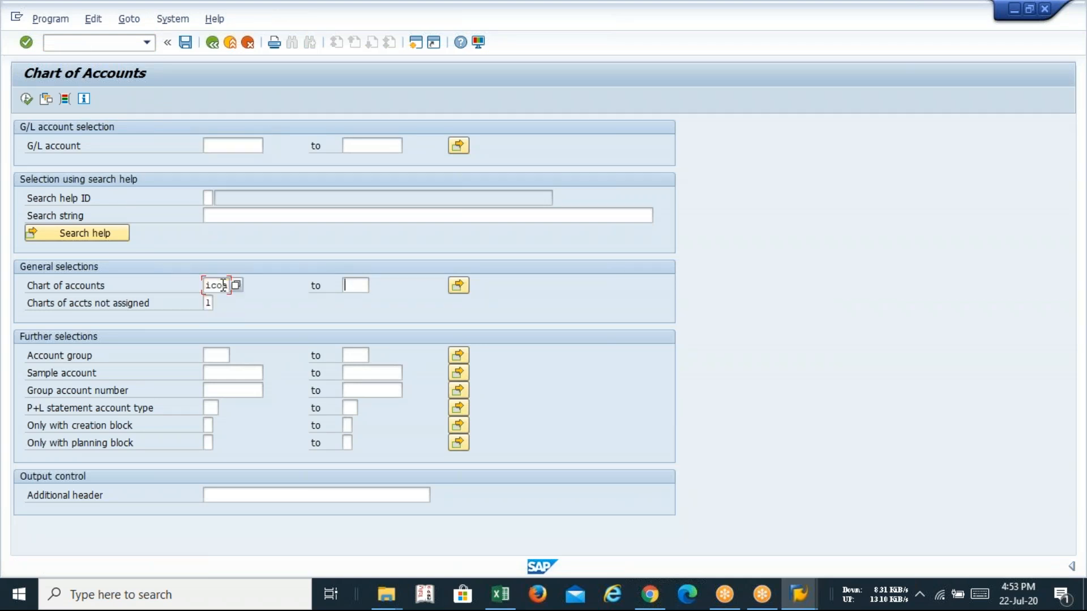
key("Tab")
left_click(26, 99)
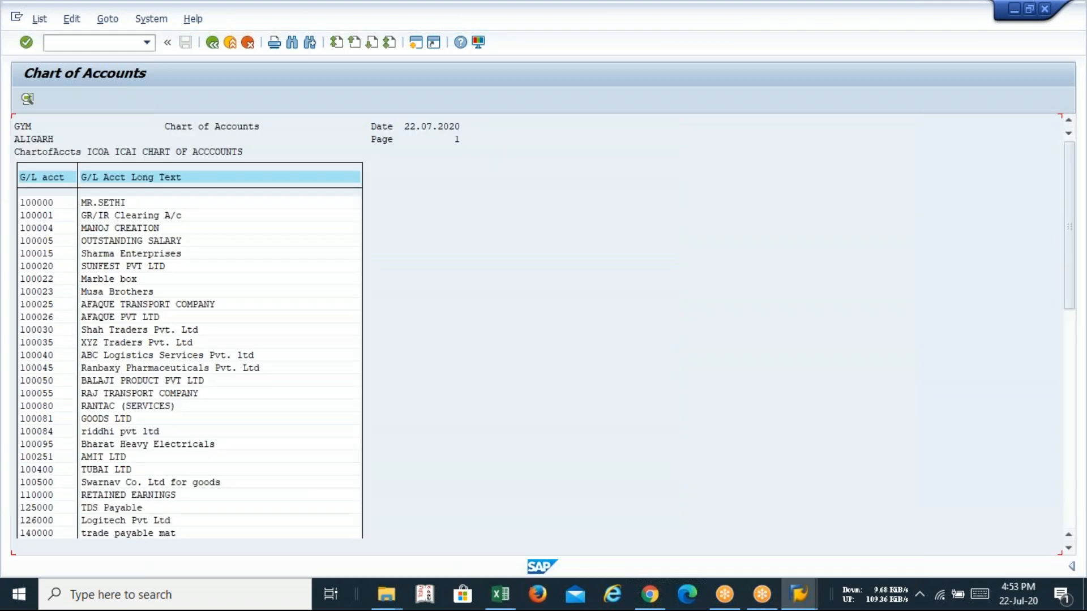
scroll(112, 359, "down", 3)
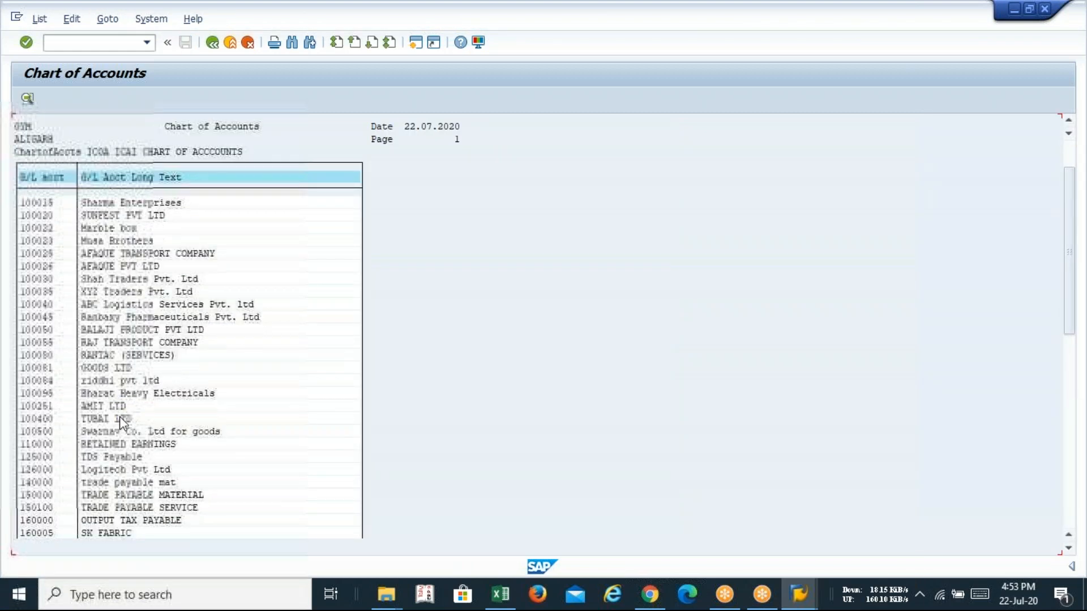
scroll(124, 431, "down", 4)
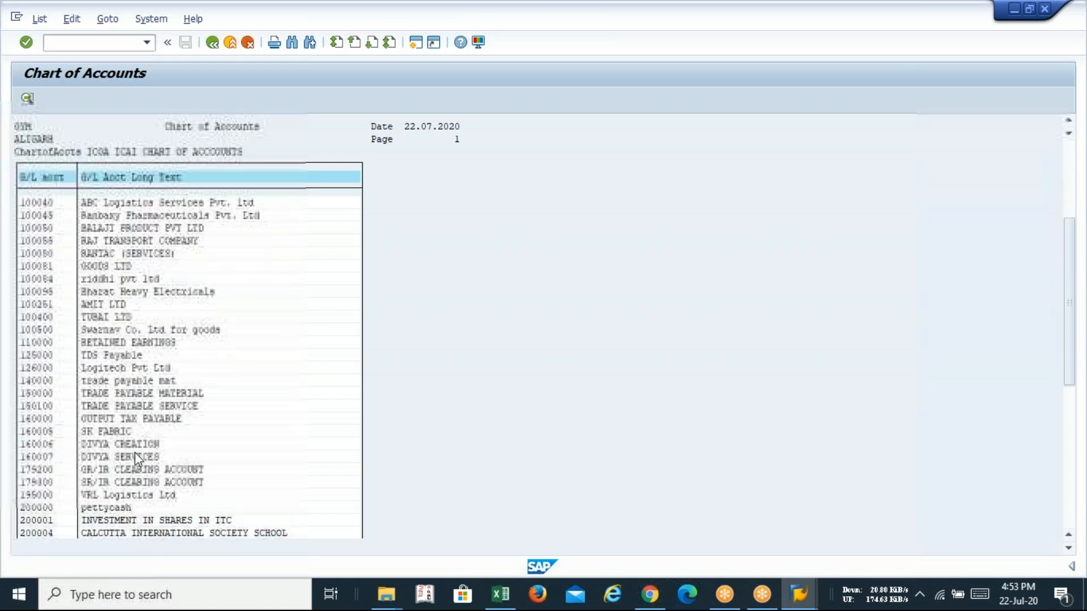
scroll(135, 454, "down", 3)
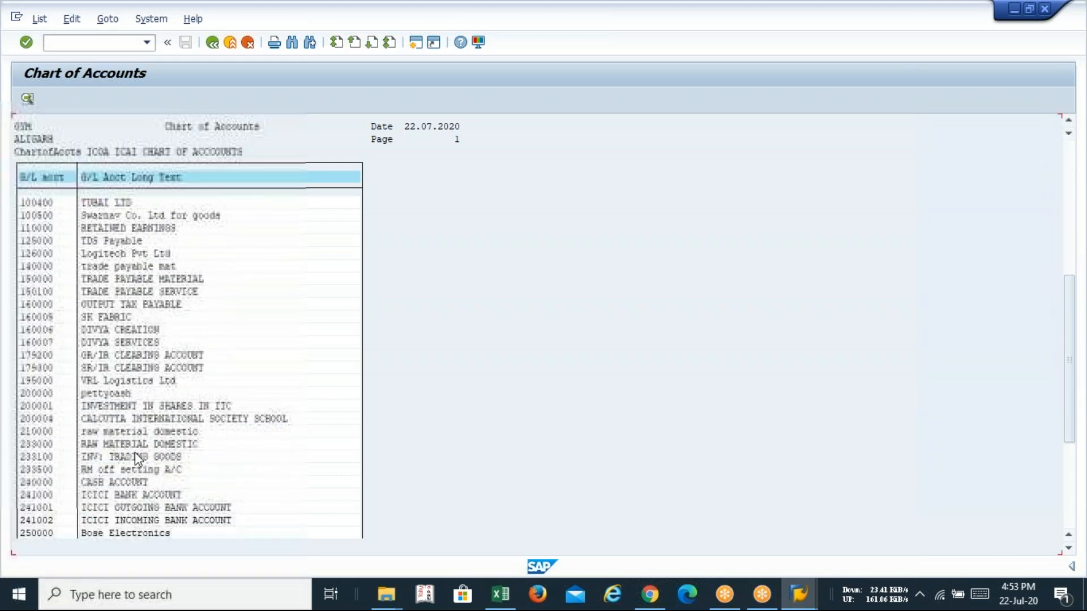
scroll(134, 455, "down", 3)
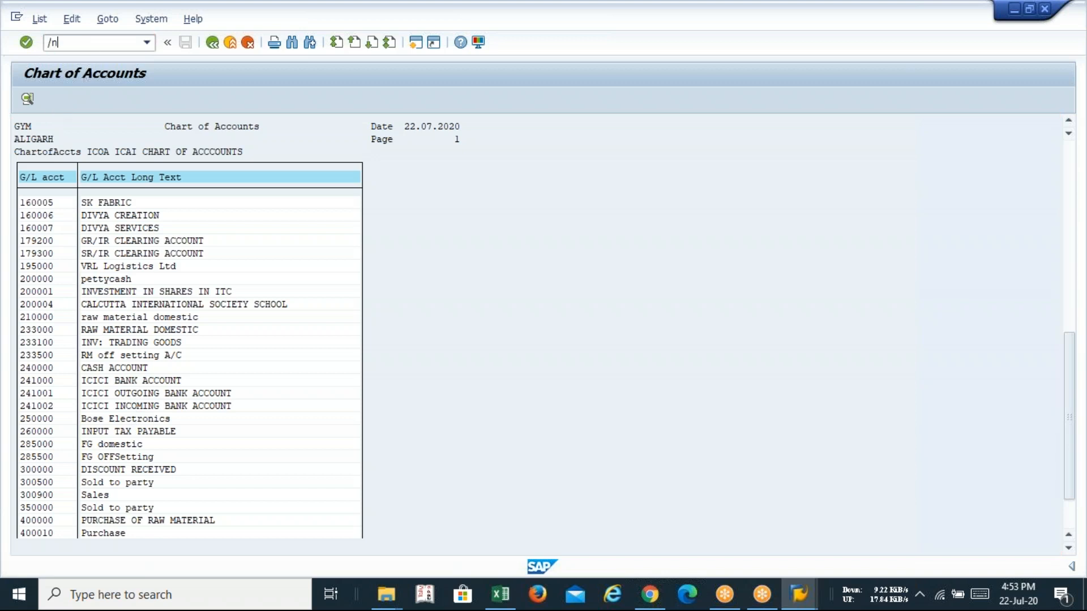
Step: Return to SAP Easy Access, start central G/L account maintenance, and enter G/L account 260000
key("Return")
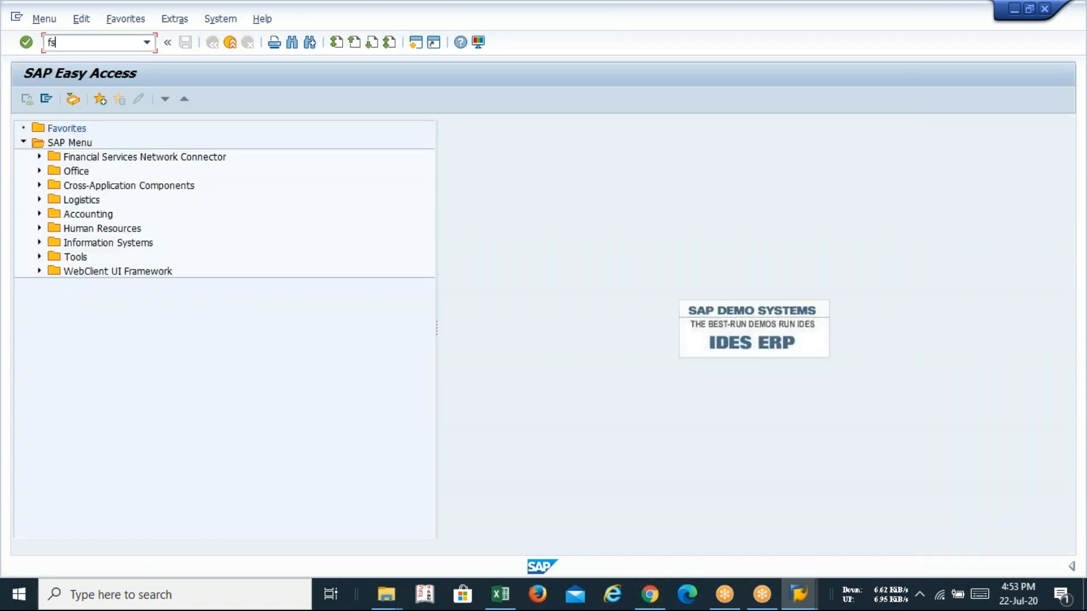
key("Return")
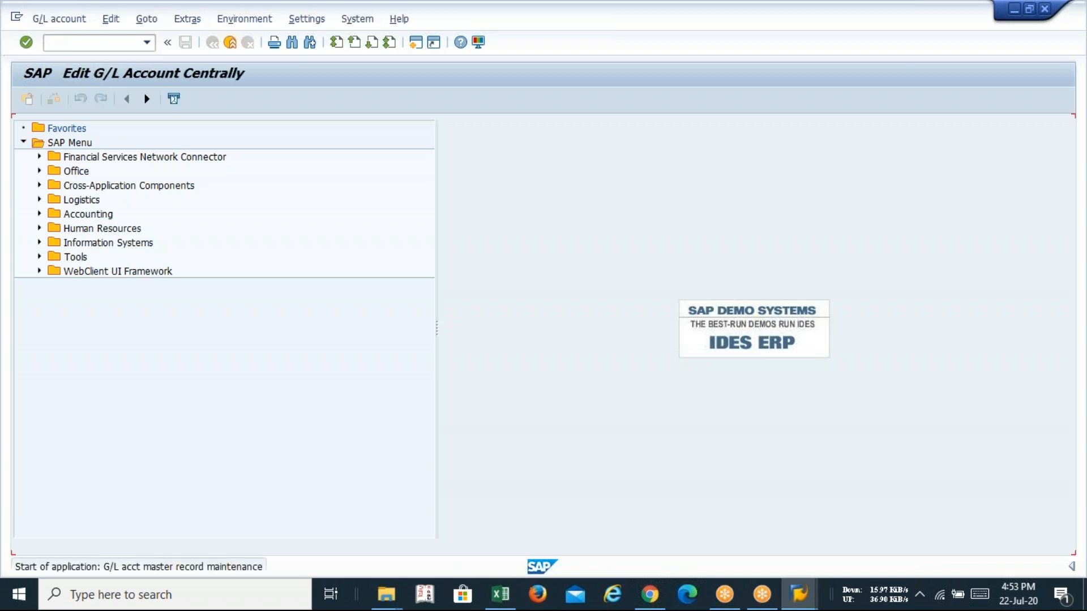
left_click(105, 127)
type("2")
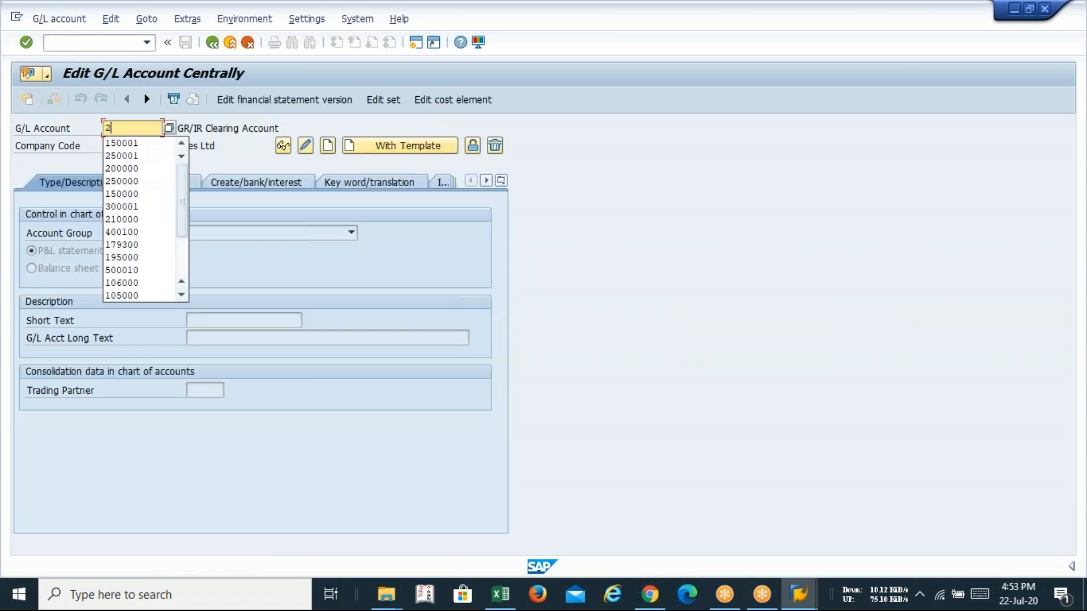
type("60000")
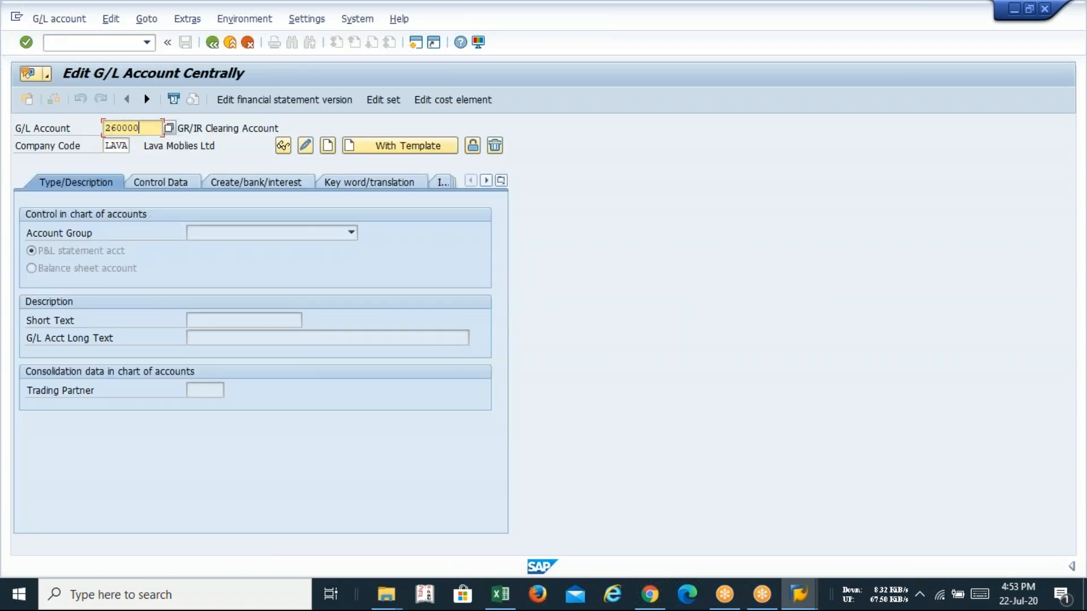
Step: Try to open G/L account 260000 in company code ICSI for editing
key("Tab")
key("BackSpace")
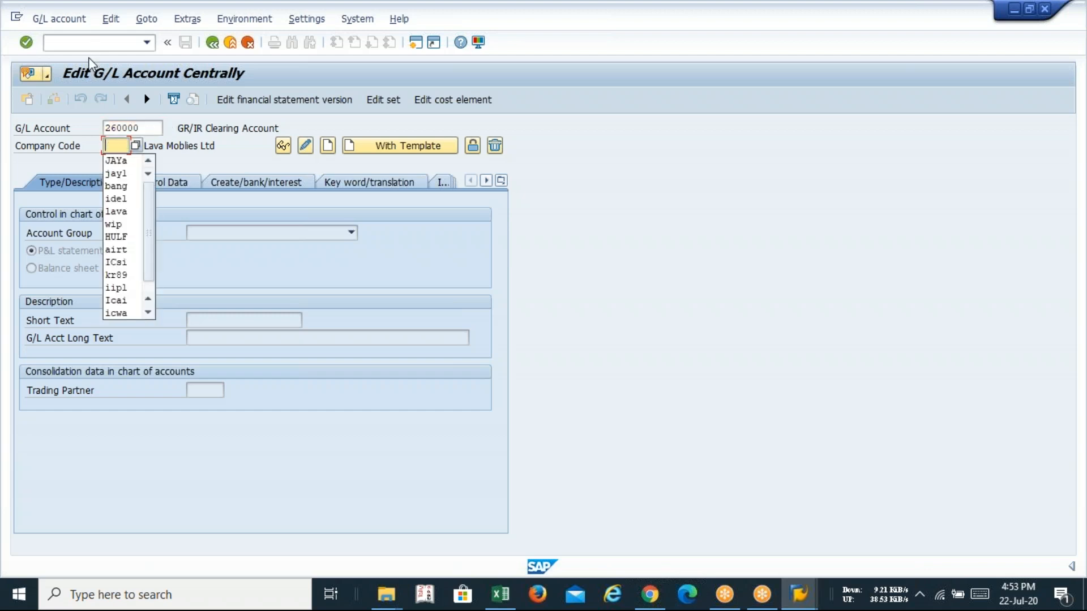
type("ic")
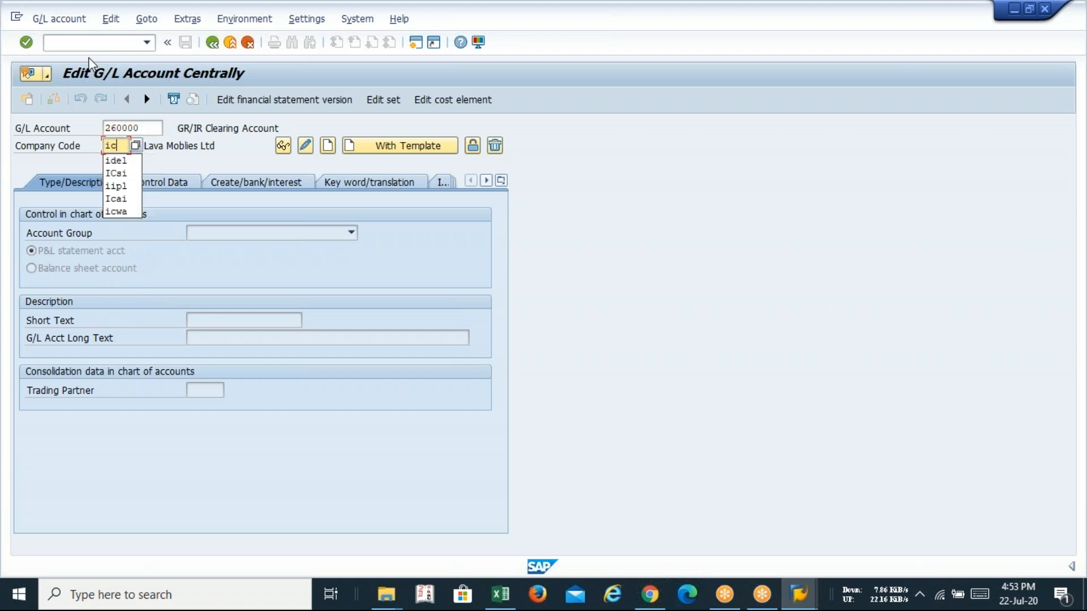
type("si")
key("Tab")
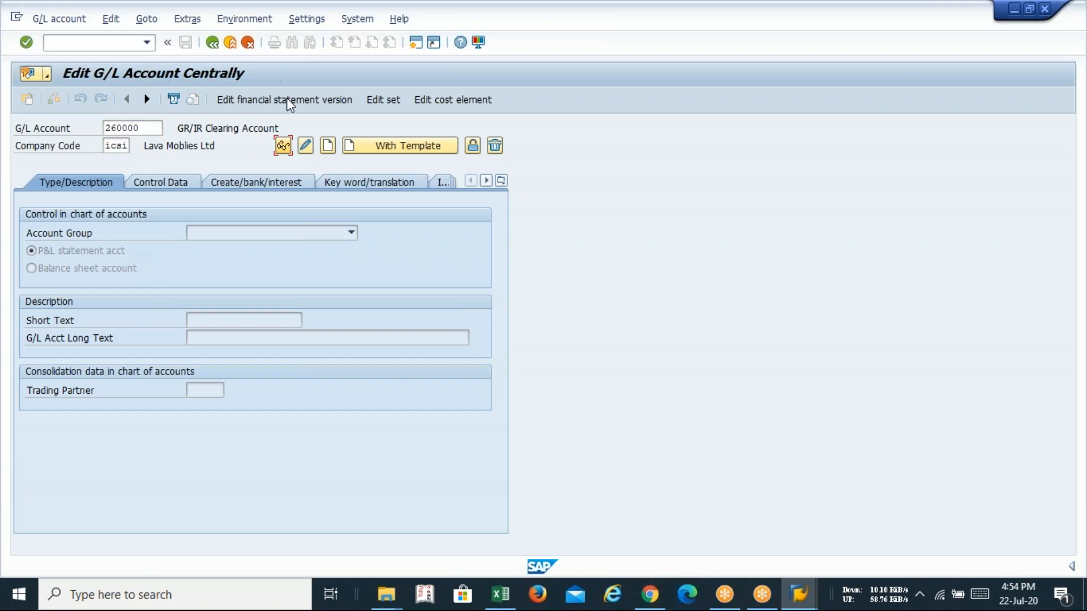
left_click(304, 148)
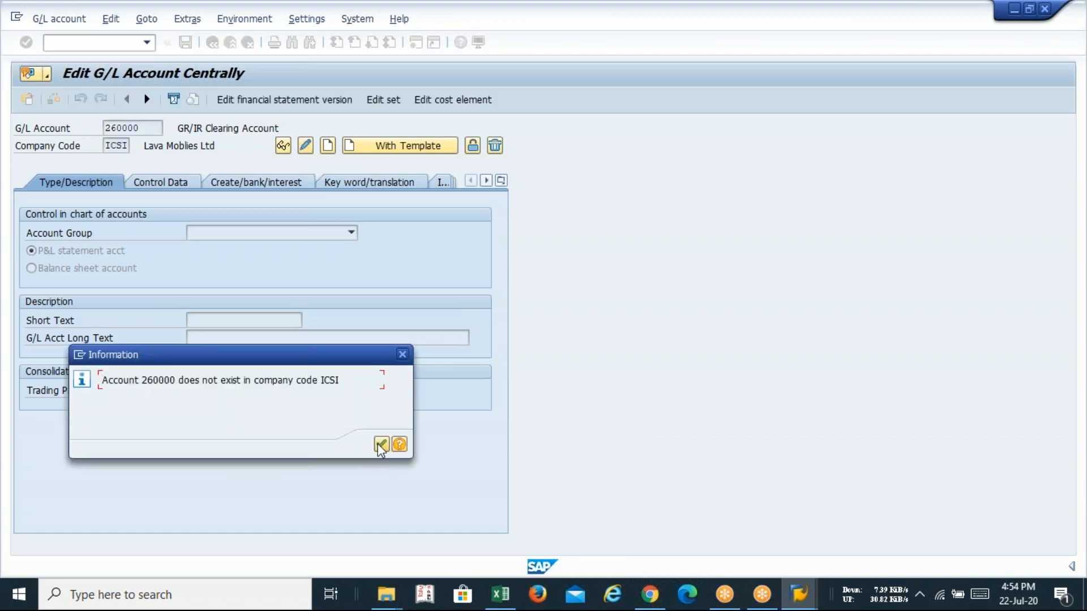
left_click(381, 444)
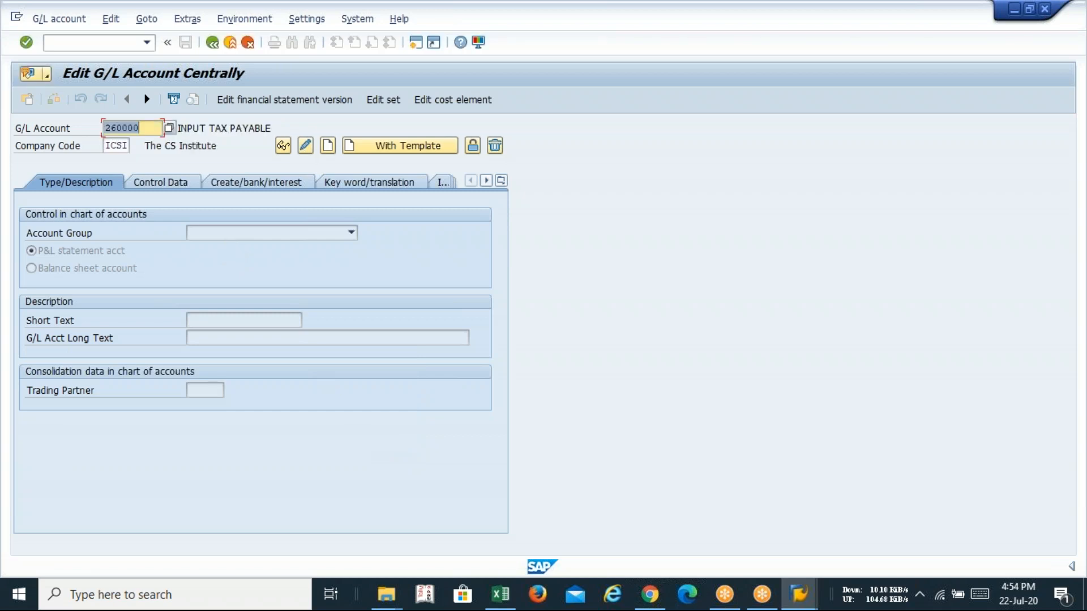
Step: Open G/L account 260000 in company code ICAI and review its type, control data and document creation settings
key("Tab")
key("BackSpace")
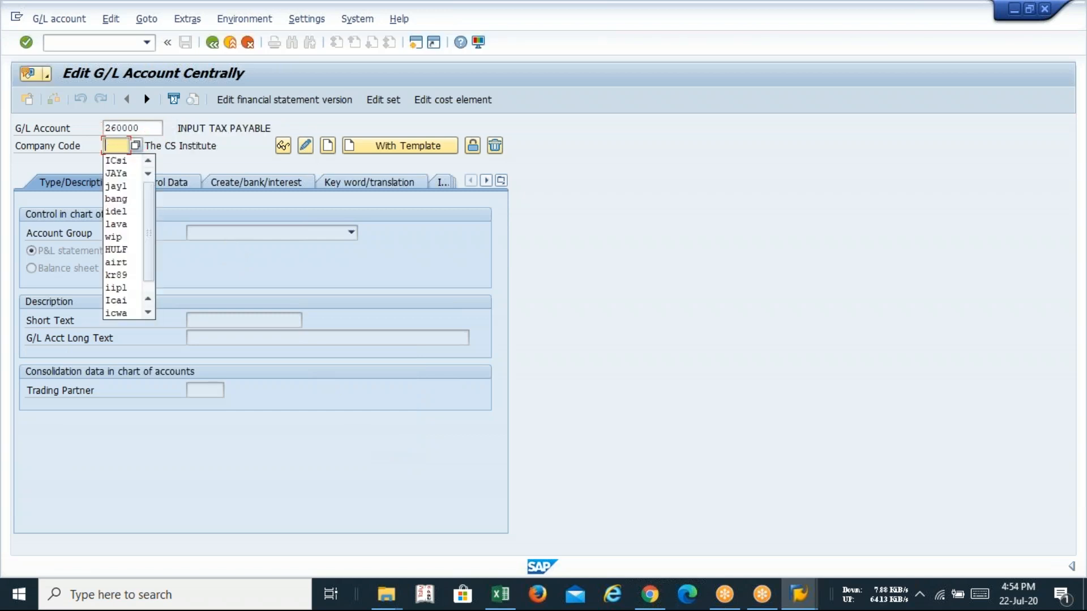
type("icai")
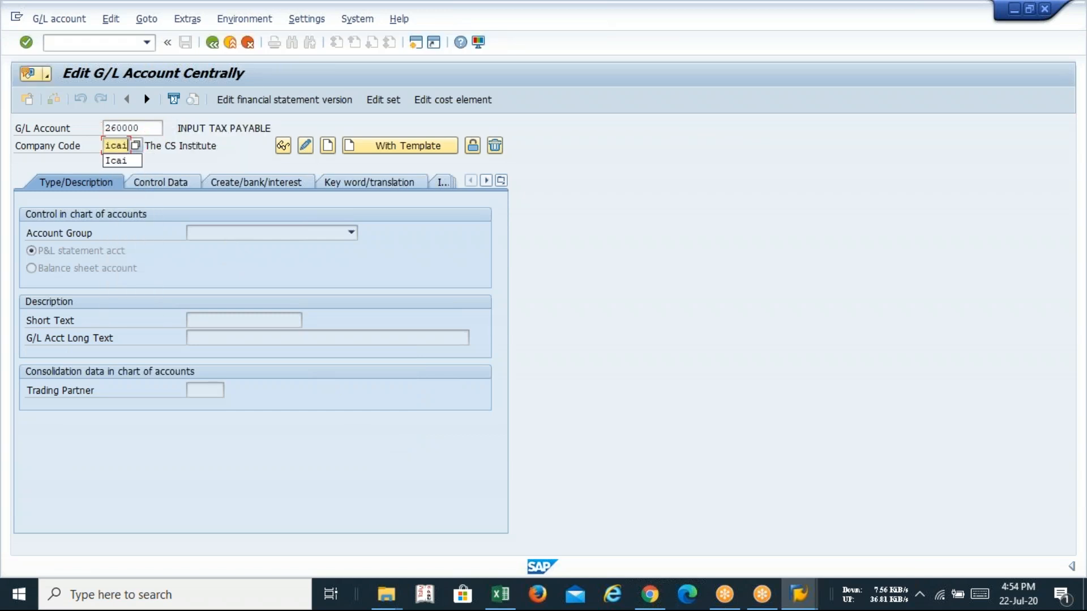
left_click(306, 149)
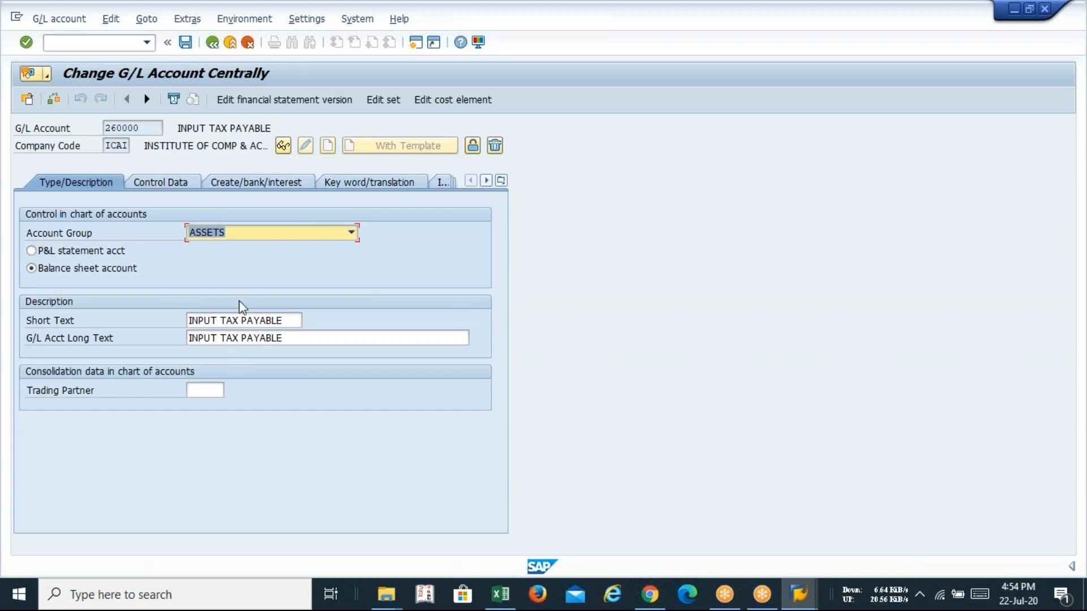
left_click(163, 185)
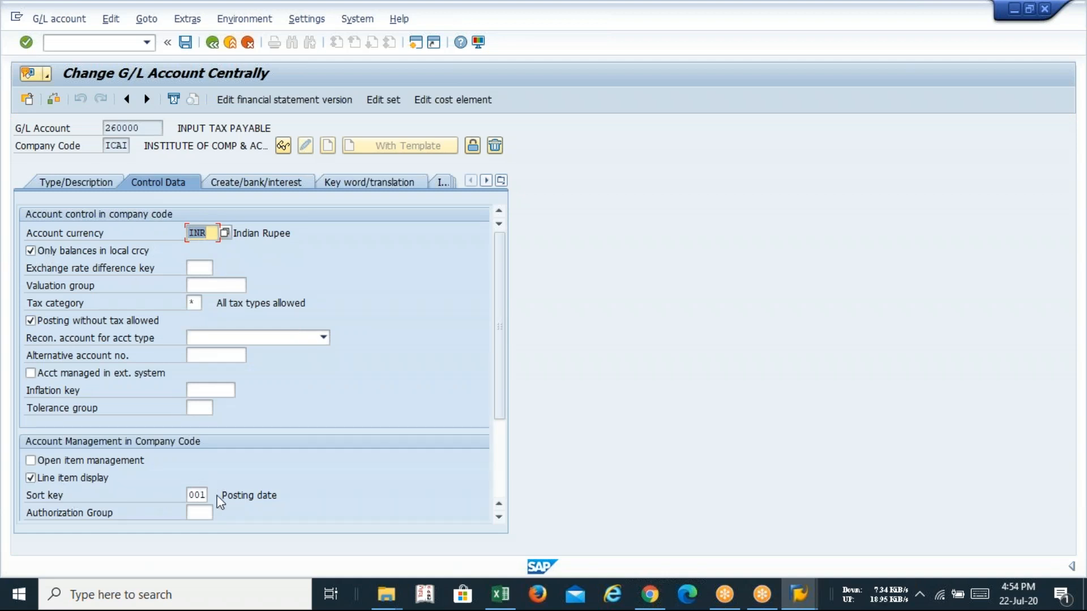
left_click(253, 183)
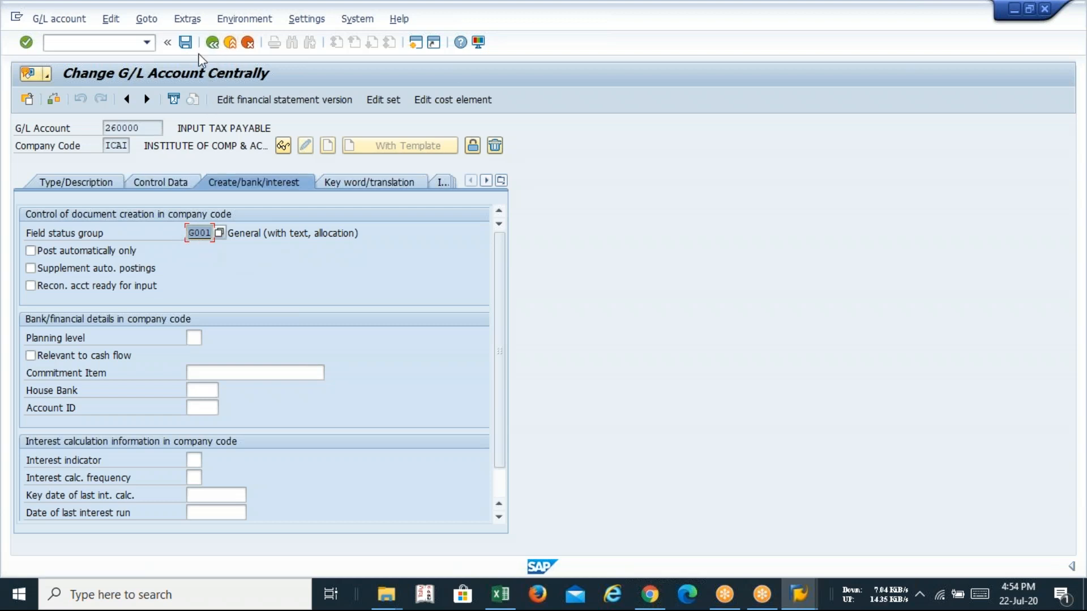
left_click(186, 43)
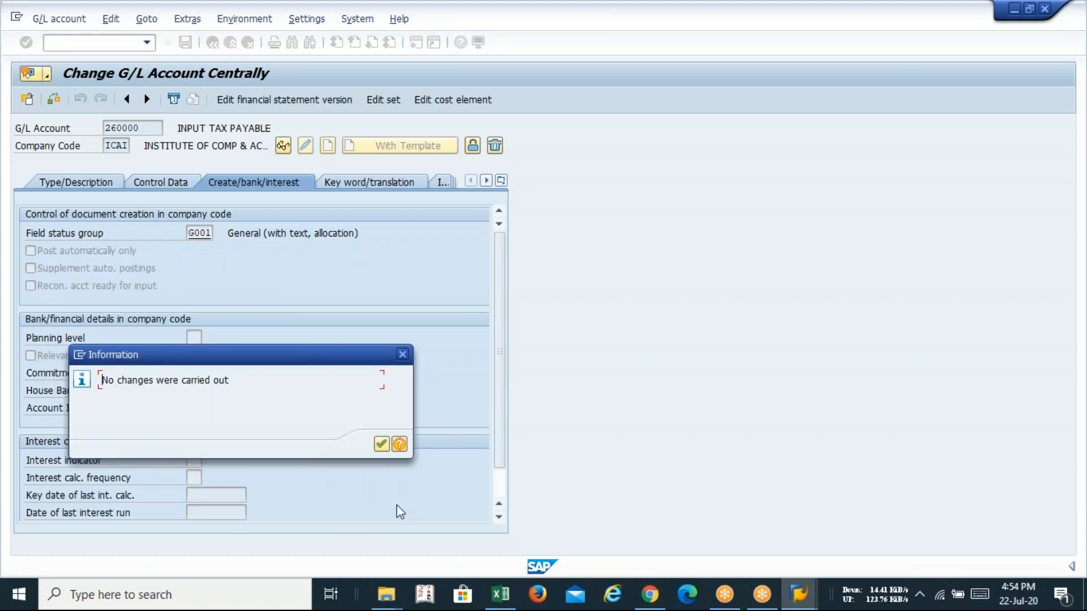
left_click(381, 444)
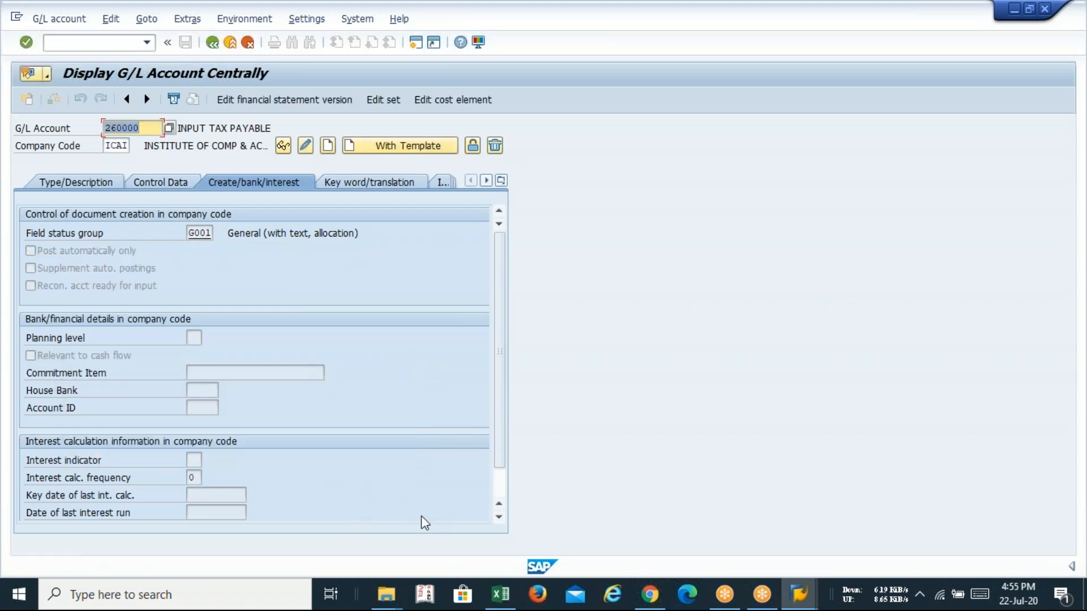
Step: Start creating G/L account 260000 in company code LAVA as a balance sheet account in the asset account group
key("Tab")
key("BackSpace")
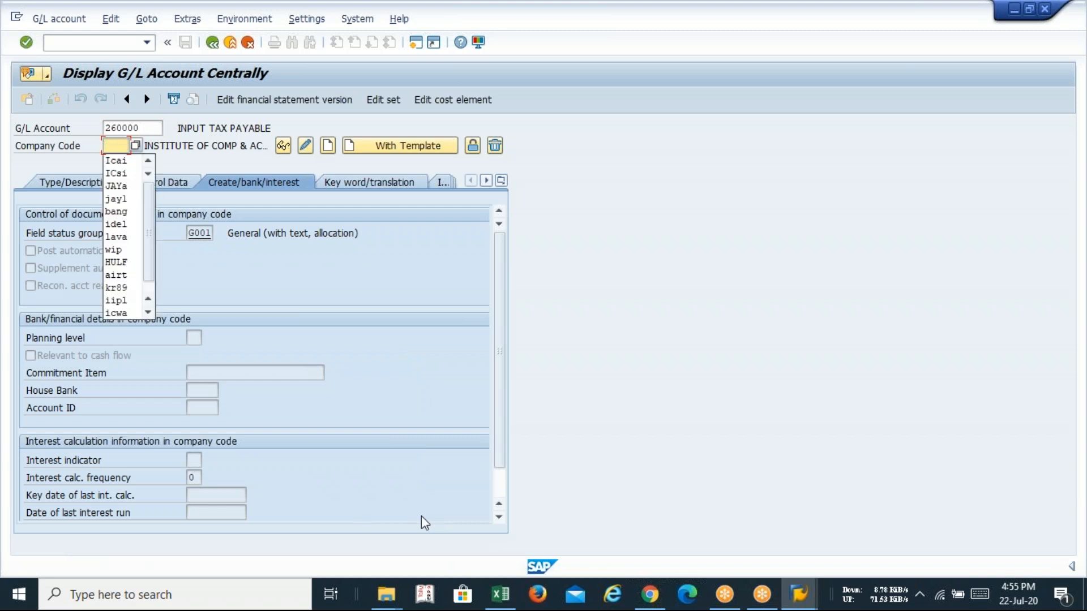
type("lava")
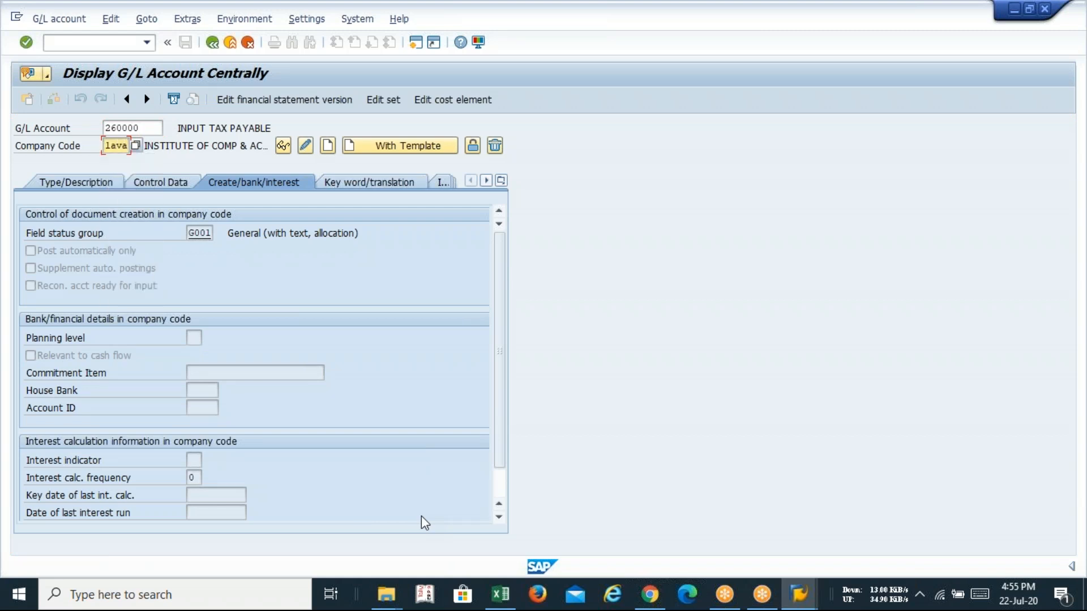
key("Return")
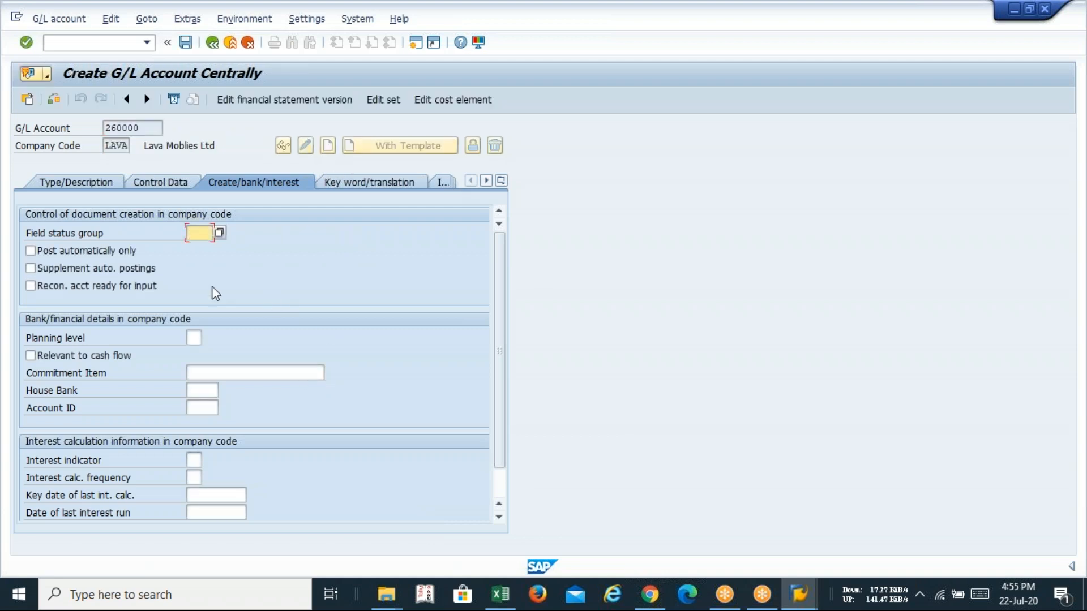
left_click(54, 180)
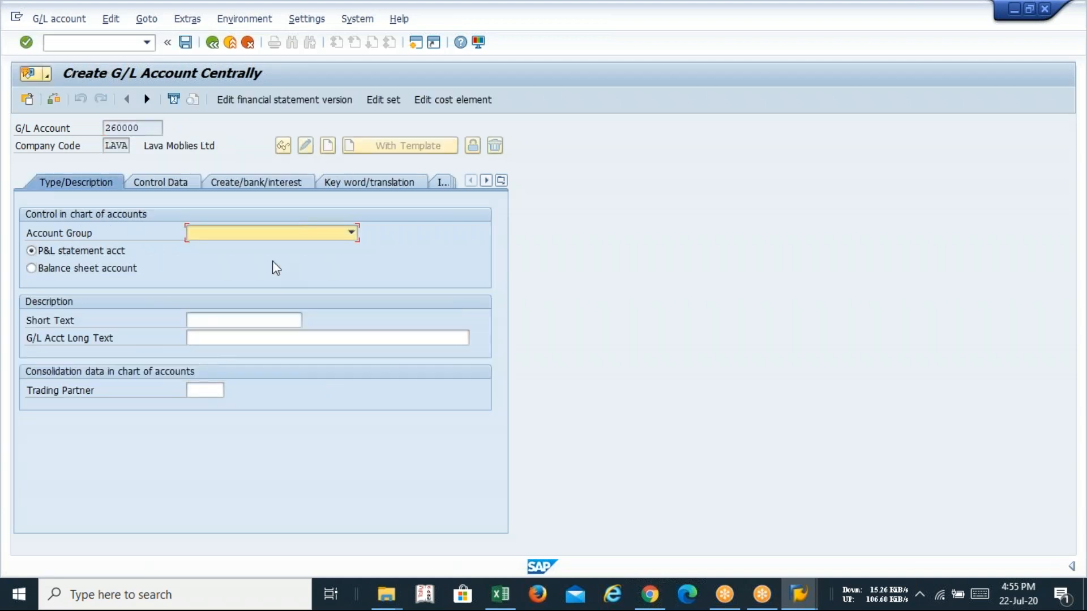
left_click(269, 233)
left_click(258, 249)
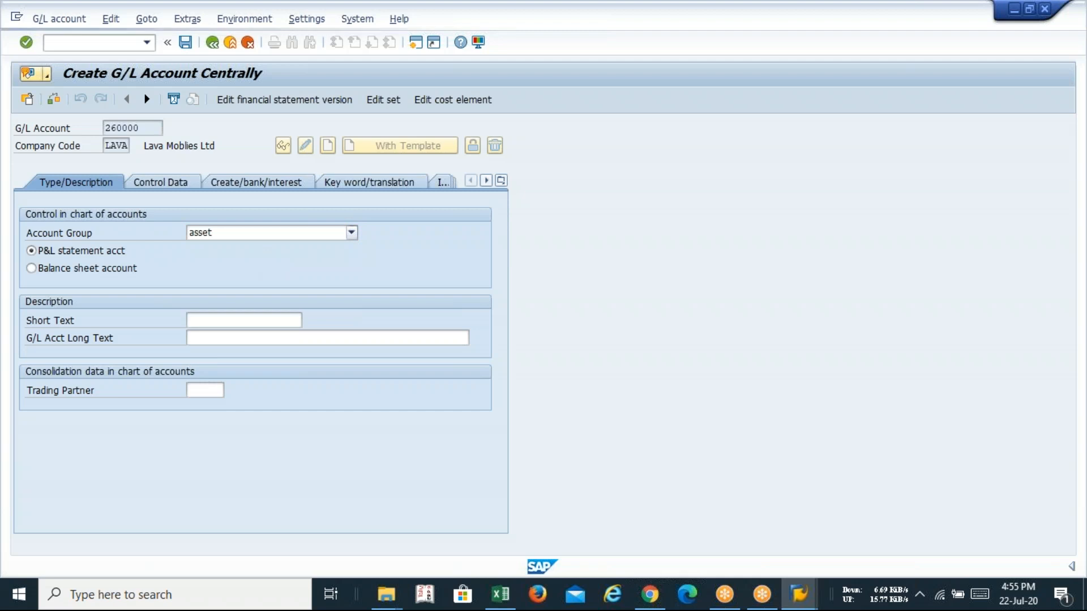
left_click(130, 268)
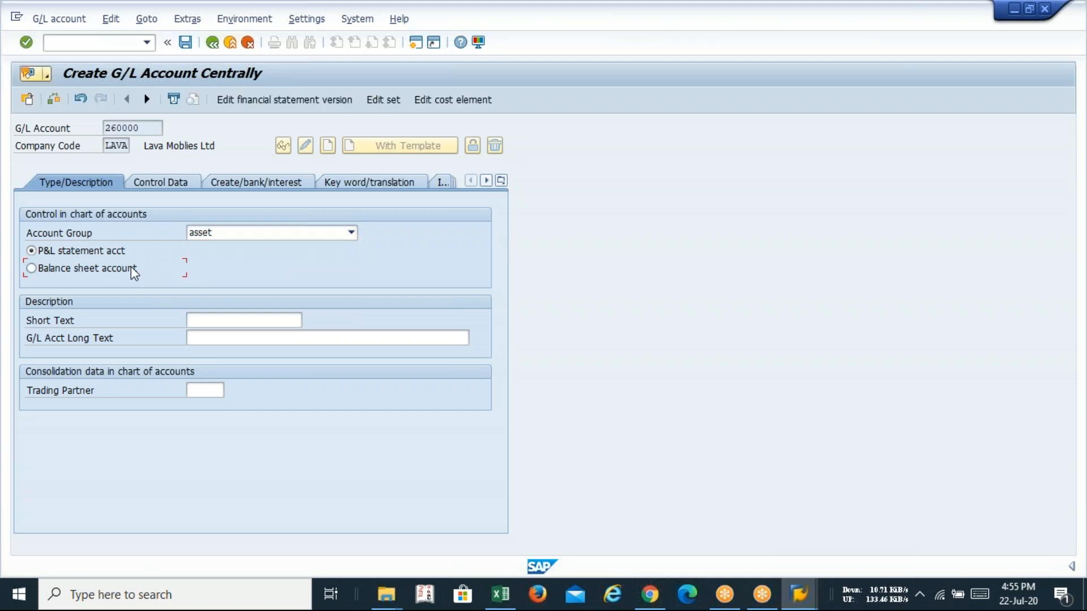
Step: Enter Input Tax as both the short text and the G/L account long text
left_click(217, 321)
type("I")
key("Down")
key("Tab")
type("I")
key("Down")
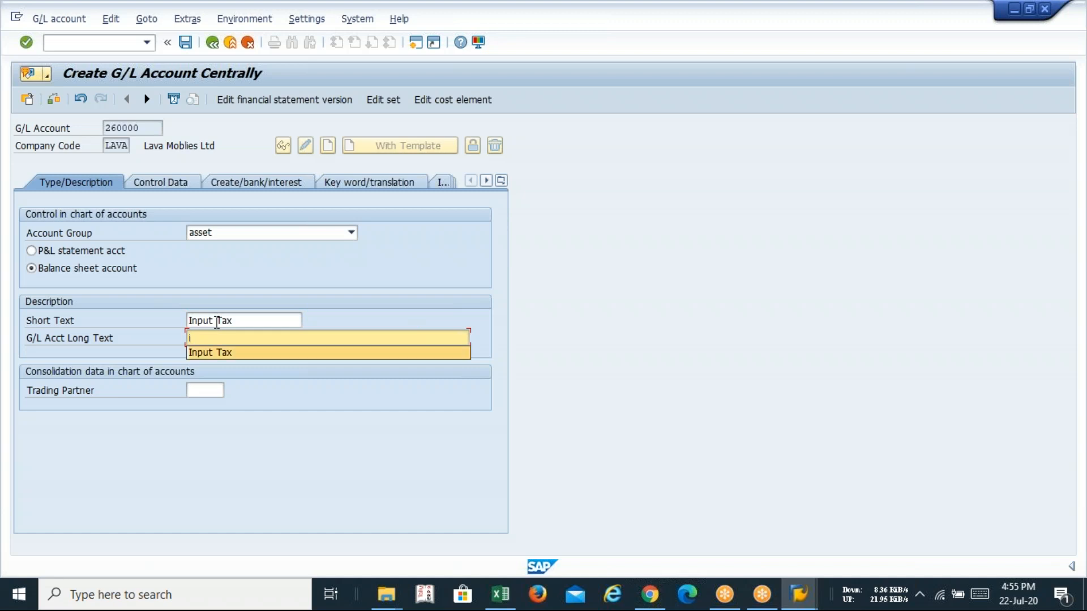
key("Tab")
Step: Configure the control data with balances in local currency only, tax category *, posting without tax allowed, line item display, and a sort key
left_click(156, 188)
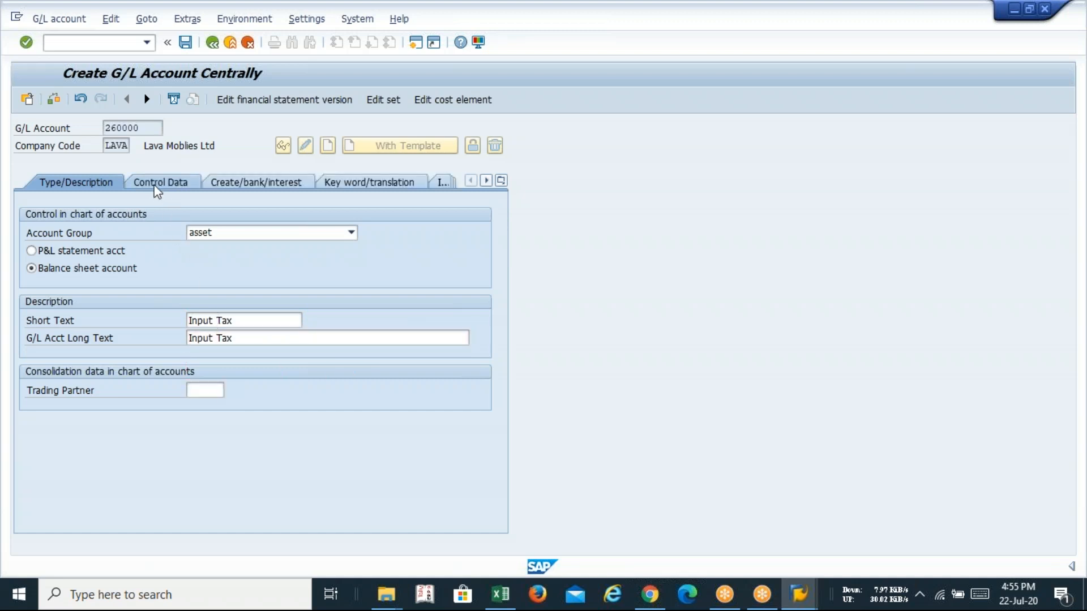
left_click(53, 250)
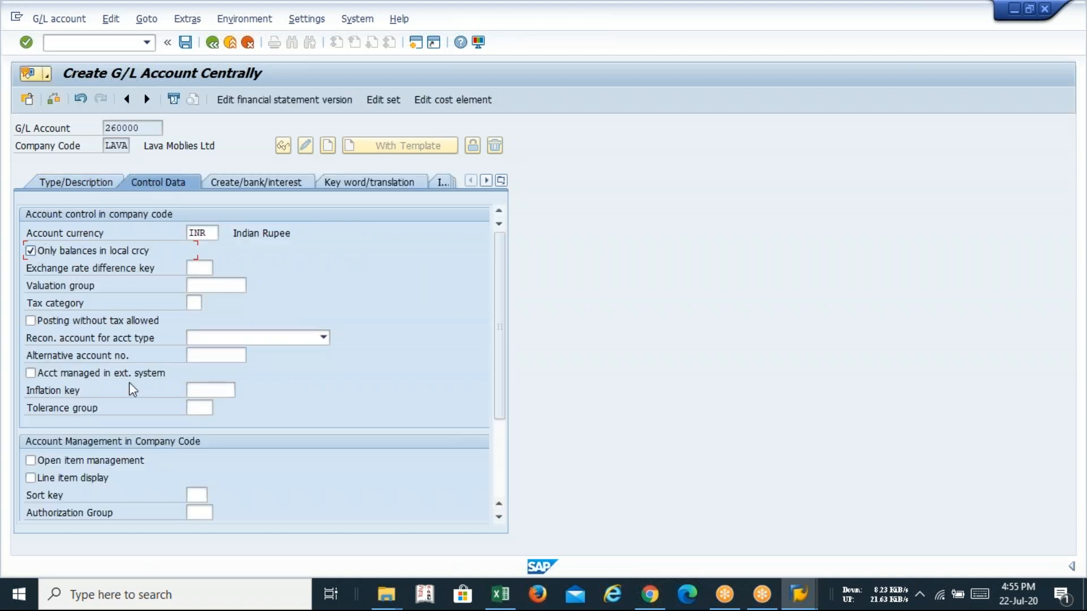
left_click(194, 302)
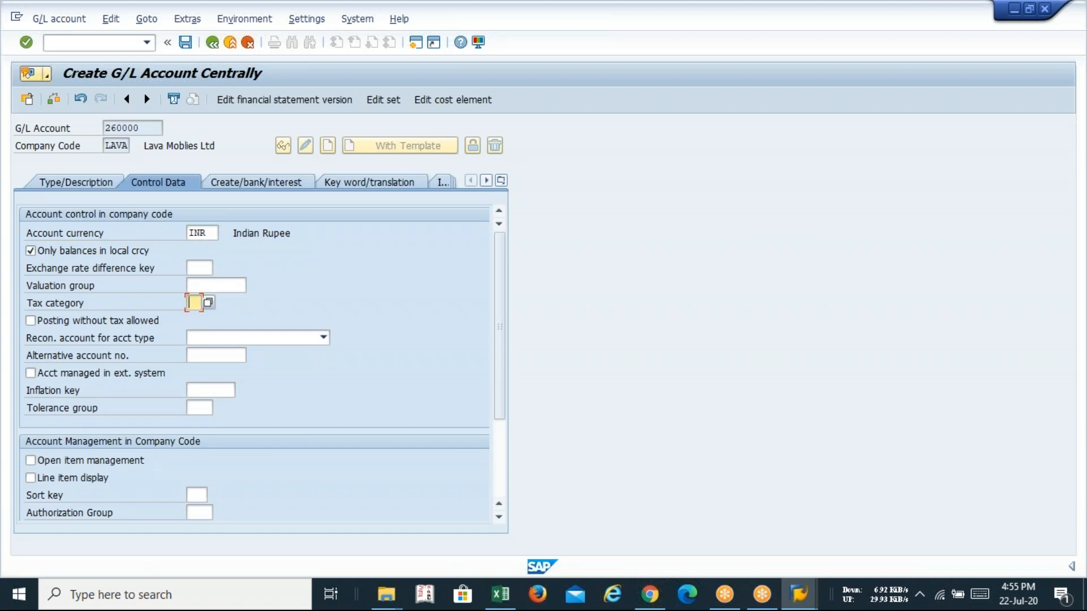
key("Tab")
left_click(35, 323)
left_click(31, 478)
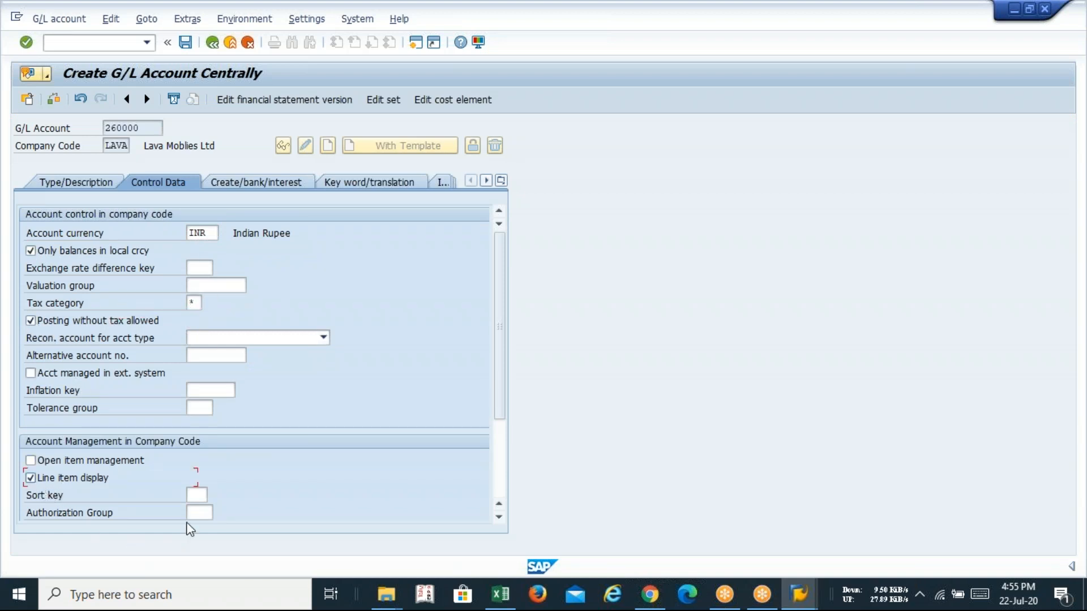
left_click(198, 495)
type("0")
key("Down")
key("Down")
key("Return")
Step: Assign field status group G001 to Input Tax account 260000 and save the new G/L account
left_click(245, 179)
type("g")
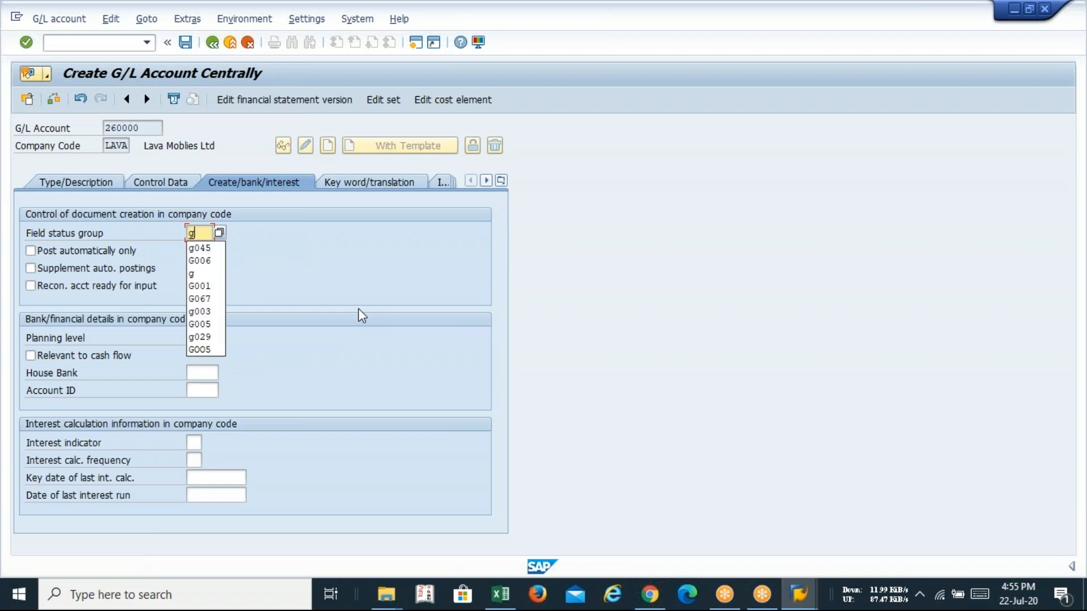
key("Down")
key("Down")
key("Down")
key("Down")
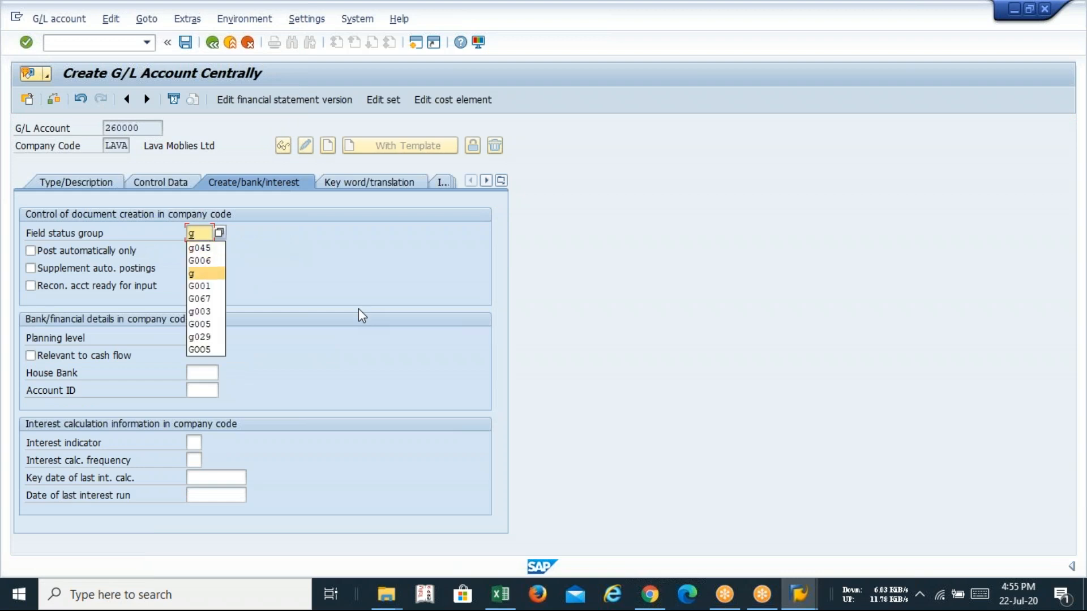
key("Return")
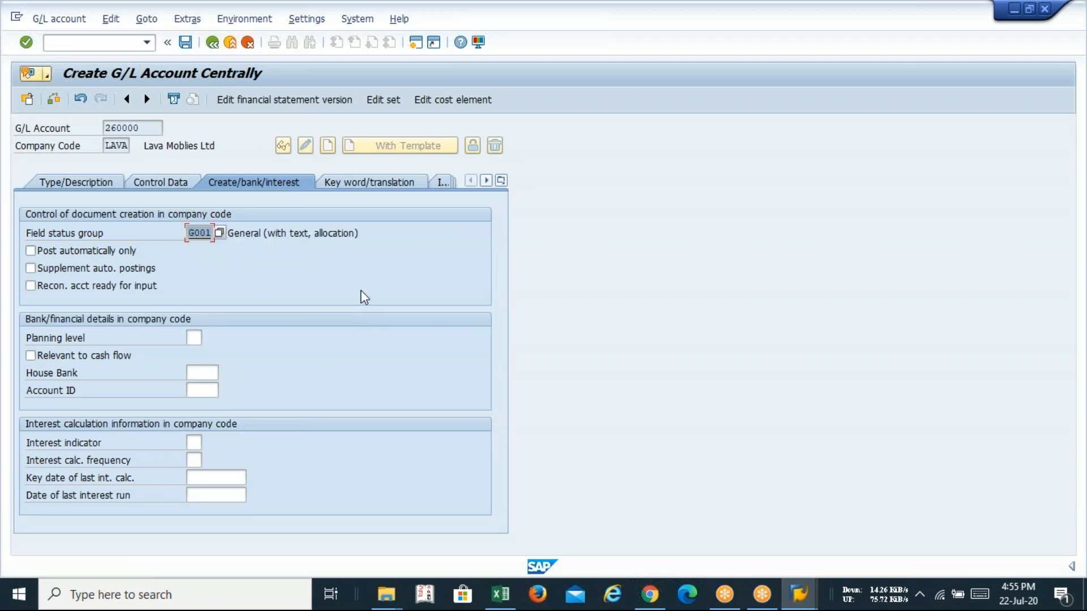
left_click(185, 41)
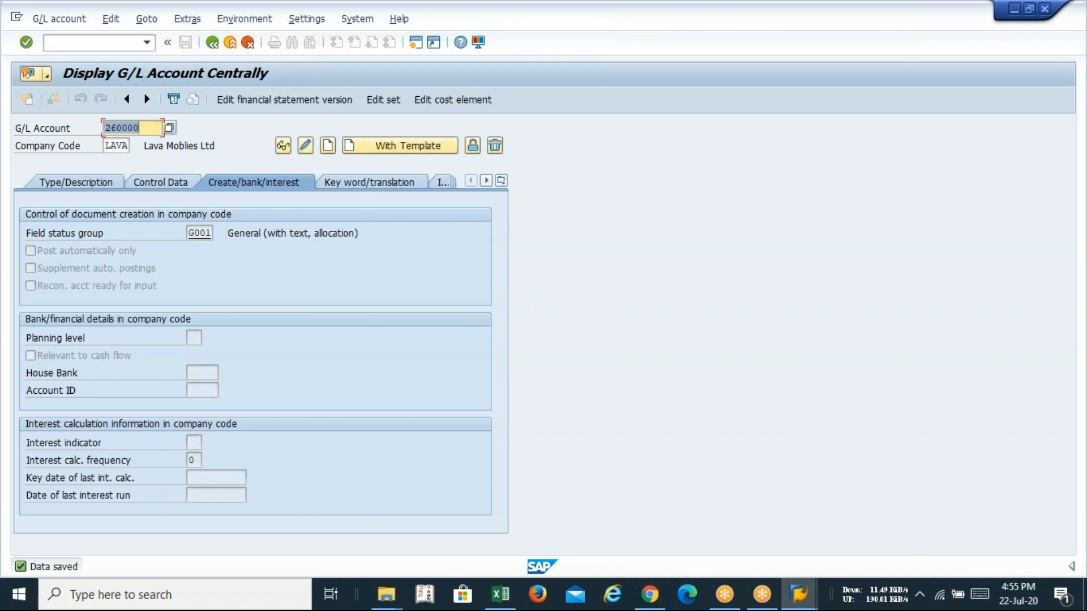
Step: Switch to the sap.xlsx workbook in Excel and enter ASST as the type for the Input tax row
key("alt+Tab")
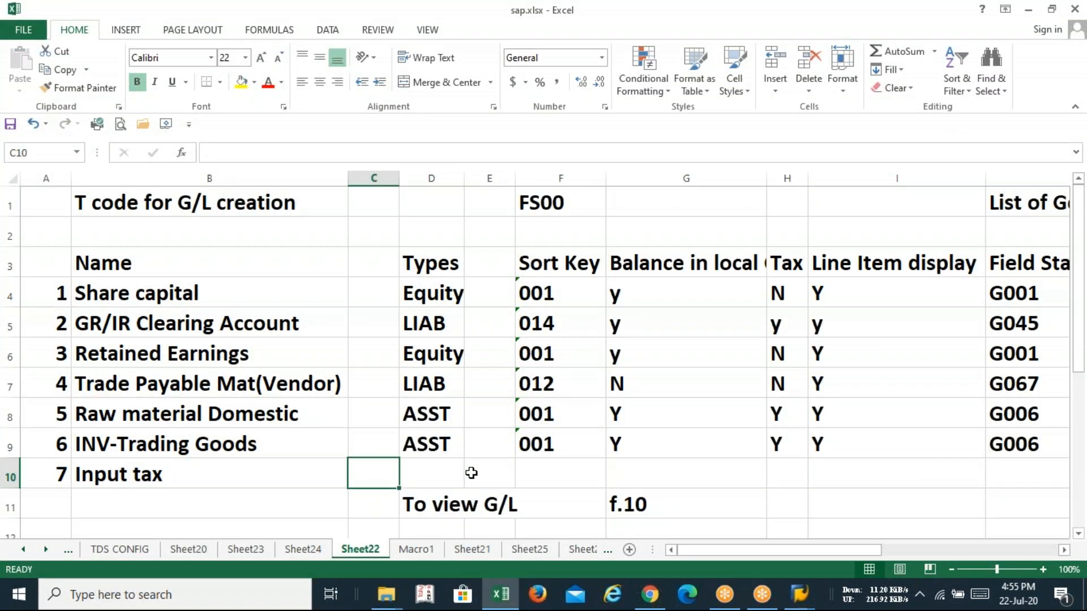
left_click(447, 473)
type("a")
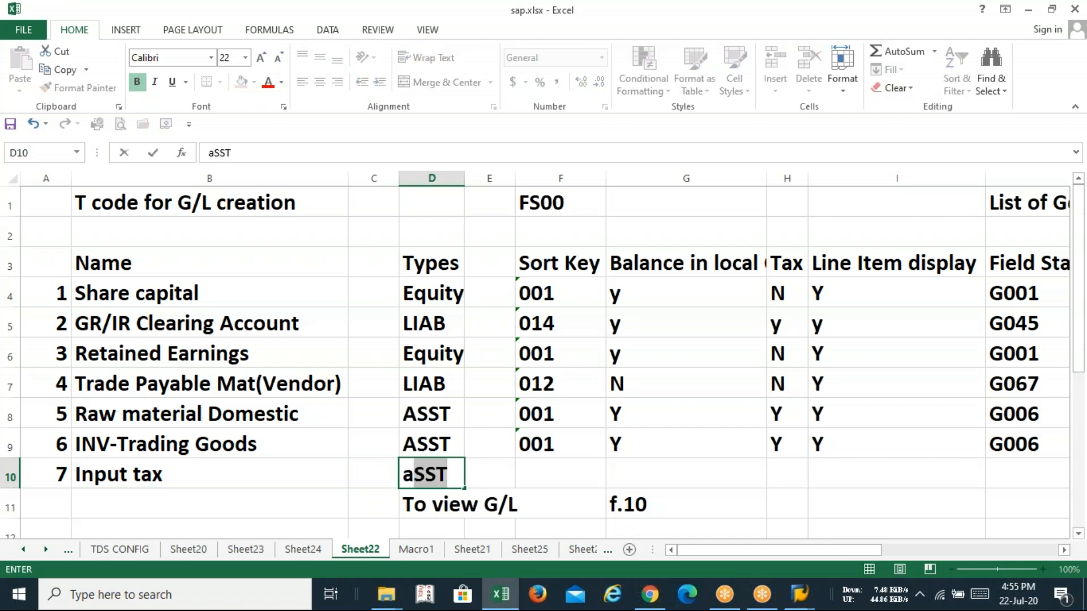
key("BackSpace")
type("ASS")
key("BackSpace")
key("BackSpace")
key("BackSpace")
key("BackSpace")
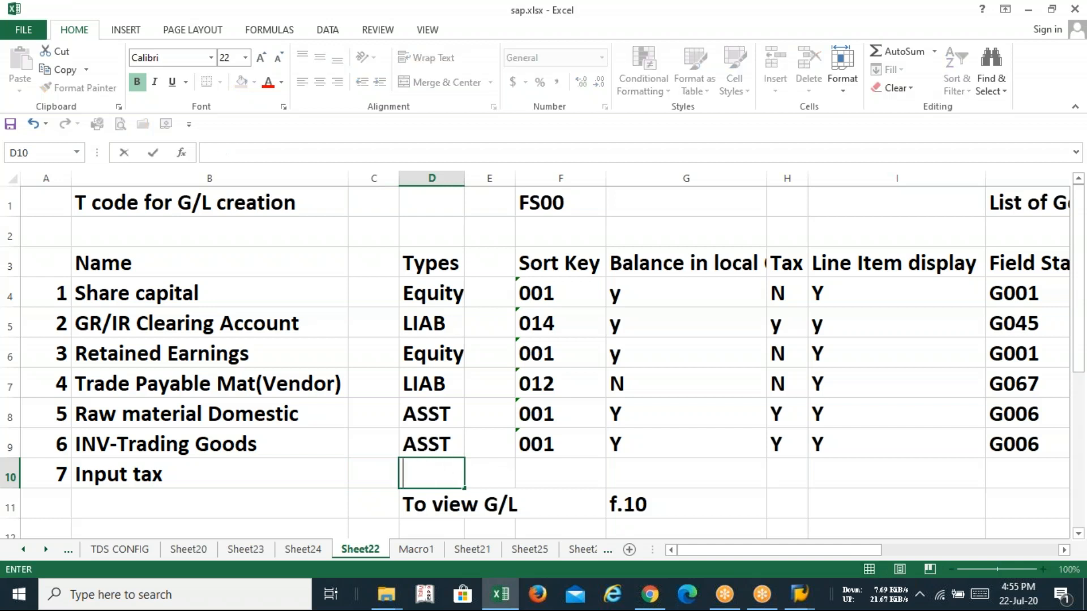
type("A")
key("Tab")
key("Tab")
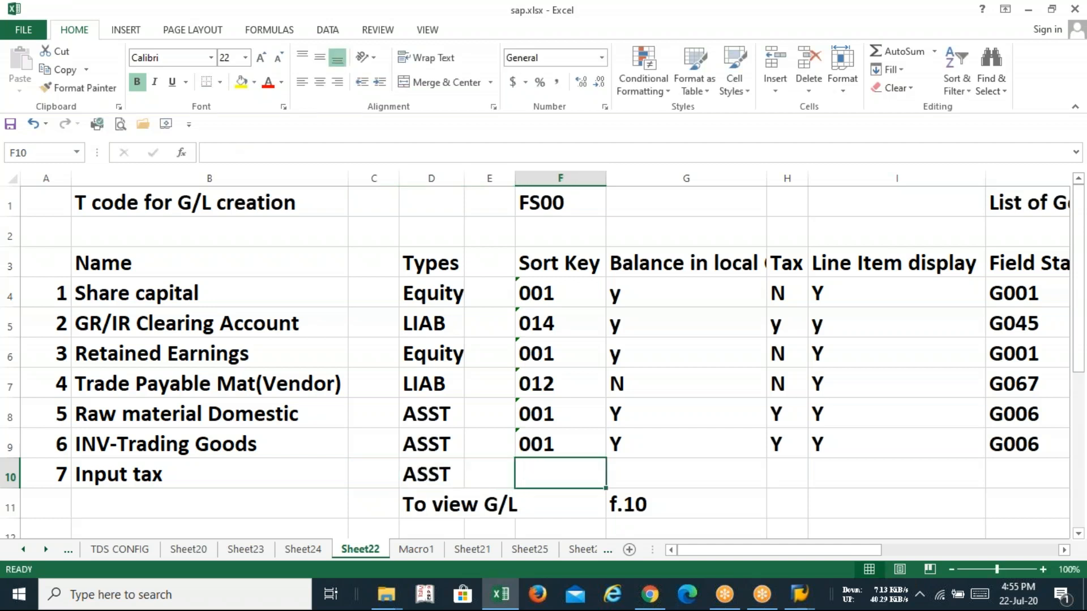
Step: Enter the Input tax sort key as text 001 so that its leading zeros are kept
type("001")
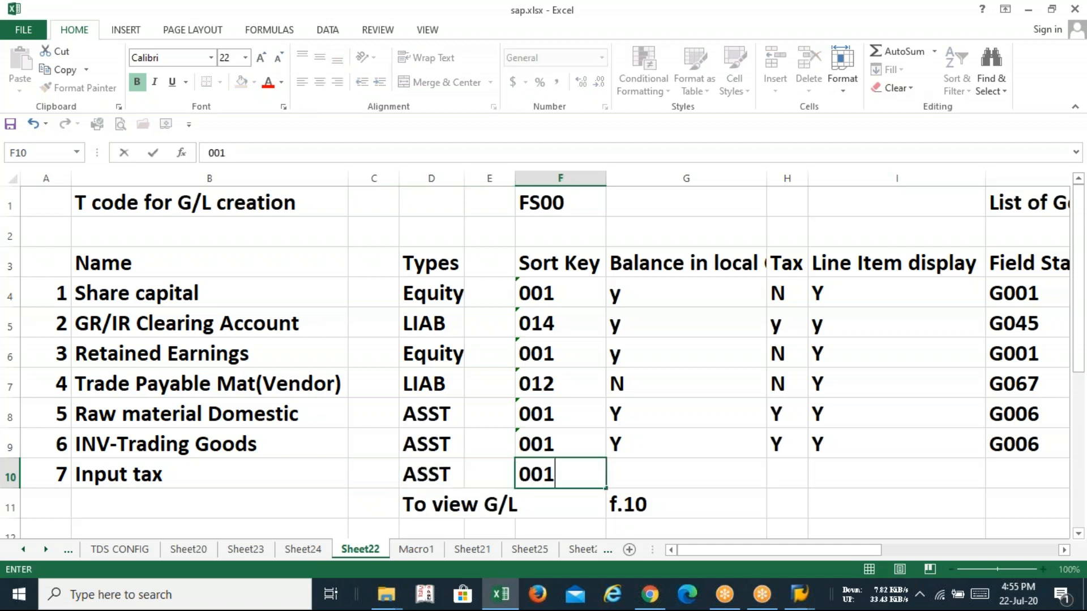
key("Tab")
type("7")
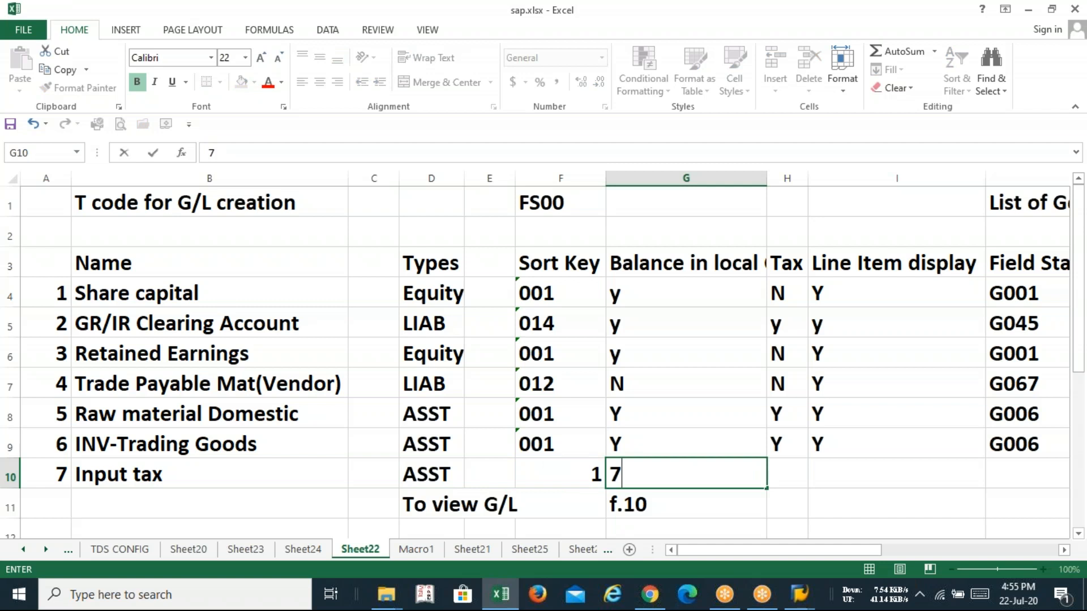
key("BackSpace")
key("Escape")
key("Left")
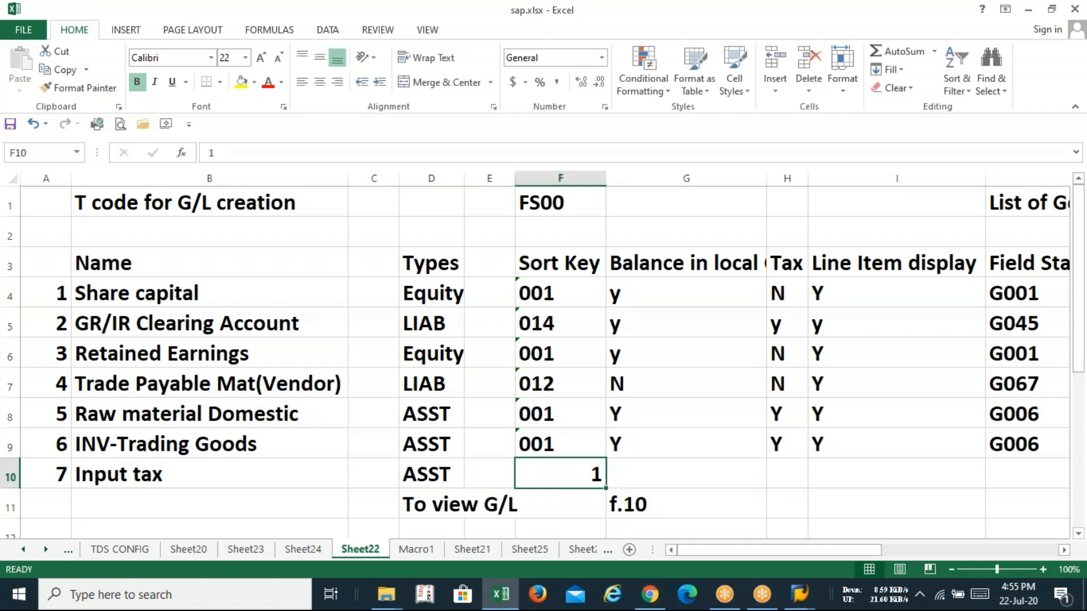
key("BackSpace")
type("'001")
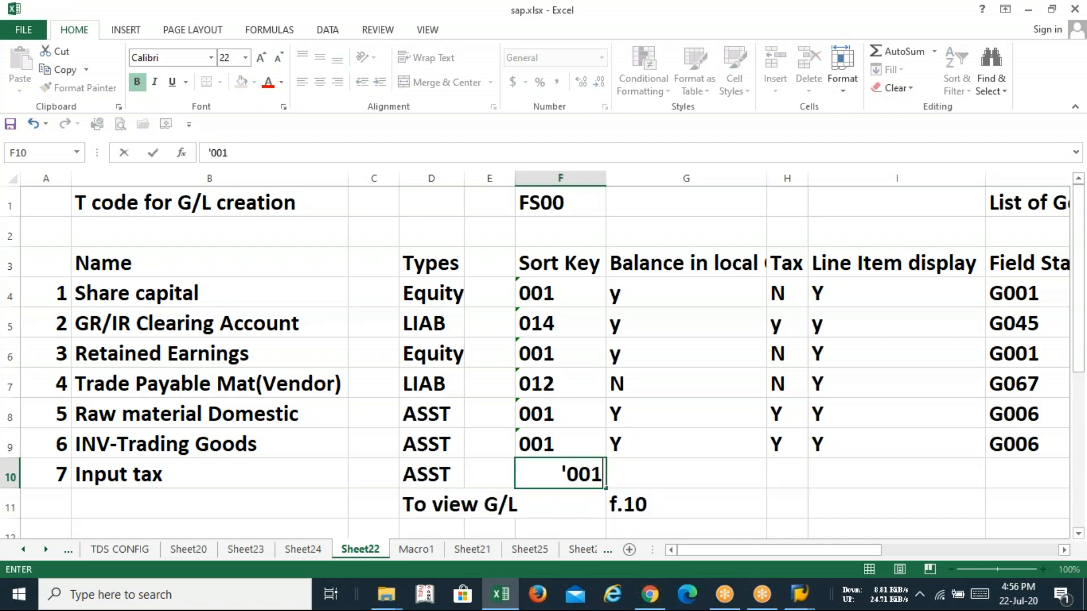
Step: Mark balance in local currency, tax and line item display as Y for the Input tax row
key("Tab")
type("Y")
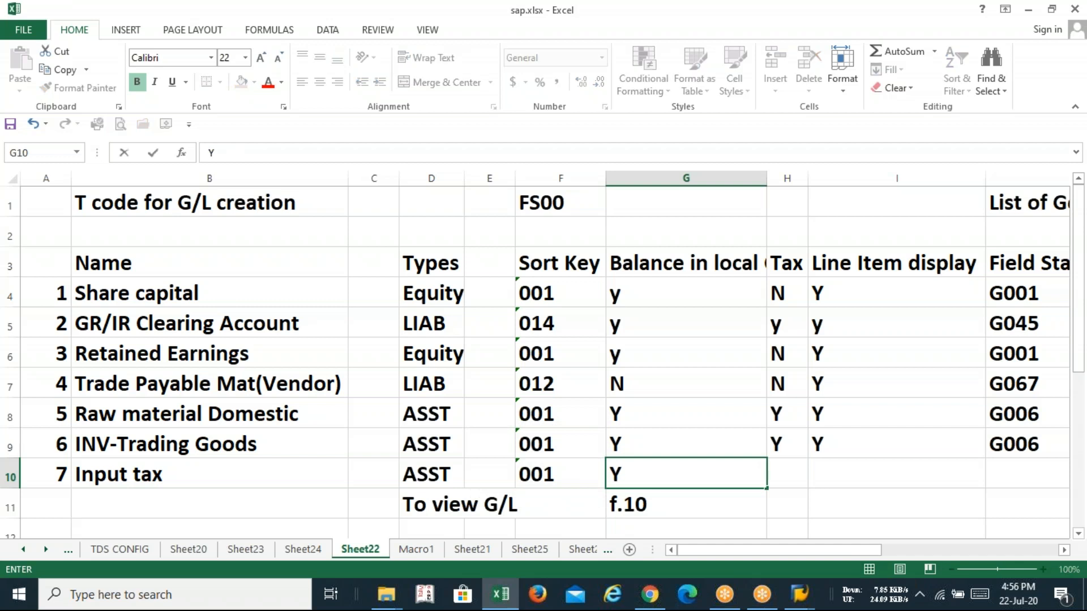
key("Tab")
type("Y")
key("Tab")
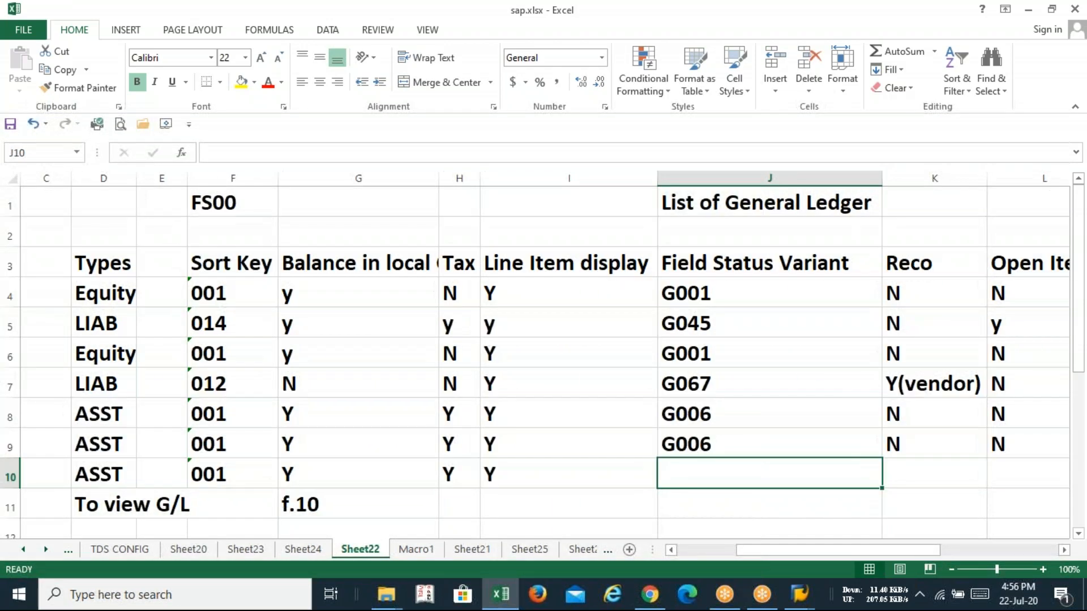
Step: Enter G001 as the field status variant of the Input tax row
type("G")
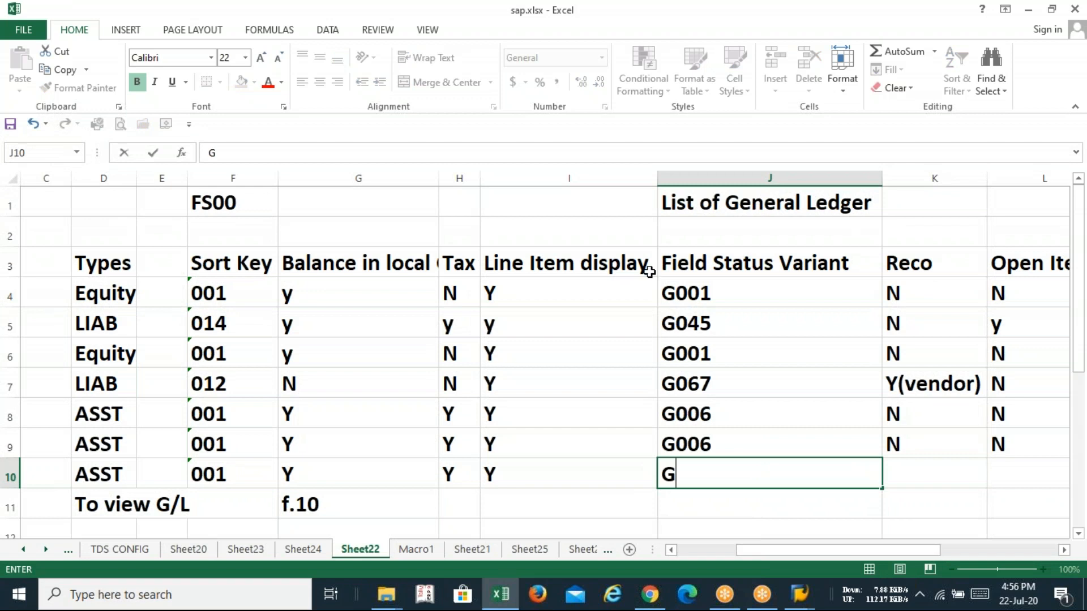
left_click(770, 145)
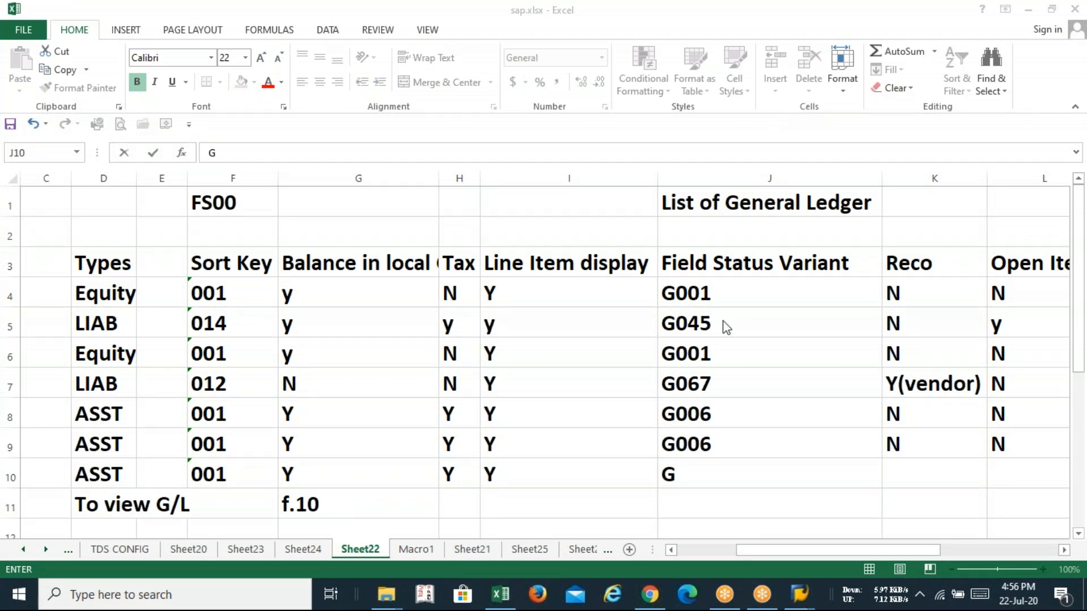
left_click(691, 475)
type("001")
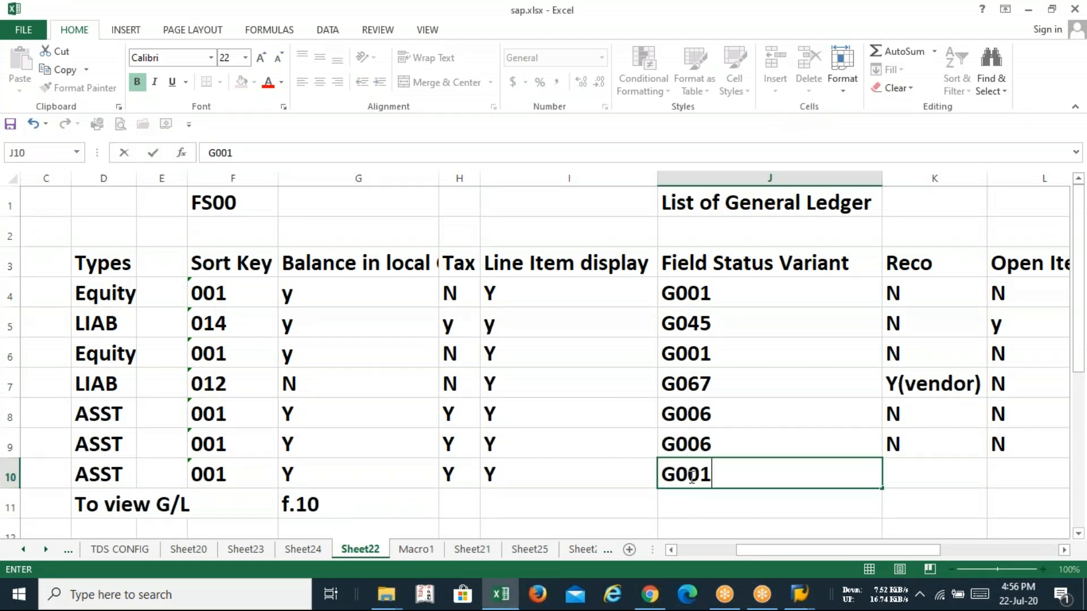
key("Tab")
key("Tab")
key("Tab")
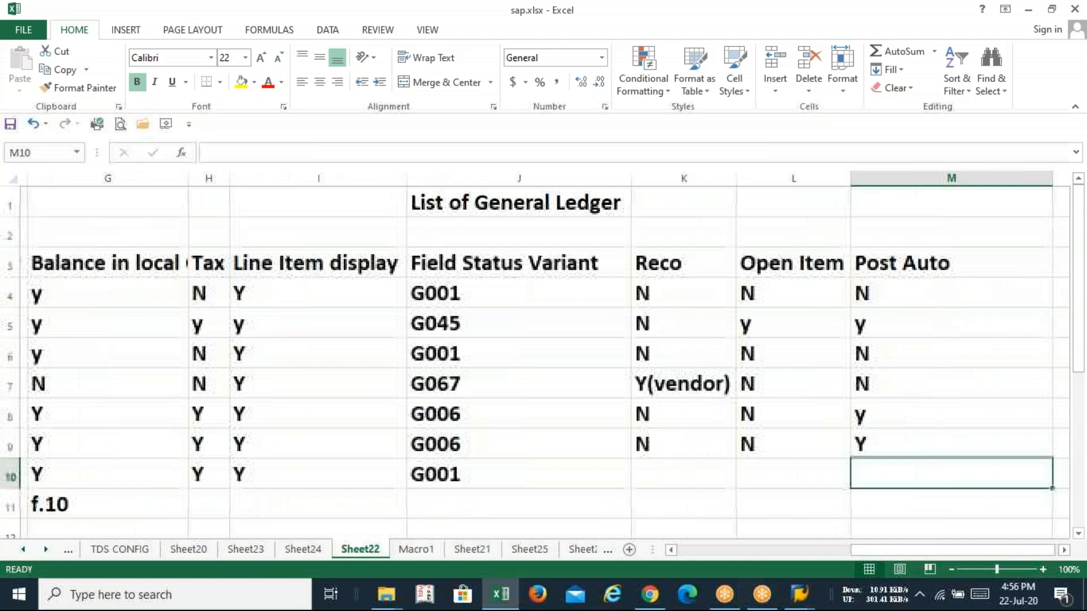
Step: Complete the Input tax row with N for Reco, N for Open Item and Y for Post Auto
left_click(690, 469)
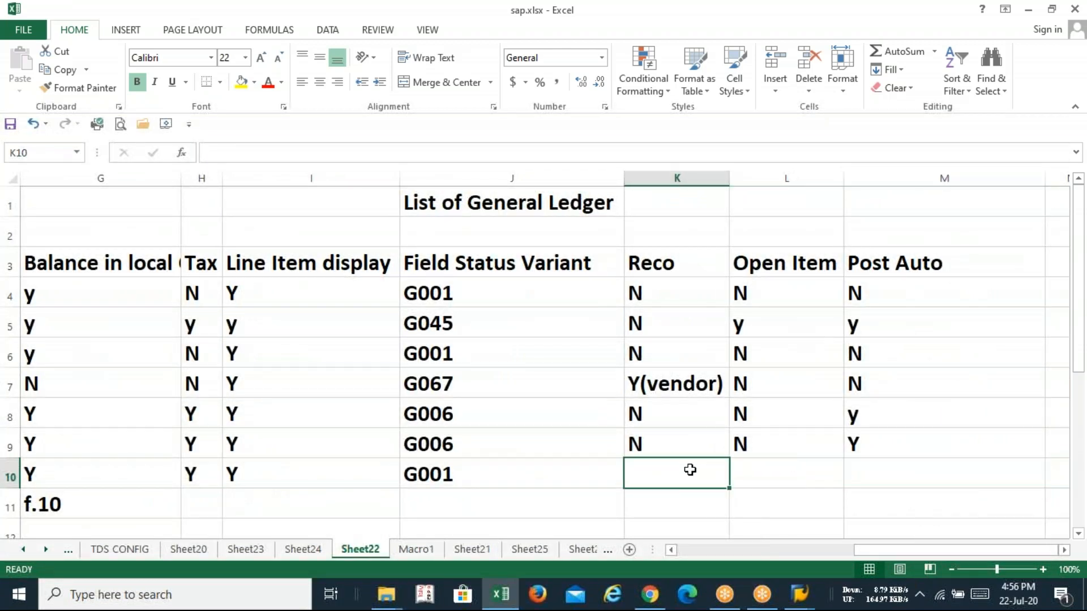
type("N")
key("Tab")
key("Tab")
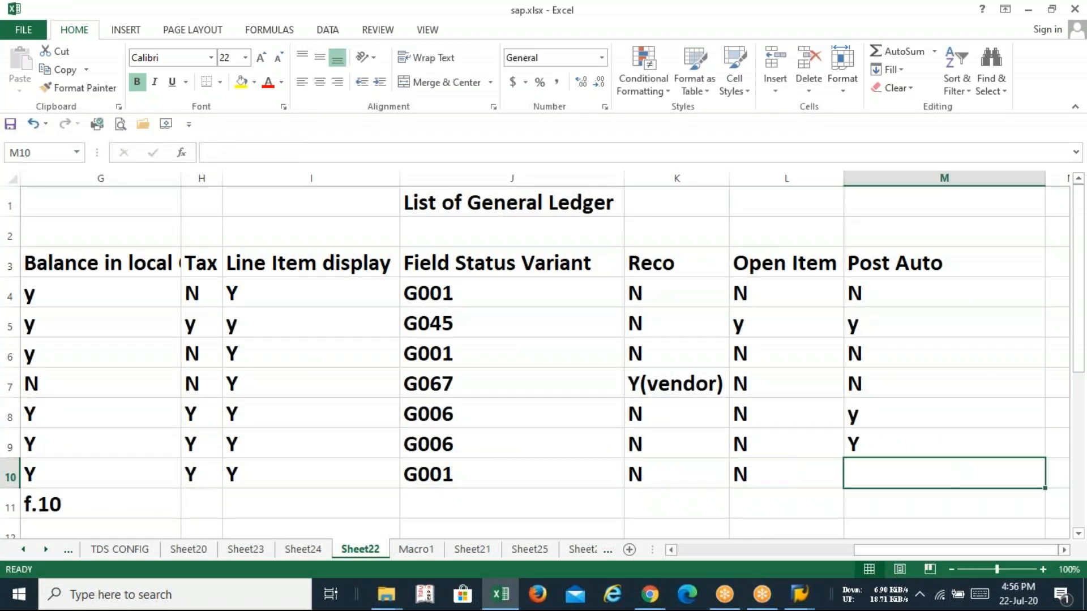
key("Tab")
left_click(690, 472)
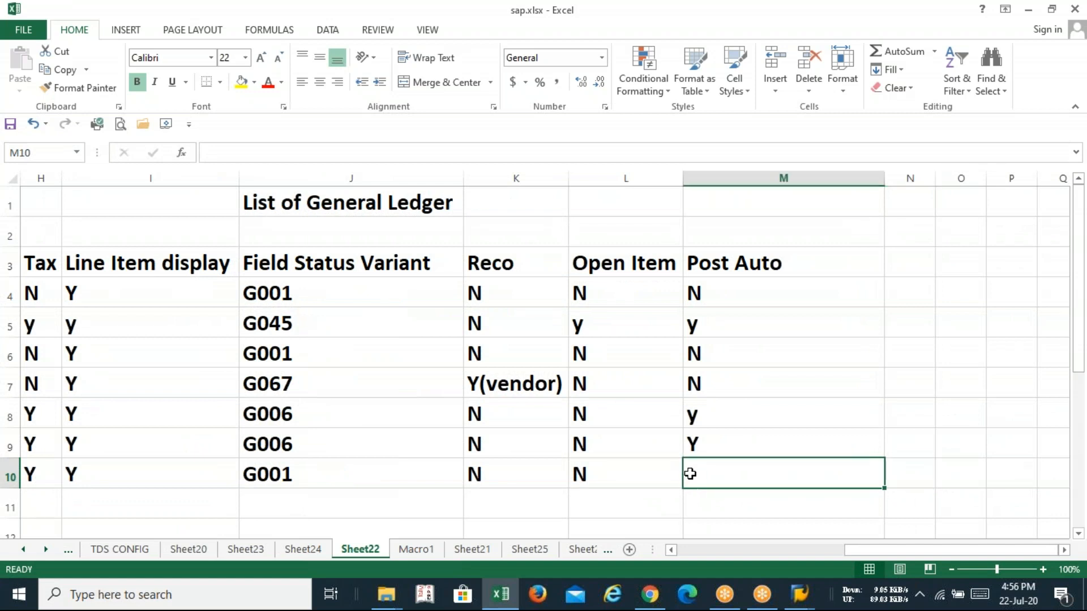
type("Y")
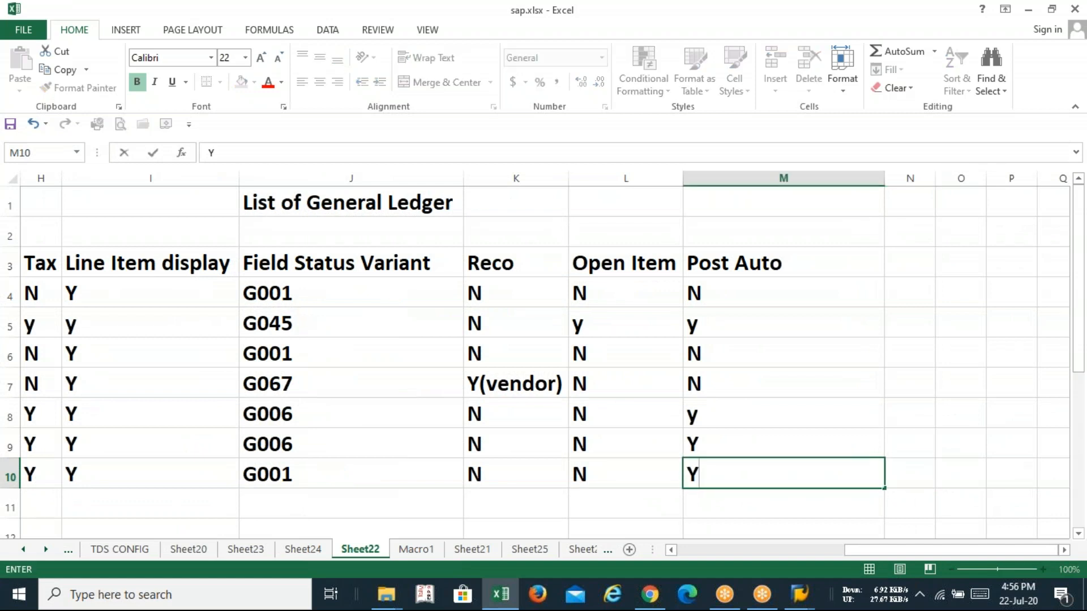
key("Tab")
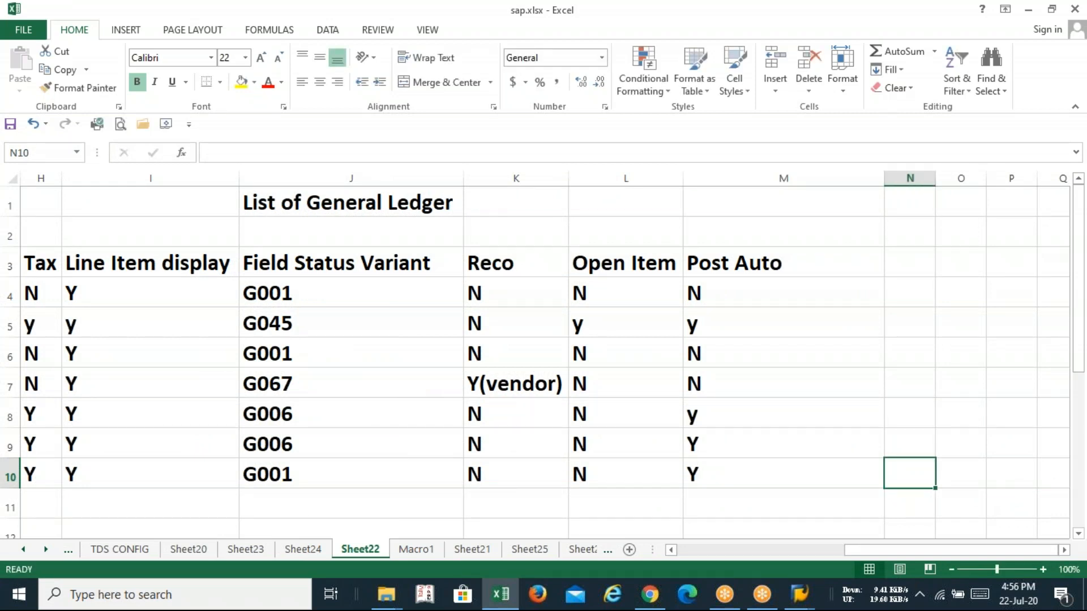
key("Left")
key("Left")
key("Left")
key("Left")
key("Left")
key("Left")
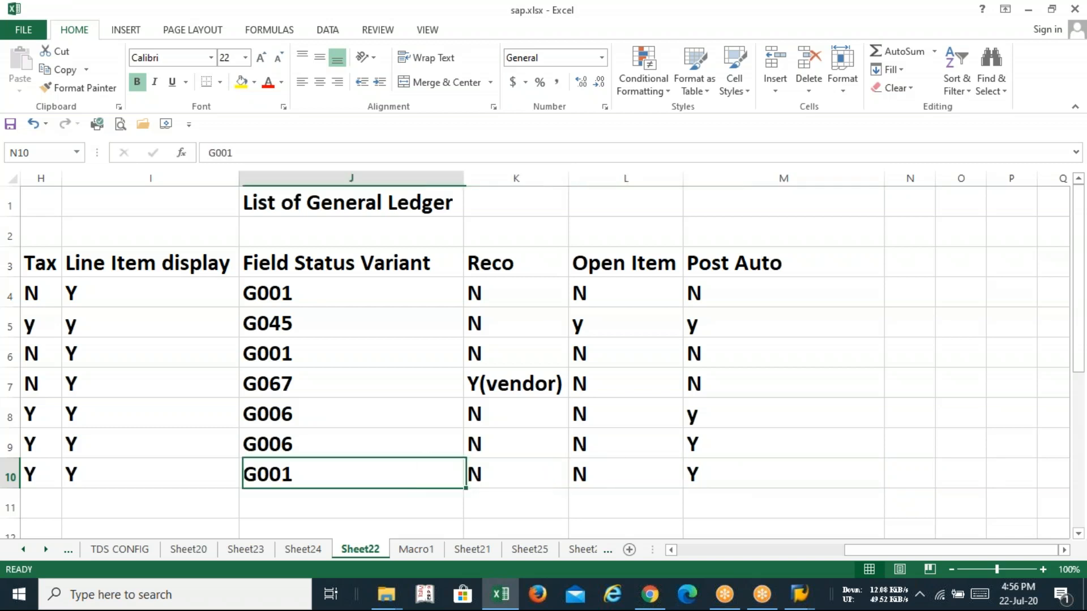
key("Left")
key("Left")
Step: Switch to SAP, set account 260000 in company code LAVA to post automatically only, and save it despite the warning
key("alt+Tab")
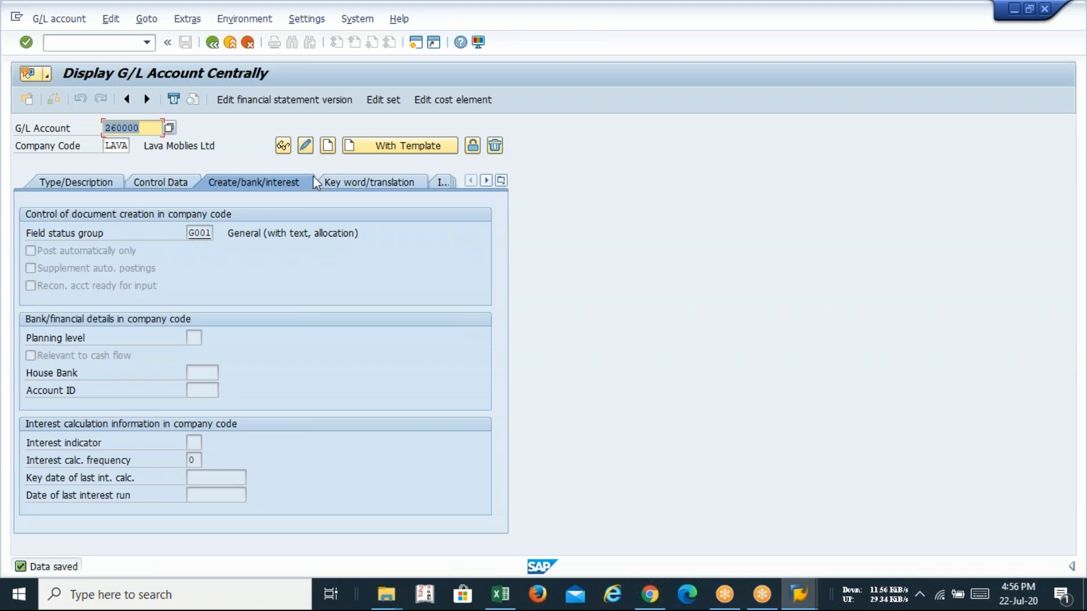
left_click(305, 146)
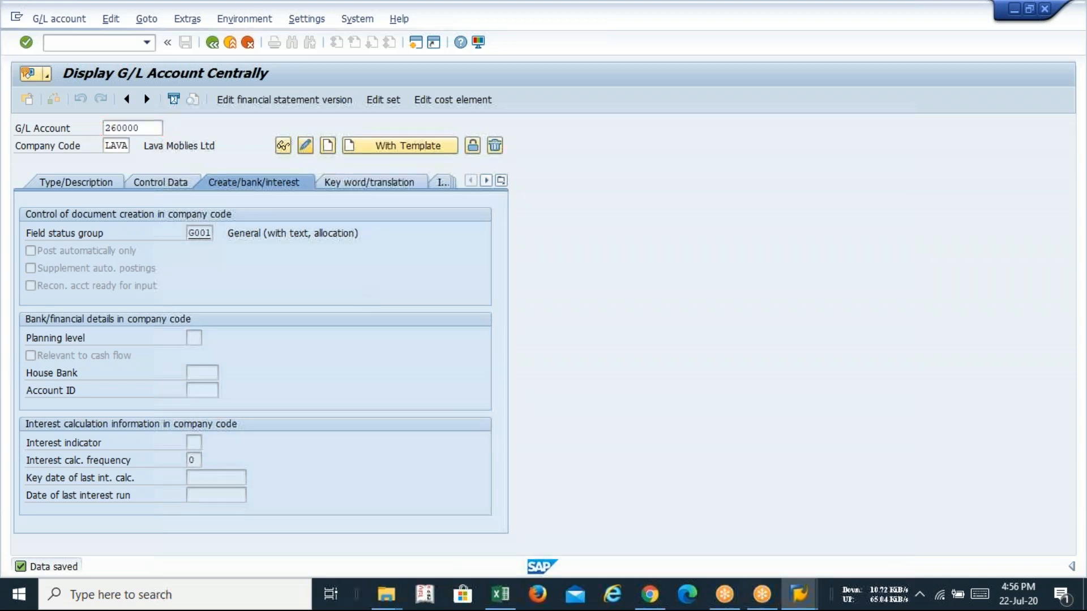
left_click(30, 250)
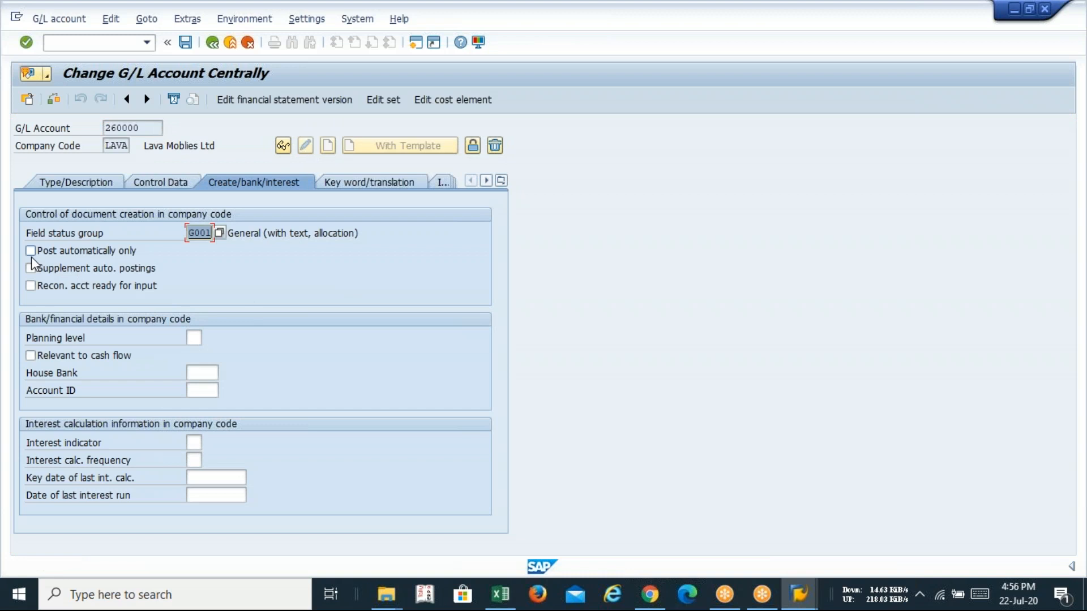
left_click(185, 42)
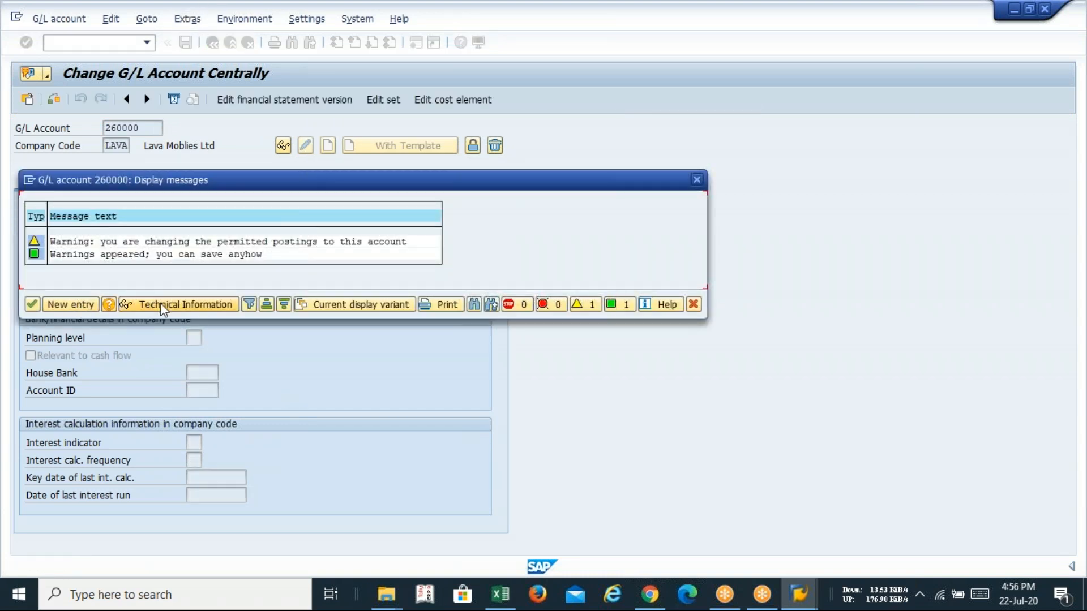
left_click(32, 304)
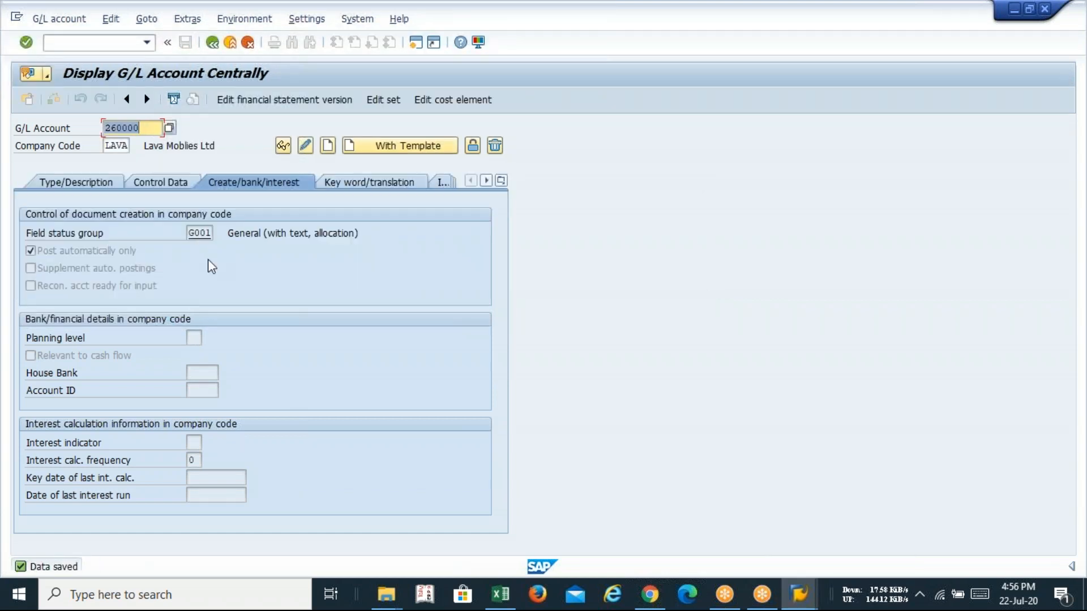
Step: Remove the post automatically only setting from account 260000 and save the account again
left_click(305, 145)
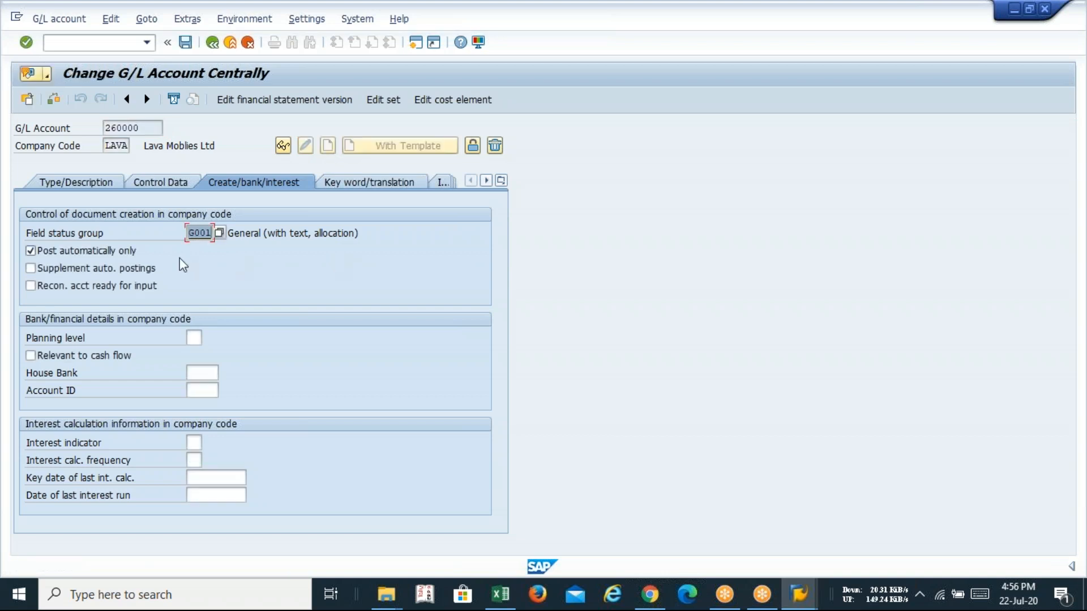
left_click(30, 251)
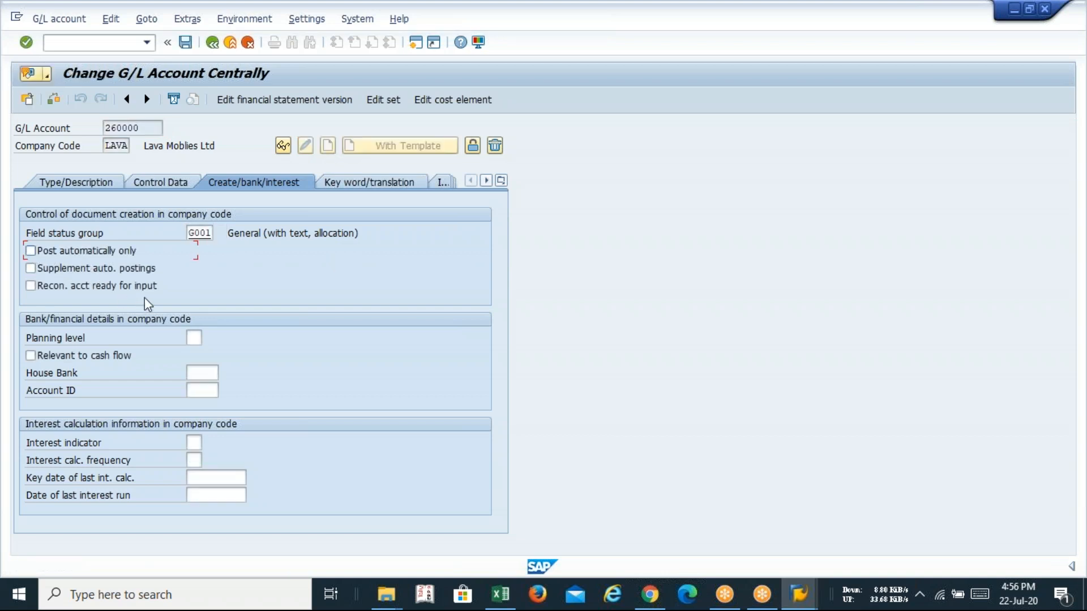
left_click(185, 42)
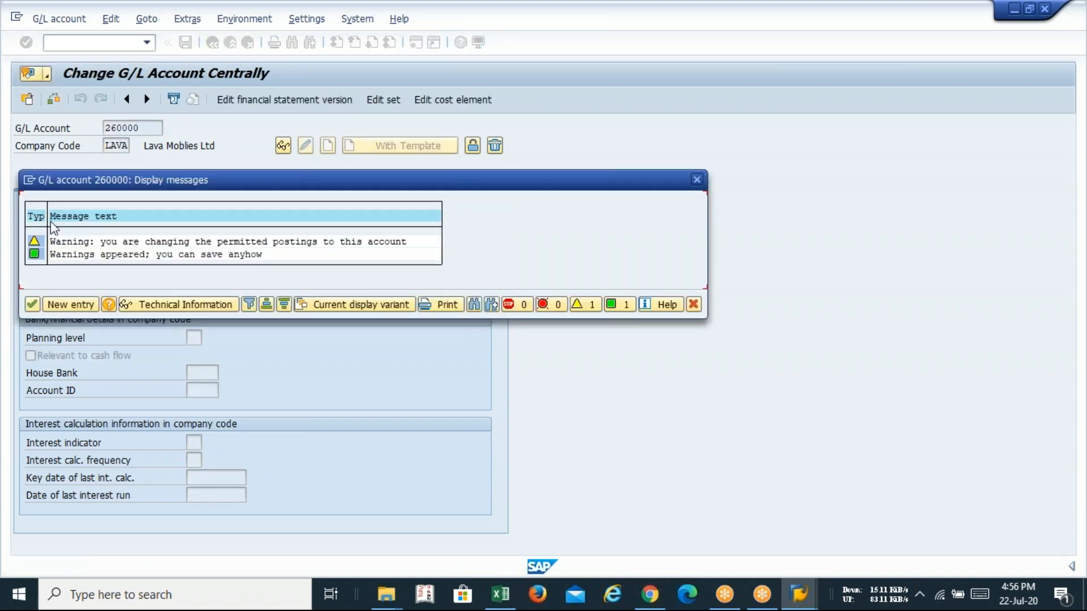
left_click(32, 304)
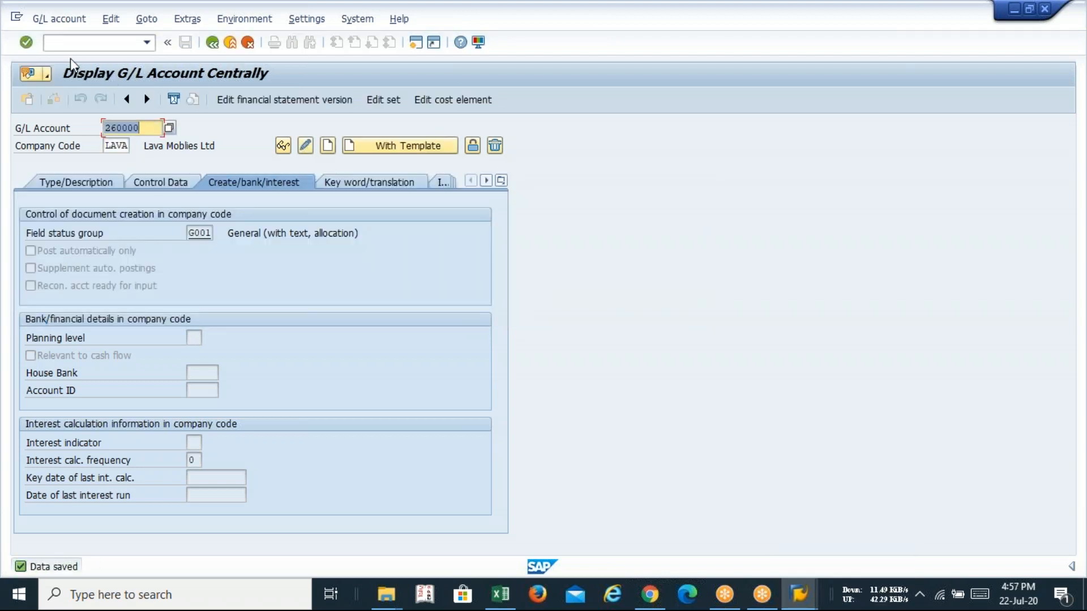
Step: Leave the G/L account maintenance for the SAP Easy Access screen with /n and switch back to the Excel workbook
left_click(72, 42)
type("/n")
key("Return")
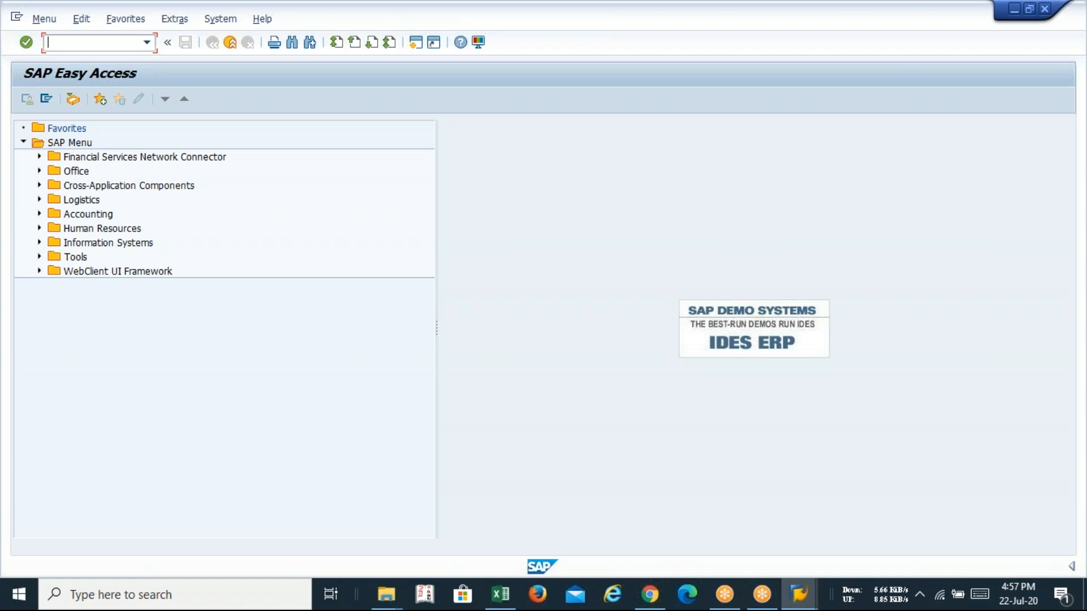
key("alt+Tab")
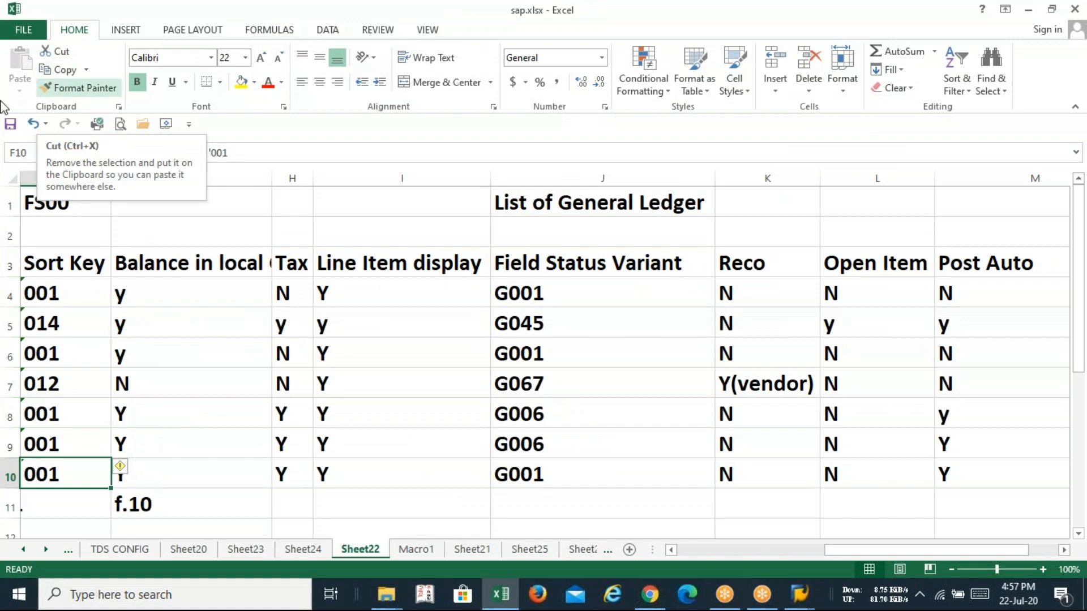
Step: Review the G/L account names and their settings in the G/L creation list, from GR/IR Clearing Account to INV-Trading Goods
left_click(90, 321)
key("Left")
key("Left")
key("Left")
key("Left")
key("Left")
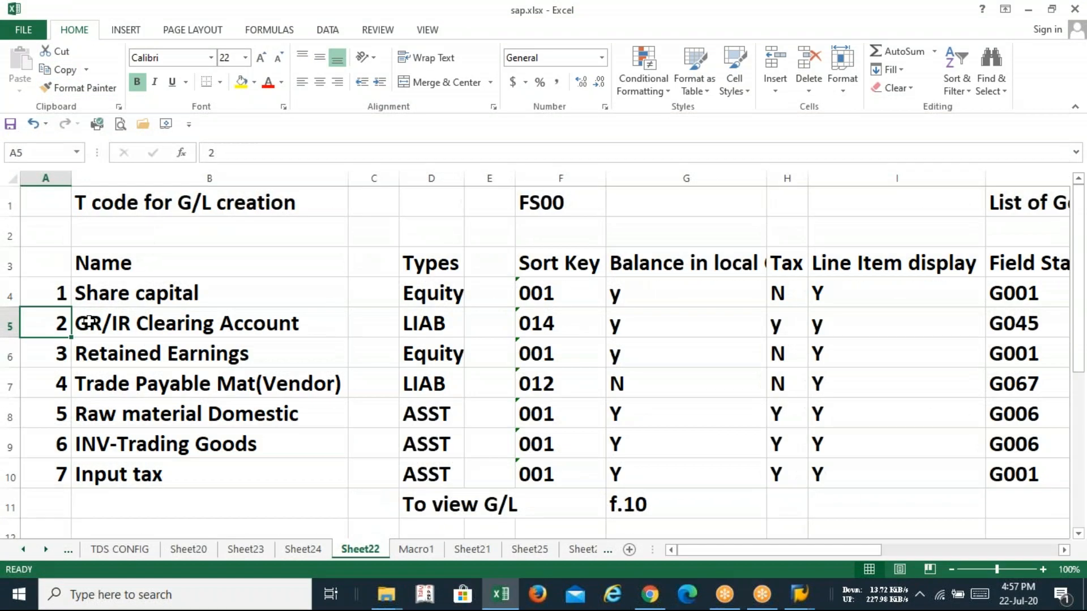
key("Right")
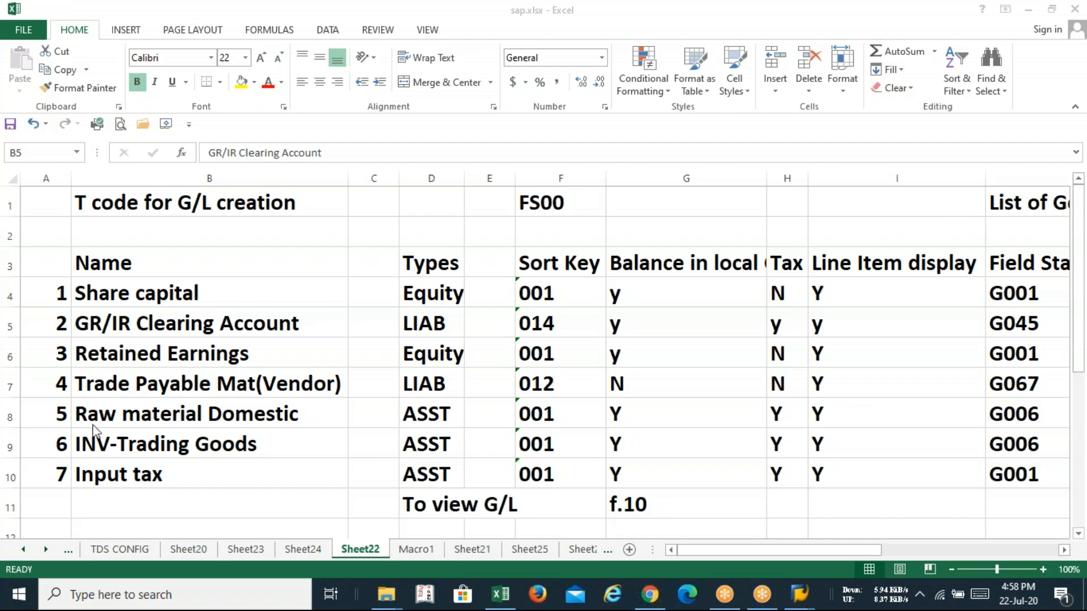
left_click(99, 451)
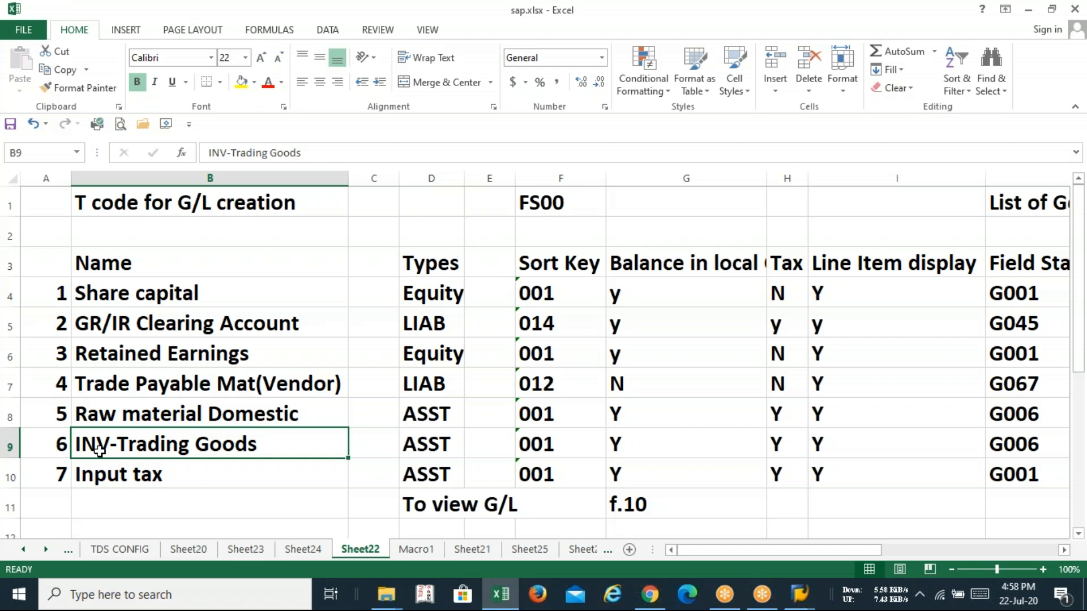
Step: Open Sheet21 and examine the final configuration entries, comparing the ob40 tax code assignment with the OBYC integration of MM with FI
left_click(465, 550)
left_click(252, 248)
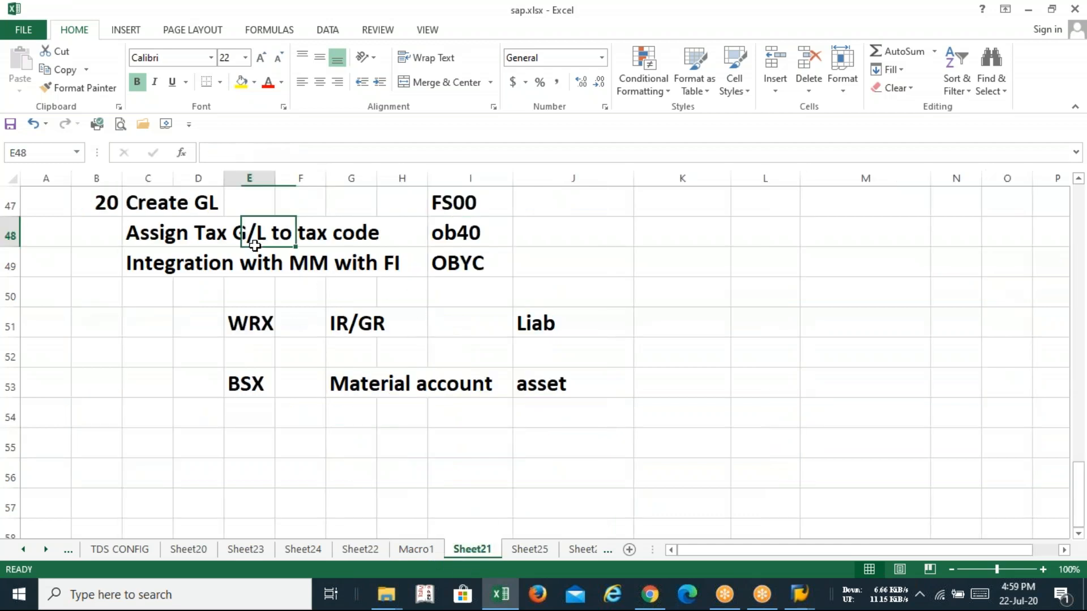
key("Up")
key("Up")
key("Up")
key("Up")
key("Up")
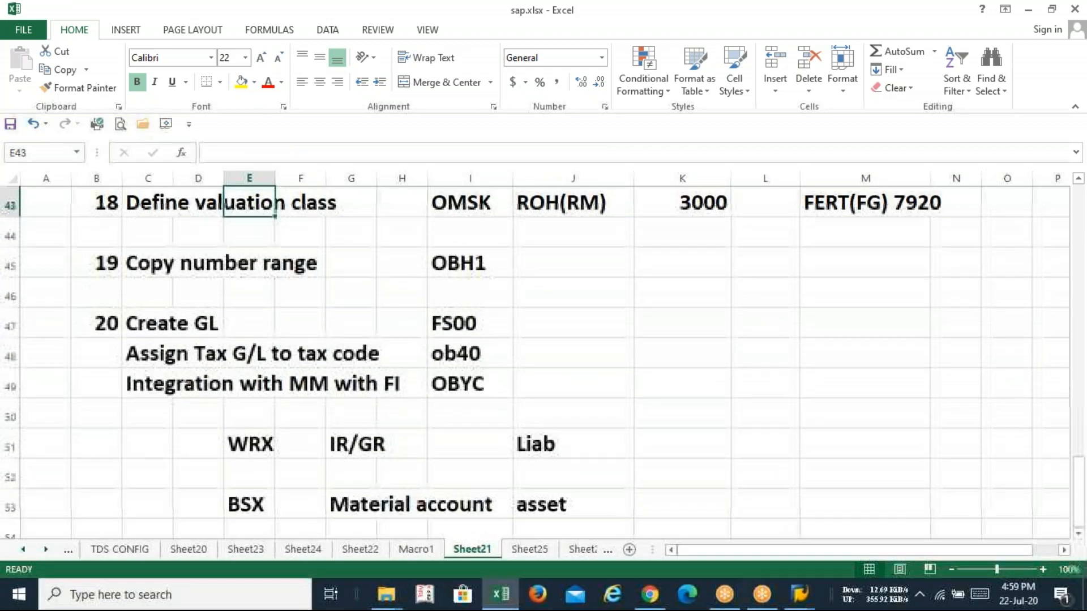
key("Down")
key("Down")
key("Down")
key("Down")
key("Down")
key("Down")
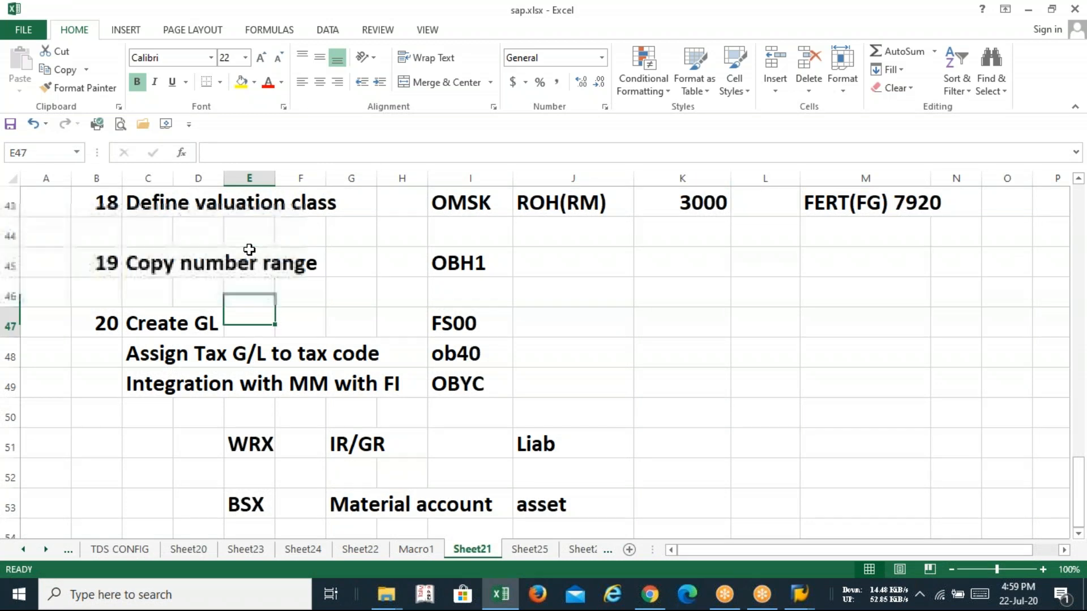
key("Right")
key("Right")
key("Right")
key("Right")
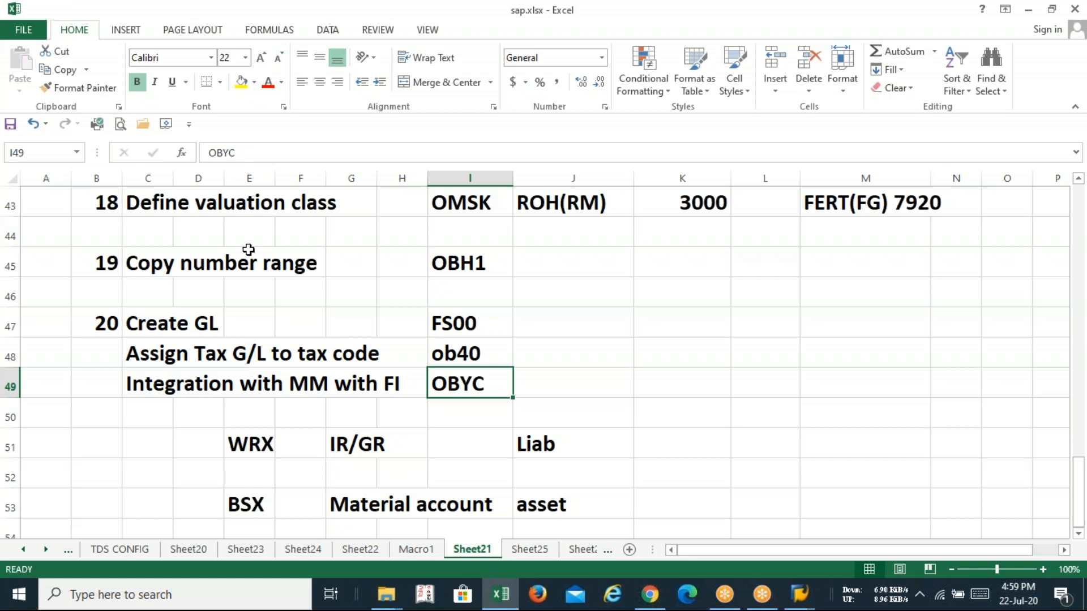
key("Up")
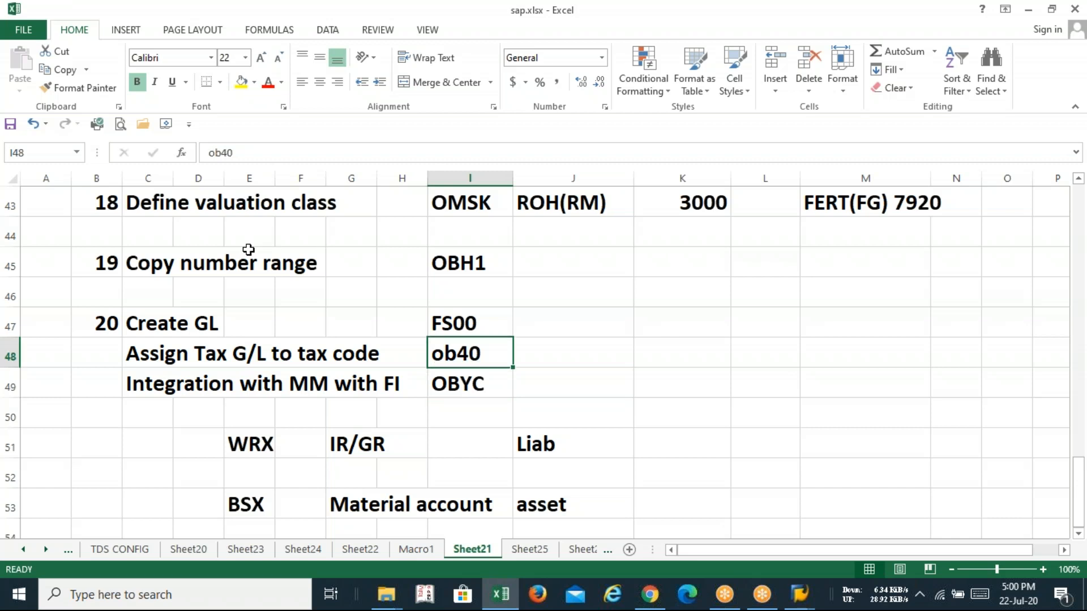
key("Down")
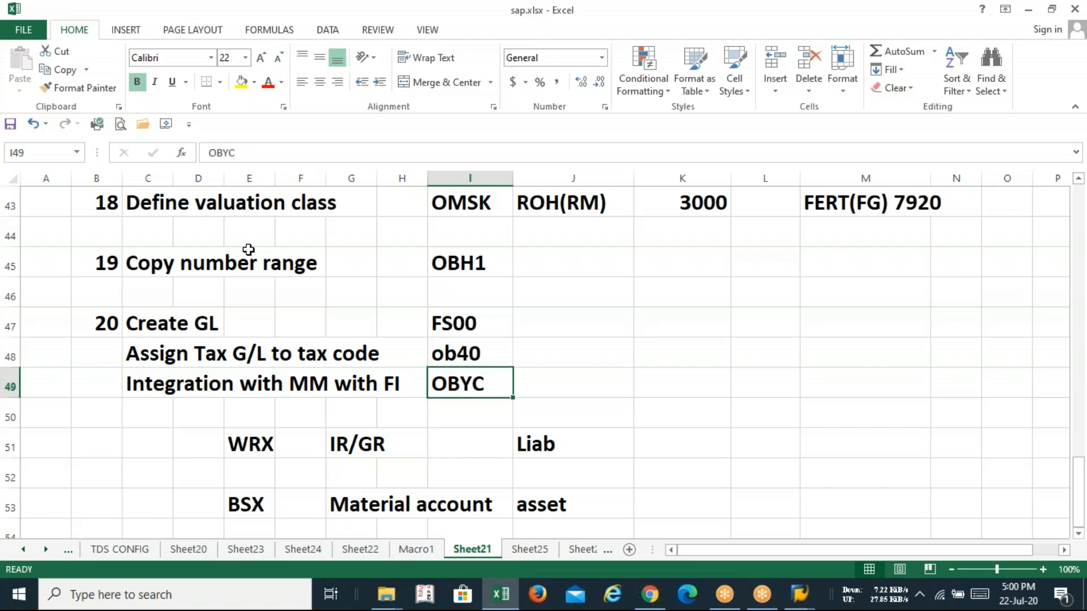
key("Up")
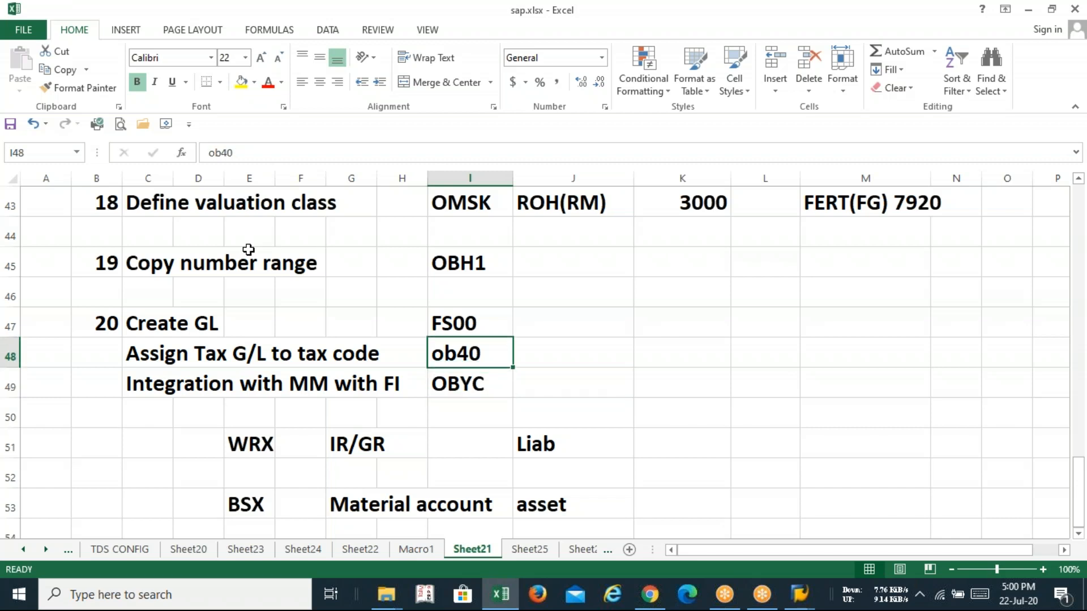
key("Down")
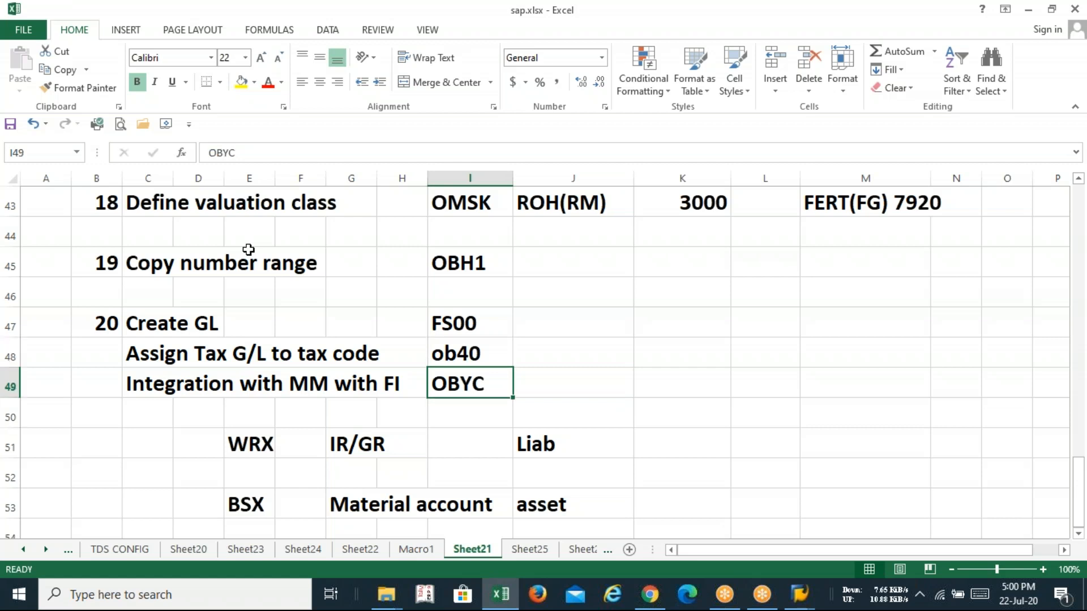
key("Up")
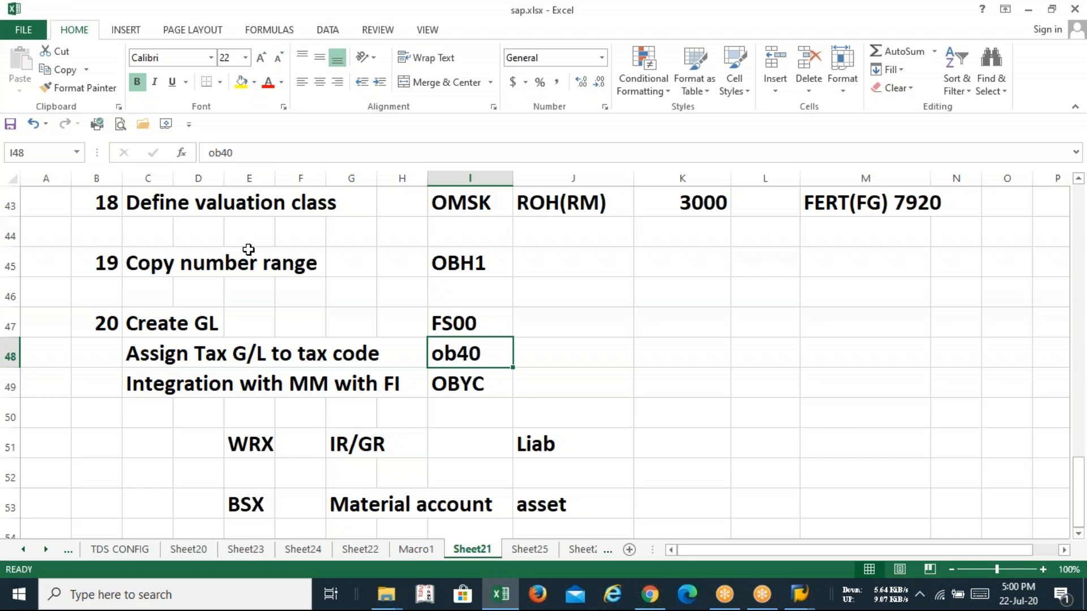
Step: Review the earlier MM configuration steps in Sheet21 back to Maintain Cocd MM, including material types, tolerance limits and tax code defaults
key("Up")
key("Up")
key("Up")
key("Up")
key("Up")
key("Up")
key("Up")
key("Up")
key("Up")
key("Up")
key("Up")
key("Up")
key("Up")
key("Up")
key("Up")
key("Up")
key("Up")
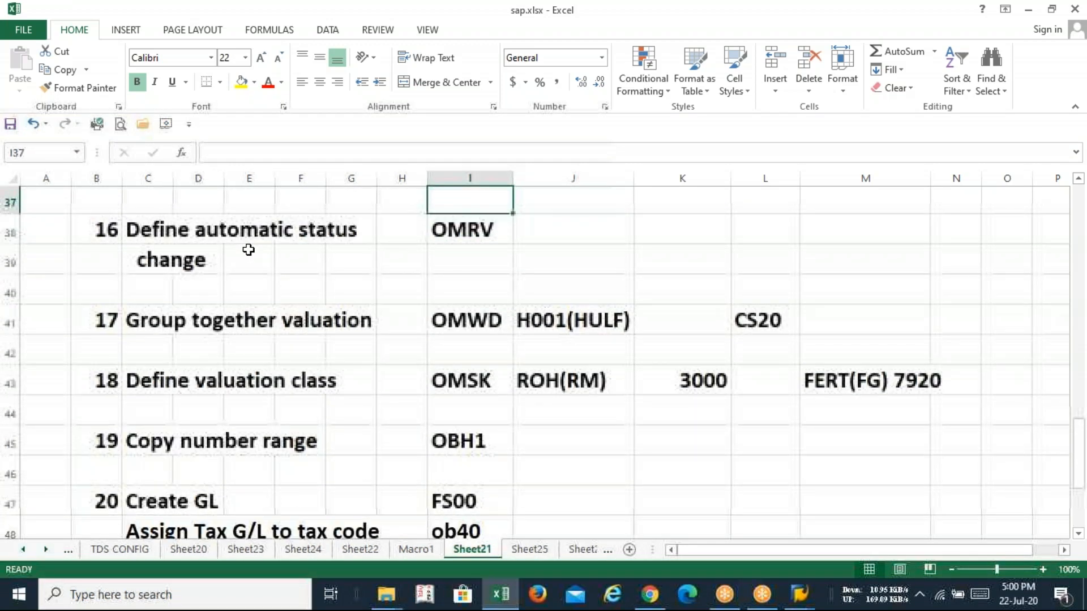
key("Up")
key("Up")
key("Up")
key("Up")
key("Up")
key("Up")
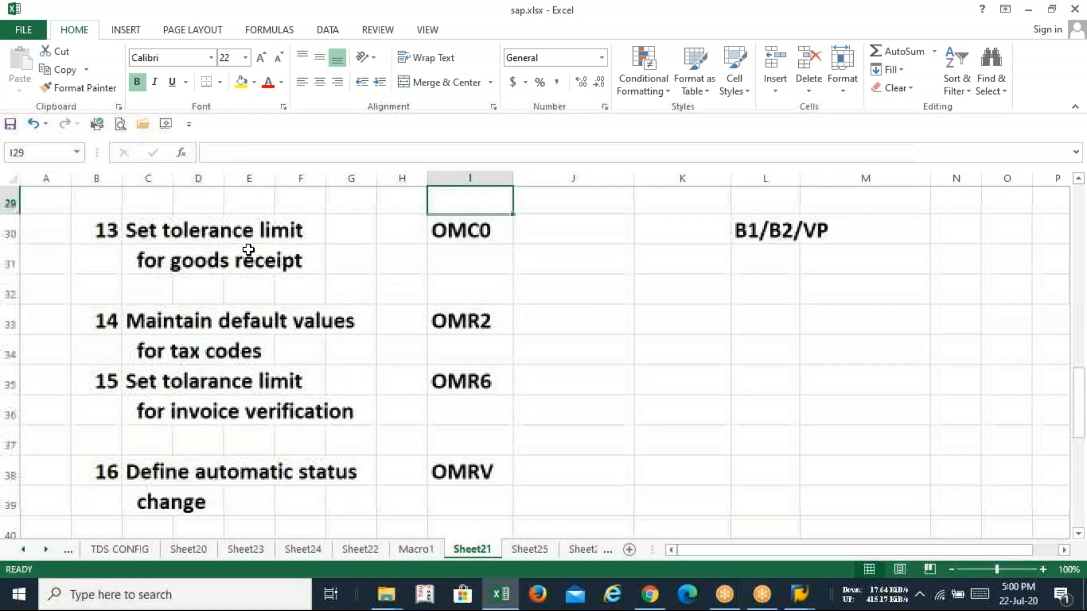
key("Up")
key("Up")
key("Up")
key("Up")
key("Up")
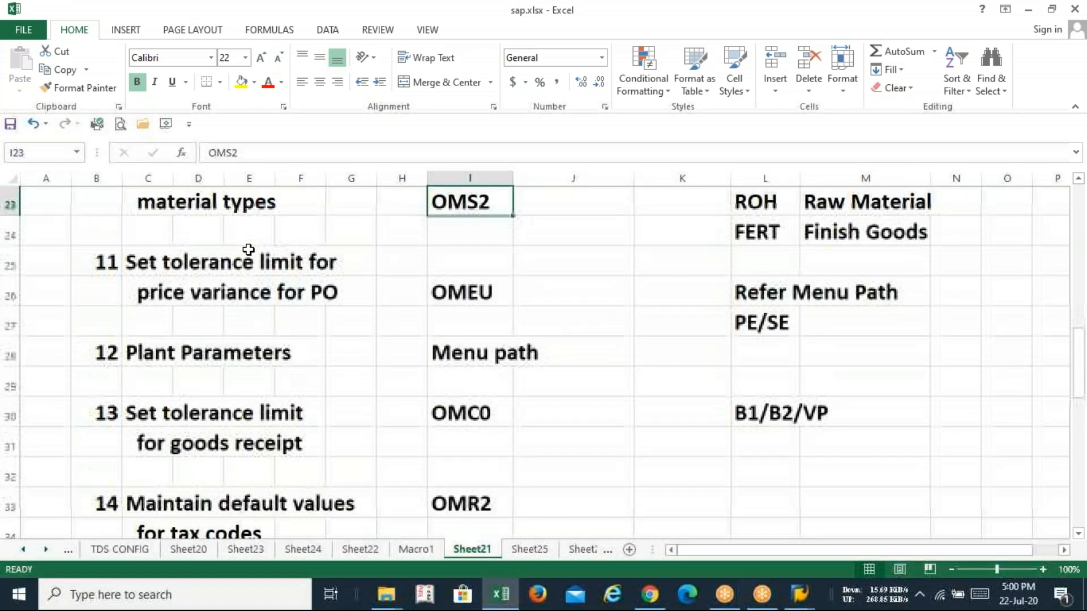
key("Up")
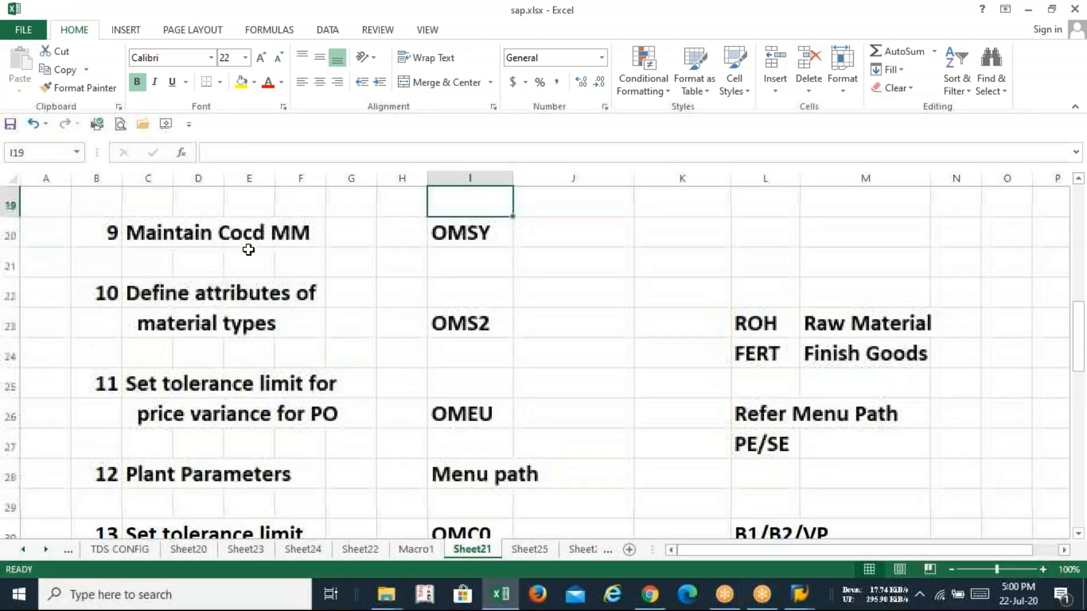
key("Down")
key("Down")
key("Down")
key("Down")
key("Down")
key("Down")
key("Down")
key("Down")
key("Down")
key("Down")
key("Down")
key("Down")
key("Down")
key("Down")
key("Down")
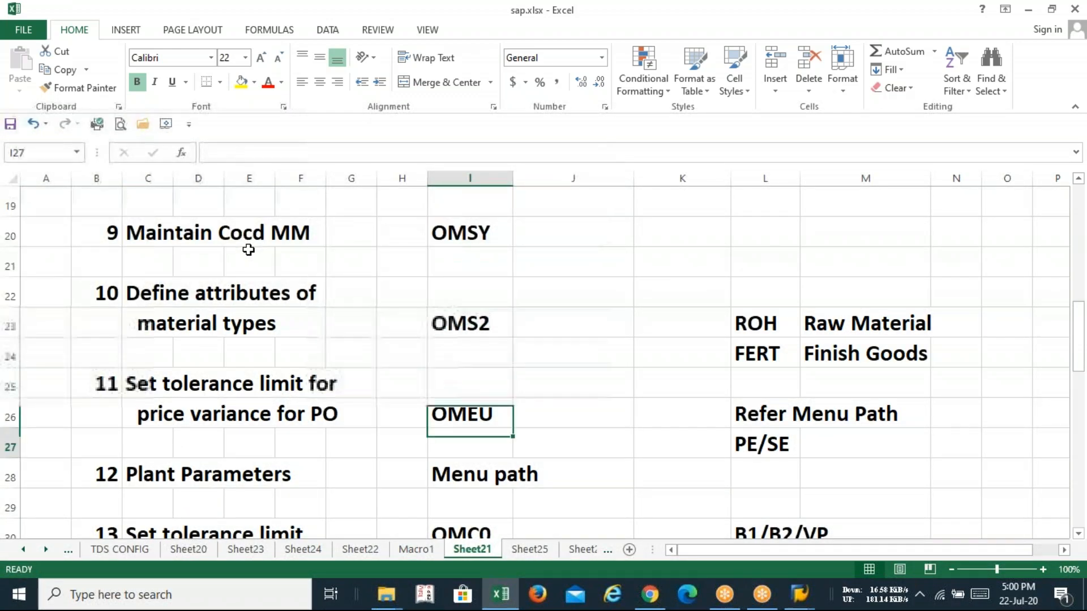
key("Down")
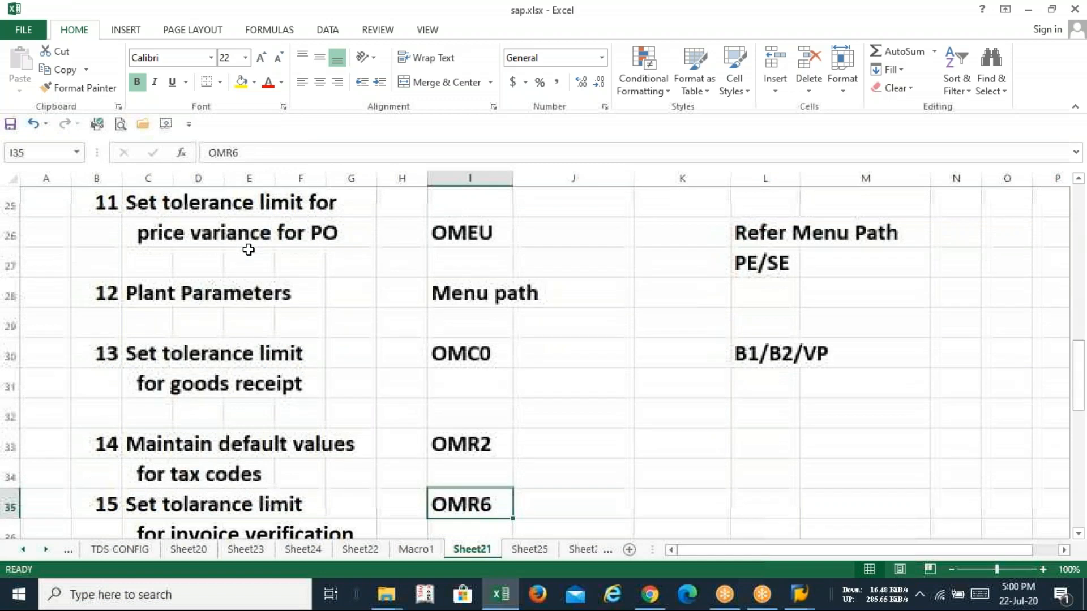
Step: Switch to SAP Easy Access and open the company code setup with transaction OX02
mouse_move(806, 585)
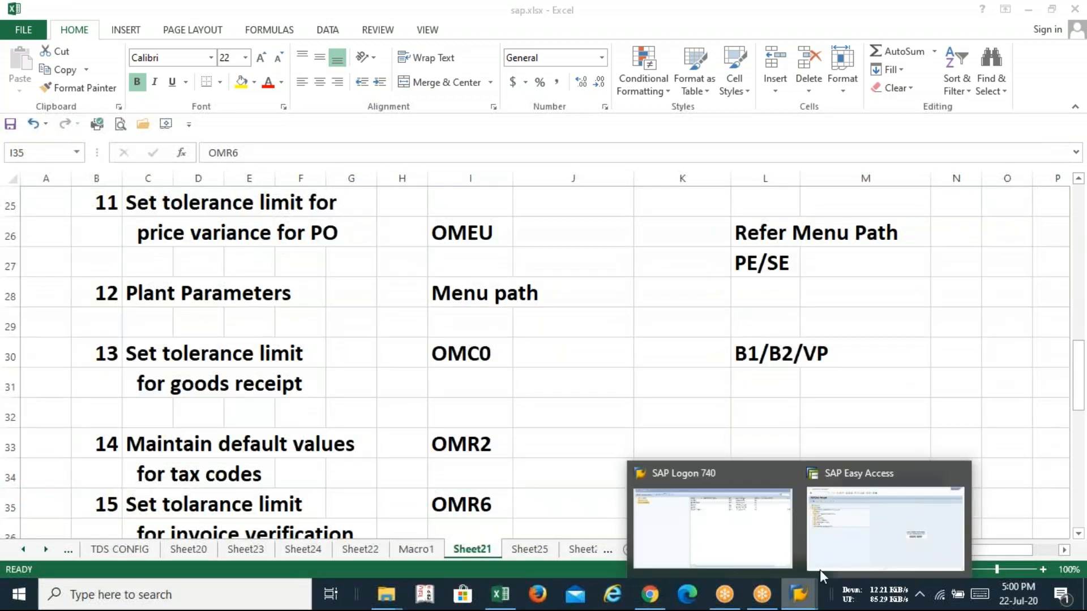
left_click(835, 552)
type("OX02")
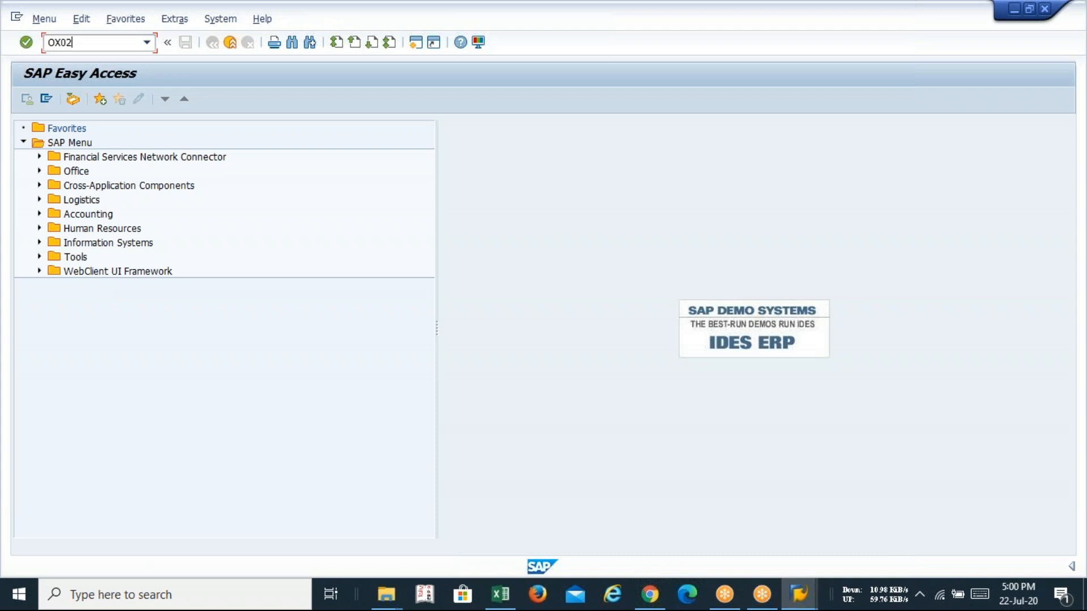
key("Return")
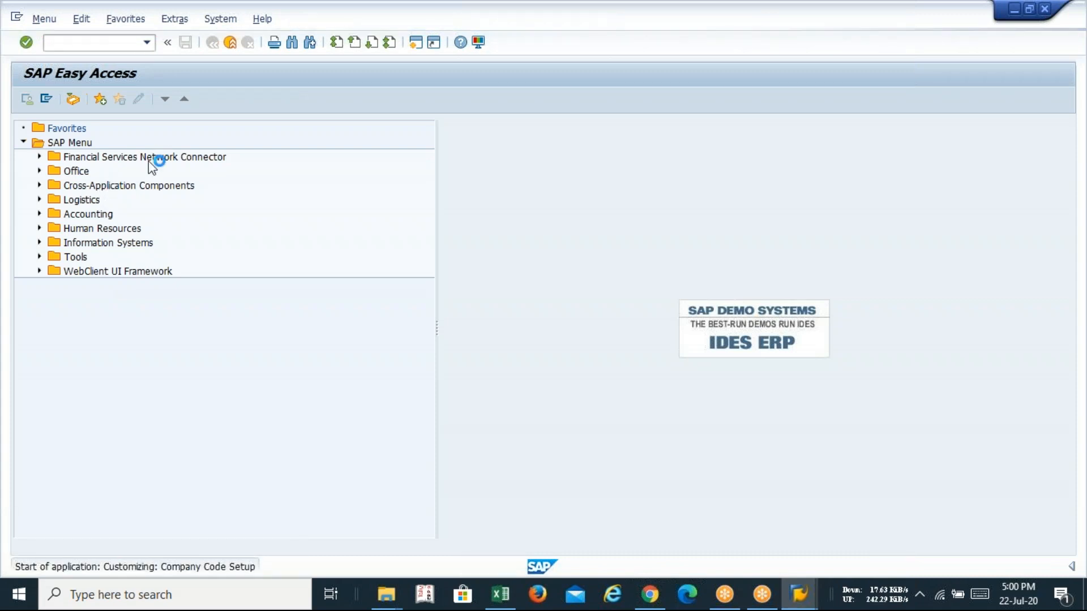
Step: Look for company code JAY1 in the company code overview, check the neighbouring entries, and return to SAP Easy Access
left_click(173, 468)
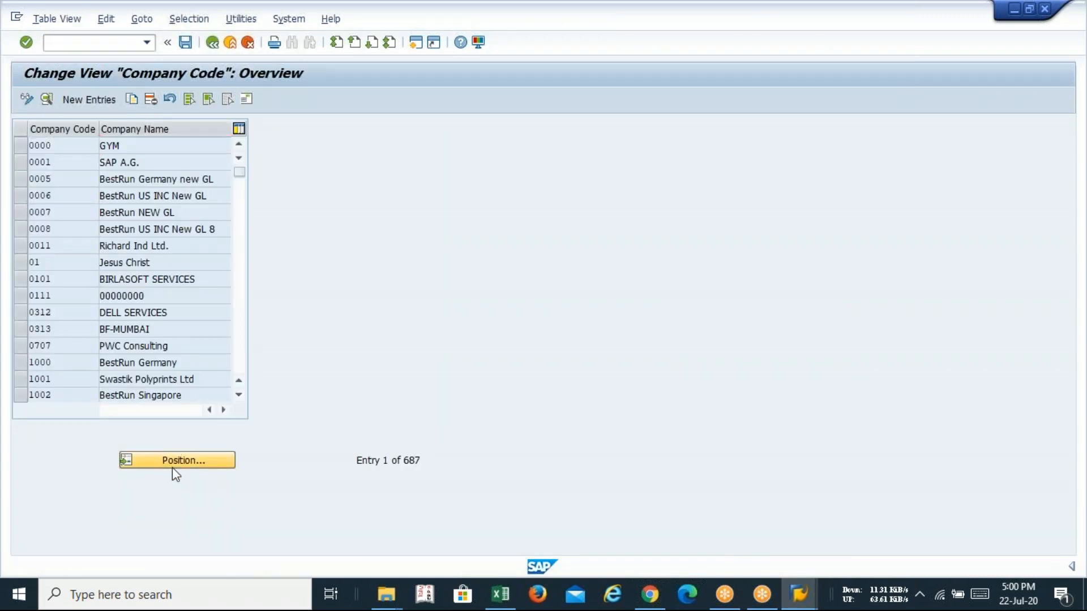
type("0000")
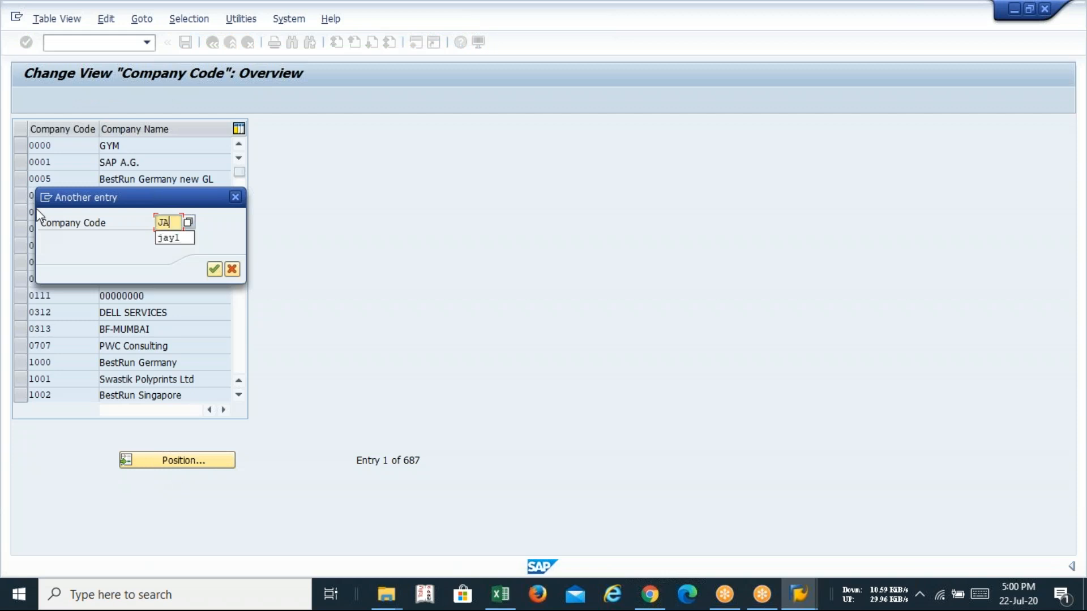
key("Return")
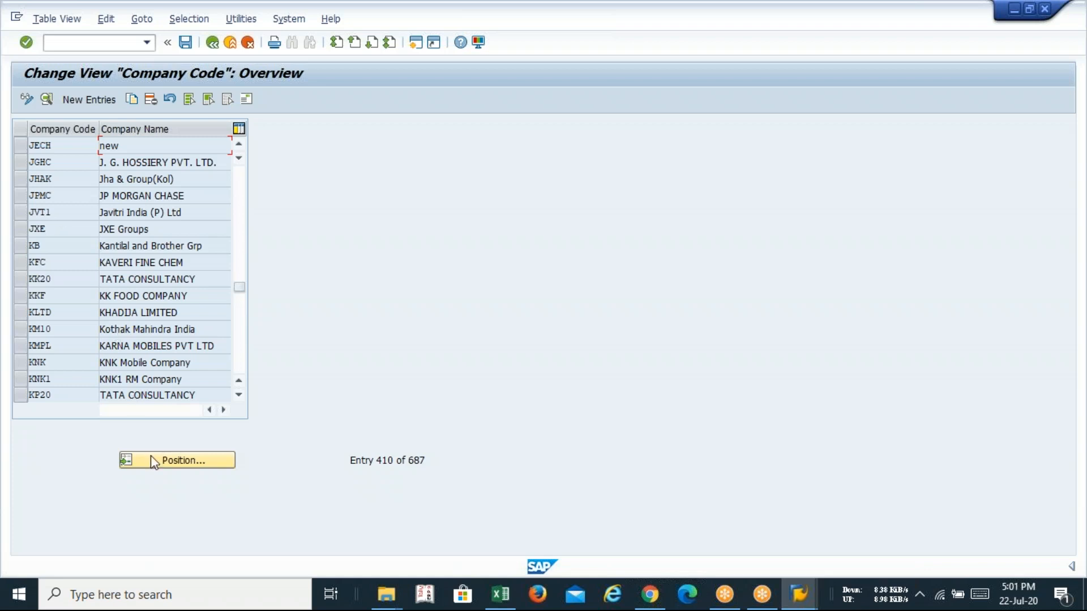
left_click(198, 460)
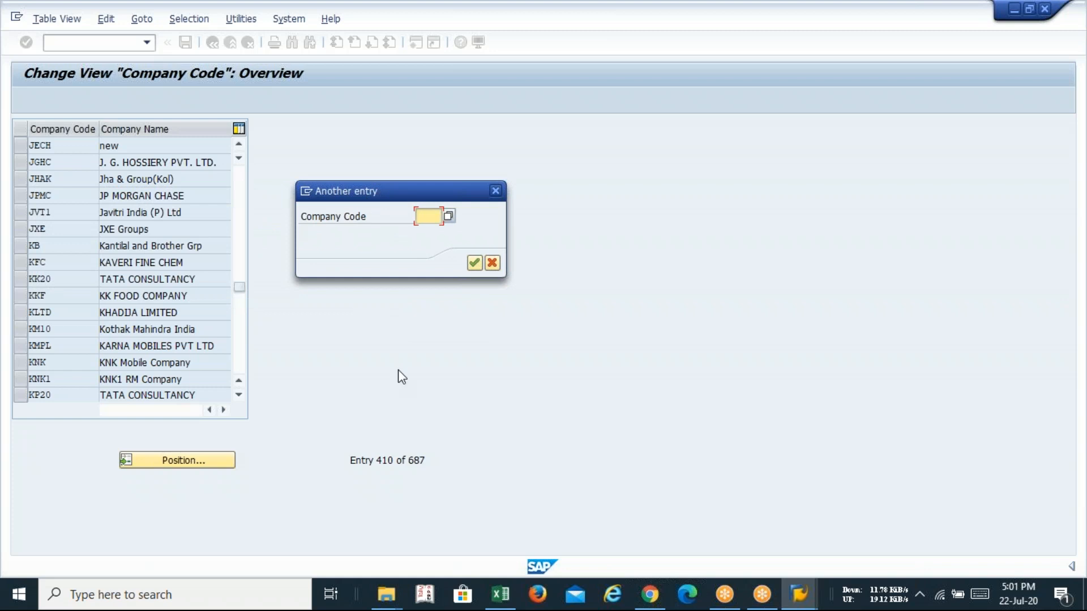
type("JAY1")
key("Return")
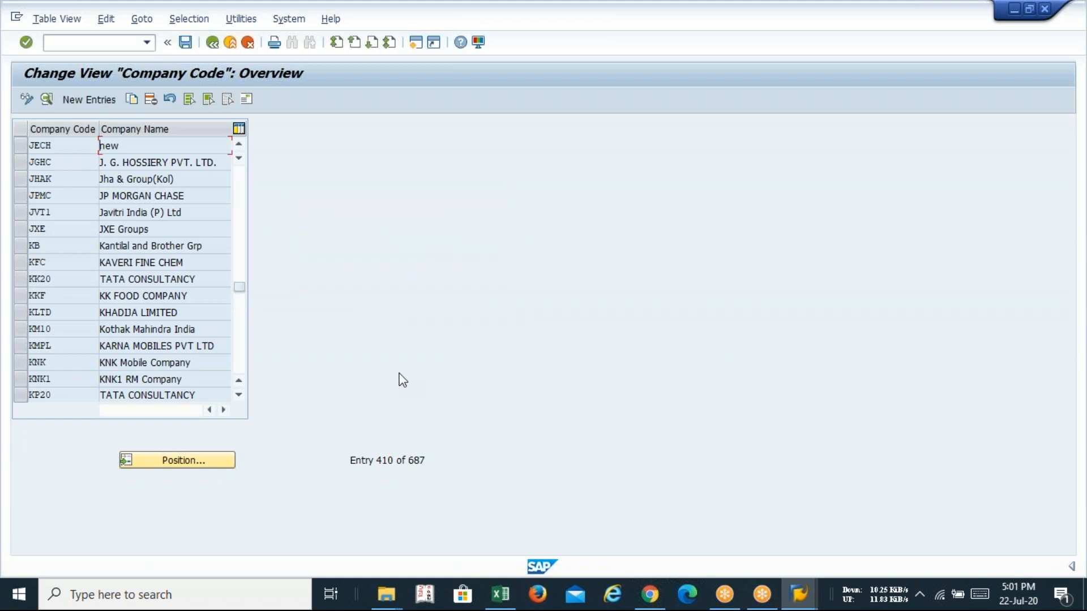
left_click(238, 146)
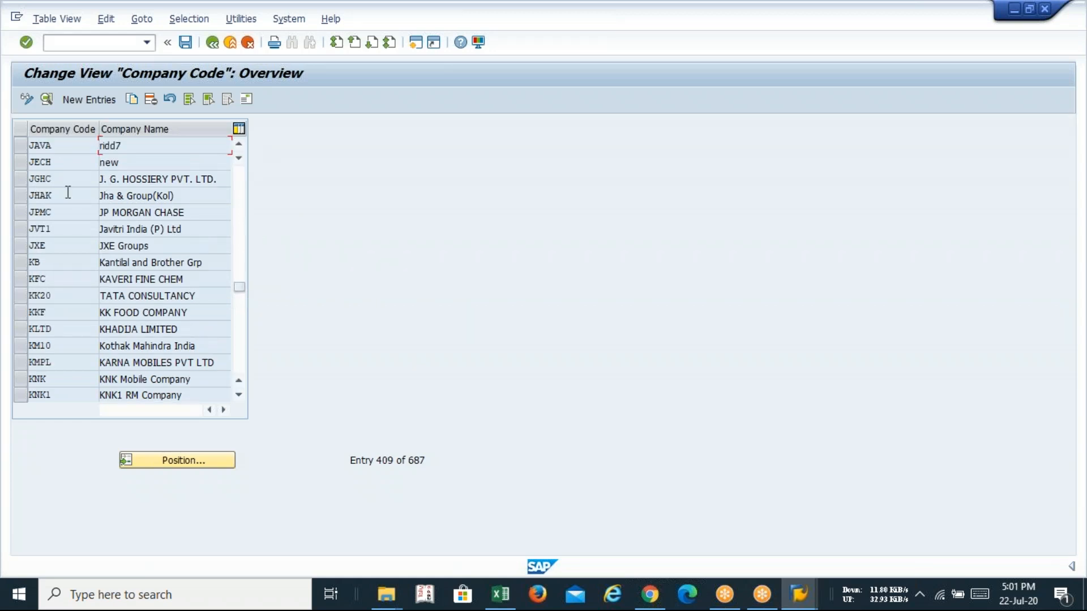
left_click(239, 144)
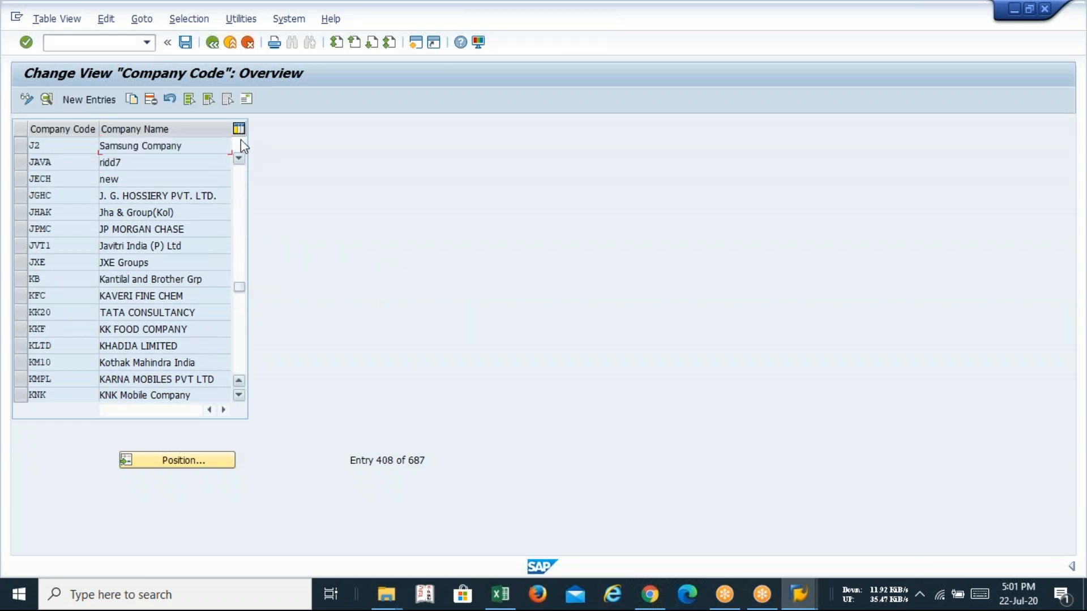
left_click(239, 144)
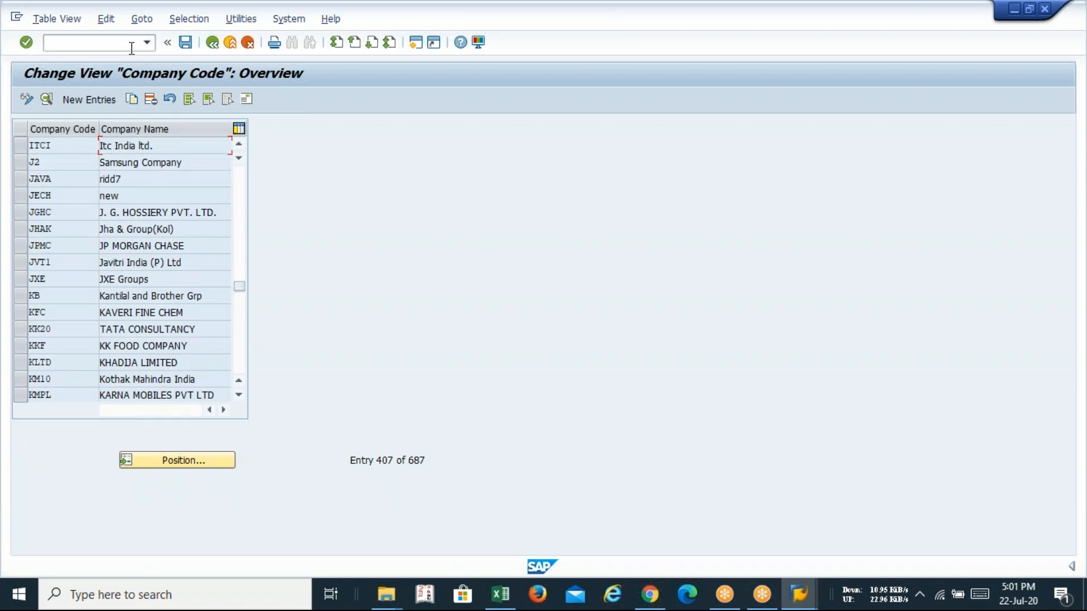
left_click(211, 43)
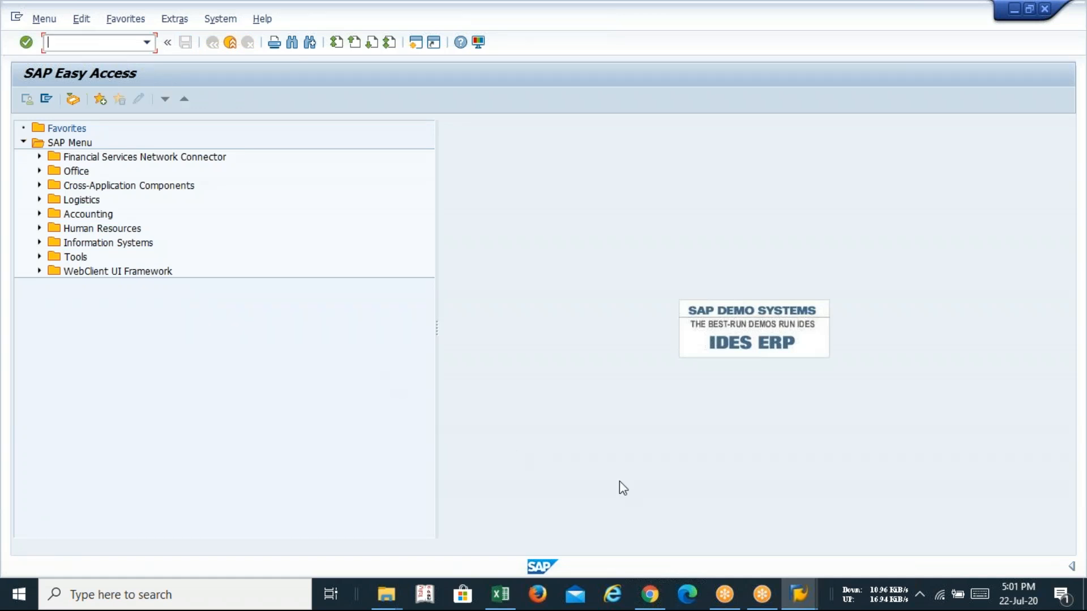
Step: Switch to SAP Logon and open the FICONEW connection for editing
mouse_move(798, 594)
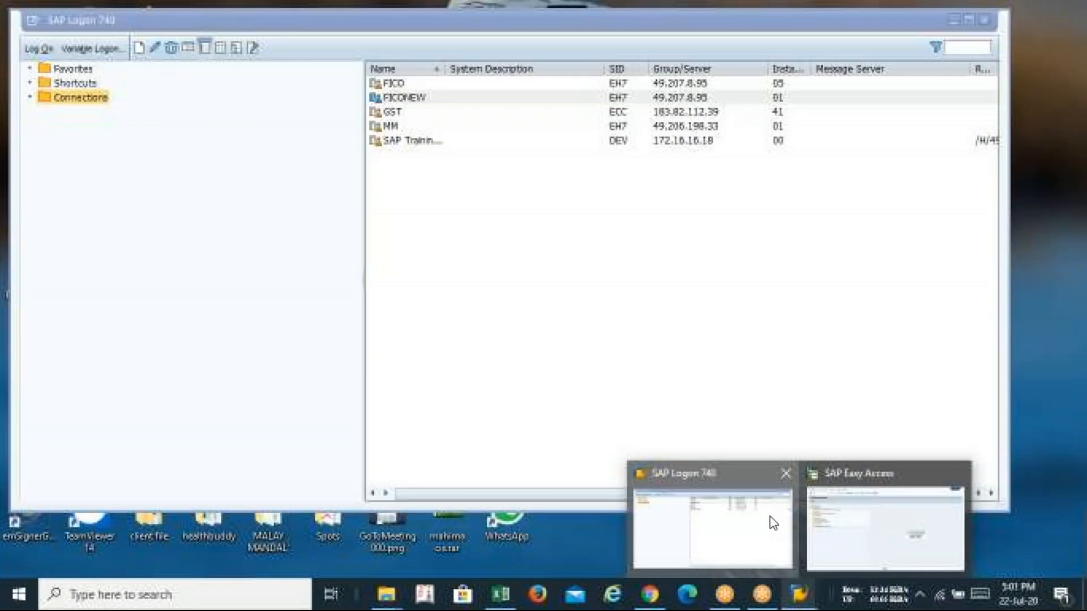
left_click(772, 519)
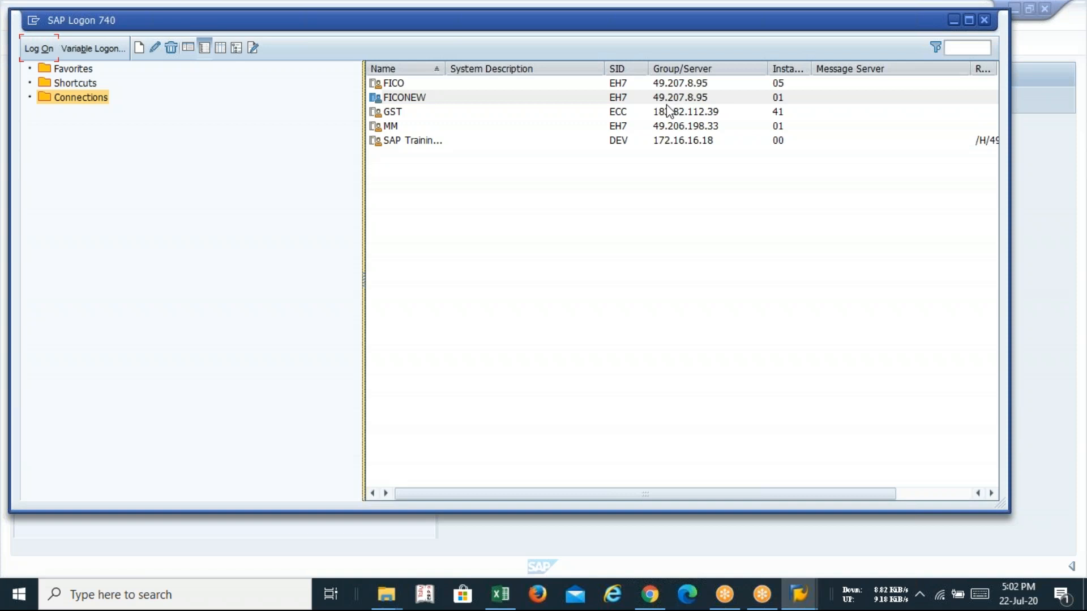
left_click(668, 109)
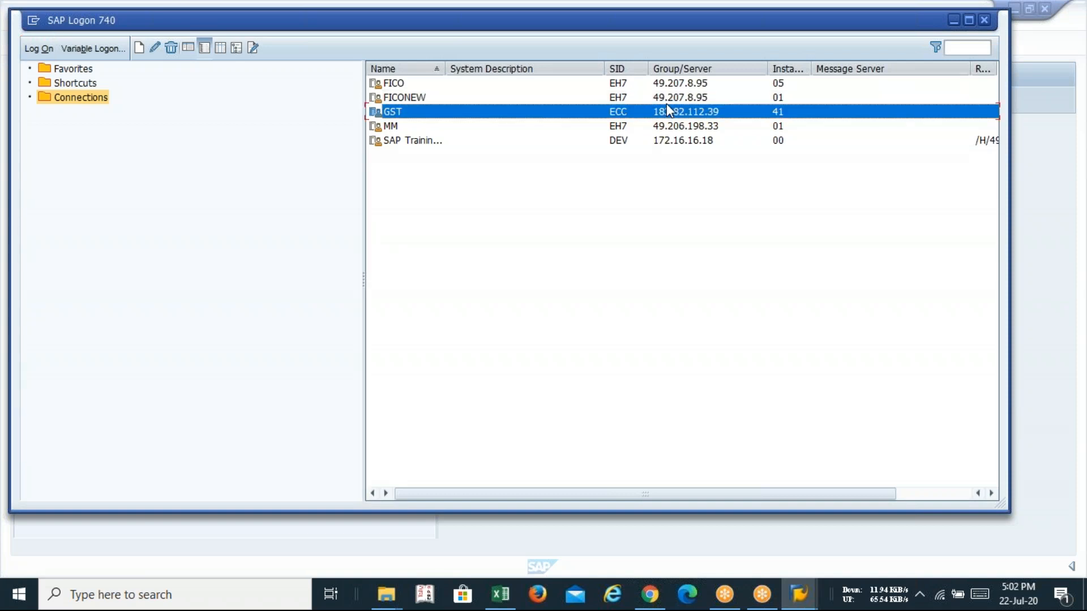
left_click(667, 99)
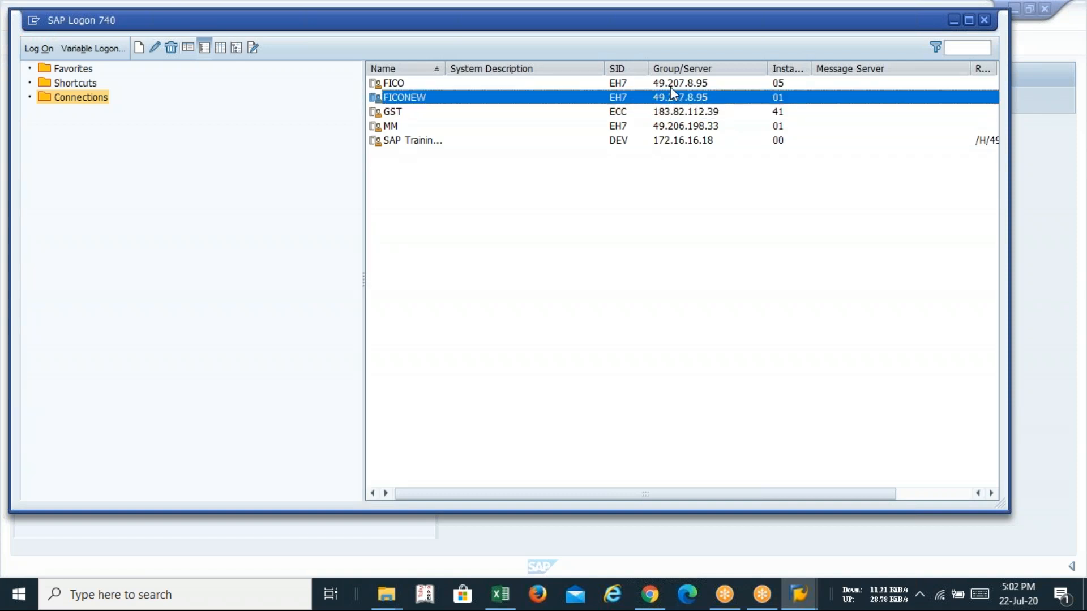
left_click(155, 49)
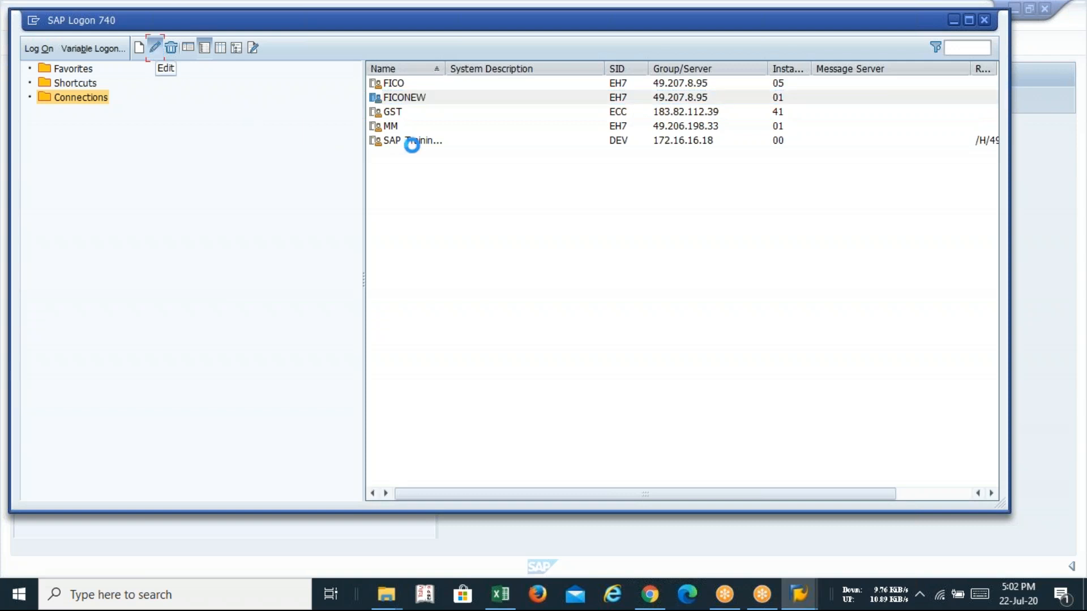